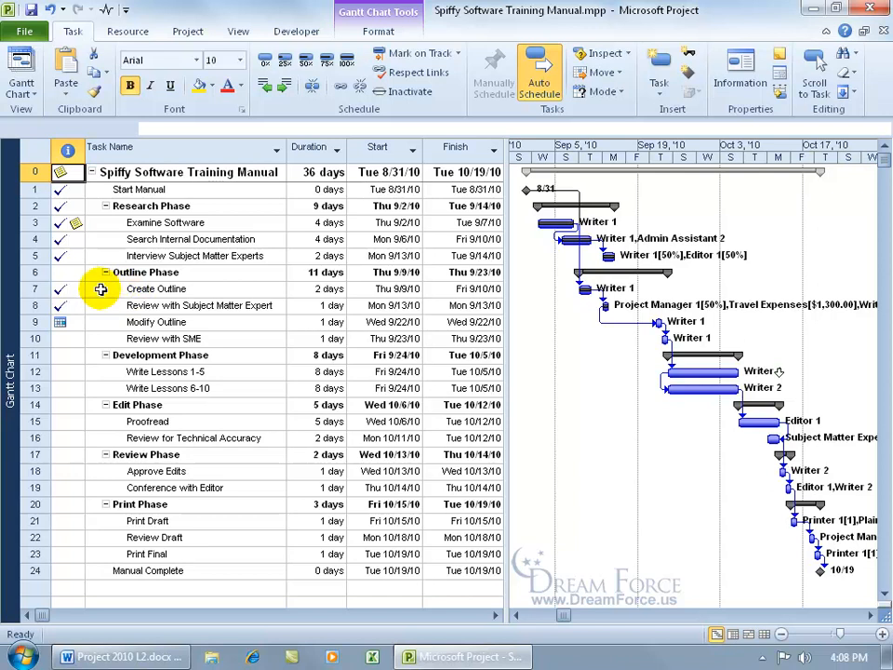
# Step: Insert a hyperlink on the Spiffy Software Training Manual summary task to Product Meeting.docx in the desktop Exercises folder
pyautogui.moveTo(78, 288)
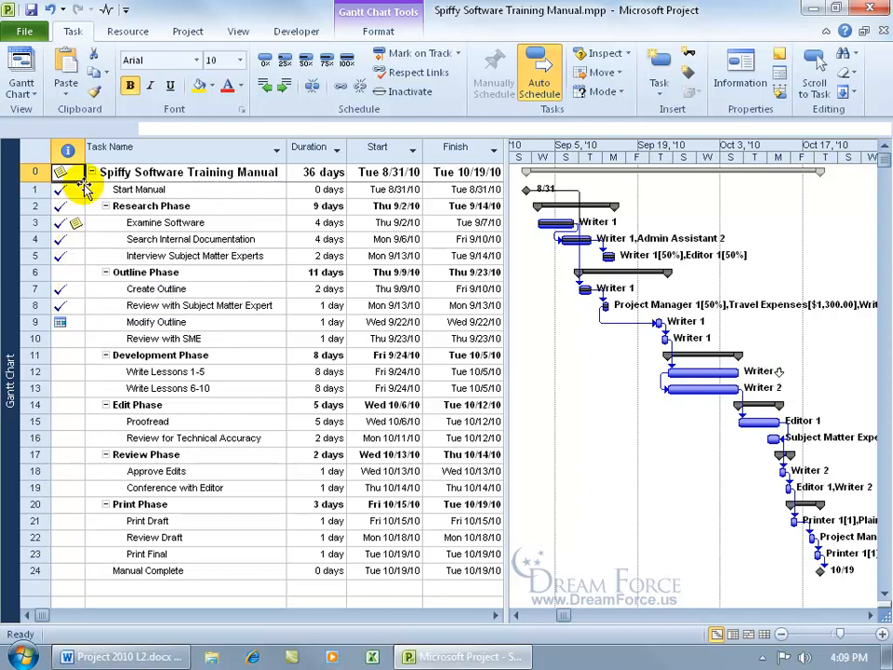
pyautogui.moveTo(76, 172)
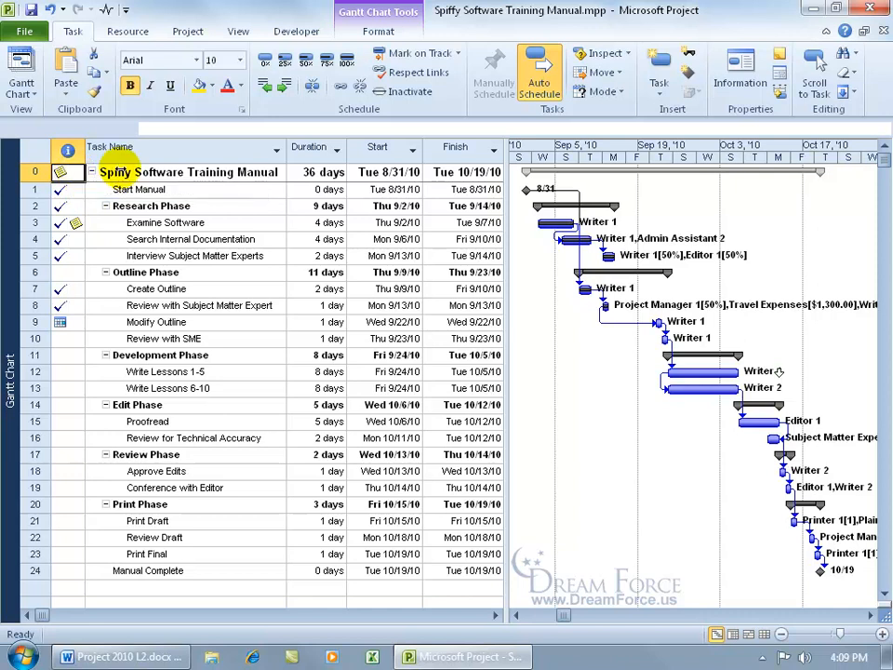
pyautogui.rightClick(71, 175)
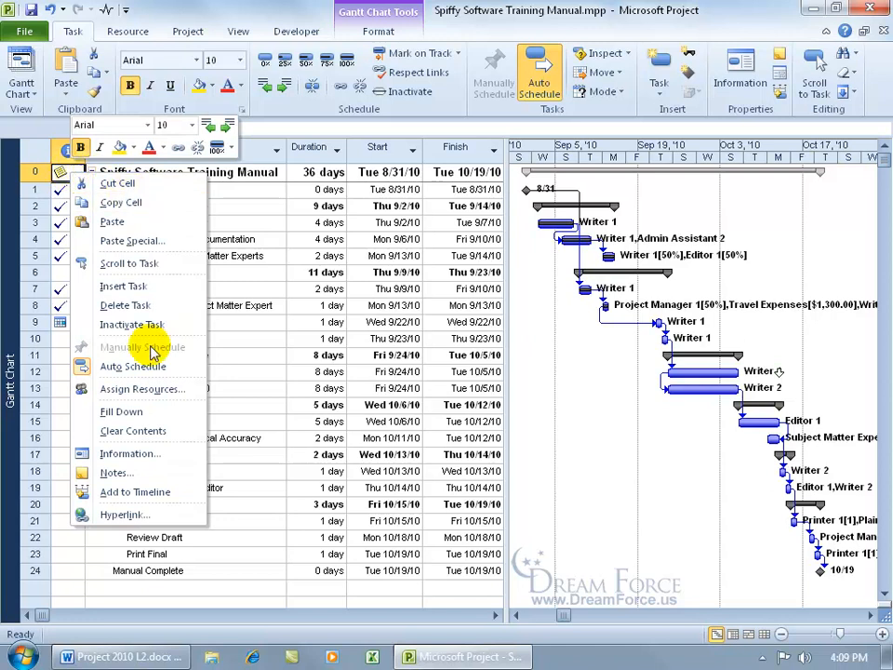
pyautogui.click(120, 513)
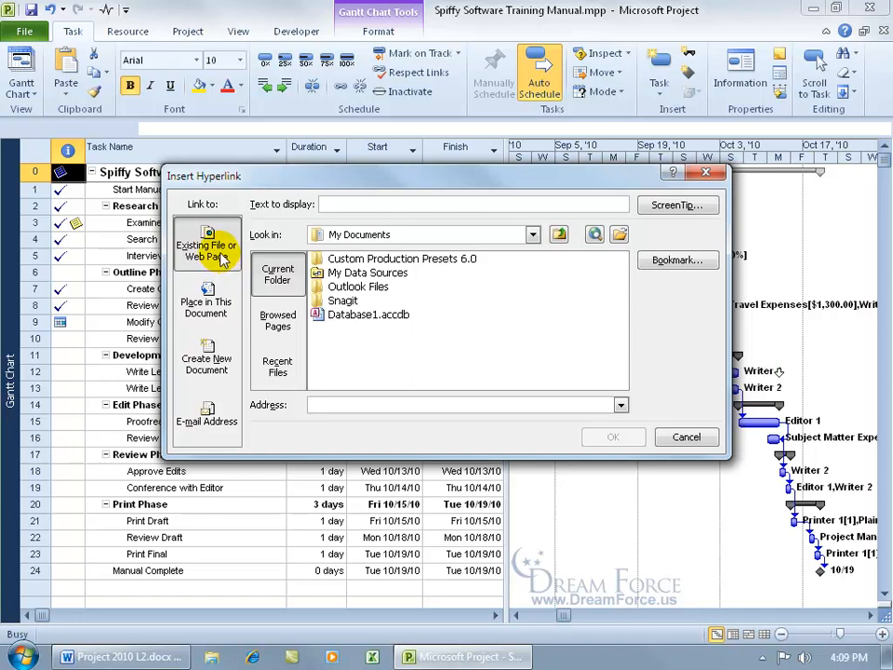
pyautogui.click(534, 236)
pyautogui.click(354, 252)
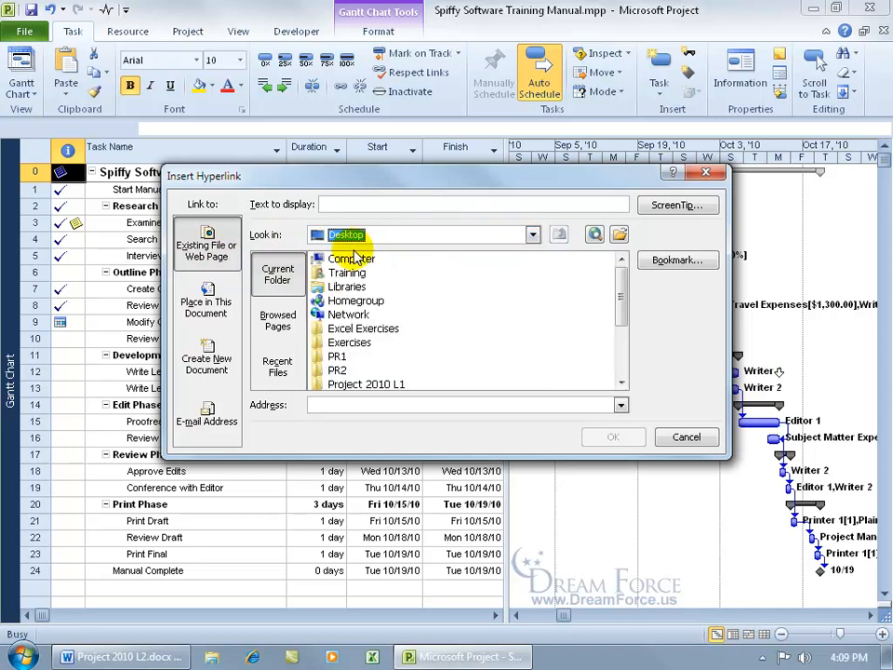
pyautogui.doubleClick(353, 344)
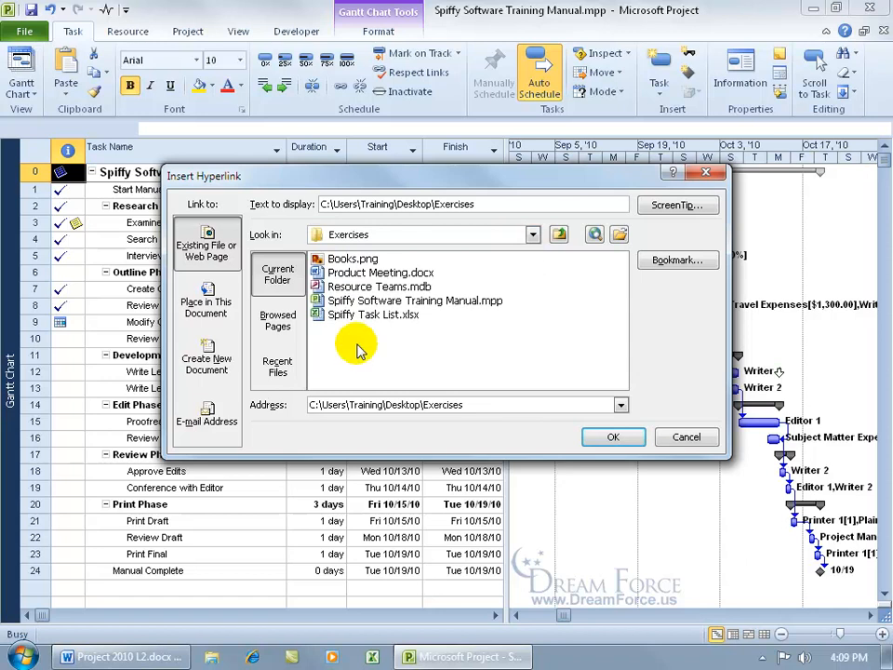
pyautogui.doubleClick(356, 272)
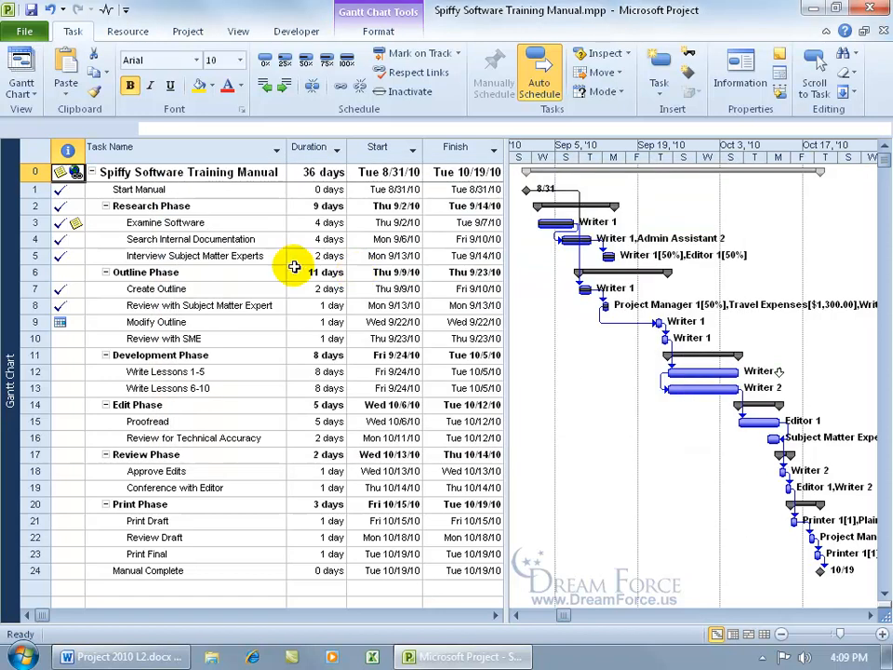
# Step: Open the summary task's hyperlink to check the linked document, then close the document and return to the project plan
pyautogui.moveTo(77, 172)
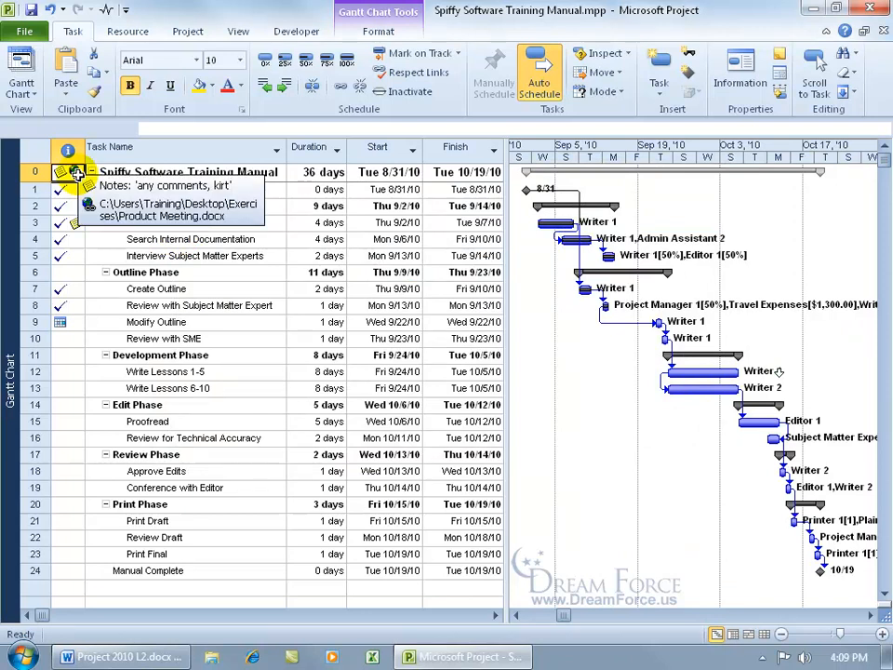
pyautogui.rightClick(76, 173)
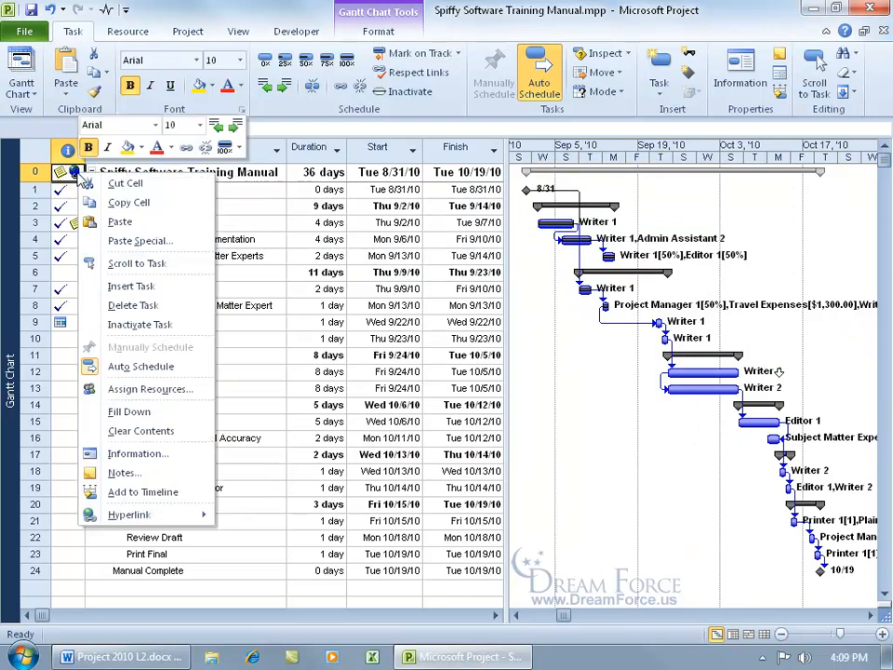
pyautogui.moveTo(179, 523)
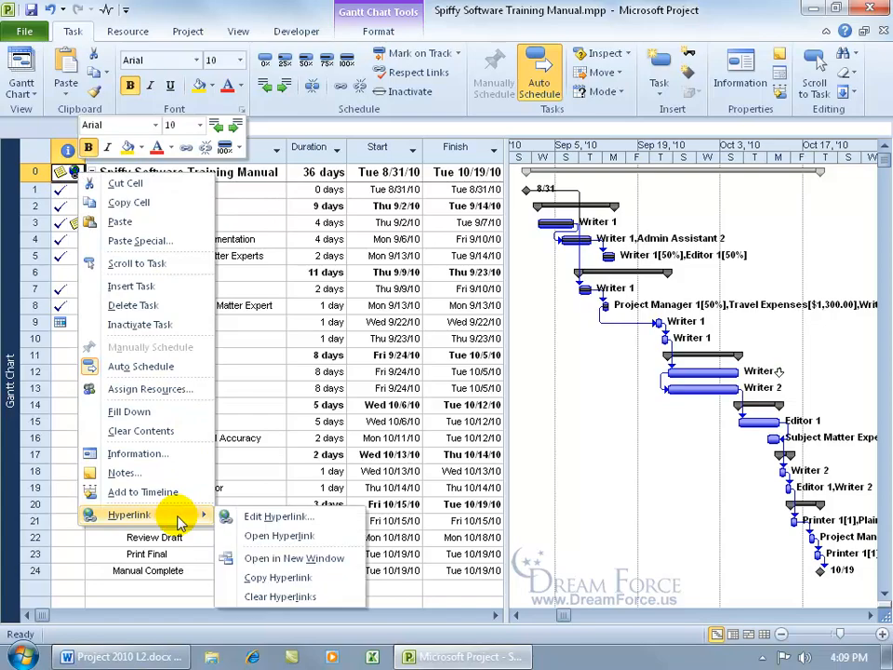
pyautogui.click(288, 536)
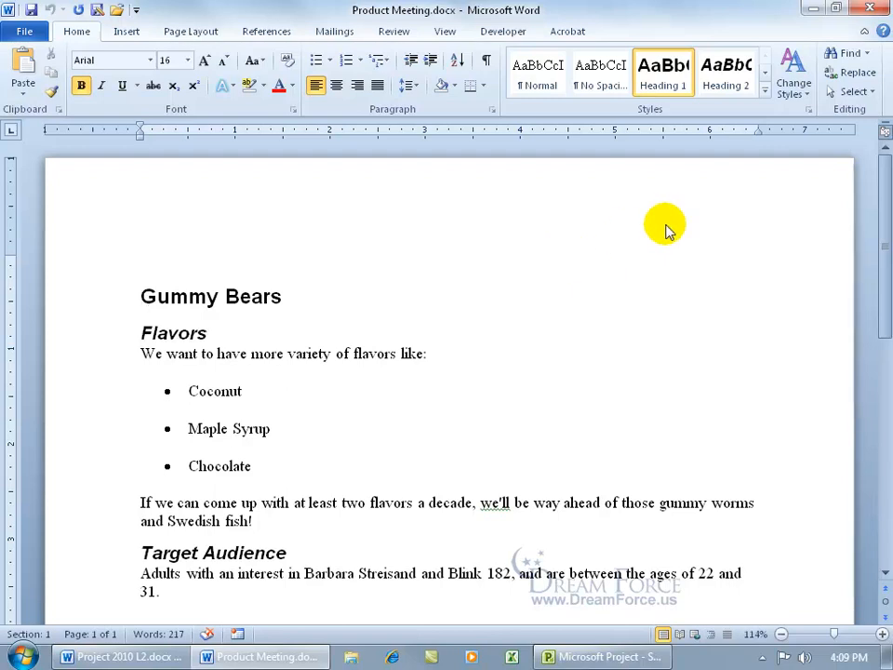
pyautogui.click(866, 9)
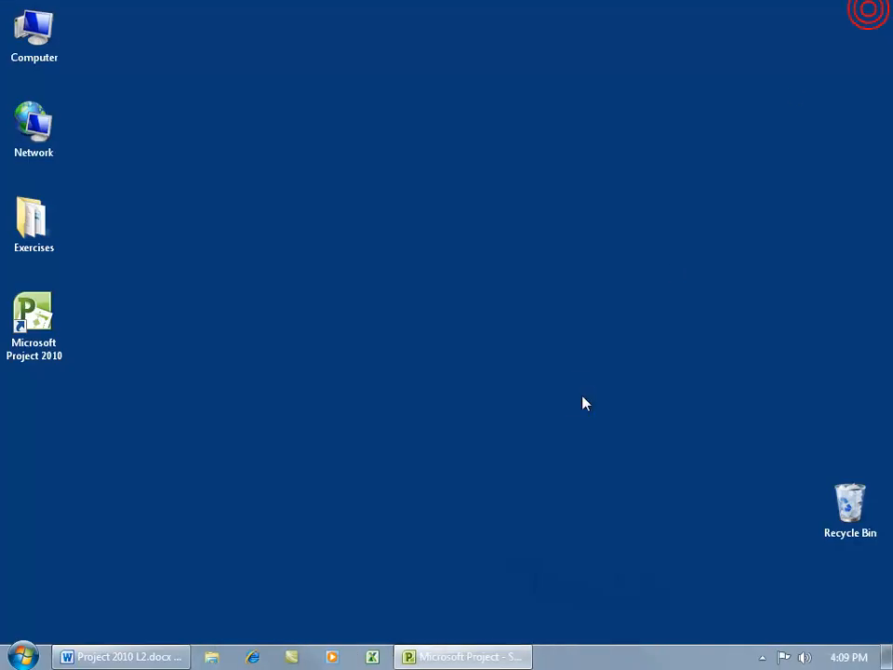
pyautogui.click(471, 658)
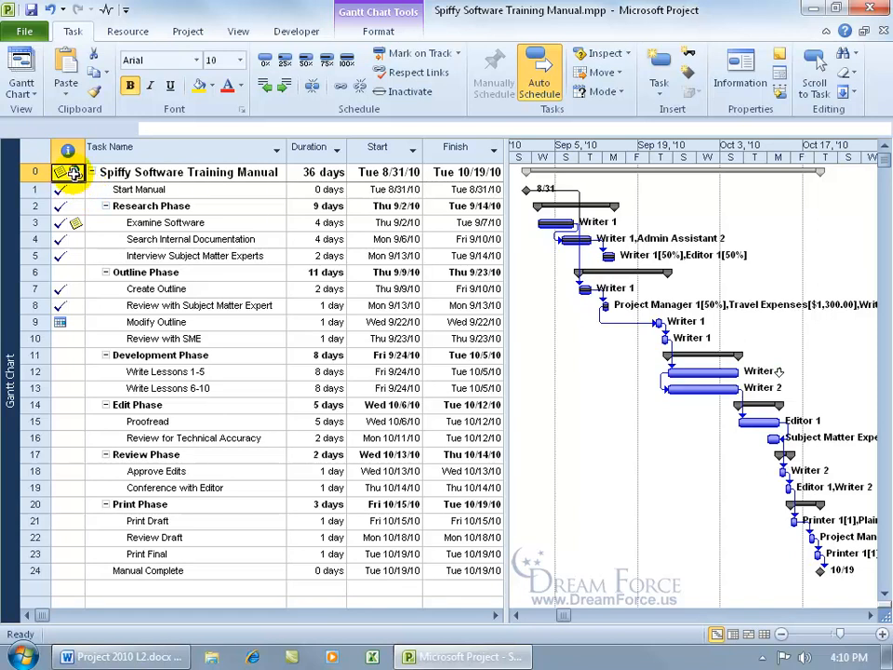
# Step: Edit the summary task's hyperlink to add the ScreenTip text "Gummy B"
pyautogui.moveTo(74, 173)
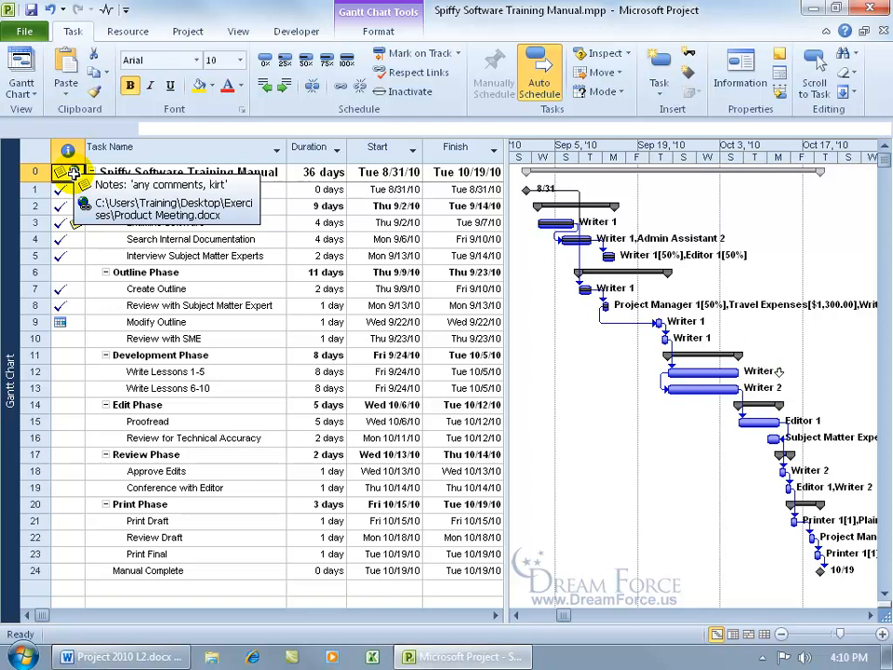
pyautogui.rightClick(72, 173)
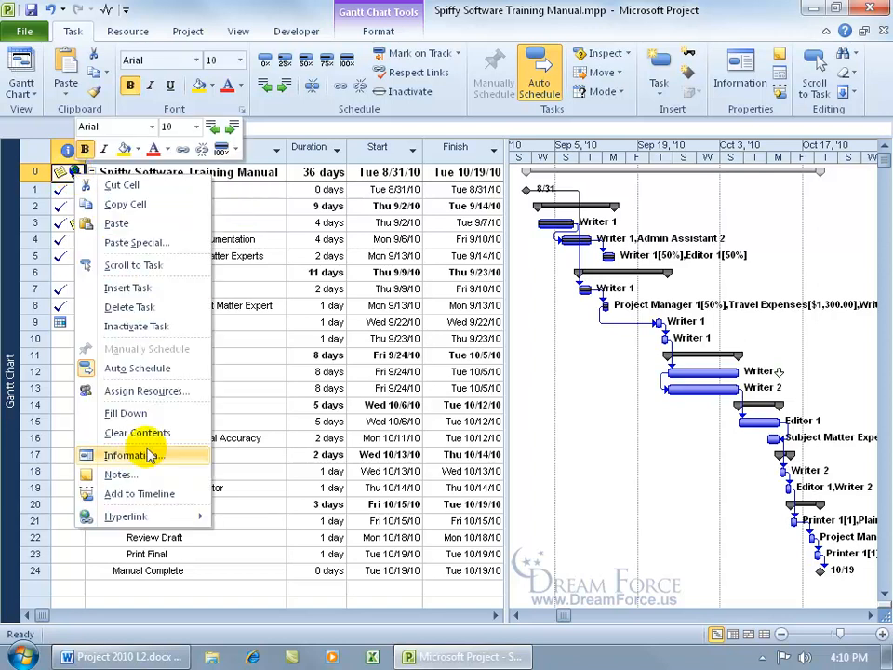
pyautogui.moveTo(158, 519)
pyautogui.click(240, 516)
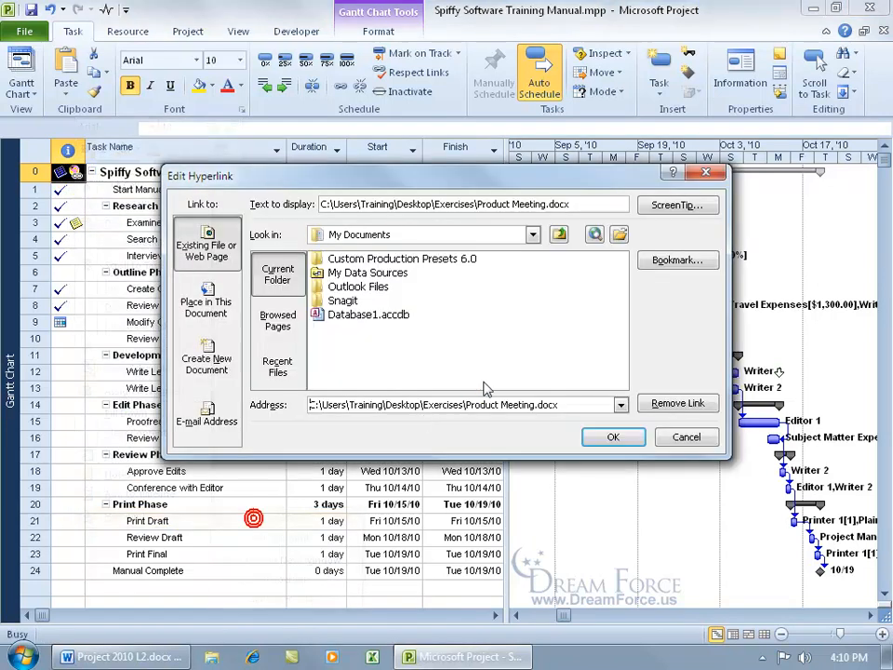
pyautogui.click(675, 204)
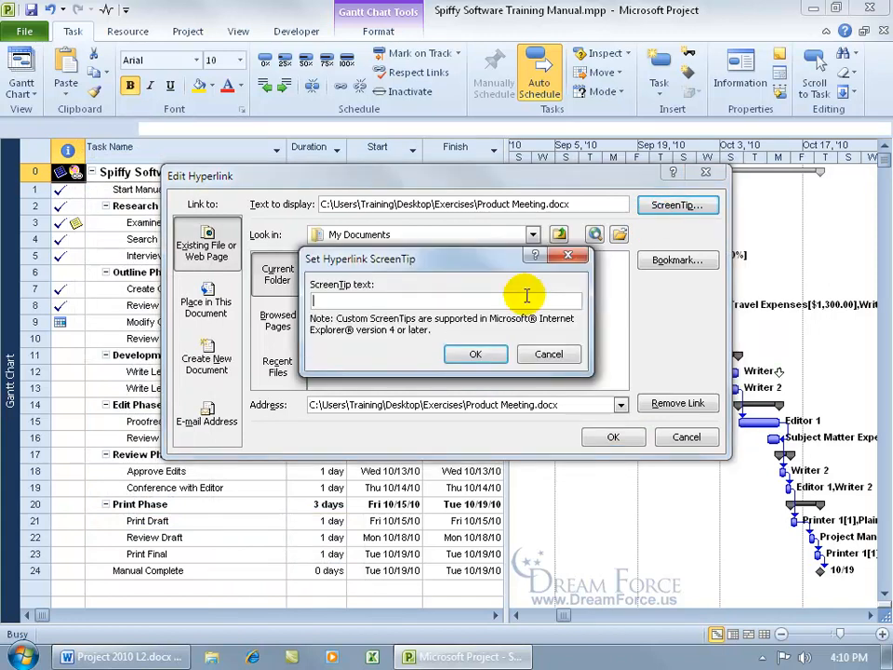
pyautogui.write('Gummy B')
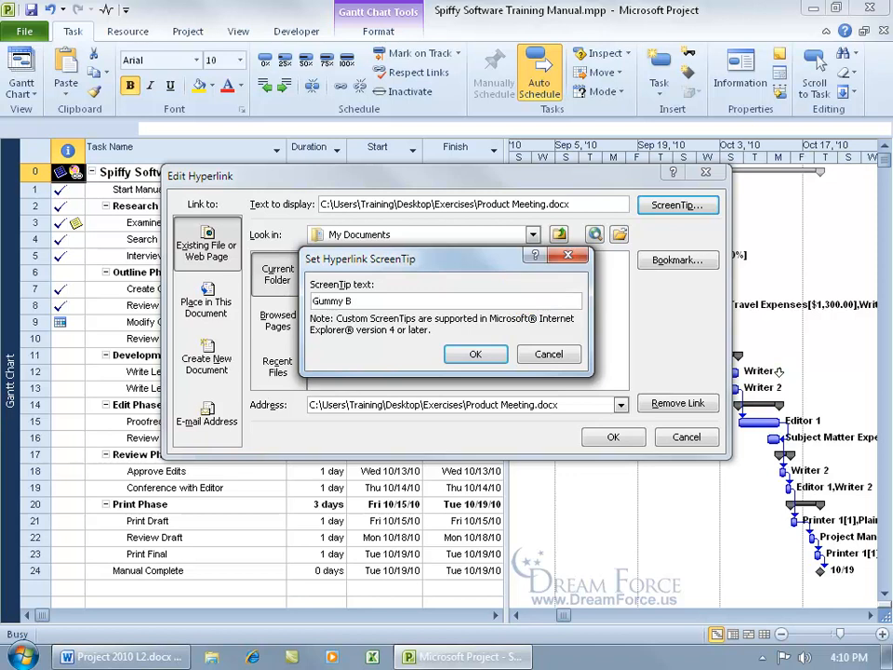
pyautogui.click(456, 356)
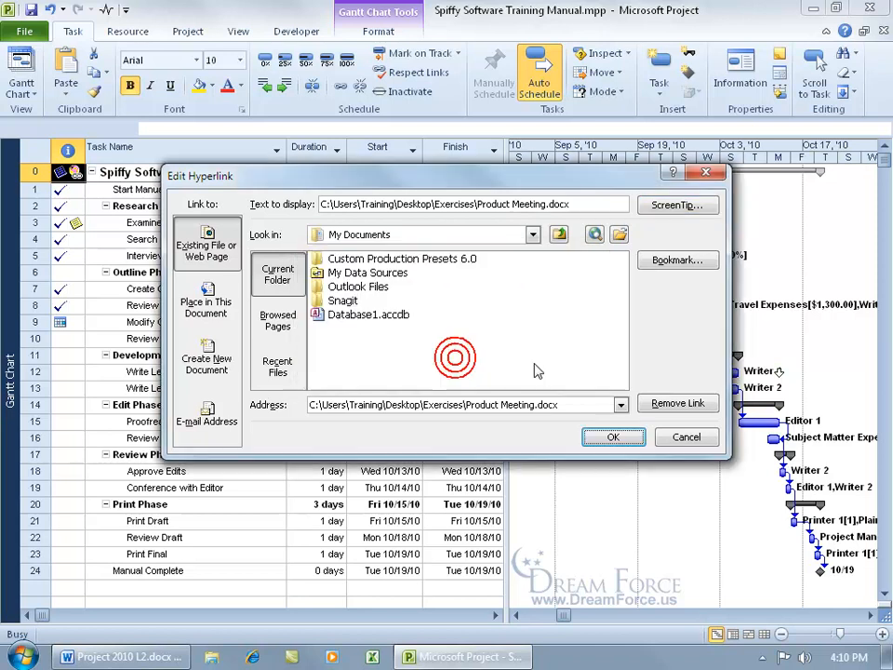
pyautogui.click(613, 436)
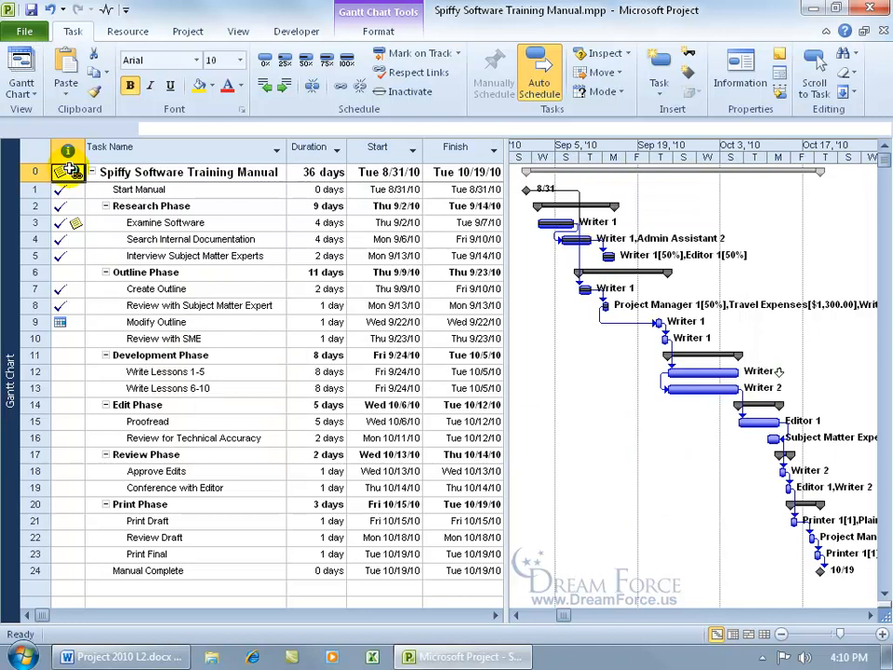
pyautogui.moveTo(71, 168)
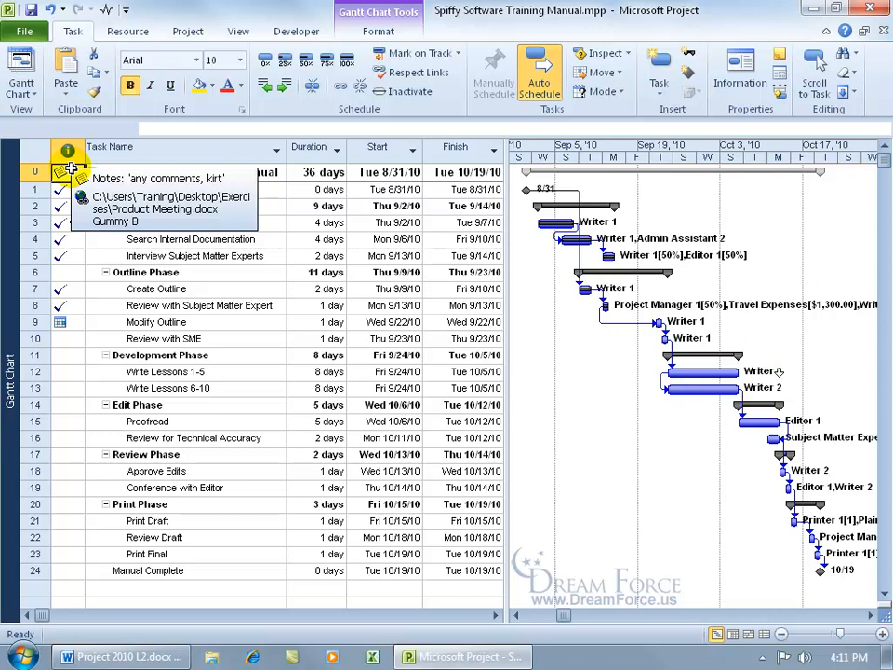
pyautogui.rightClick(72, 171)
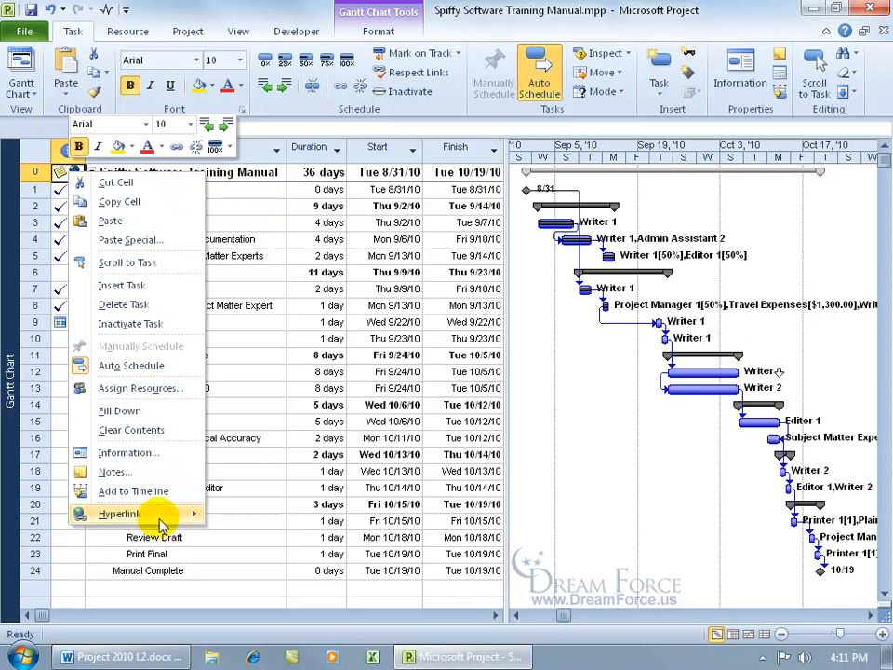
pyautogui.moveTo(177, 514)
pyautogui.click(243, 515)
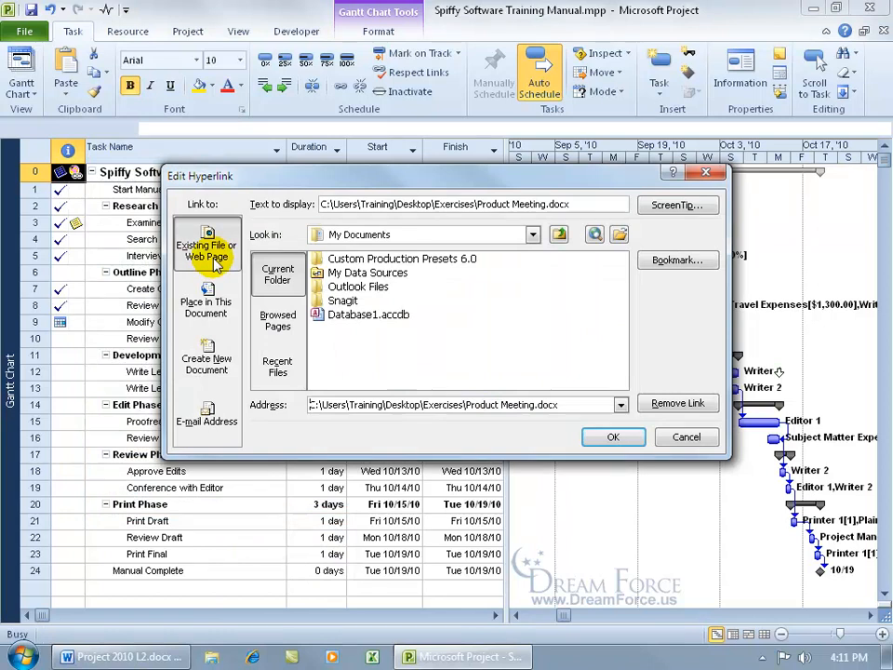
pyautogui.click(576, 405)
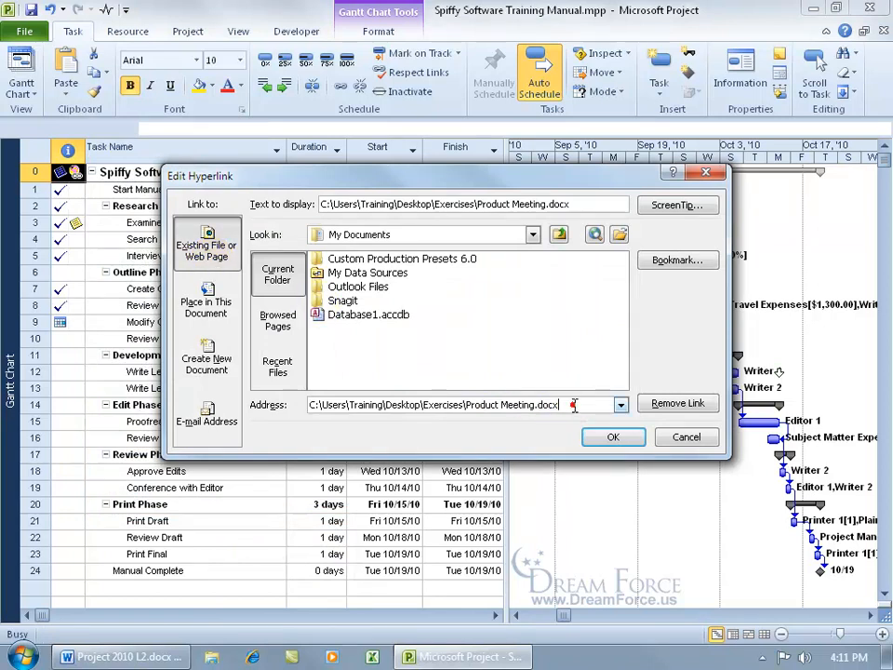
pyautogui.moveTo(575, 405); pyautogui.dragTo(290, 405)
pyautogui.write('http://www.videot')
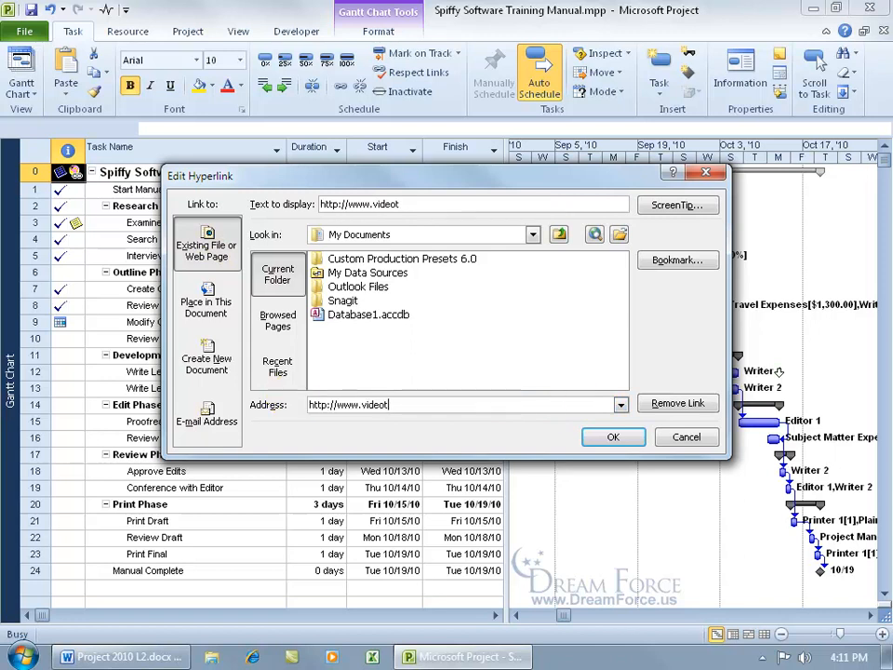
pyautogui.write('rainingpro.com')
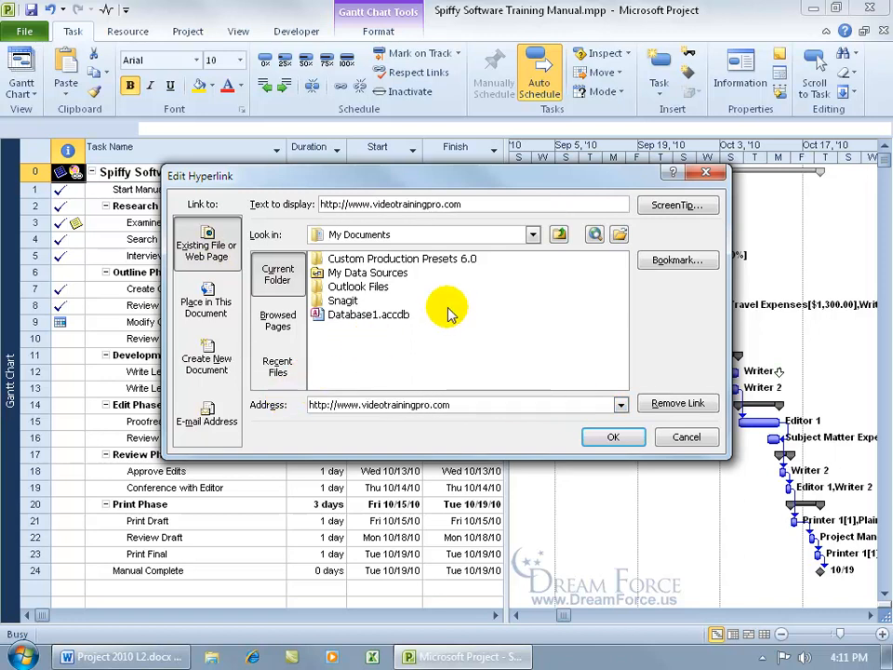
# Step: Set the hyperlink's ScreenTip text to "Video Training Website" and apply the hyperlink changes
pyautogui.click(672, 206)
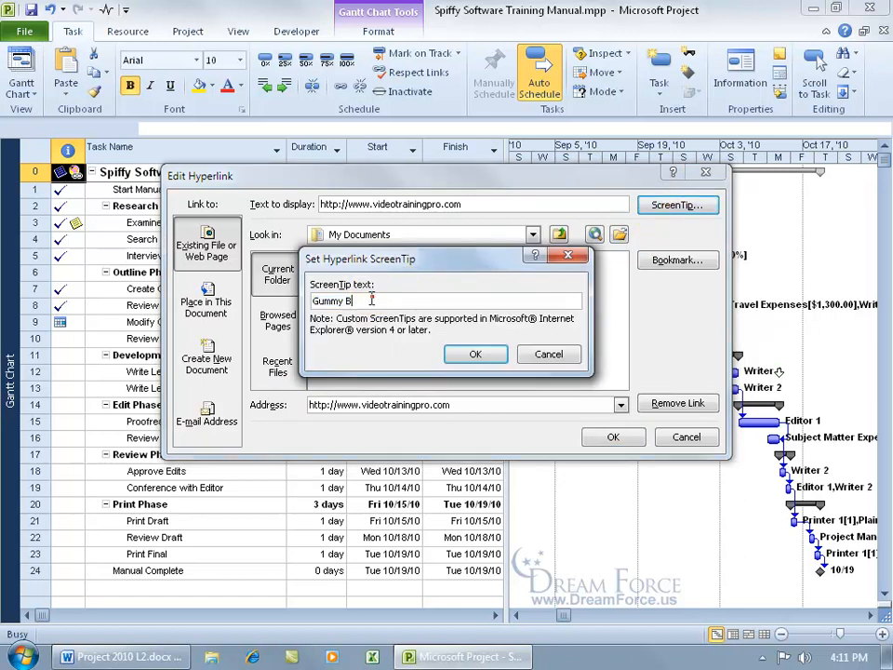
pyautogui.write('Video Training Website')
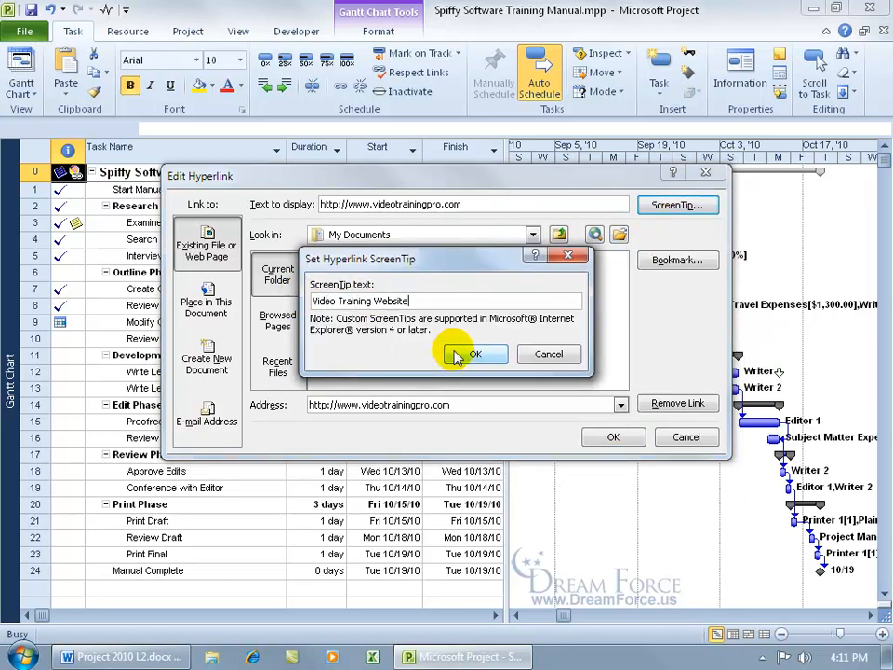
pyautogui.click(474, 353)
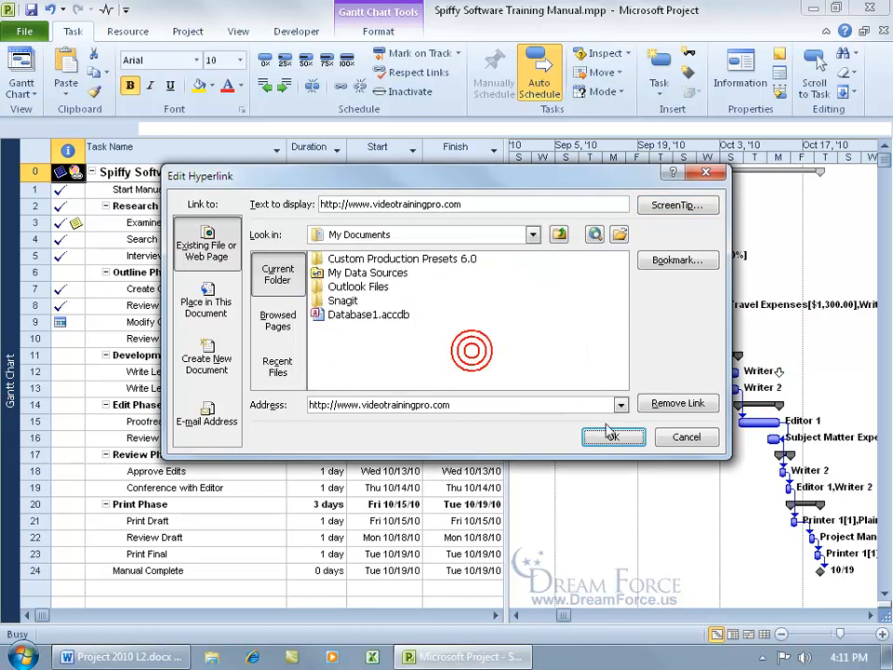
pyautogui.click(613, 438)
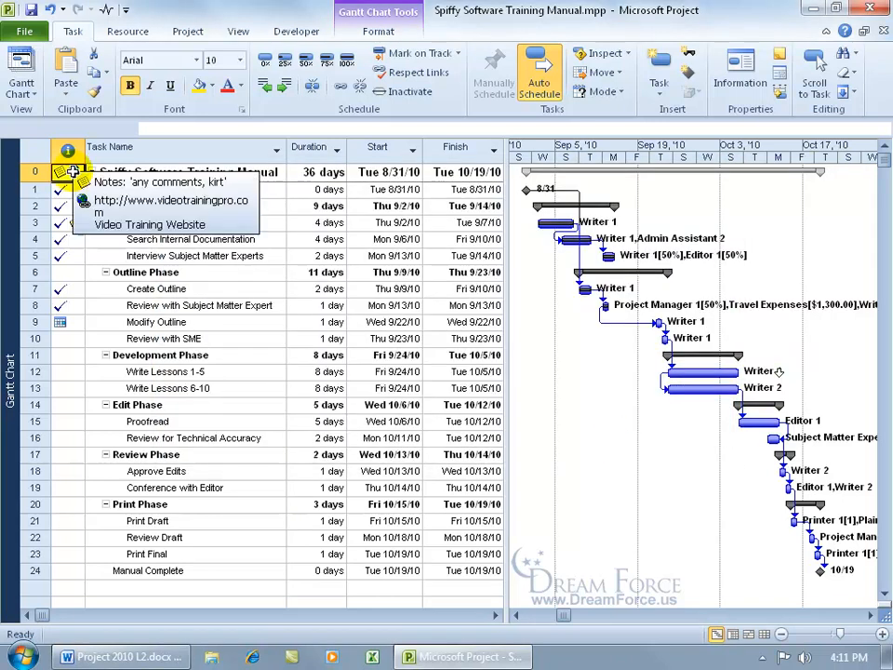
# Step: Open the summary task's hyperlink to check the website, then close the browser and return to the project plan
pyautogui.rightClick(74, 173)
pyautogui.moveTo(172, 518)
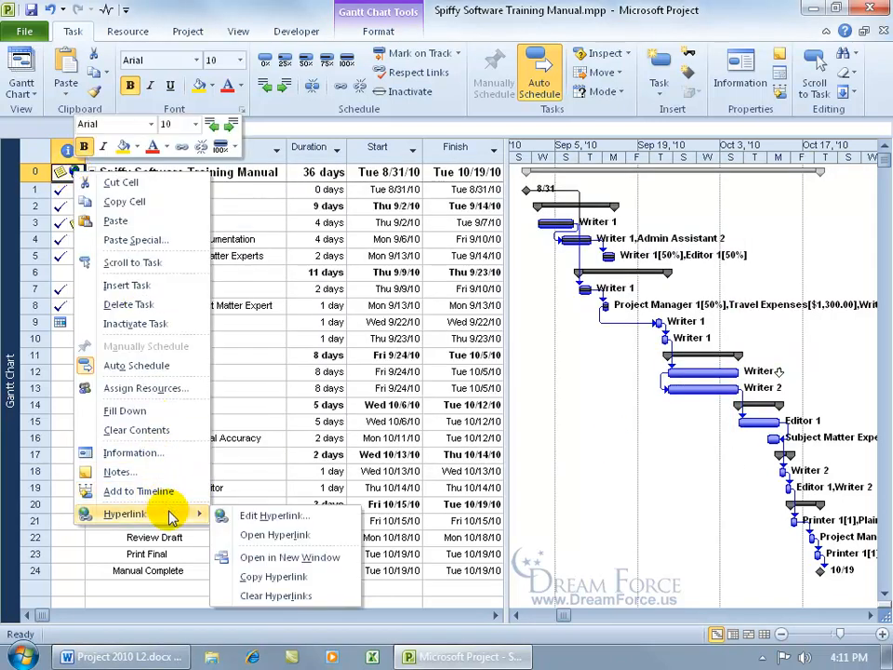
pyautogui.click(277, 534)
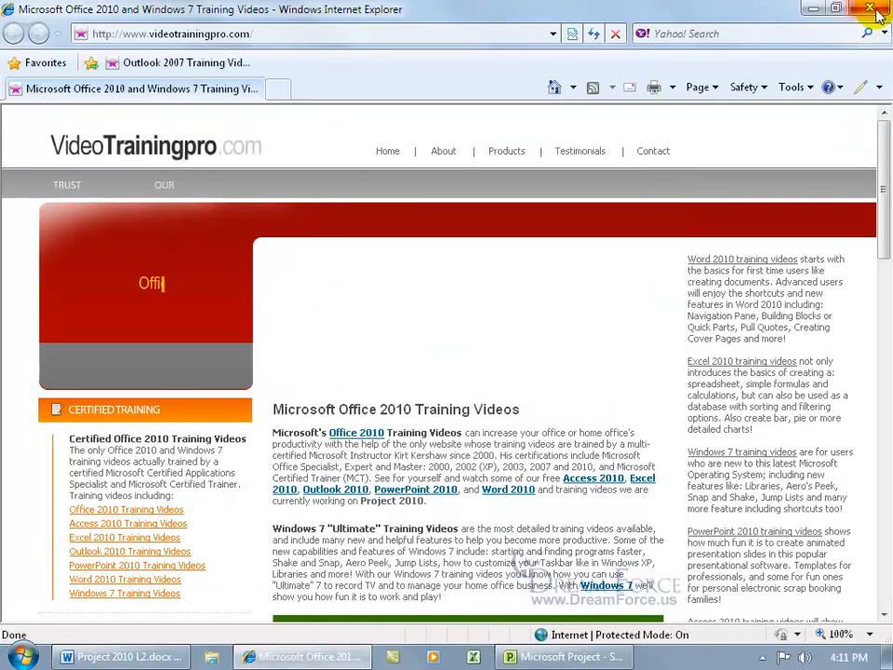
pyautogui.click(872, 11)
pyautogui.click(461, 657)
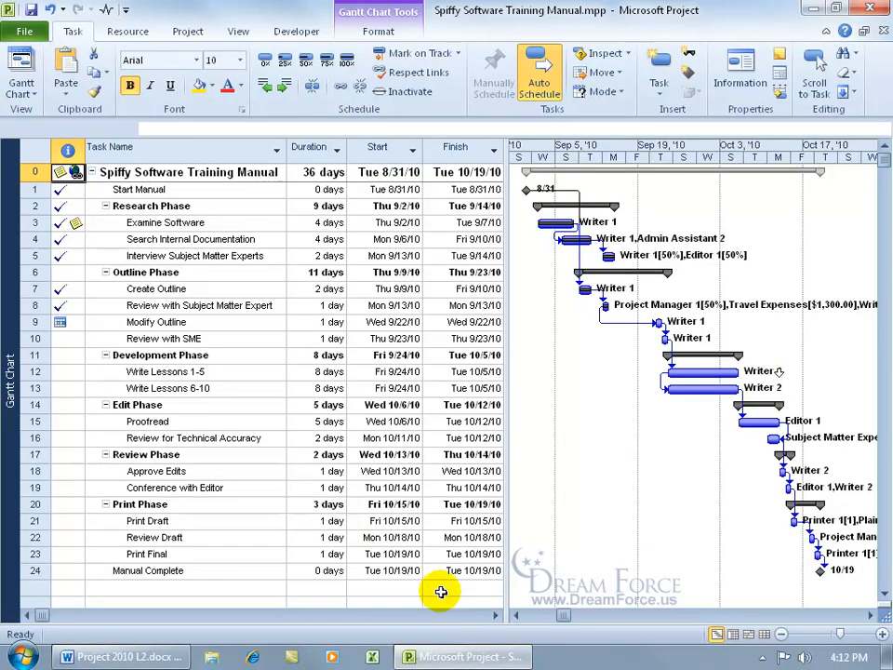
# Step: Open the summary task's hyperlink for editing and look through the link types: place in this document, create new document, and e-mail address
pyautogui.rightClick(68, 172)
pyautogui.moveTo(168, 514)
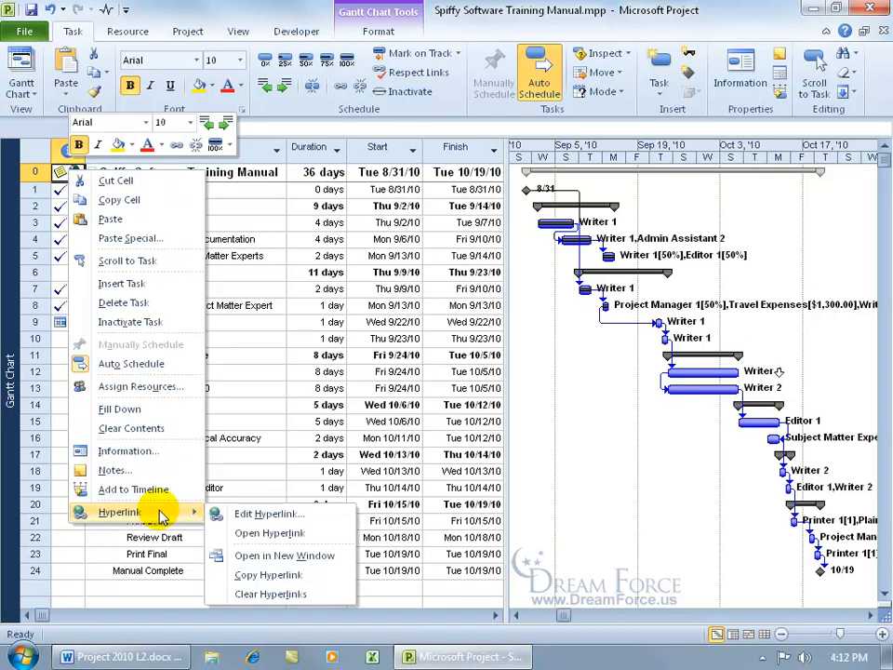
pyautogui.click(251, 516)
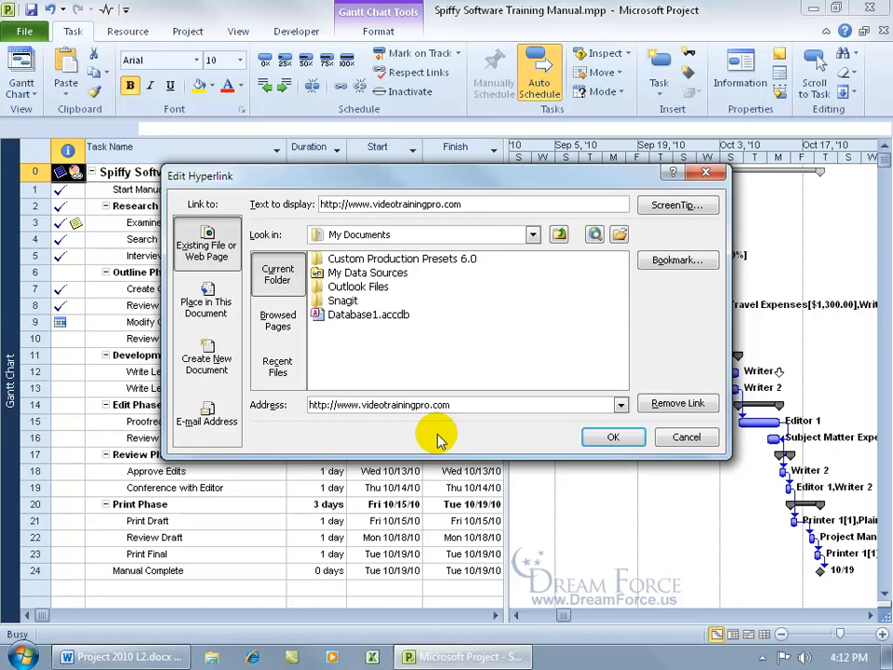
pyautogui.click(209, 305)
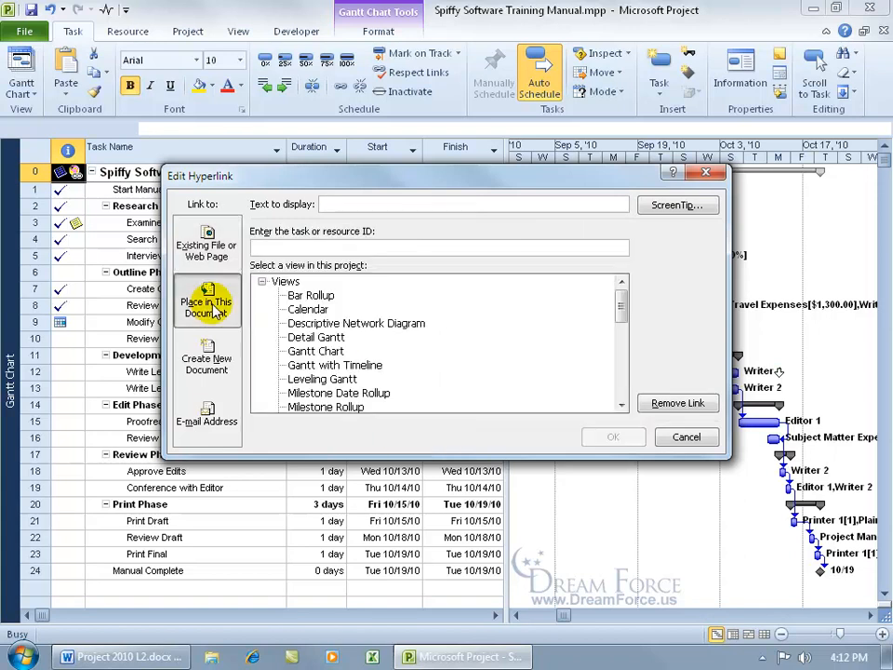
pyautogui.click(212, 357)
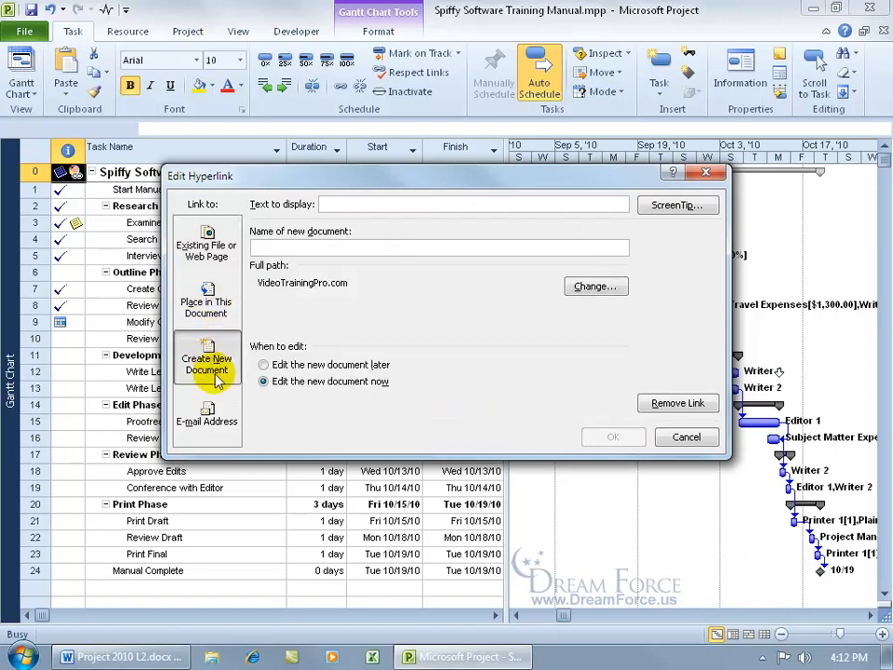
pyautogui.click(215, 410)
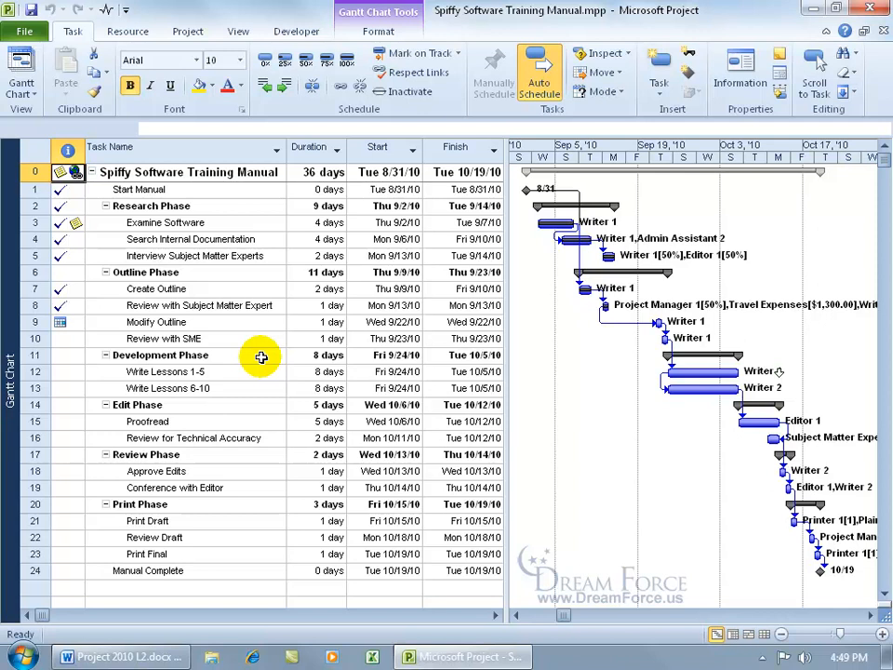
# Step: Open the visual report templates and limit the list to those created in Microsoft Excel
pyautogui.click(185, 29)
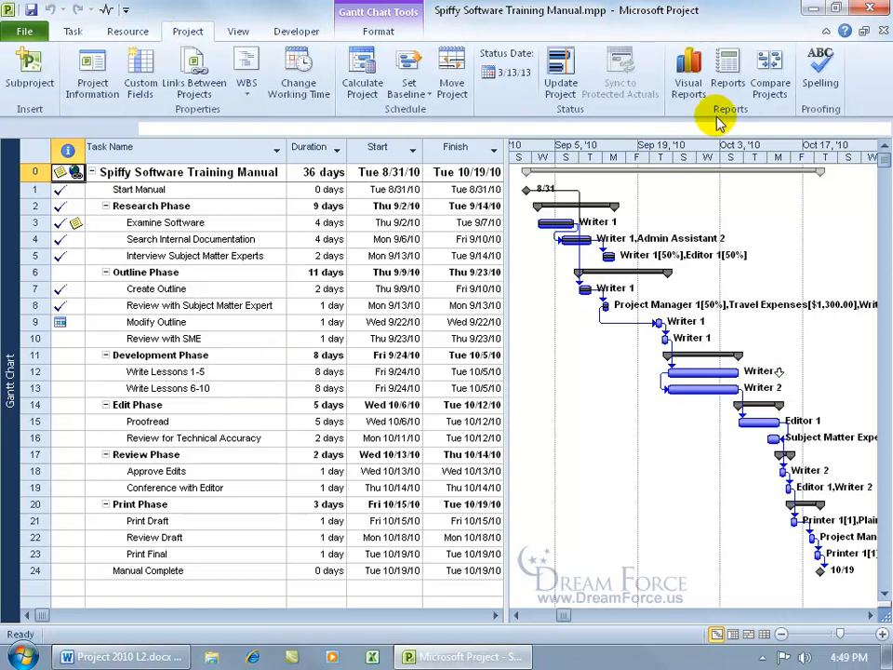
pyautogui.click(696, 96)
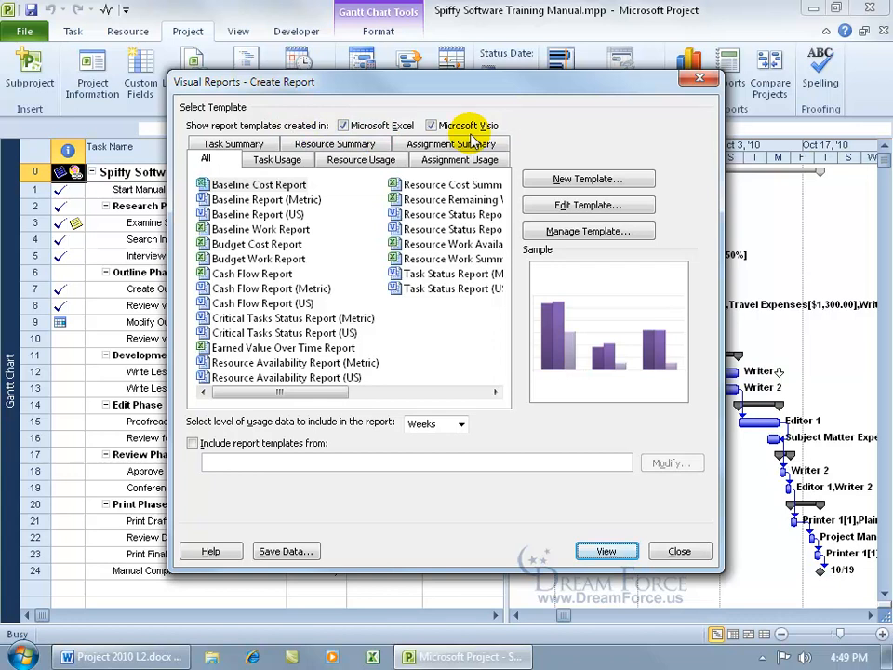
pyautogui.click(432, 127)
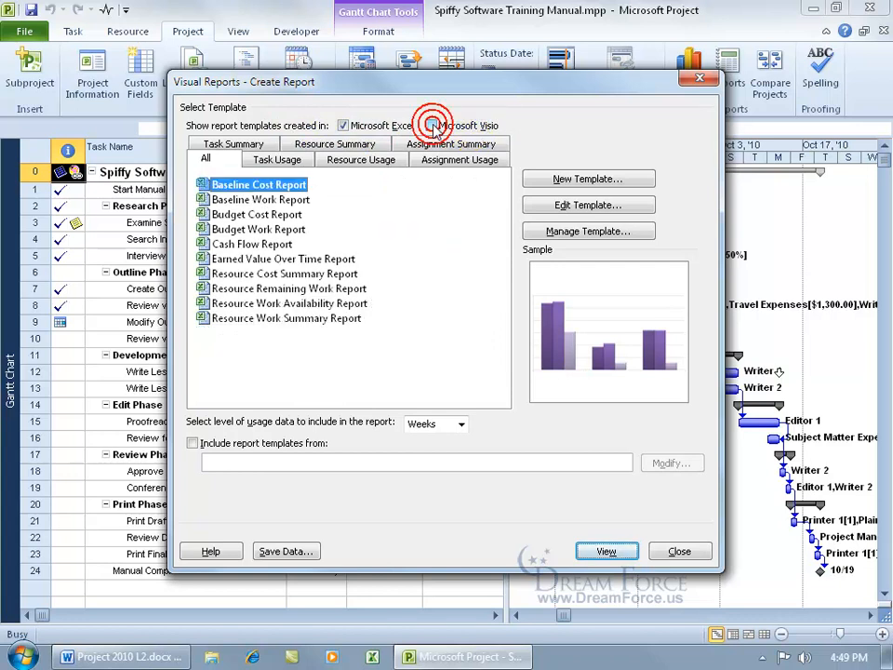
# Step: Look through the Resource Usage and Task Usage report templates, and compare the full list with and without the Visio templates
pyautogui.click(370, 161)
pyautogui.click(296, 164)
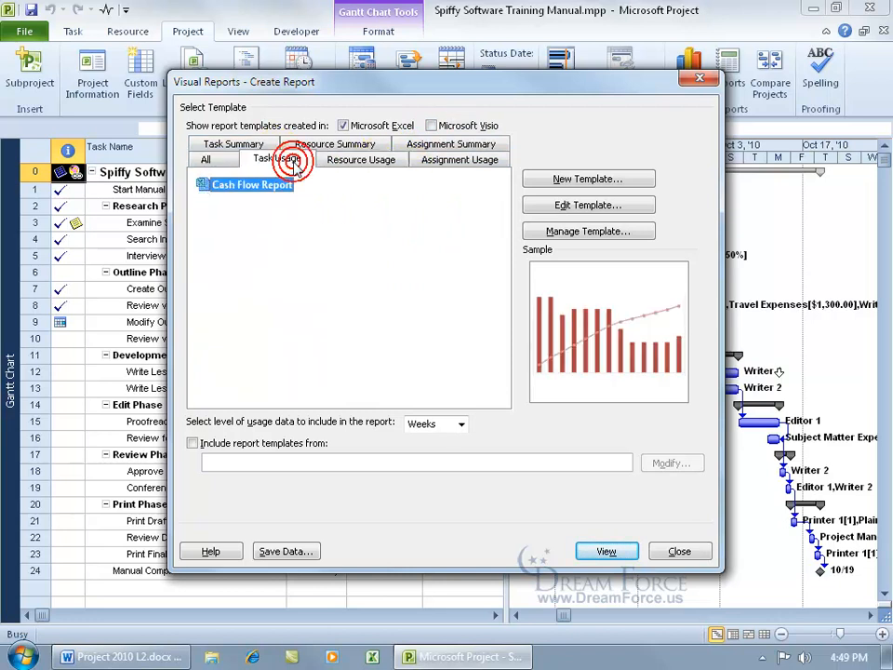
pyautogui.click(223, 160)
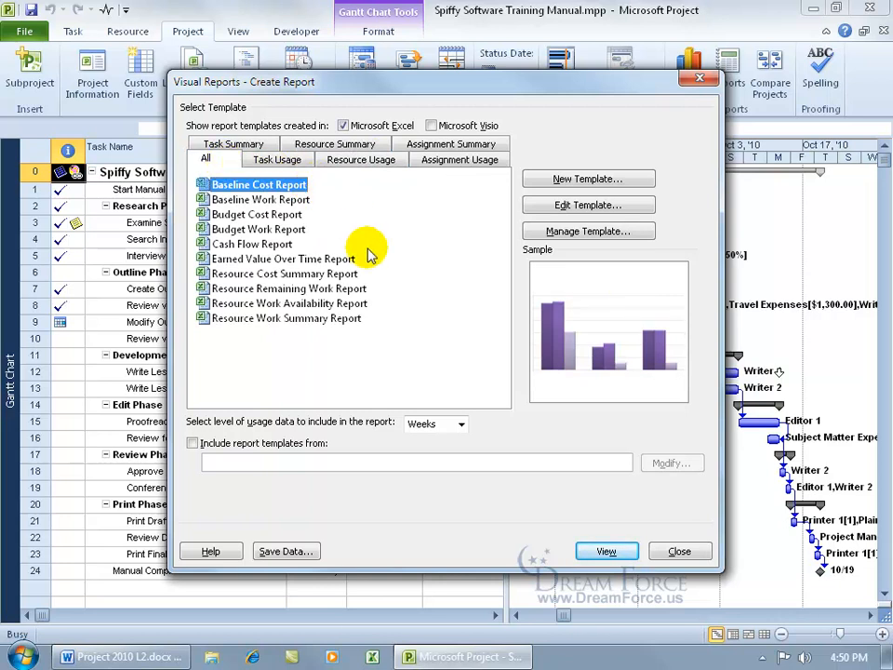
pyautogui.click(431, 126)
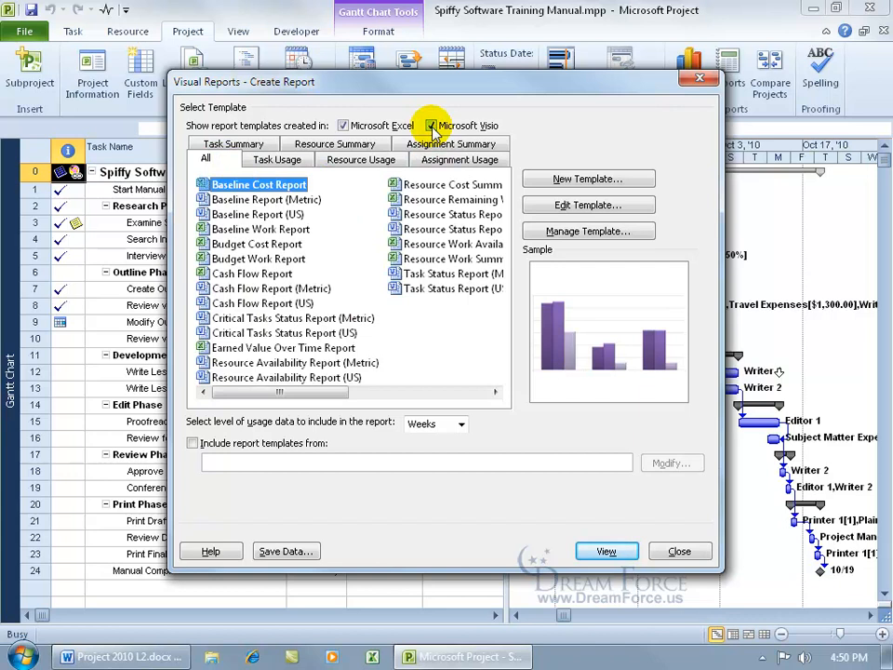
pyautogui.click(432, 127)
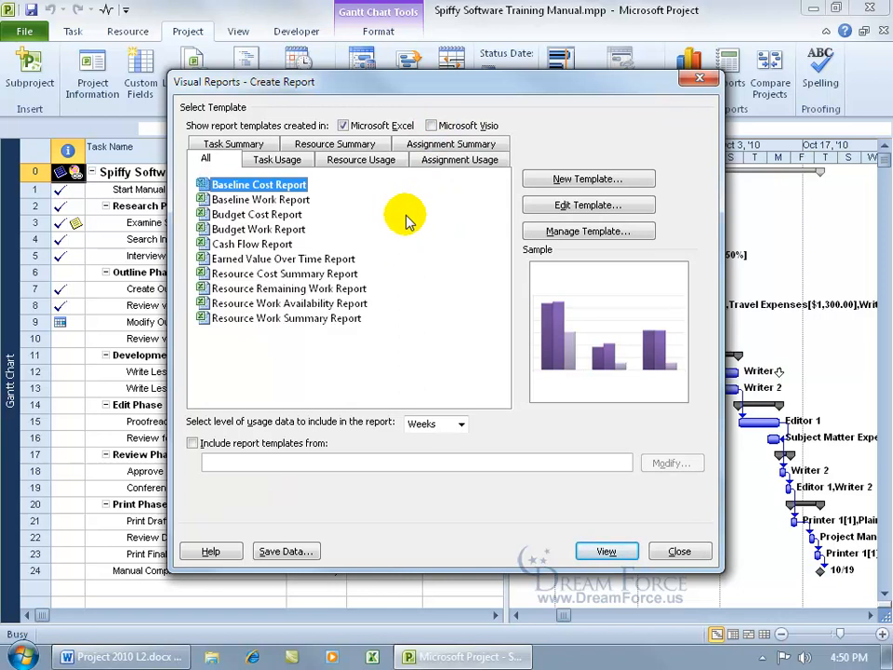
# Step: Generate the Budget Cost Report in Excel with its usage data level set to Quarters
pyautogui.click(292, 218)
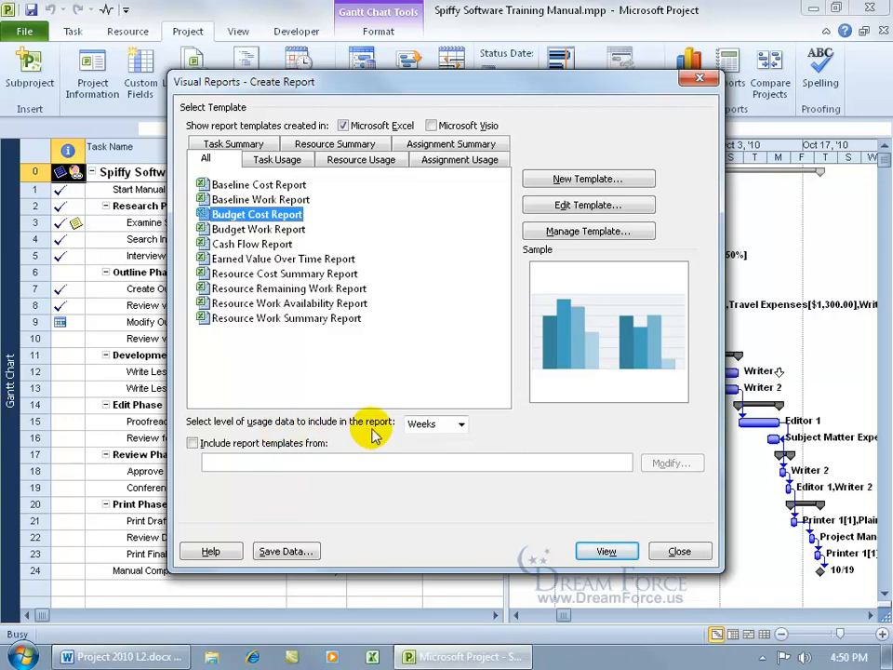
pyautogui.click(461, 424)
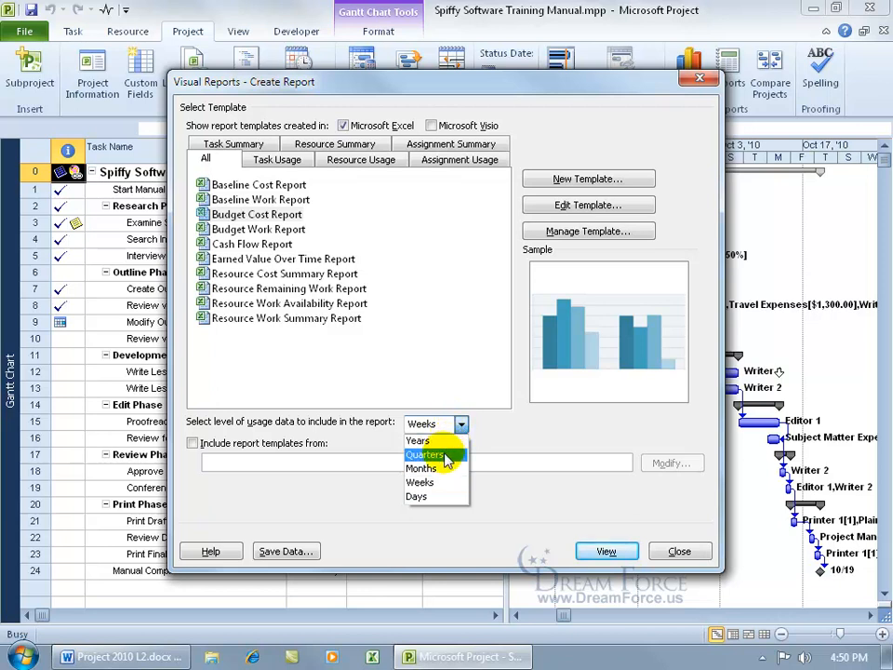
pyautogui.click(437, 454)
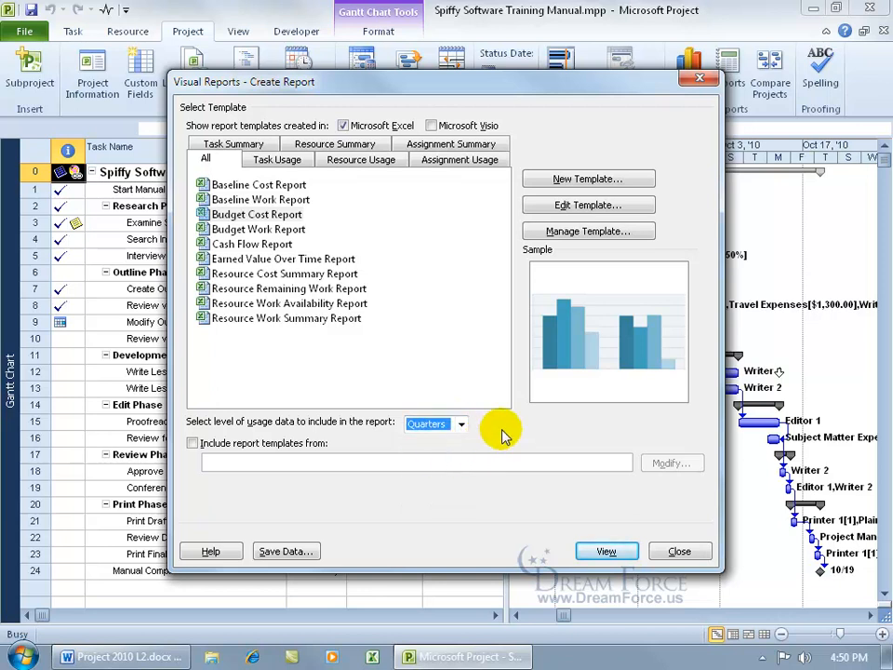
pyautogui.click(607, 551)
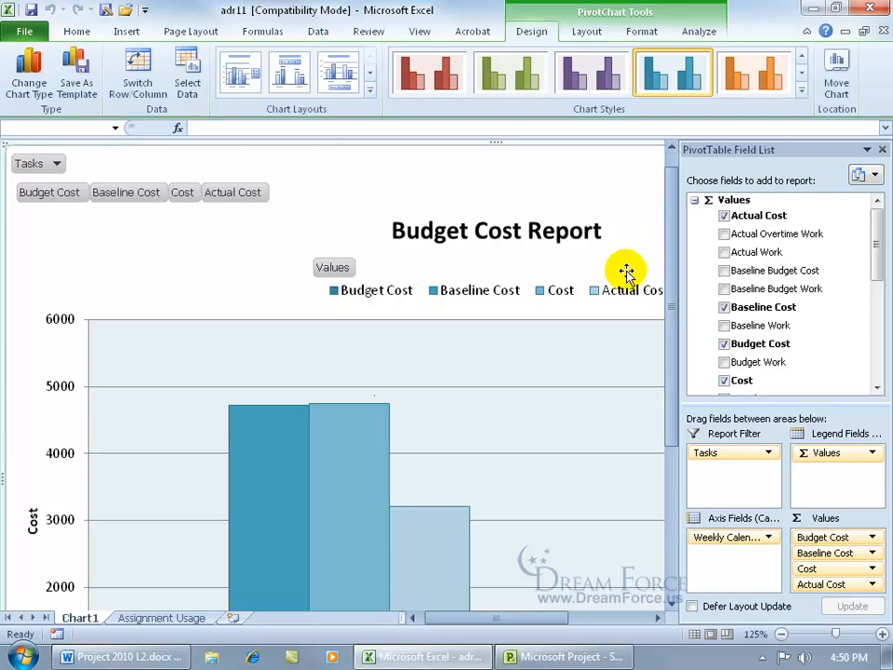
# Step: Close the PivotTable field list and zoom out to 86% to fit the whole Budget Cost Report chart
pyautogui.click(882, 149)
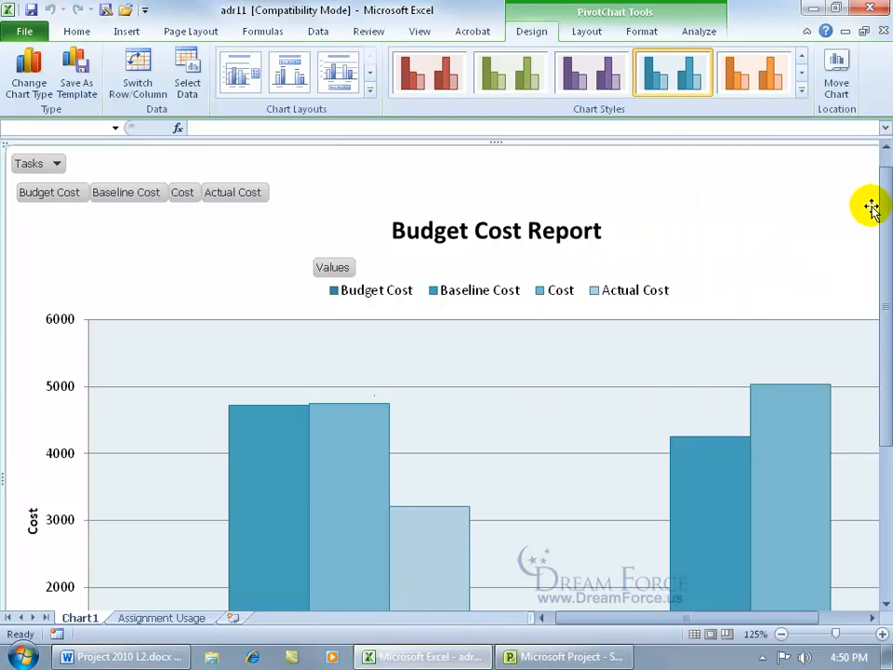
pyautogui.moveTo(879, 185); pyautogui.dragTo(884, 299)
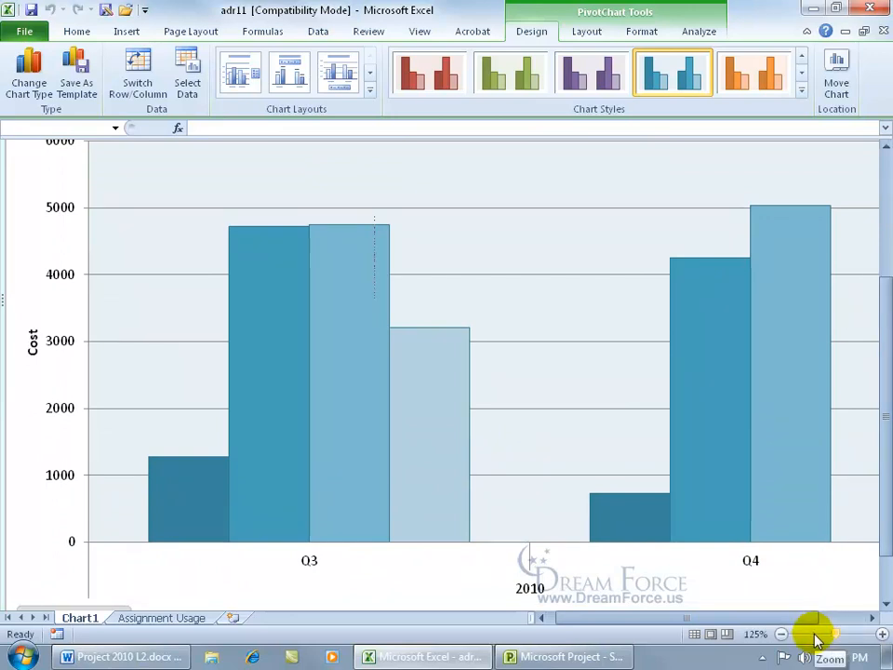
pyautogui.moveTo(838, 638); pyautogui.dragTo(828, 638)
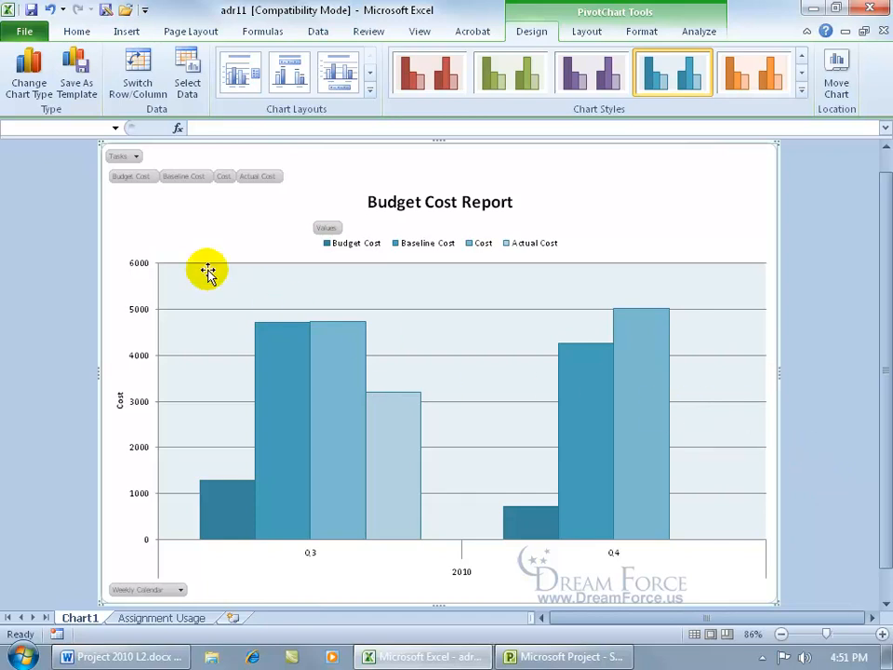
# Step: Filter the chart's tasks to only the Research Phase and Outline Phase
pyautogui.click(135, 158)
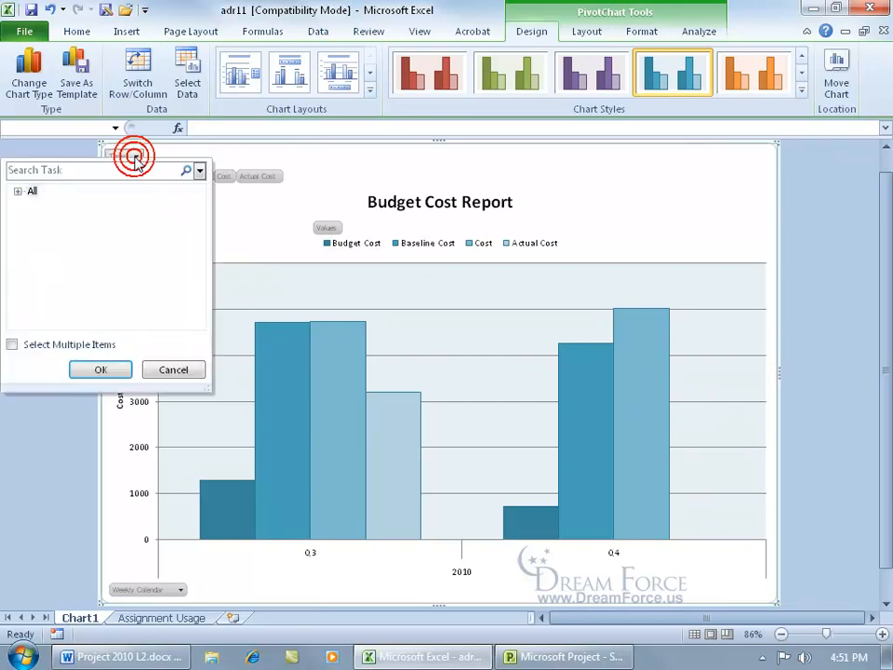
pyautogui.click(18, 193)
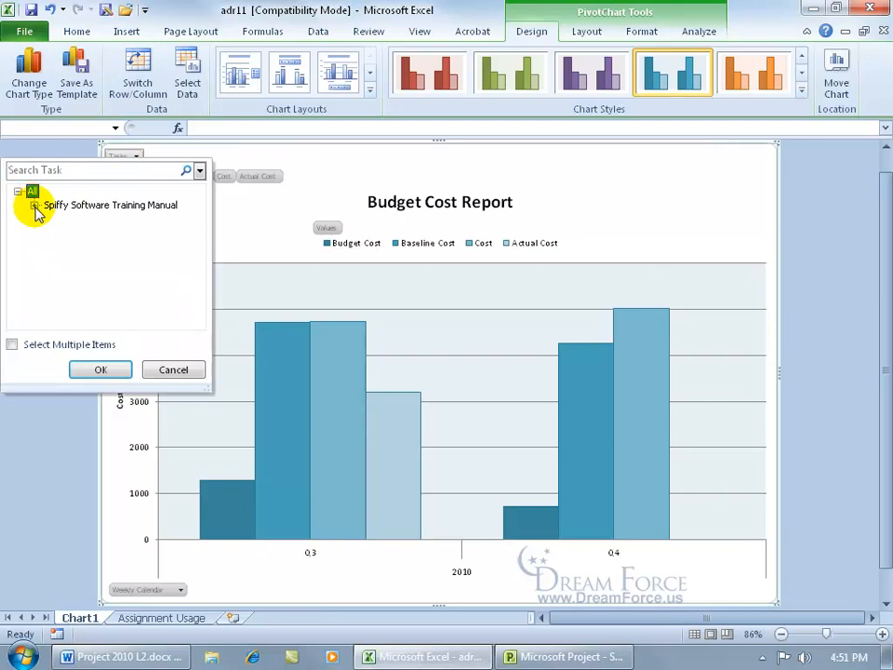
pyautogui.click(35, 206)
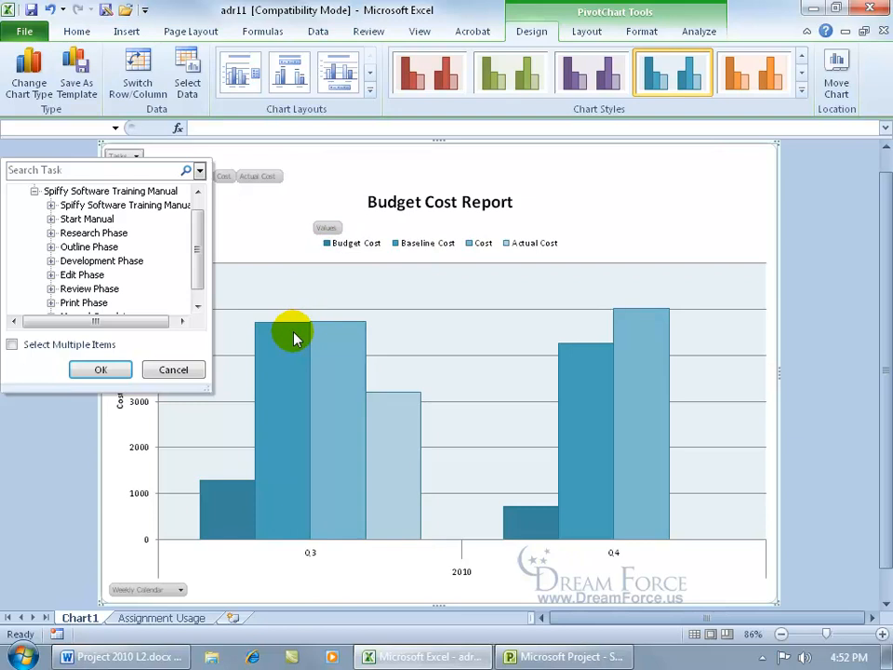
pyautogui.click(11, 344)
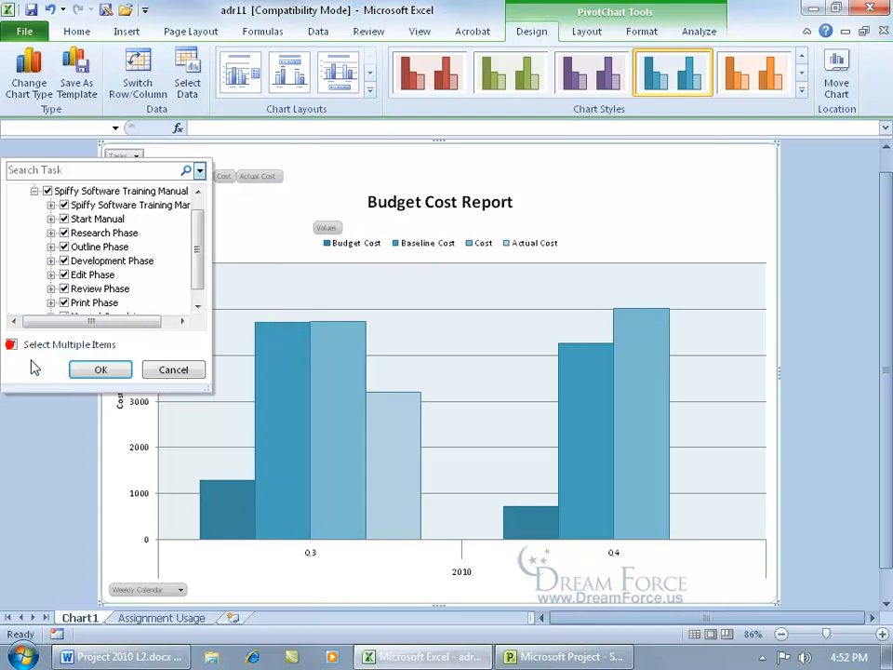
pyautogui.click(47, 191)
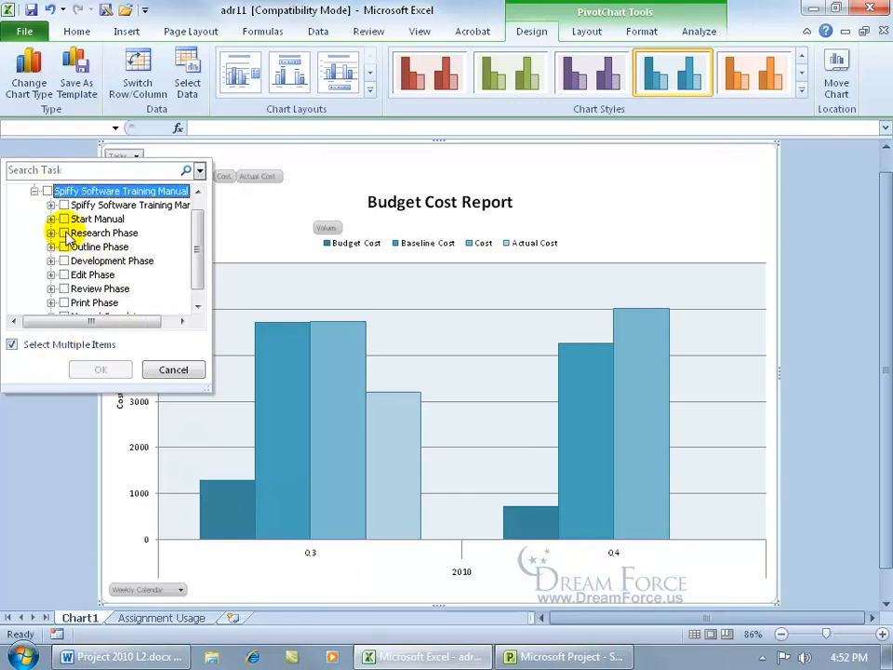
pyautogui.click(62, 232)
pyautogui.click(62, 247)
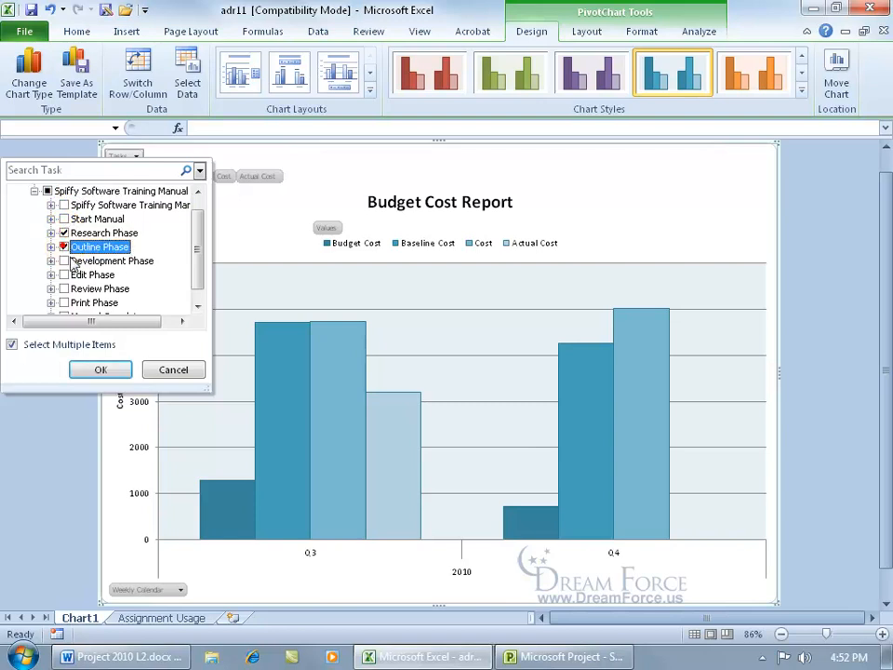
pyautogui.click(102, 368)
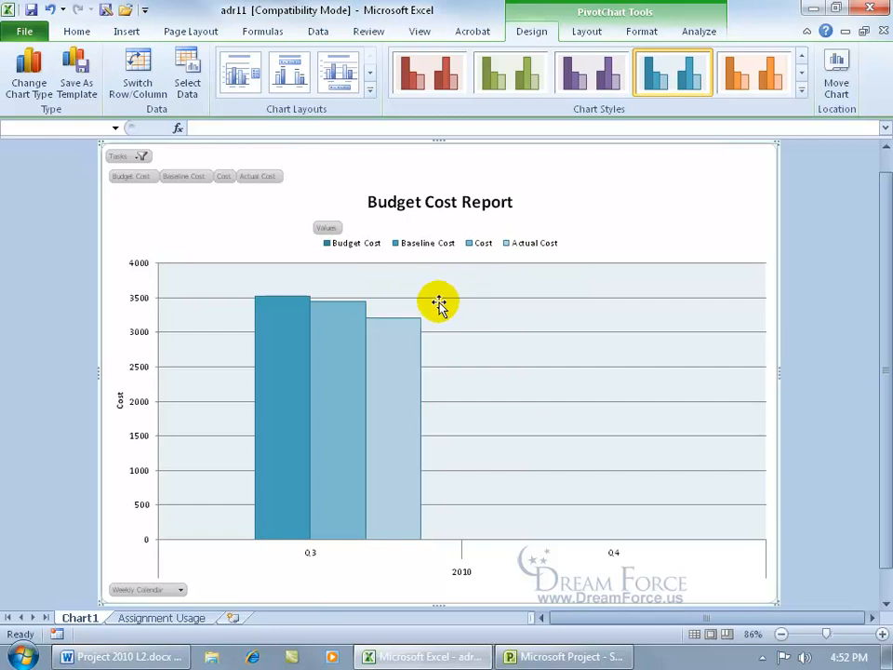
# Step: Reset the chart's task filter to include all tasks
pyautogui.click(141, 155)
pyautogui.click(31, 191)
pyautogui.click(100, 369)
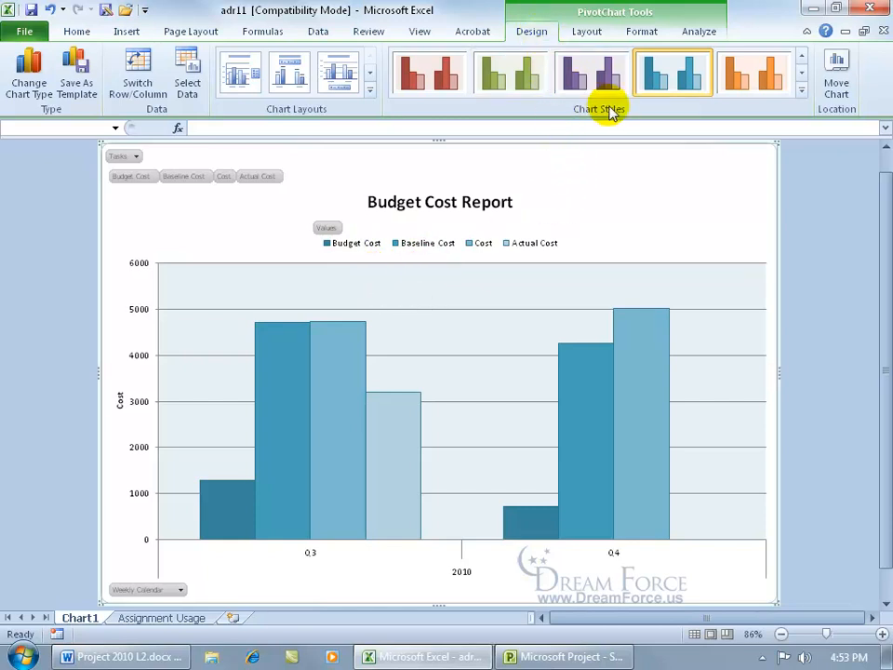
# Step: Apply the multicolored chart style with beveled blue, red, green and purple columns to the Budget Cost Report chart
pyautogui.click(801, 90)
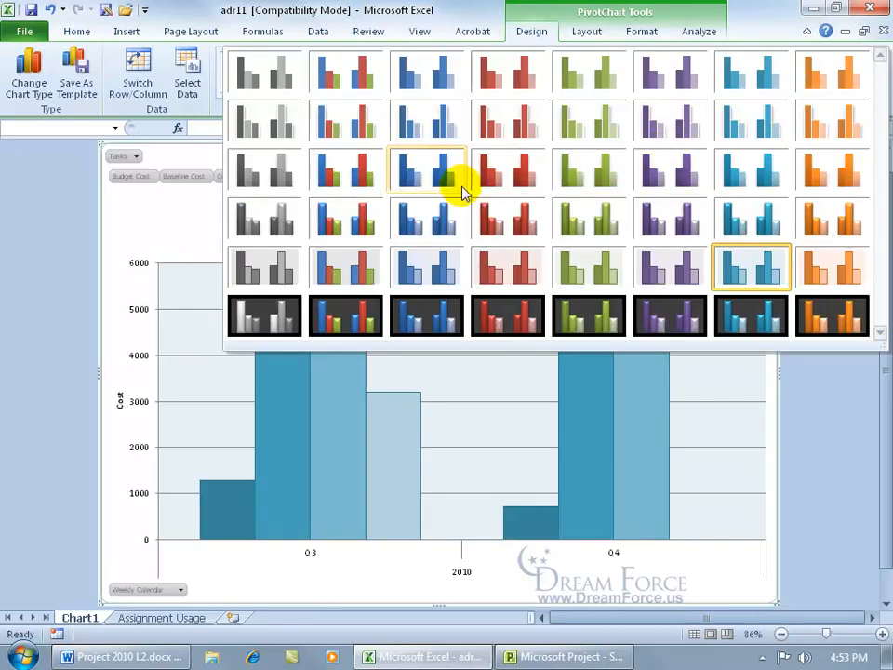
pyautogui.click(351, 222)
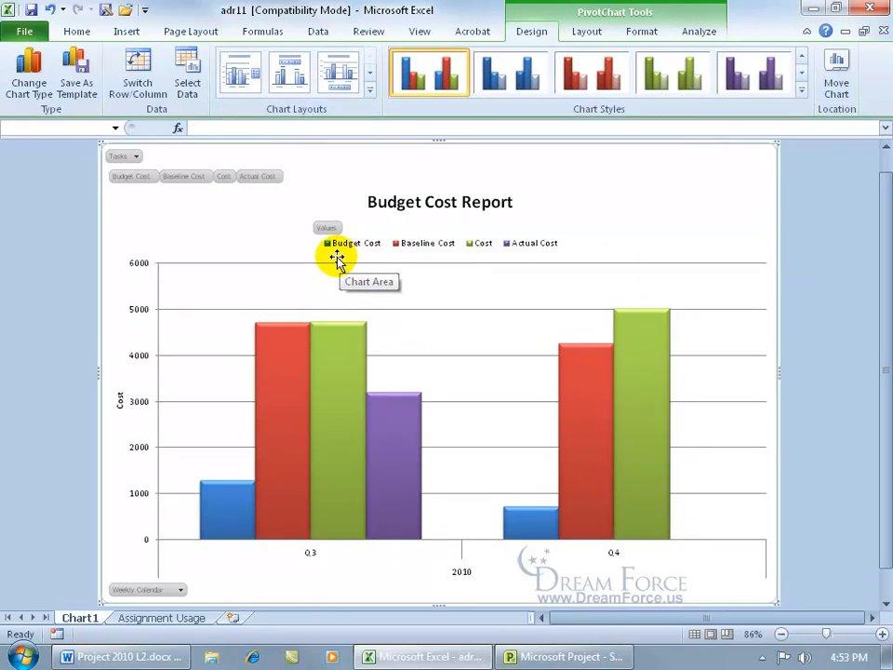
pyautogui.moveTo(230, 513)
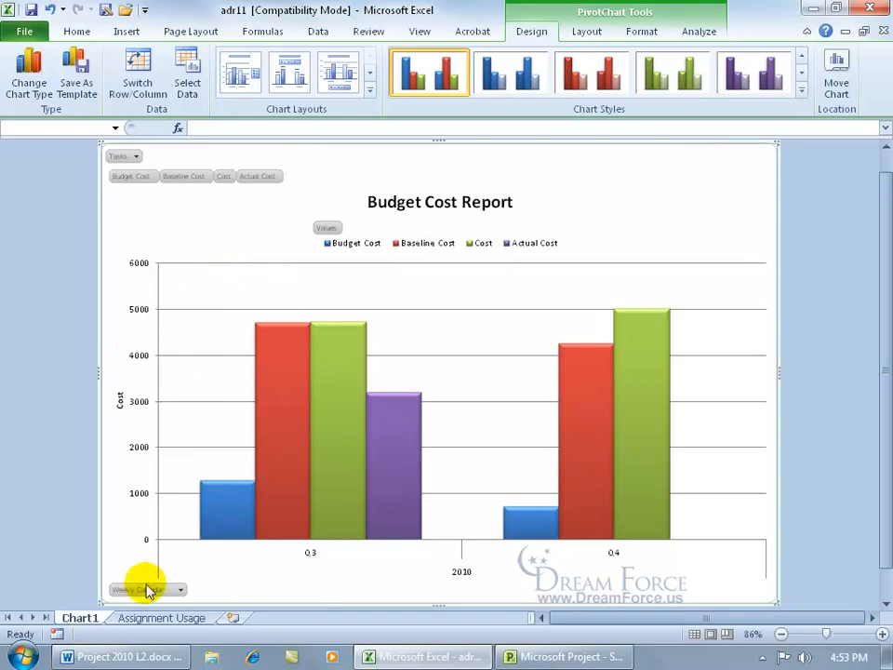
# Step: Filter the PivotTable on the Assignment Usage sheet to only the Research Phase and Outline Phase tasks
pyautogui.click(155, 619)
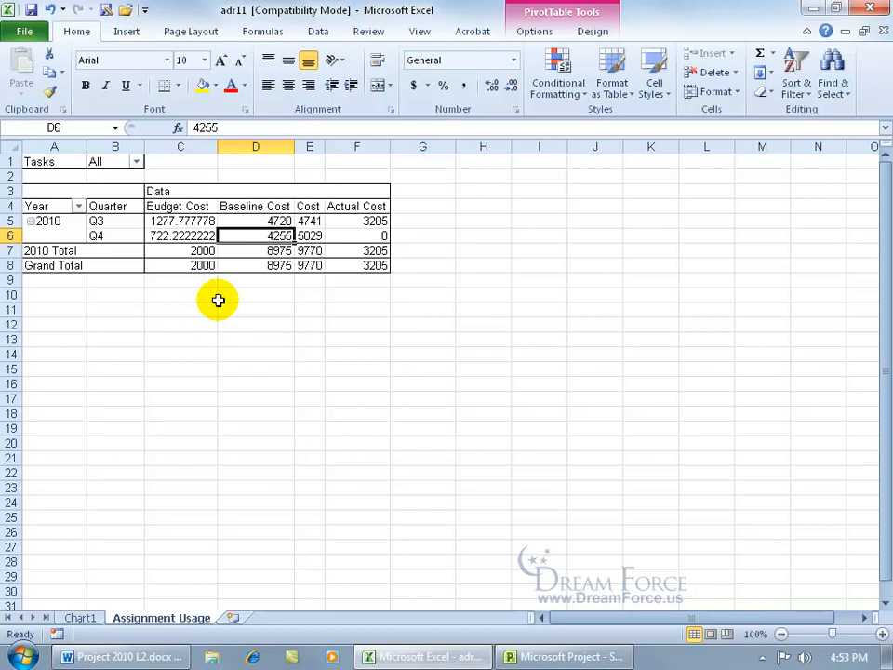
pyautogui.click(136, 162)
pyautogui.click(19, 203)
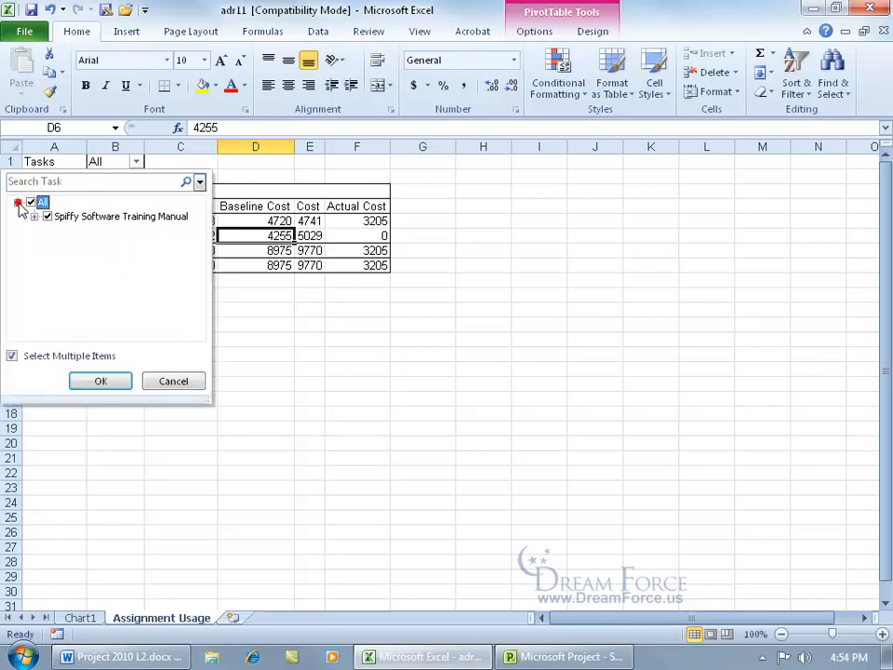
pyautogui.click(32, 216)
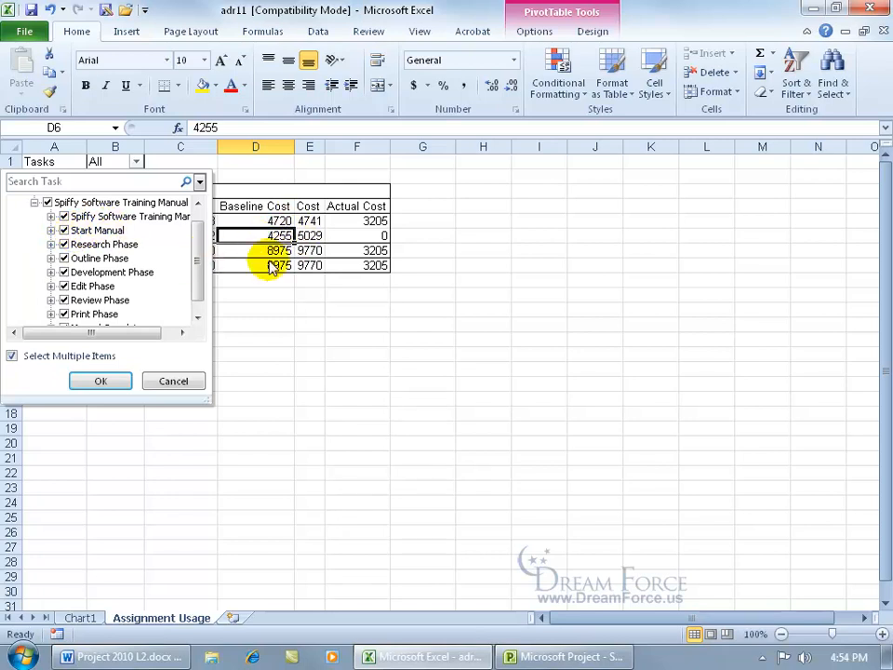
pyautogui.click(48, 203)
pyautogui.click(64, 244)
pyautogui.click(64, 259)
pyautogui.click(98, 380)
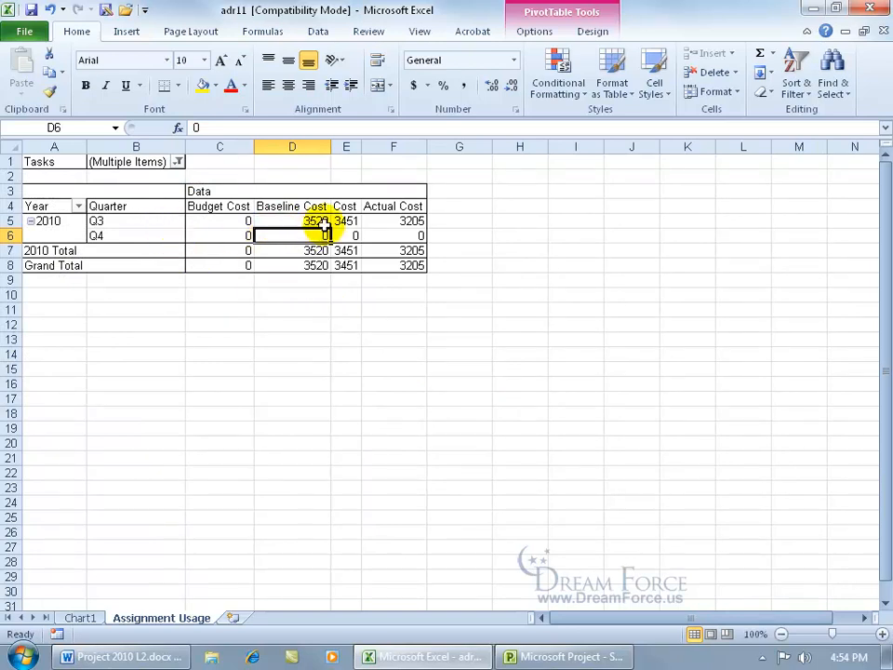
pyautogui.moveTo(353, 227)
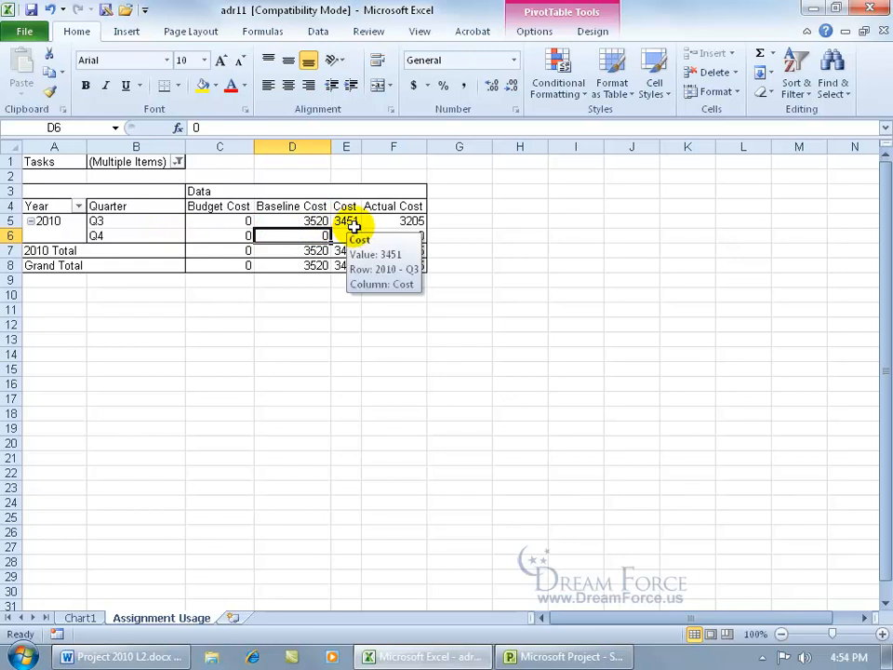
# Step: Reset the PivotTable's Tasks filter on the Assignment Usage sheet to include all tasks
pyautogui.moveTo(395, 222)
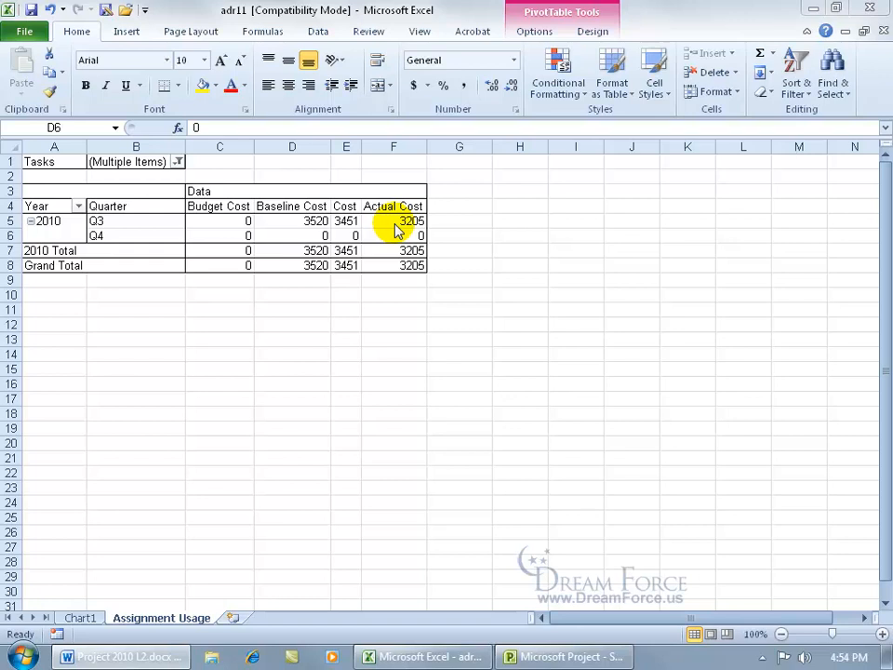
pyautogui.click(177, 162)
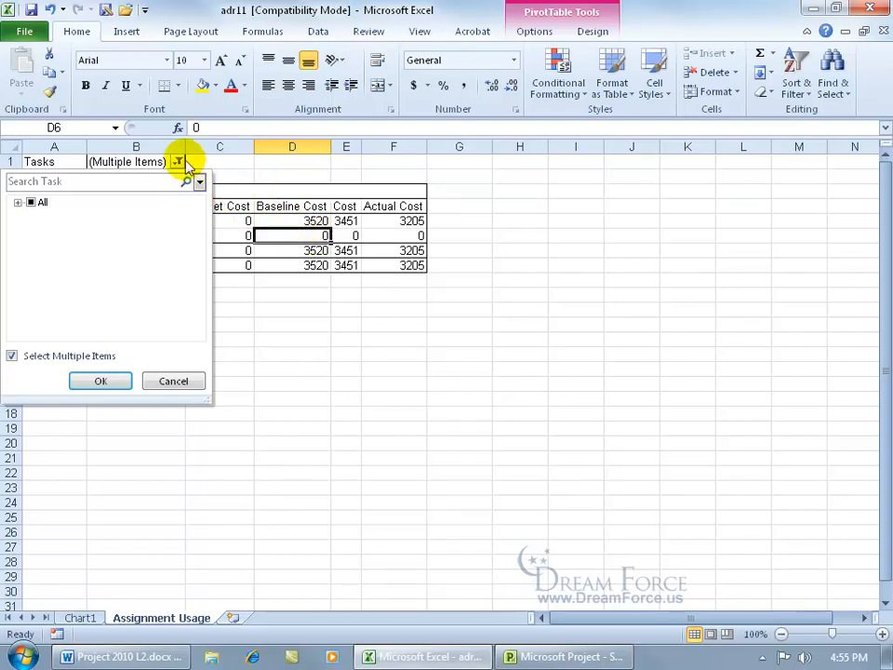
pyautogui.click(30, 202)
pyautogui.click(103, 385)
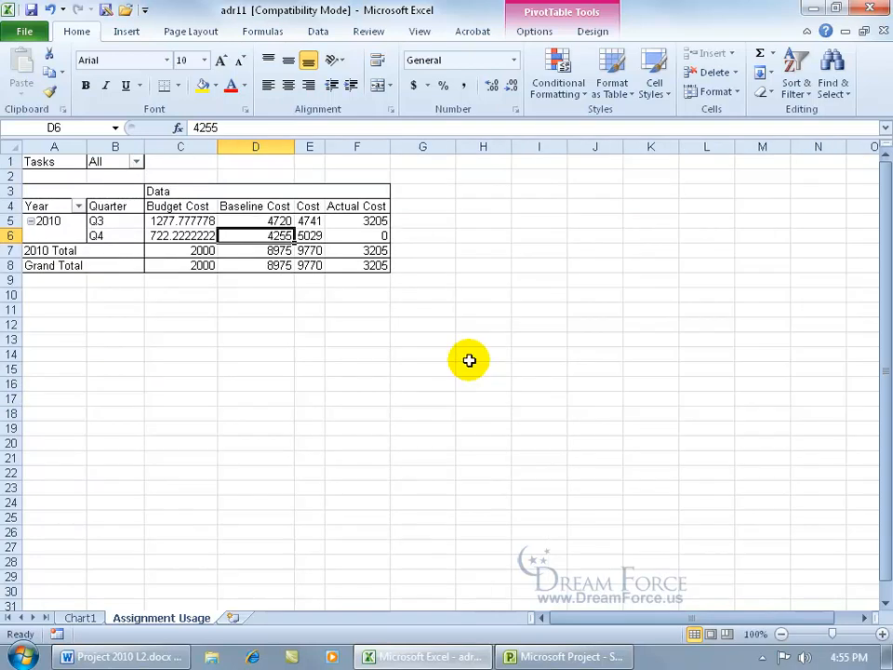
# Step: Show the PivotTable field list and add the Resources field to the row labels
pyautogui.click(535, 31)
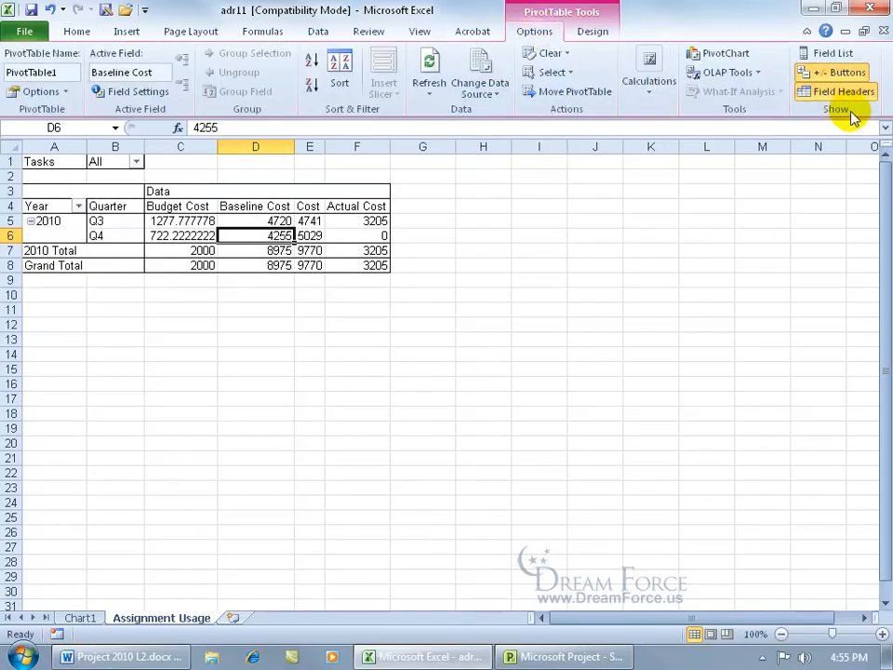
pyautogui.click(833, 53)
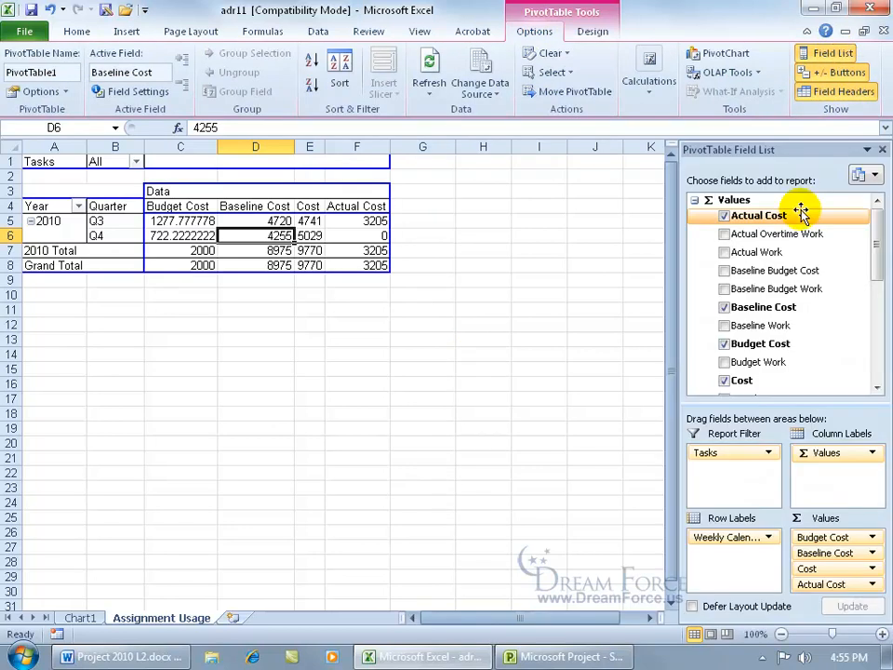
pyautogui.moveTo(879, 239); pyautogui.dragTo(877, 306)
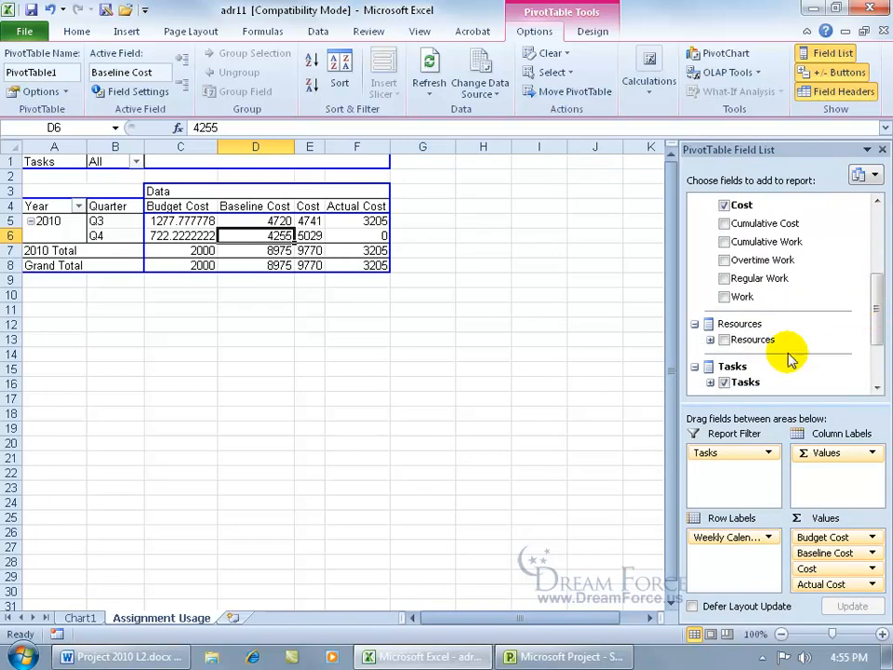
pyautogui.click(726, 340)
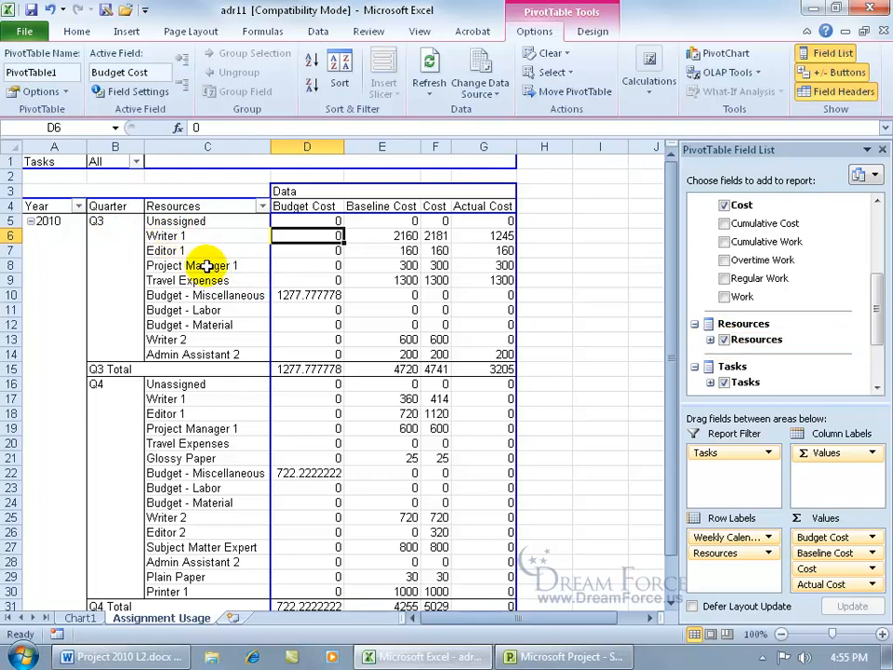
# Step: Filter the PivotTable's Resources to only Writer 1 and display the Budget Cost Report chart on the Chart1 sheet
pyautogui.moveTo(205, 266)
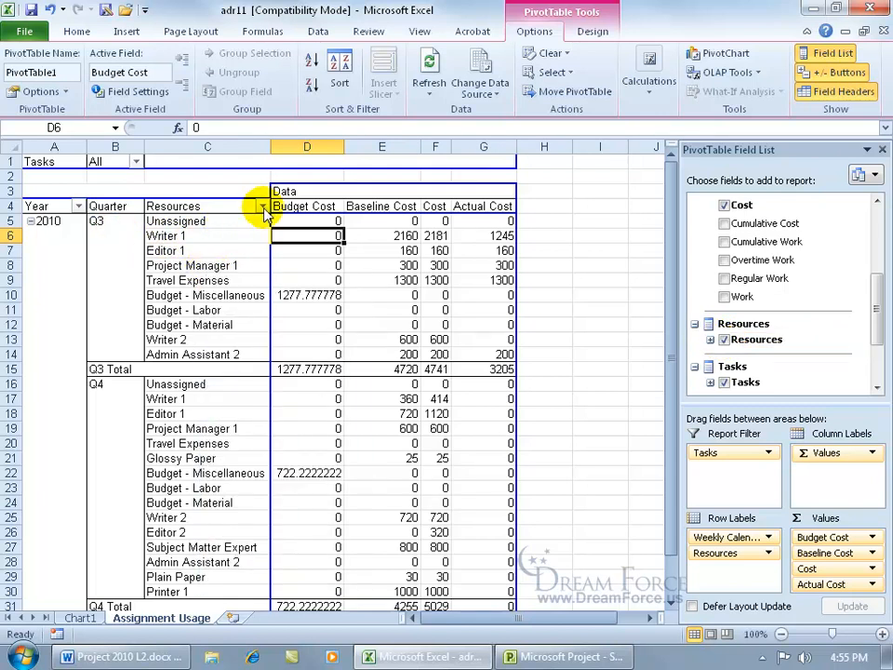
pyautogui.click(264, 206)
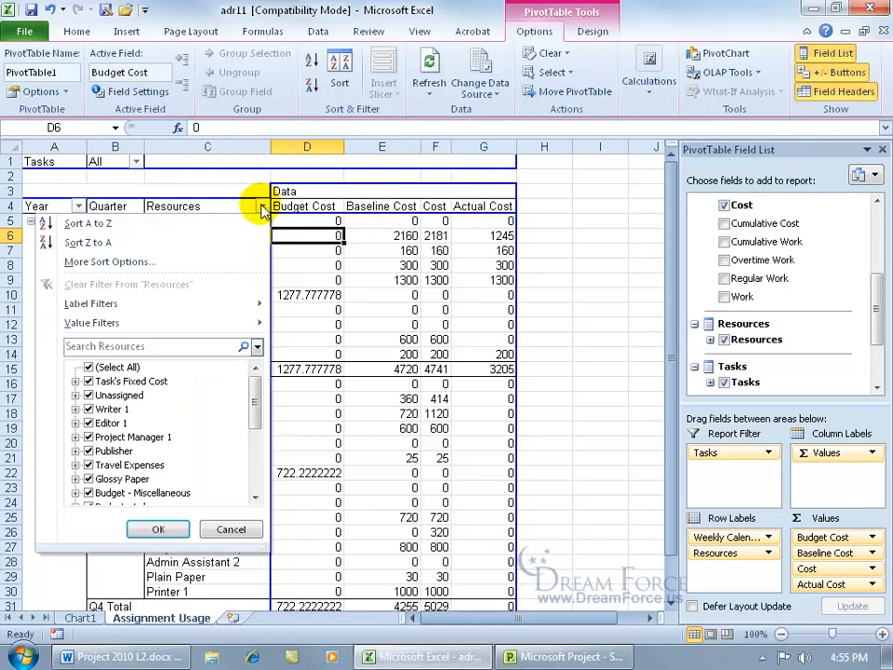
pyautogui.click(89, 368)
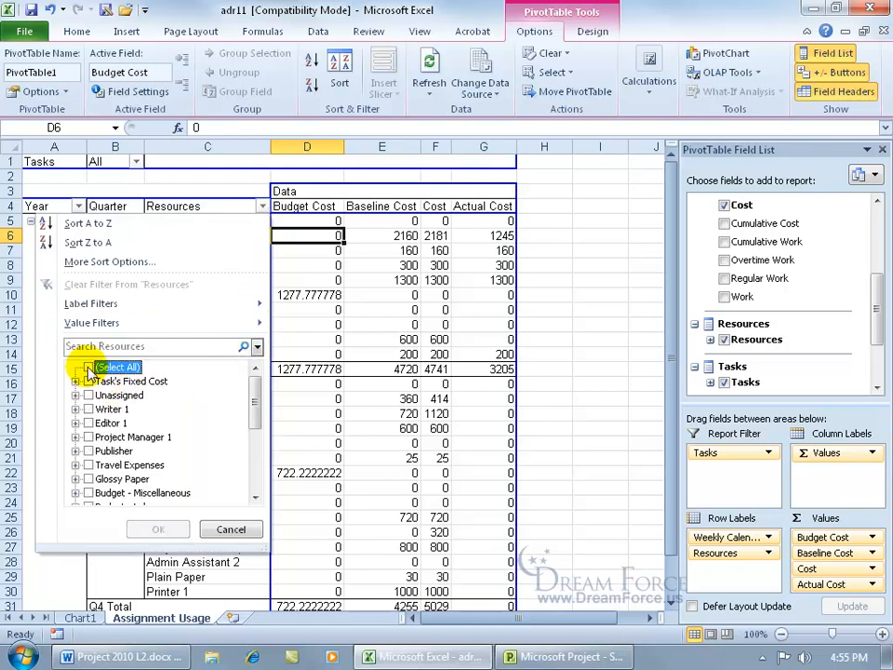
pyautogui.click(89, 410)
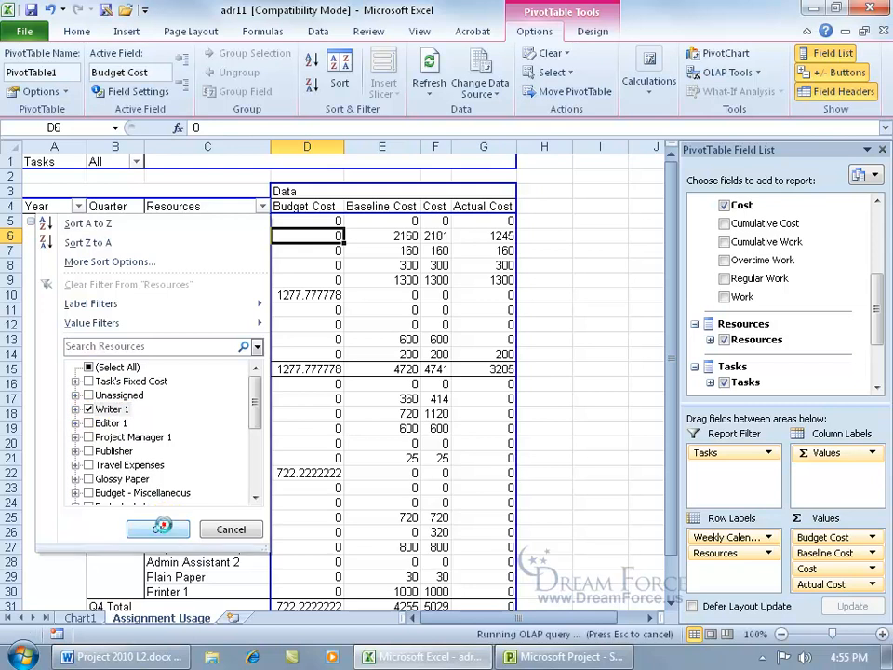
pyautogui.click(160, 530)
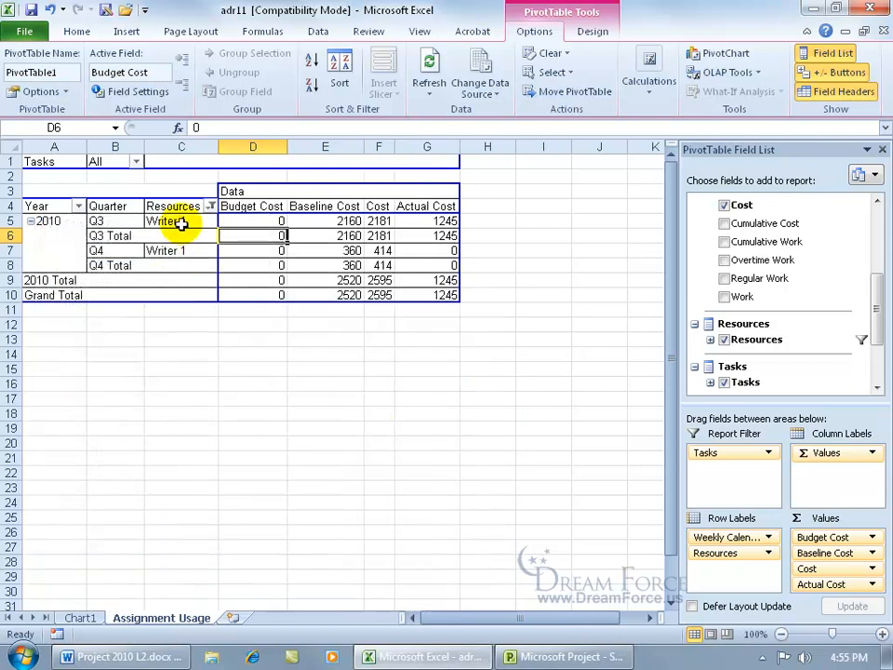
pyautogui.moveTo(182, 224)
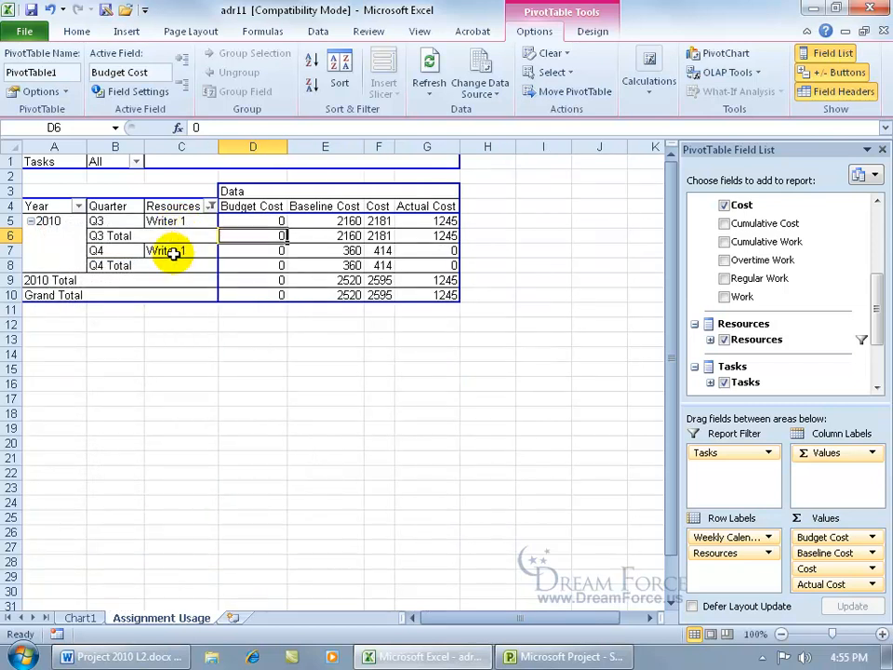
pyautogui.moveTo(173, 253)
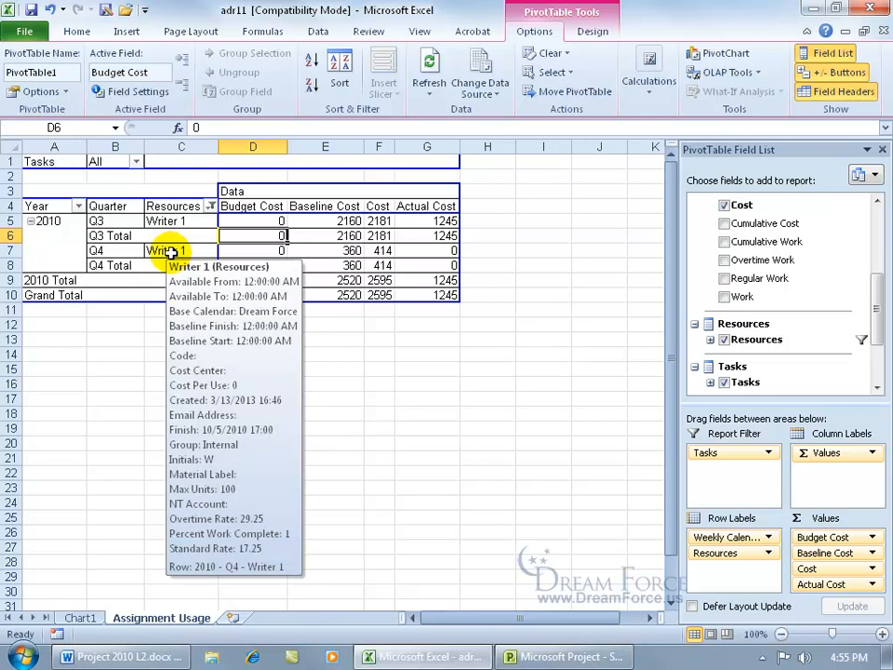
pyautogui.click(82, 619)
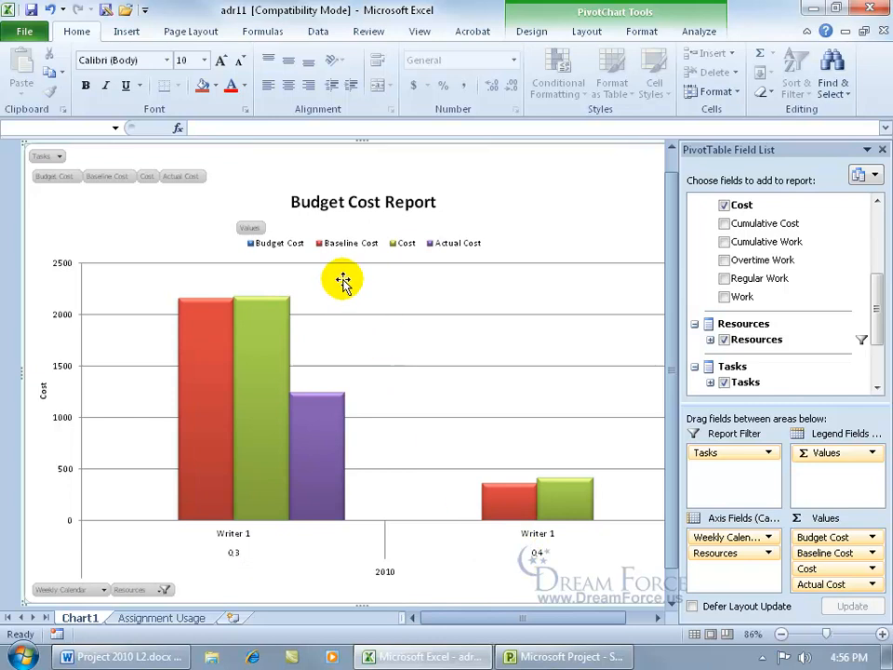
pyautogui.moveTo(191, 327)
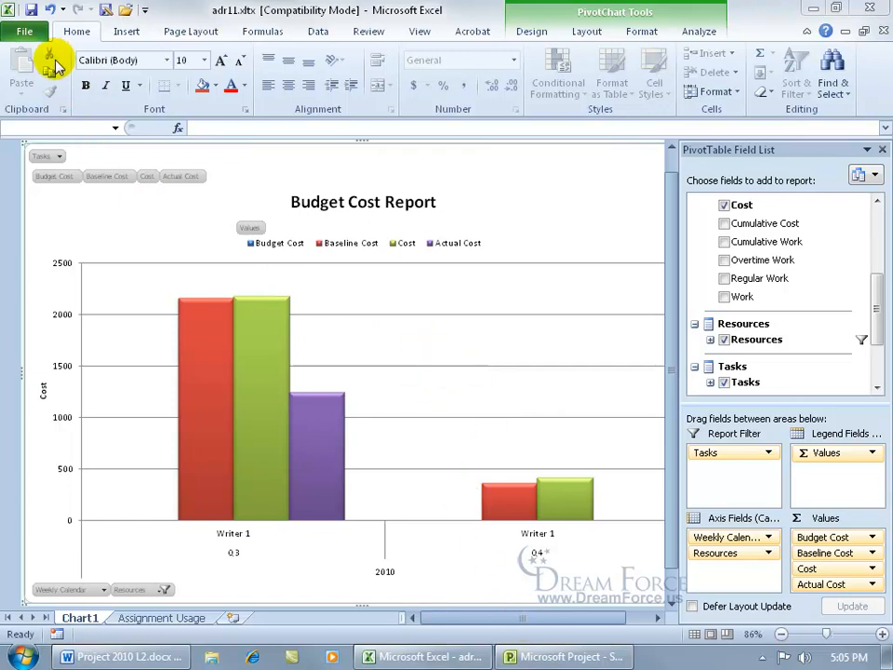
# Step: Save the workbook as an Excel Template named My Budget Report KK, allow its external data to be cleared and refreshed on opening, and close it
pyautogui.click(36, 31)
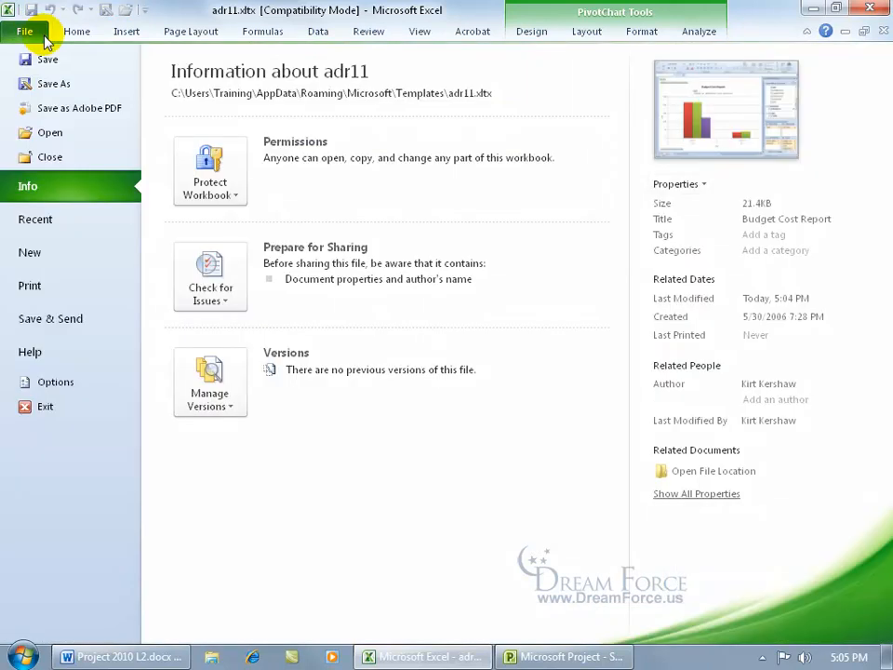
pyautogui.click(62, 85)
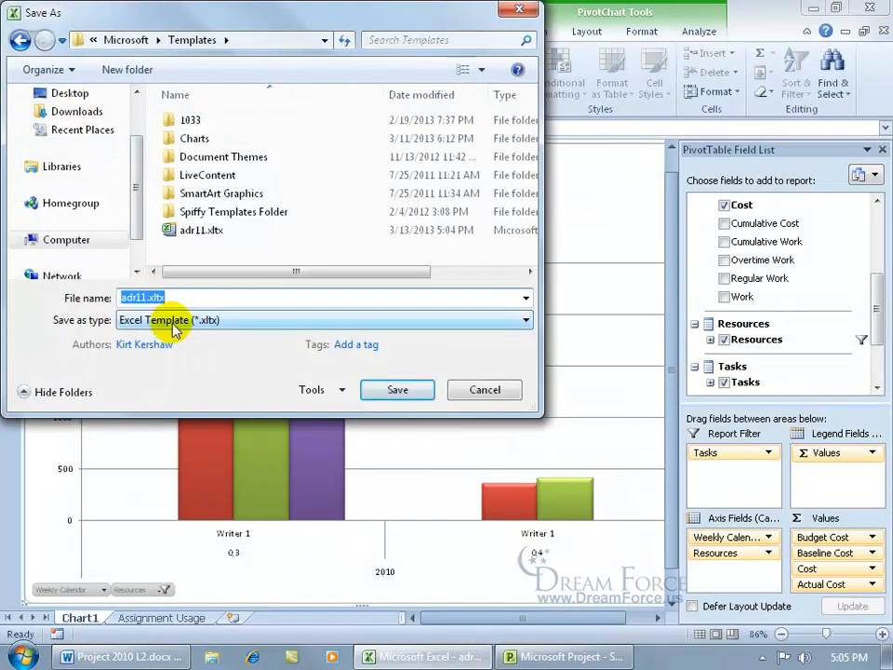
pyautogui.click(173, 326)
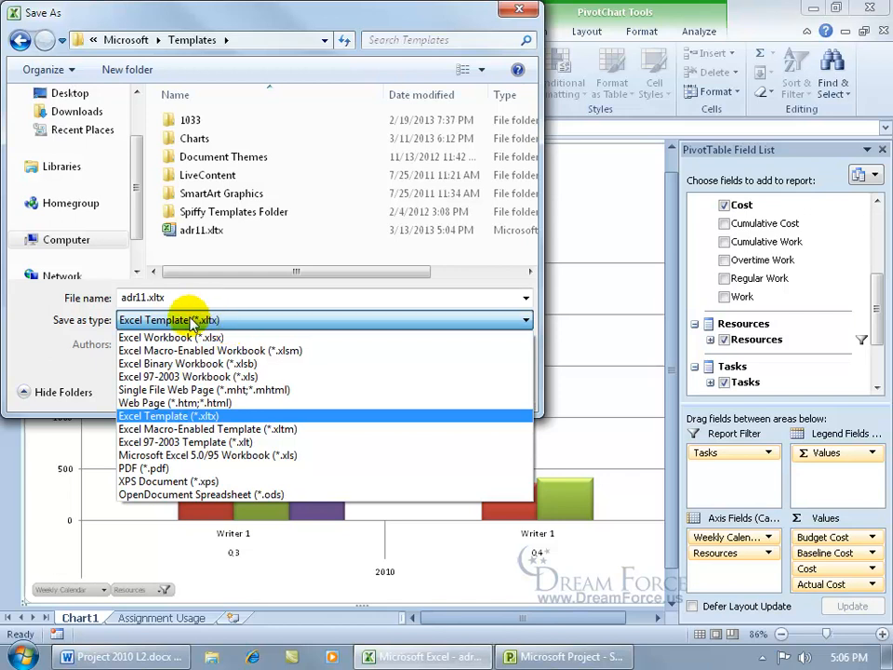
pyautogui.click(201, 416)
pyautogui.doubleClick(197, 298)
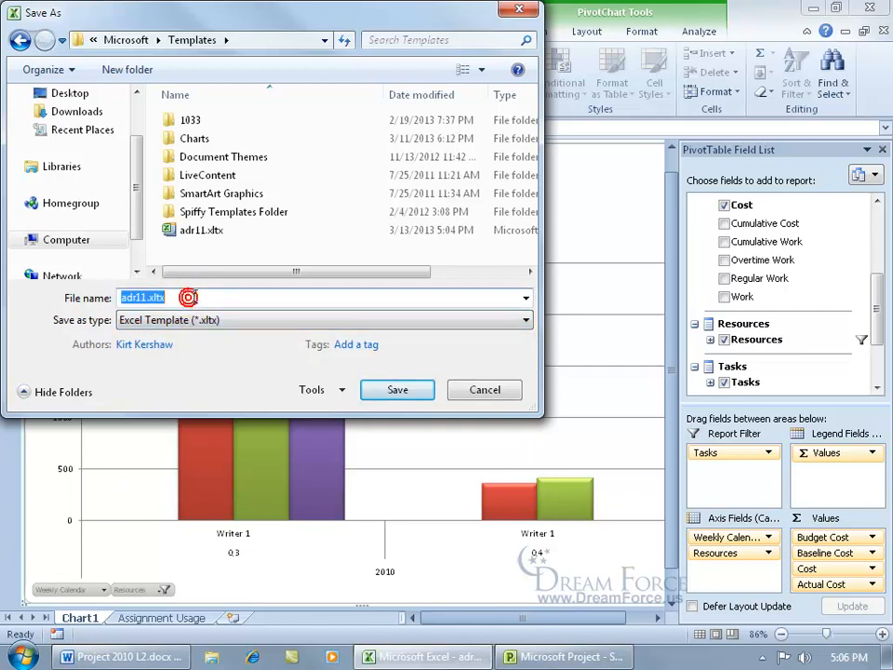
pyautogui.write('My Budget Report KK')
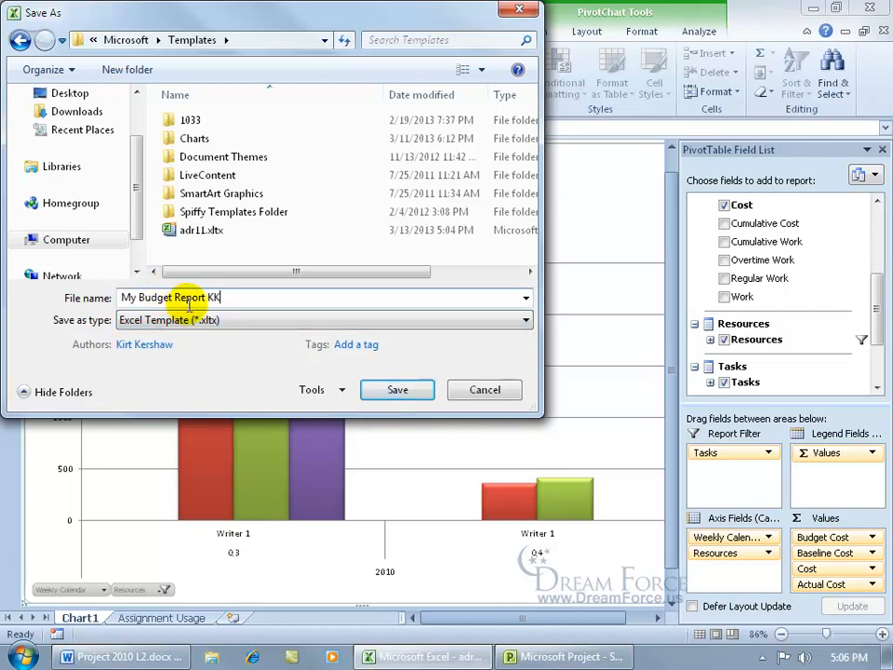
pyautogui.click(392, 391)
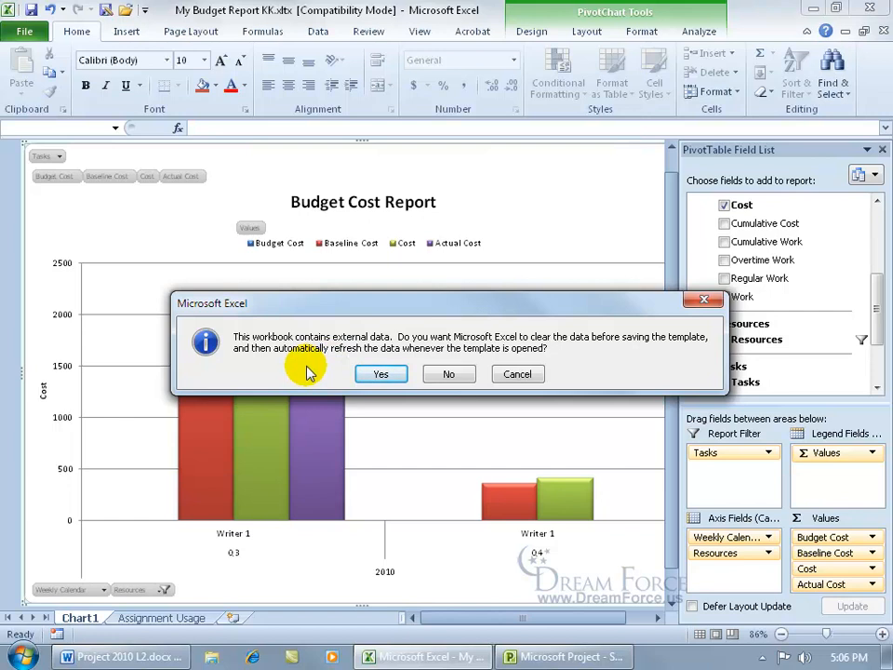
pyautogui.click(381, 374)
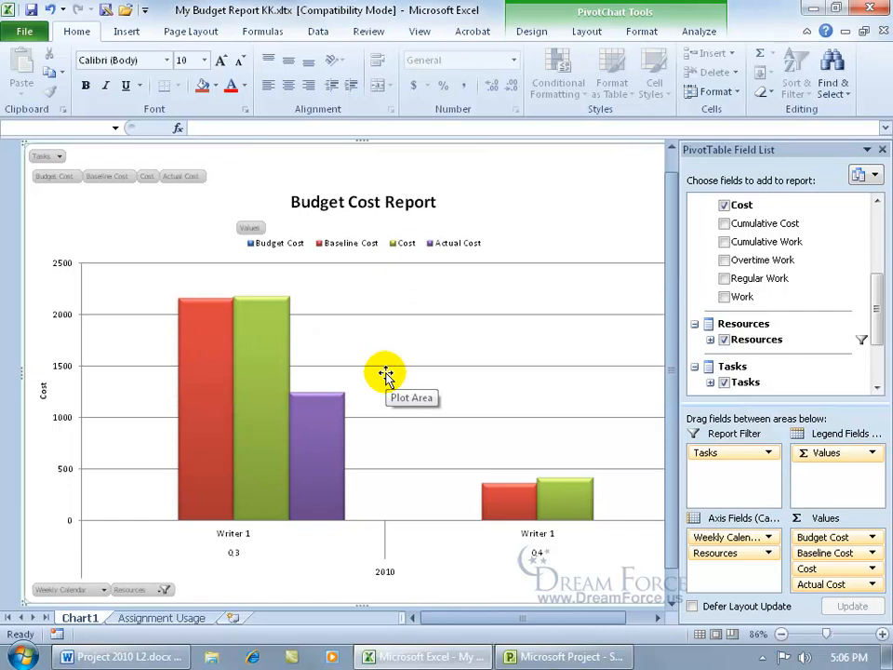
pyautogui.click(871, 9)
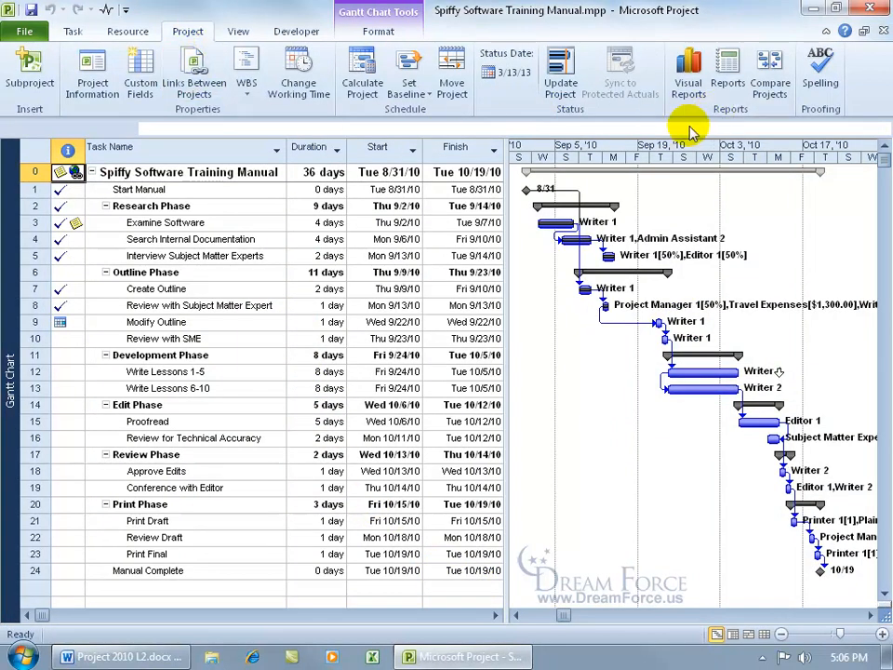
# Step: In Microsoft Project, generate a visual report from the My Budget Report KK template, check its chart, and close the report
pyautogui.click(689, 88)
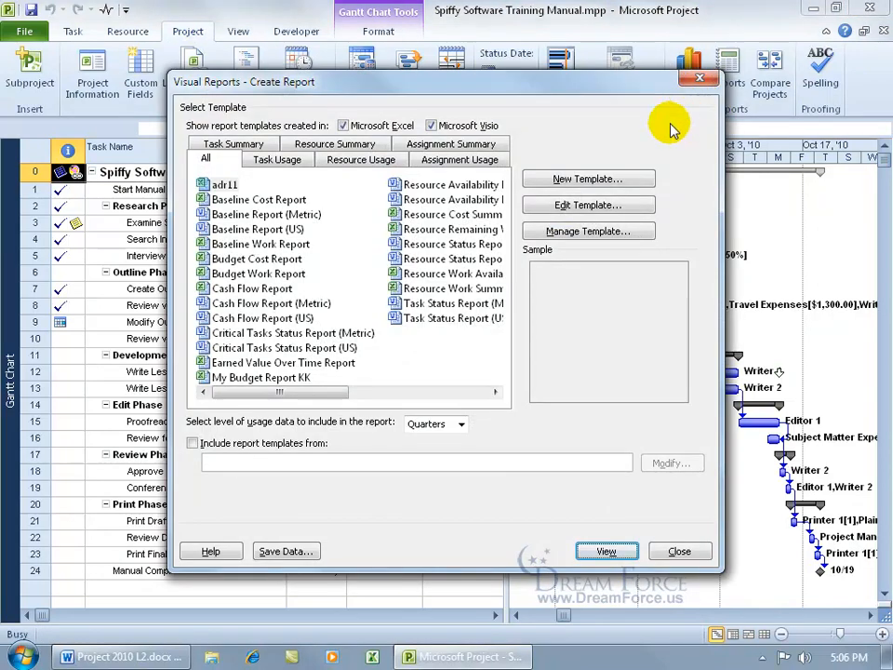
pyautogui.click(289, 380)
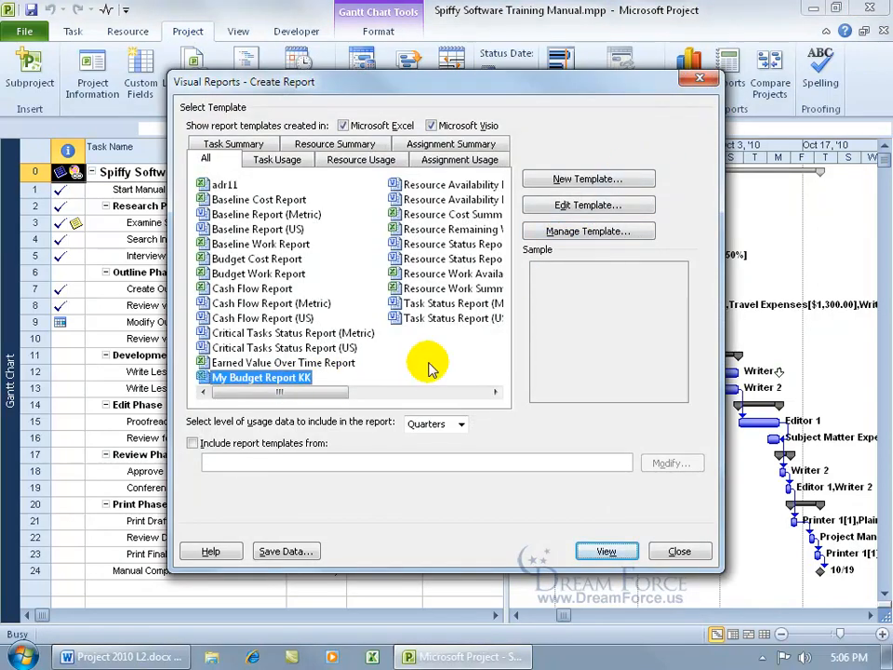
pyautogui.doubleClick(295, 380)
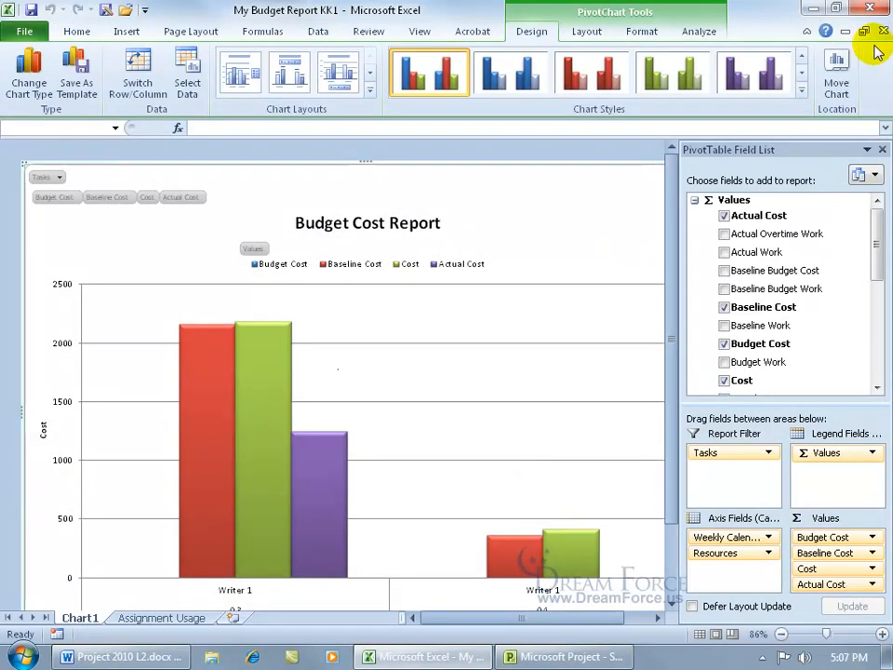
pyautogui.click(870, 9)
pyautogui.click(446, 351)
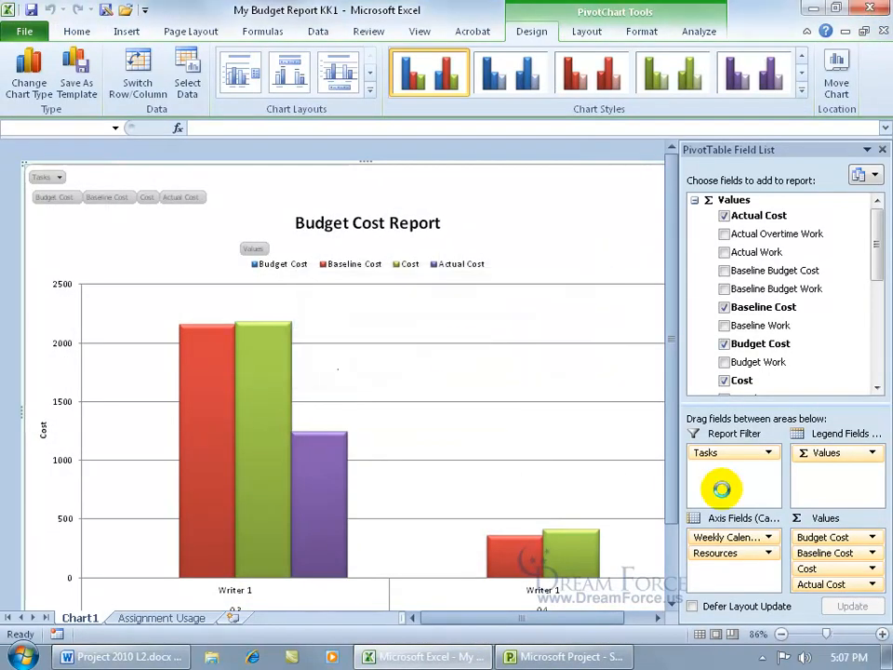
# Step: Delete the adr11.xltx template from the visual report Templates folder and reopen Visual Reports to refresh the template list
pyautogui.click(221, 184)
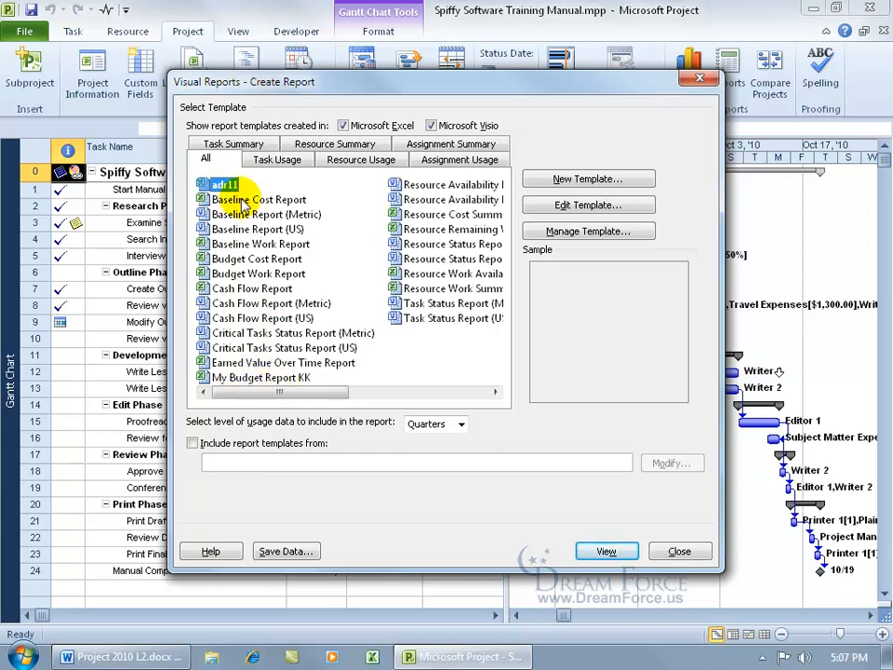
pyautogui.click(603, 233)
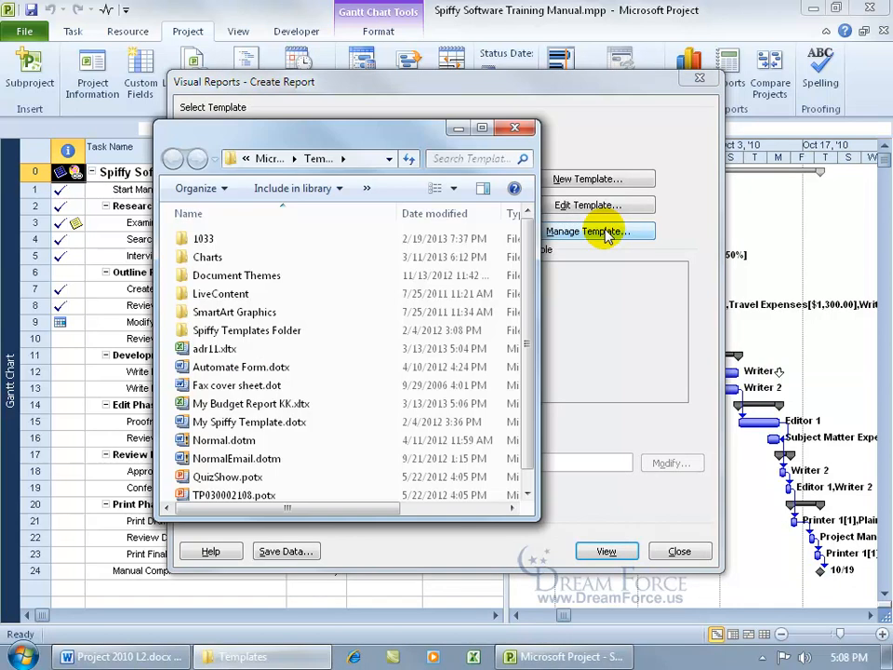
pyautogui.scroll(-1, 530, 228)
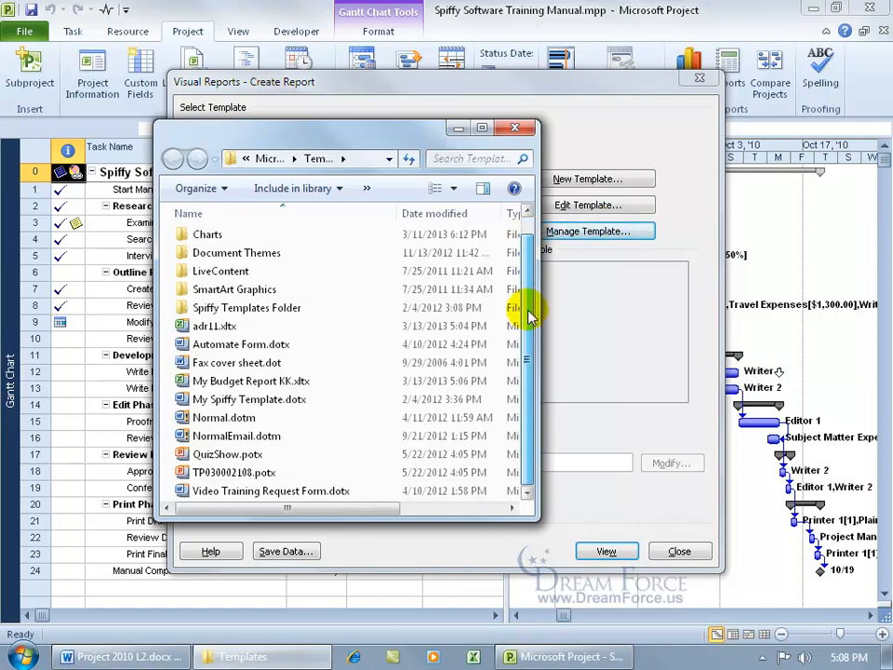
pyautogui.click(198, 330)
pyautogui.rightClick(198, 329)
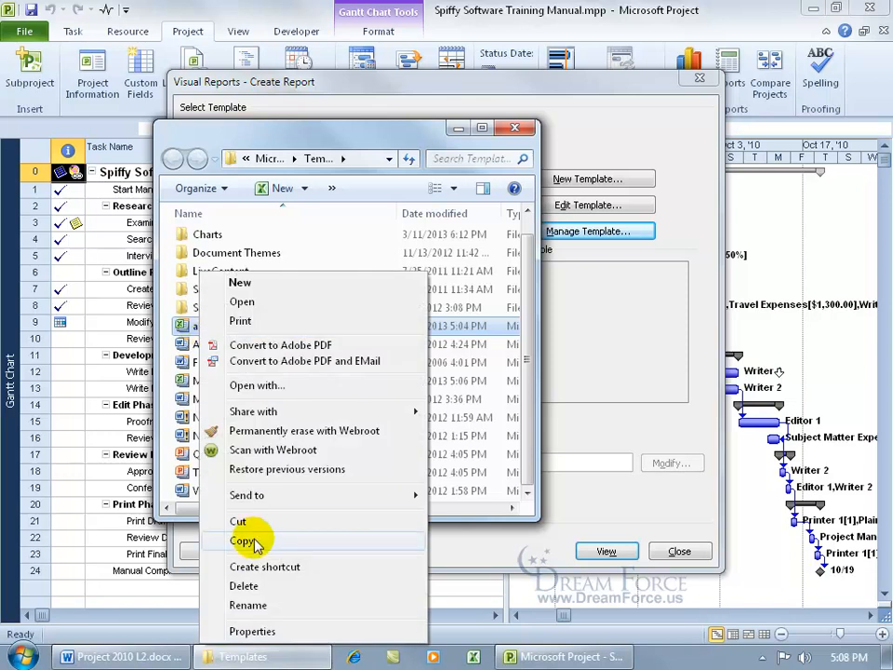
pyautogui.click(258, 588)
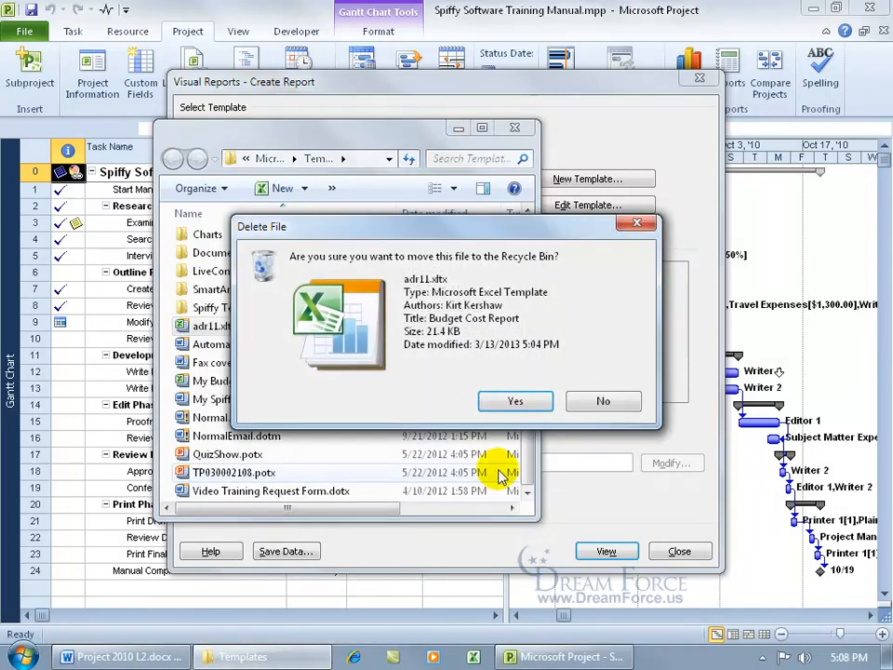
pyautogui.click(517, 400)
pyautogui.click(515, 127)
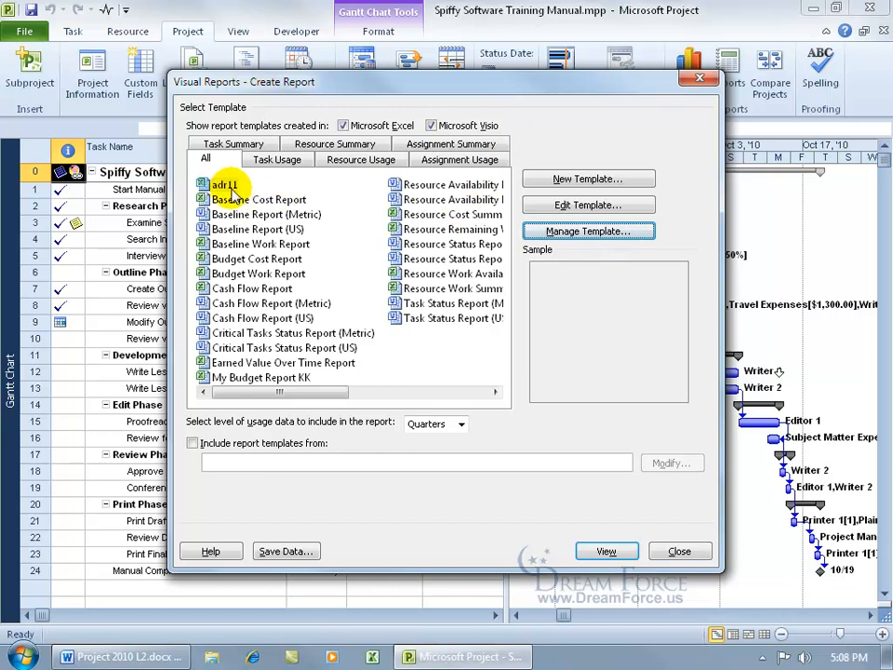
pyautogui.click(705, 79)
pyautogui.click(691, 76)
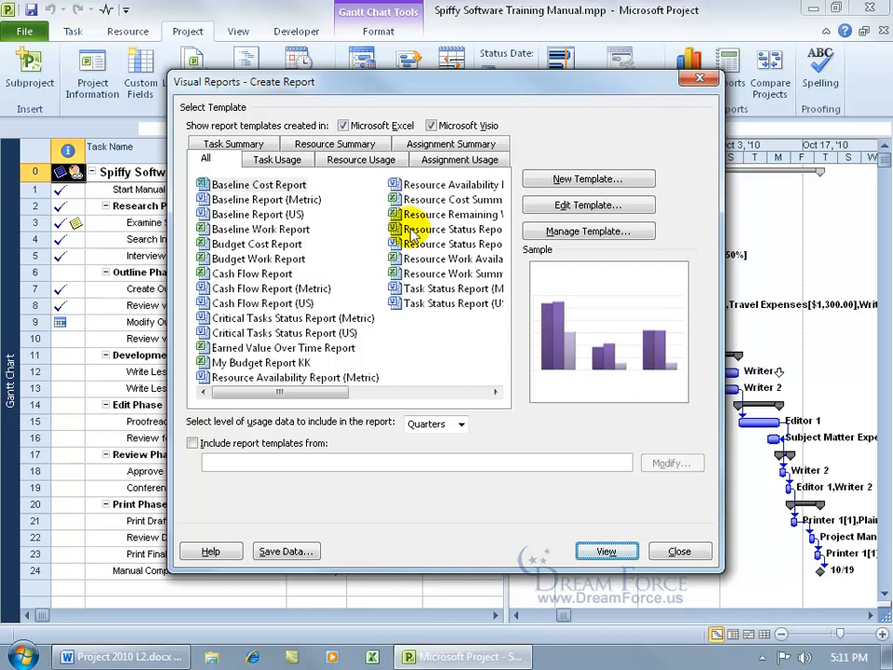
# Step: Create a new Excel visual report template from Assignment Usage data, accepting the preselected fields in the Field Picker
pyautogui.click(587, 181)
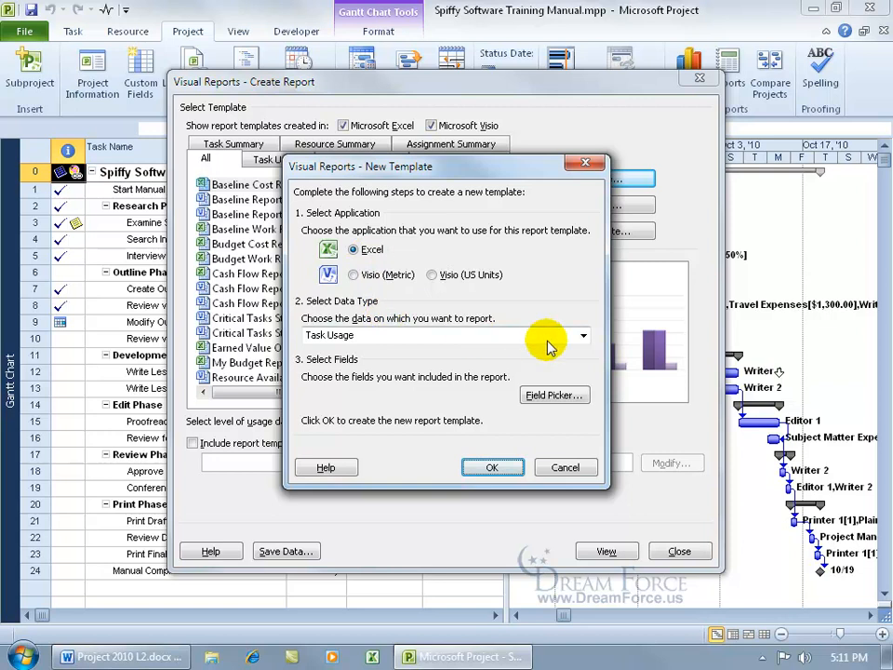
pyautogui.click(583, 335)
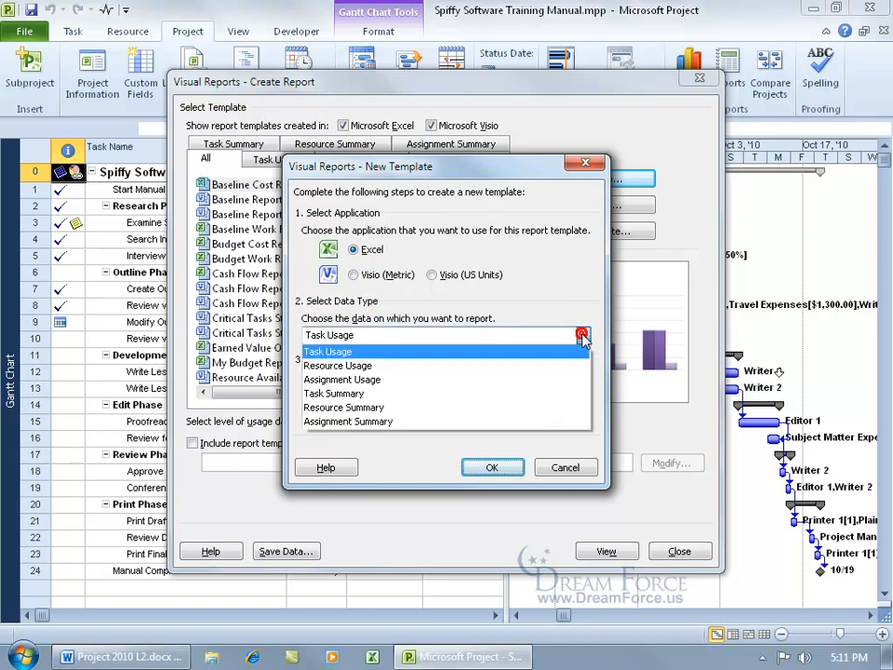
pyautogui.click(494, 382)
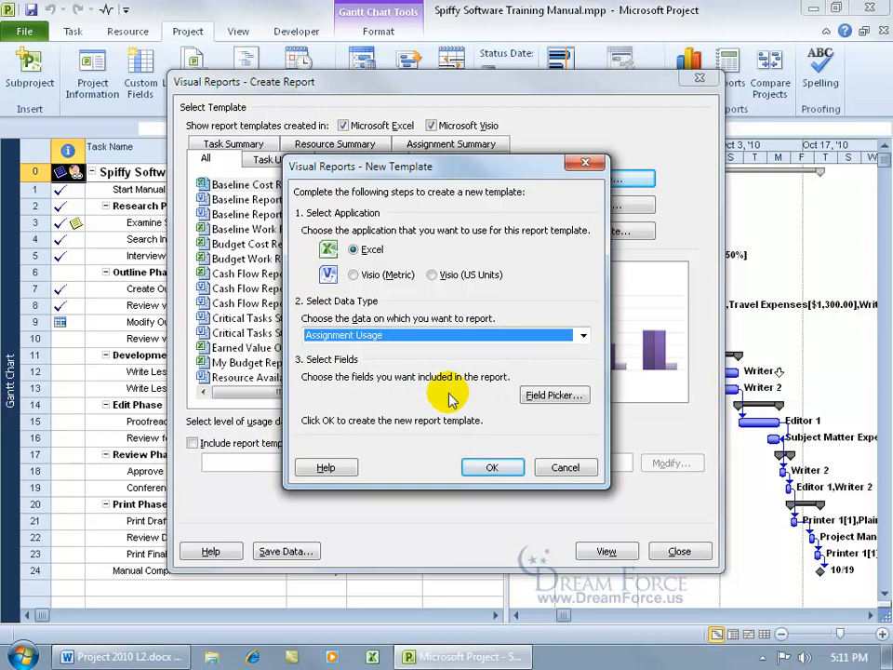
pyautogui.click(549, 395)
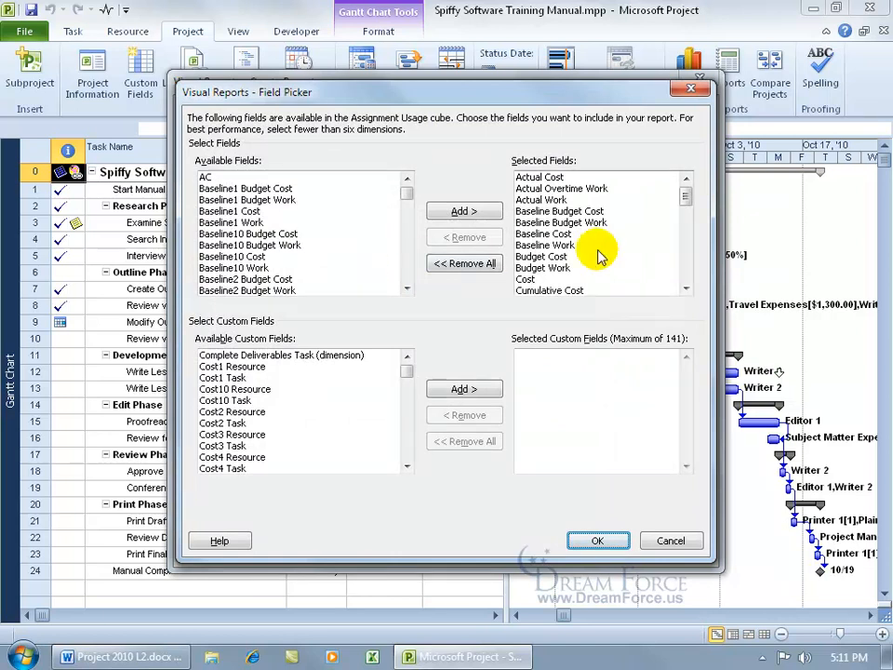
pyautogui.click(527, 233)
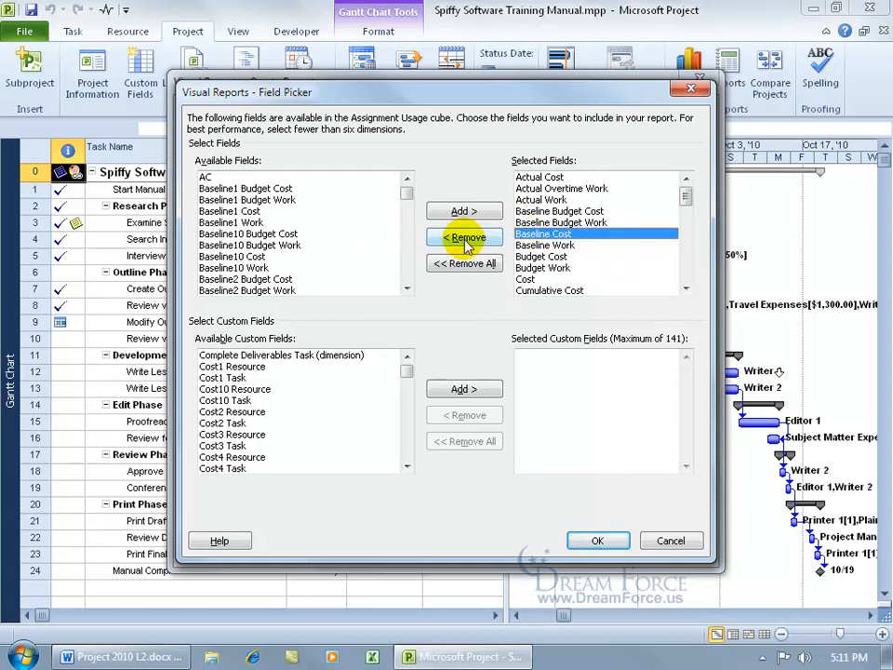
pyautogui.click(600, 537)
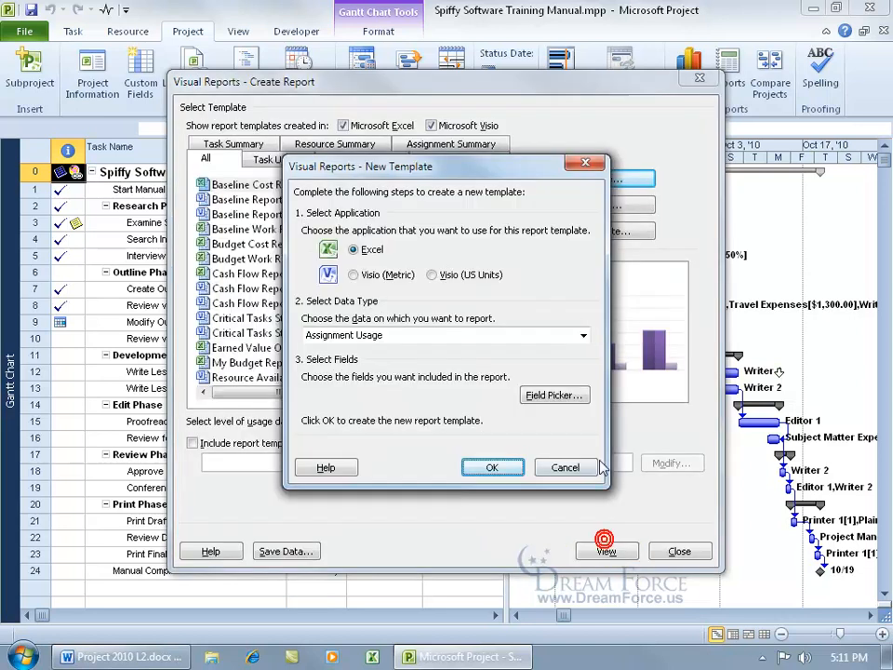
pyautogui.click(496, 468)
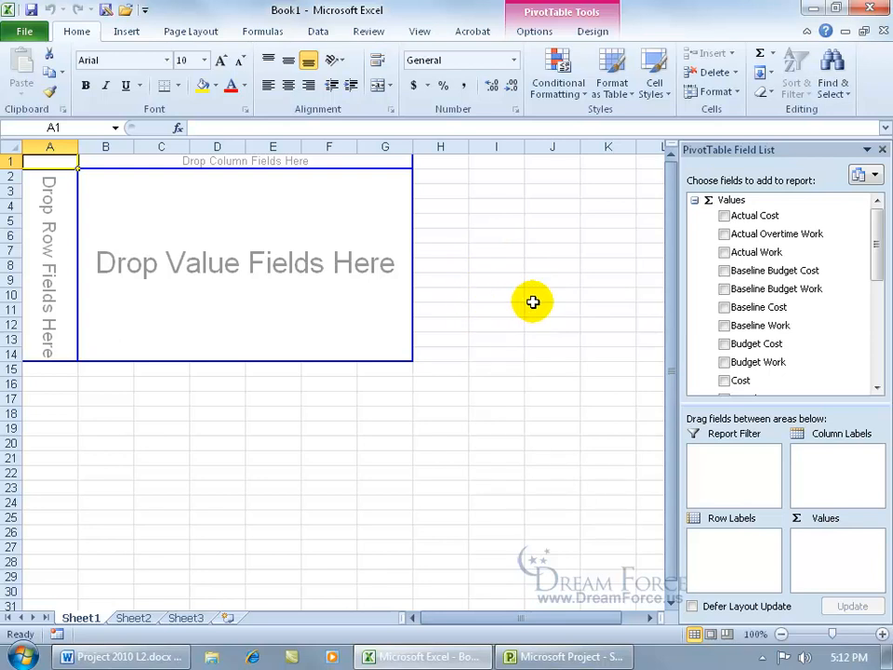
# Step: Add Actual Cost, Baseline Cost and Cost to the PivotTable as values
pyautogui.click(725, 214)
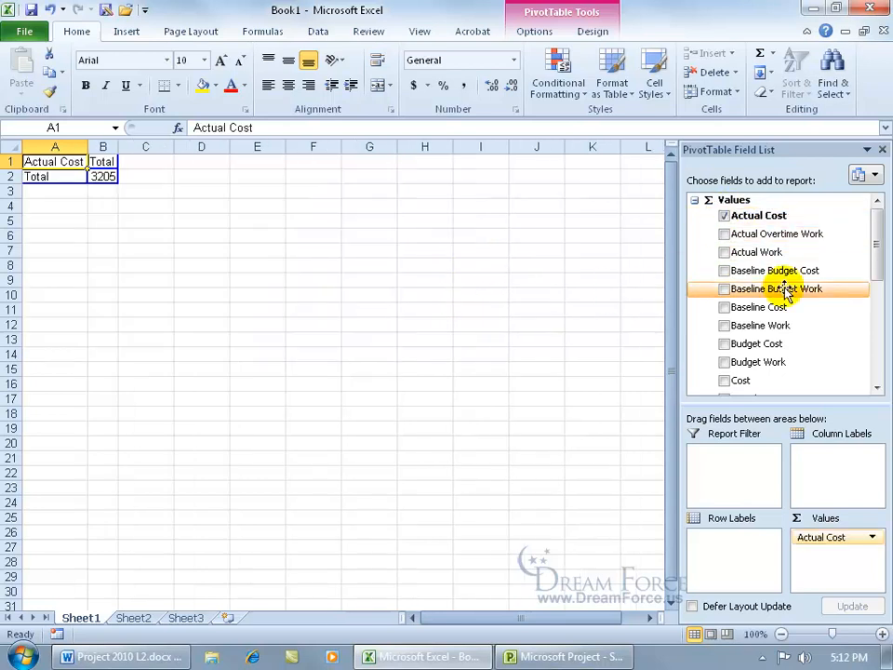
pyautogui.click(725, 307)
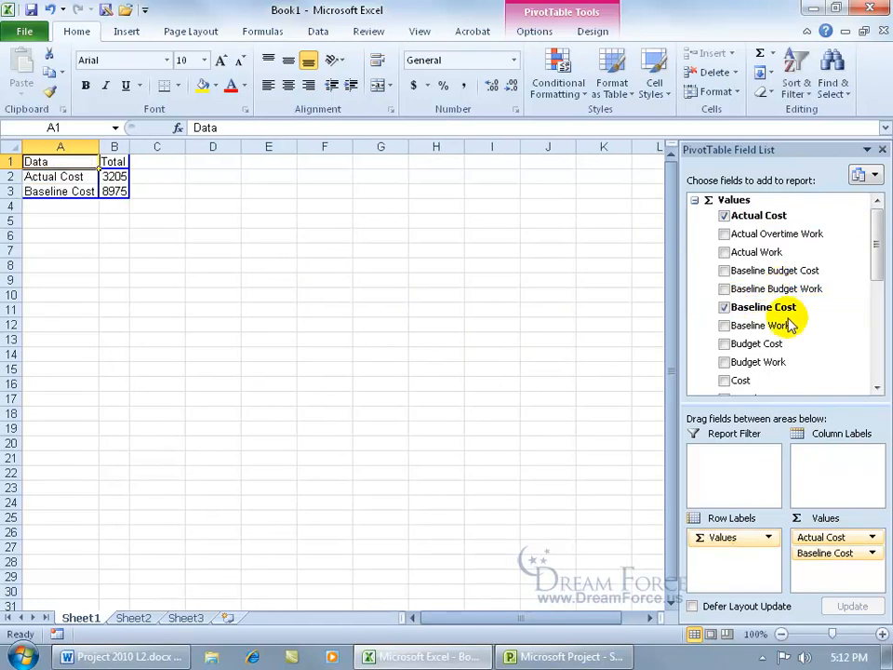
pyautogui.click(725, 381)
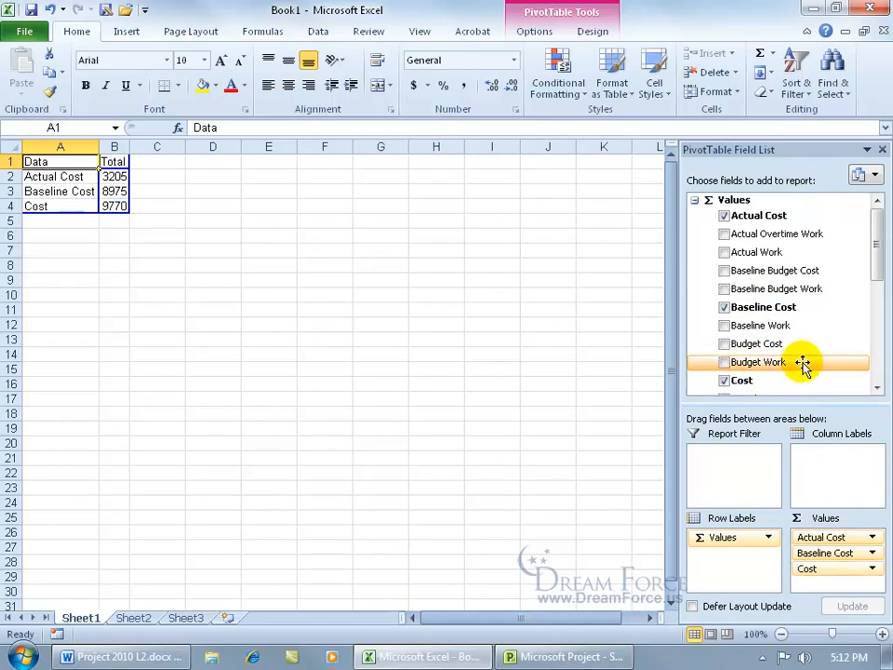
# Step: Add the Resources and Weekly Calendar fields to the PivotTable and move Resources from the row labels to the report filter
pyautogui.moveTo(874, 259); pyautogui.dragTo(877, 319)
pyautogui.click(725, 344)
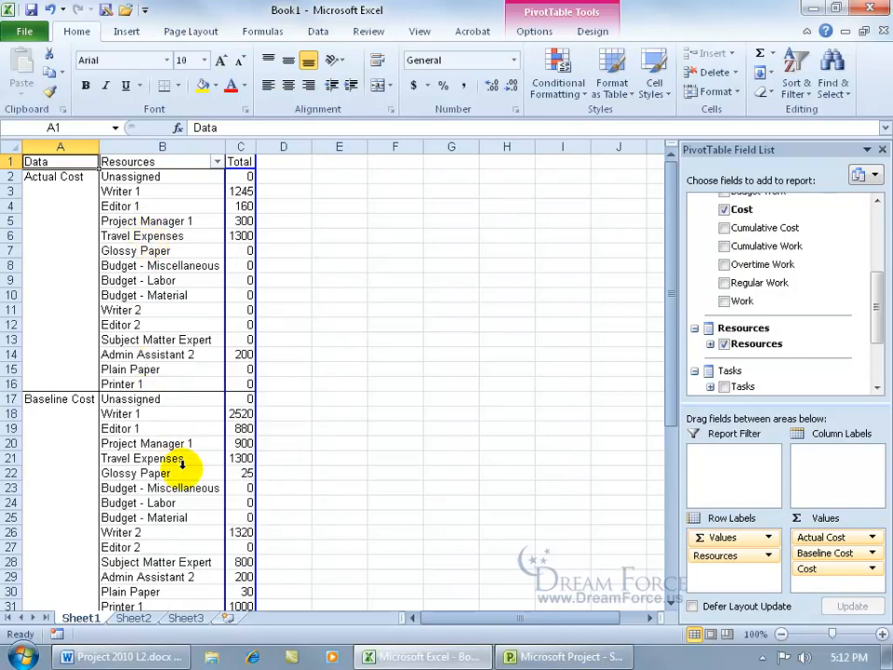
pyautogui.moveTo(879, 309); pyautogui.dragTo(880, 341)
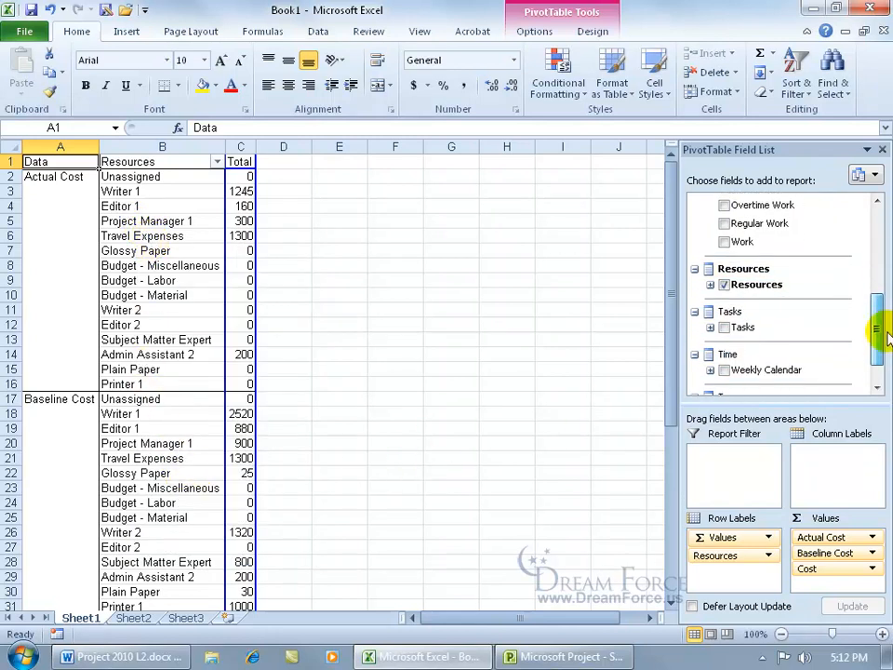
pyautogui.click(724, 369)
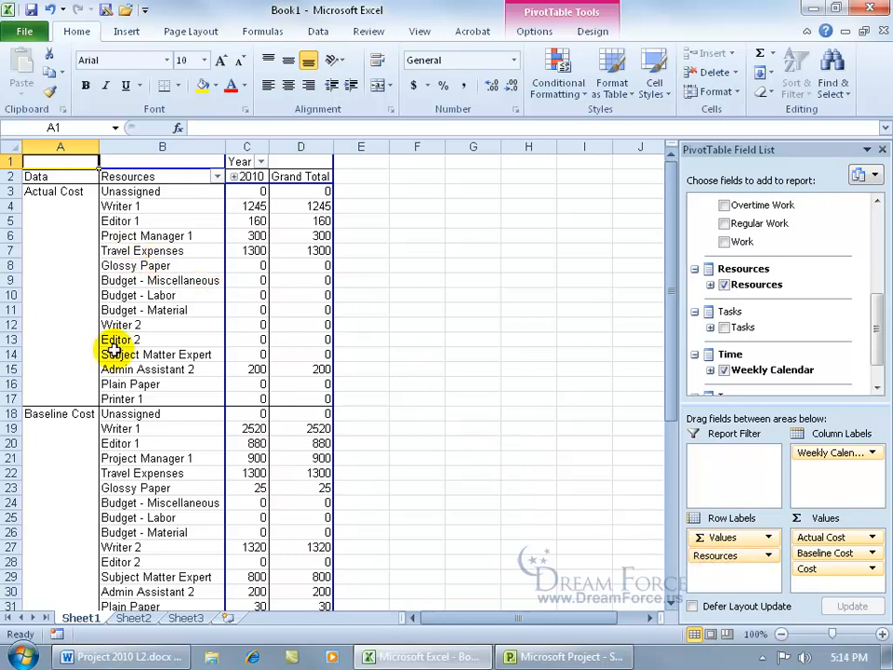
pyautogui.moveTo(689, 557); pyautogui.dragTo(729, 461)
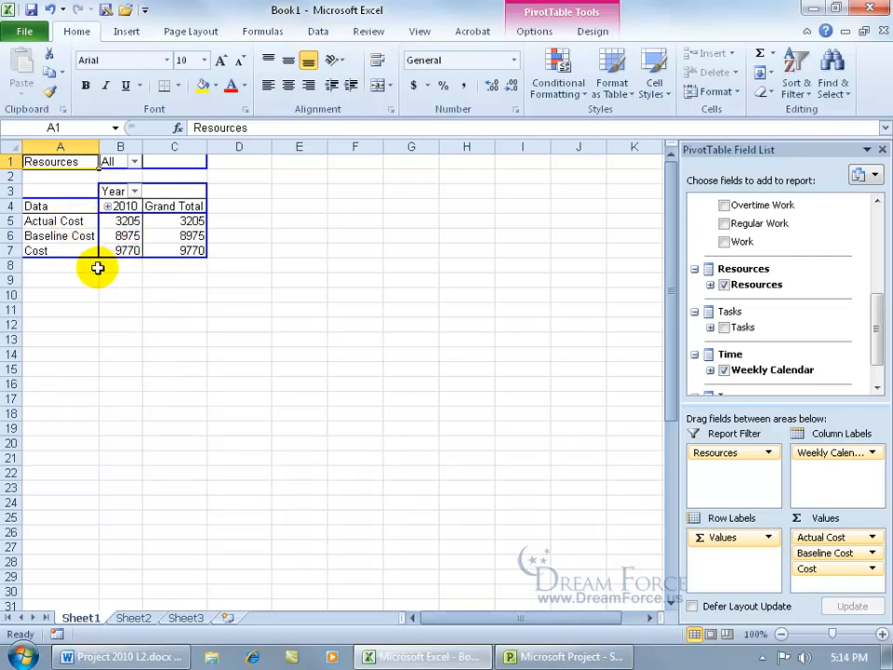
# Step: Allow multiple selections in the Resources report filter and show the costs of only Writer 1
pyautogui.click(135, 162)
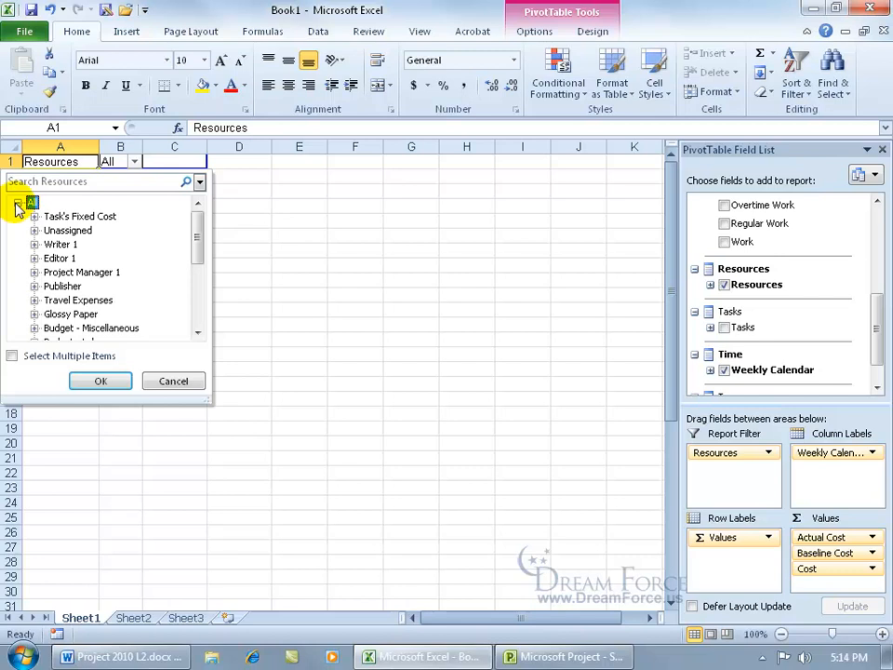
pyautogui.click(11, 356)
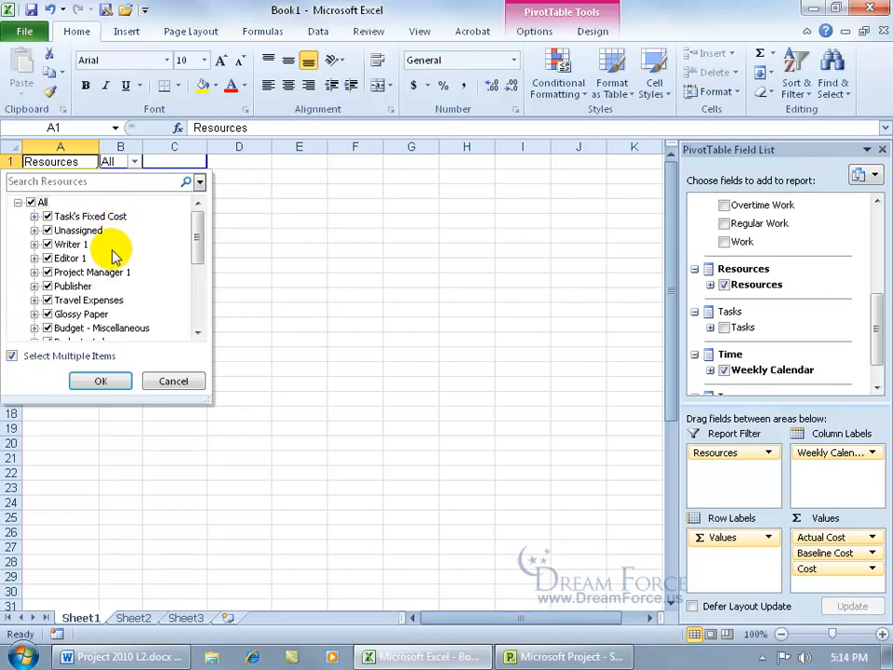
pyautogui.click(29, 201)
pyautogui.click(46, 244)
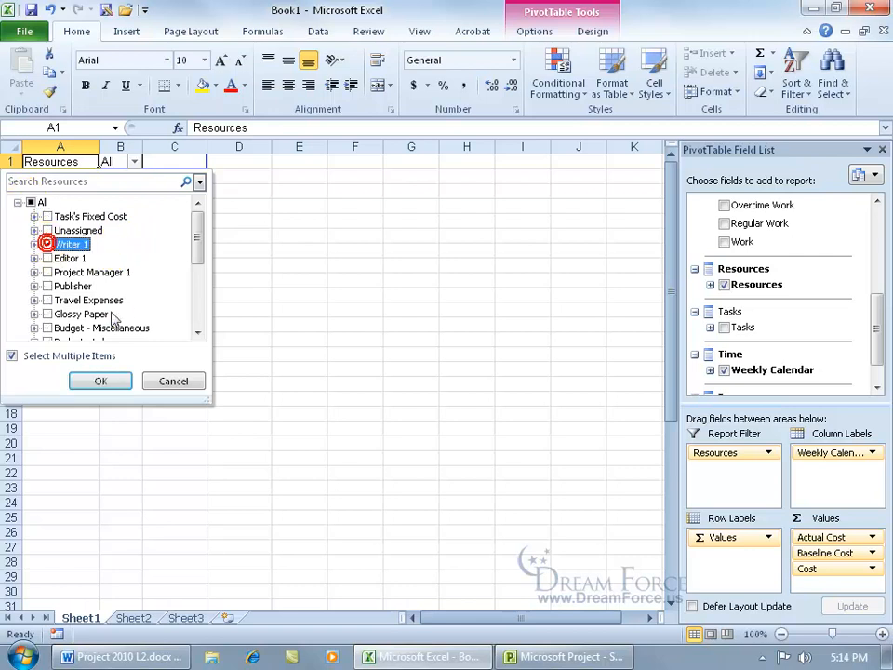
pyautogui.click(101, 380)
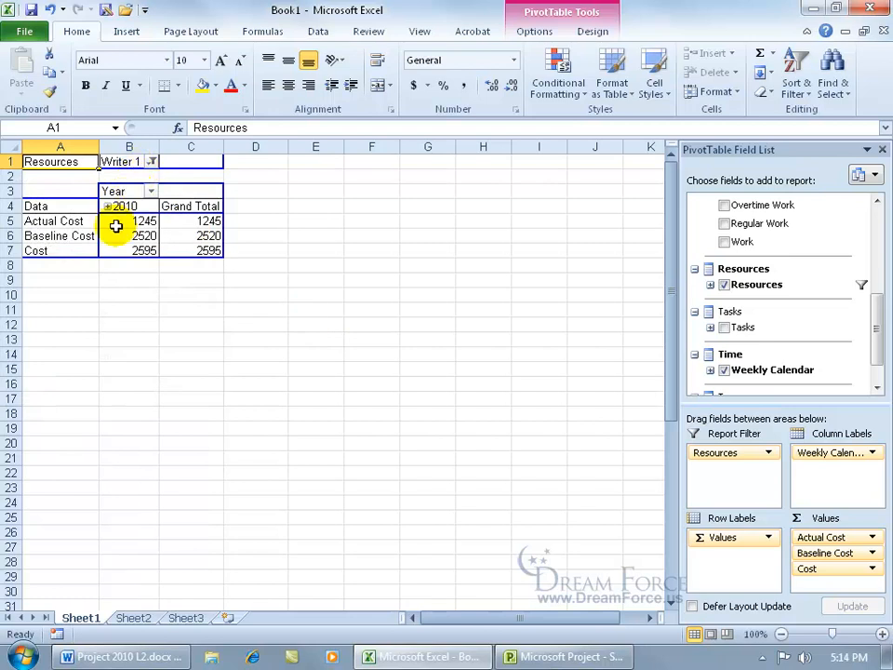
pyautogui.moveTo(119, 236)
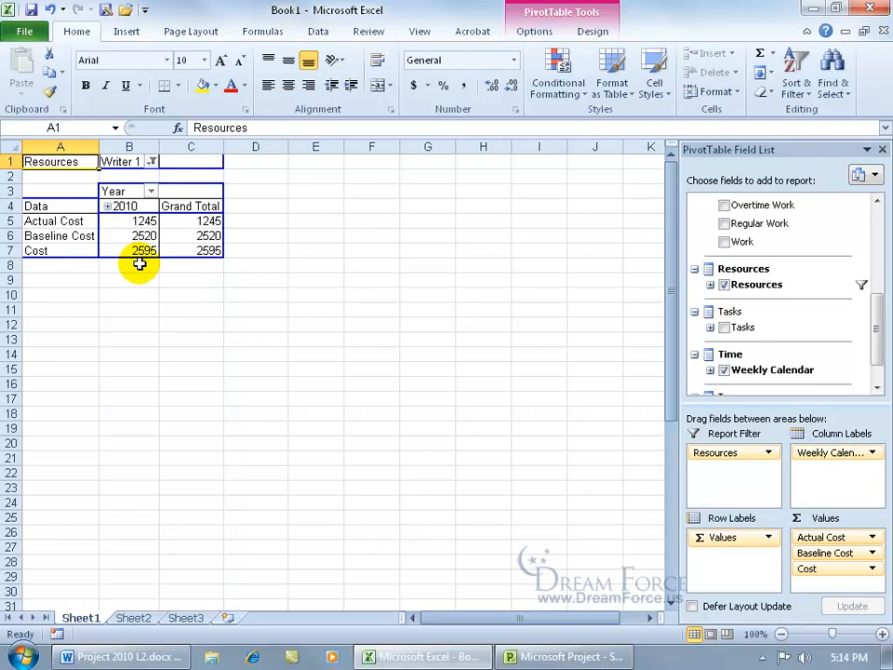
# Step: Change the Resources report filter from Writer 1 to only Writer 2
pyautogui.click(152, 162)
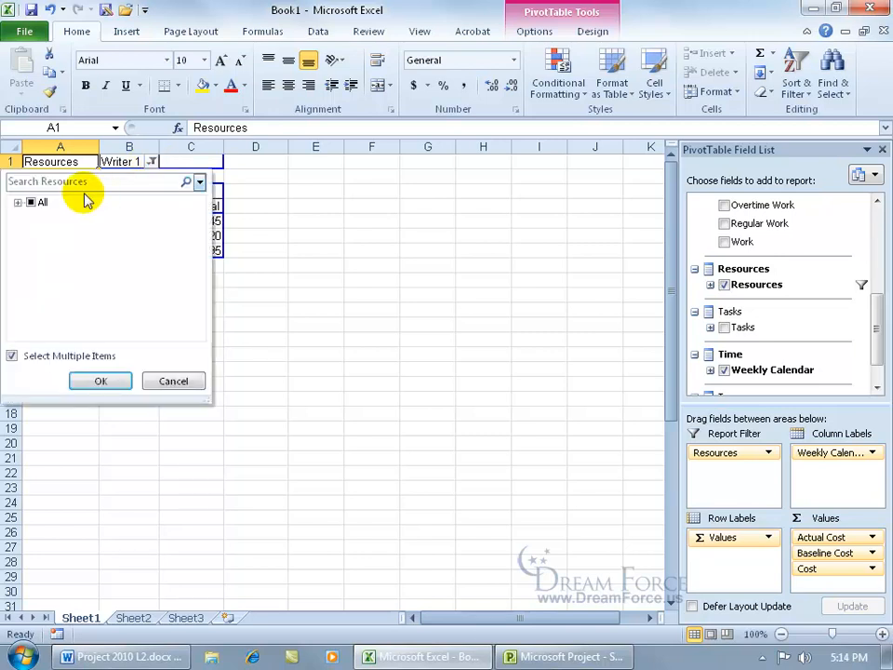
pyautogui.click(16, 202)
pyautogui.click(46, 245)
pyautogui.moveTo(195, 231); pyautogui.dragTo(198, 267)
pyautogui.click(48, 273)
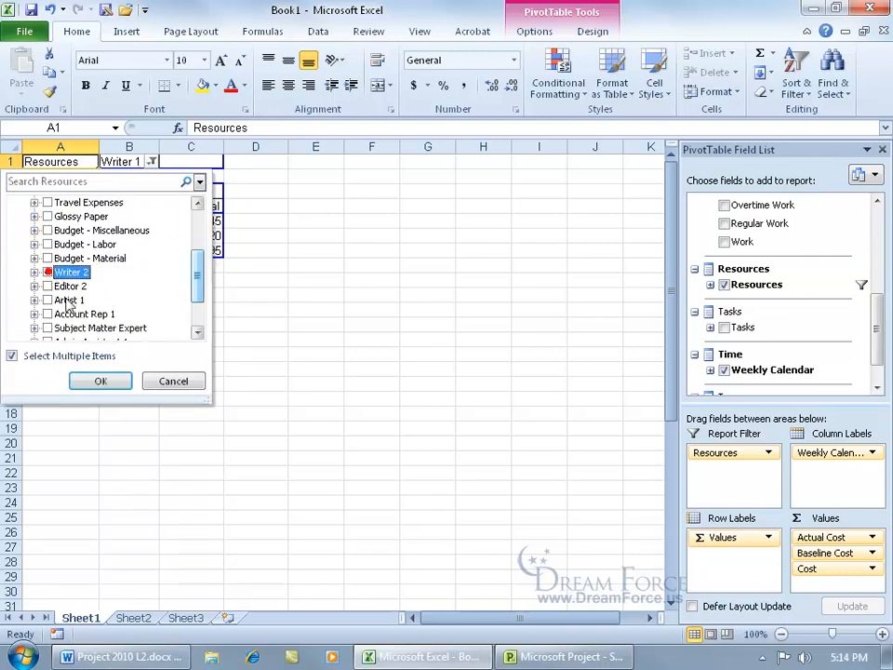
pyautogui.click(104, 381)
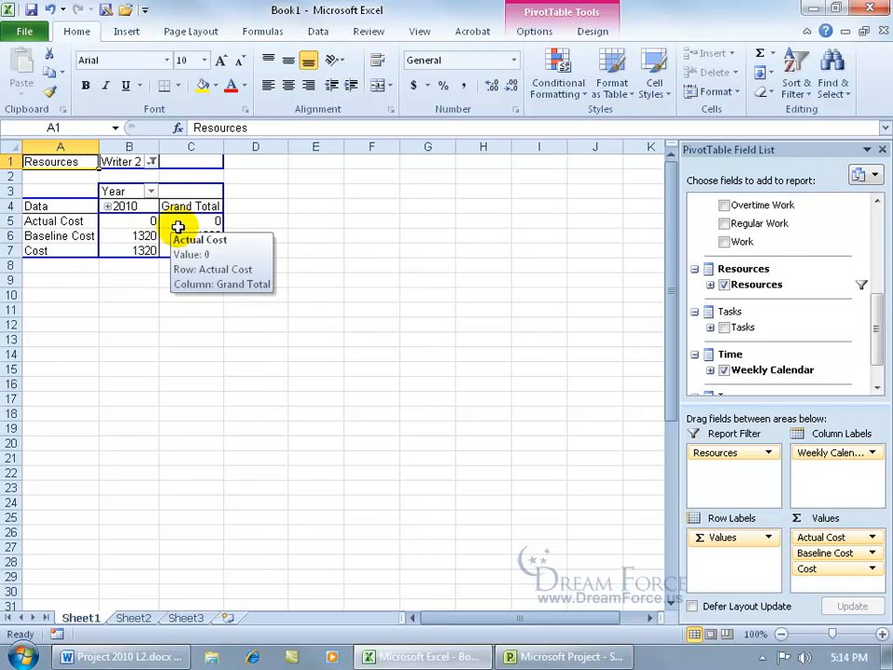
# Step: Reset the PivotTable's Resources report filter to All
pyautogui.click(153, 163)
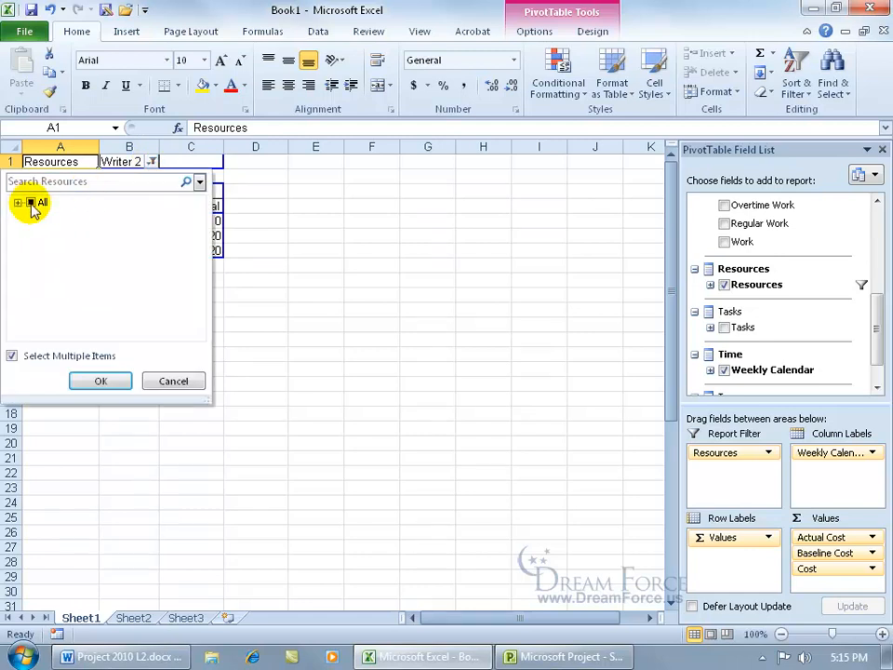
pyautogui.click(31, 203)
pyautogui.click(101, 381)
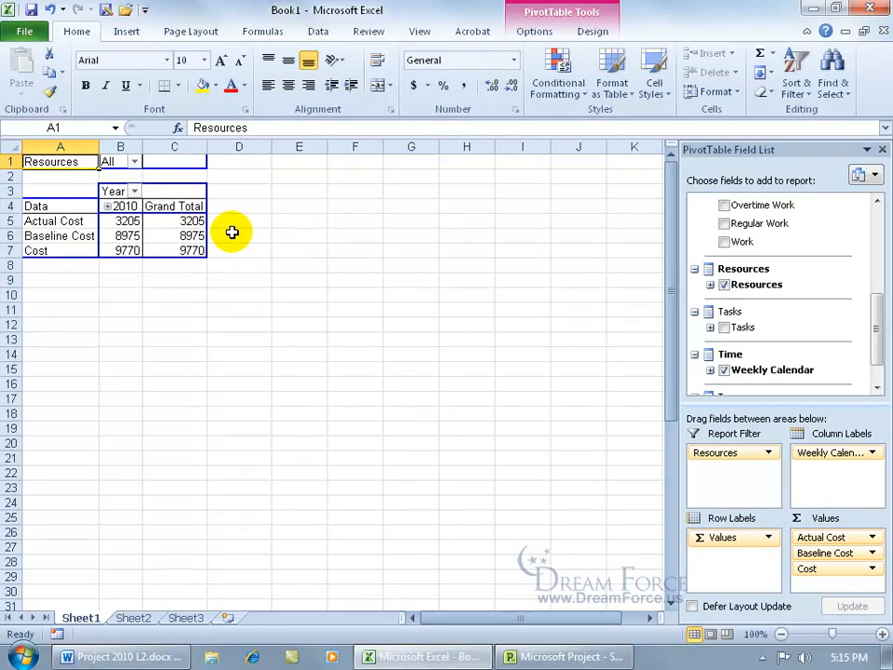
# Step: Switch deferred layout updating for the PivotTable on and off again
pyautogui.click(693, 607)
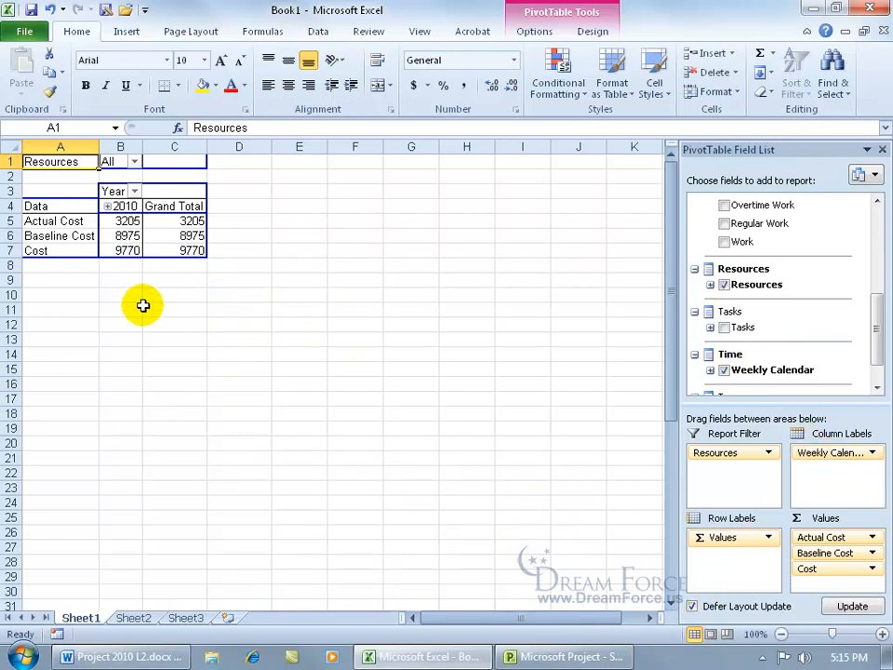
pyautogui.click(693, 607)
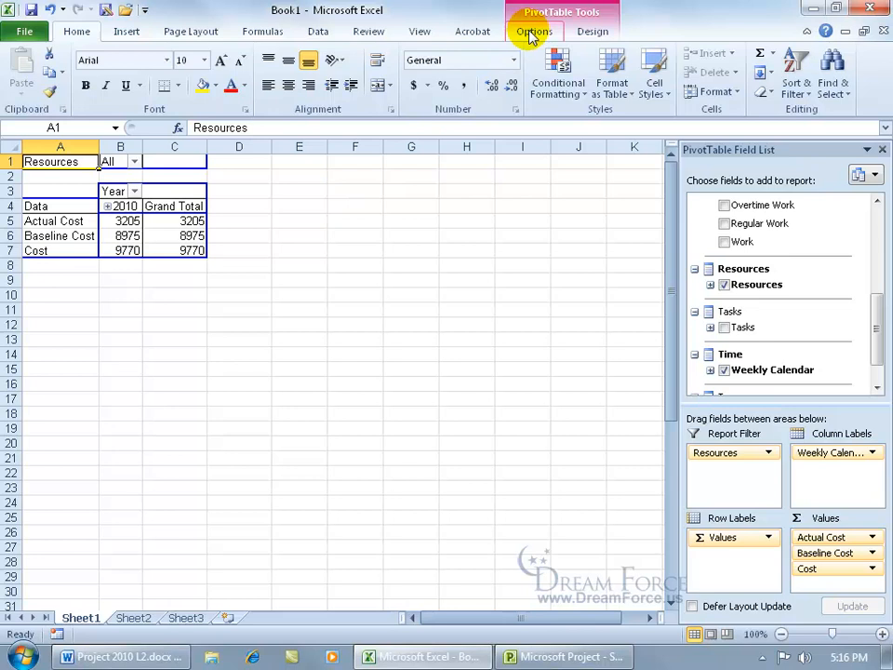
# Step: Insert a clustered column PivotChart from the PivotTable and move it clear of the table, starting around row 9
pyautogui.click(406, 249)
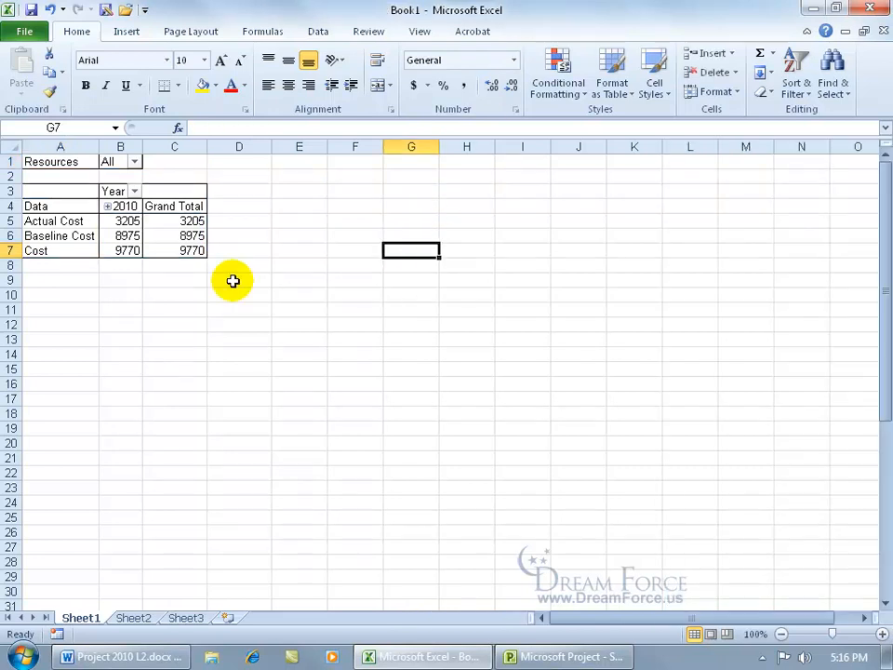
pyautogui.click(174, 235)
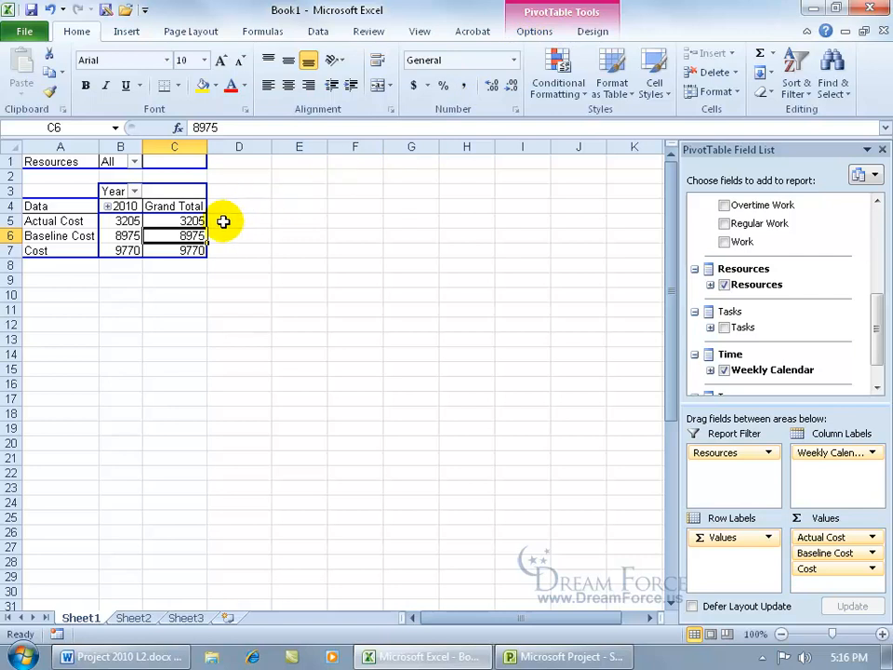
pyautogui.click(540, 38)
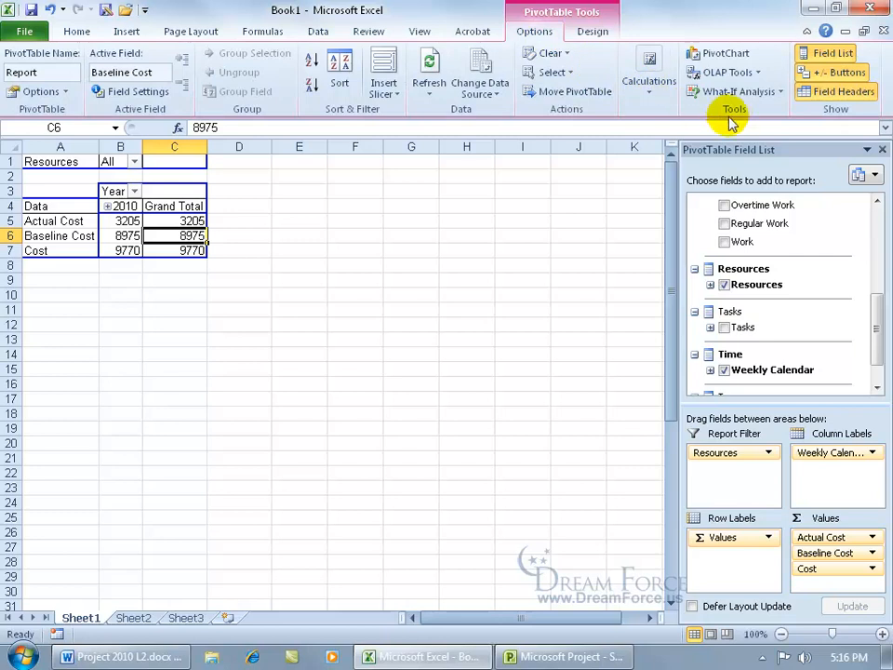
pyautogui.click(726, 54)
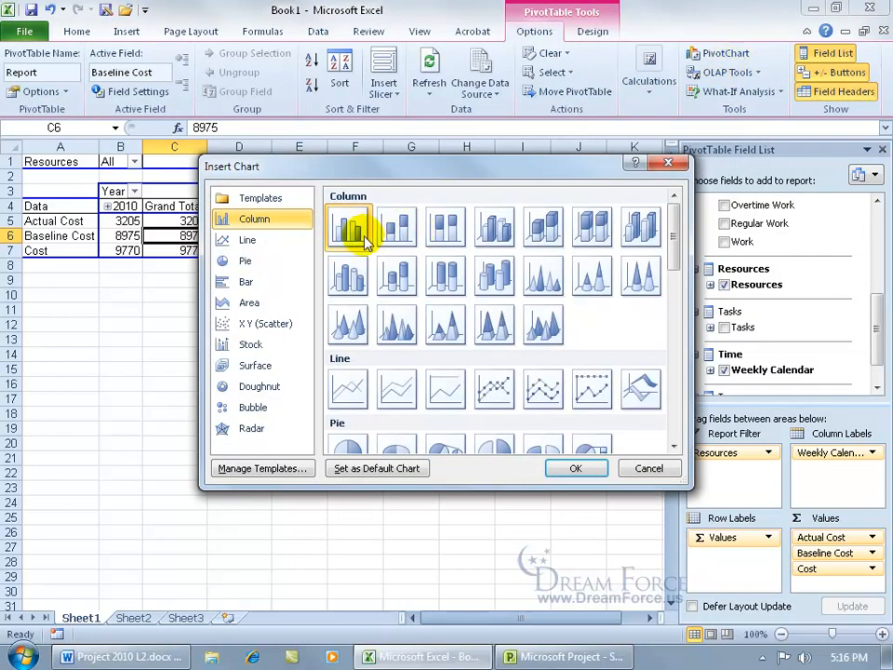
pyautogui.doubleClick(347, 225)
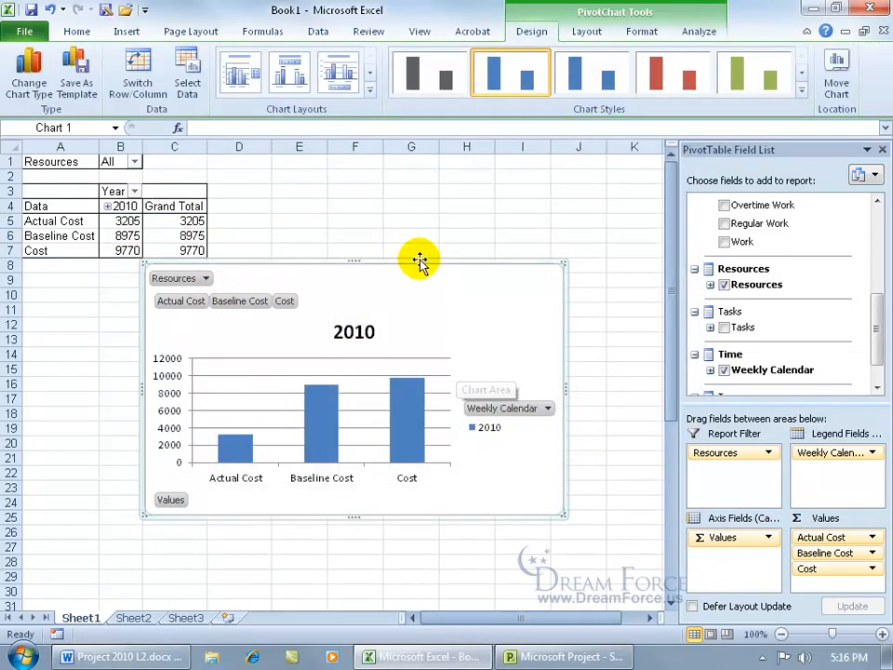
pyautogui.moveTo(420, 262); pyautogui.dragTo(466, 279)
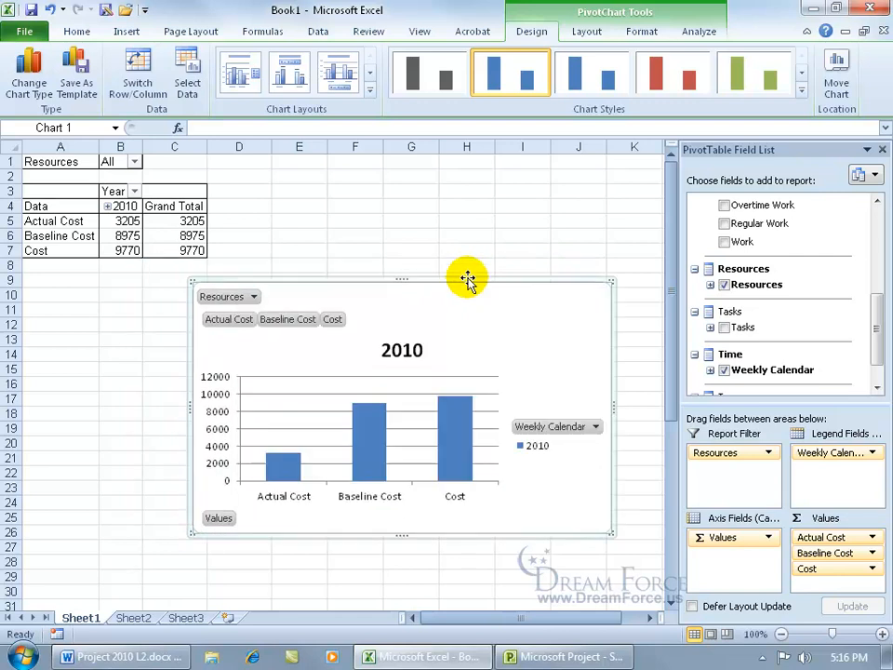
# Step: Limit the PivotTable's Resources report filter to Writer 1 to check the chart's response, and undo that filter
pyautogui.click(254, 299)
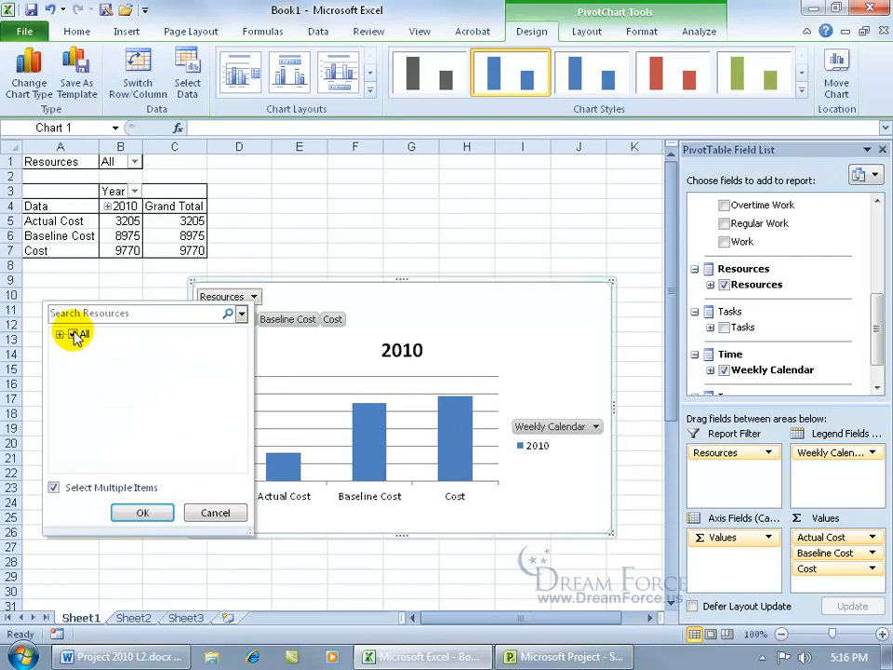
pyautogui.click(348, 295)
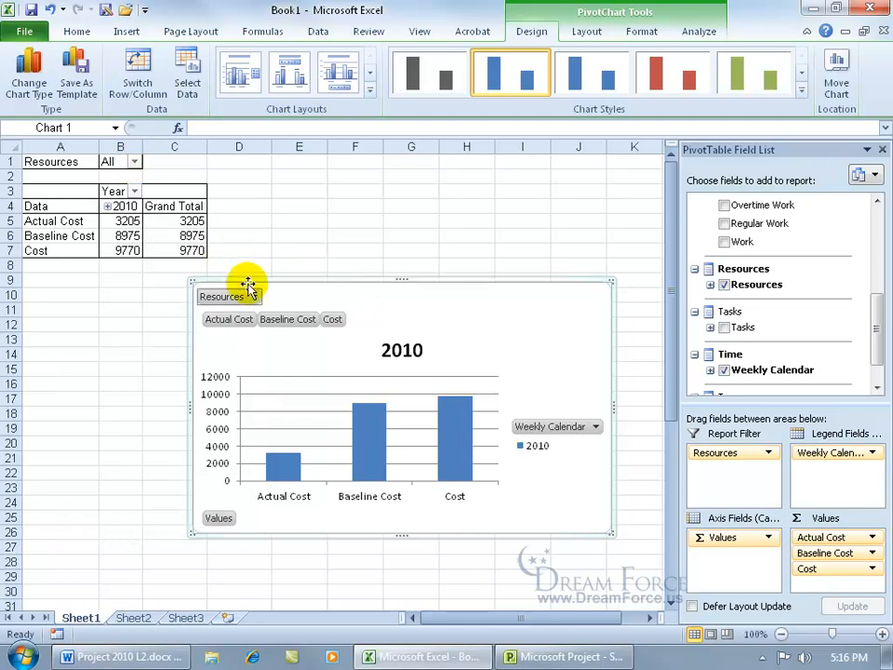
pyautogui.click(133, 162)
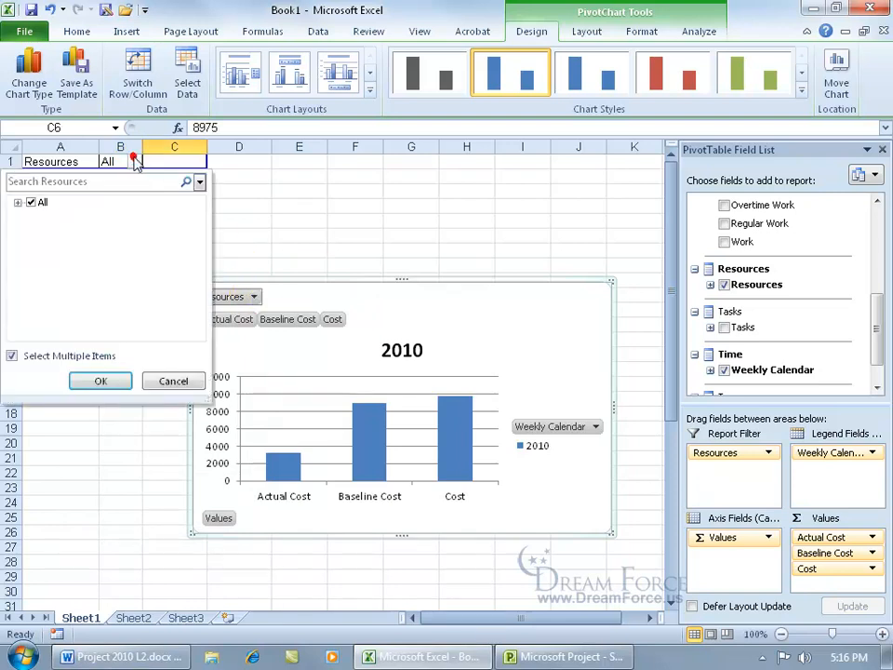
pyautogui.click(30, 203)
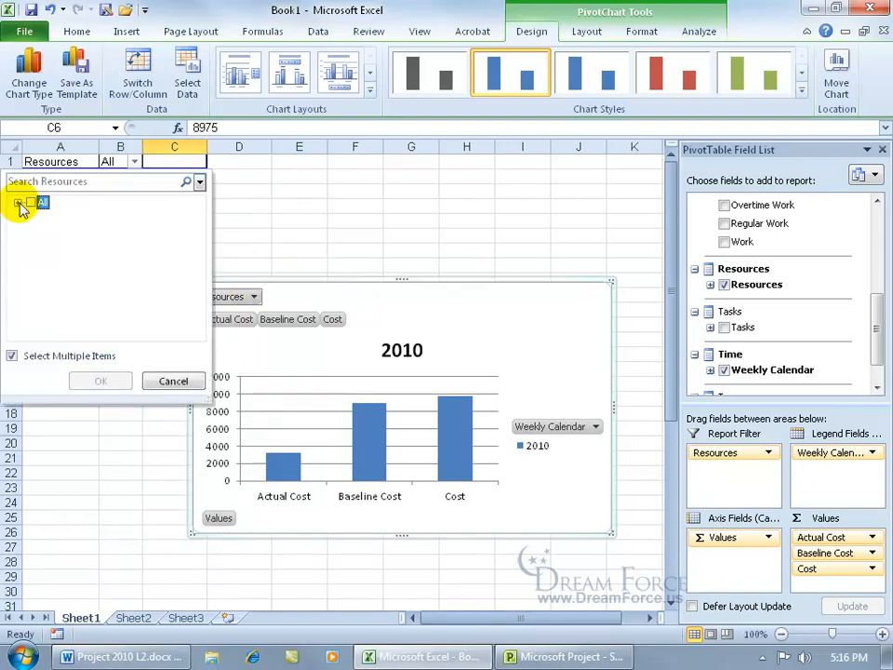
pyautogui.click(19, 202)
pyautogui.click(48, 244)
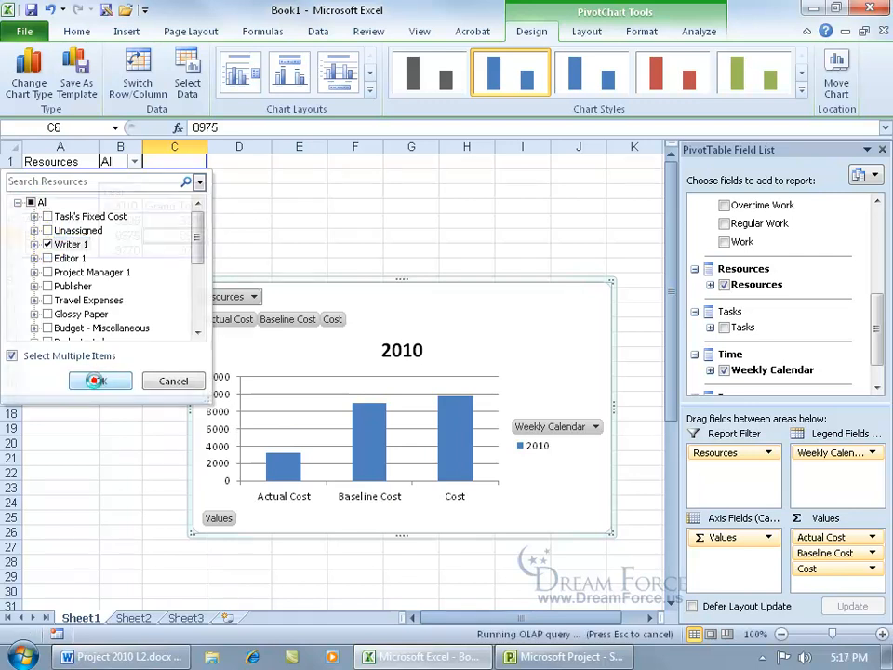
pyautogui.click(100, 381)
pyautogui.moveTo(490, 454)
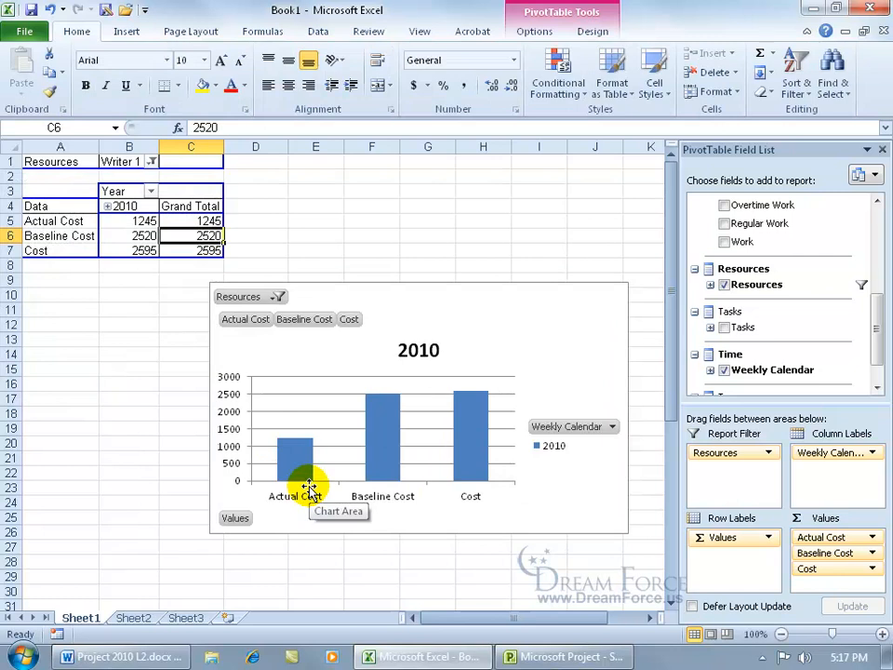
pyautogui.click(49, 10)
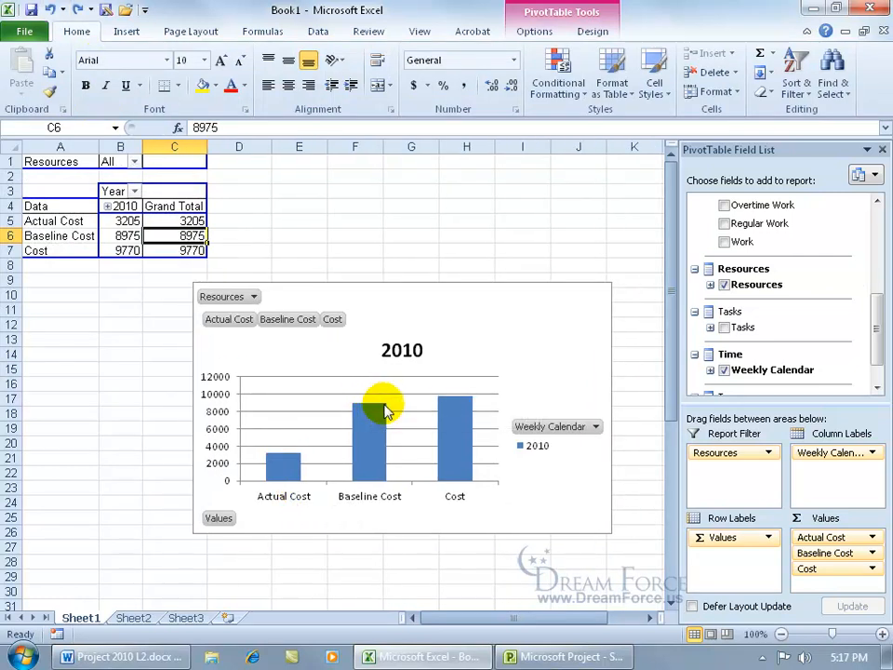
# Step: Apply the bevelled orange column chart style with a white background to the PivotChart
pyautogui.click(468, 341)
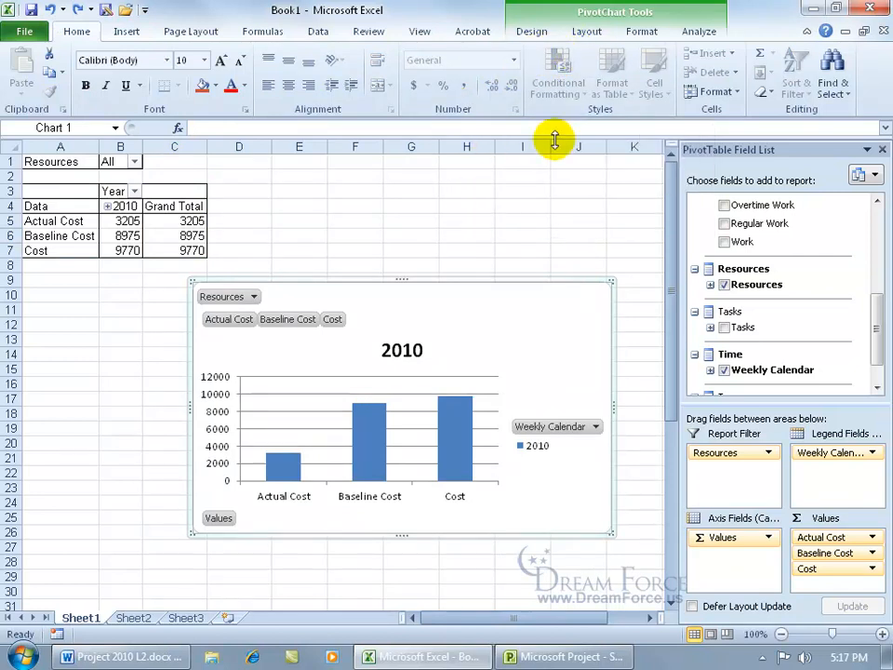
pyautogui.click(533, 32)
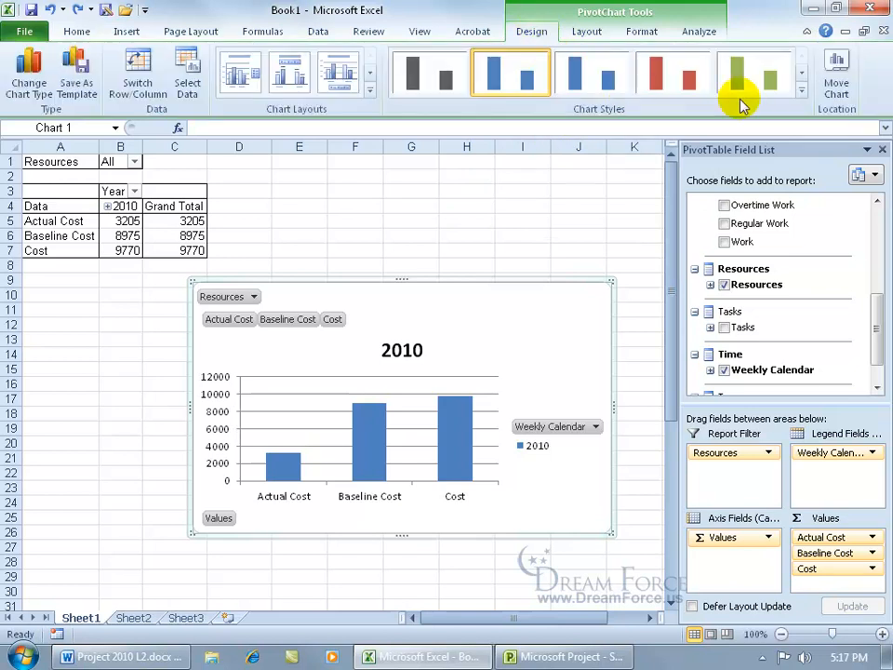
pyautogui.click(801, 89)
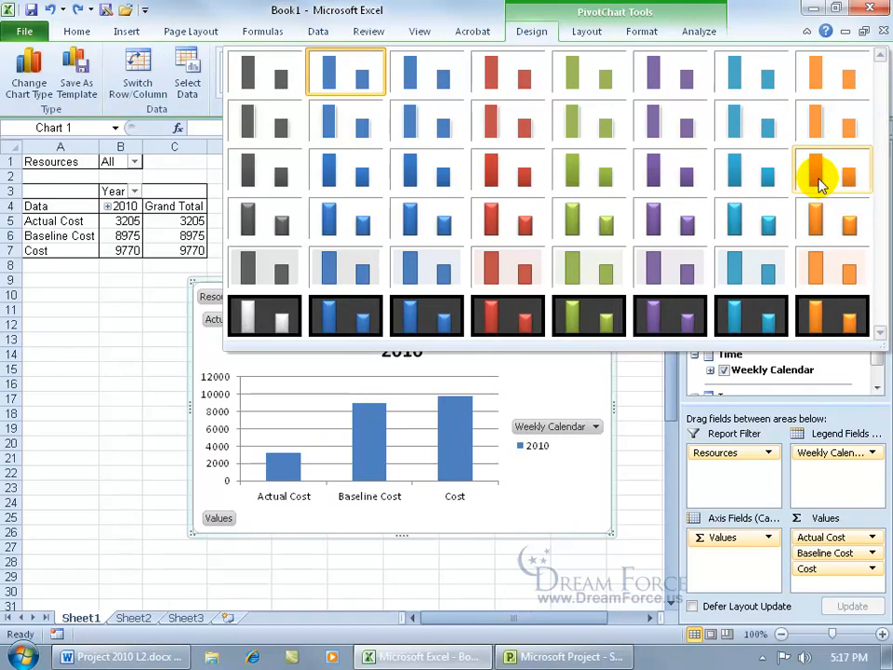
pyautogui.click(816, 216)
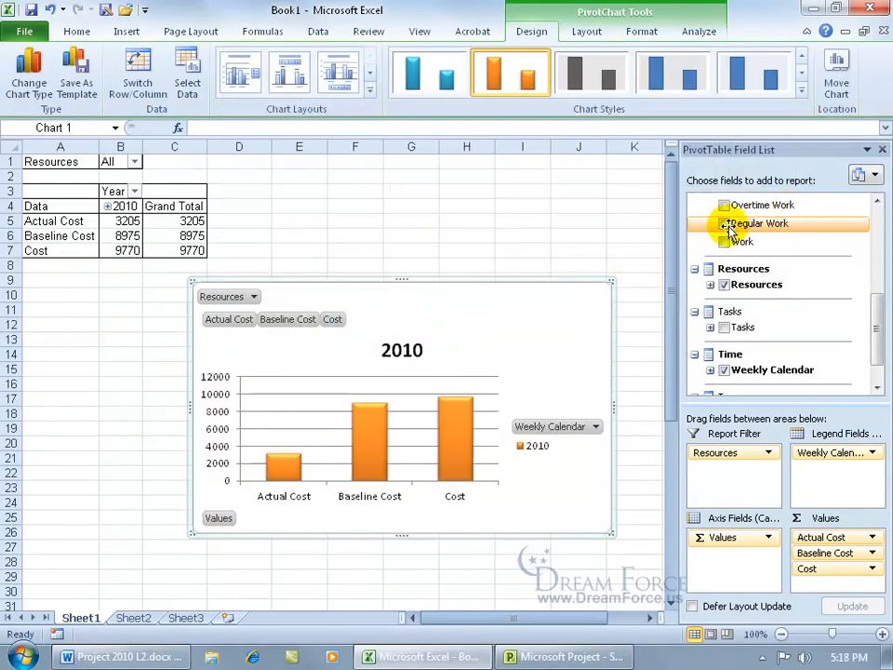
# Step: Move the PivotChart to a new sheet named Chart1 and compare it with the PivotTable on Sheet1
pyautogui.rightClick(513, 318)
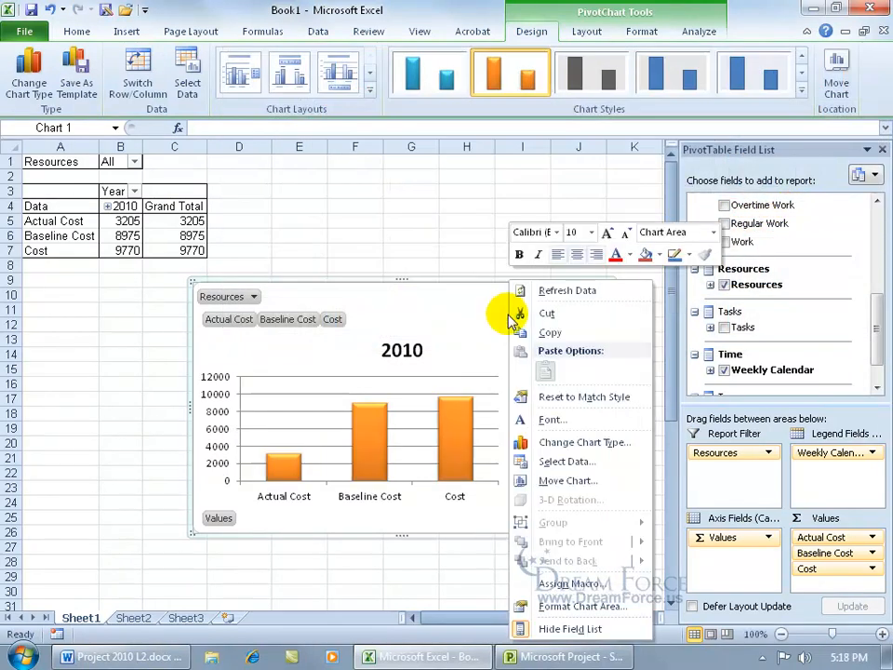
pyautogui.click(572, 480)
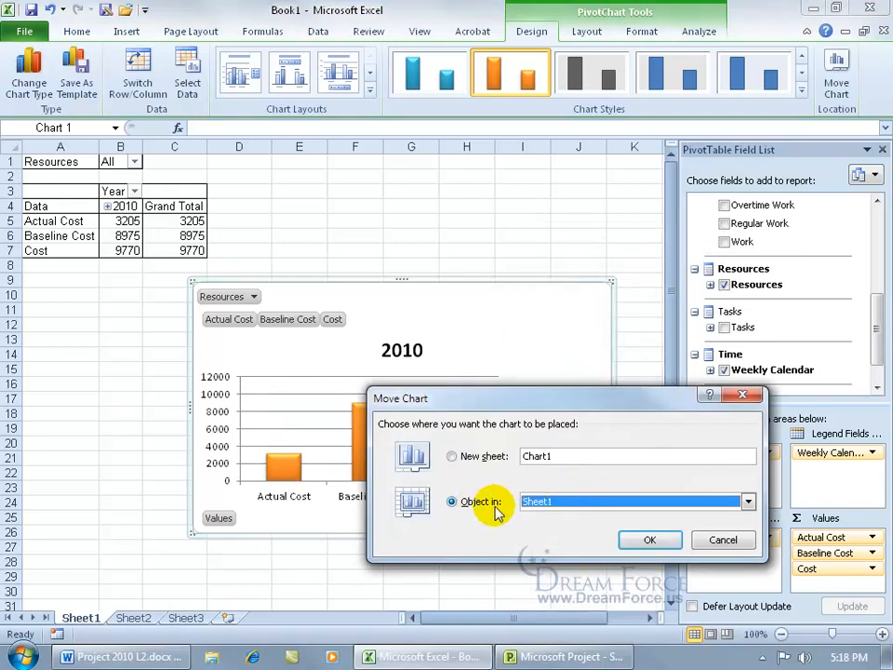
pyautogui.click(473, 458)
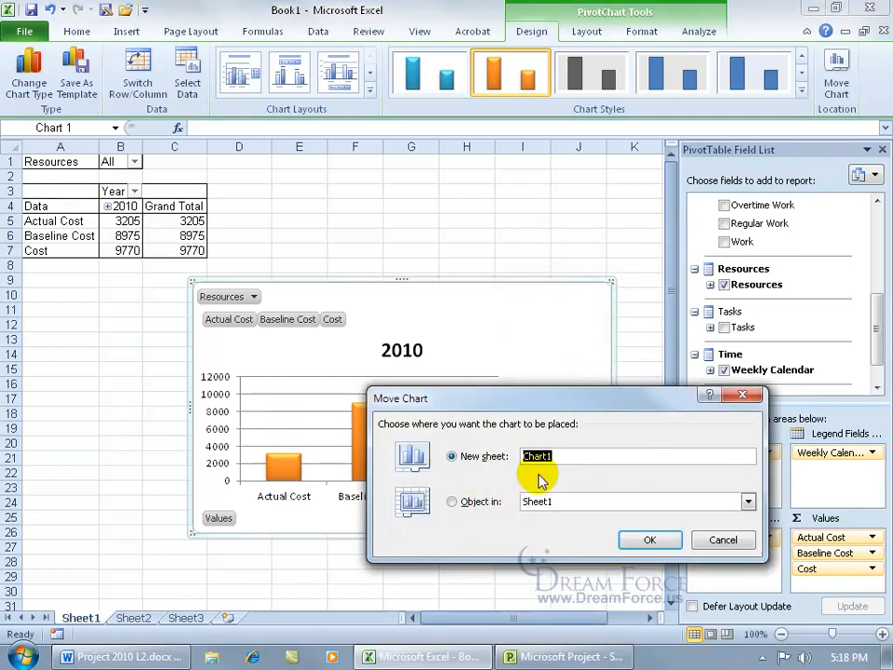
pyautogui.click(641, 541)
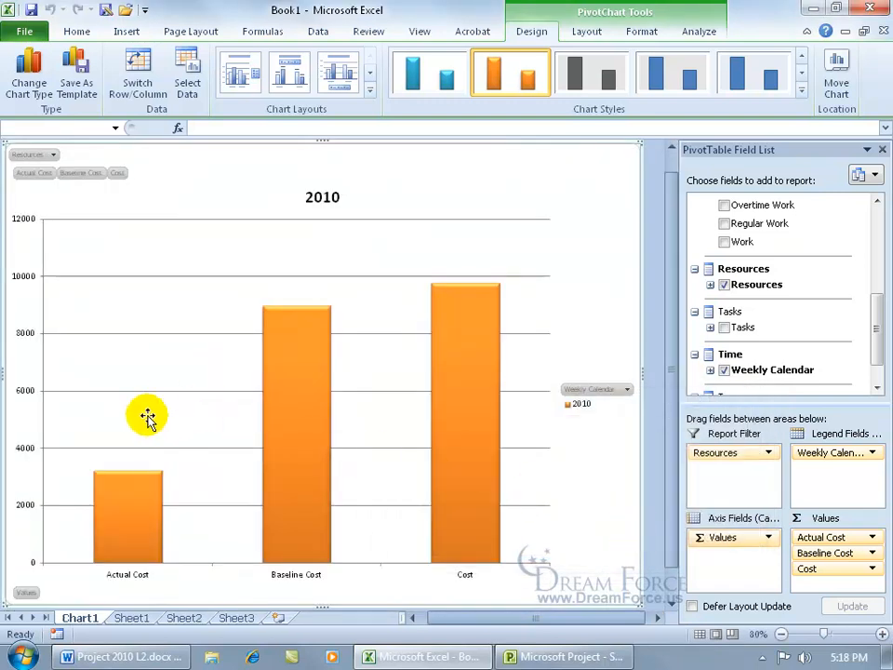
pyautogui.click(125, 617)
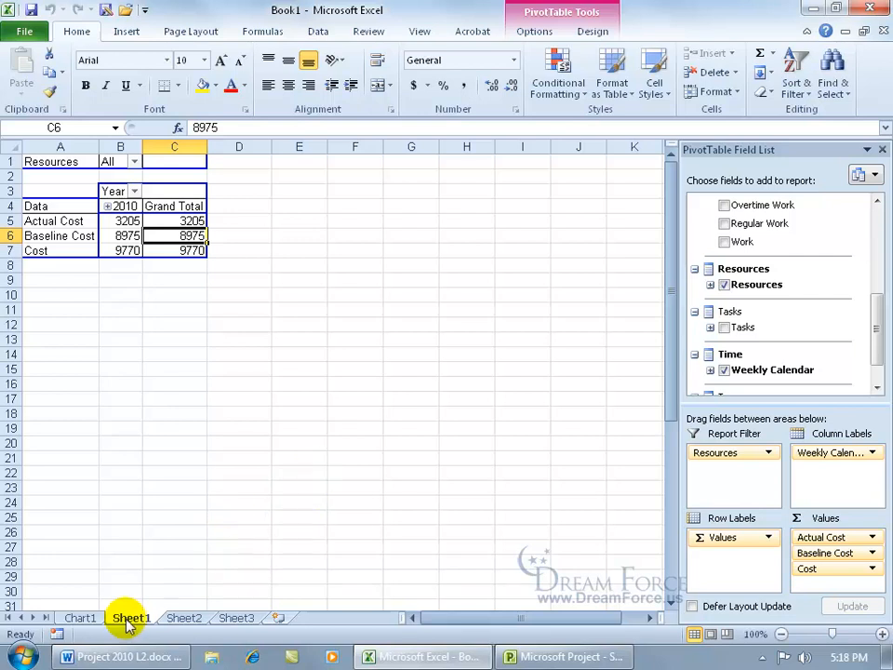
pyautogui.click(80, 620)
pyautogui.moveTo(284, 511)
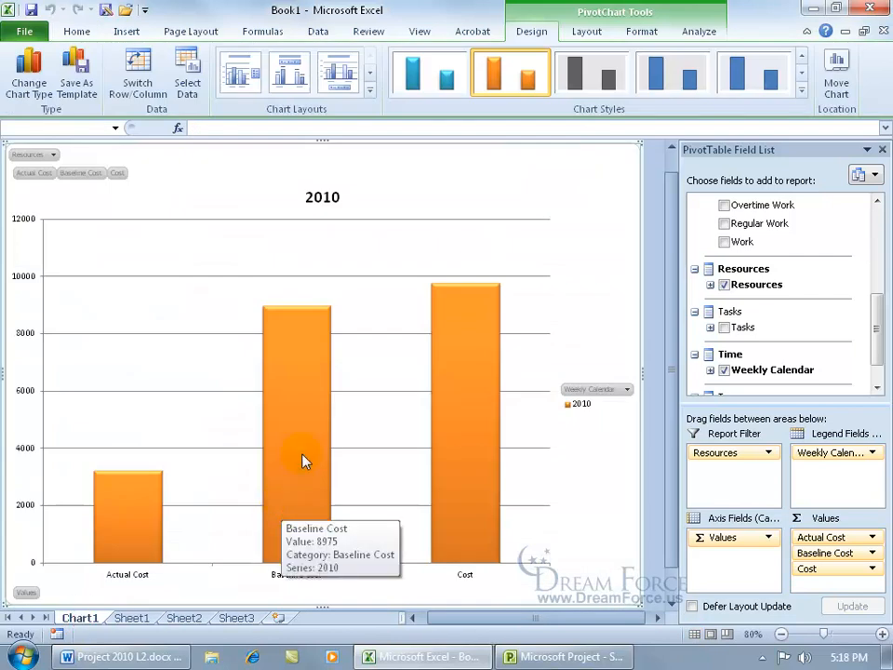
# Step: Save the workbook as an Excel Template (*.xltx) named Our Spiffy Report Assignment Usage, clearing the external data before saving
pyautogui.click(32, 30)
pyautogui.click(52, 84)
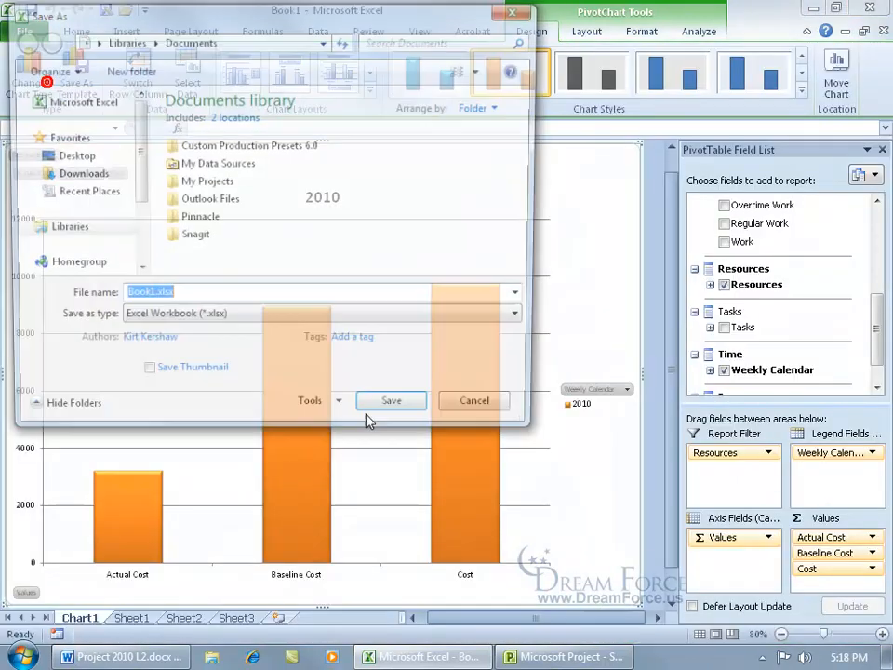
pyautogui.click(317, 321)
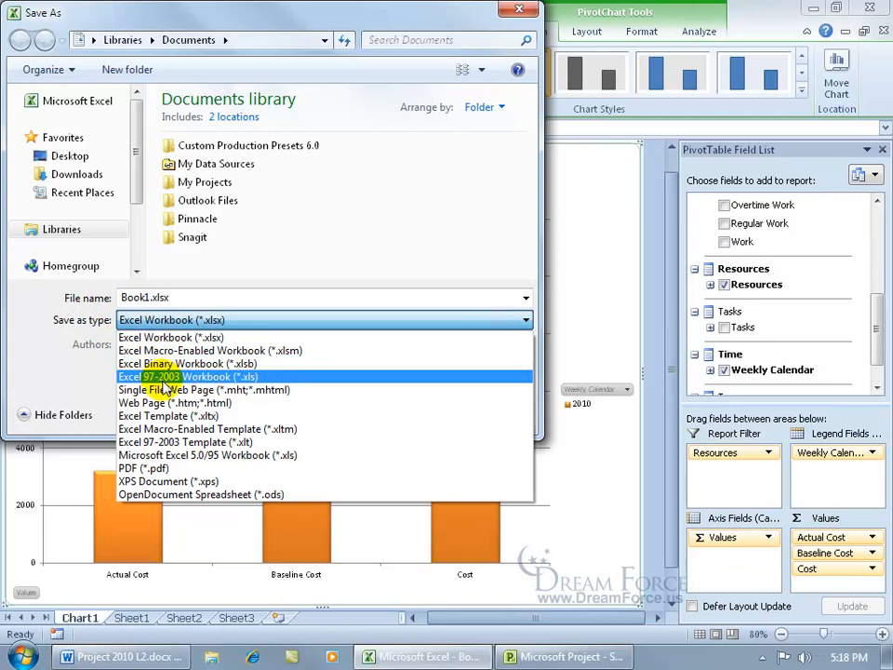
pyautogui.click(205, 417)
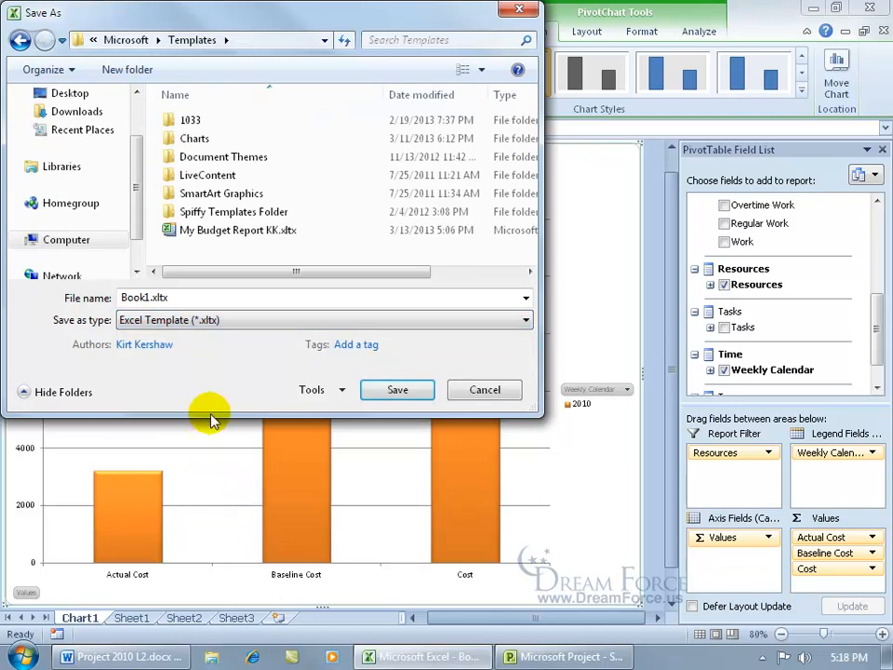
pyautogui.click(255, 296)
pyautogui.write('Our Spiffy Report Assignment Usage')
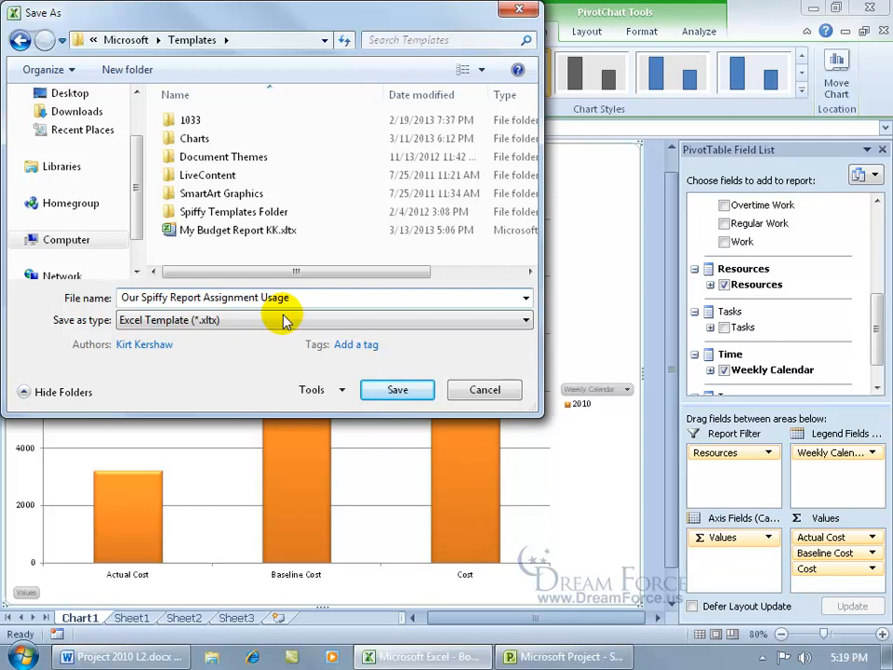
pyautogui.click(397, 389)
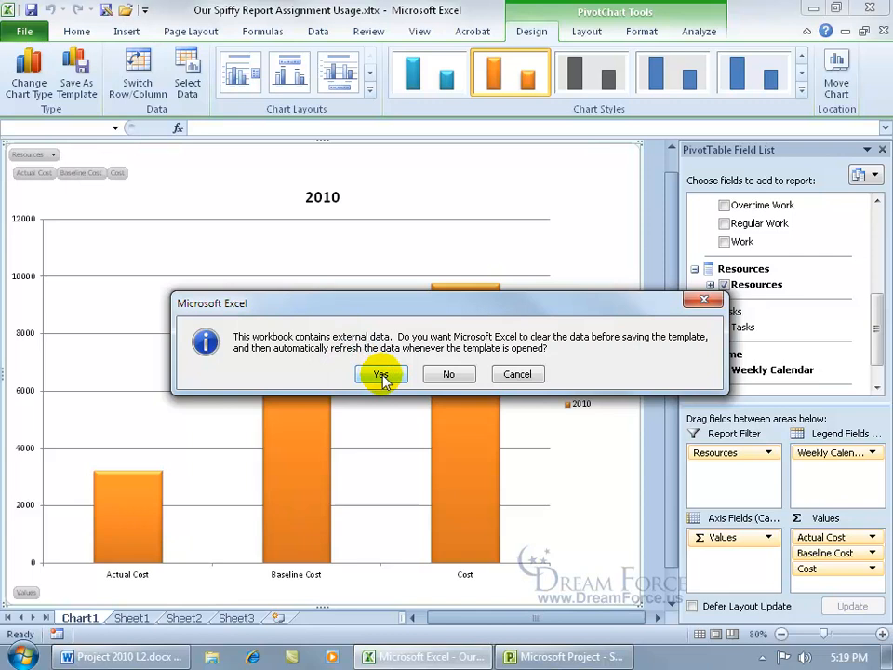
pyautogui.click(382, 374)
# Step: Close the Excel template and view the Our Spiffy Report Assignment Usage report from Project's reopened Visual Reports list
pyautogui.click(887, 10)
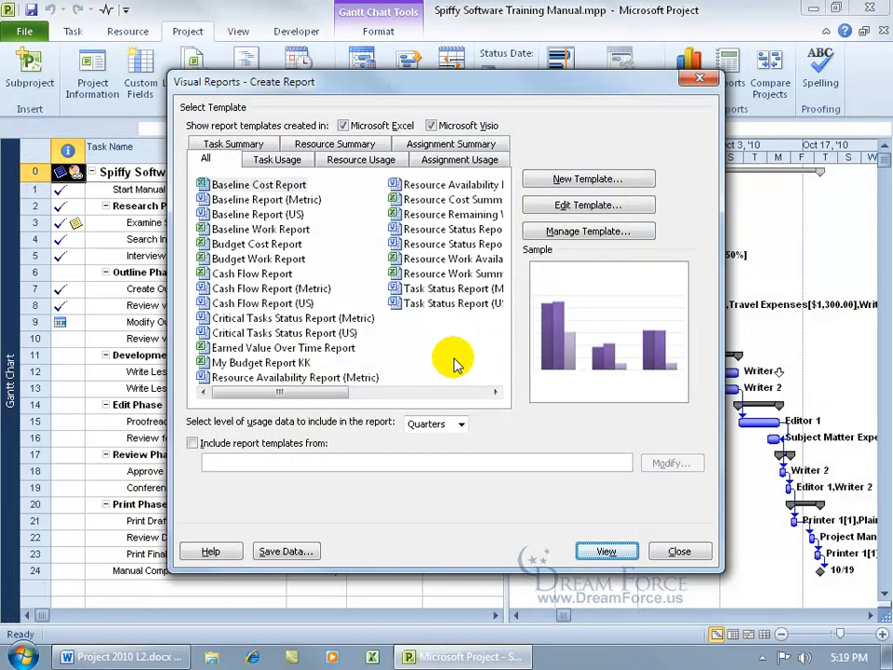
pyautogui.click(700, 78)
pyautogui.click(694, 86)
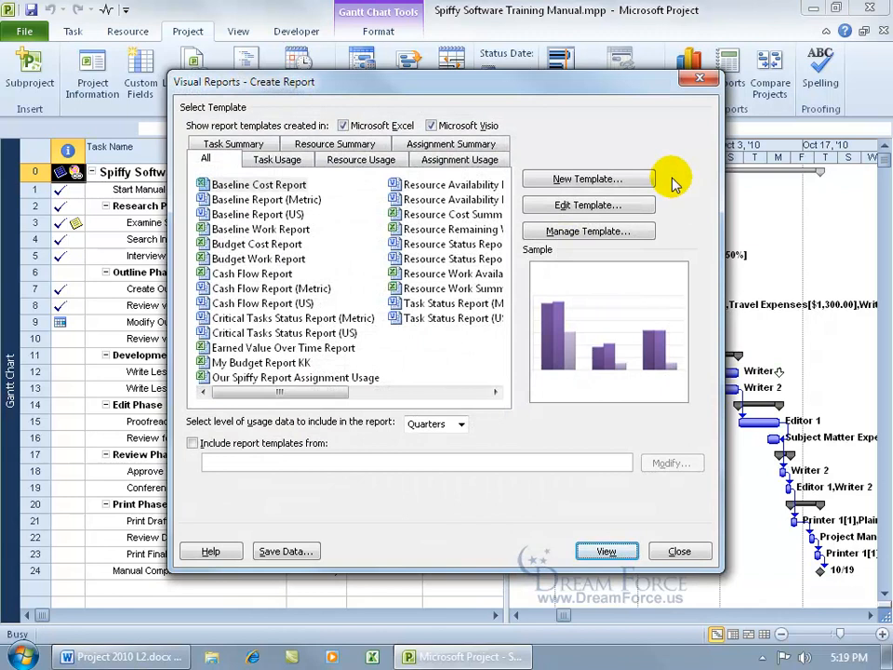
pyautogui.doubleClick(280, 380)
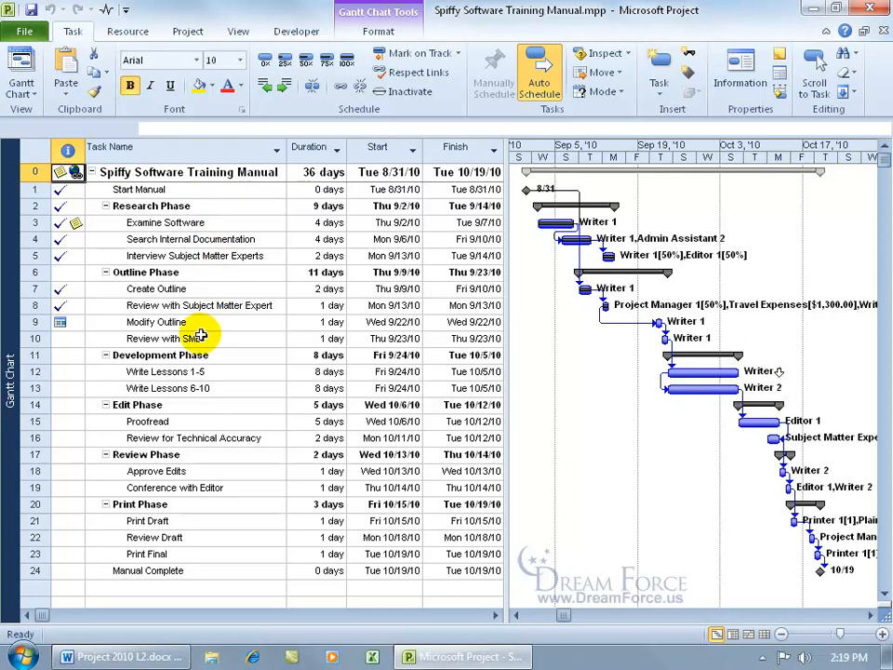
# Step: Clear the hyperlink from the Spiffy Software Training Manual project summary task
pyautogui.moveTo(72, 172)
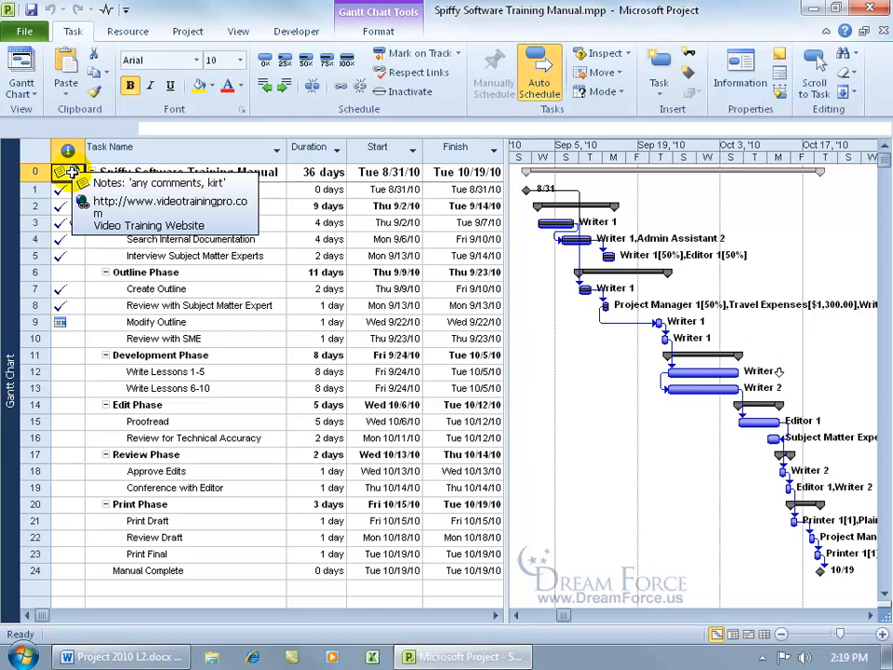
pyautogui.rightClick(73, 172)
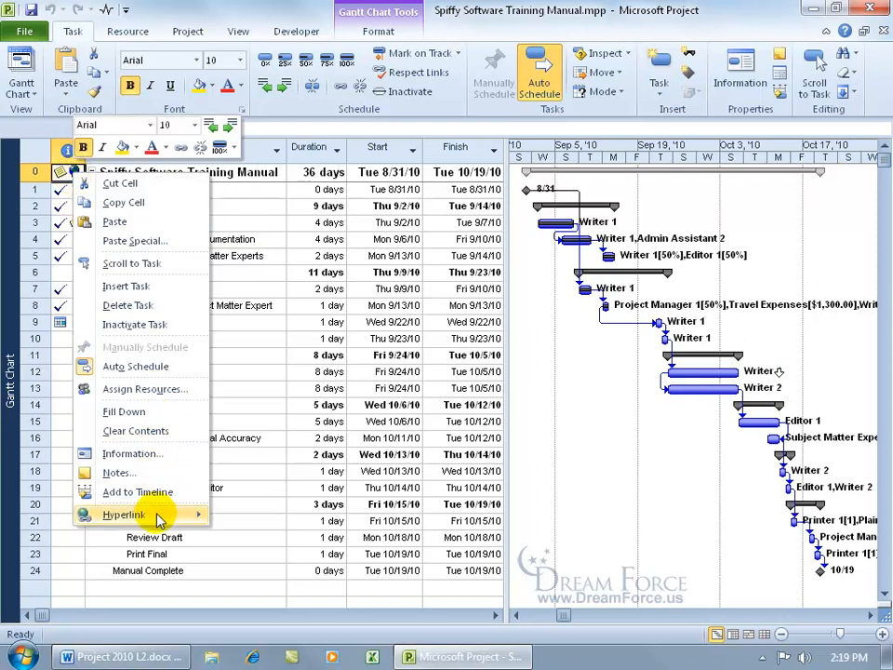
pyautogui.moveTo(162, 518)
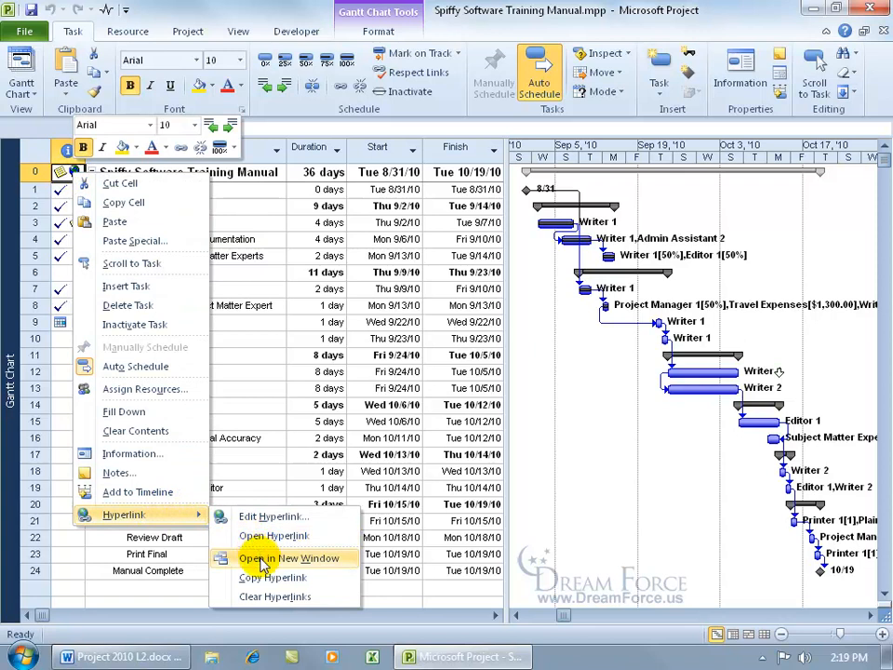
pyautogui.click(263, 594)
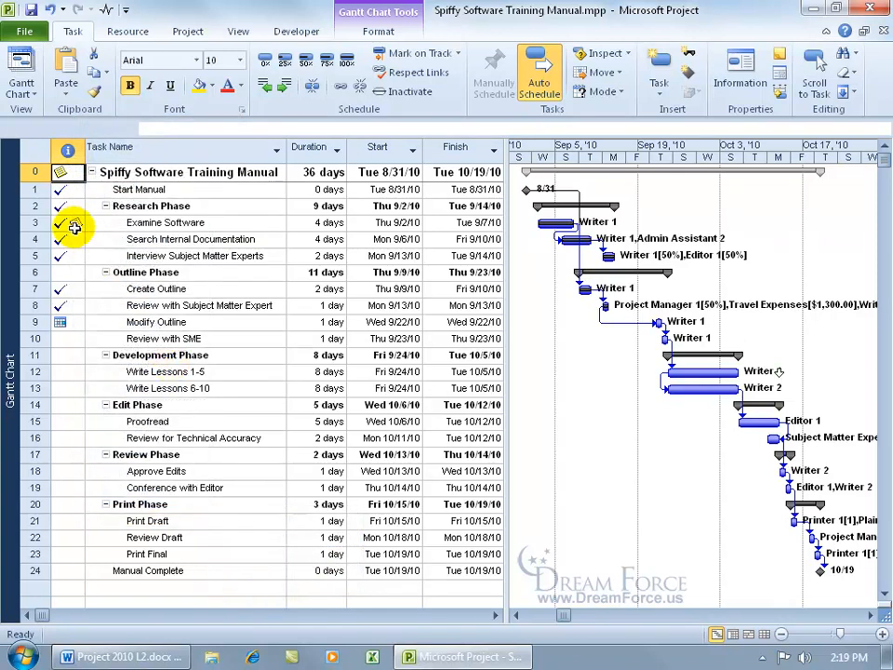
# Step: Delete the embedded Presentation object and the remaining note text from the Examine Software task's notes
pyautogui.doubleClick(74, 226)
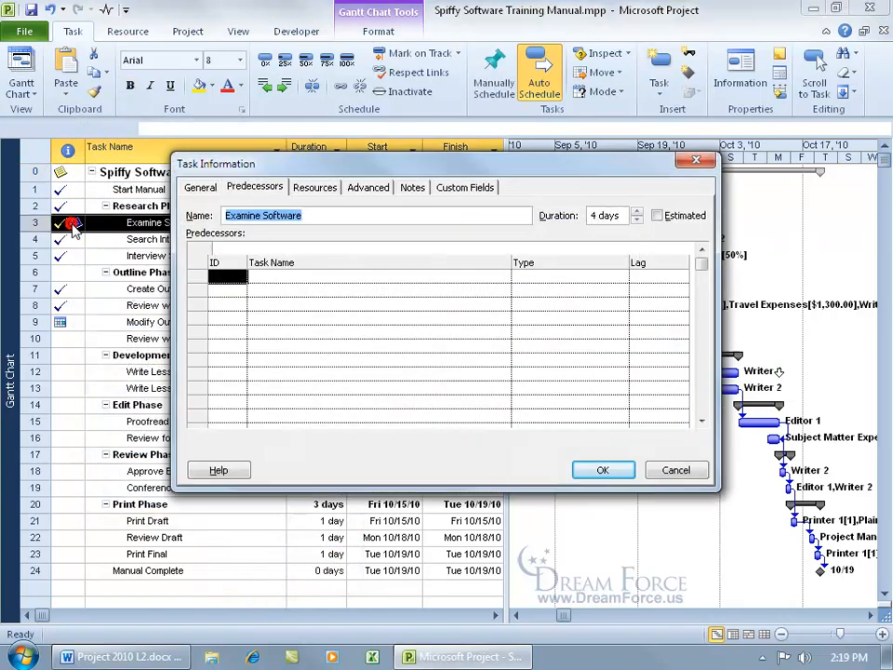
pyautogui.click(416, 188)
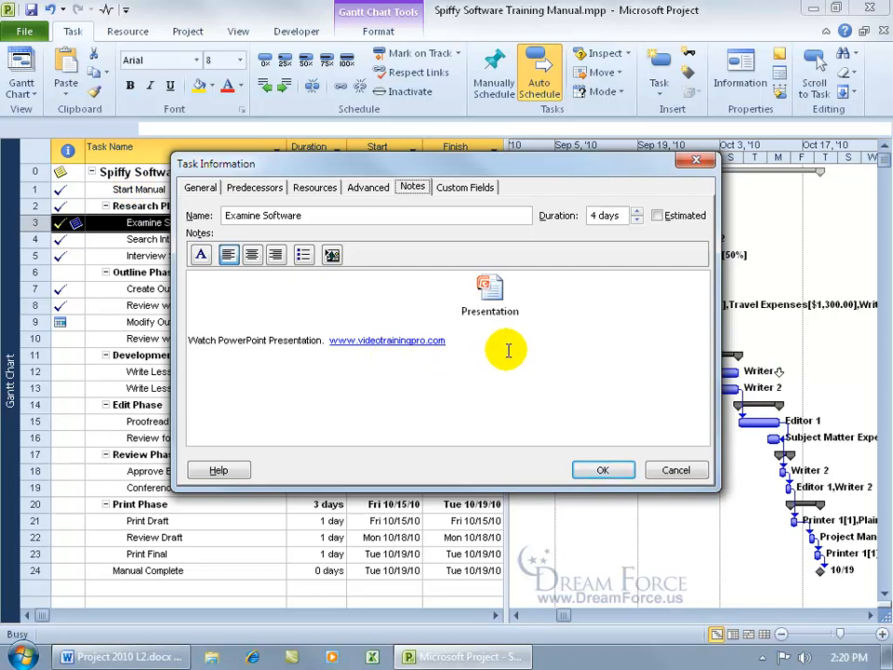
pyautogui.click(491, 296)
pyautogui.press('Delete')
pyautogui.moveTo(485, 277); pyautogui.dragTo(191, 281)
pyautogui.press('Delete')
pyautogui.click(611, 471)
# Step: Set the constraint type of the Modify Outline task to As Soon As Possible
pyautogui.moveTo(73, 326)
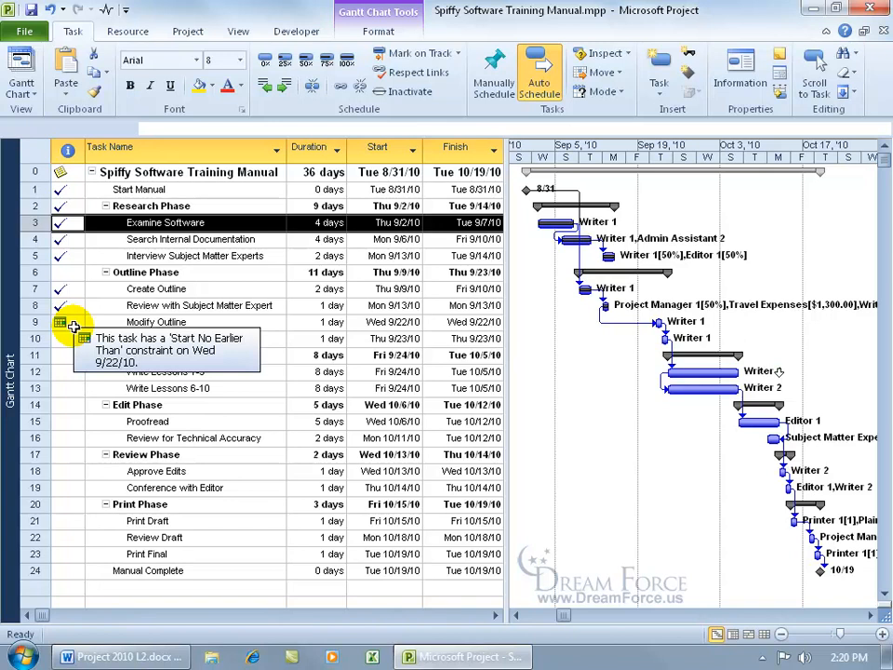
pyautogui.doubleClick(74, 327)
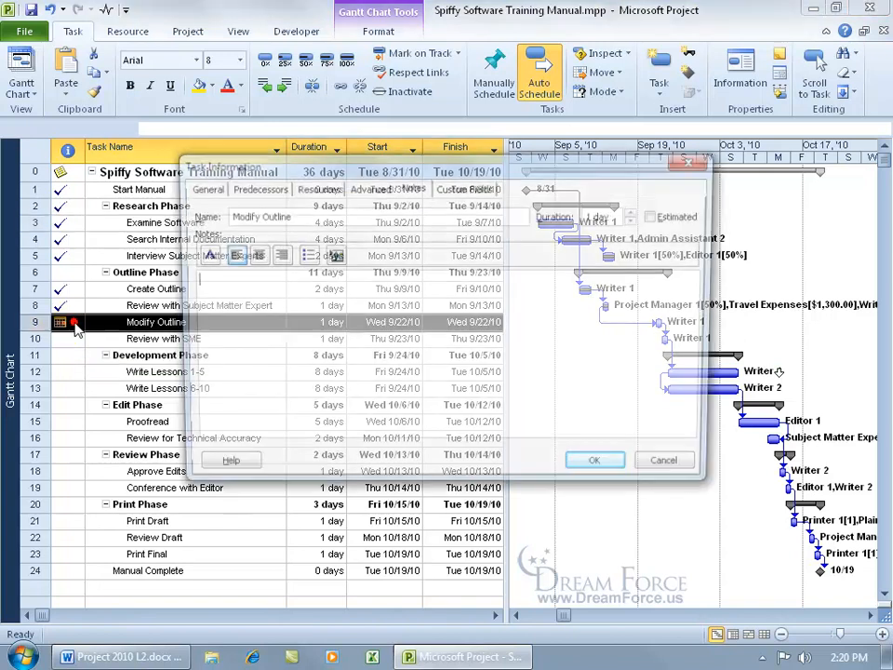
pyautogui.click(368, 189)
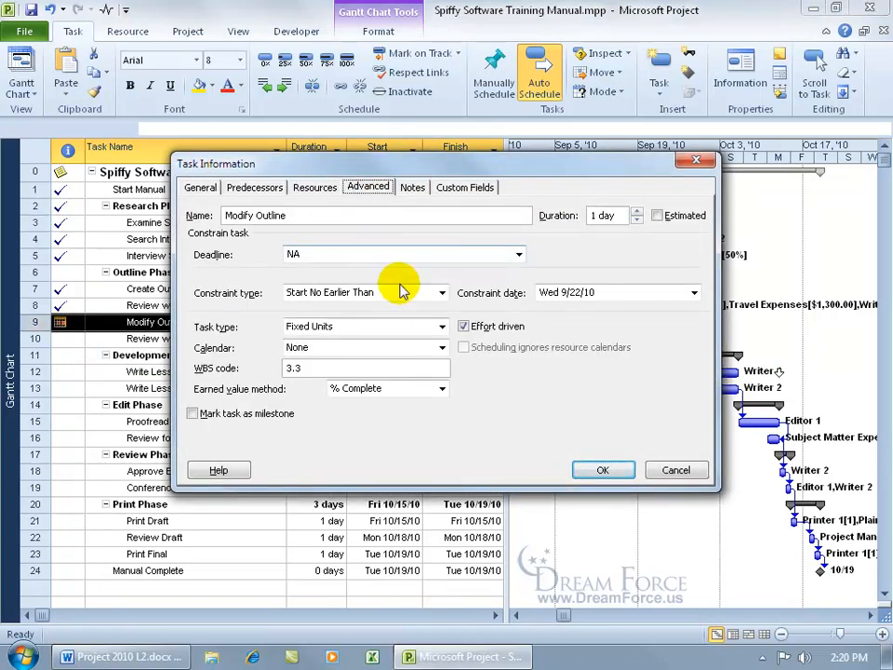
pyautogui.click(441, 293)
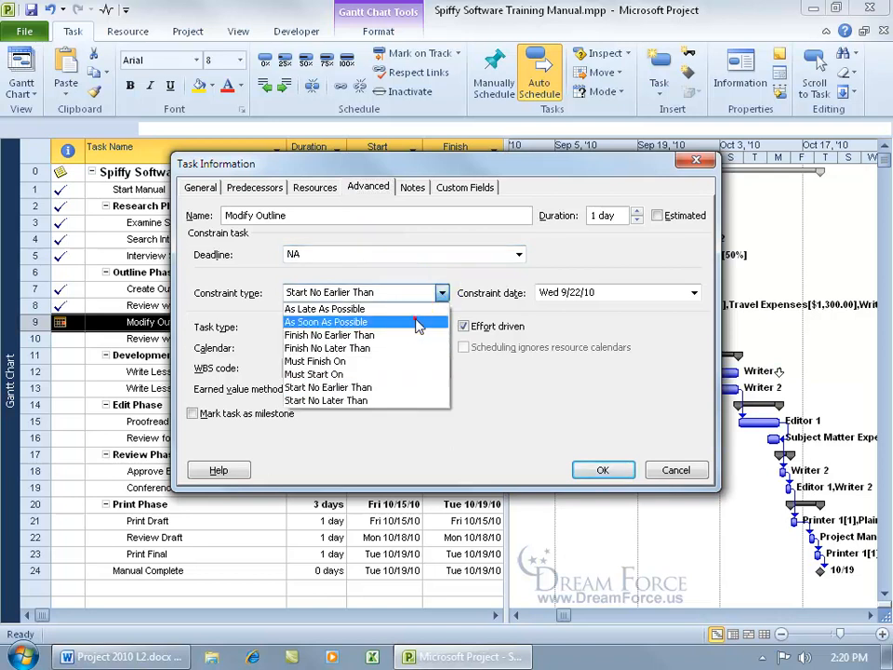
pyautogui.click(410, 321)
pyautogui.click(600, 470)
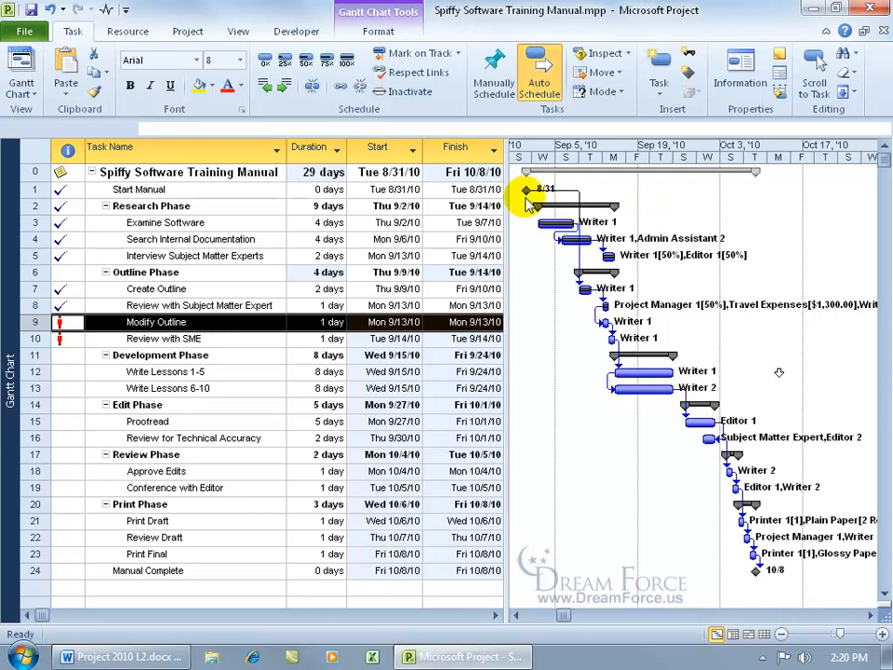
# Step: Add Start Manual as a Finish-to-Start predecessor of the Examine Software task
pyautogui.moveTo(540, 223)
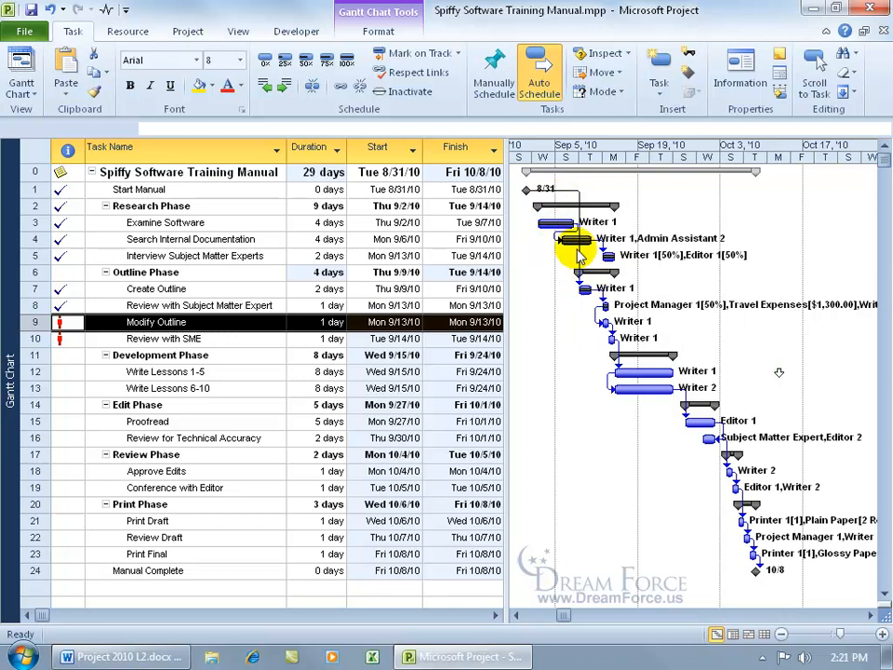
pyautogui.doubleClick(229, 223)
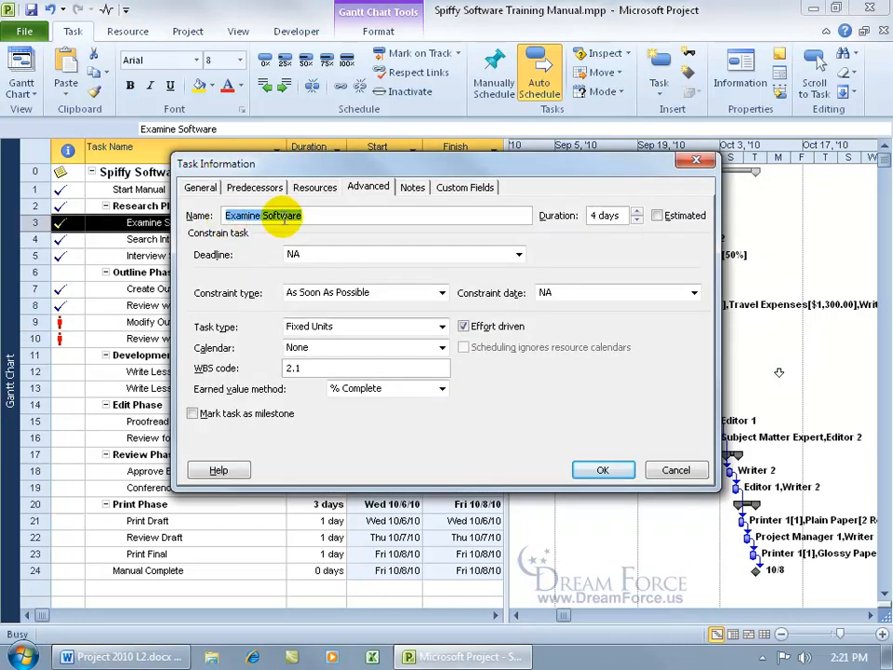
pyautogui.click(267, 186)
pyautogui.click(279, 275)
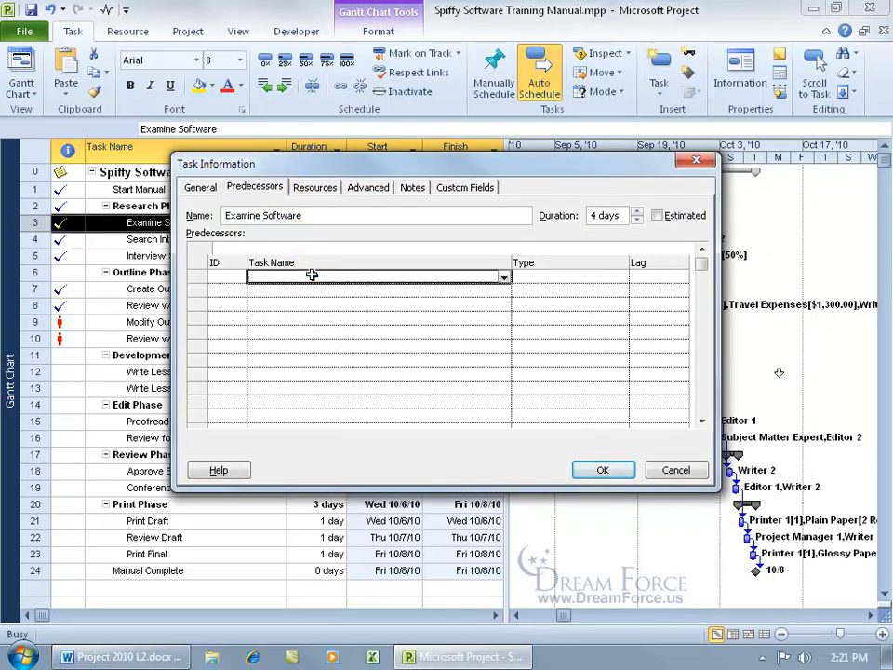
pyautogui.click(505, 278)
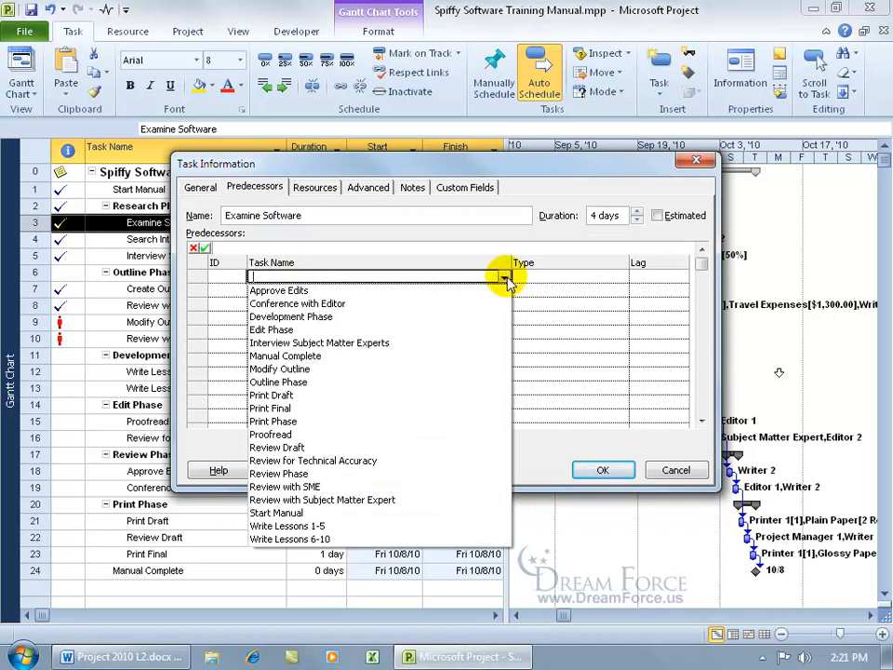
pyautogui.click(351, 513)
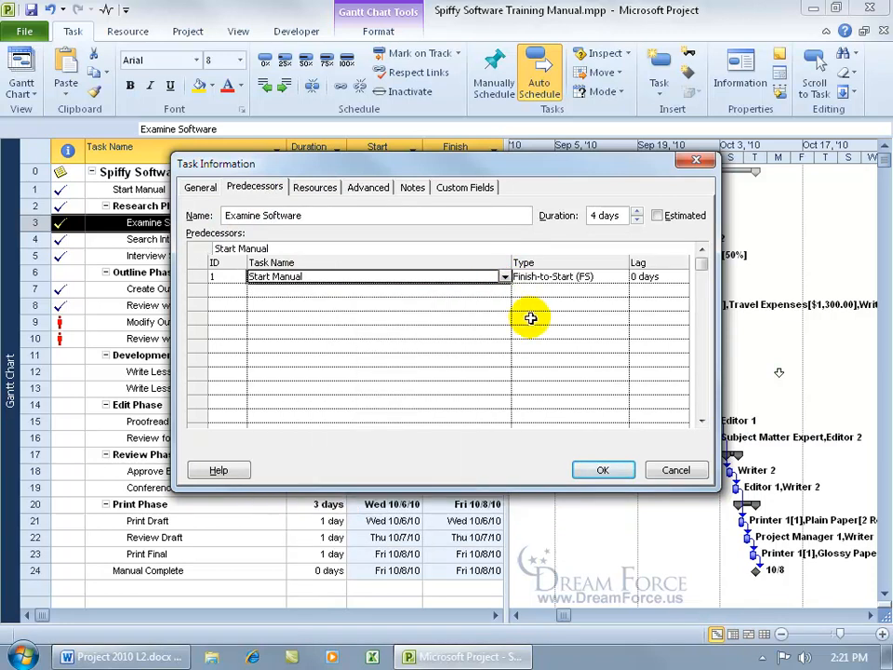
pyautogui.click(603, 470)
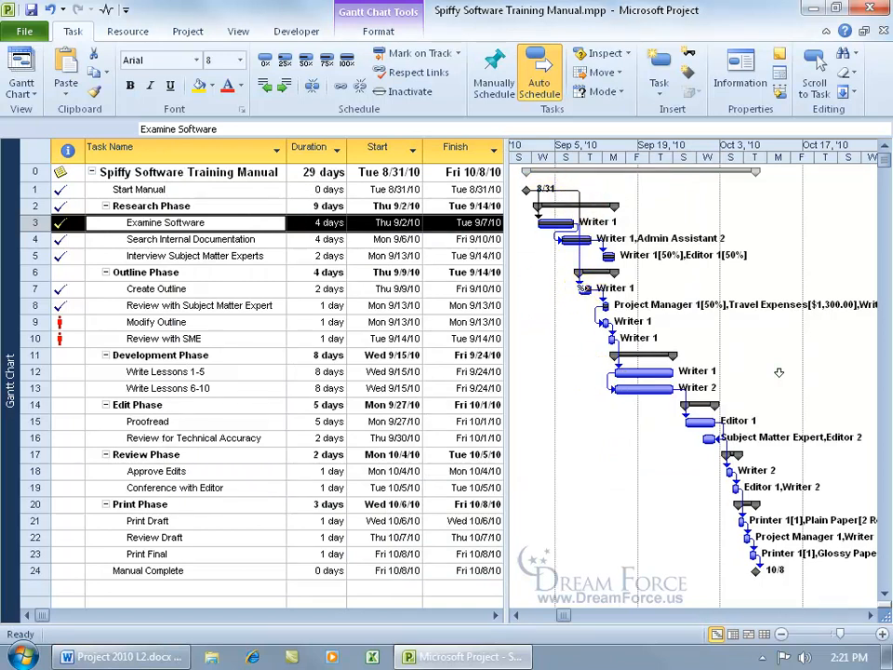
# Step: Remove the Start Manual and Examine Software predecessors from the Create Outline task
pyautogui.click(583, 289)
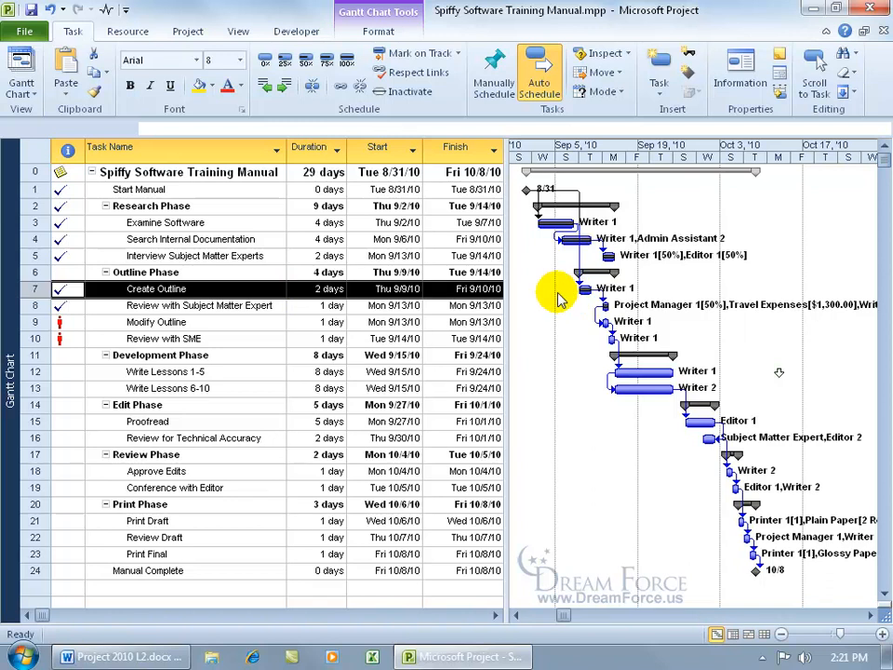
pyautogui.click(335, 205)
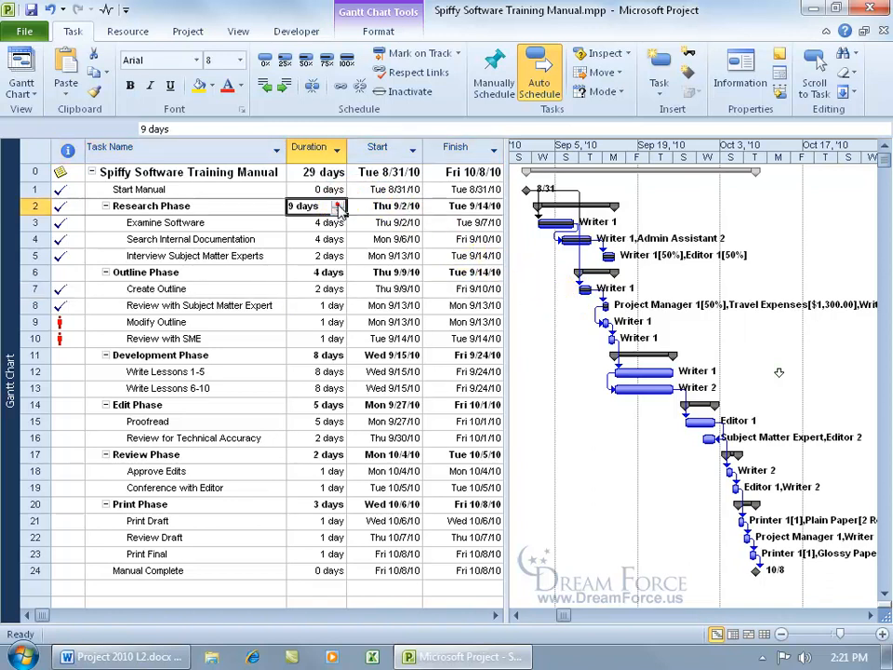
pyautogui.click(584, 291)
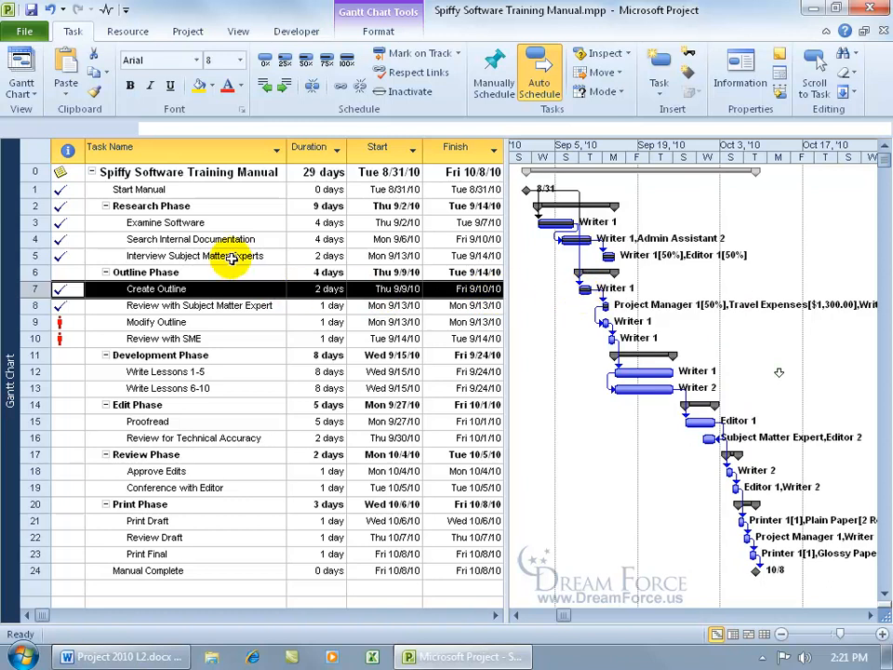
pyautogui.click(193, 289)
pyautogui.doubleClick(194, 289)
pyautogui.click(320, 281)
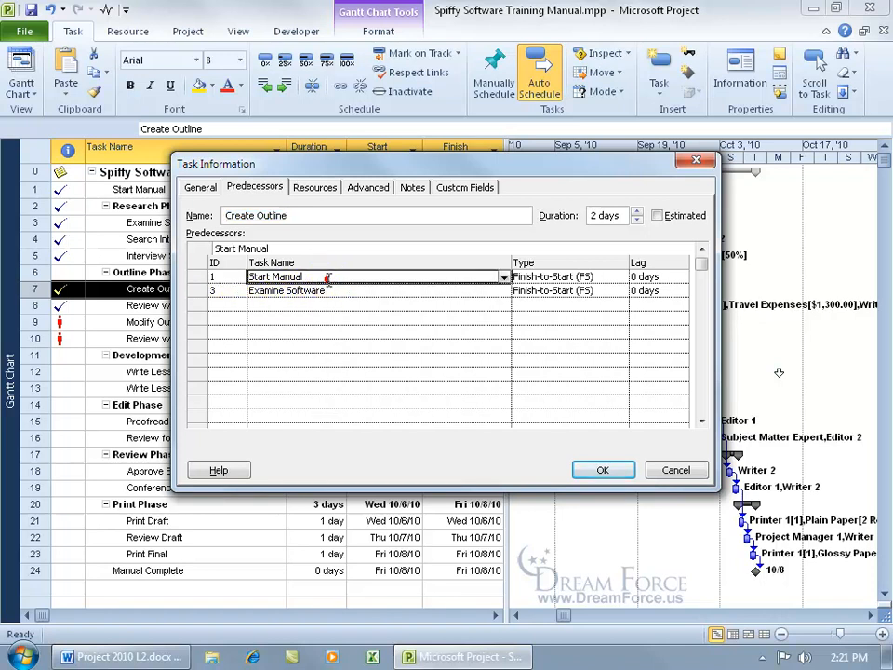
pyautogui.press('Delete')
pyautogui.click(435, 291)
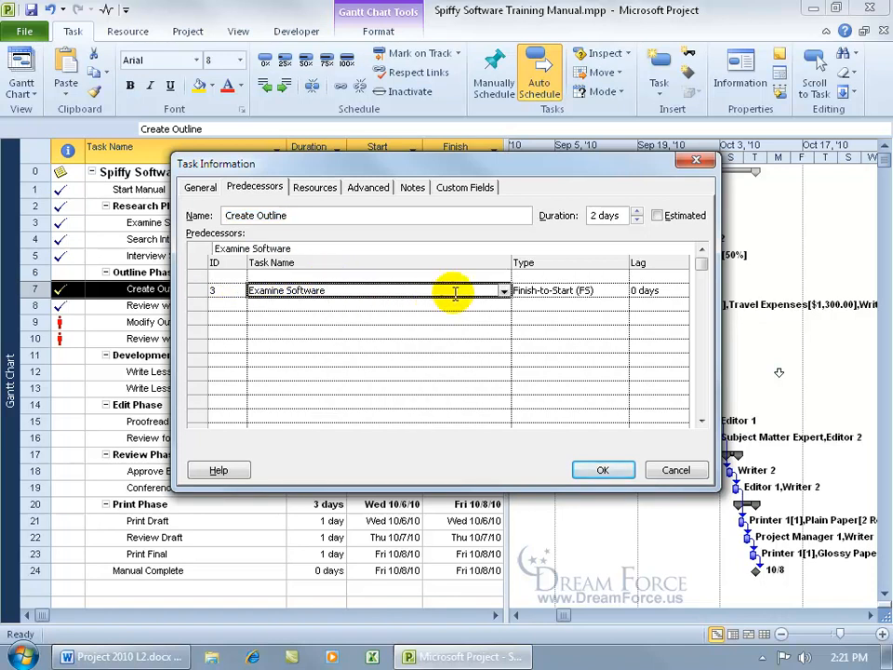
pyautogui.press('Delete')
# Step: Add Interview Subject Matter Experts as the Finish-to-Start predecessor of the Create Outline task
pyautogui.click(493, 276)
pyautogui.click(504, 277)
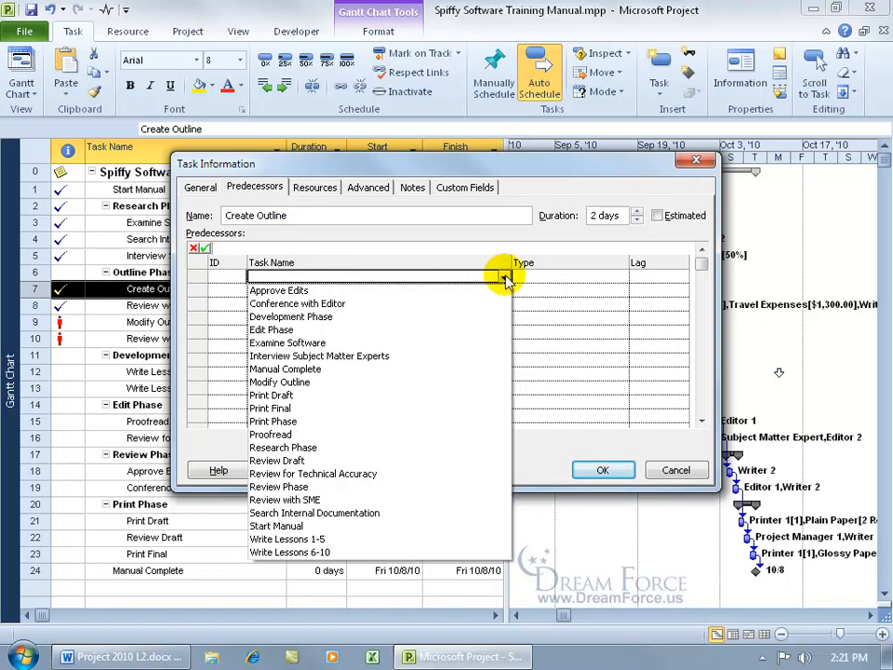
pyautogui.click(406, 356)
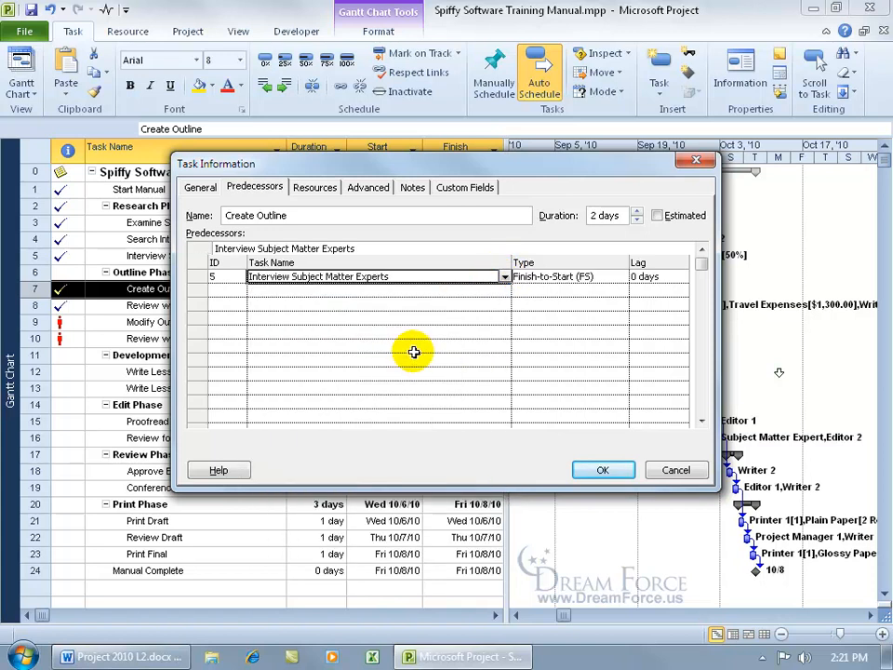
pyautogui.click(603, 470)
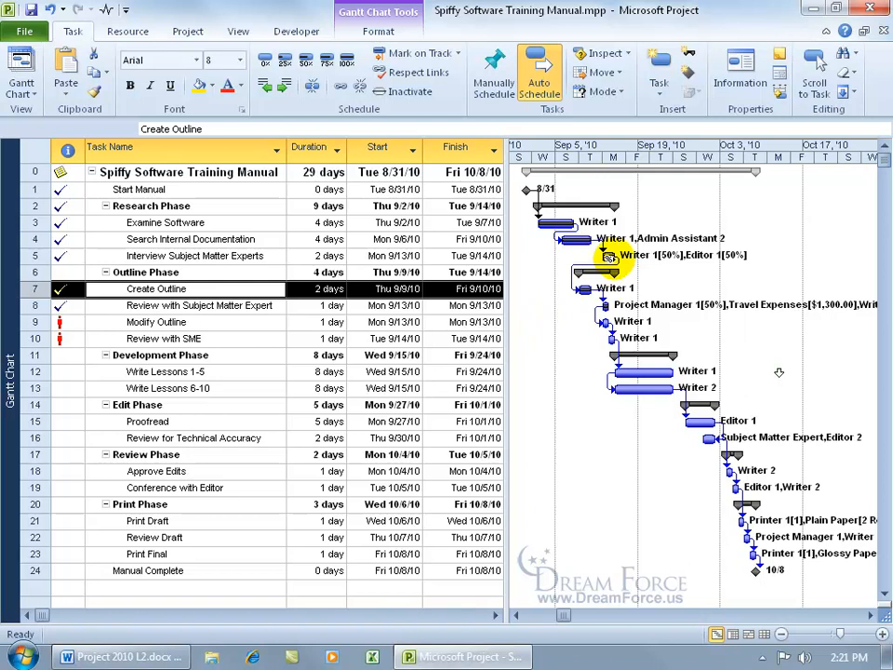
# Step: Set the start date of Search Internal Documentation to Wed 9/8/10 and of Interview Subject Matter Experts to Wed 9/15/10
pyautogui.moveTo(610, 257)
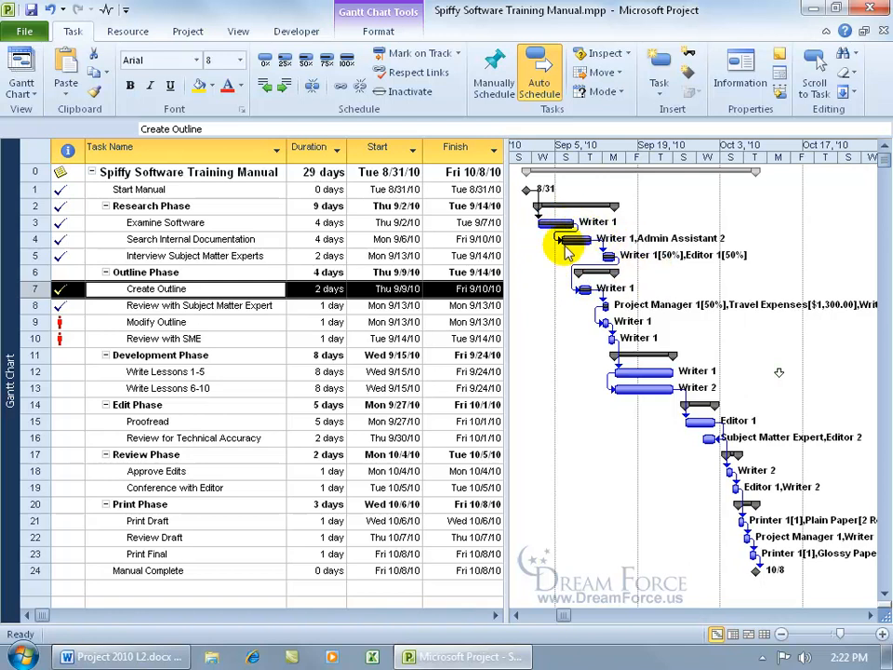
pyautogui.moveTo(559, 245)
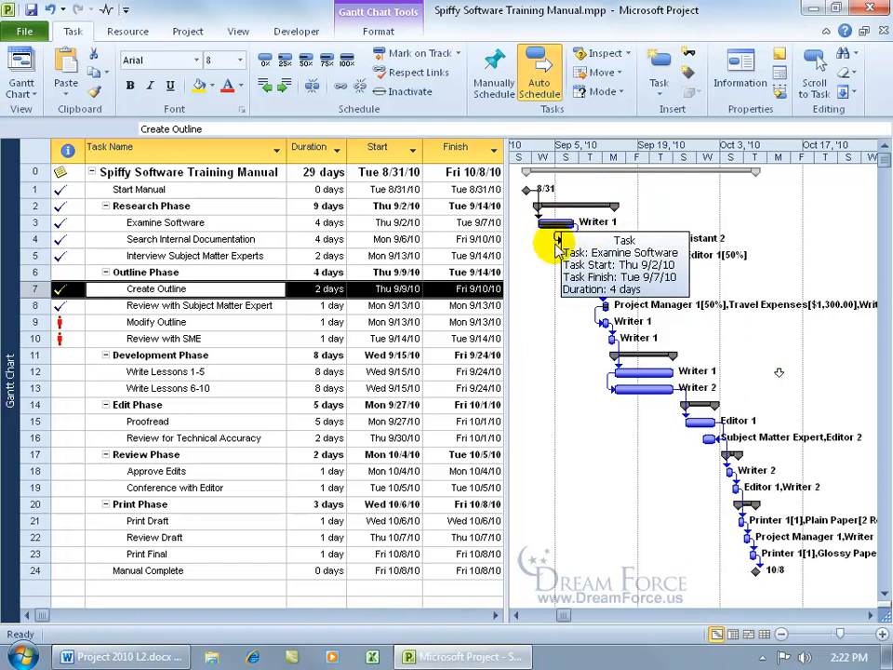
pyautogui.click(470, 222)
pyautogui.click(409, 240)
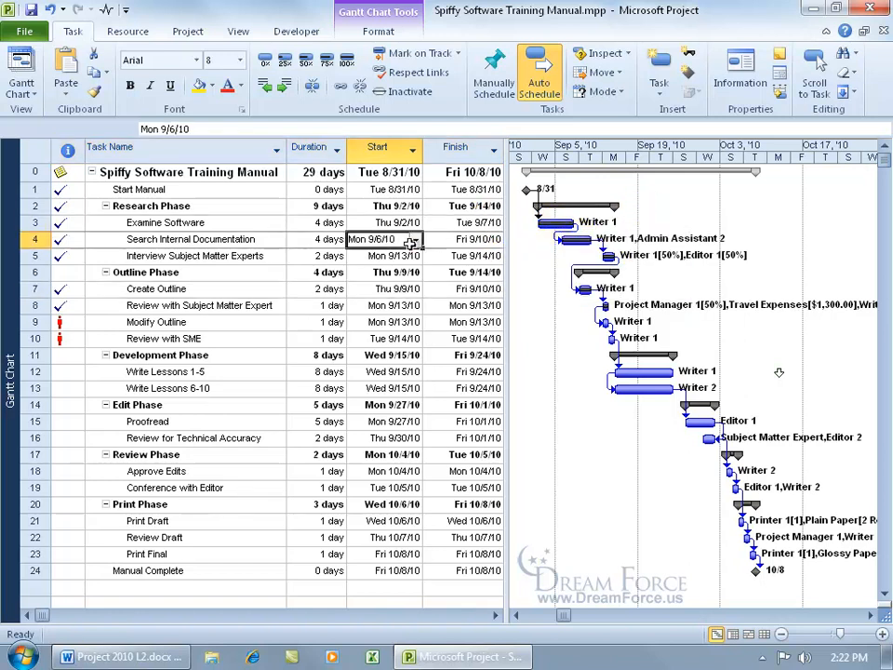
pyautogui.click(416, 239)
pyautogui.click(351, 306)
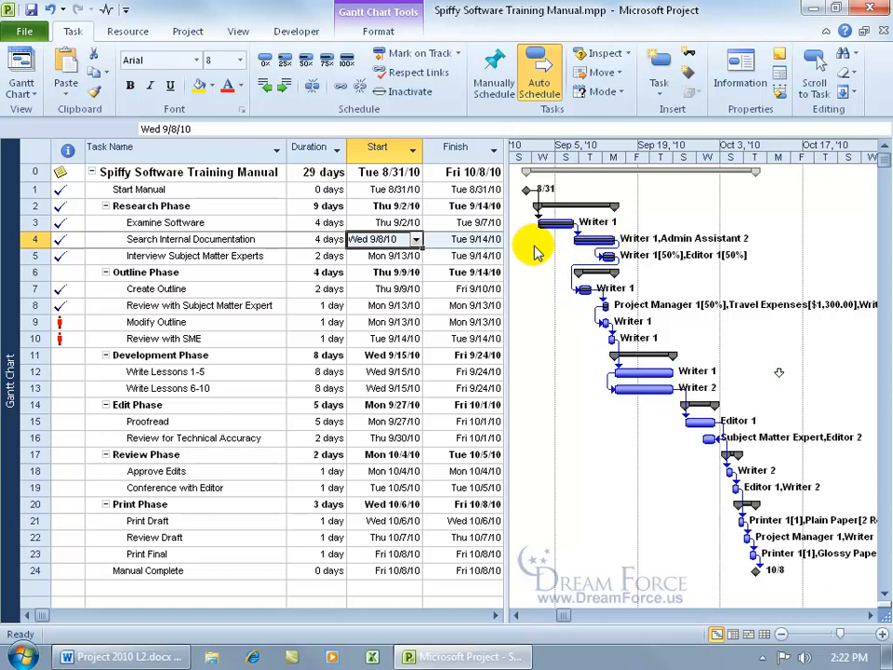
pyautogui.click(402, 256)
pyautogui.click(416, 257)
pyautogui.click(347, 335)
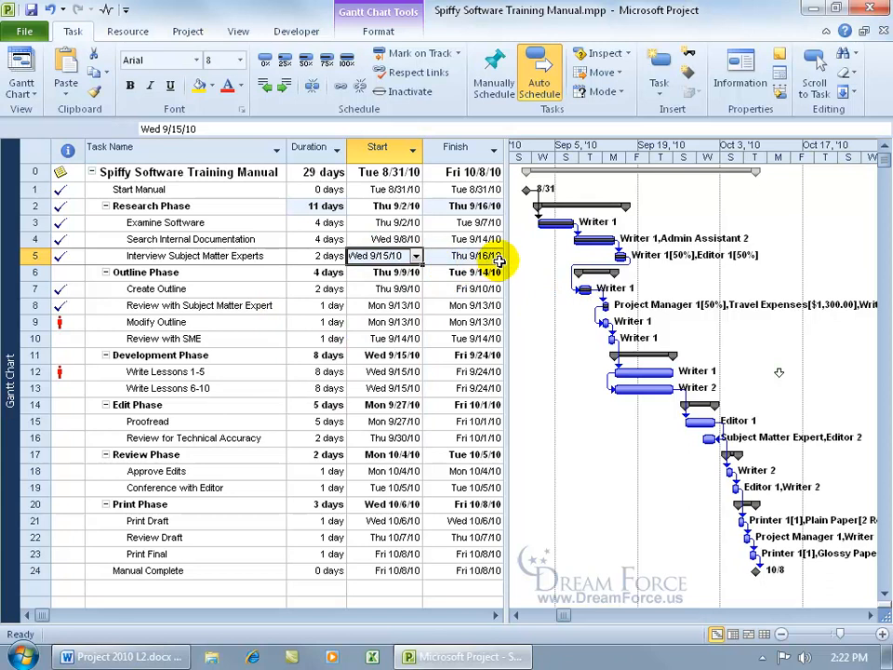
# Step: Set the start date of Create Outline to Fri 9/17/10 and of Review with Subject Matter Expert to Tue 9/21/10
pyautogui.click(410, 290)
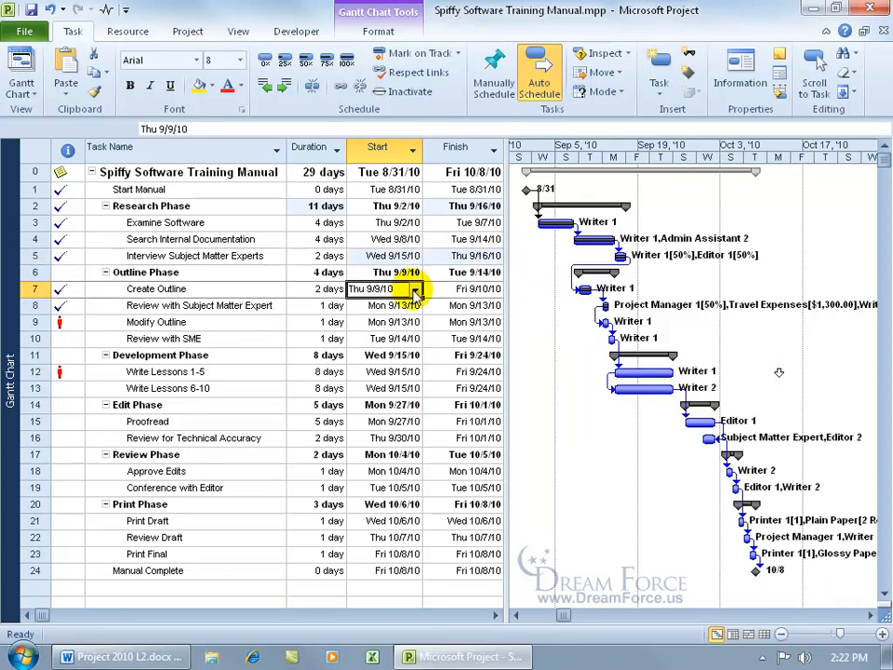
pyautogui.click(417, 291)
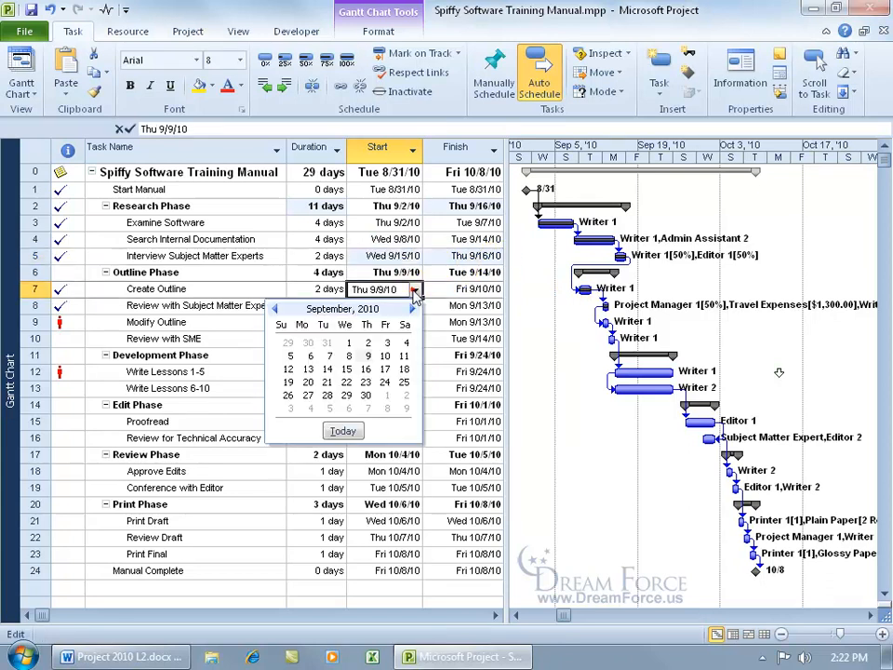
pyautogui.click(386, 364)
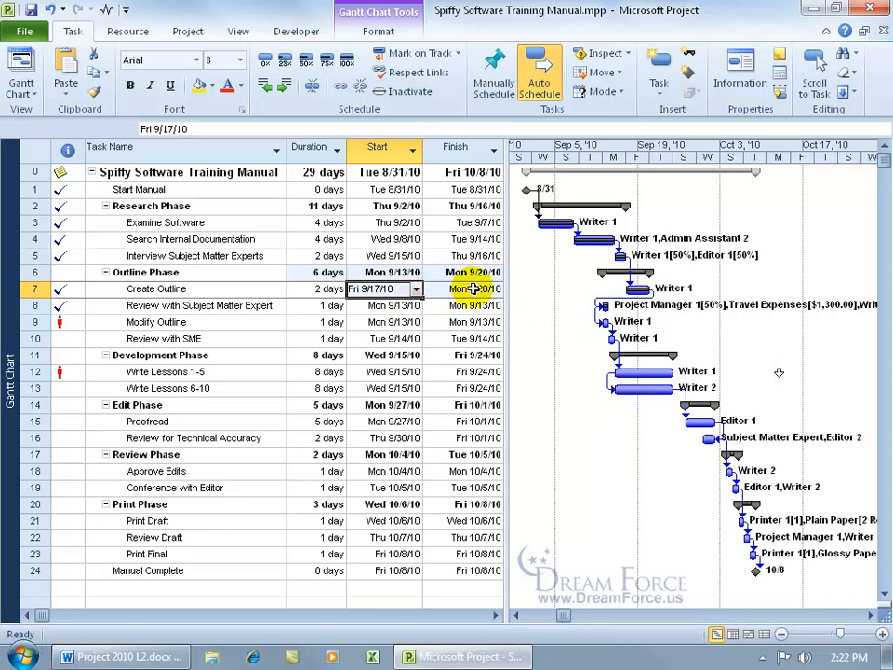
pyautogui.click(408, 305)
pyautogui.click(416, 306)
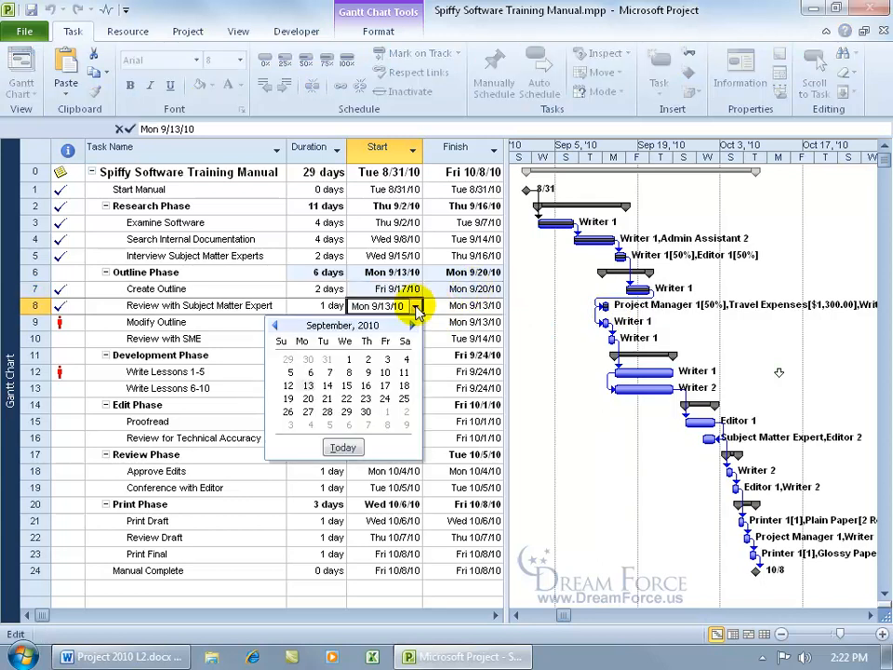
pyautogui.click(345, 398)
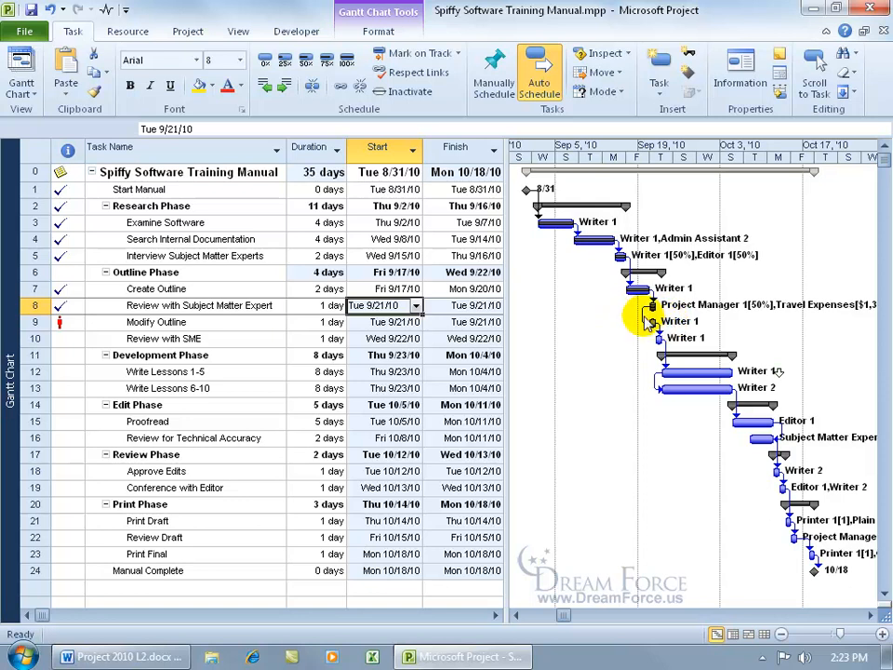
# Step: Change the dependency from Review with Subject Matter Expert to Modify Outline to Finish-to-Start (FS)
pyautogui.moveTo(643, 315)
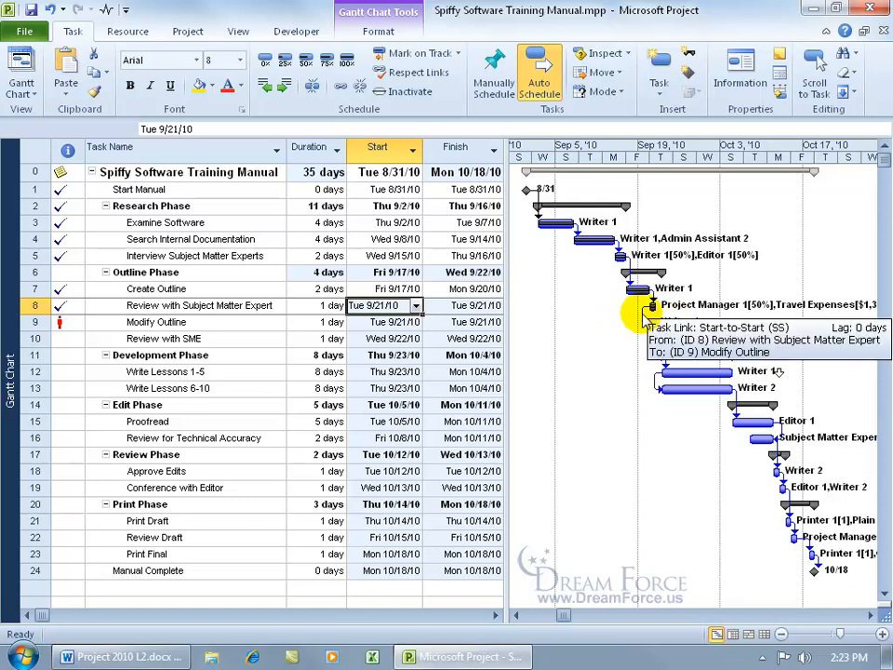
pyautogui.doubleClick(643, 315)
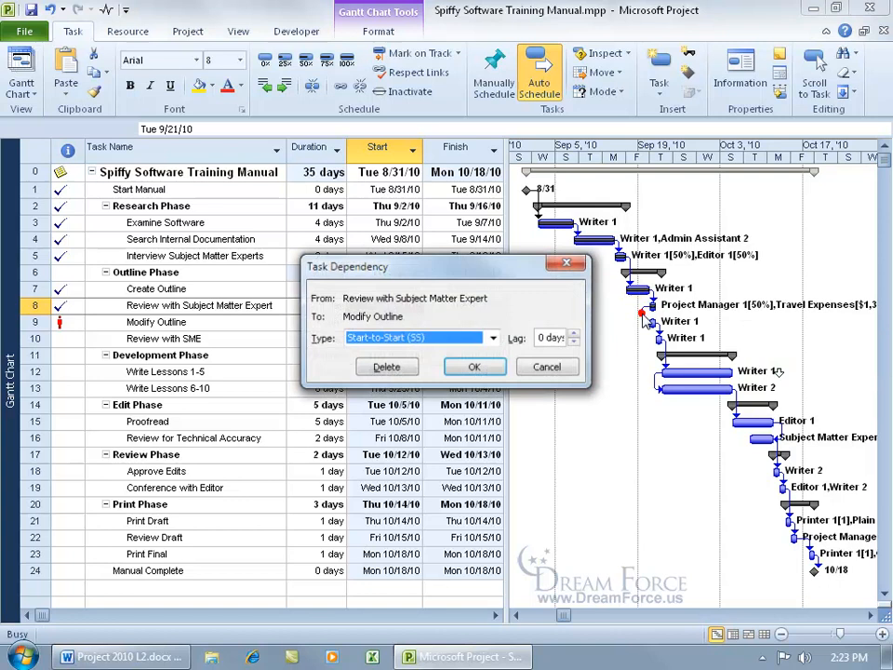
pyautogui.click(493, 338)
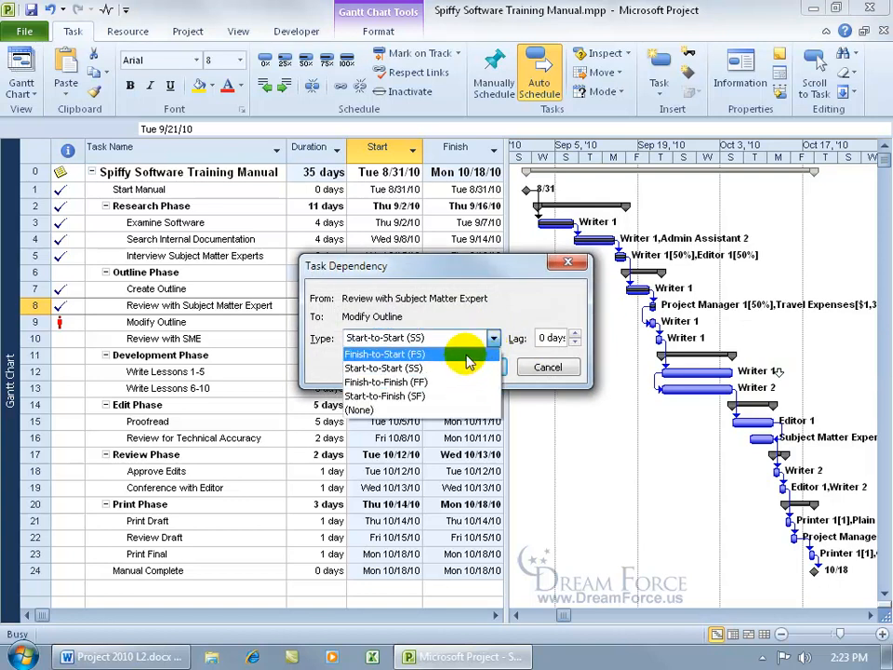
pyautogui.click(463, 355)
pyautogui.click(475, 367)
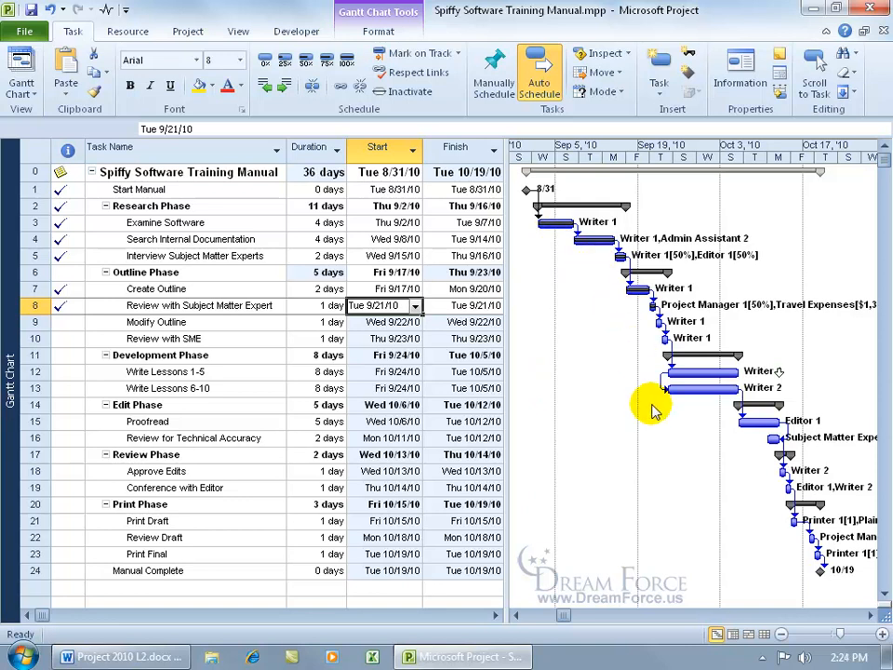
# Step: Save the project as a Project Template (*.mpt) in the Templates folder, named My Project Template KK
pyautogui.click(24, 31)
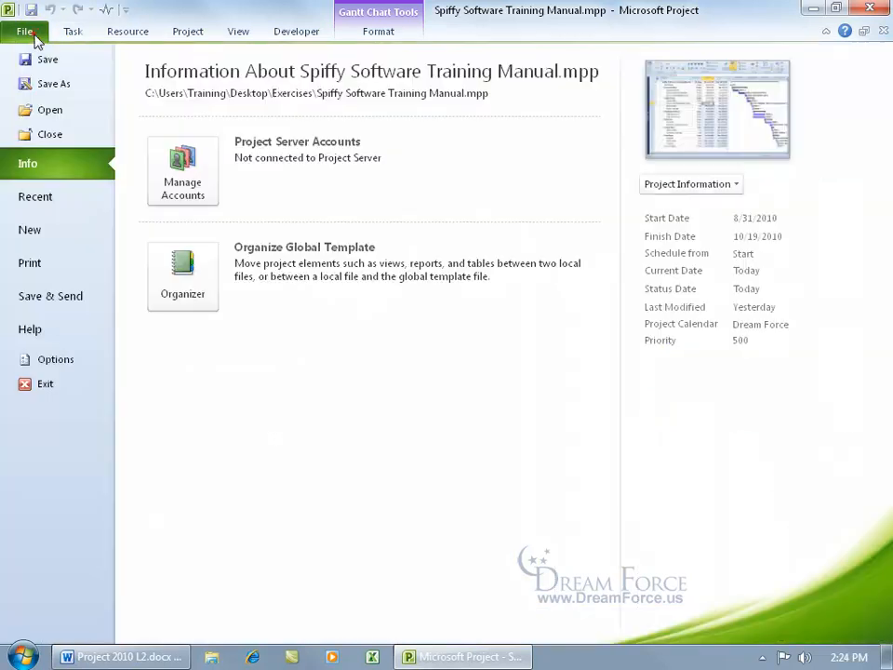
pyautogui.click(53, 83)
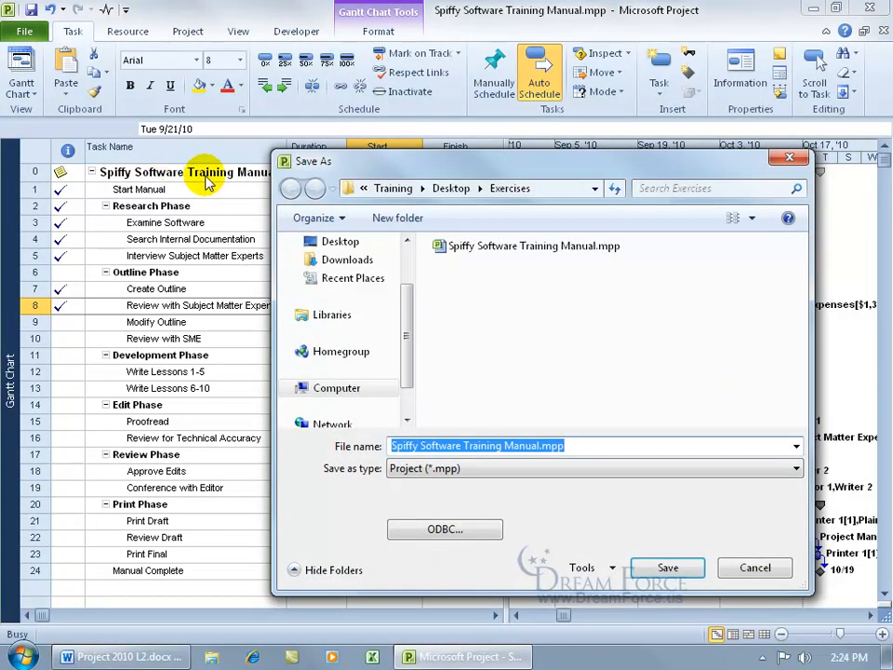
pyautogui.click(410, 474)
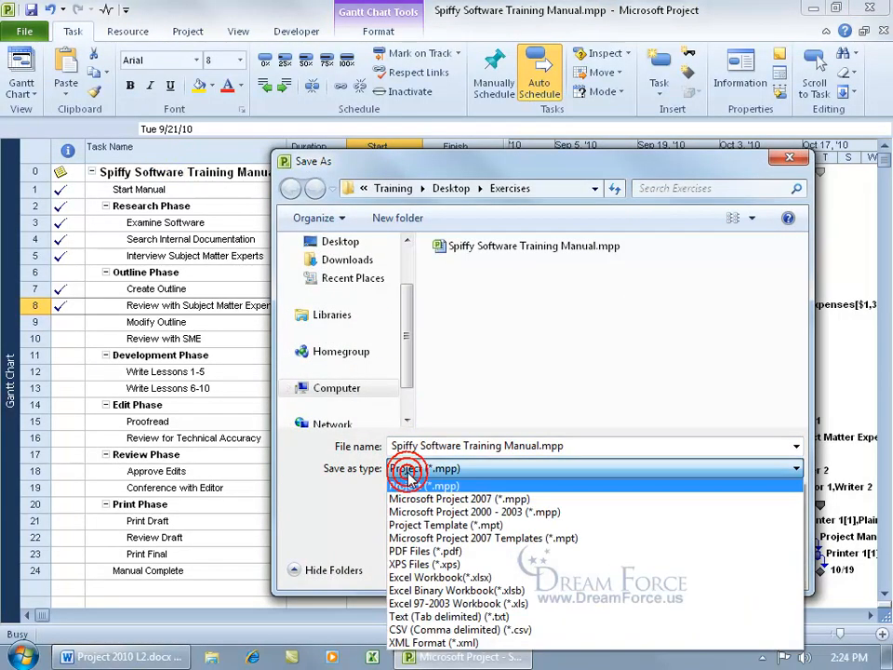
pyautogui.click(466, 527)
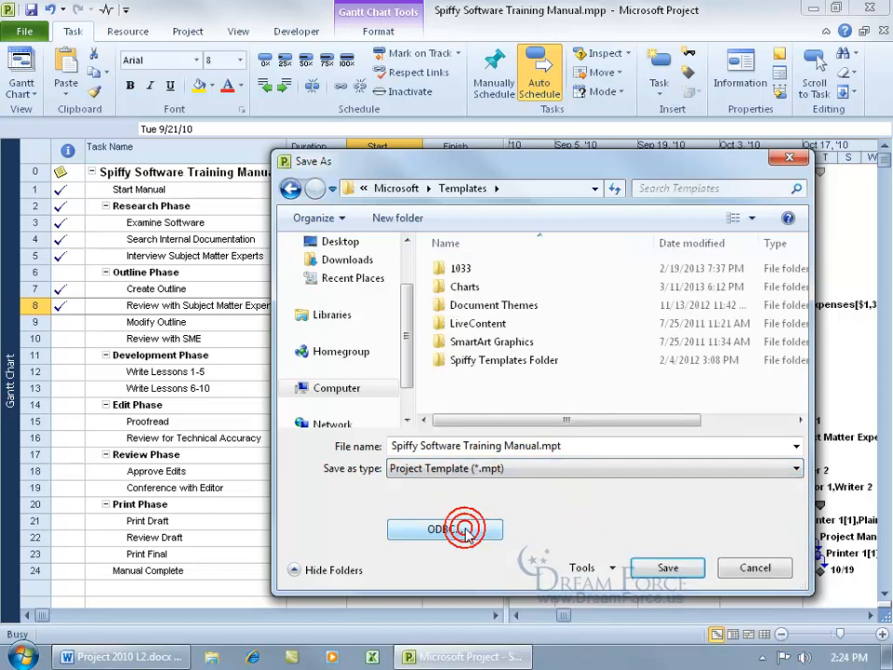
pyautogui.click(598, 447)
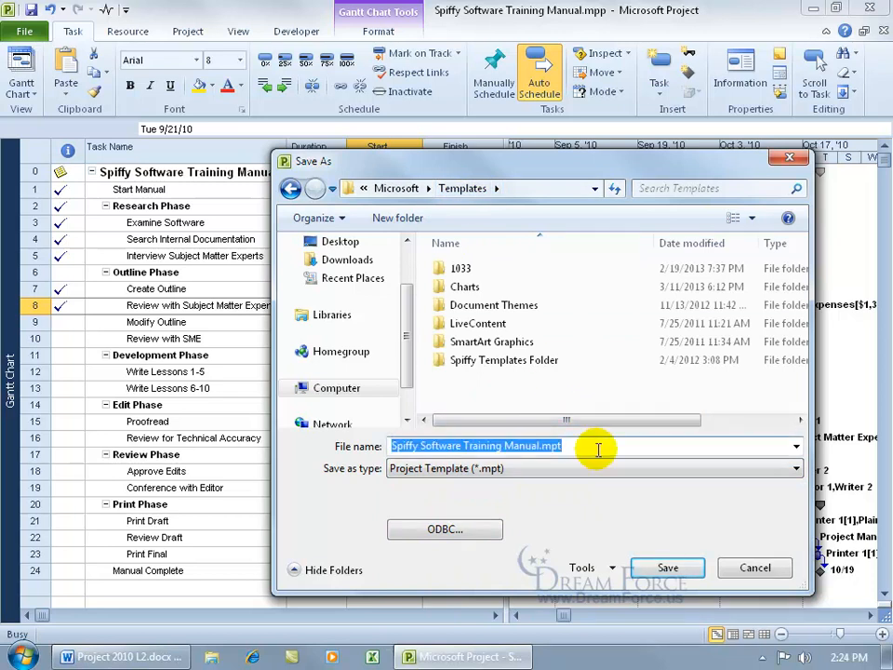
pyautogui.write('My Project Template KK')
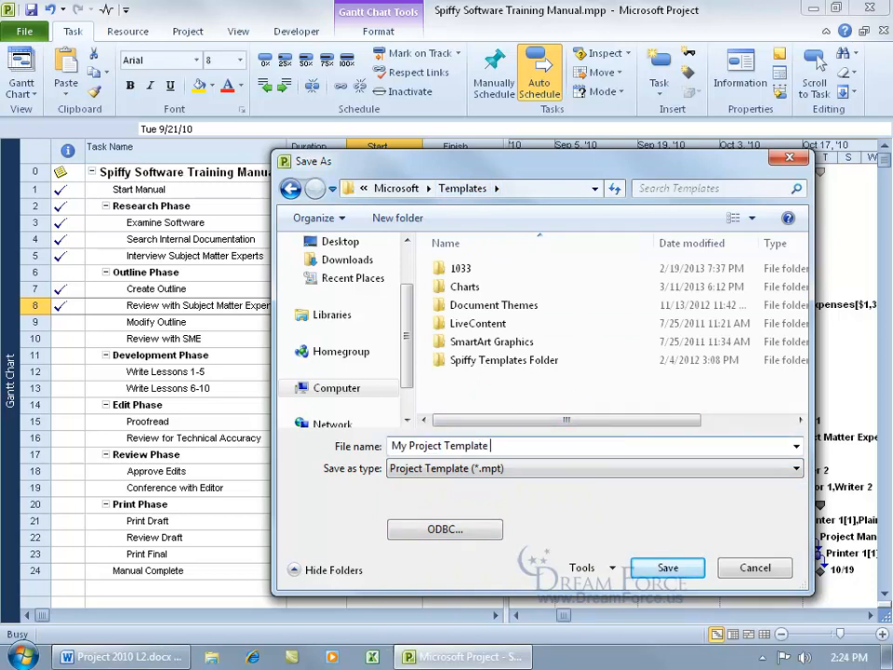
pyautogui.click(678, 570)
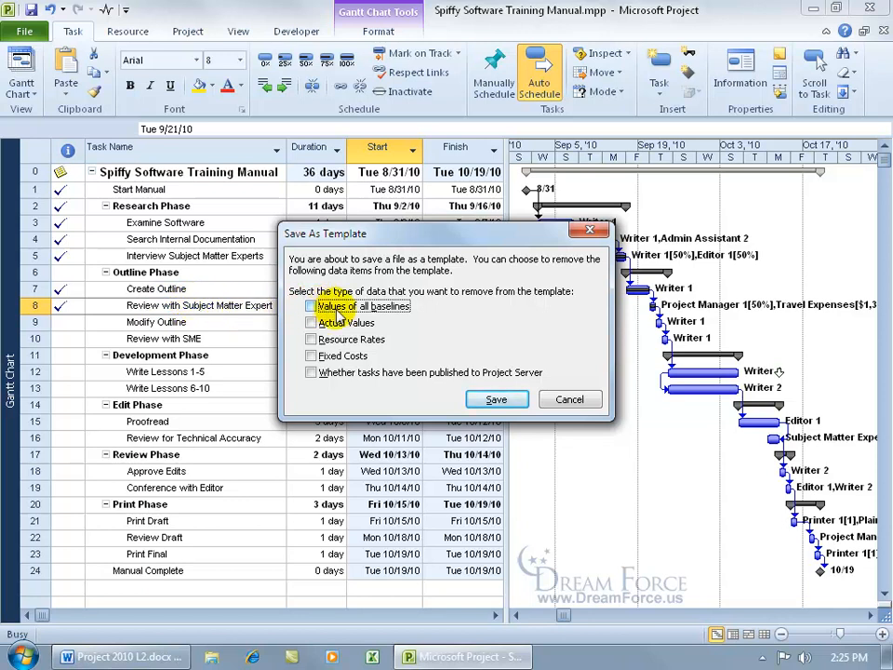
# Step: Strip all baseline values, actual values and the Project Server publishing status from the template and finish saving it
pyautogui.click(311, 306)
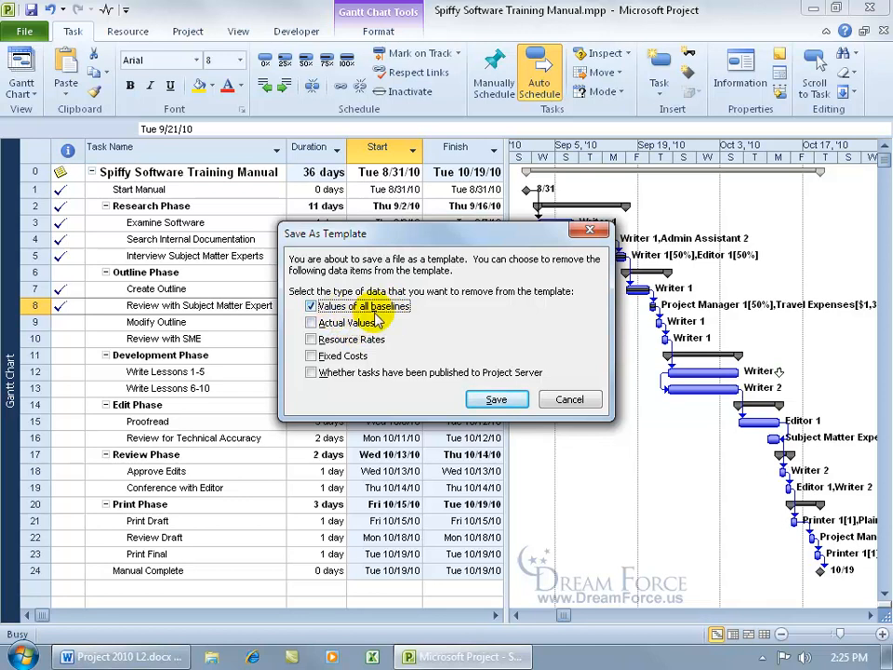
pyautogui.click(311, 322)
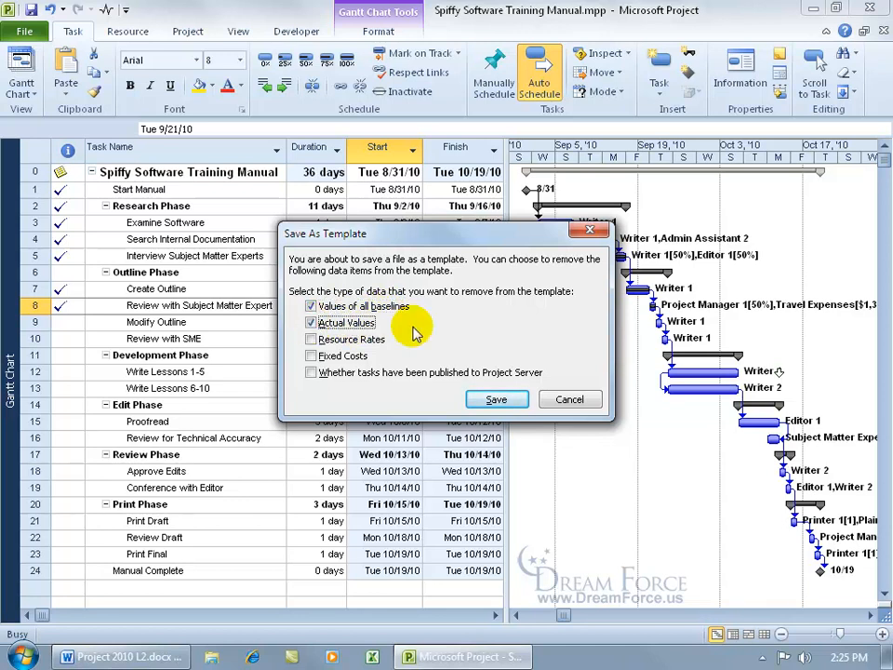
pyautogui.click(318, 374)
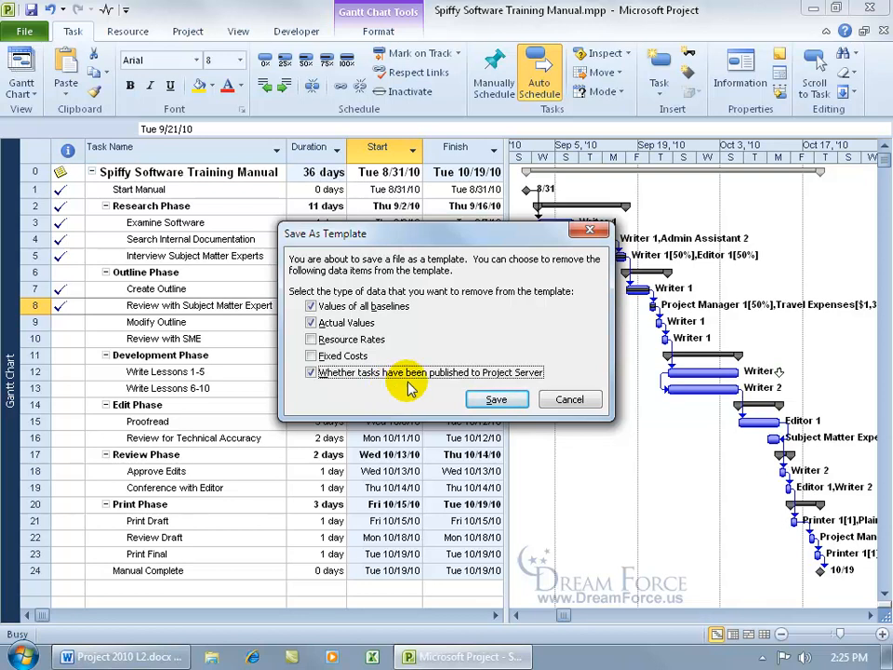
pyautogui.click(495, 402)
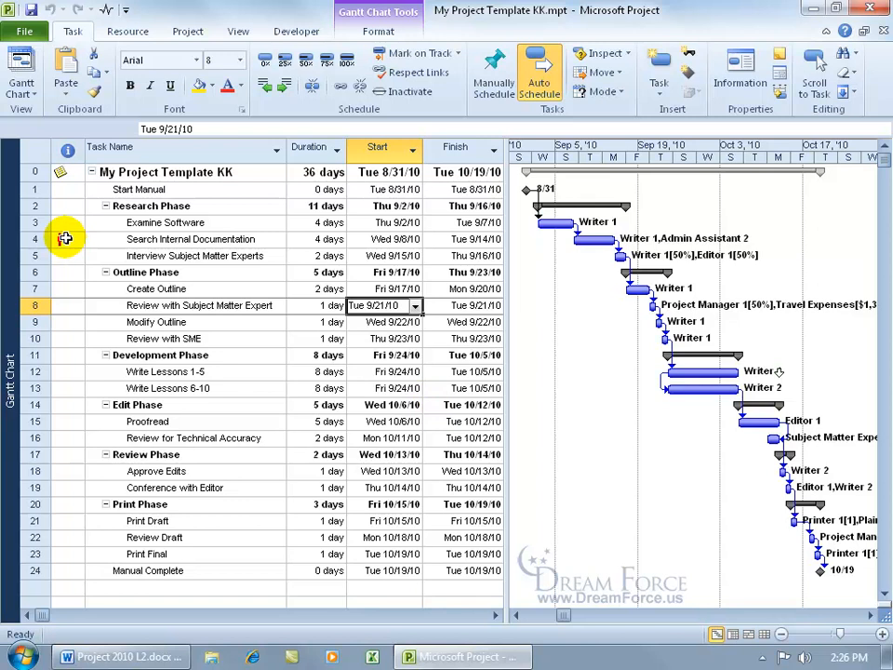
# Step: Examine the overallocation on Search Internal Documentation and Admin Assistant 2's note and availability dates in the Resource Sheet, then return to the Gantt Chart
pyautogui.moveTo(65, 238)
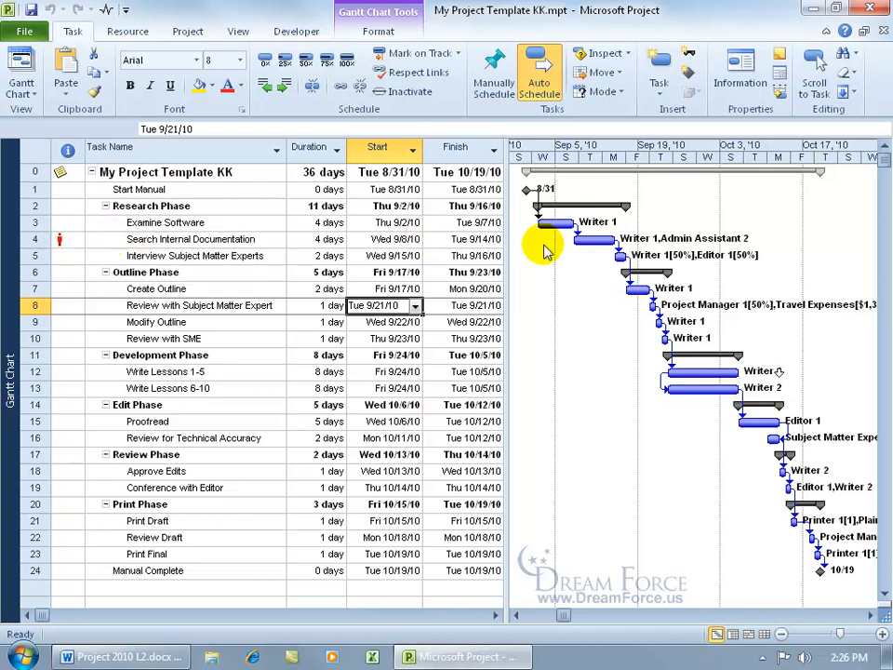
pyautogui.click(585, 239)
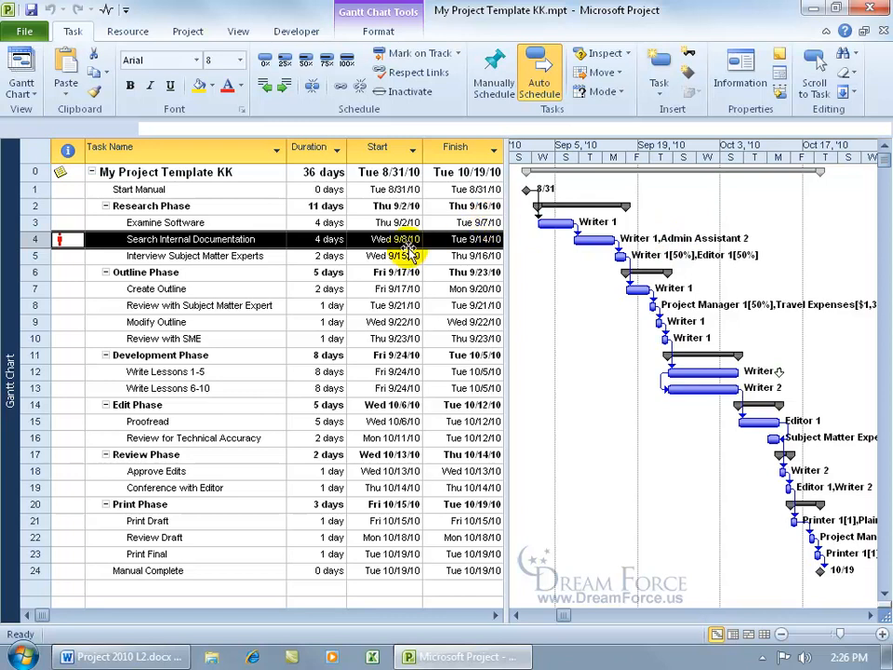
pyautogui.moveTo(575, 242)
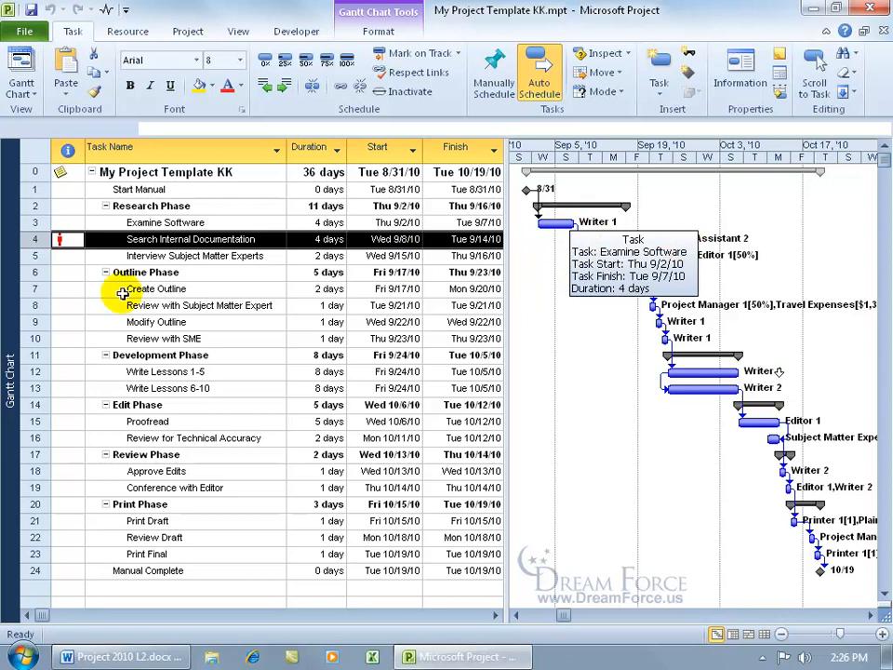
pyautogui.rightClick(13, 292)
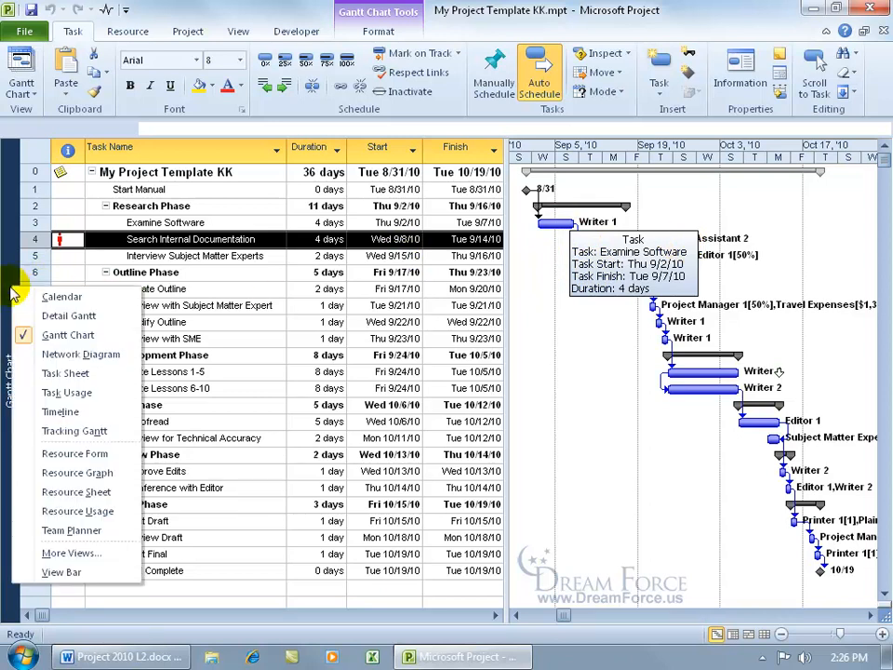
pyautogui.click(120, 492)
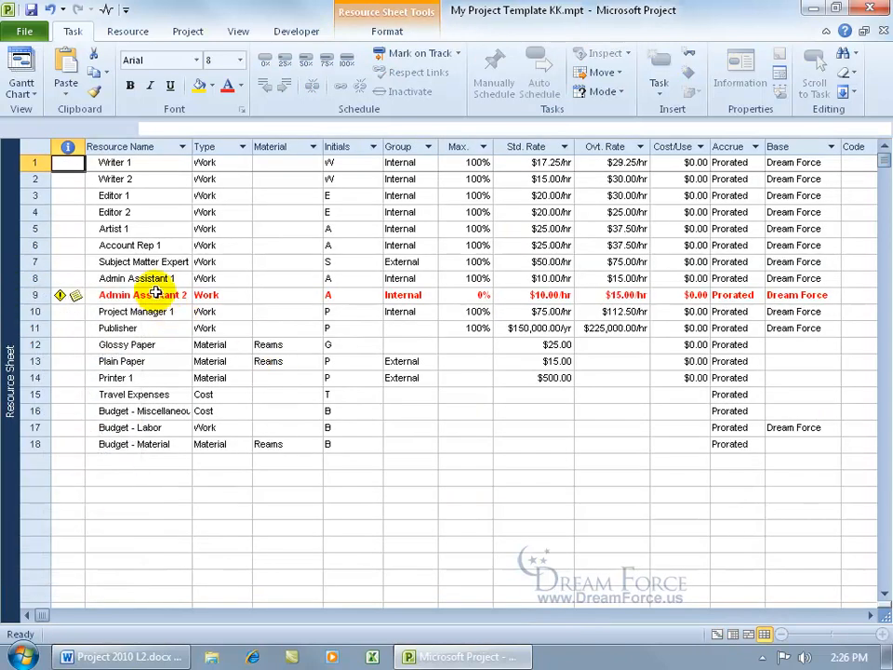
pyautogui.moveTo(77, 295)
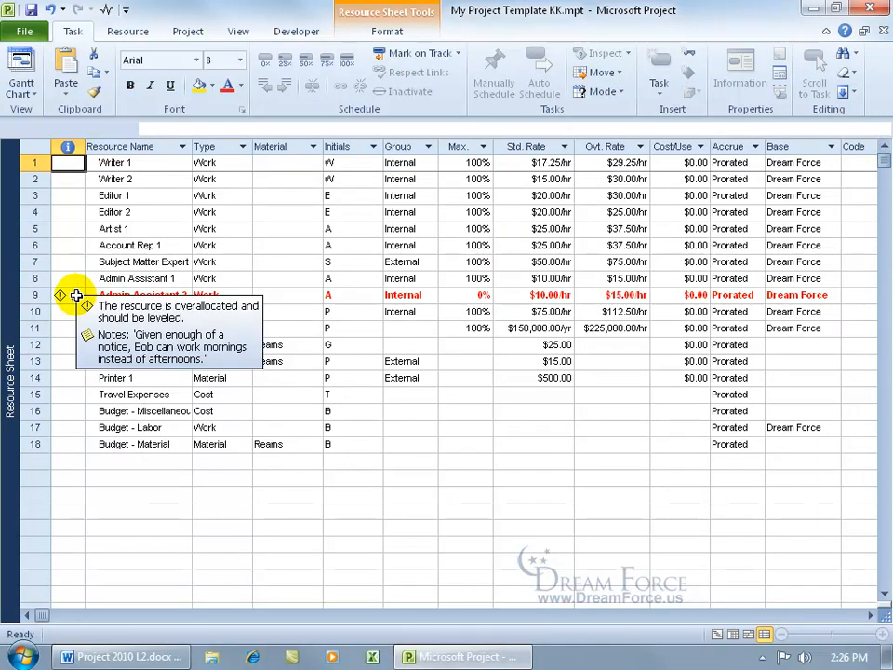
pyautogui.doubleClick(76, 295)
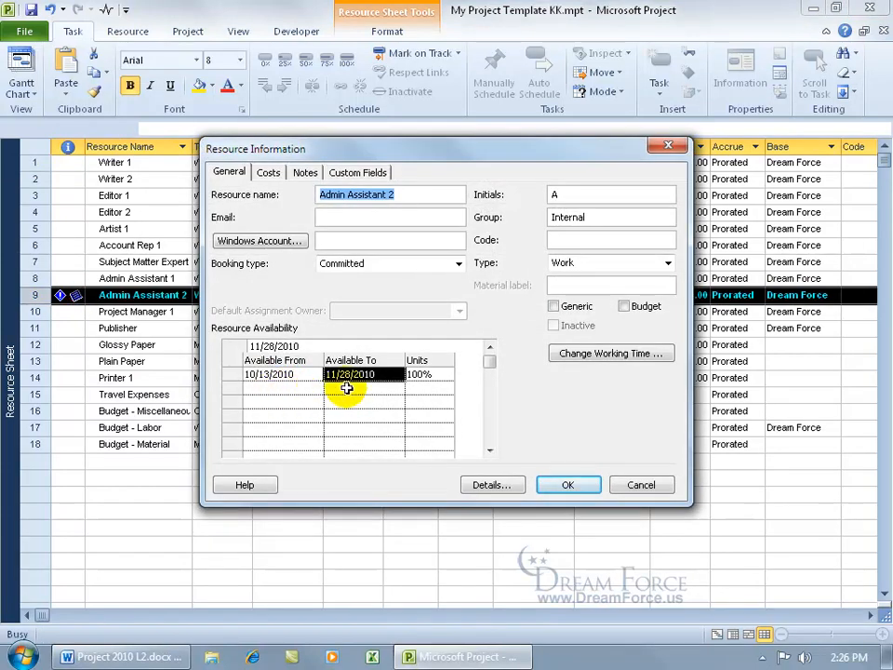
pyautogui.click(634, 487)
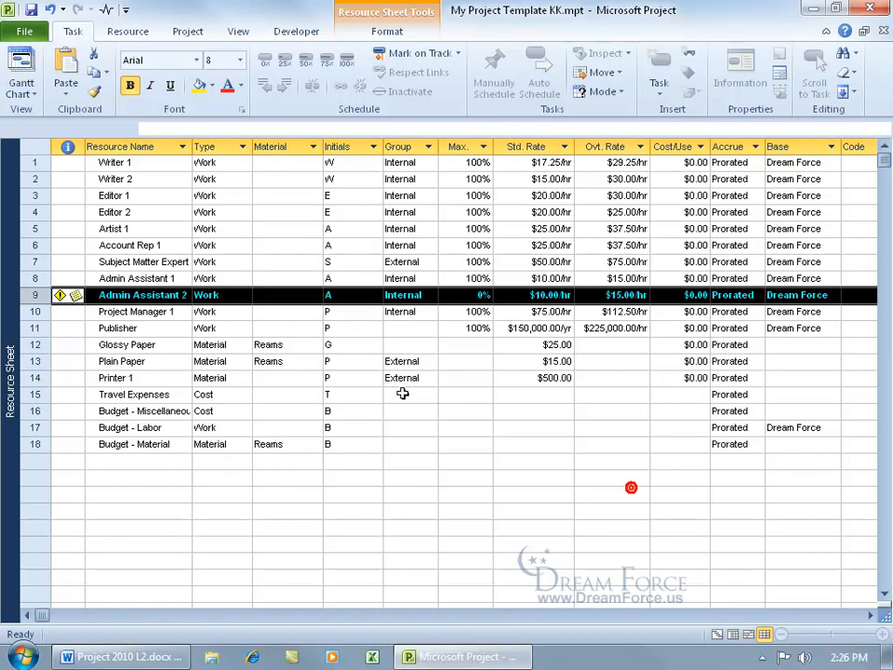
pyautogui.rightClick(11, 289)
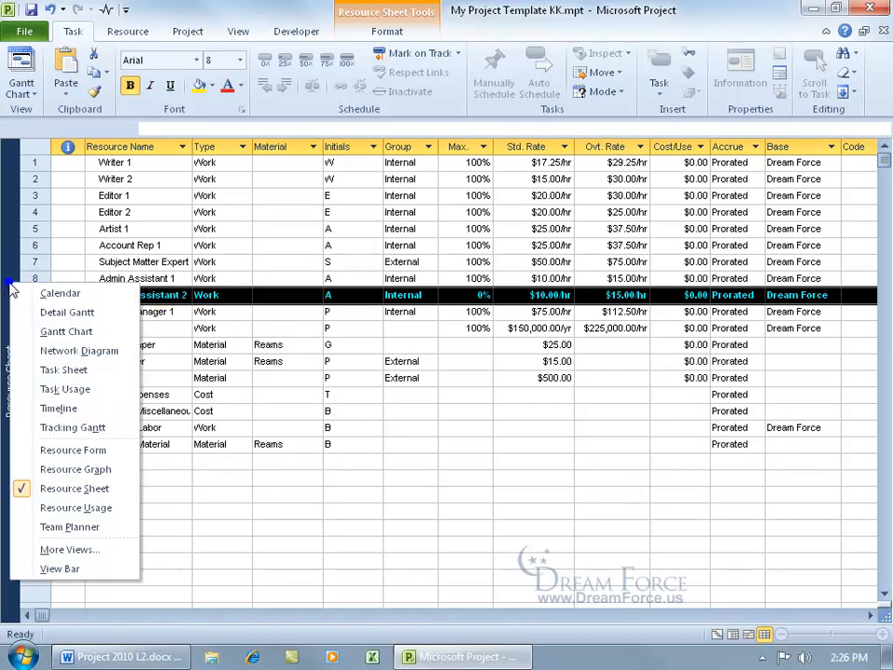
pyautogui.click(58, 332)
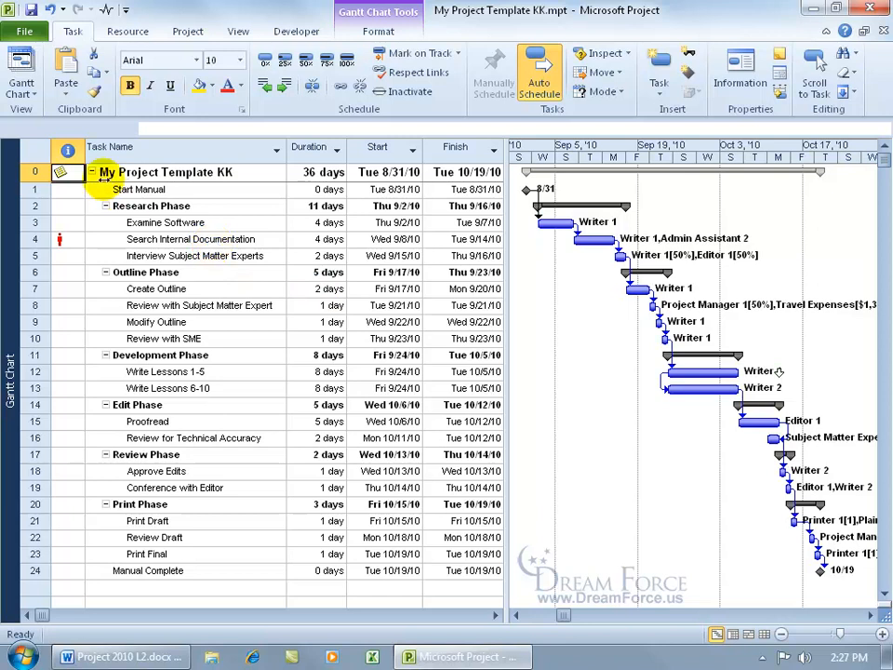
# Step: Remove Admin Assistant 2 from the resources assigned to Search Internal Documentation and save the template
pyautogui.click(131, 238)
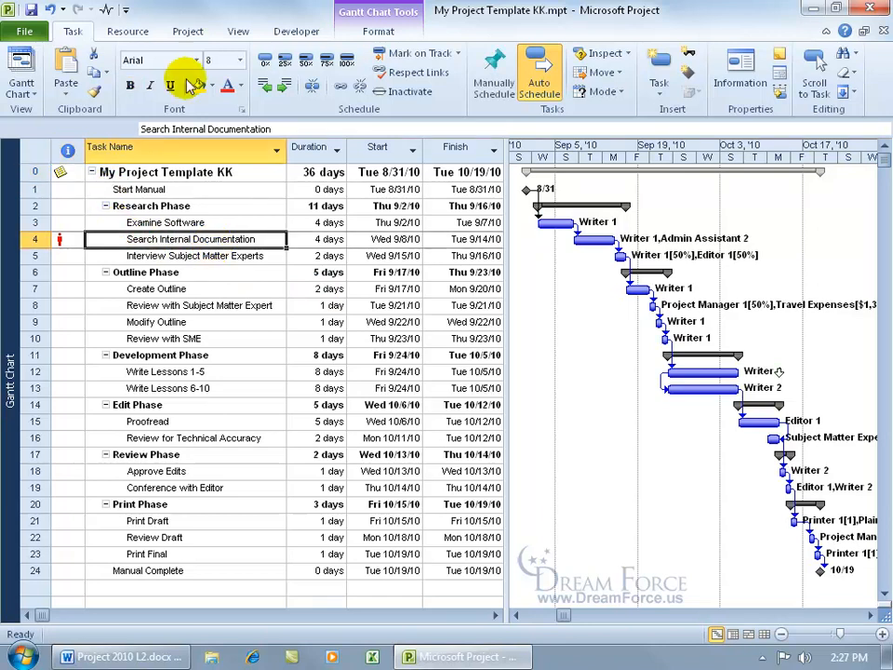
pyautogui.click(145, 34)
pyautogui.click(80, 74)
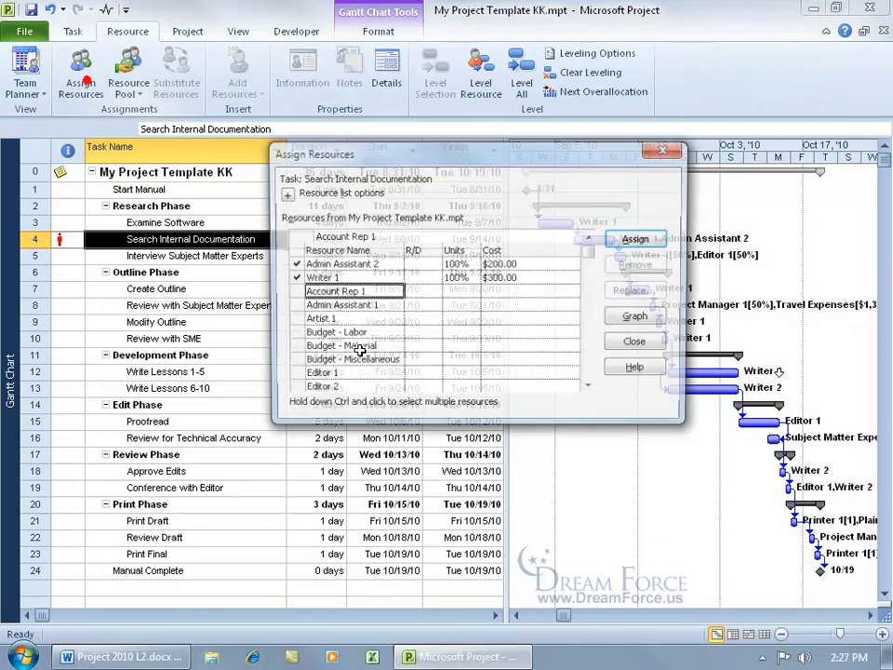
pyautogui.click(385, 268)
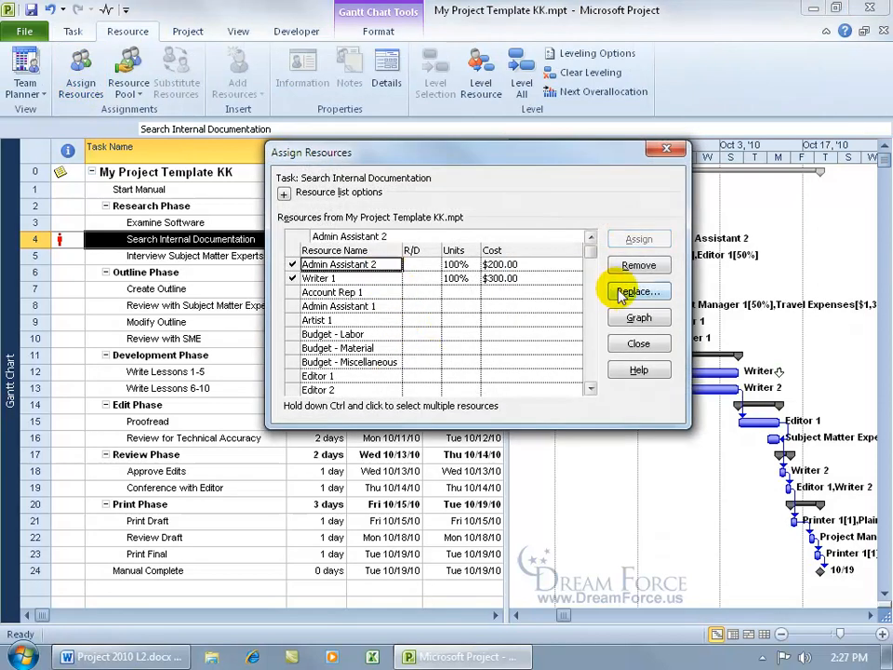
pyautogui.click(639, 265)
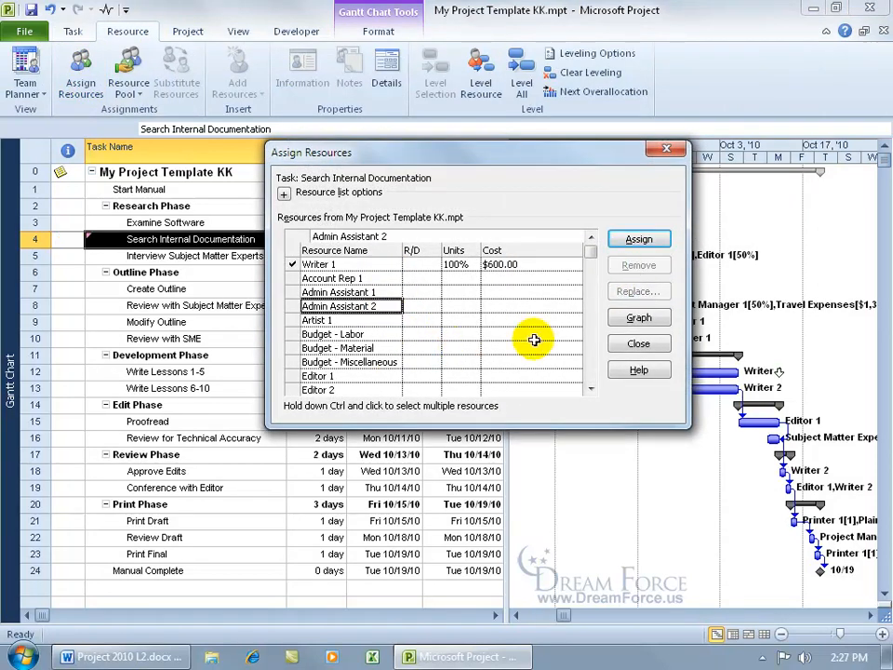
pyautogui.click(666, 149)
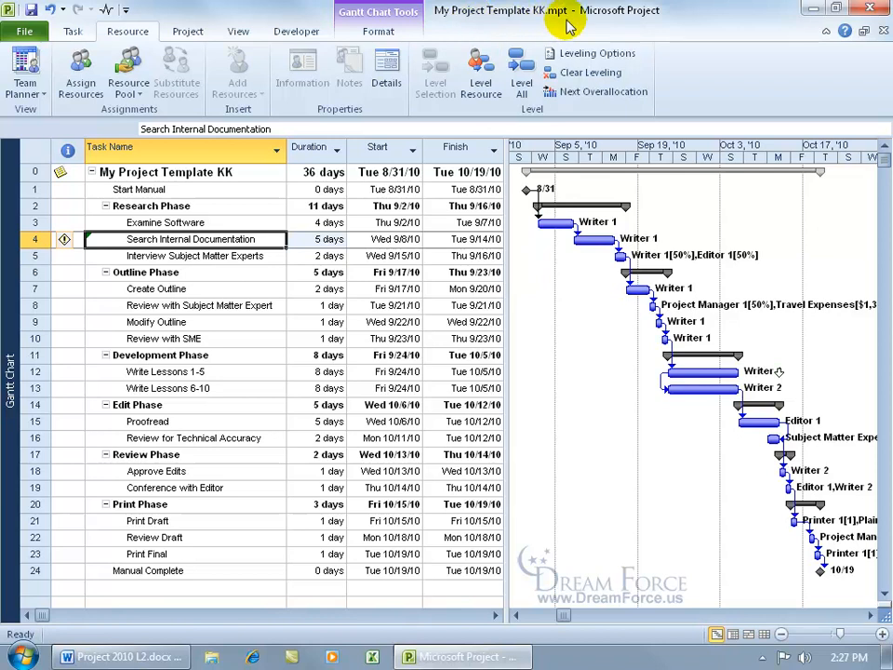
pyautogui.click(32, 12)
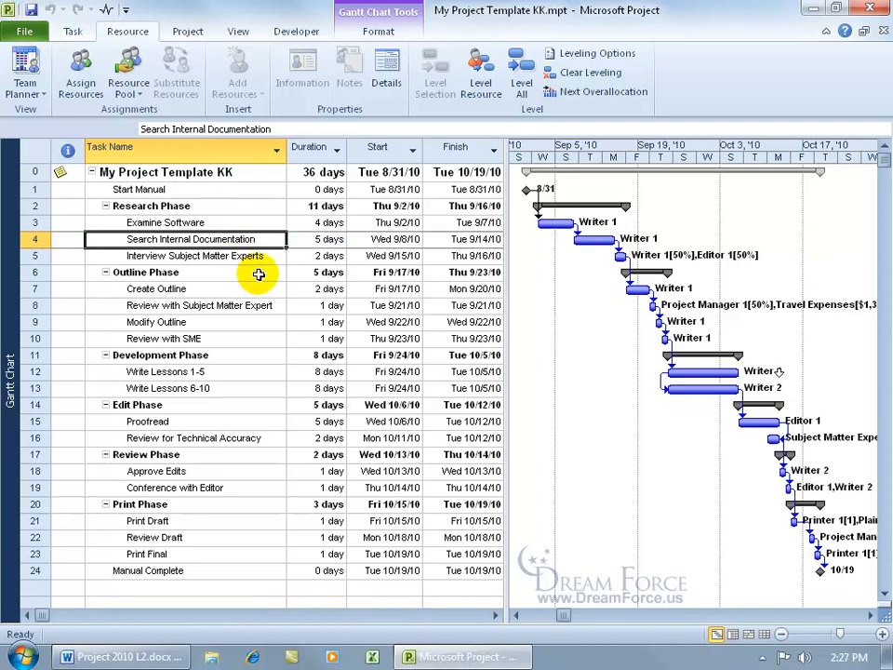
# Step: Save the file again as a Project Template (*.mpt), replacing the existing My Project Template KK.mpt
pyautogui.click(28, 32)
pyautogui.click(44, 82)
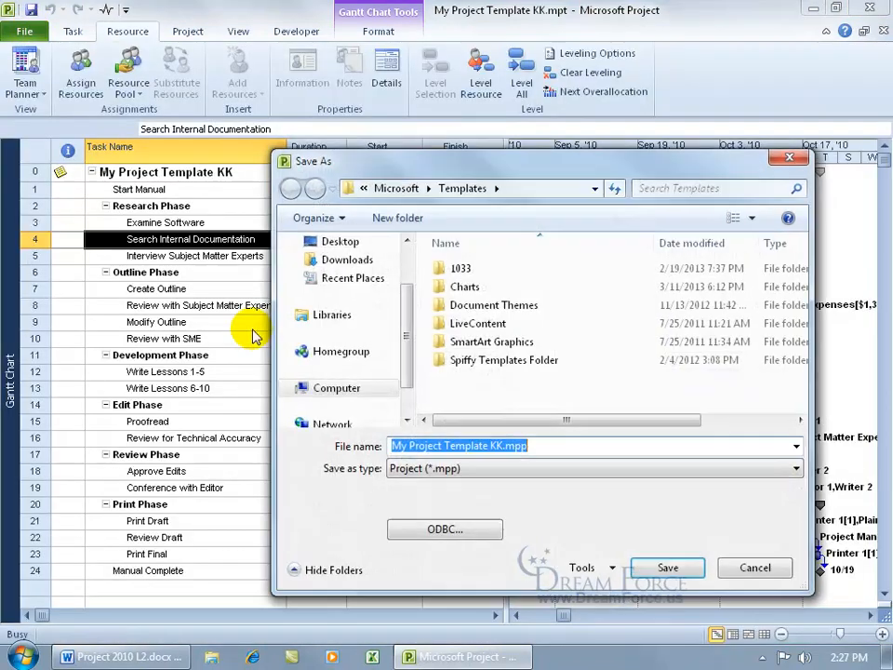
pyautogui.click(424, 466)
pyautogui.click(437, 525)
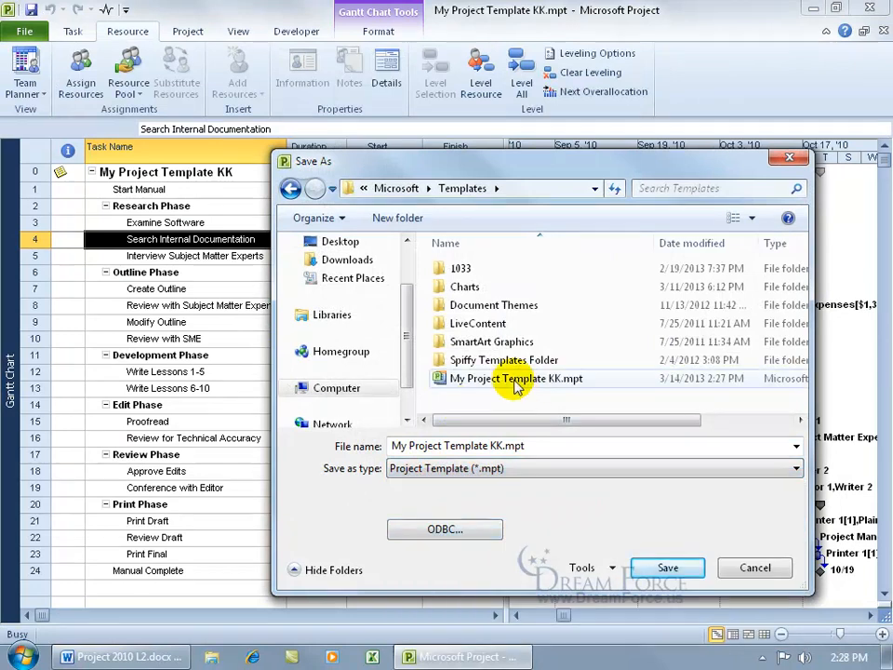
pyautogui.doubleClick(516, 386)
pyautogui.click(335, 333)
# Step: Exclude all baseline values, actual values and Project Server publishing information from the replacement template and complete the save
pyautogui.click(311, 306)
pyautogui.click(311, 323)
pyautogui.click(310, 373)
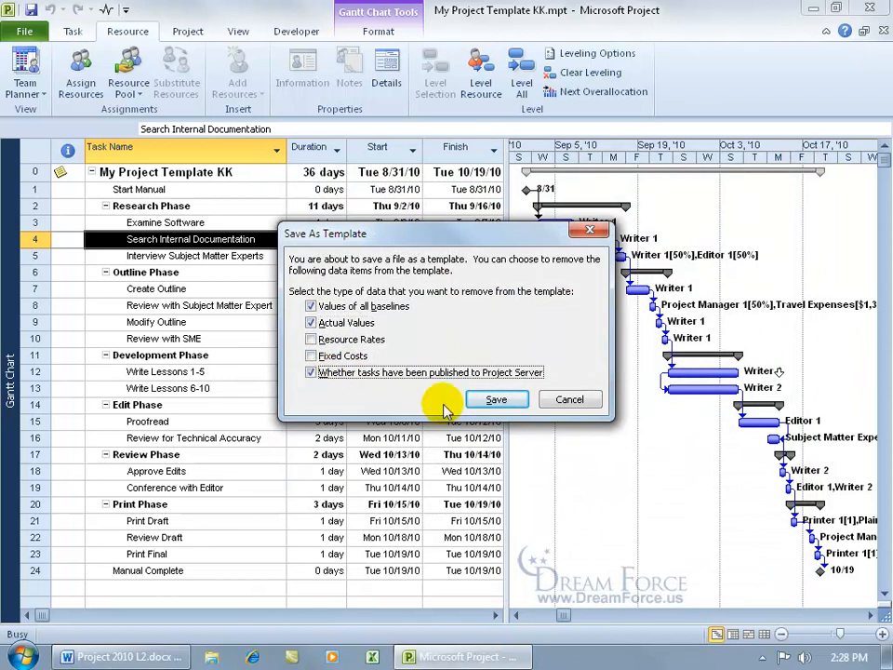
pyautogui.click(494, 400)
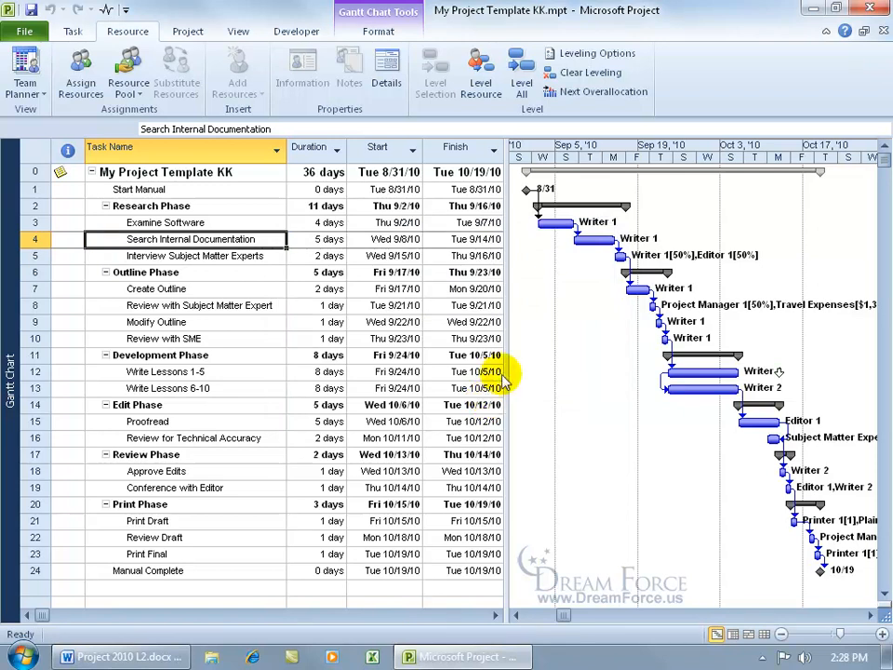
# Step: Close the template without saving changes and create a new project from the personal template My Project Template KK
pyautogui.click(881, 32)
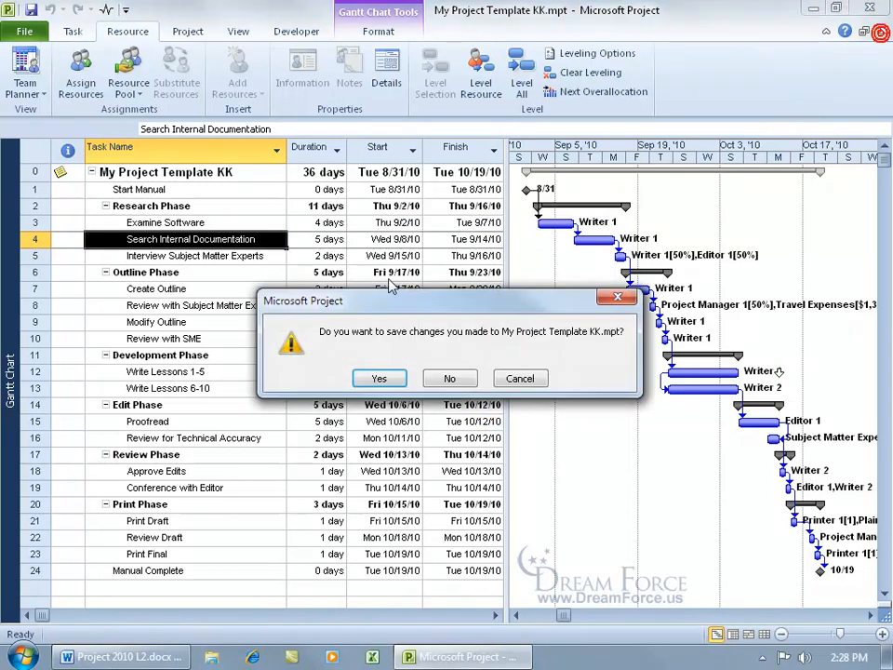
pyautogui.click(451, 378)
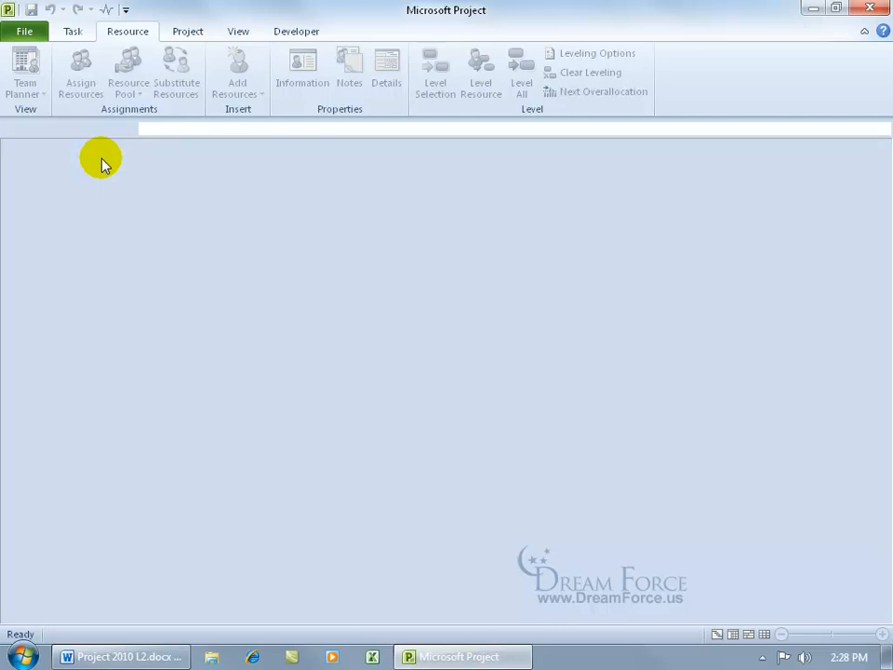
pyautogui.click(23, 30)
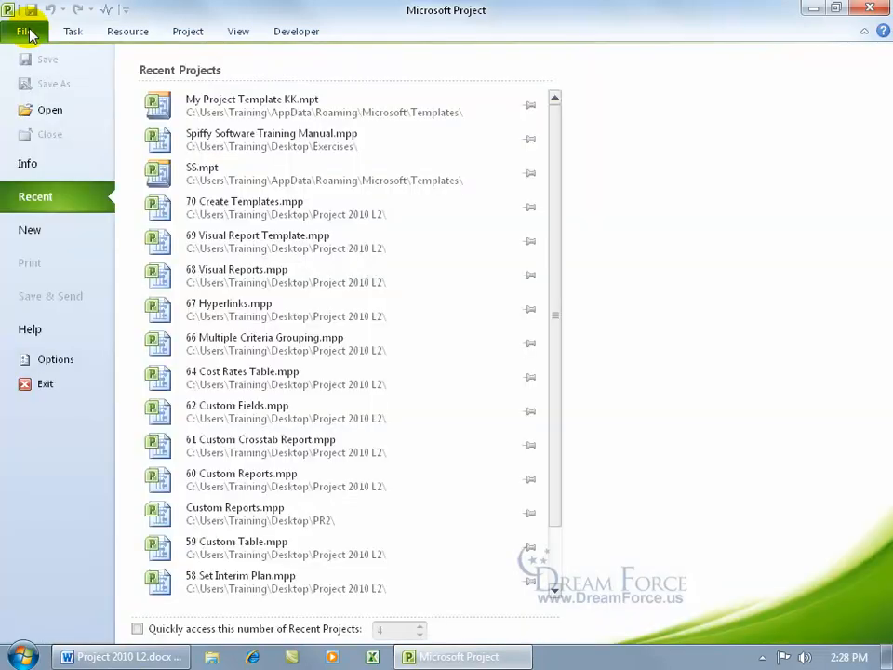
pyautogui.click(42, 230)
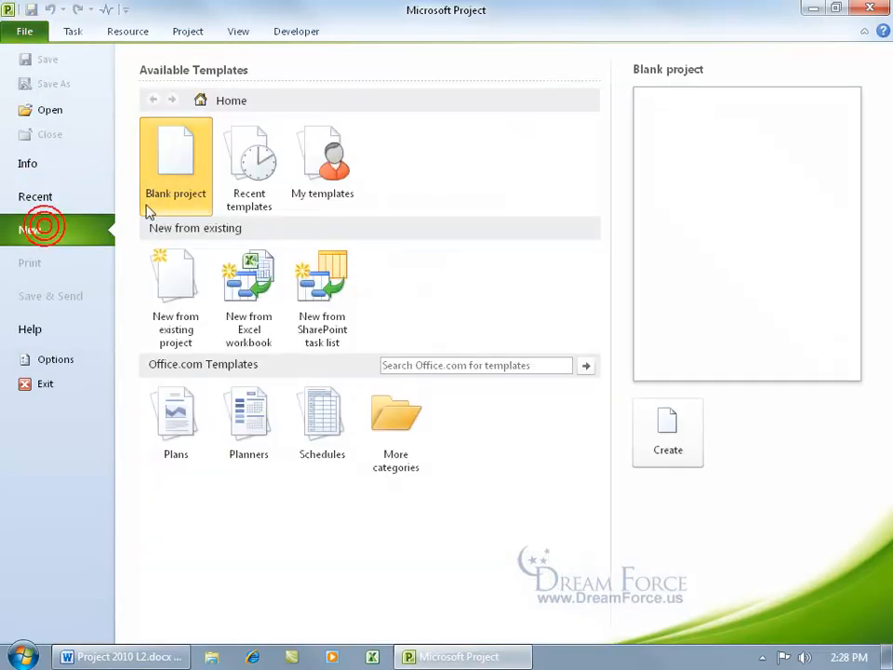
pyautogui.click(326, 183)
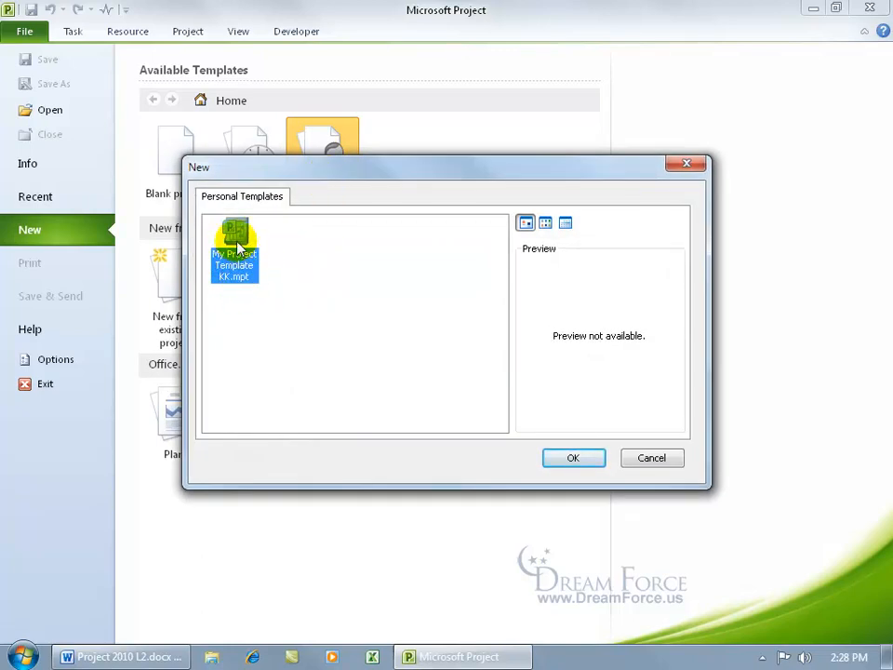
pyautogui.doubleClick(235, 240)
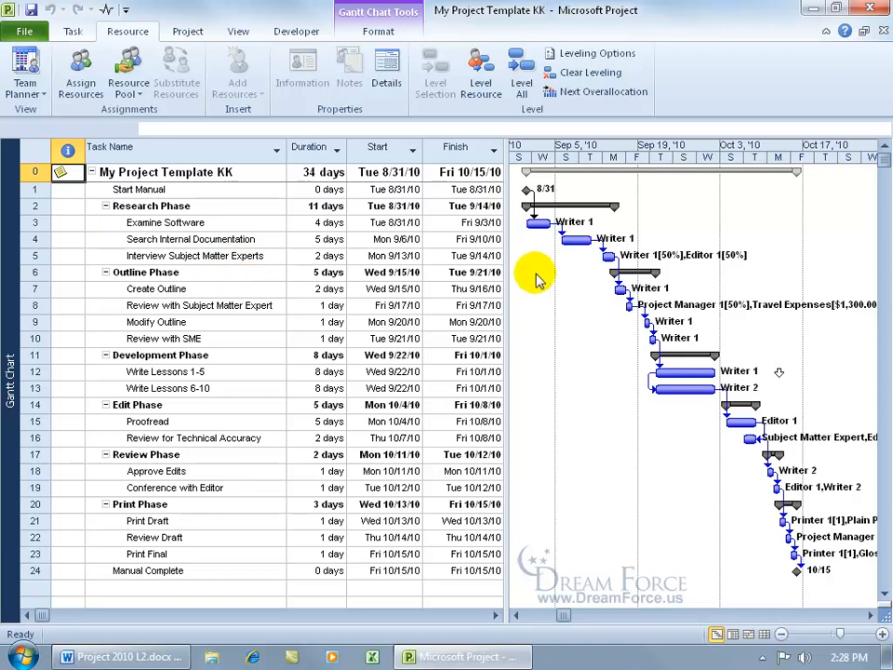
# Step: Rename the project summary task as Database Software Training Manual
pyautogui.click(166, 173)
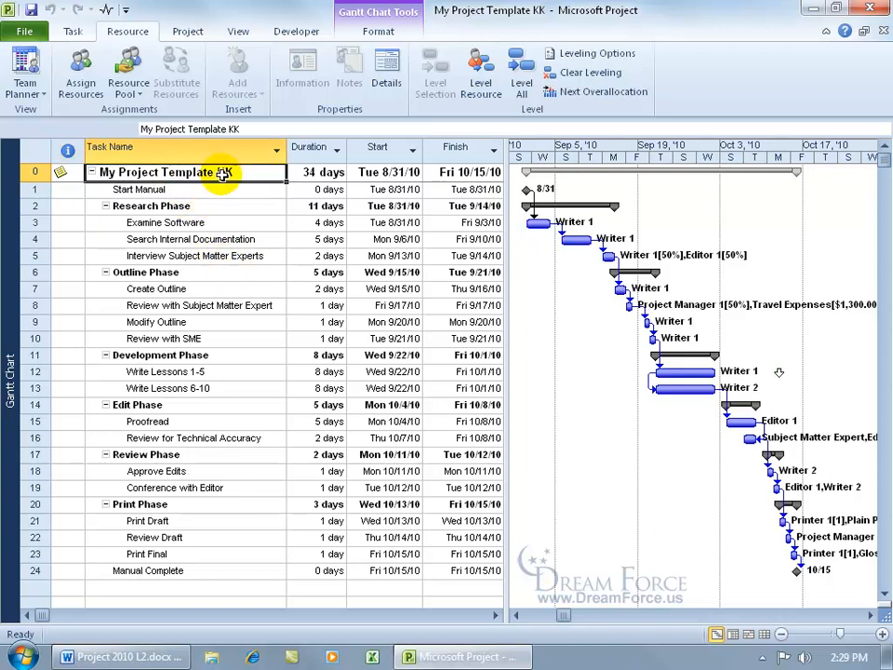
pyautogui.write('Database Software Training Manual')
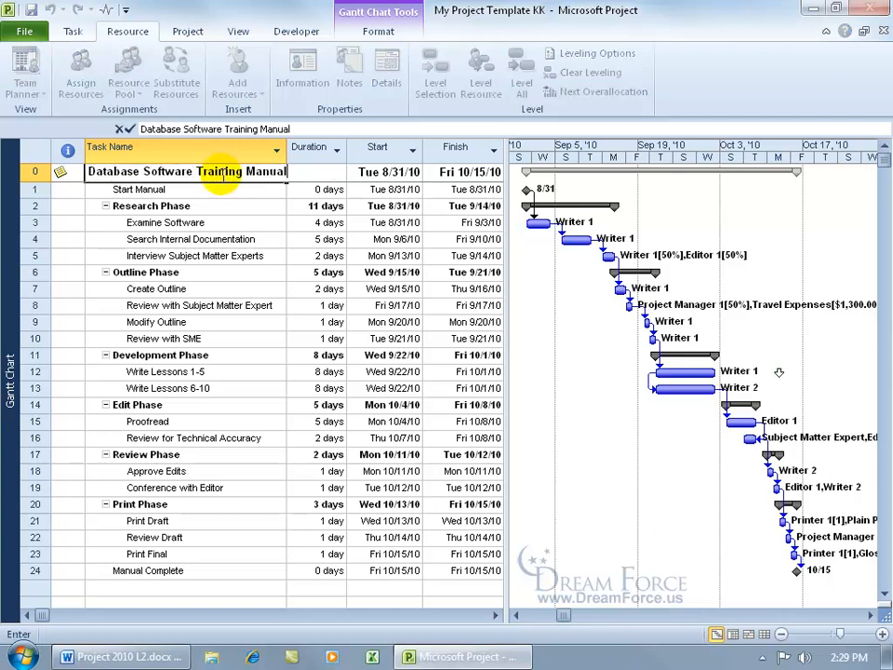
pyautogui.press('Return')
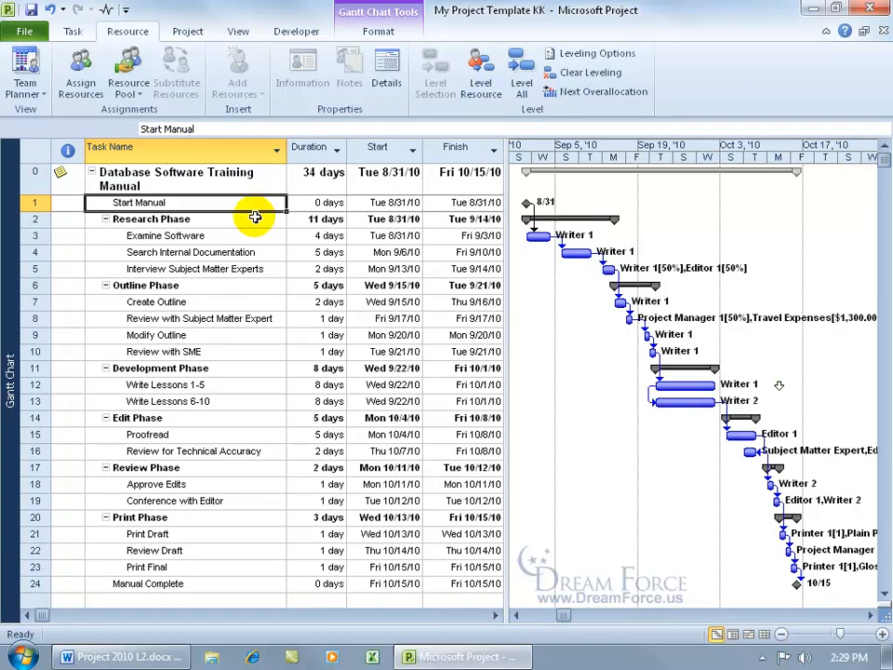
# Step: Save the new project on the Desktop as Database Project in Project (*.mpp) format and display its Resource Sheet
pyautogui.click(30, 9)
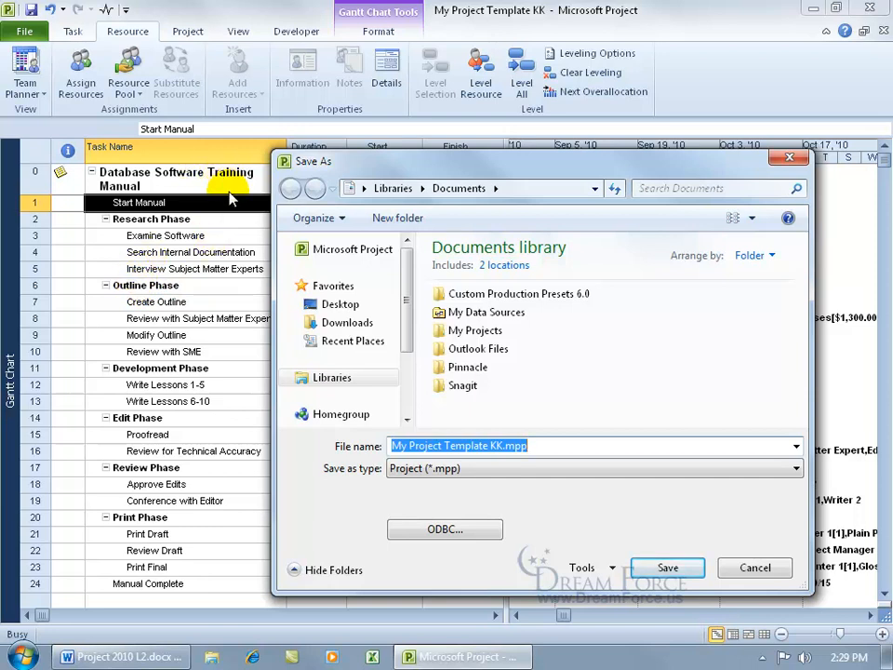
pyautogui.click(330, 307)
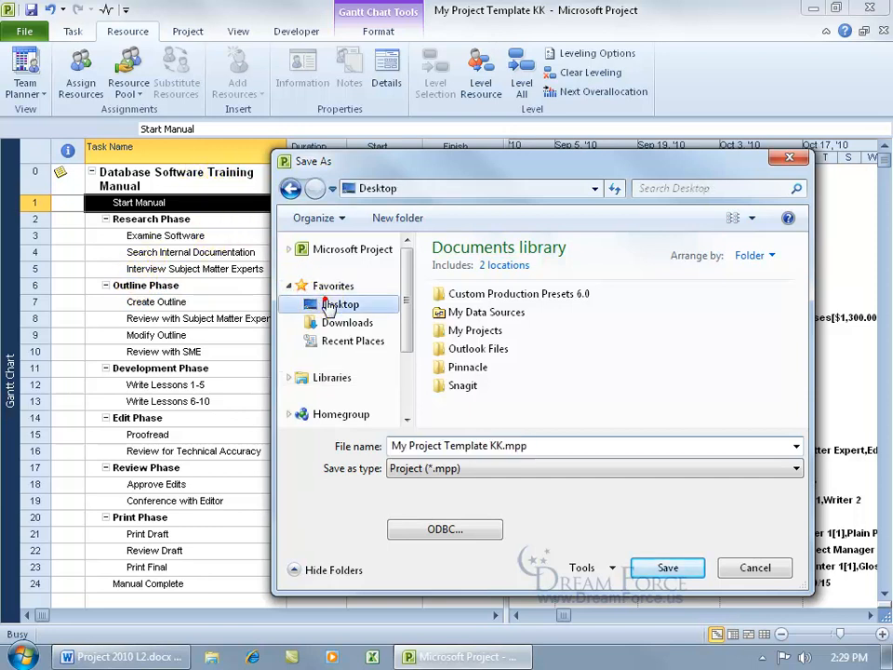
pyautogui.click(548, 448)
pyautogui.write('Database Project')
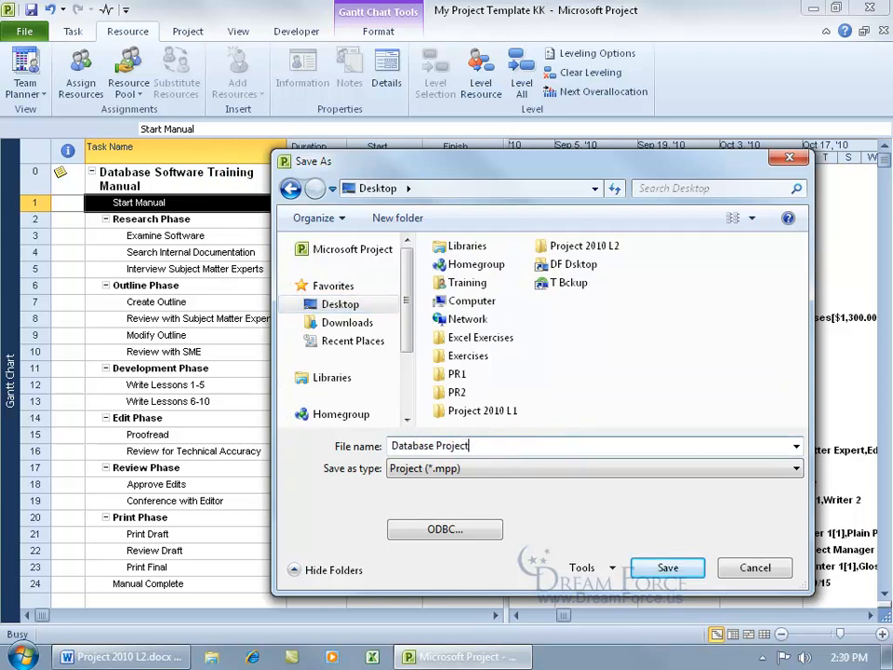
pyautogui.click(674, 569)
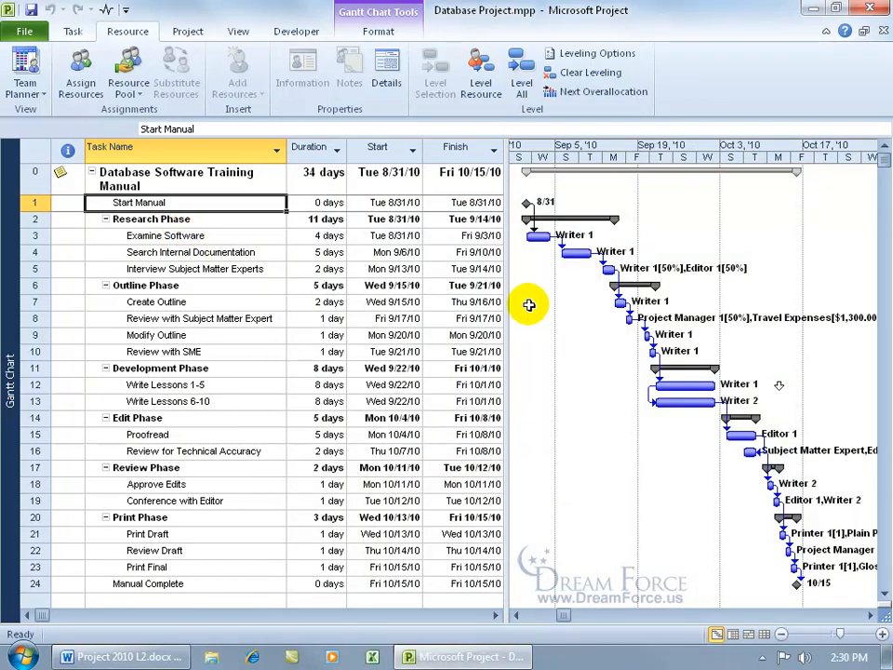
pyautogui.click(10, 369)
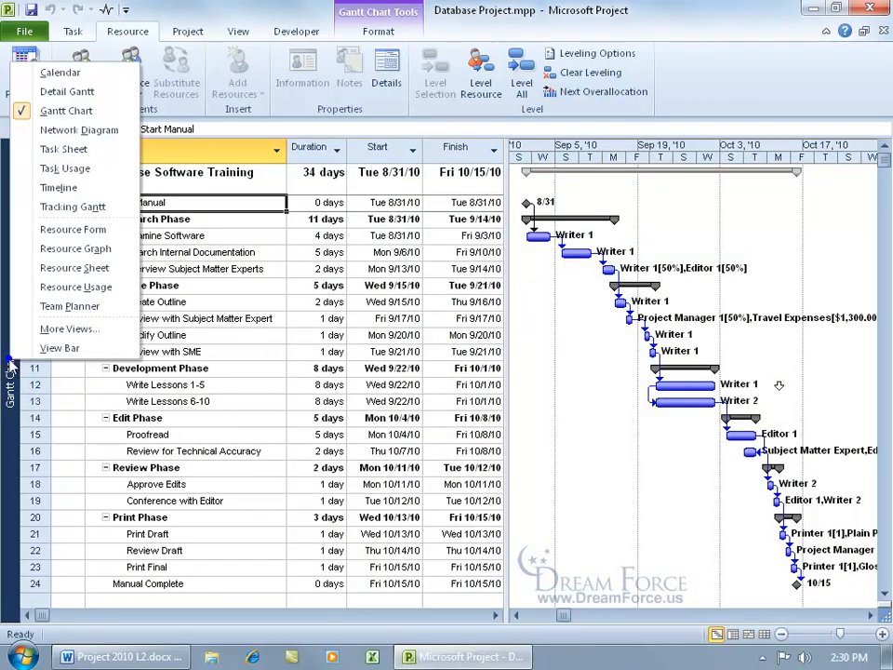
pyautogui.click(44, 268)
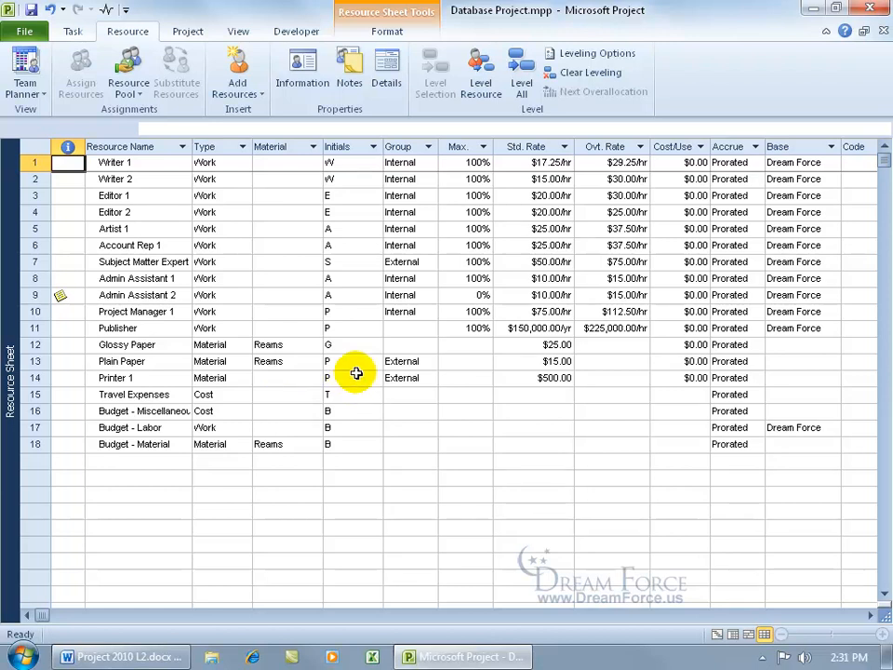
# Step: Delete My Project Template KK.mpt from the Templates folder while choosing the Project Template (*.mpt) file type for saving
pyautogui.click(26, 30)
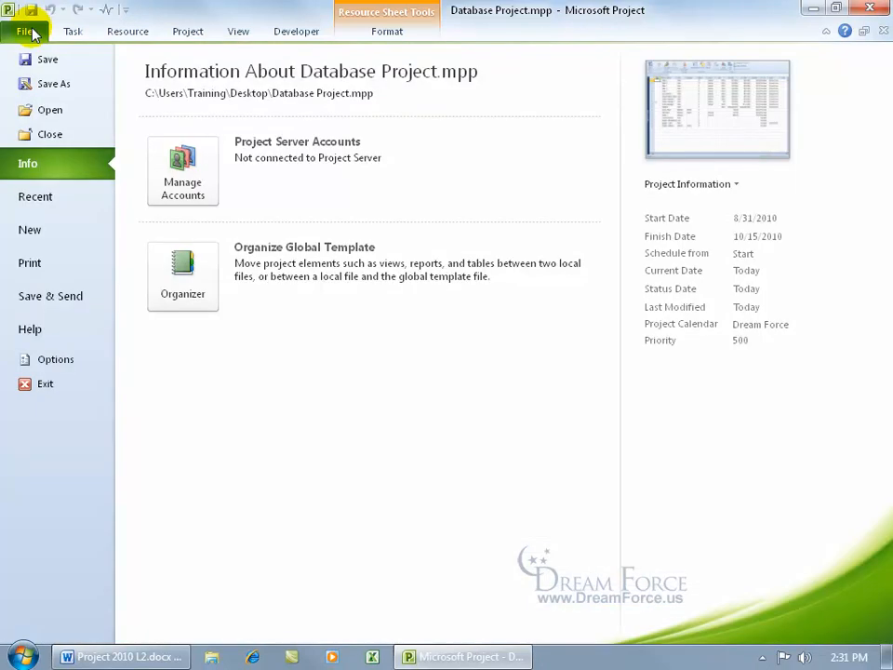
pyautogui.click(51, 82)
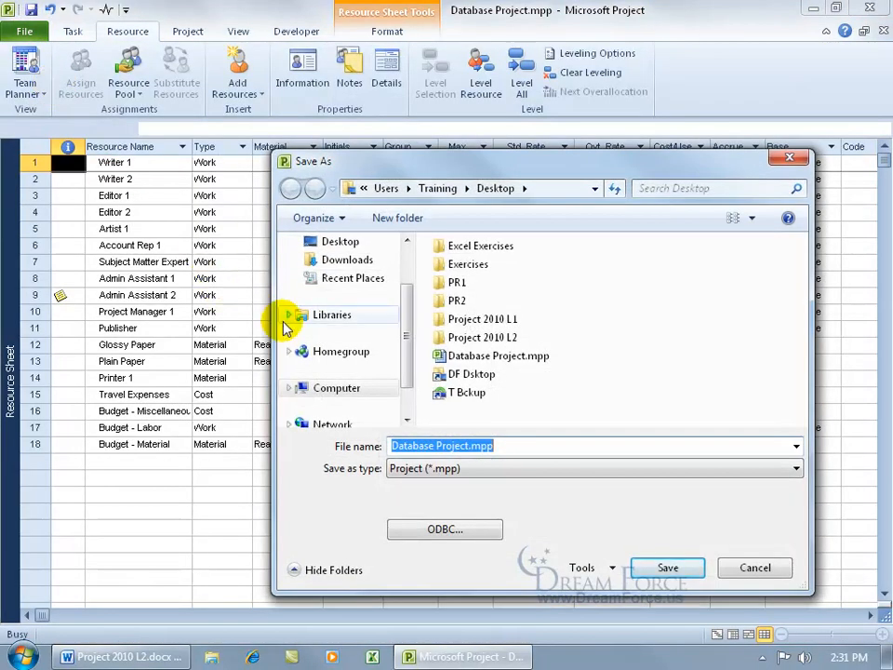
pyautogui.click(428, 468)
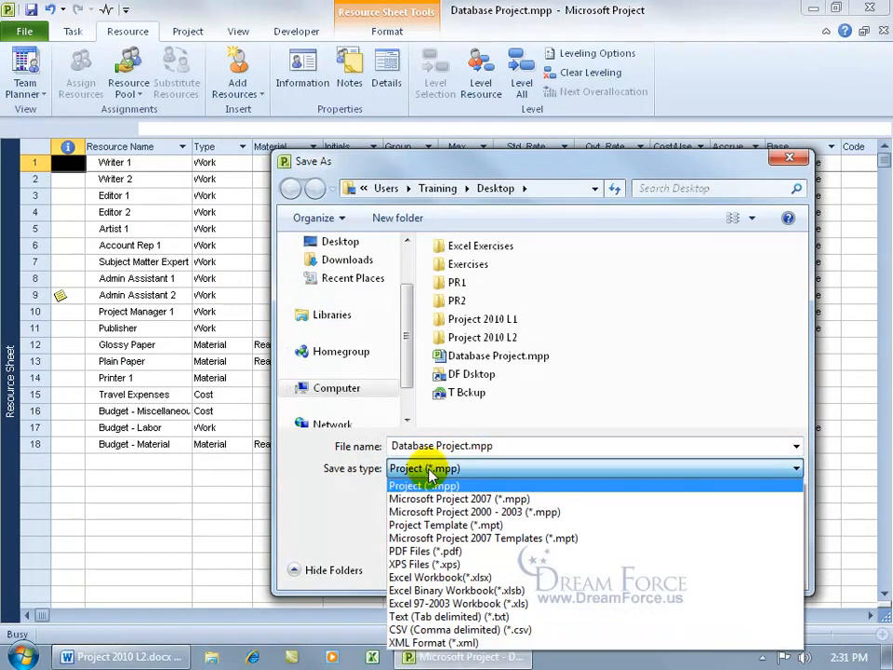
pyautogui.click(449, 525)
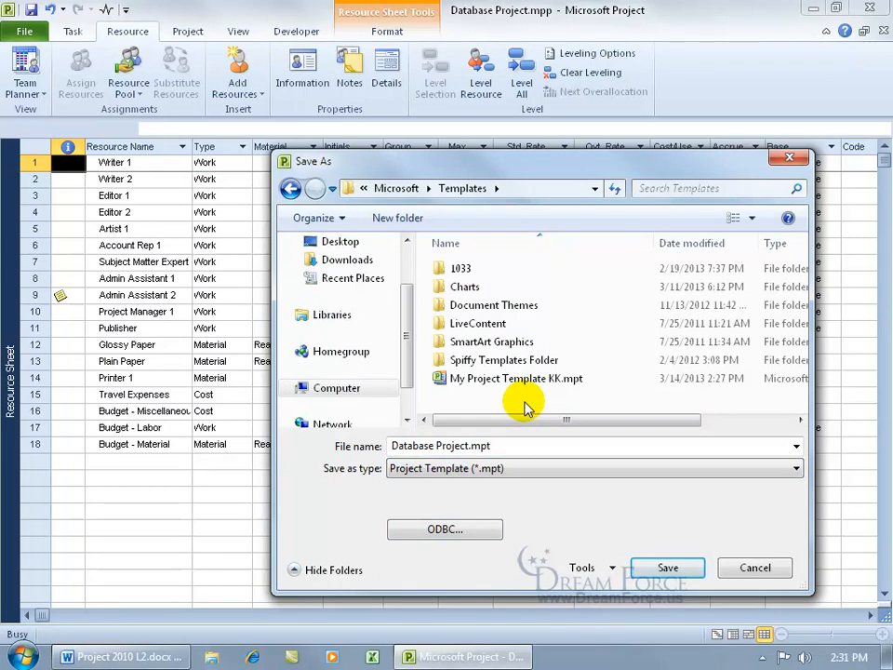
pyautogui.click(494, 382)
pyautogui.rightClick(498, 382)
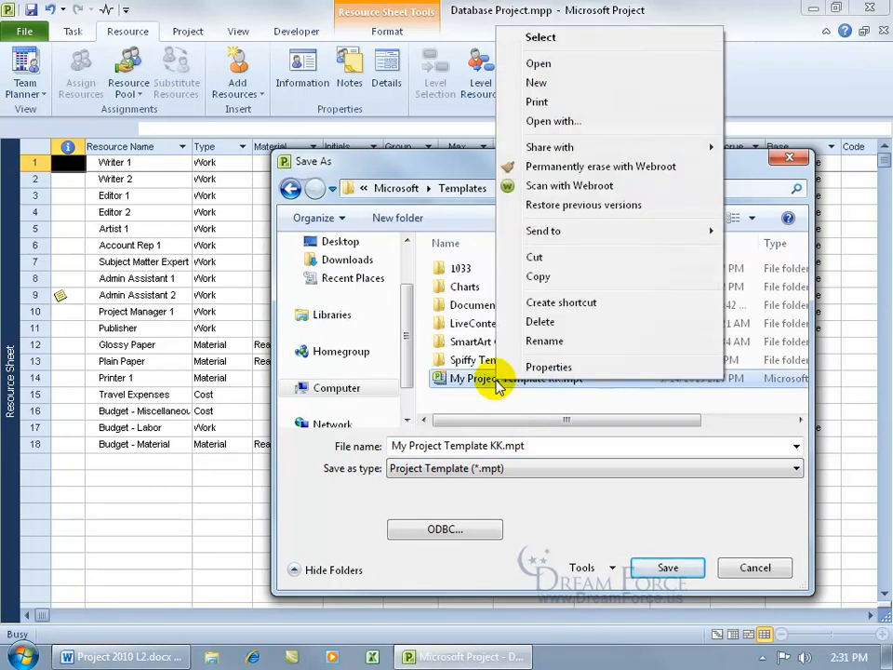
pyautogui.click(540, 322)
pyautogui.click(522, 343)
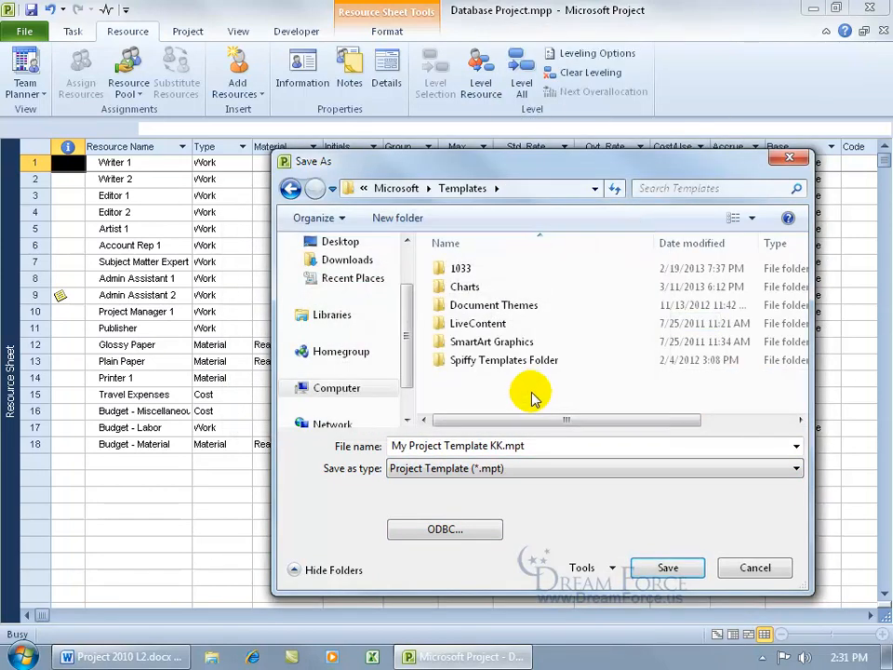
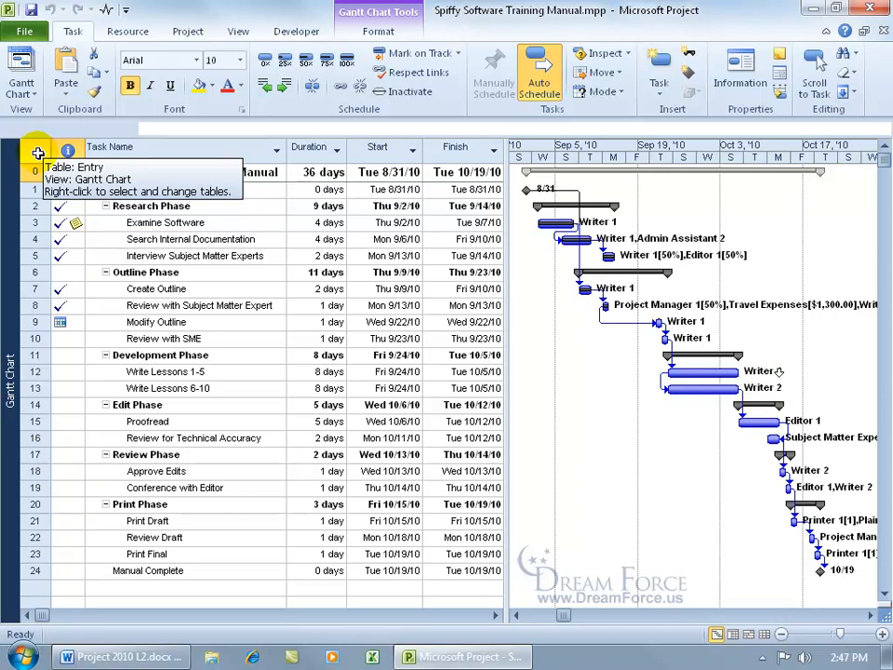
# Step: Apply the Entry table to the Spiffy Software Training Manual Gantt Chart and select the Outline Phase task
pyautogui.rightClick(37, 153)
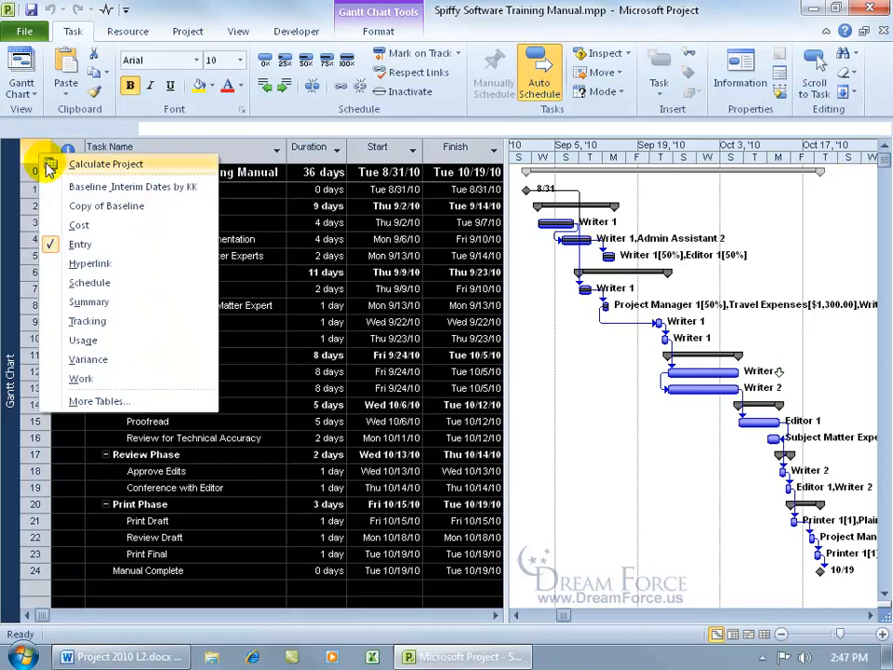
pyautogui.click(95, 246)
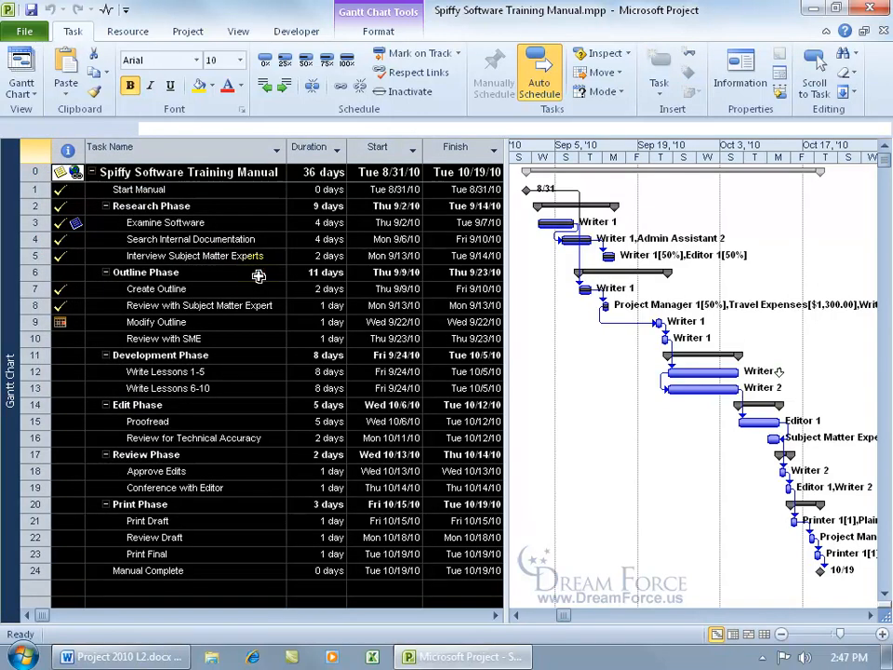
pyautogui.click(260, 272)
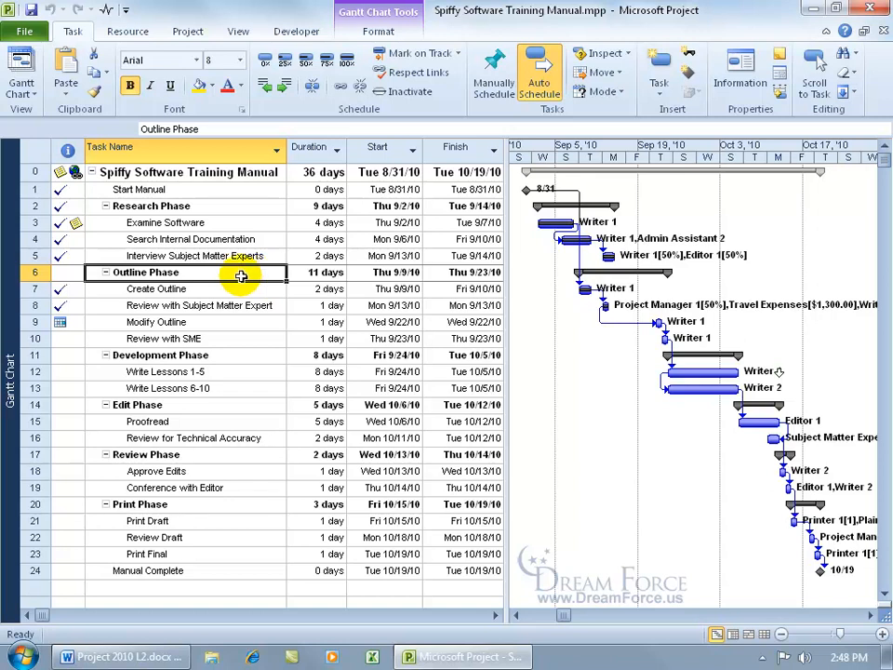
# Step: Define a new single view named My Spiffy Task Progress Sheet
pyautogui.click(239, 34)
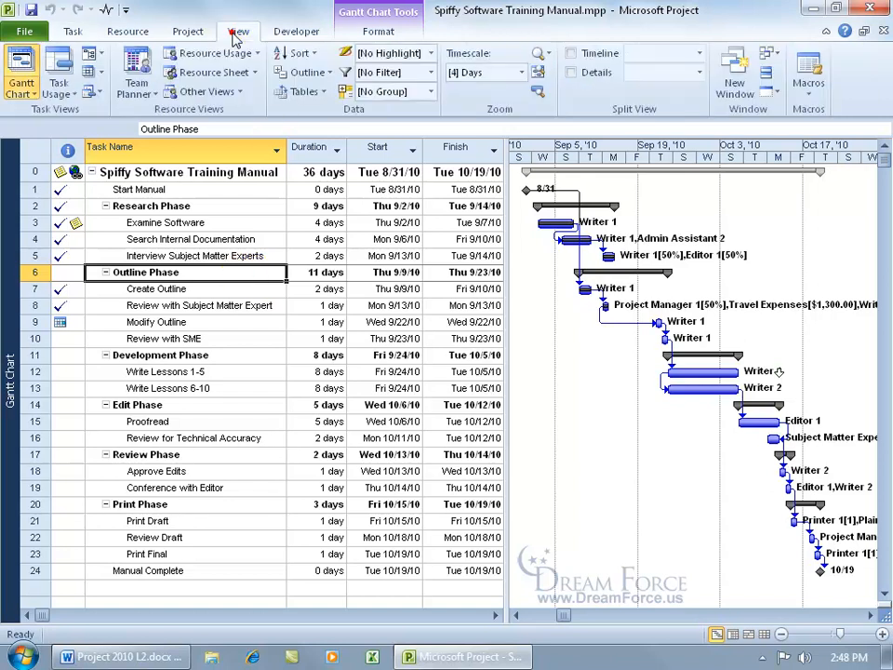
pyautogui.click(237, 92)
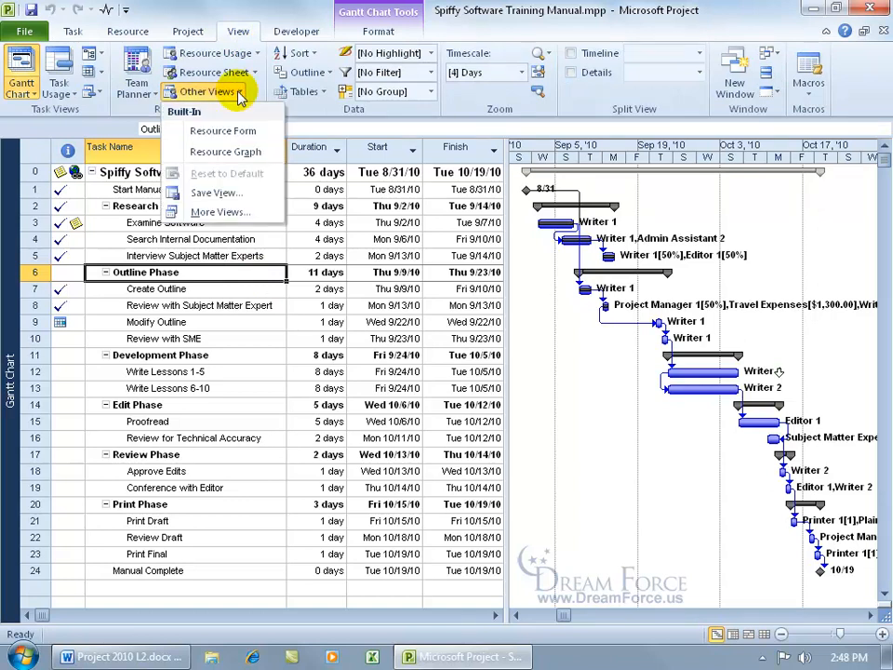
pyautogui.click(242, 212)
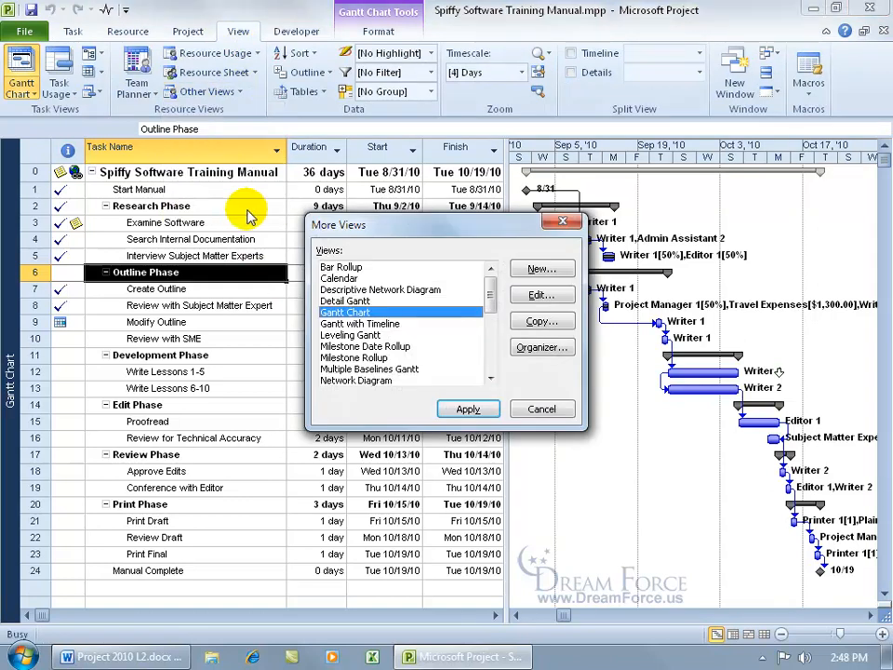
pyautogui.click(539, 269)
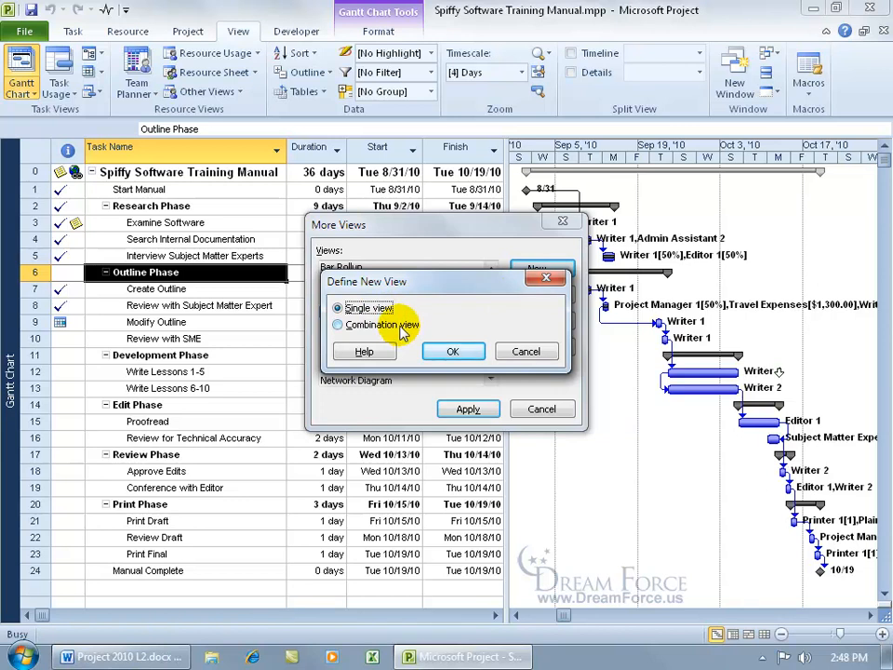
pyautogui.click(453, 351)
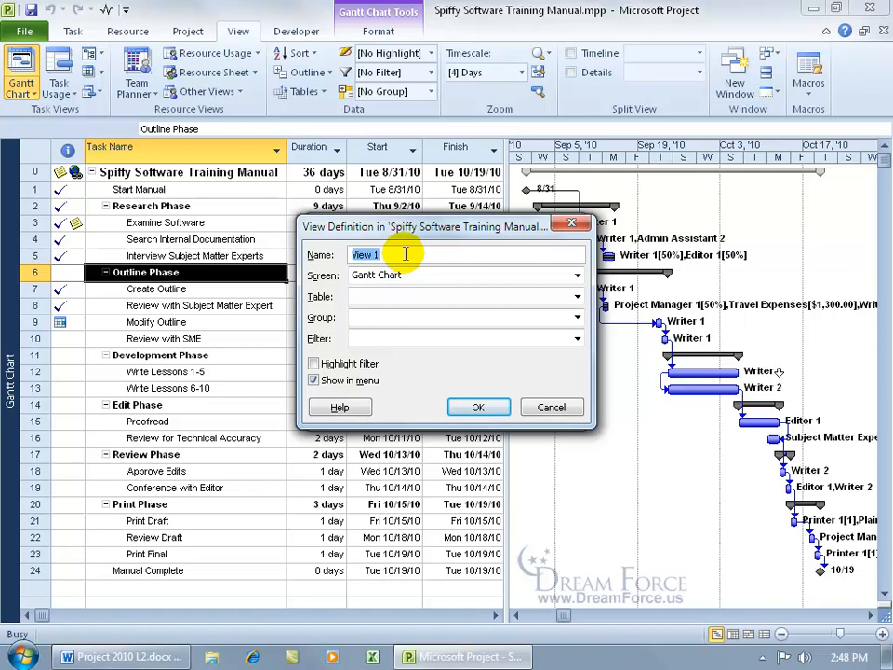
pyautogui.write('My Spiffy Task Progress Sheet')
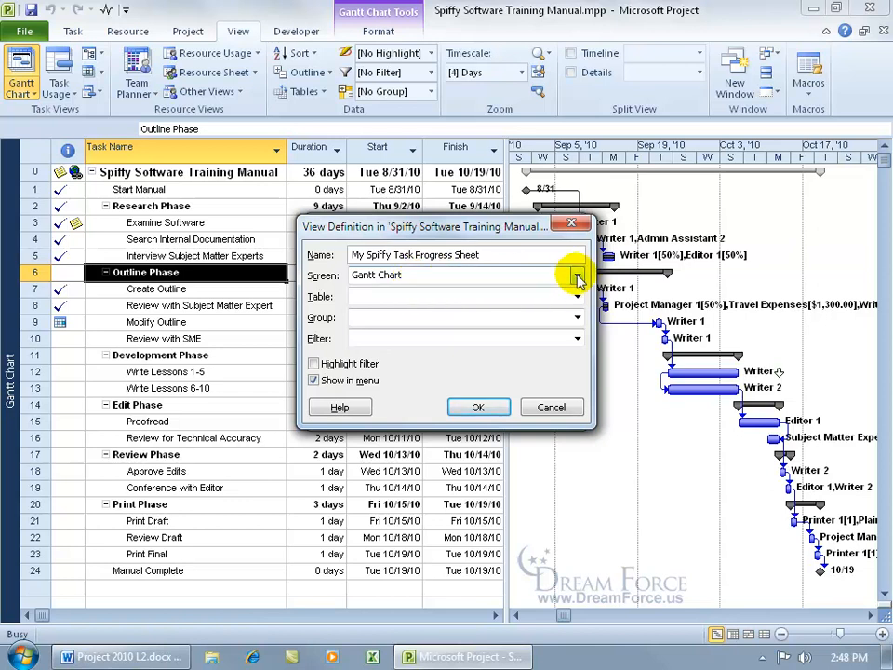
# Step: Set the new view's screen to Task Sheet, table to Tracking, group to No Group and filter to All Tasks
pyautogui.click(577, 277)
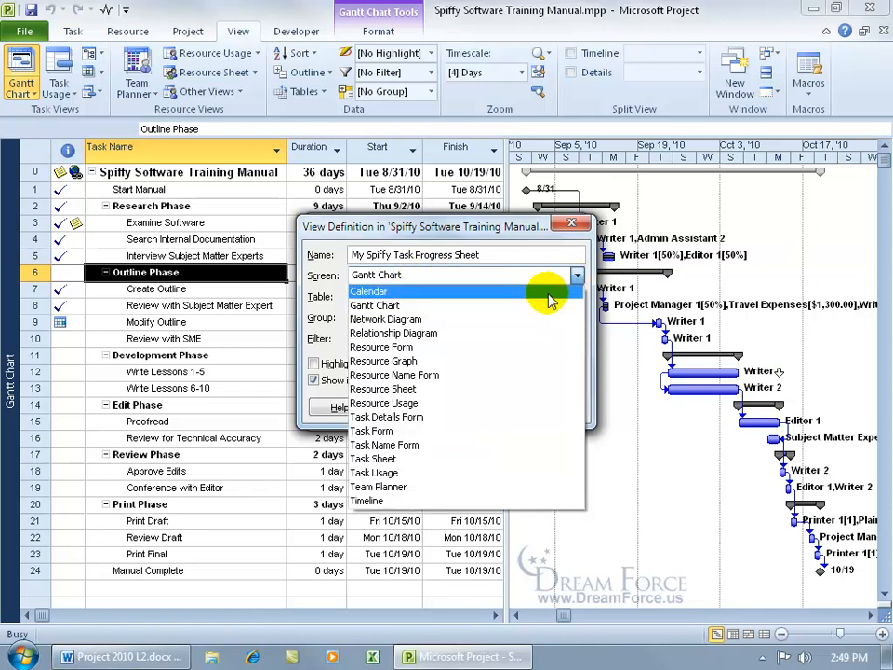
pyautogui.click(423, 459)
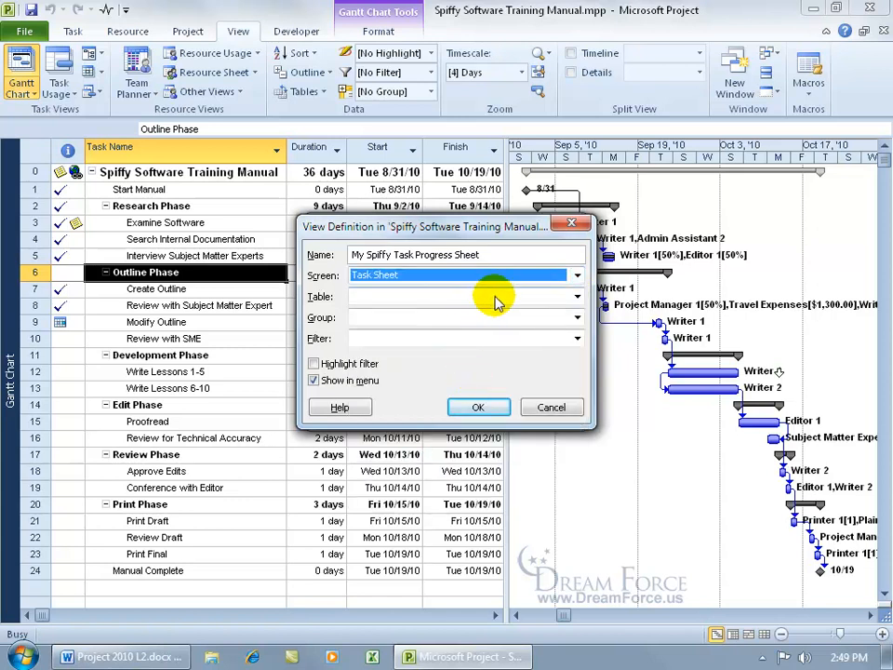
pyautogui.click(577, 296)
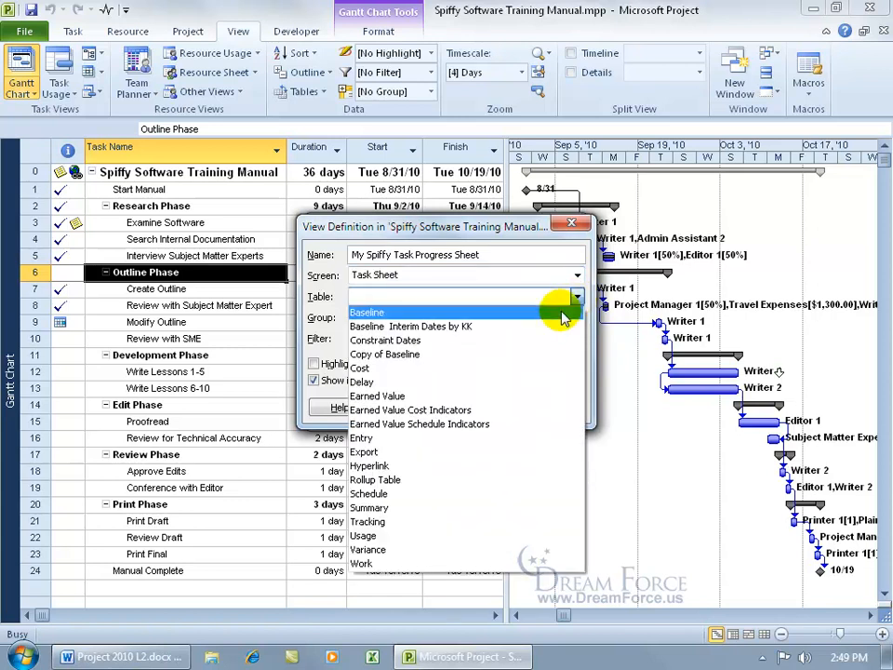
pyautogui.click(438, 522)
pyautogui.click(577, 319)
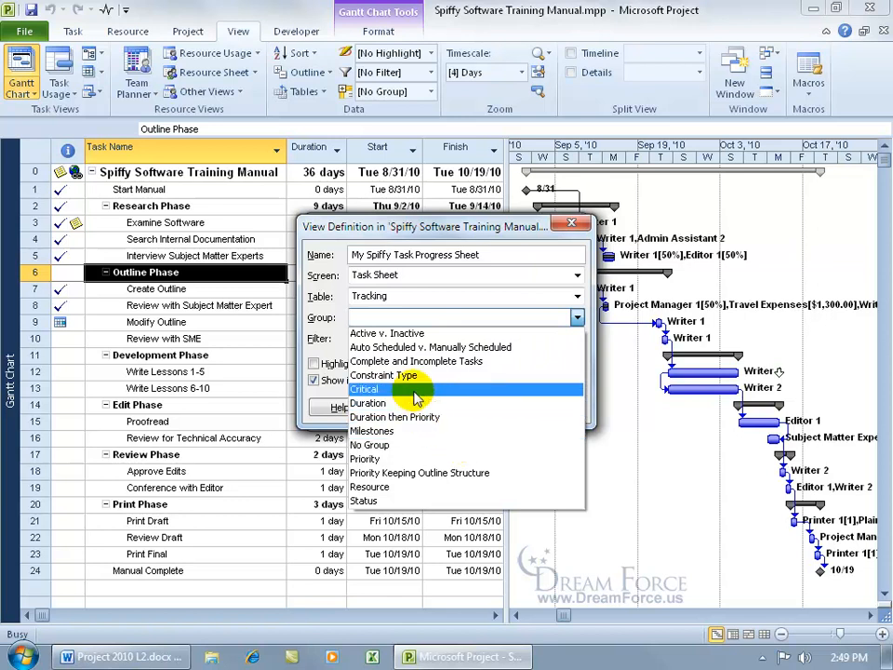
pyautogui.click(396, 443)
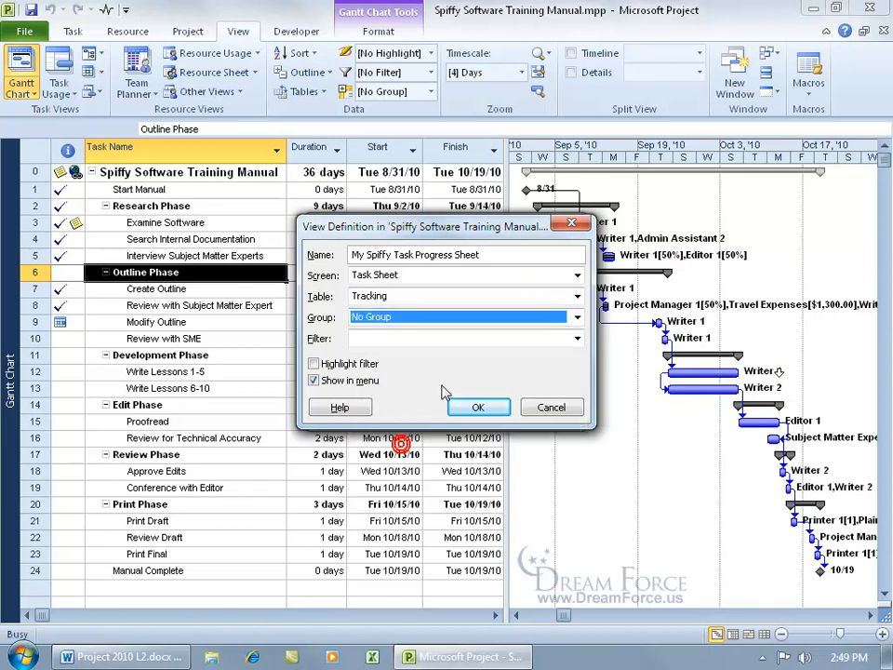
pyautogui.click(577, 341)
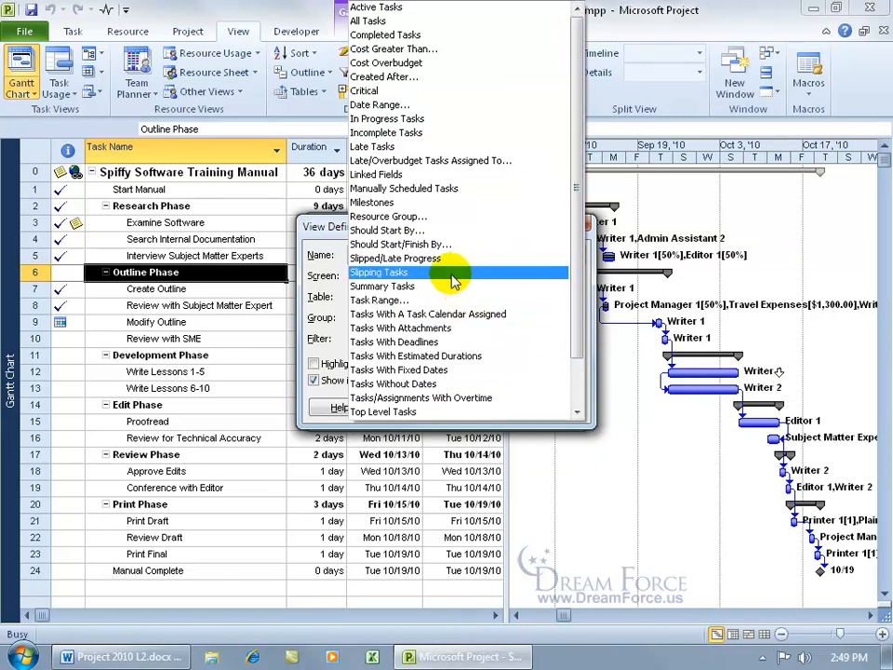
pyautogui.click(372, 20)
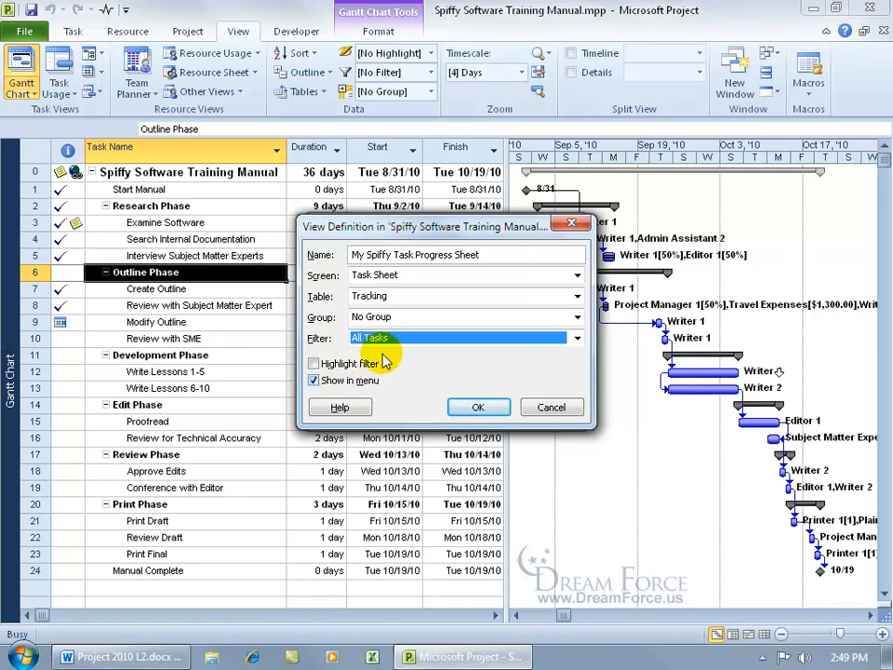
# Step: Rename the view as My Spiffy Task Progress Sheet by KK, save its definition and apply it to the project
pyautogui.click(485, 255)
pyautogui.write('by KK')
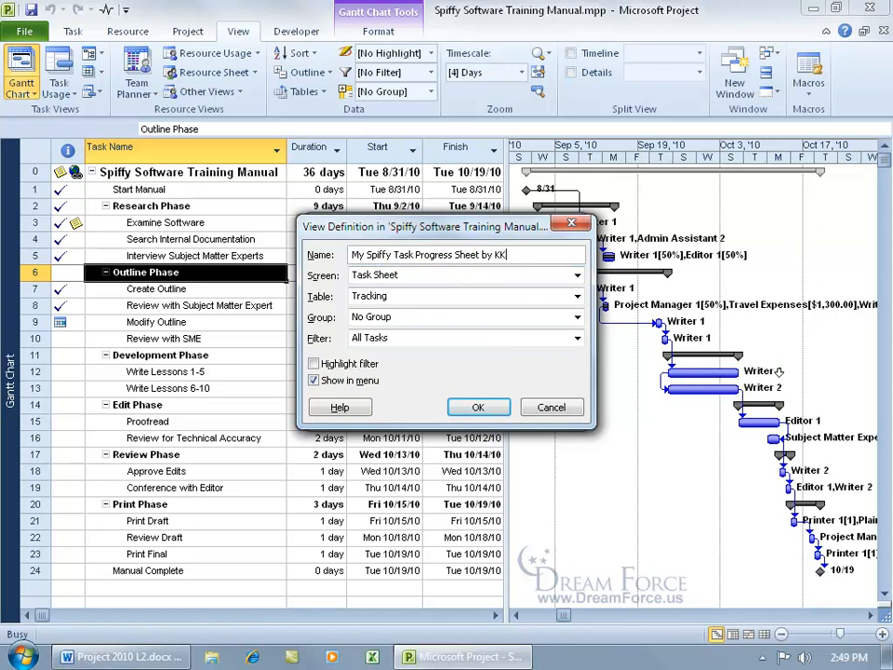
pyautogui.click(478, 406)
pyautogui.click(469, 409)
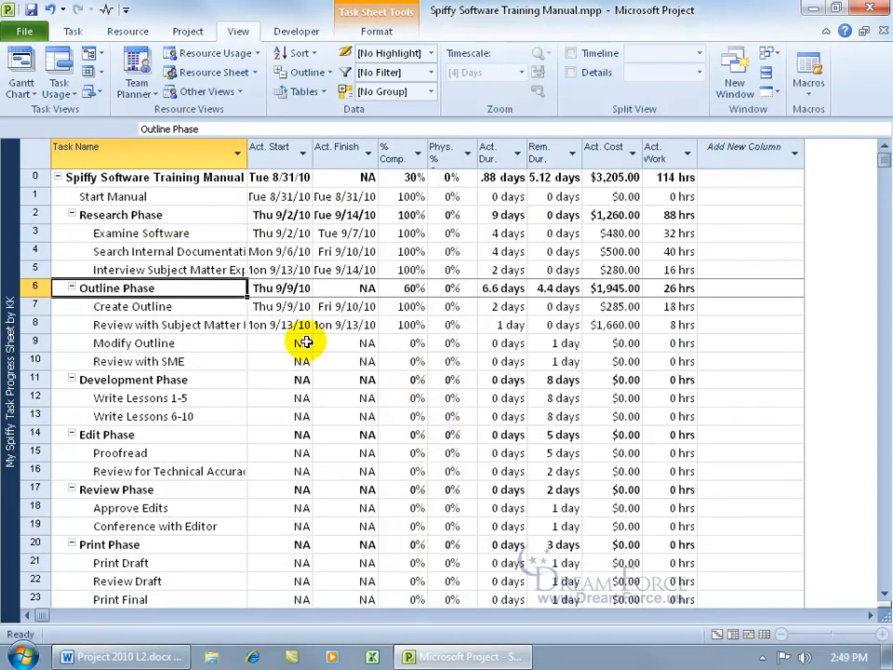
# Step: Compare the Gantt Chart and Task Sheet views with the custom view, returning to My Spiffy Task Progress Sheet by KK
pyautogui.rightClick(11, 160)
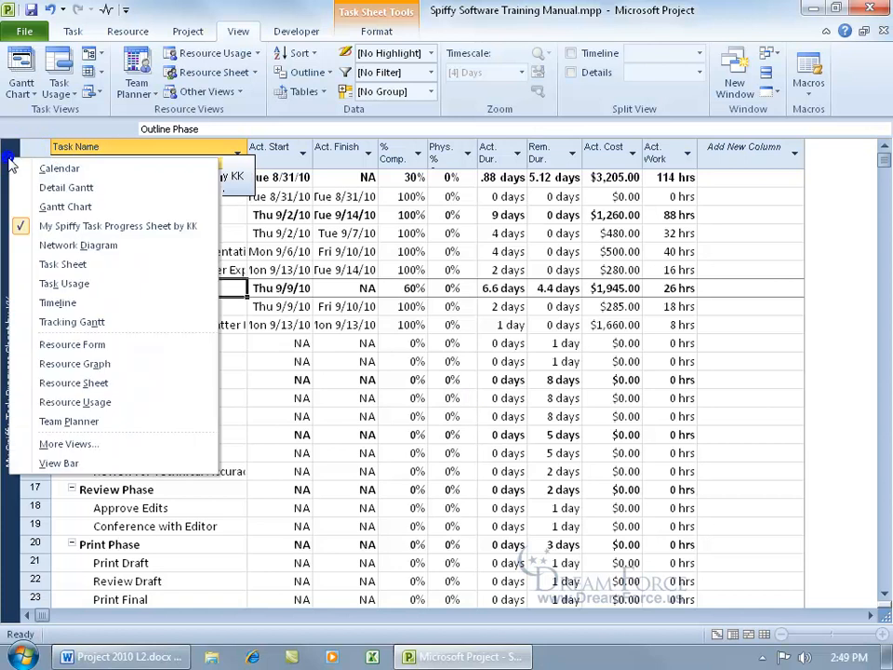
pyautogui.click(51, 208)
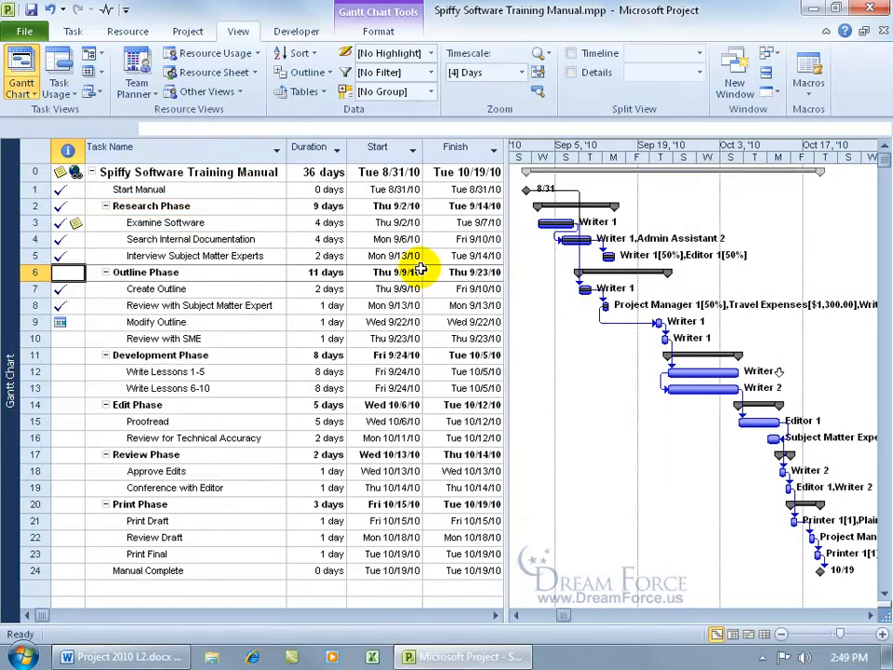
pyautogui.rightClick(11, 245)
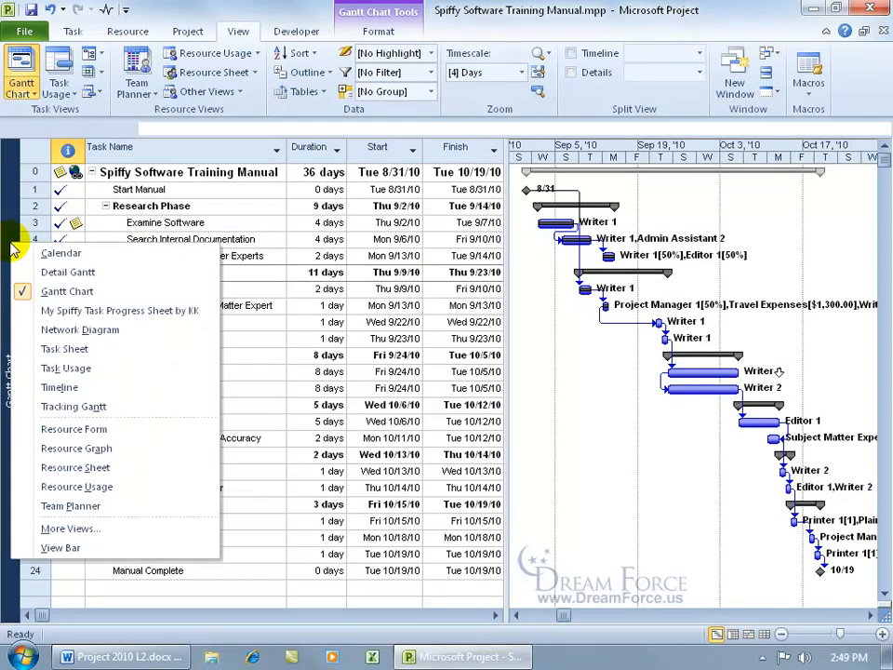
pyautogui.click(72, 353)
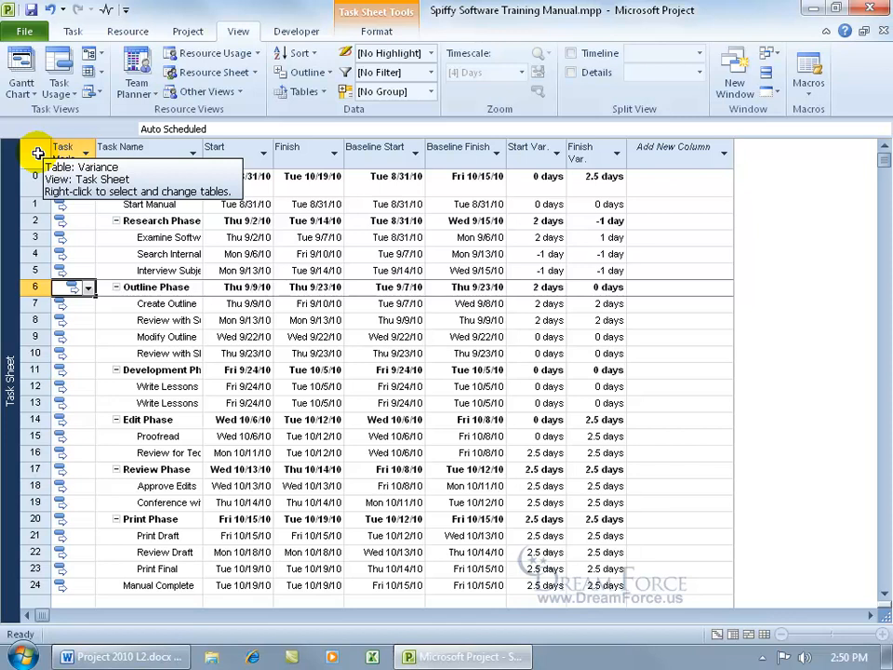
pyautogui.rightClick(11, 195)
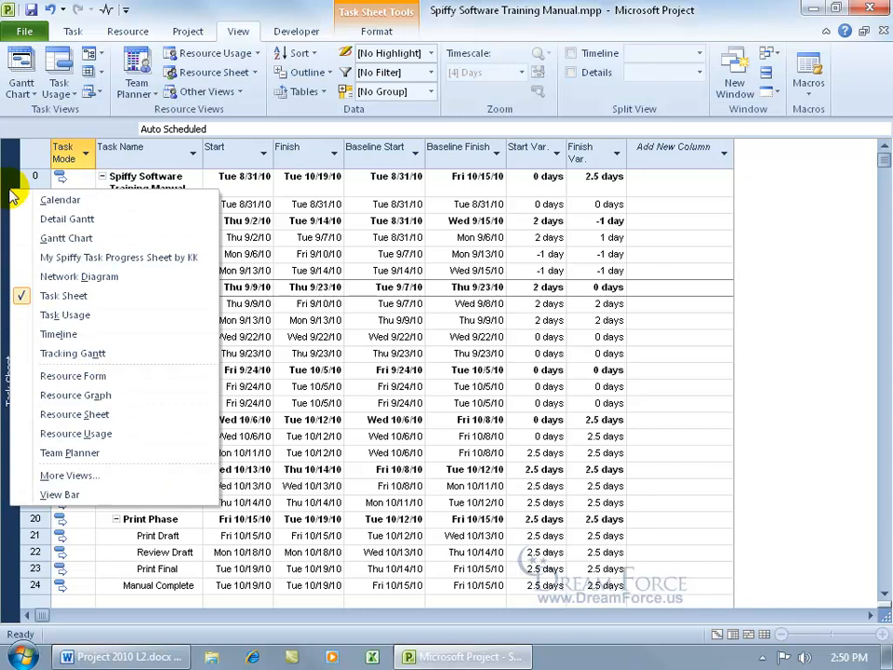
pyautogui.click(89, 258)
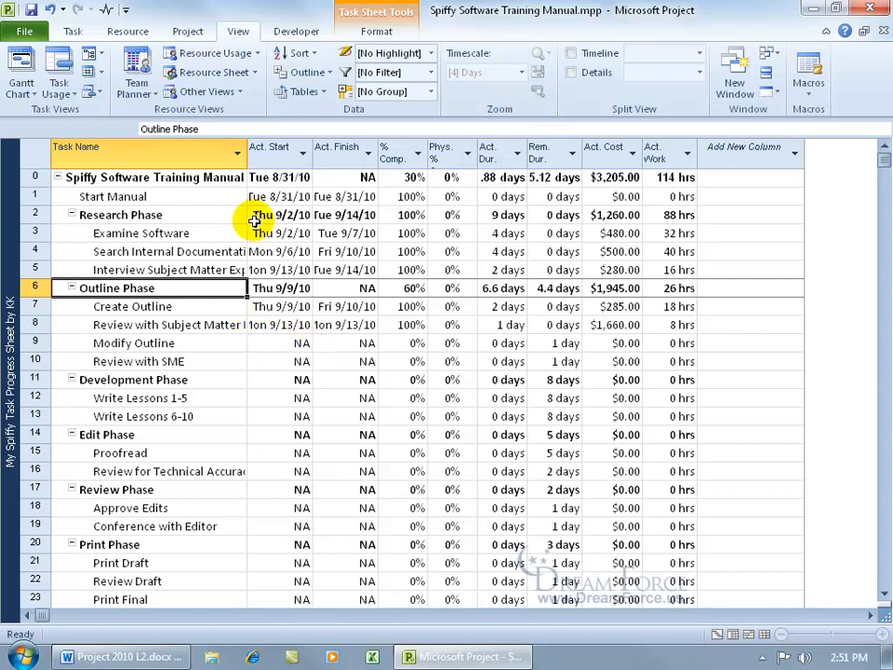
# Step: Review the definition of the My Spiffy Task Progress Sheet by KK view among all available views
pyautogui.click(234, 92)
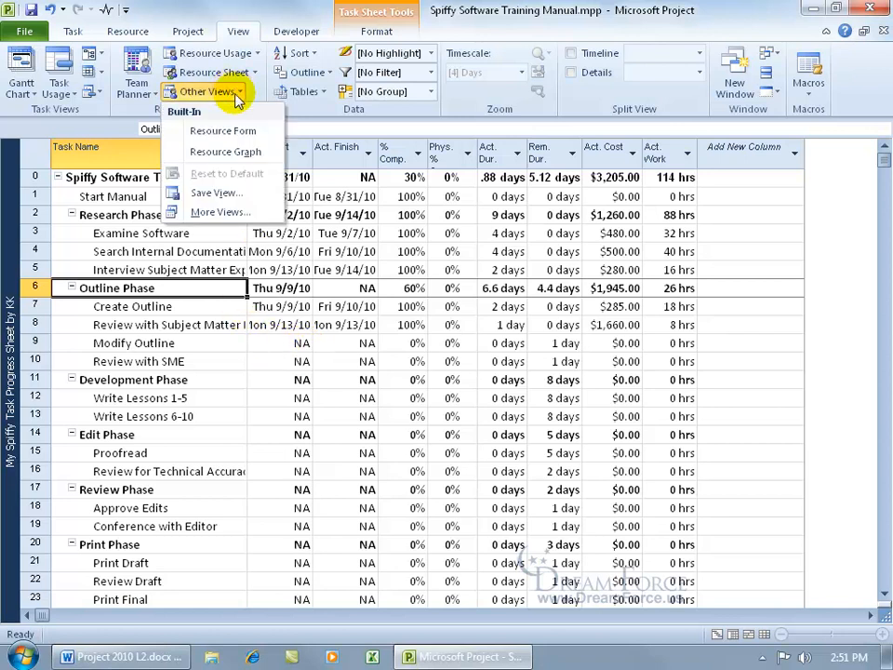
pyautogui.click(220, 212)
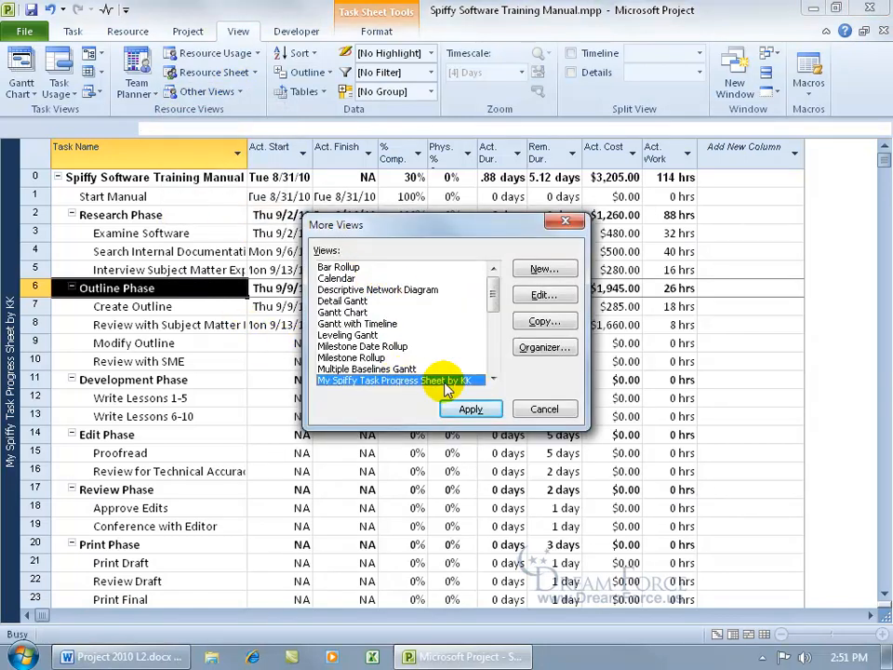
pyautogui.click(550, 300)
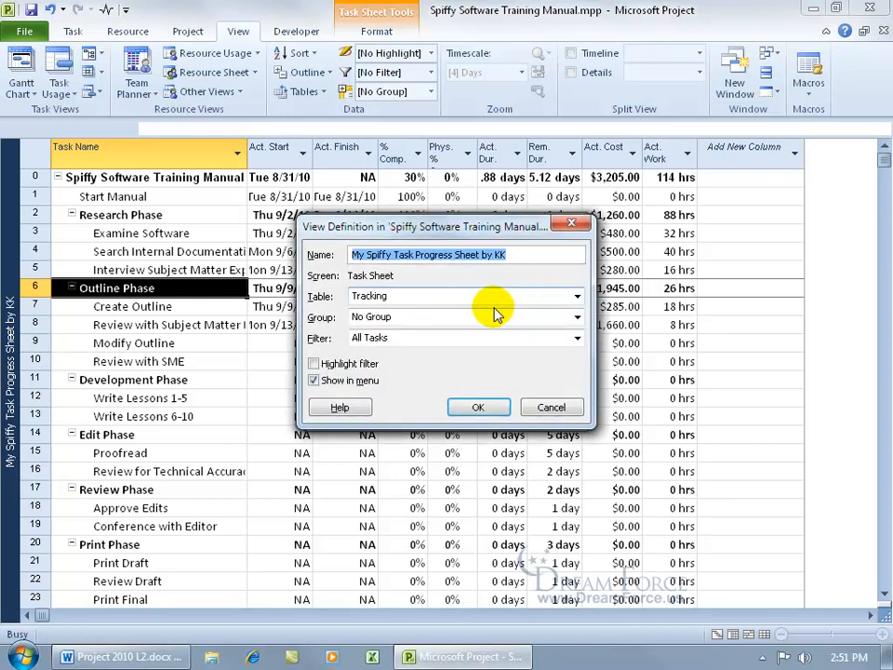
pyautogui.click(479, 406)
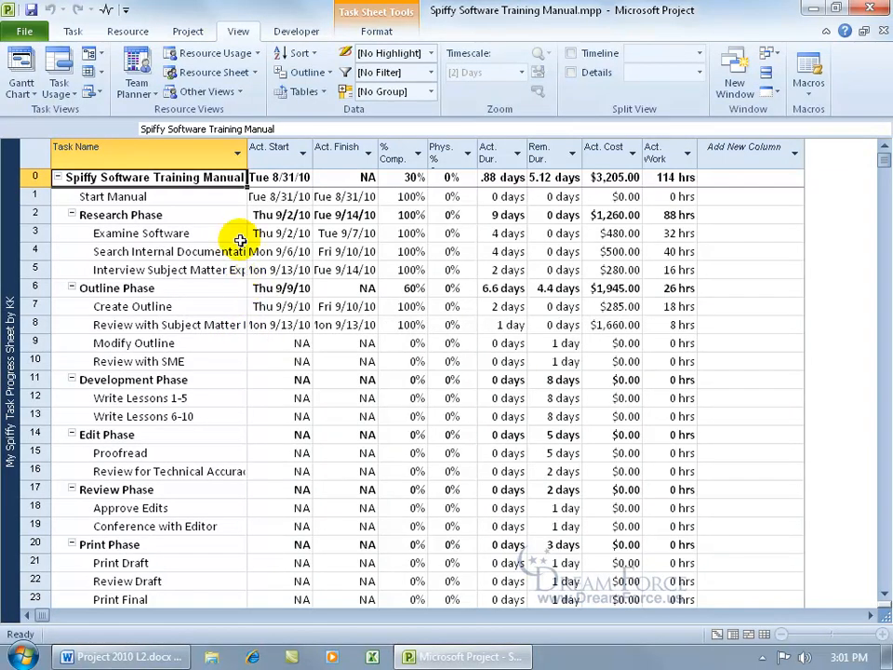
# Step: Switch to the Gantt Chart and define a new combination view named My Spiffy Tracking View
pyautogui.rightClick(10, 254)
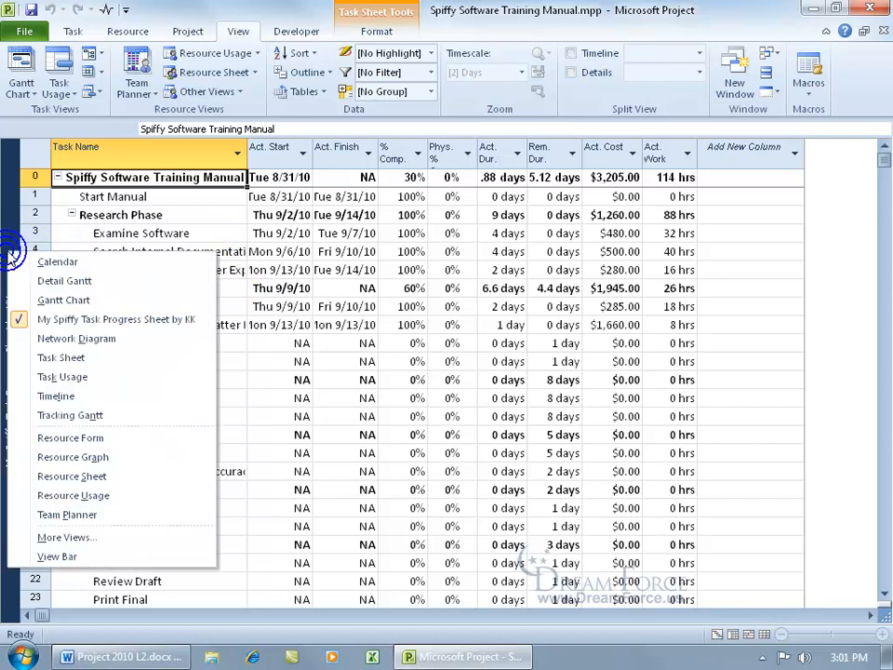
pyautogui.click(65, 299)
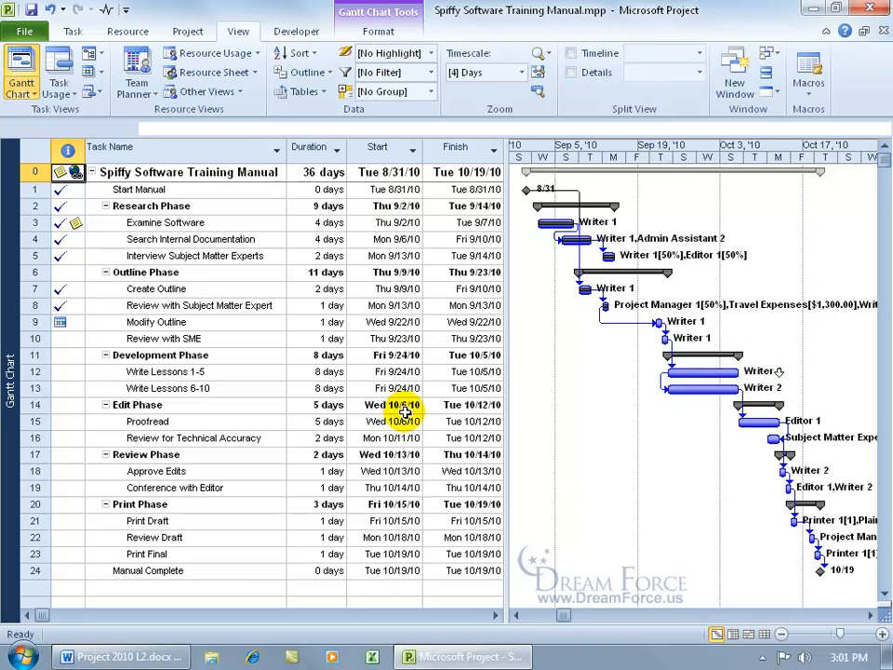
pyautogui.click(240, 92)
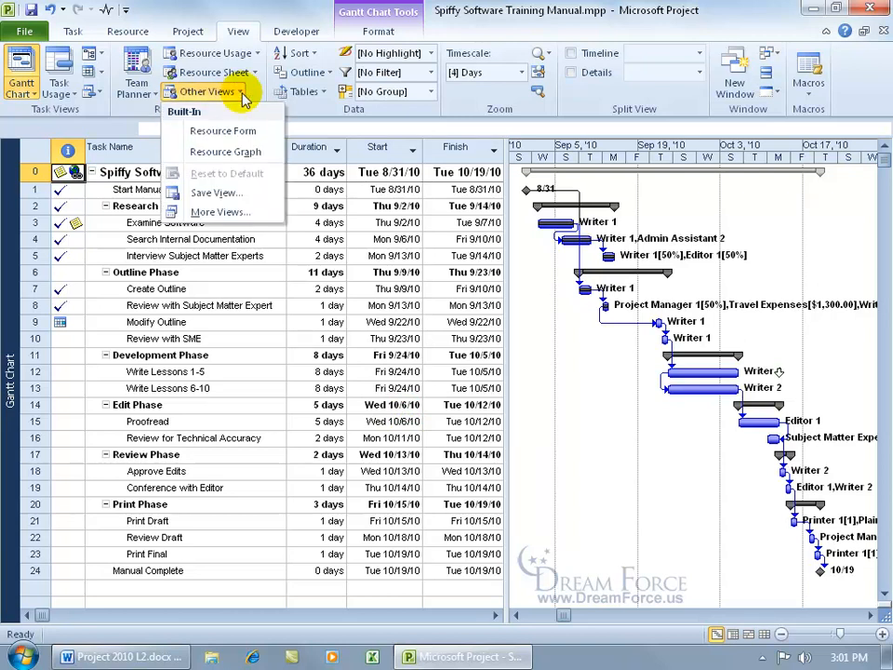
pyautogui.click(233, 211)
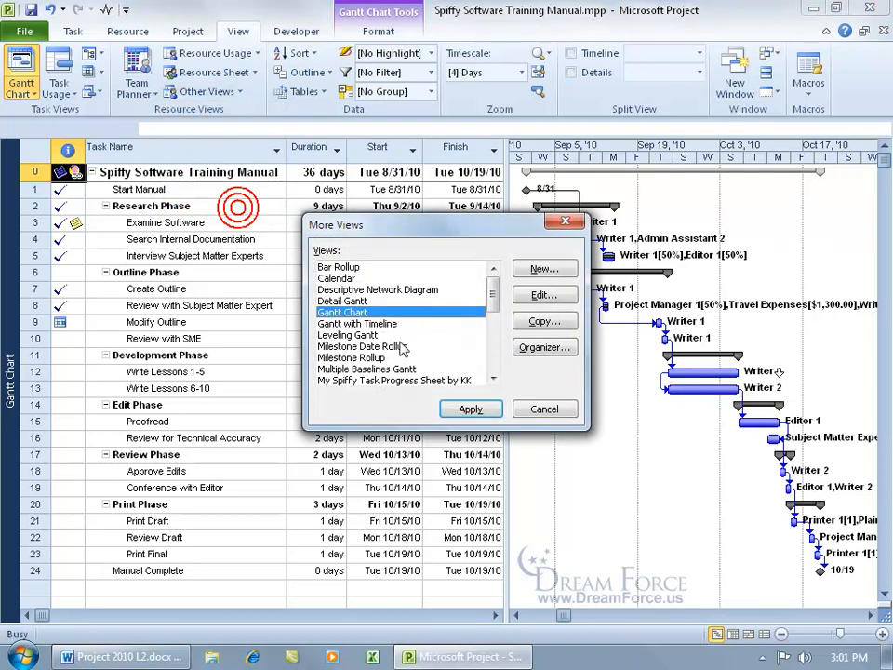
pyautogui.click(543, 270)
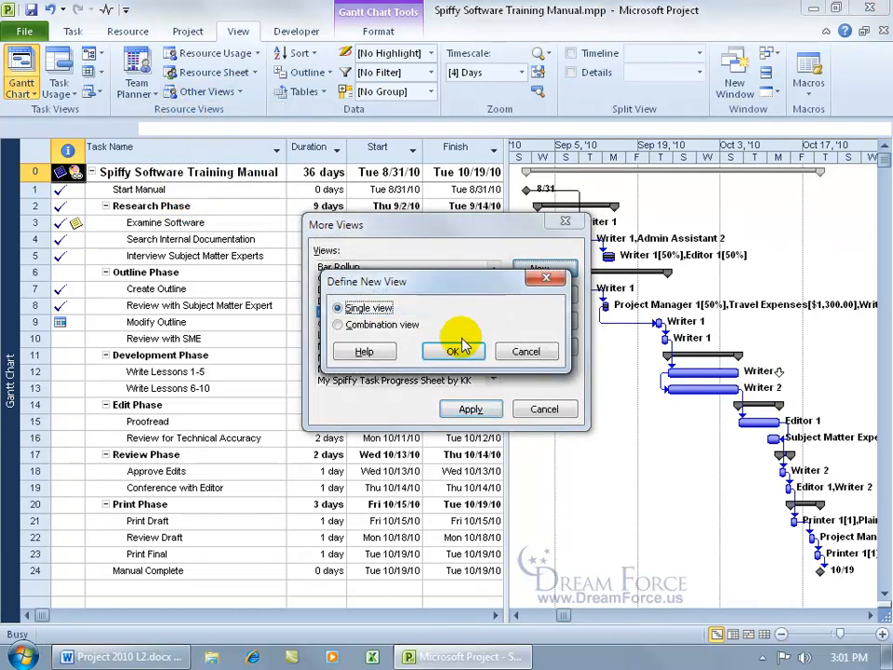
pyautogui.click(389, 326)
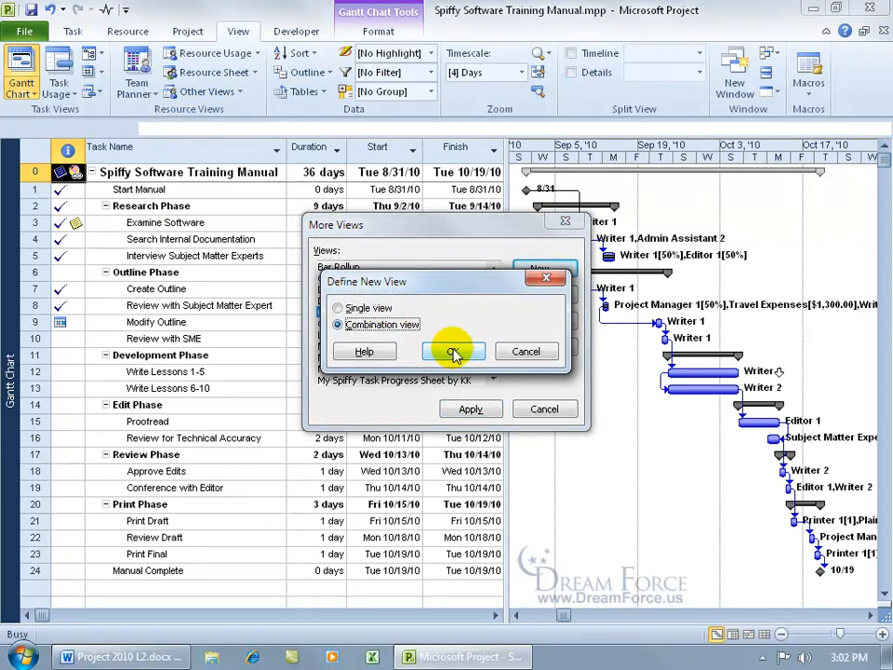
pyautogui.click(453, 352)
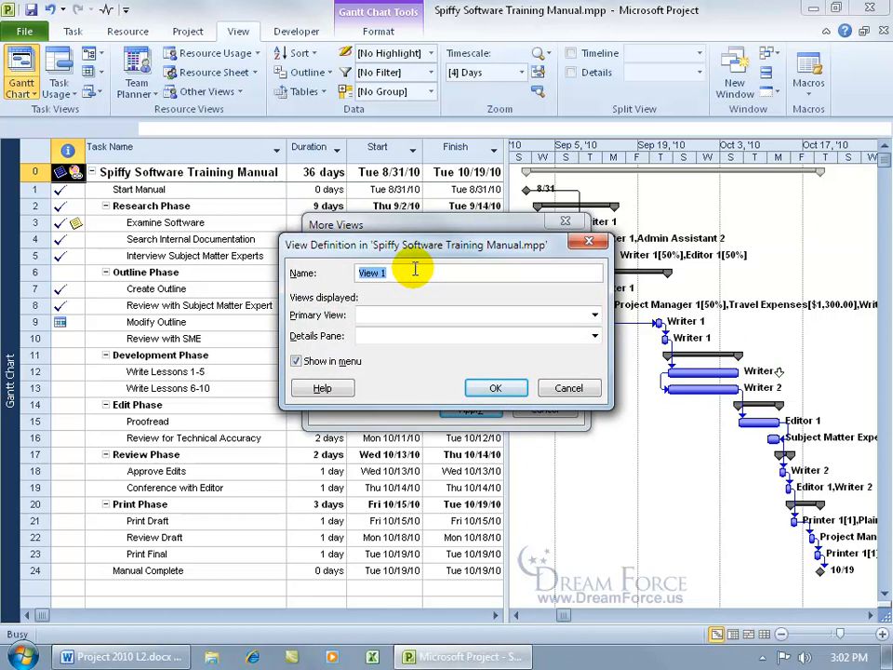
pyautogui.write('My Spiffy Tracking View')
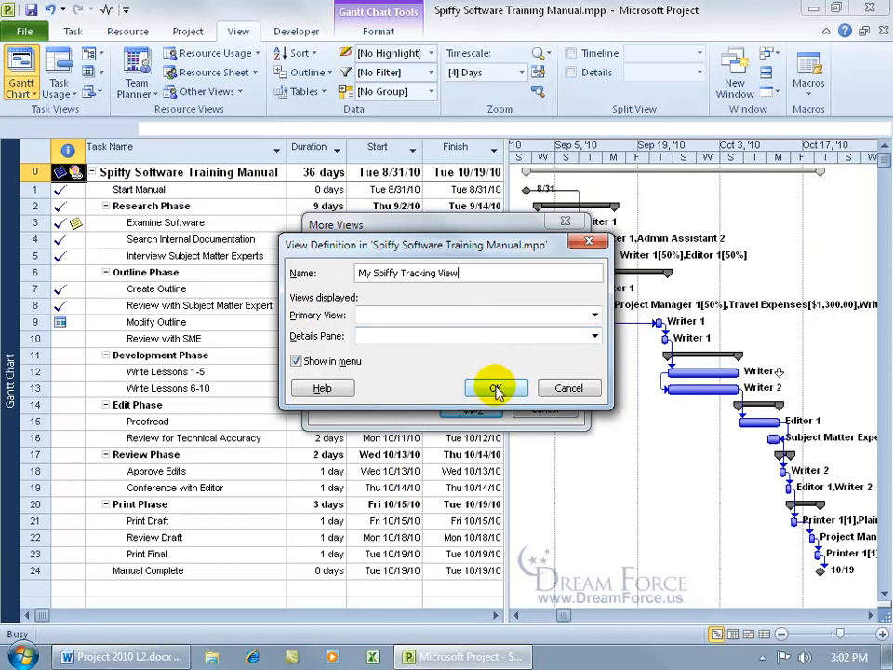
# Step: Set Tracking Gantt as the primary view and My Spiffy Task Progress Sheet by KK as the details pane, and apply the combination view
pyautogui.click(594, 316)
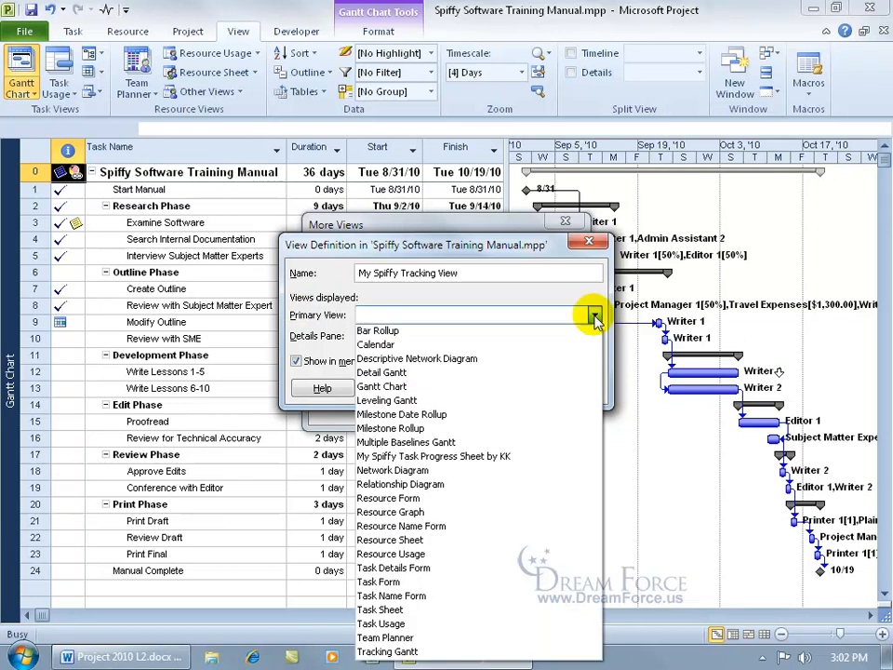
pyautogui.click(446, 651)
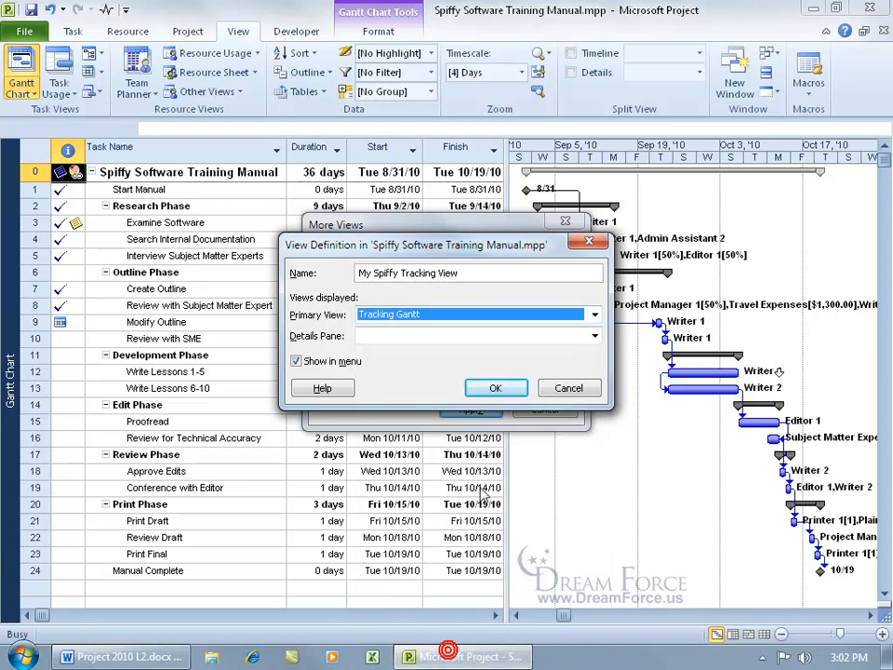
pyautogui.click(595, 336)
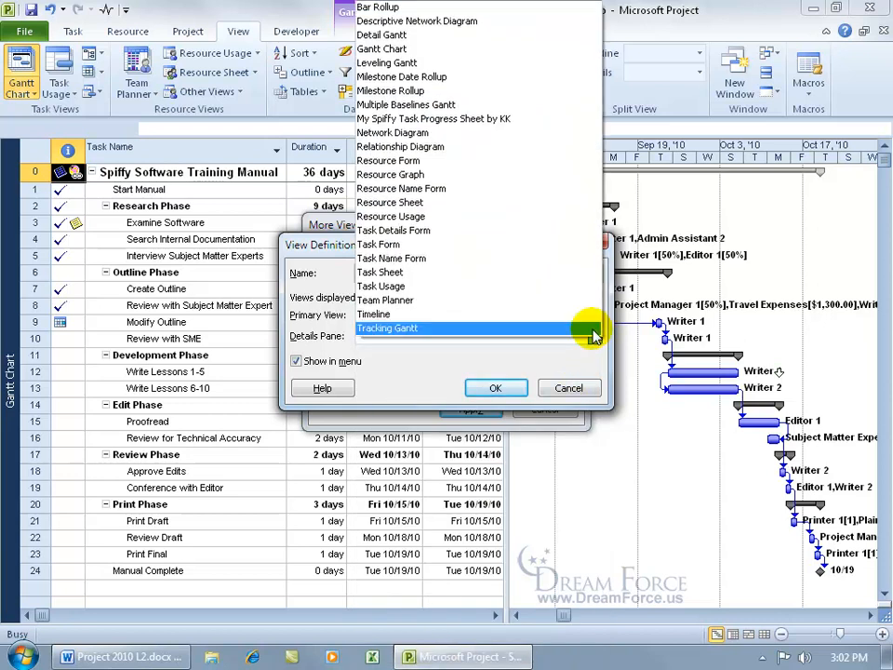
pyautogui.click(508, 123)
pyautogui.click(508, 384)
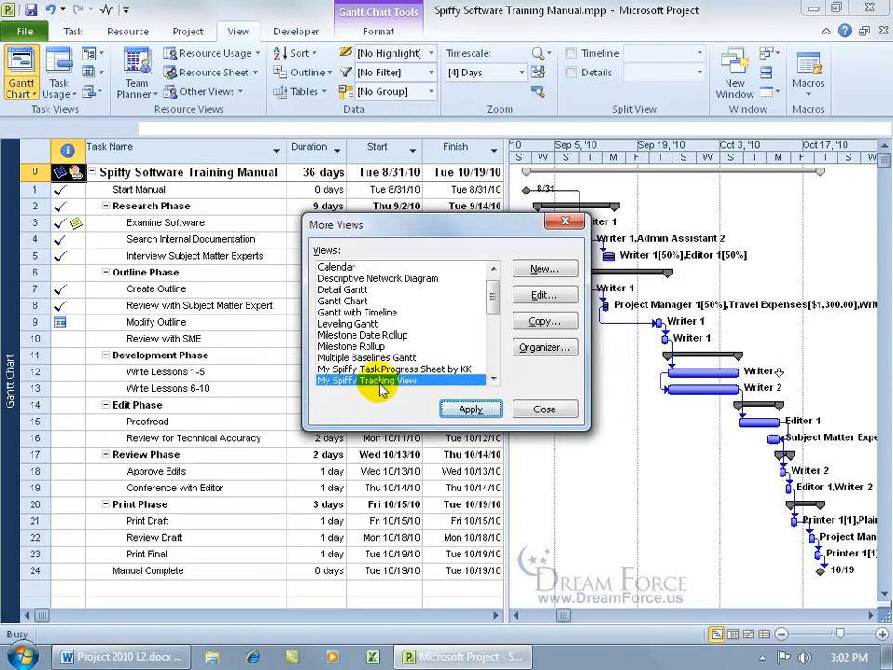
pyautogui.click(470, 410)
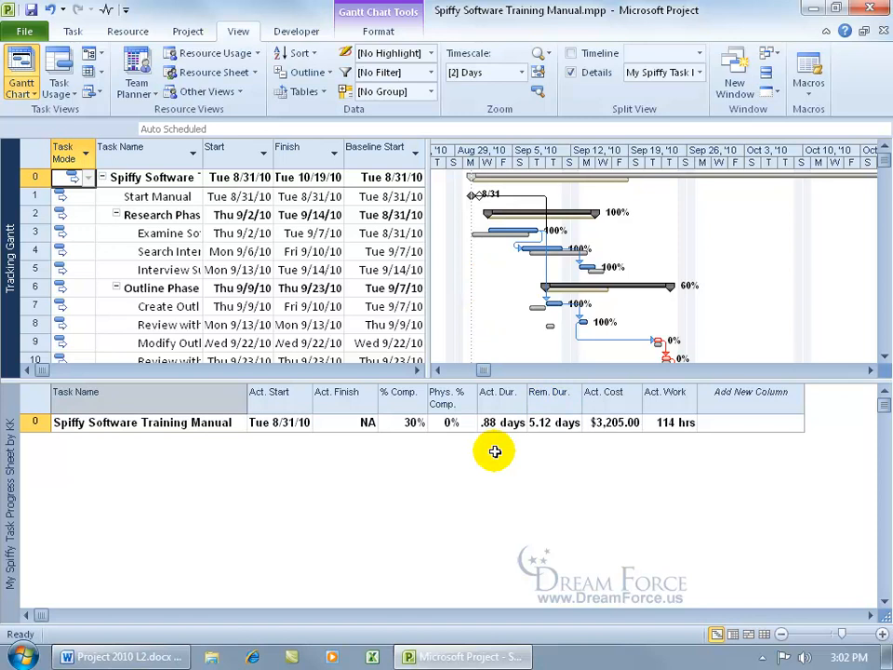
# Step: Show the details of Examine Software and Search Internal Documentation in turn, and narrow the Tracking Gantt table to end after the Finish column
pyautogui.click(172, 233)
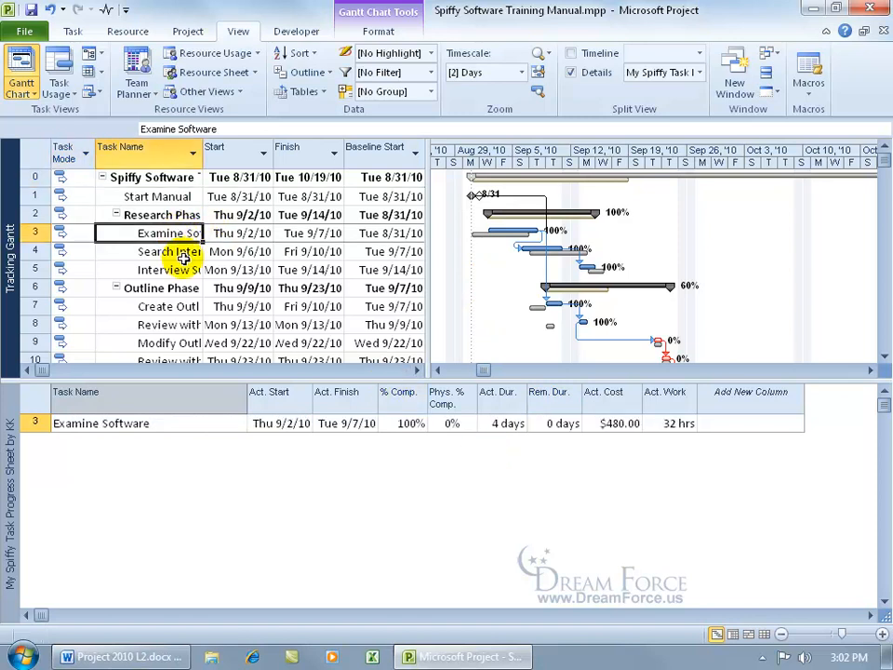
pyautogui.click(182, 253)
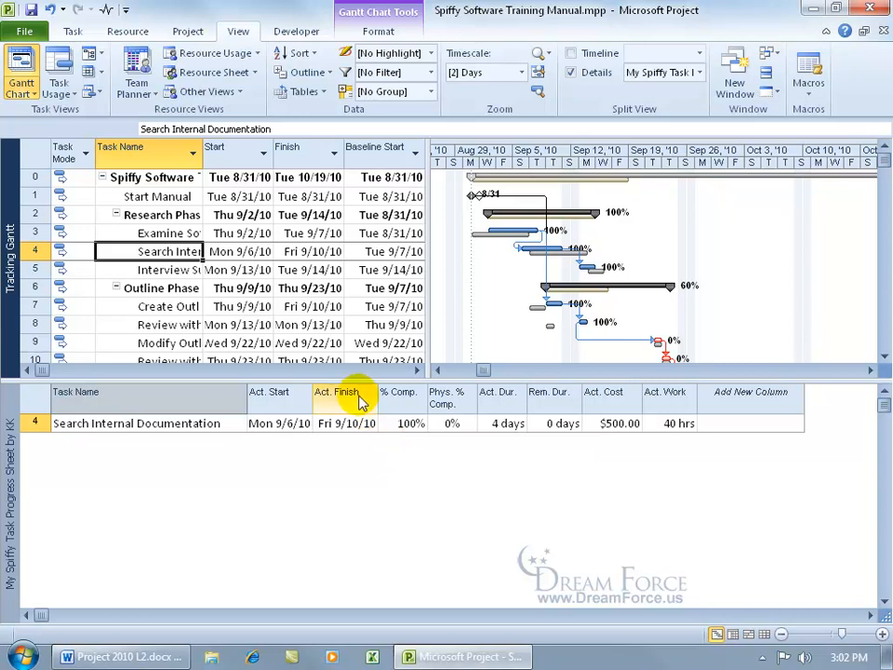
pyautogui.moveTo(426, 302); pyautogui.dragTo(351, 265)
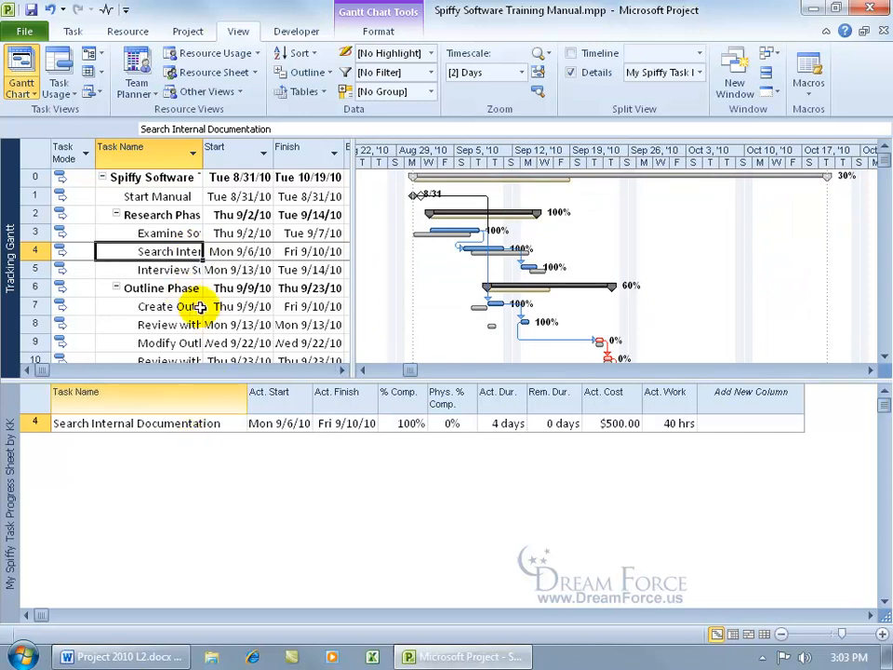
# Step: Show the details of Interview Subject Matter Experts and review the definition of My Spiffy Tracking View without changing it
pyautogui.click(186, 269)
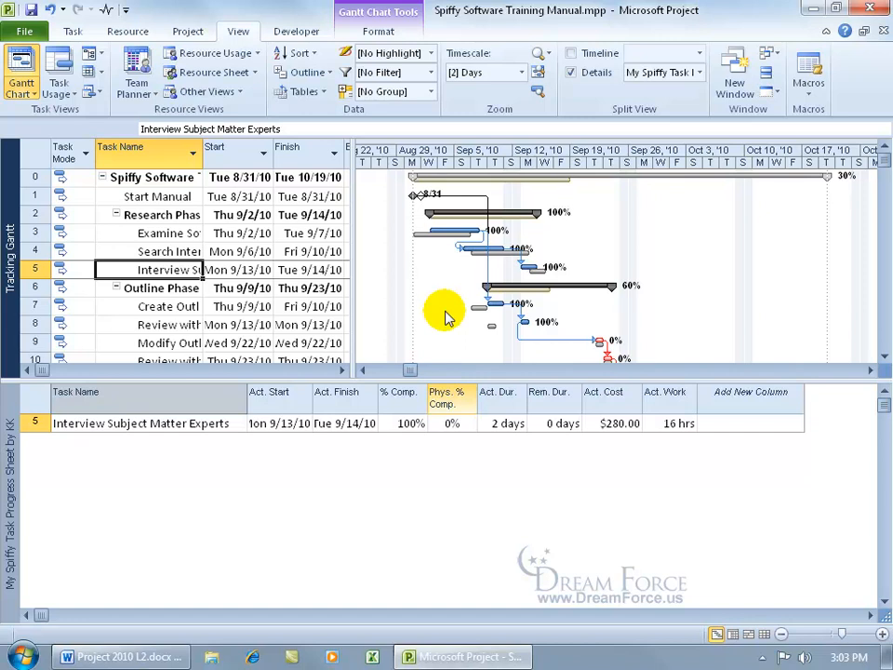
pyautogui.click(233, 92)
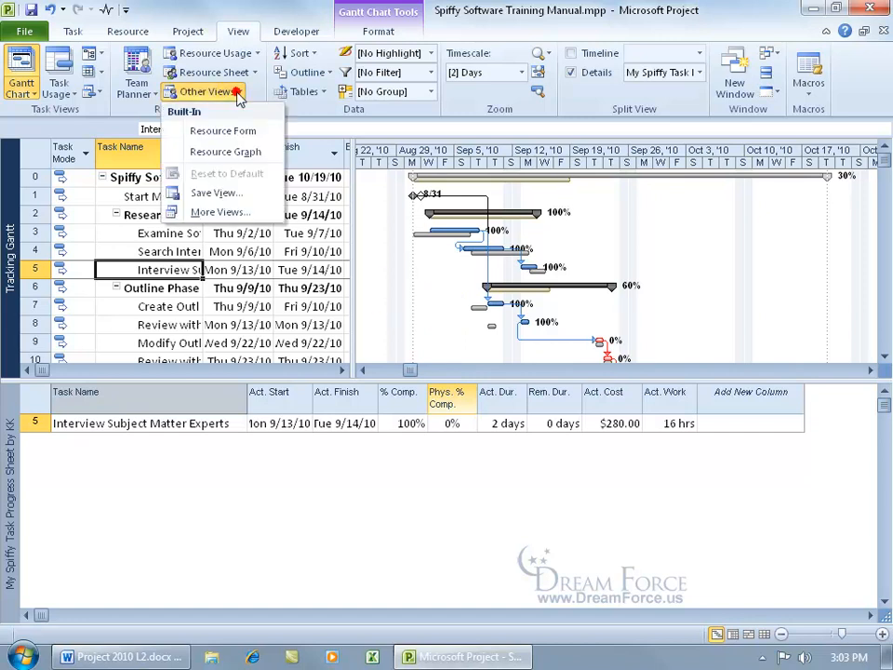
pyautogui.click(223, 212)
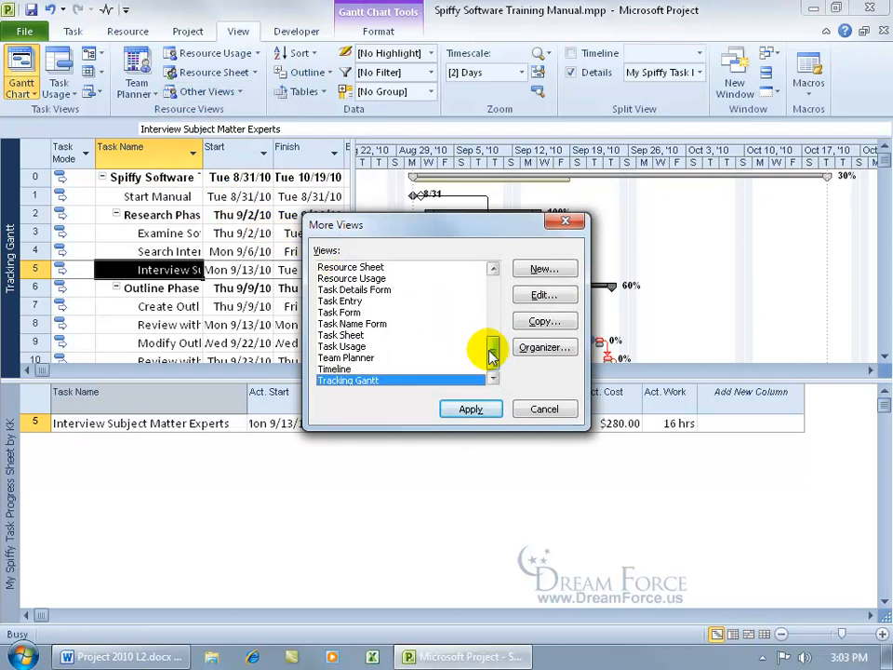
pyautogui.moveTo(492, 357); pyautogui.dragTo(492, 312)
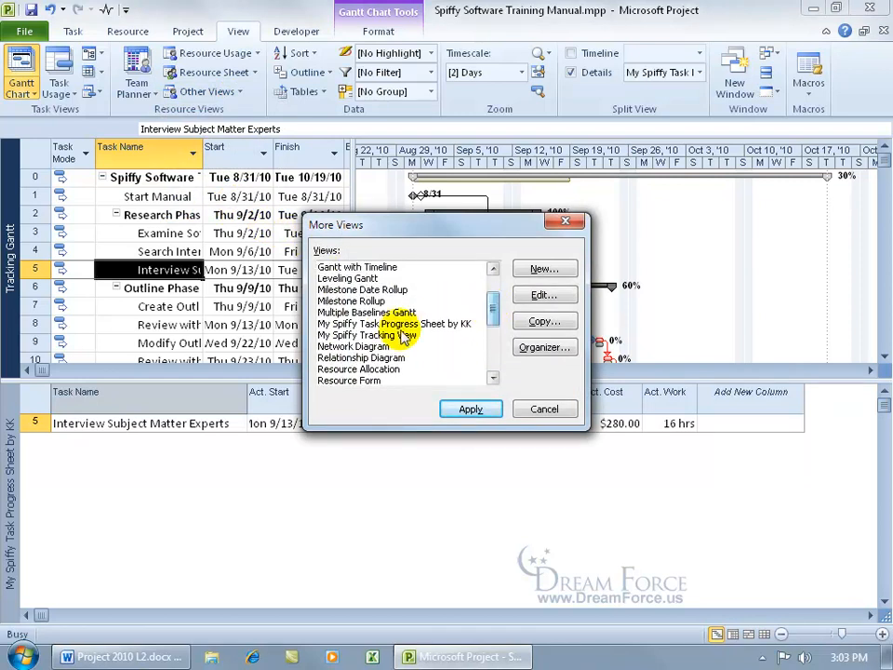
pyautogui.click(422, 335)
pyautogui.click(542, 296)
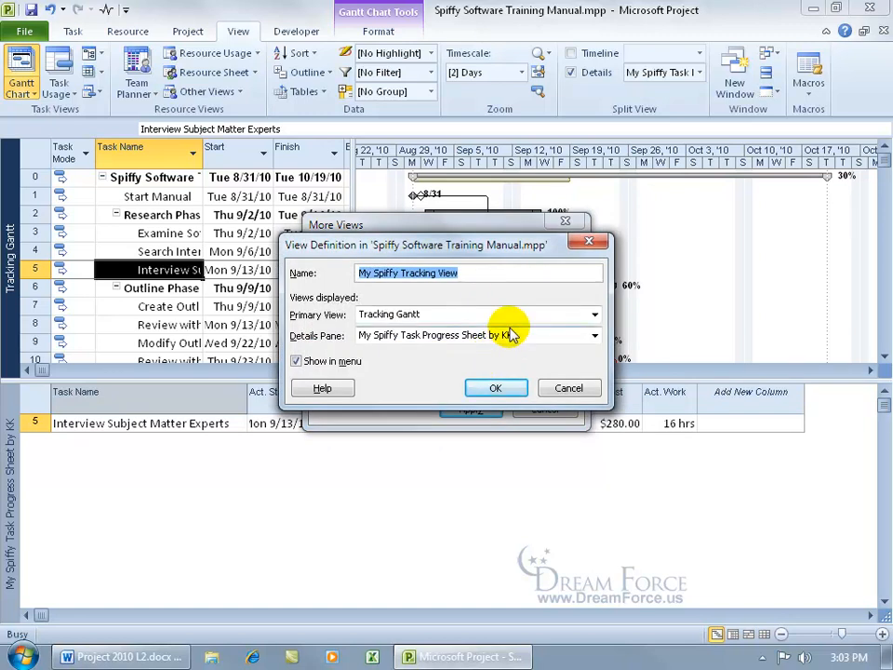
pyautogui.click(568, 389)
pyautogui.click(562, 410)
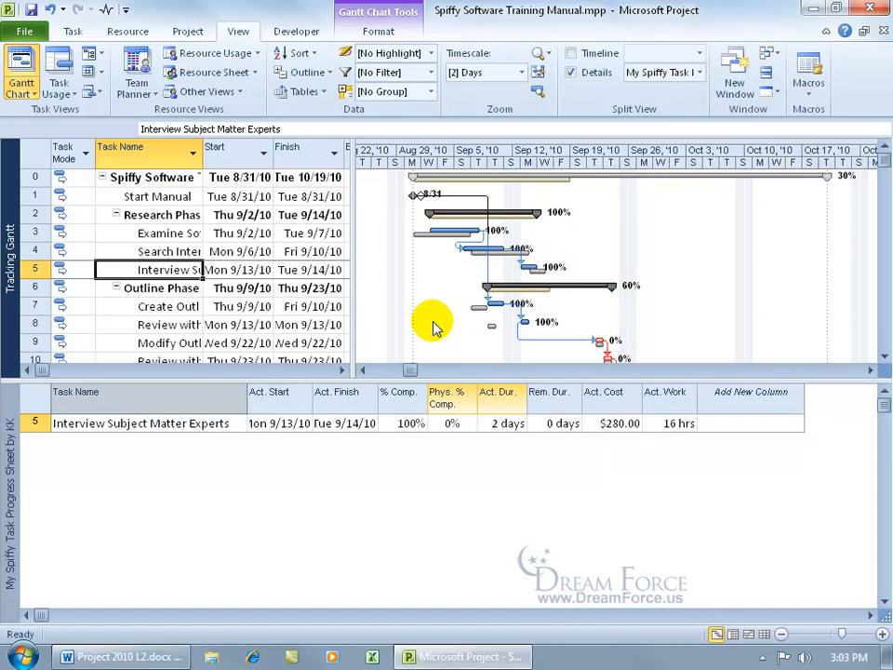
# Step: Switch the primary view to the Gantt Chart and remove the details pane
pyautogui.rightClick(11, 197)
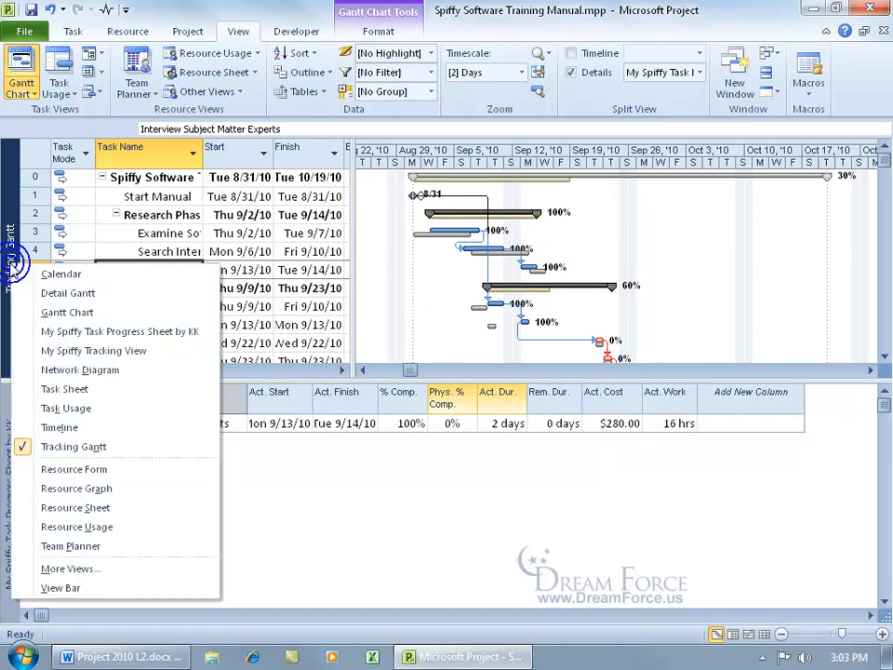
pyautogui.click(56, 313)
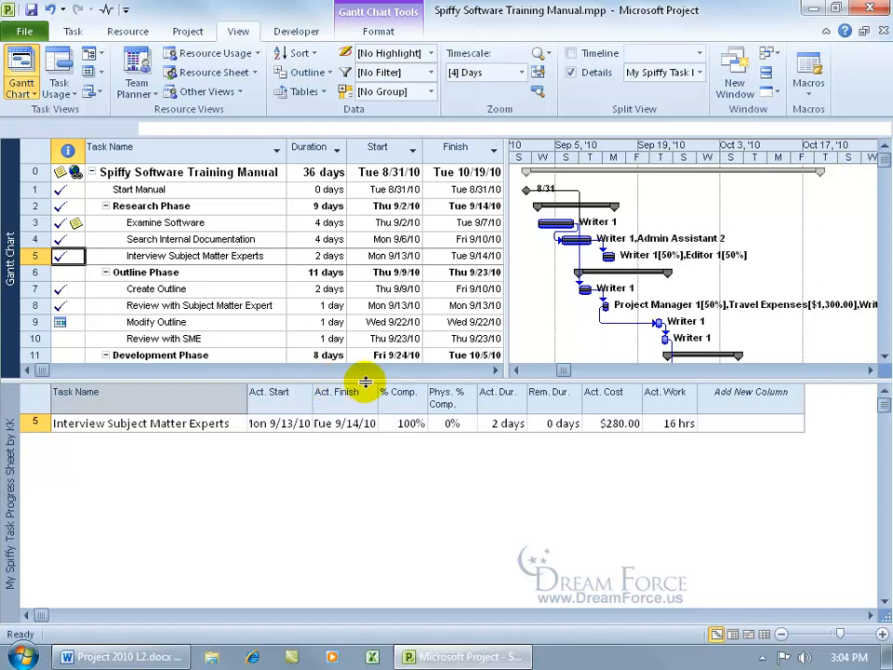
pyautogui.moveTo(366, 381); pyautogui.dragTo(369, 453)
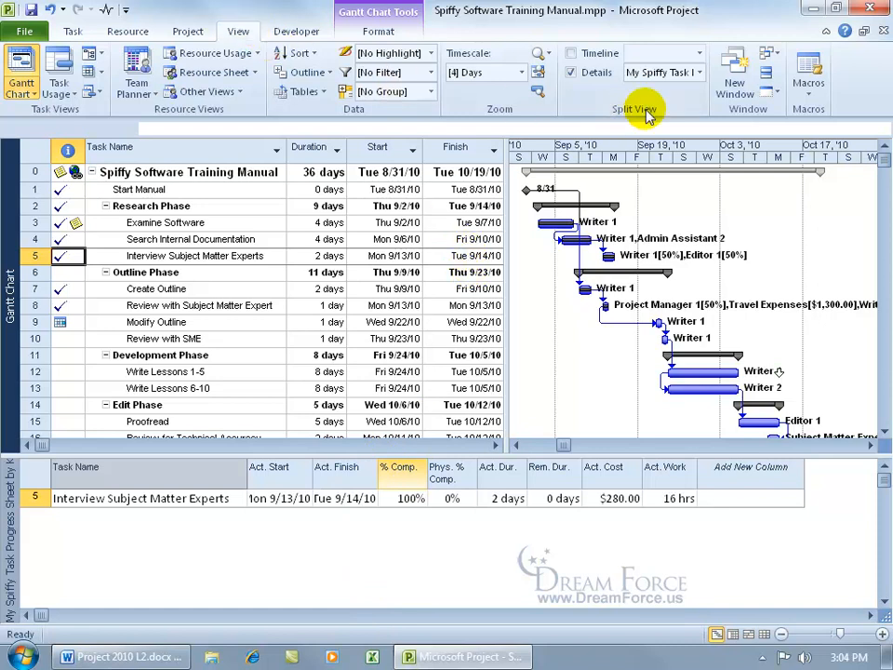
pyautogui.click(570, 73)
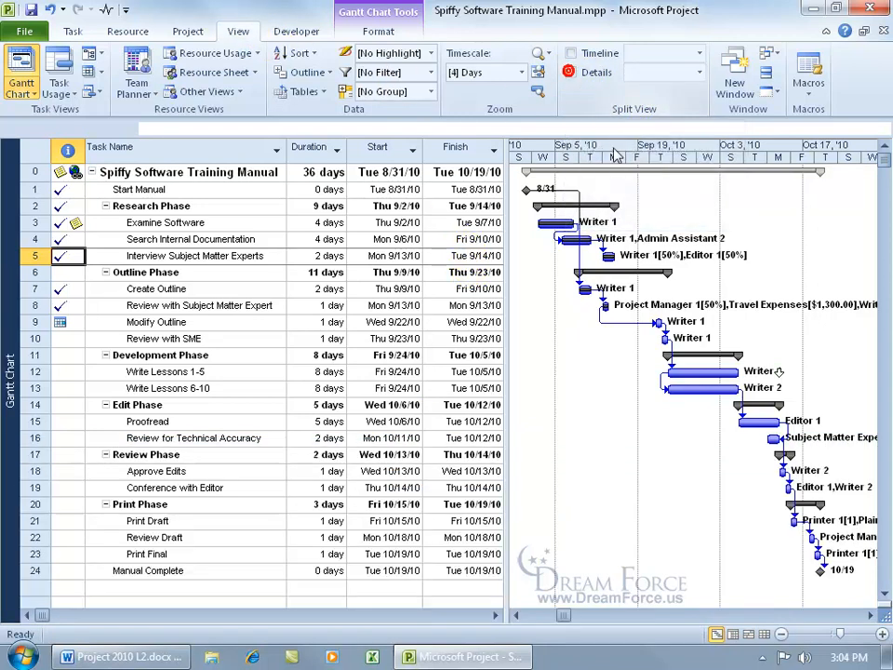
# Step: Reapply My Spiffy Tracking View, remove its split and return to the Gantt Chart
pyautogui.rightClick(13, 297)
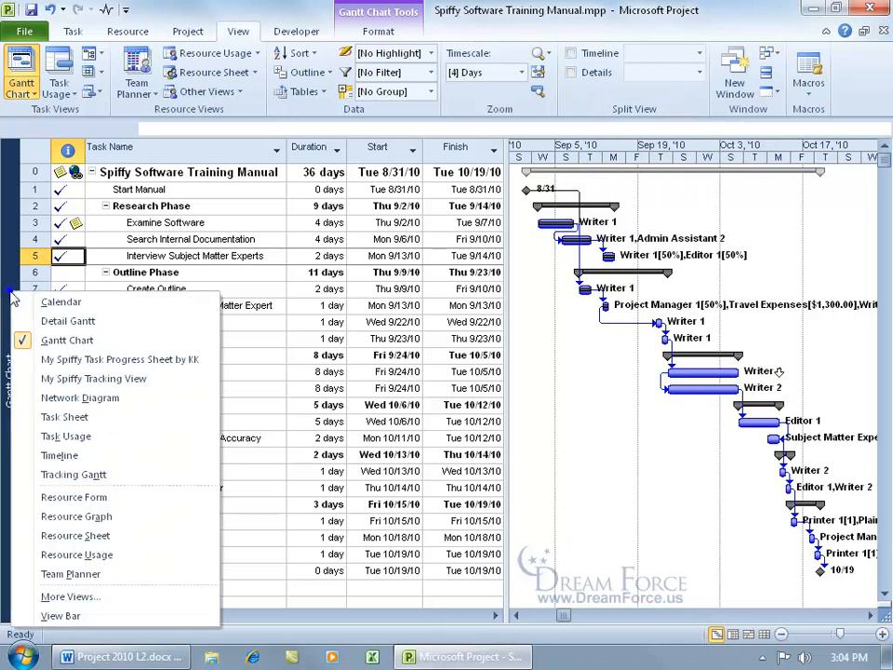
pyautogui.click(65, 379)
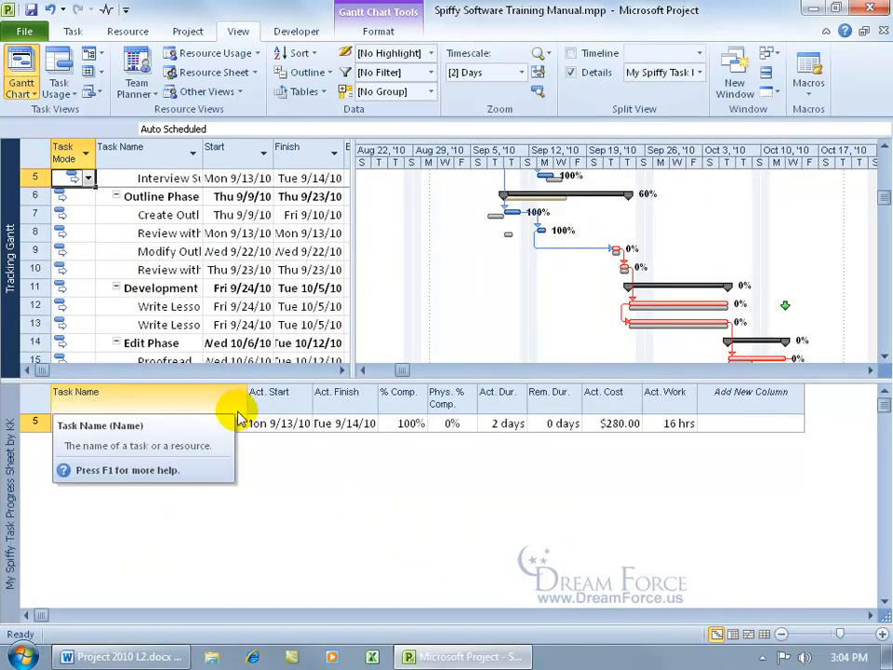
pyautogui.doubleClick(432, 380)
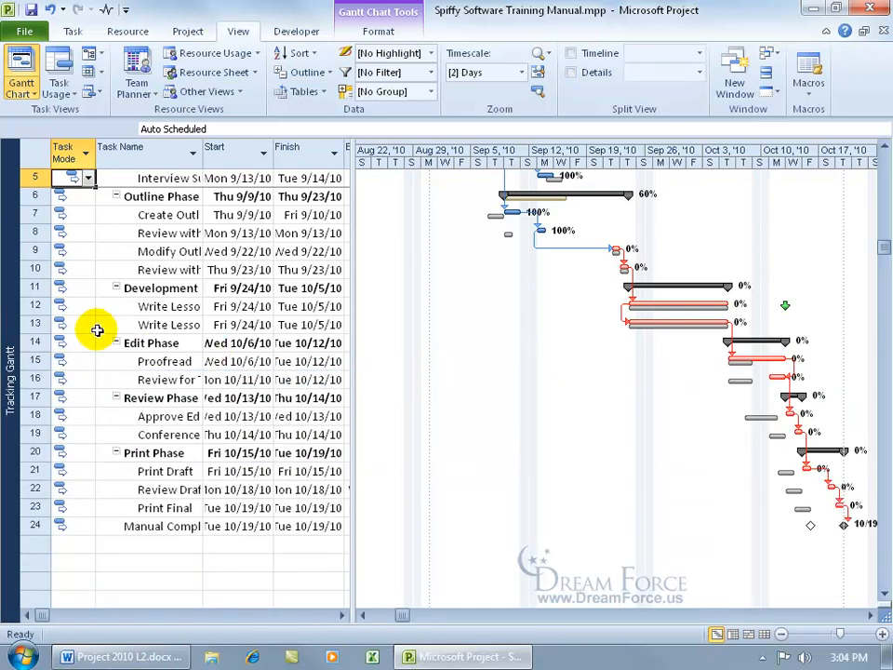
pyautogui.rightClick(10, 316)
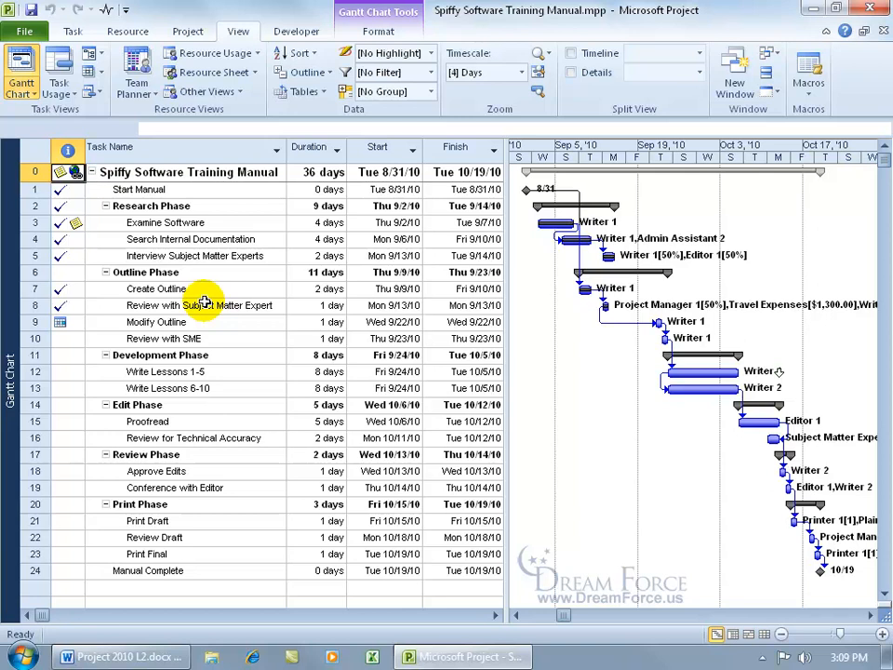
# Step: View the Organizer's lists of views in Global.MPT and Spiffy Software Training Manual.mpp, starting from the list of all views
pyautogui.click(228, 91)
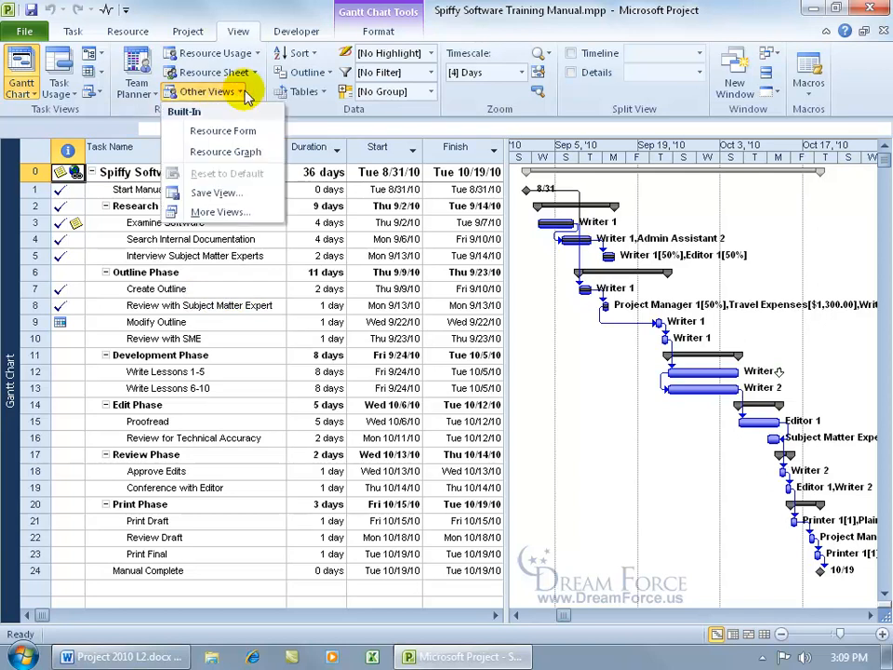
pyautogui.click(232, 212)
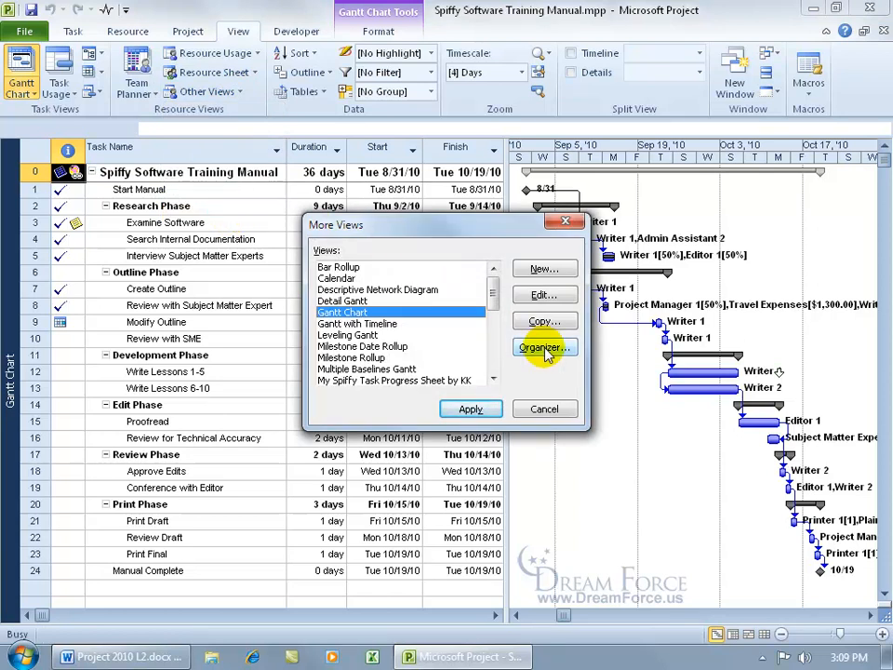
pyautogui.click(543, 348)
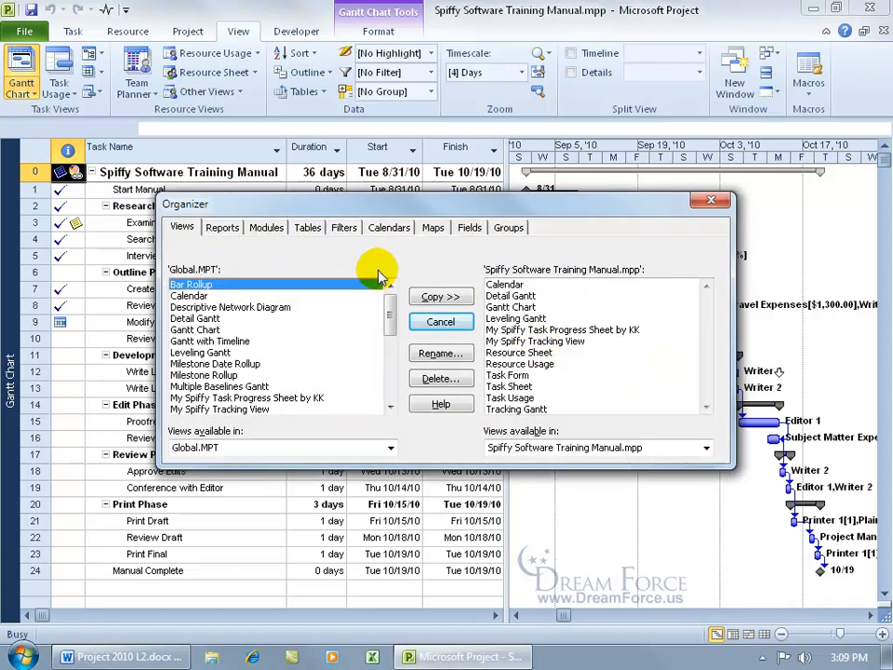
pyautogui.click(713, 200)
pyautogui.click(566, 222)
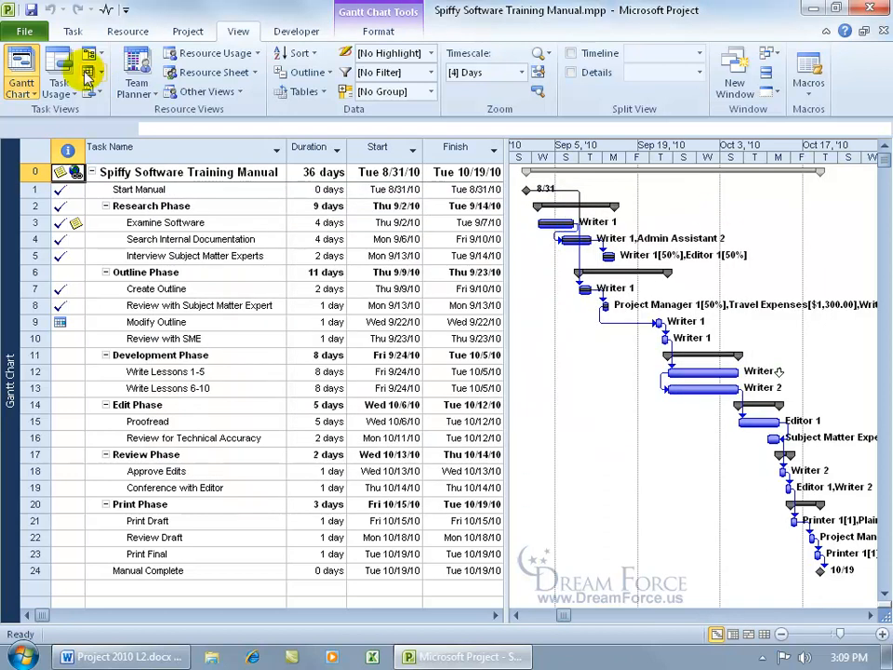
# Step: Reopen the Organizer from the project's file information and look through its reports, modules and task tables
pyautogui.click(26, 29)
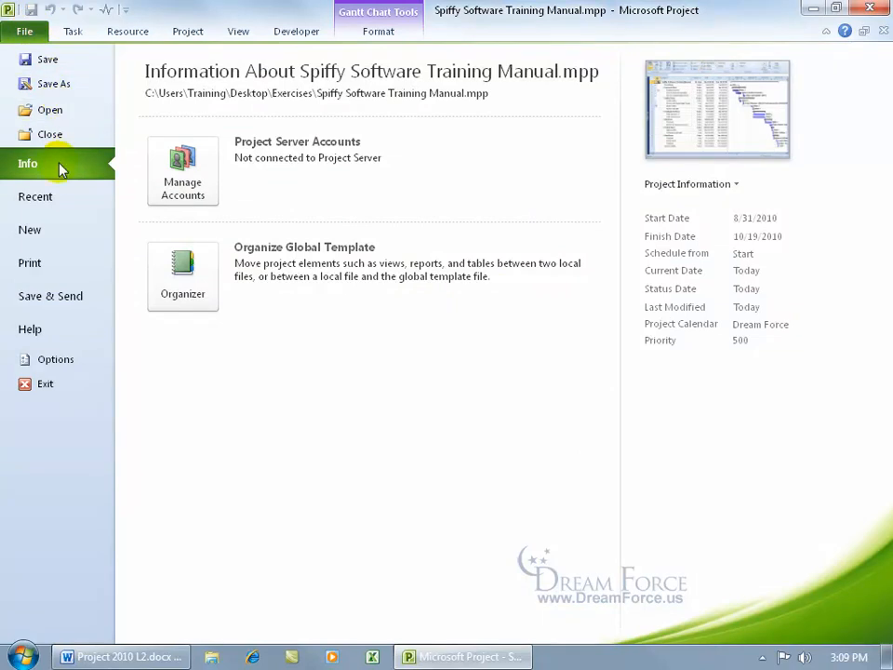
pyautogui.click(182, 277)
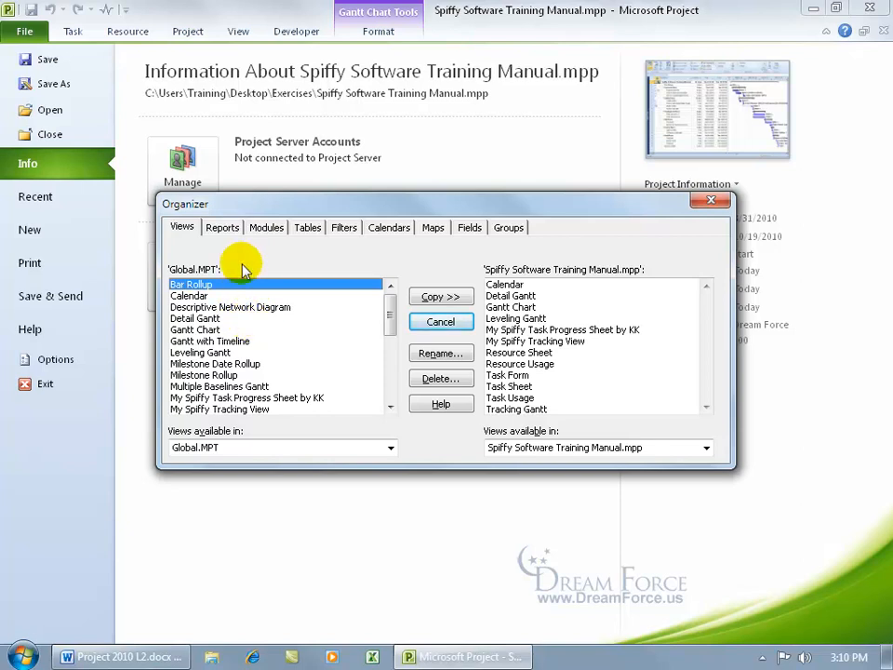
pyautogui.click(222, 227)
pyautogui.click(260, 227)
pyautogui.click(307, 228)
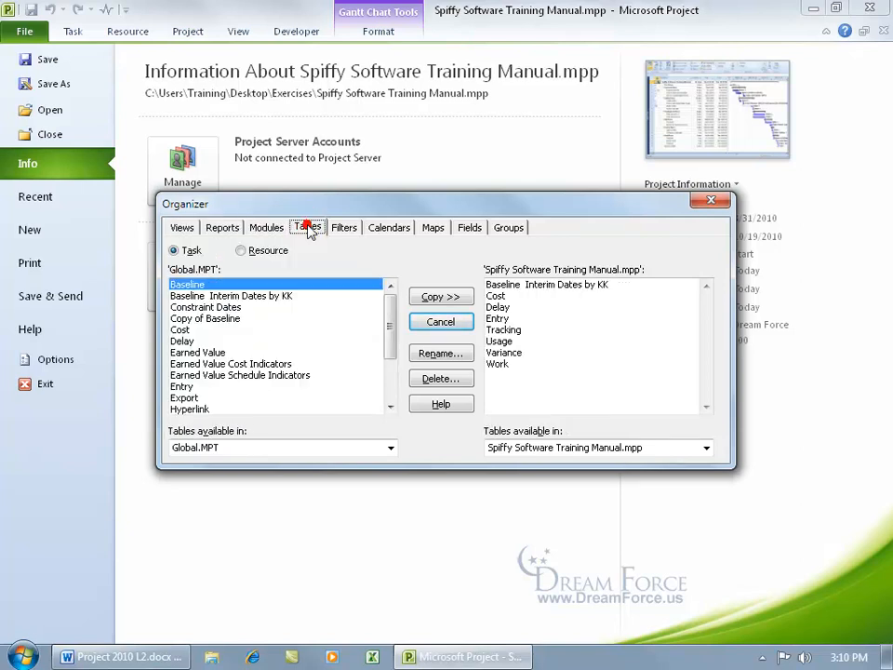
# Step: Copy the custom task field Deliverables (Text1) from Spiffy Software Training Manual.mpp to Global.MPT and close the Organizer
pyautogui.click(468, 228)
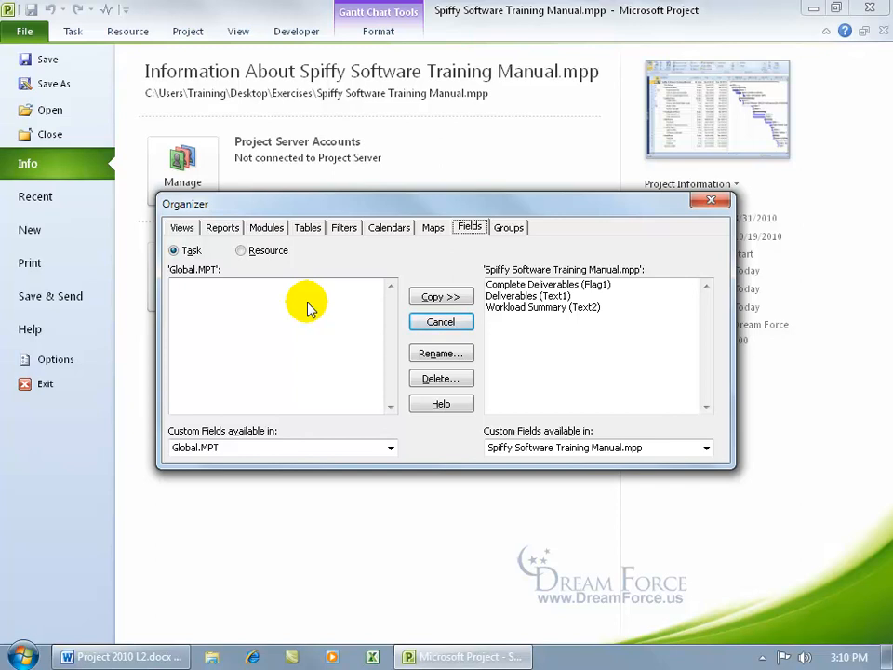
pyautogui.click(527, 296)
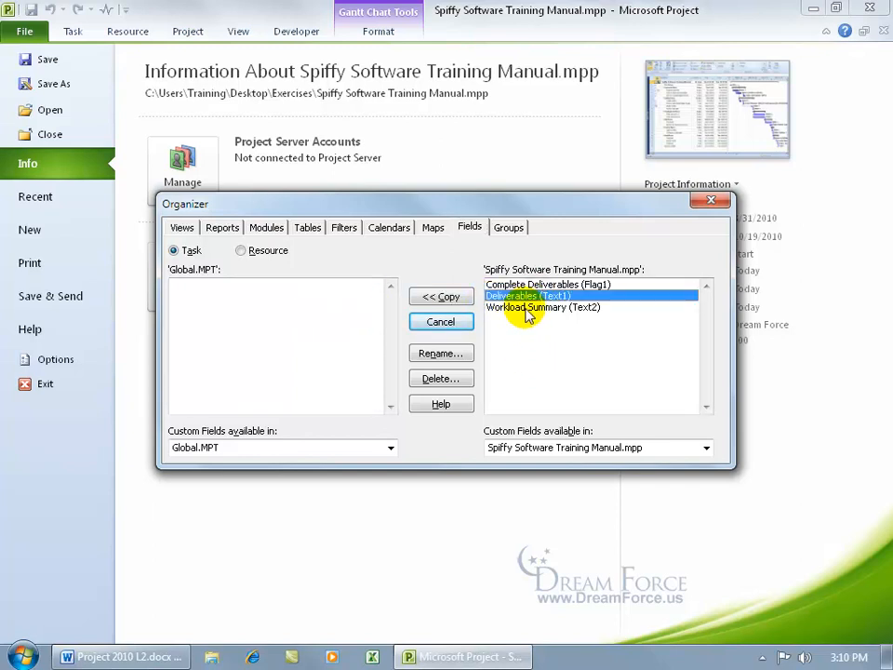
pyautogui.click(443, 296)
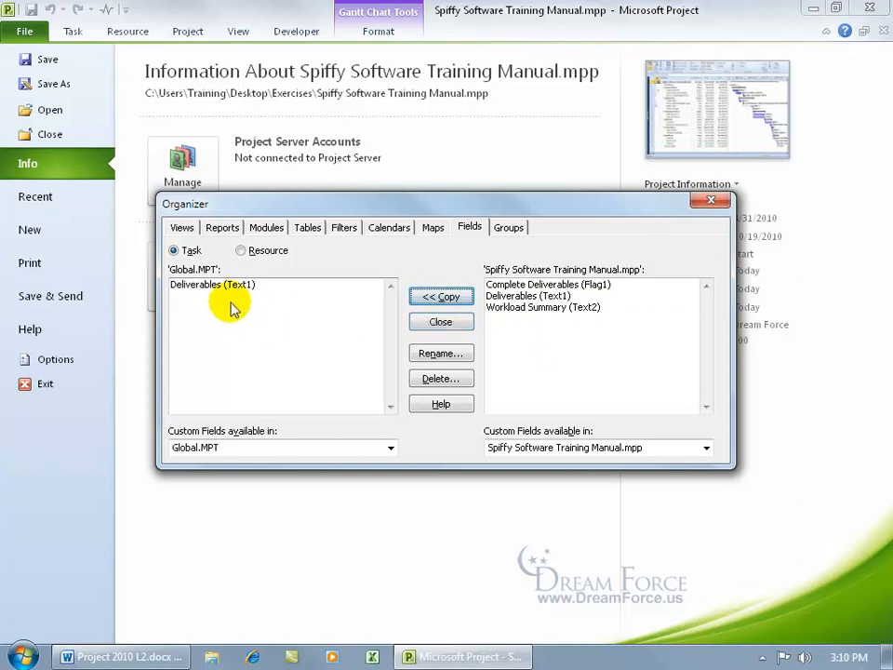
pyautogui.click(447, 322)
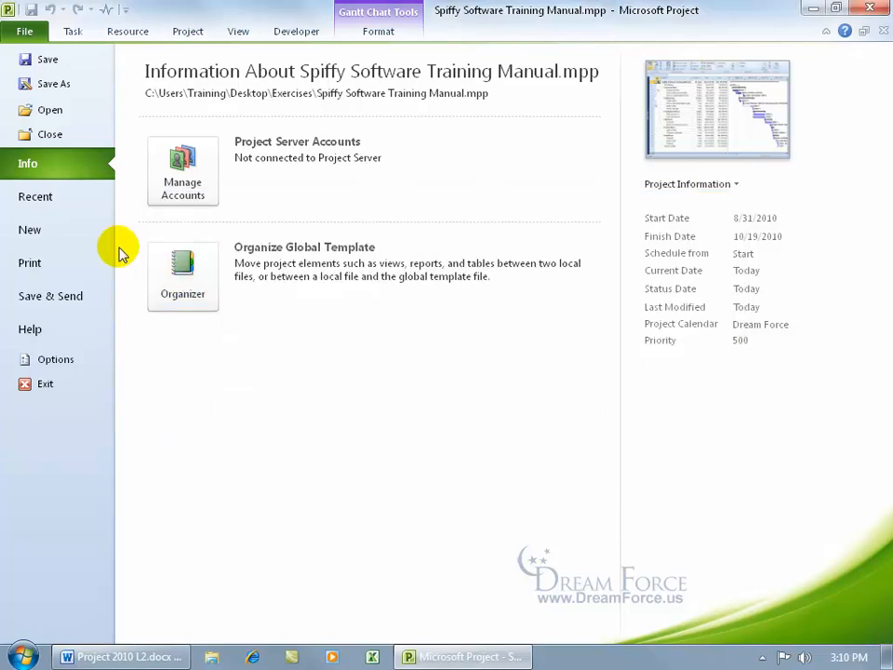
# Step: Create a blank project and check in the Organizer which custom task fields it contains
pyautogui.click(45, 229)
pyautogui.doubleClick(177, 186)
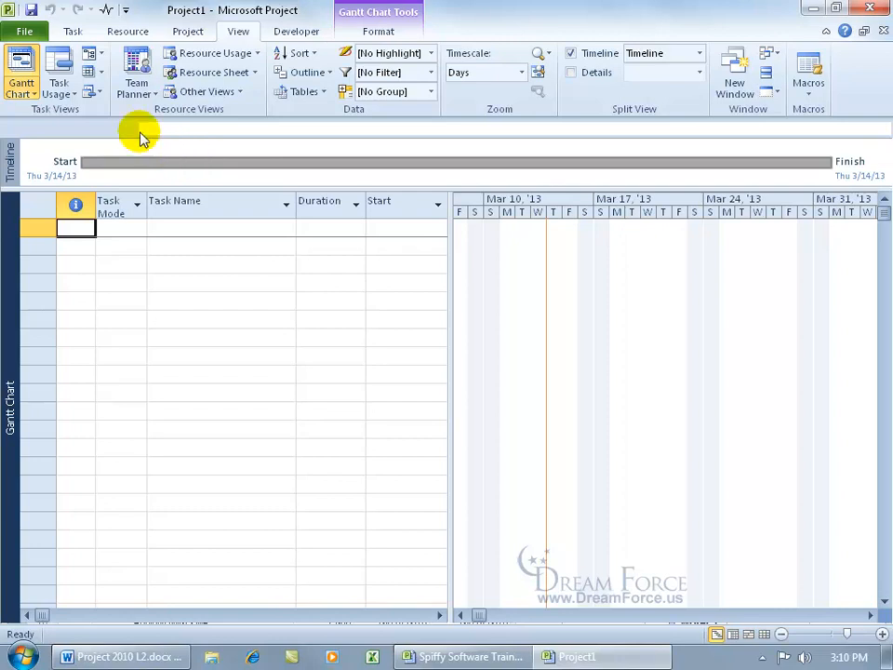
pyautogui.click(25, 31)
pyautogui.click(182, 244)
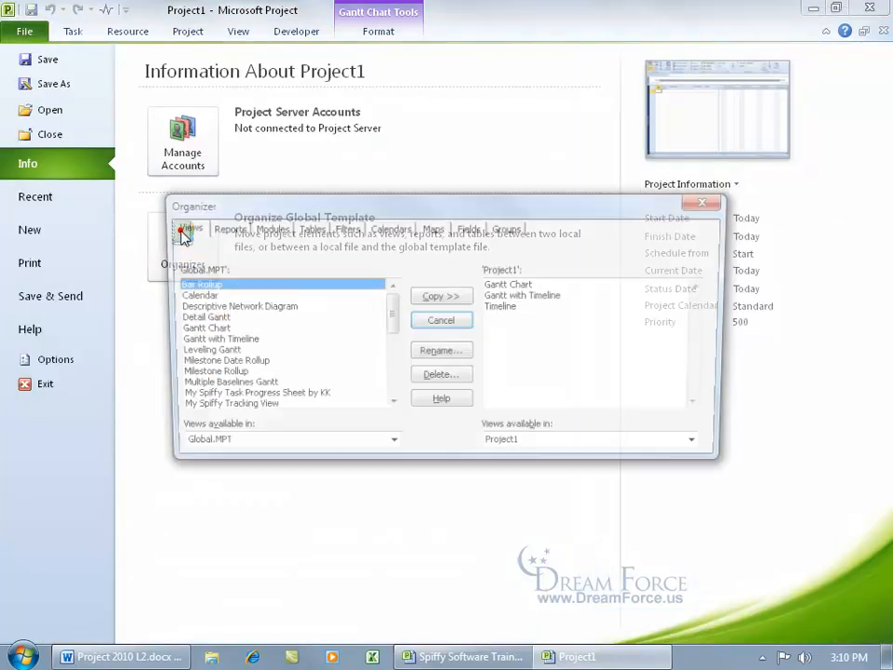
pyautogui.click(466, 229)
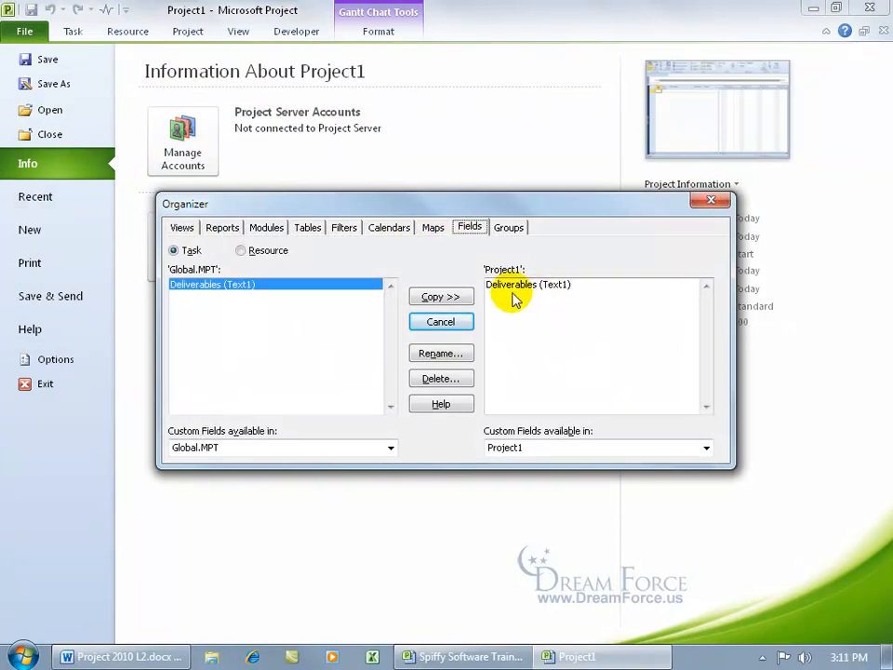
pyautogui.click(710, 201)
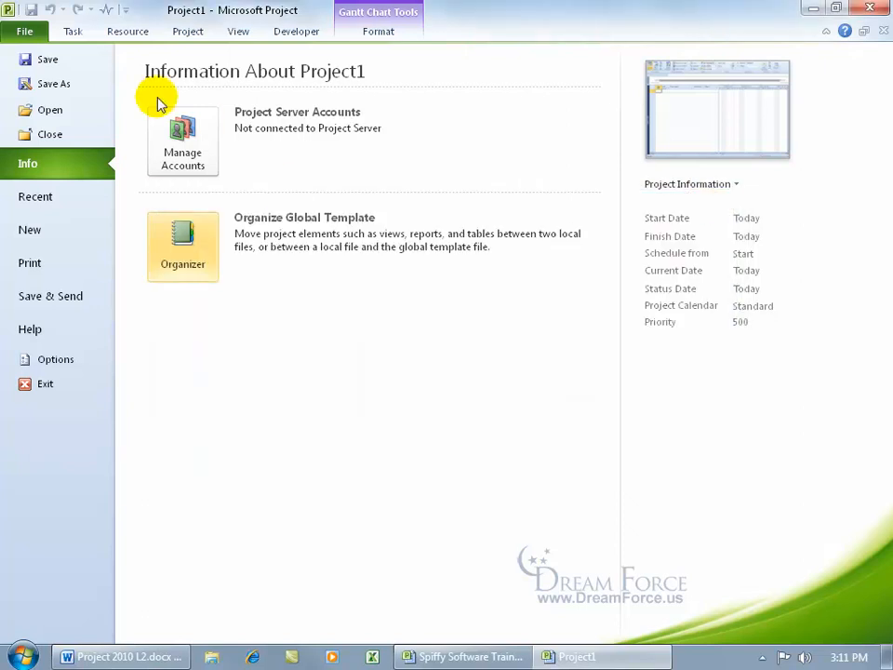
pyautogui.click(24, 31)
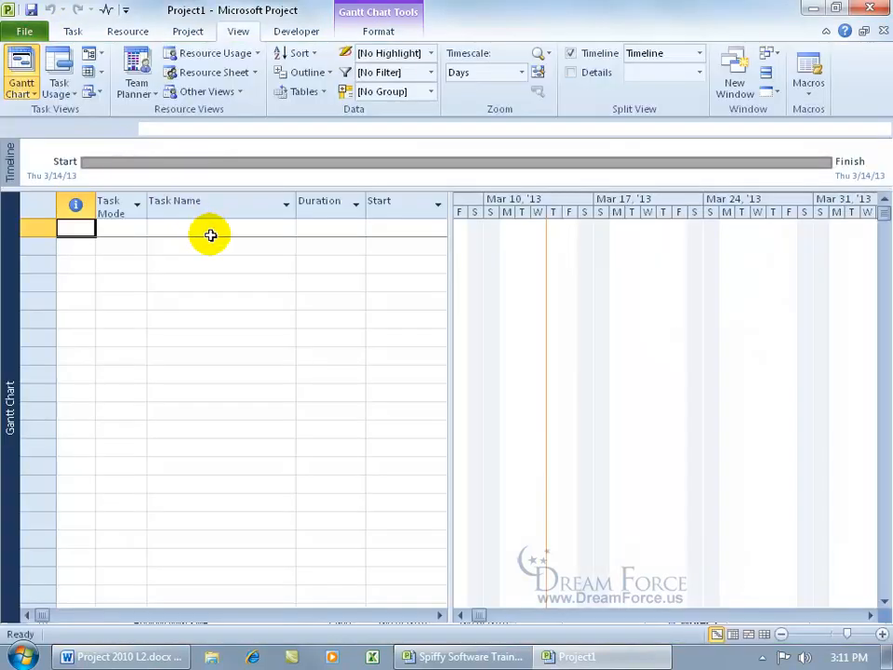
# Step: Look up the Text1 field among the columns insertable before Task Name, cancel the insertion and close the blank project
pyautogui.rightClick(221, 202)
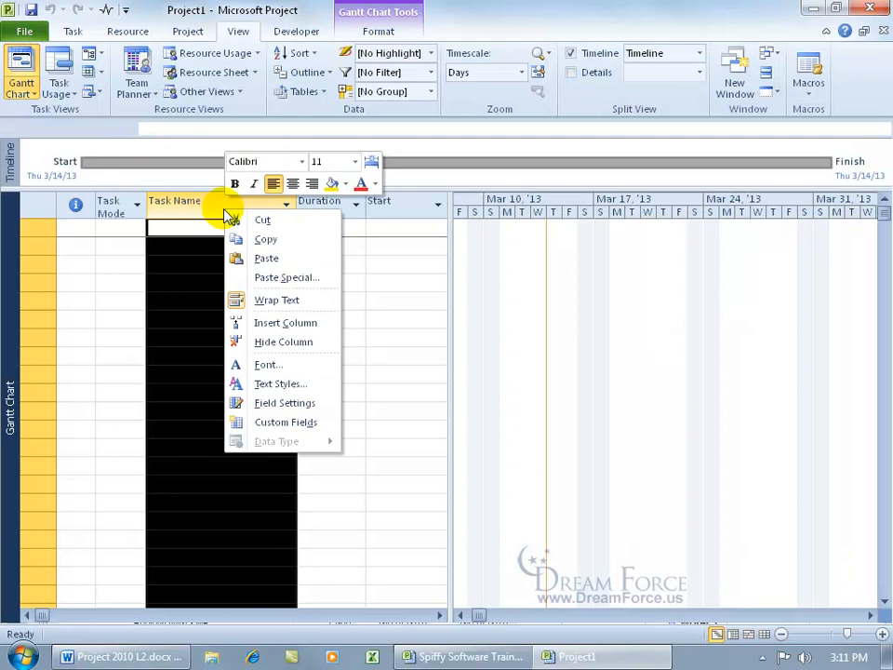
pyautogui.click(275, 322)
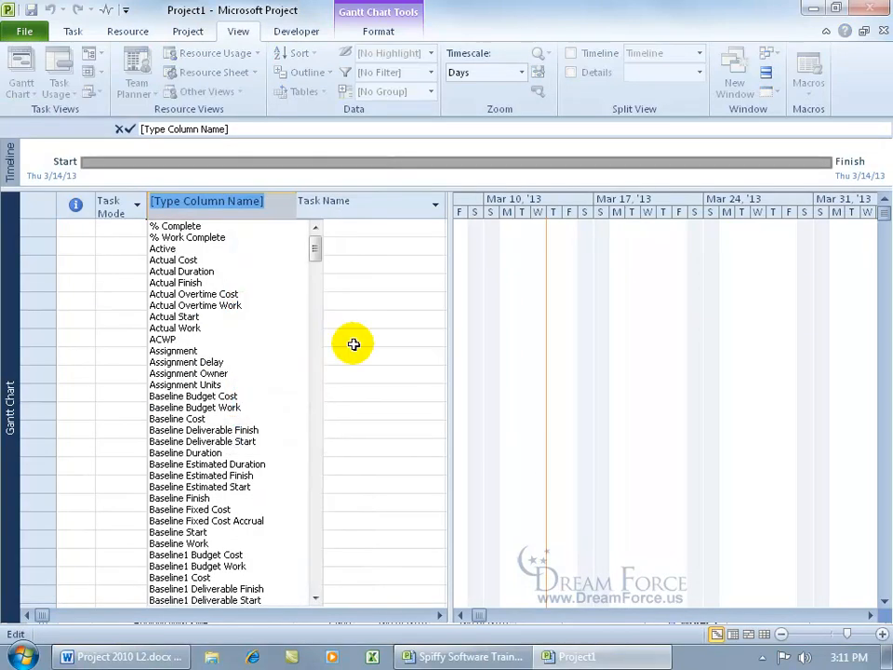
pyautogui.write('tex')
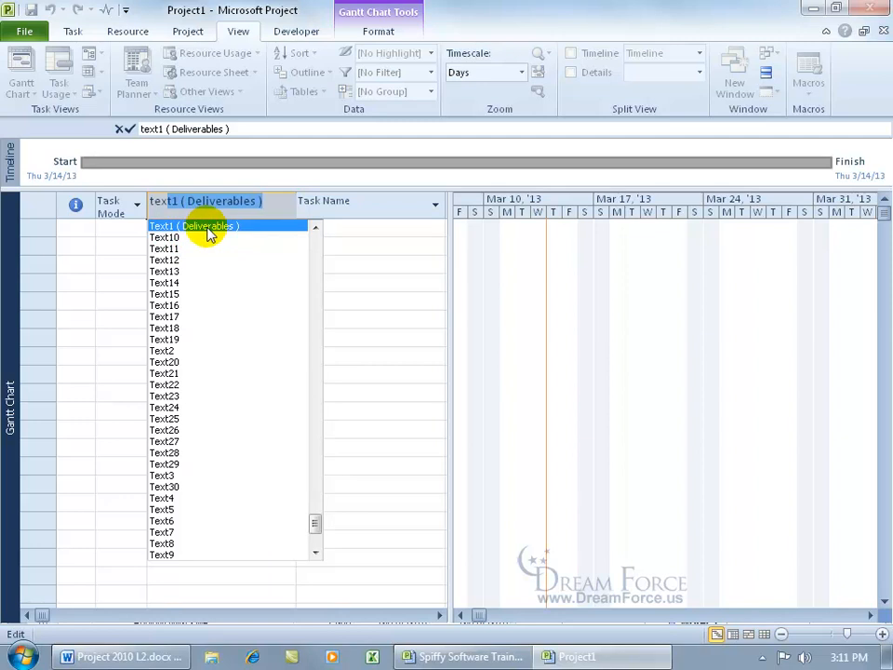
pyautogui.press('Escape')
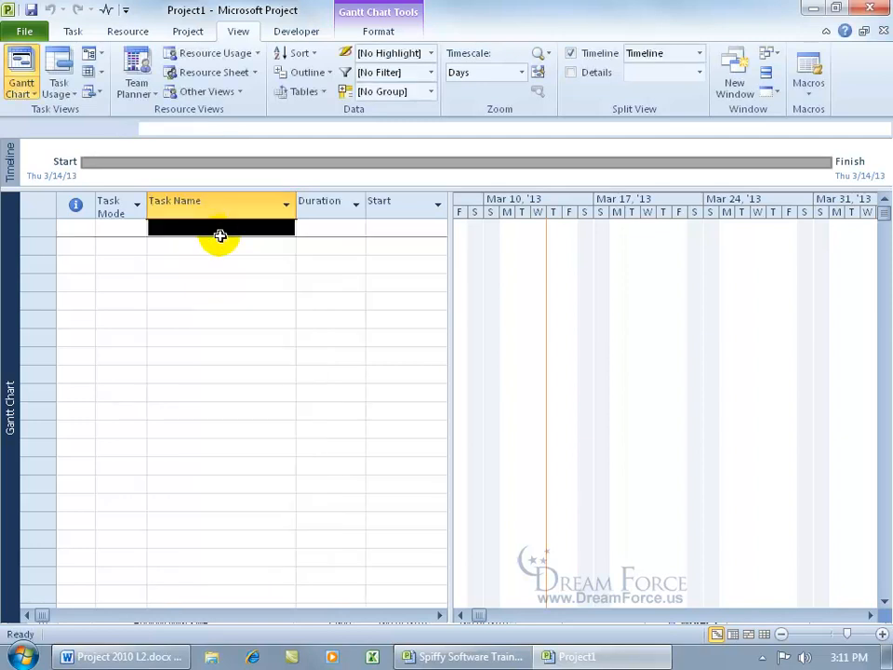
pyautogui.click(884, 33)
pyautogui.click(453, 378)
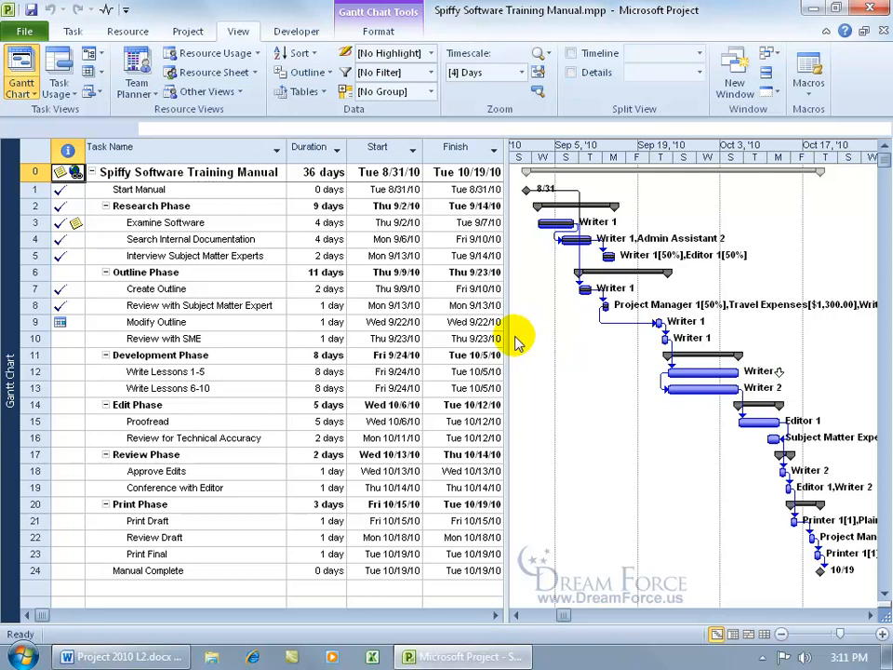
# Step: Open the Organizer and try to rename the custom task field Deliverables (Text1) in Global.MPT
pyautogui.click(24, 31)
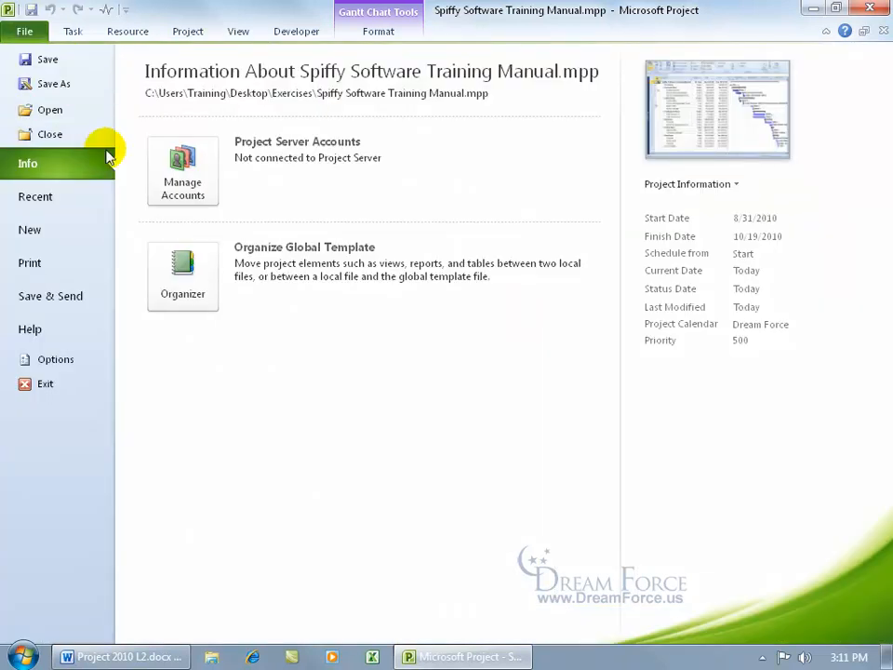
pyautogui.click(177, 287)
pyautogui.click(468, 227)
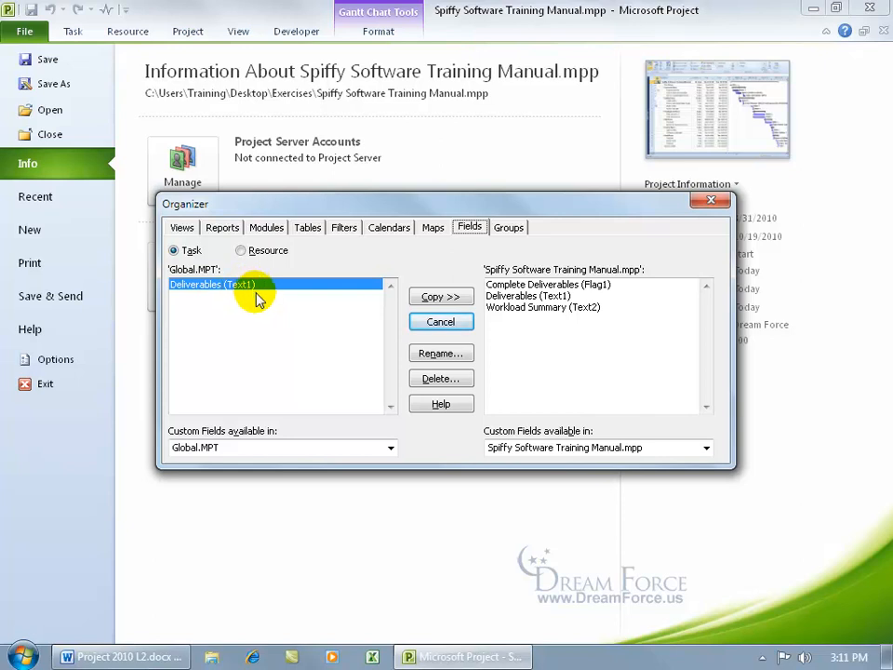
pyautogui.click(446, 358)
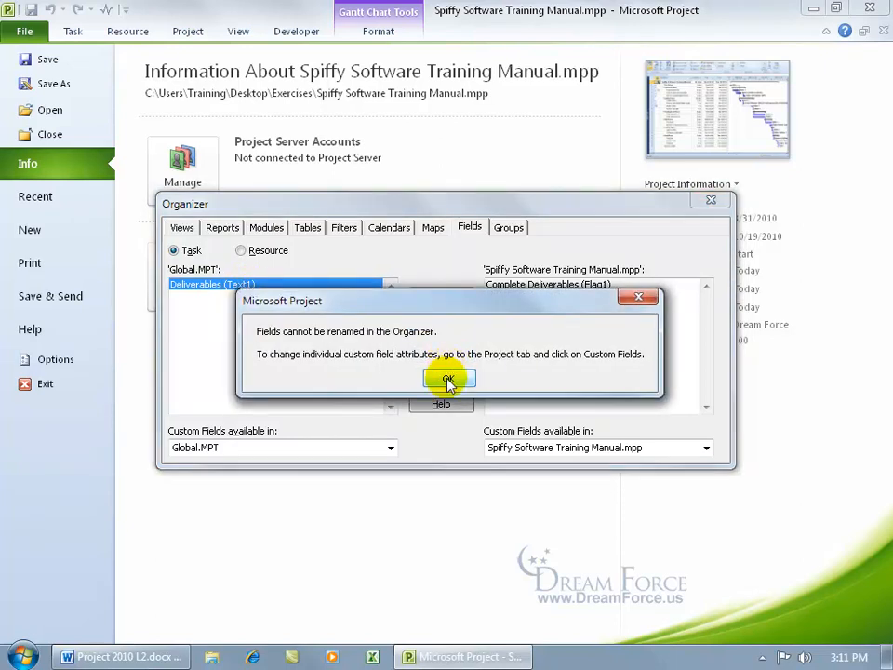
pyautogui.click(449, 380)
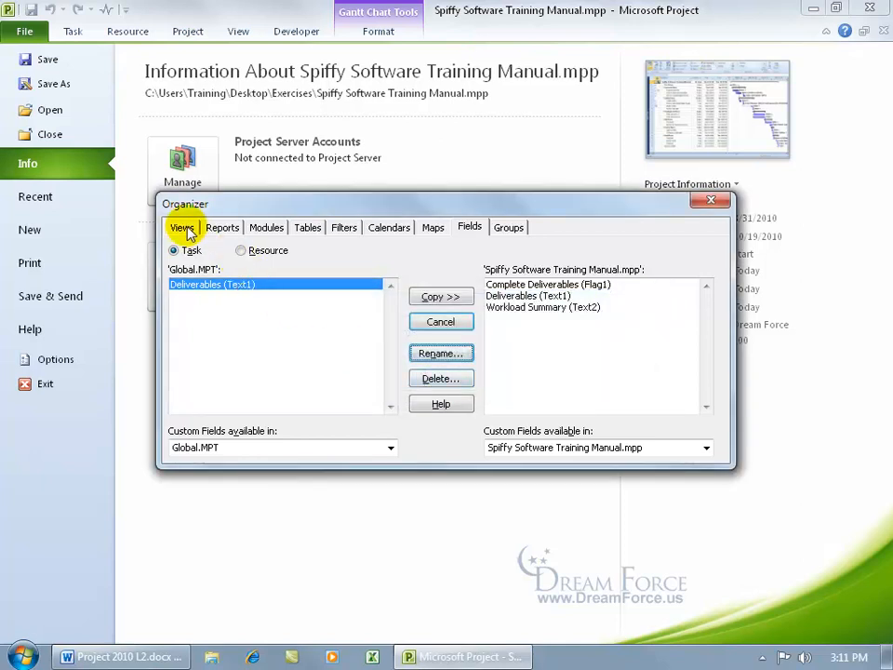
# Step: Open the name of the view My Spiffy Tracking View in Global.MPT for renaming in the Organizer
pyautogui.click(184, 229)
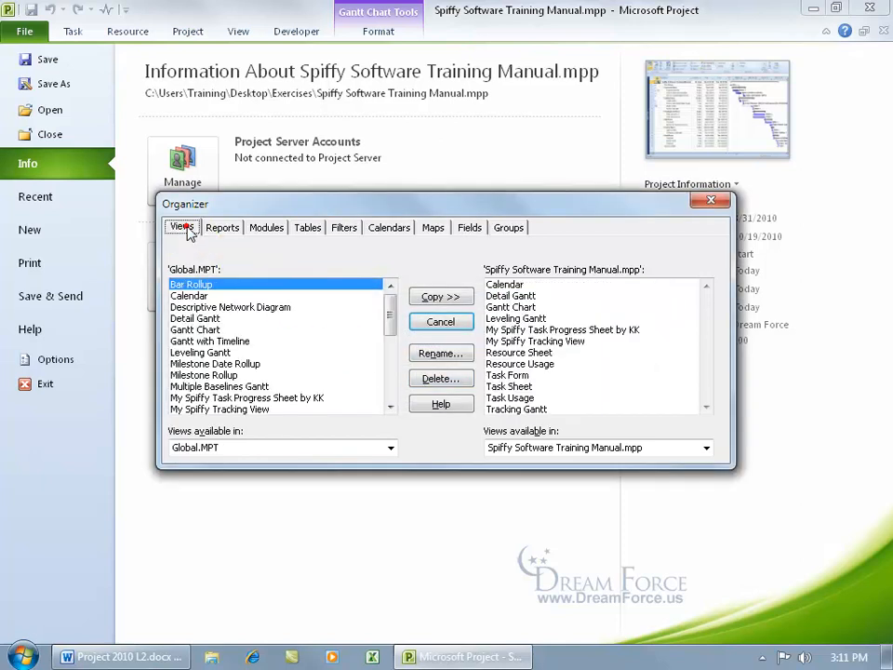
pyautogui.click(253, 408)
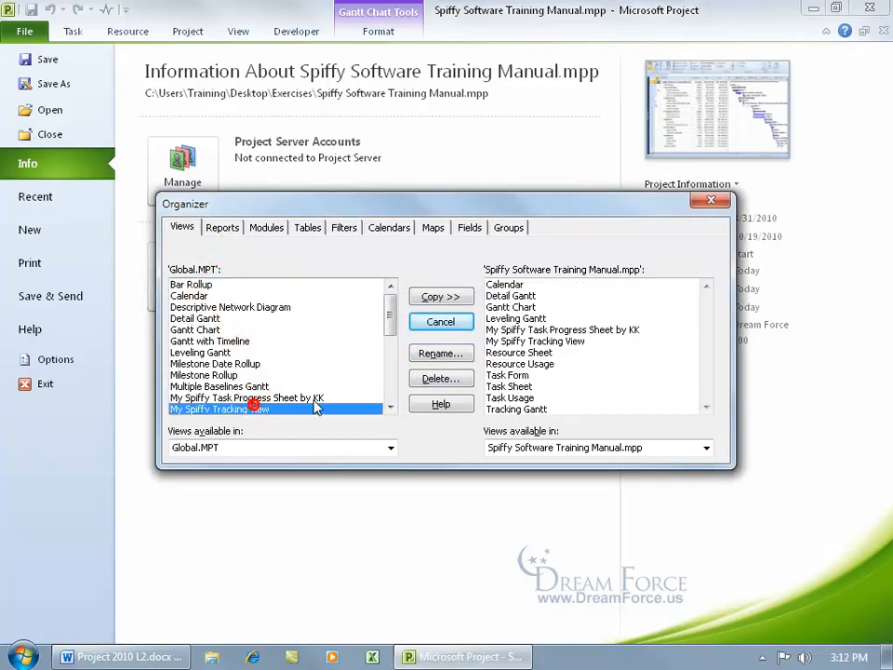
pyautogui.click(440, 354)
pyautogui.click(440, 325)
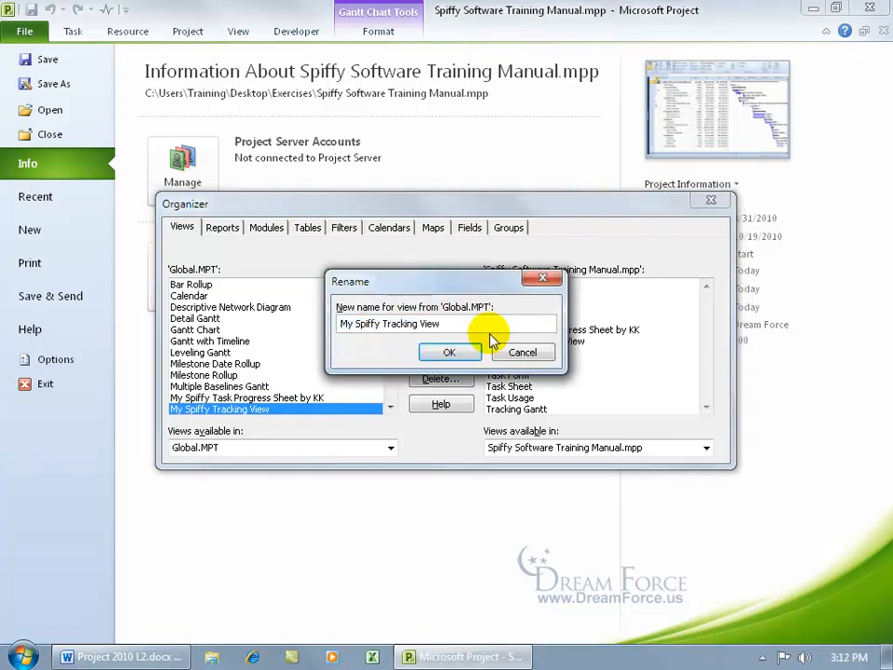
# Step: Rename the Global.MPT view as My Spiffy Tracking View # 2, and close the Organizer to return to the project
pyautogui.write('# 2')
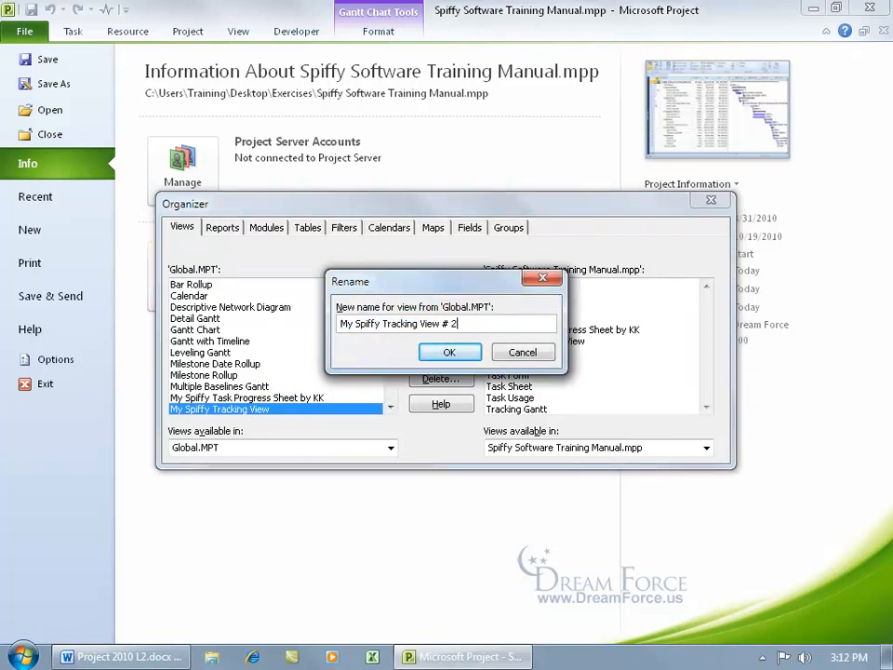
pyautogui.click(453, 352)
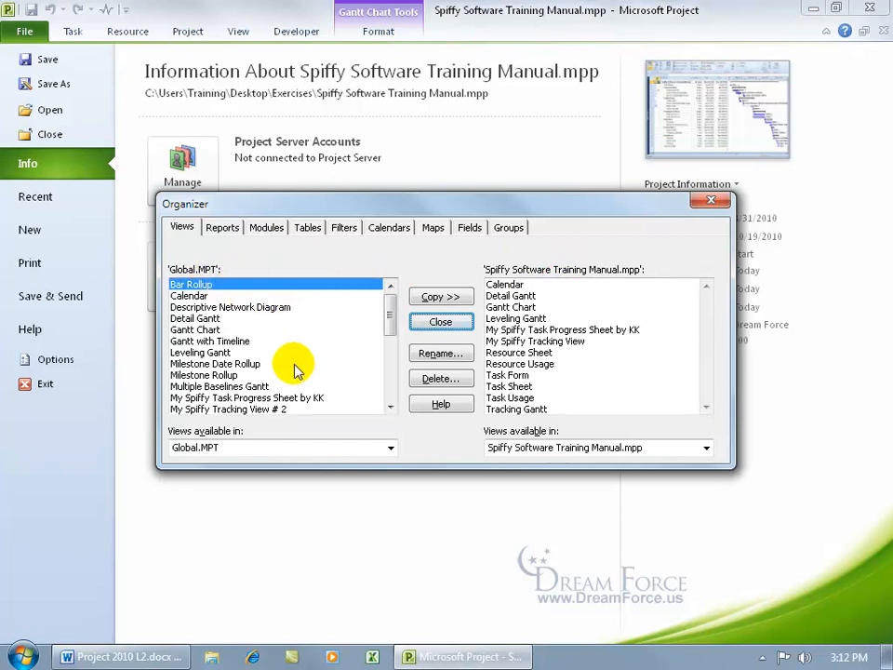
pyautogui.click(711, 201)
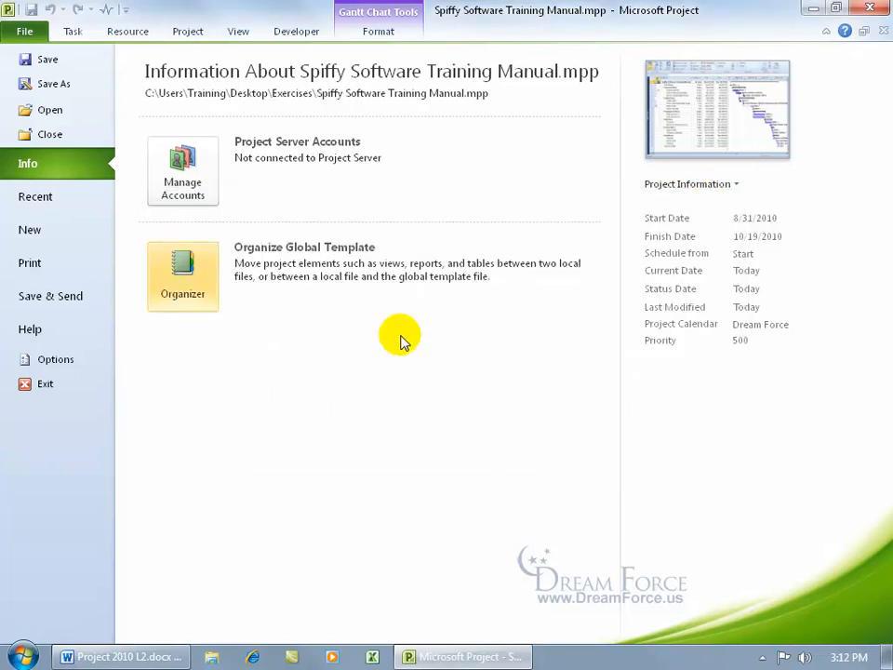
pyautogui.click(25, 29)
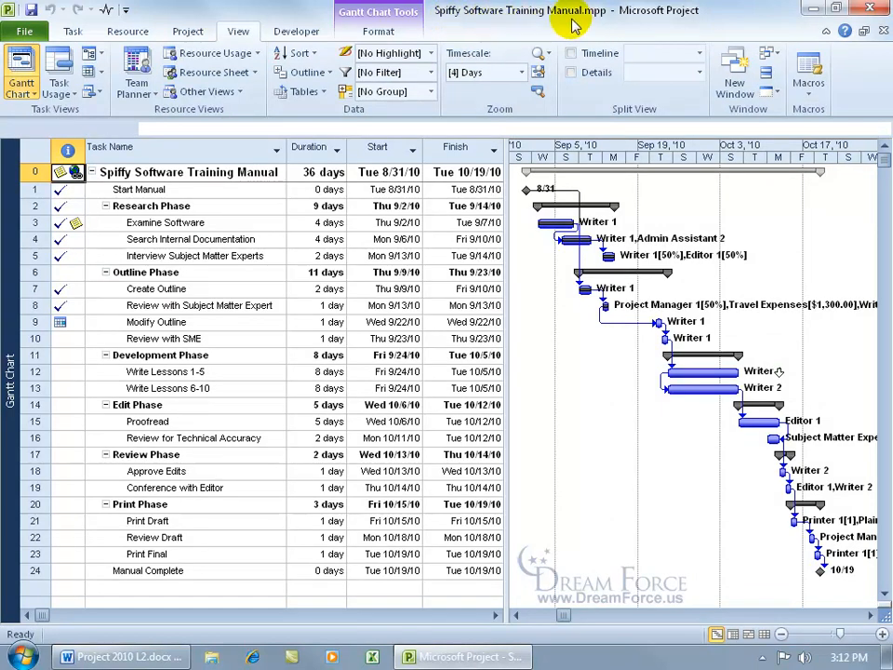
# Step: Open Another Project - Whoa!.mpp from the Exercises folder on the desktop
pyautogui.click(24, 30)
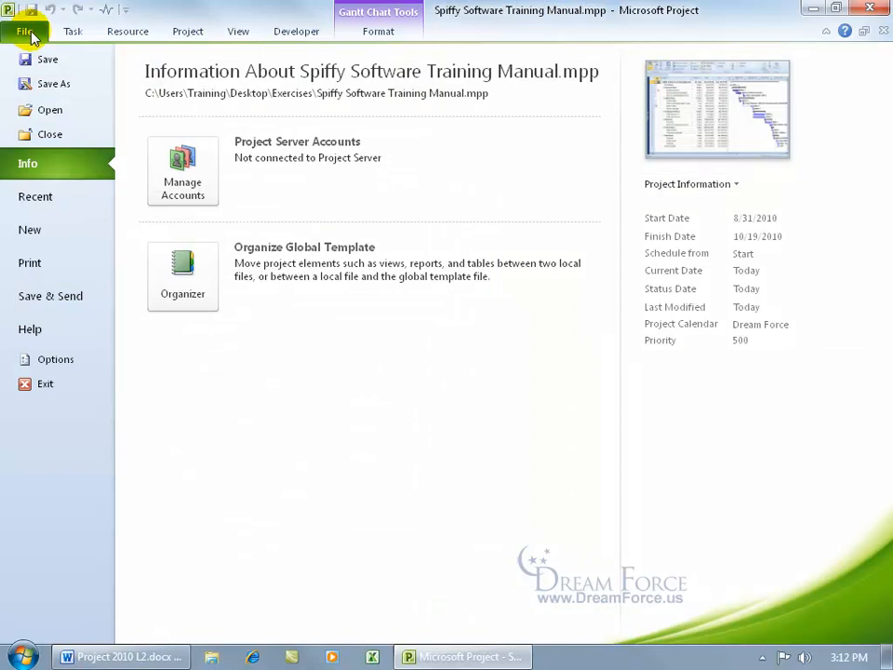
pyautogui.click(47, 111)
pyautogui.click(69, 163)
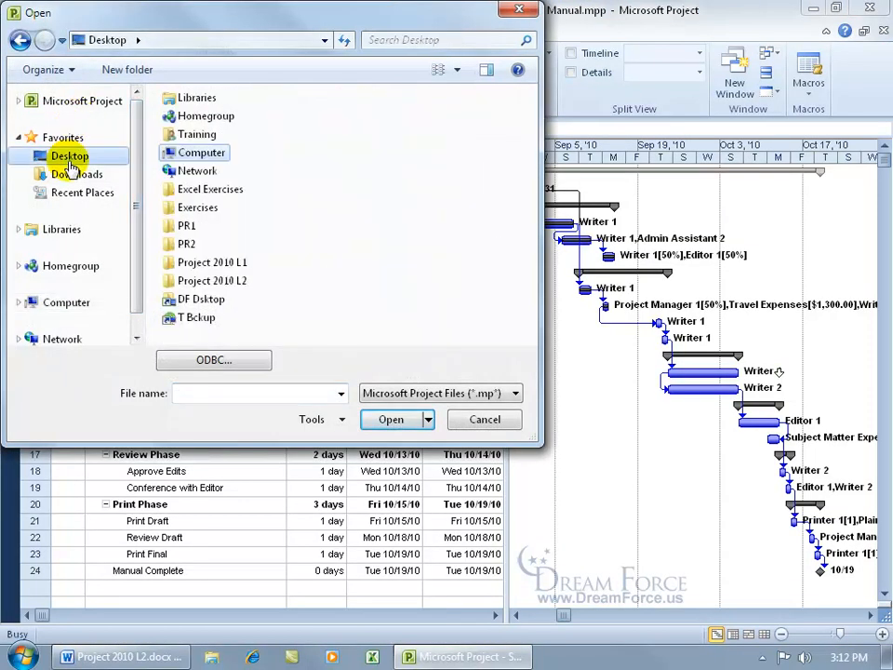
pyautogui.doubleClick(226, 208)
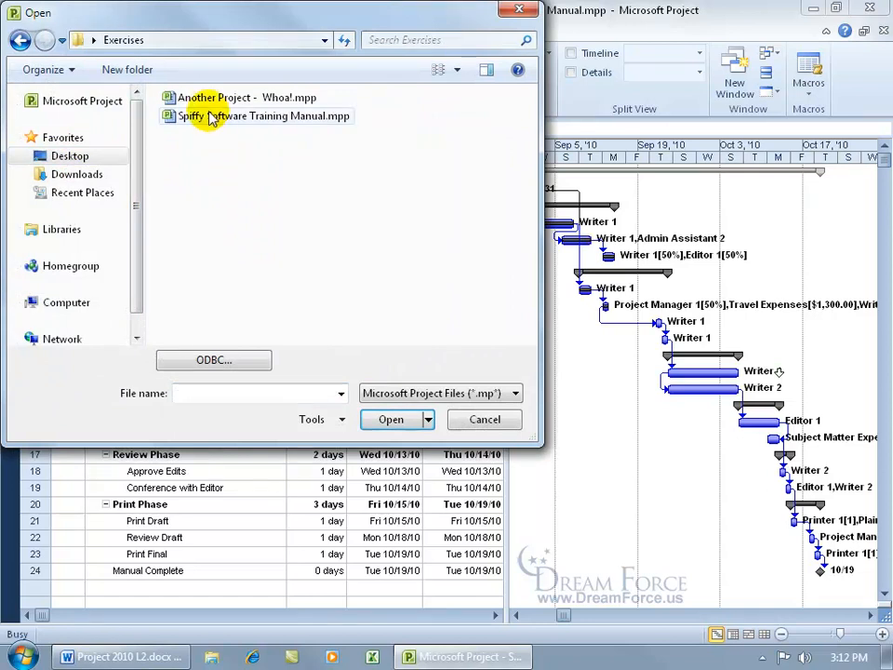
pyautogui.doubleClick(286, 101)
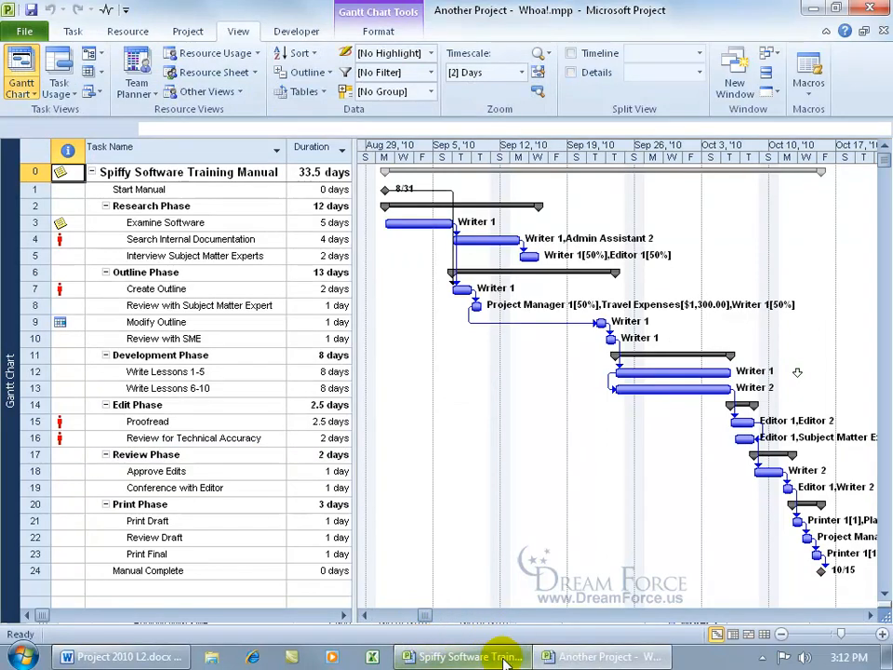
pyautogui.moveTo(497, 652)
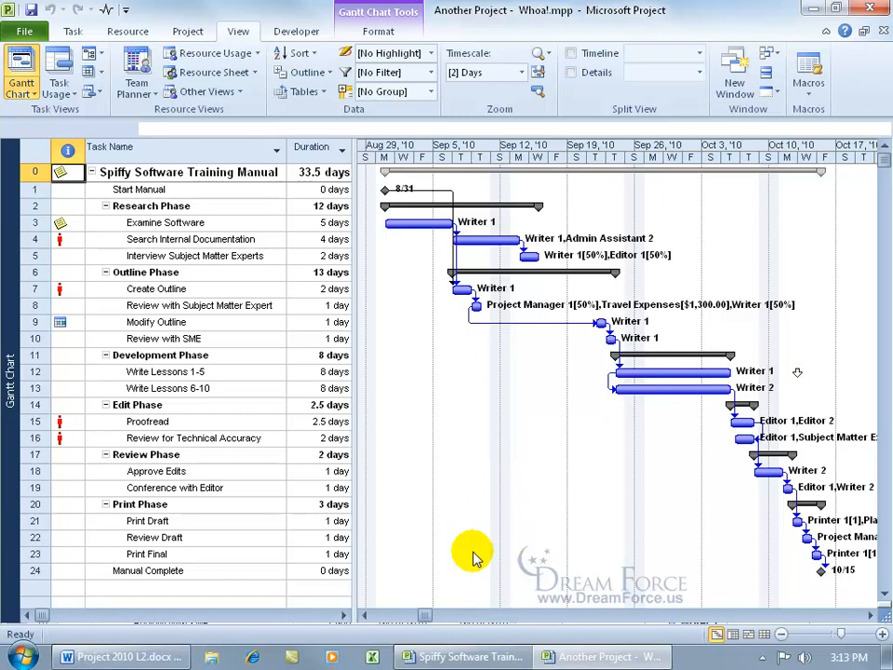
# Step: Set up the Organizer to exchange views between Another Project - Whoa!.mpp and Spiffy Software Training Manual.mpp instead of Global.MPT
pyautogui.click(24, 32)
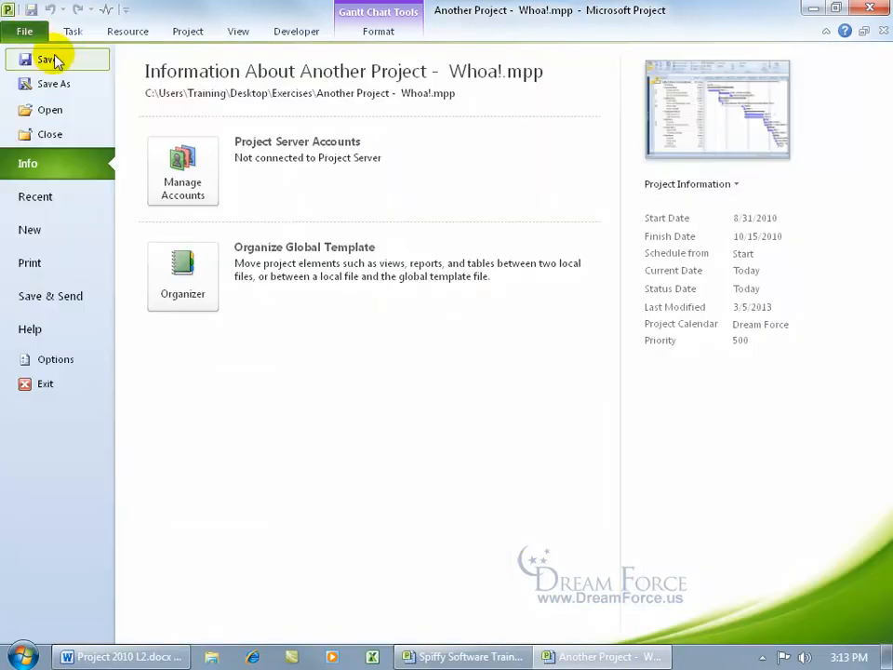
pyautogui.click(177, 271)
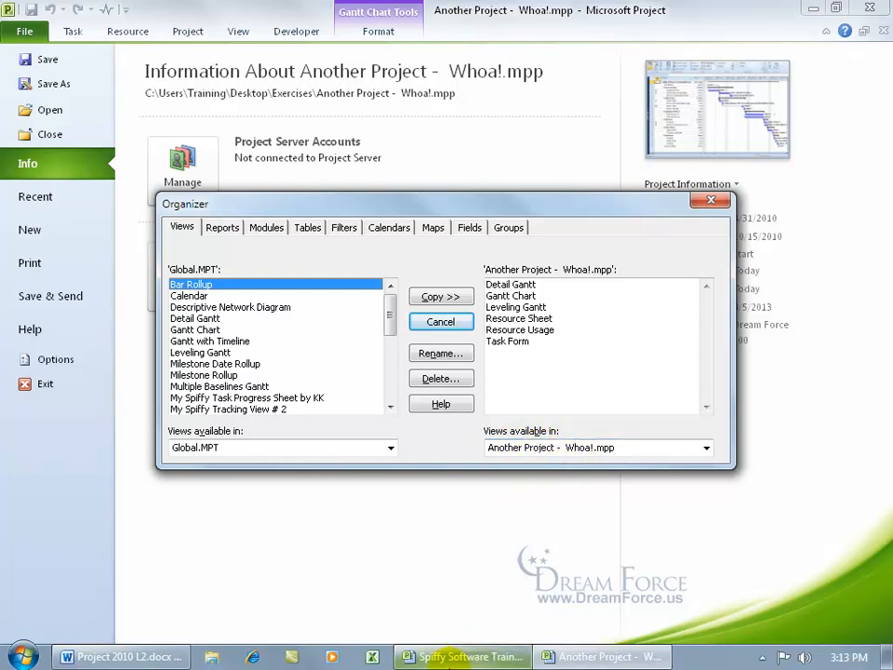
pyautogui.moveTo(473, 662)
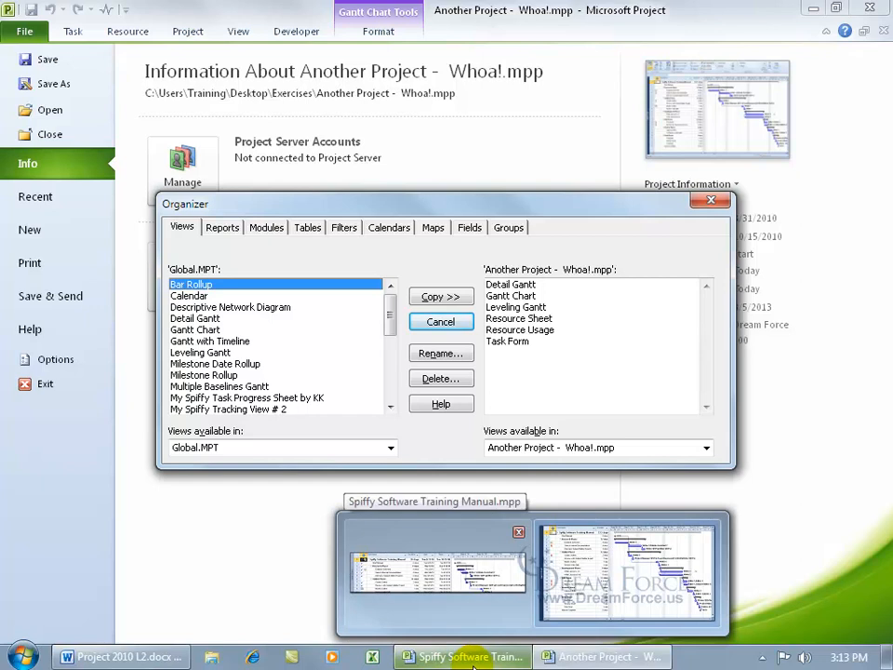
pyautogui.click(708, 448)
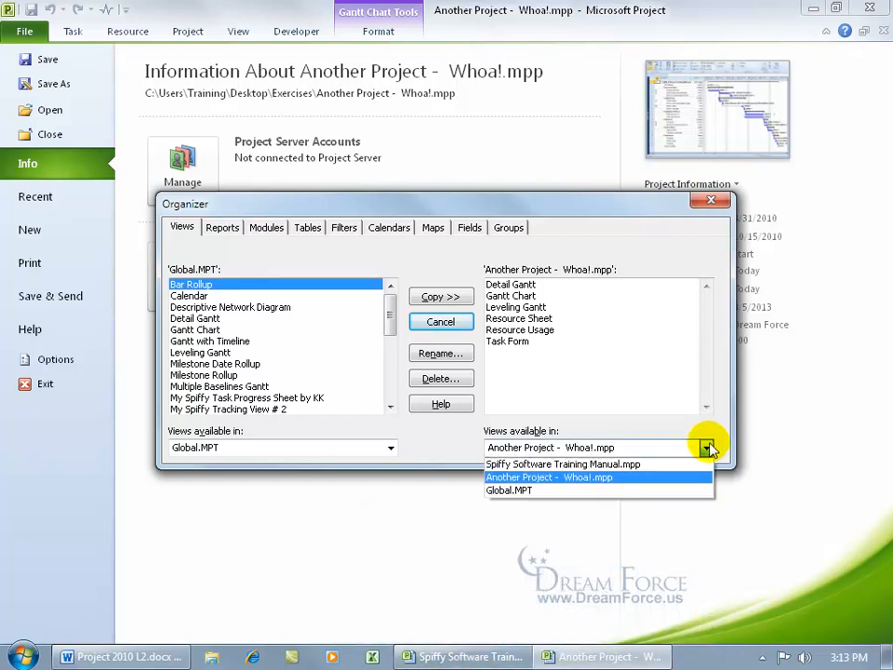
pyautogui.click(678, 463)
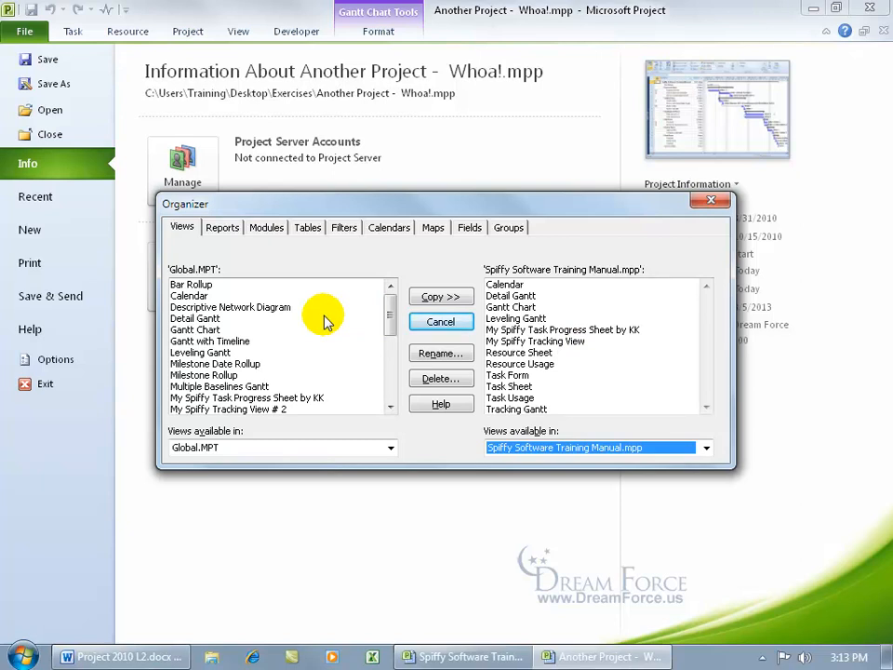
pyautogui.click(391, 447)
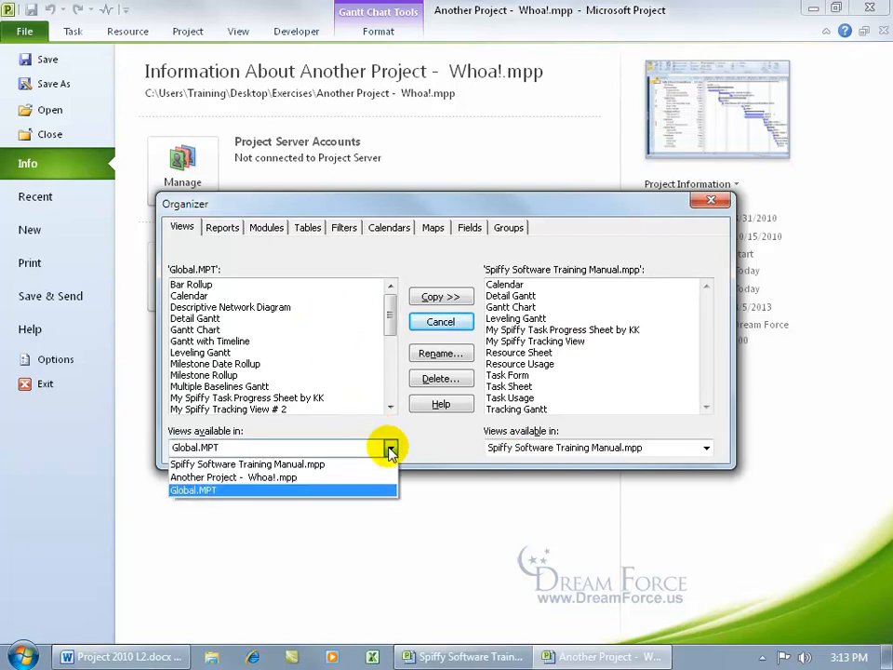
pyautogui.click(330, 477)
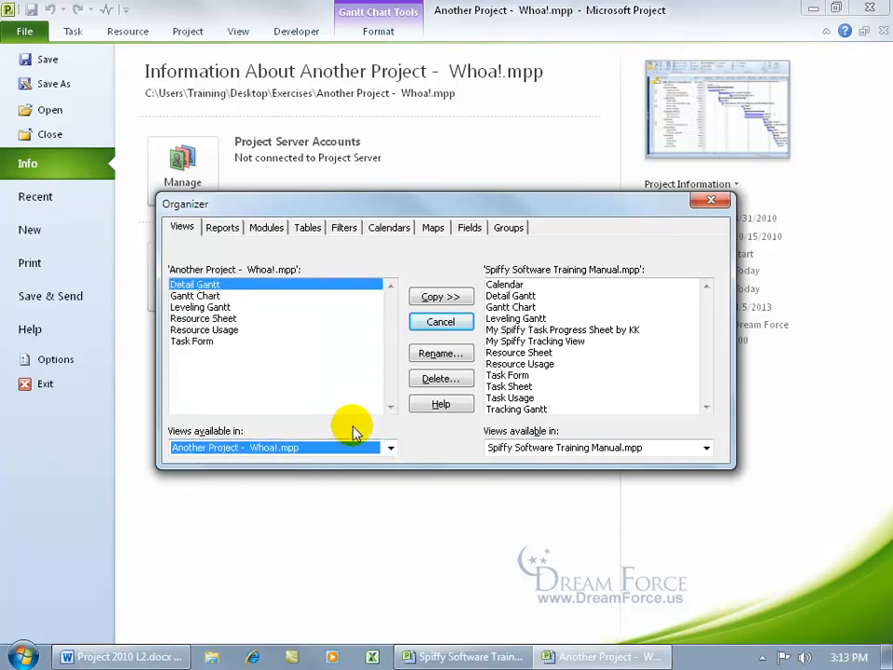
pyautogui.click(391, 448)
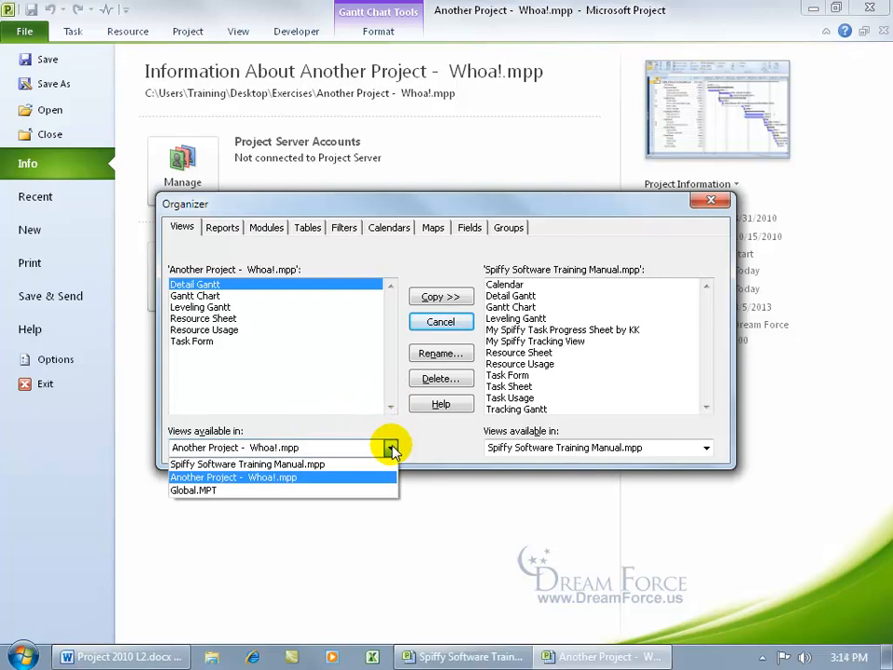
pyautogui.click(347, 476)
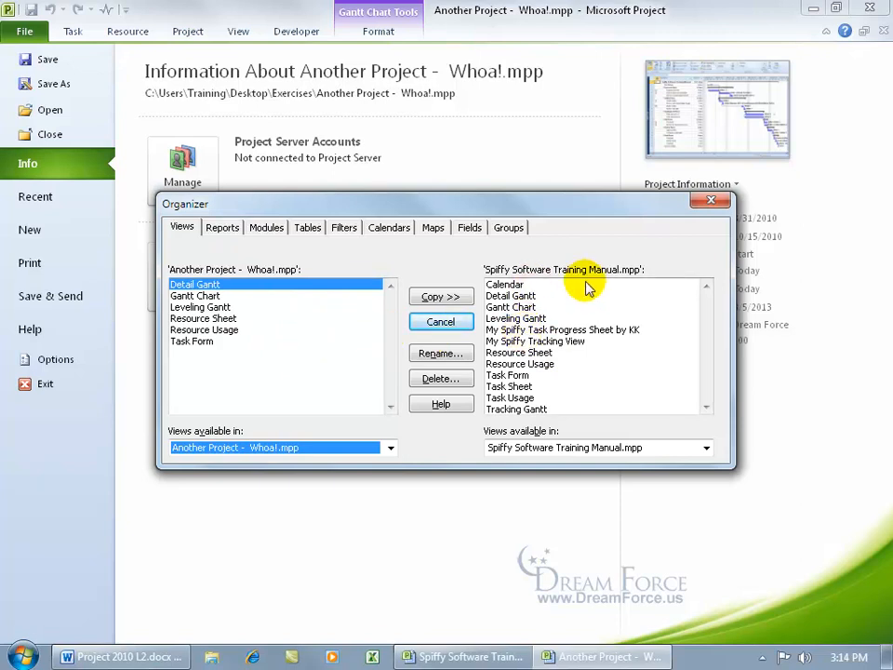
# Step: Copy My Spiffy Tracking View from Spiffy Software Training Manual.mpp into Another Project - Whoa!.mpp
pyautogui.click(555, 331)
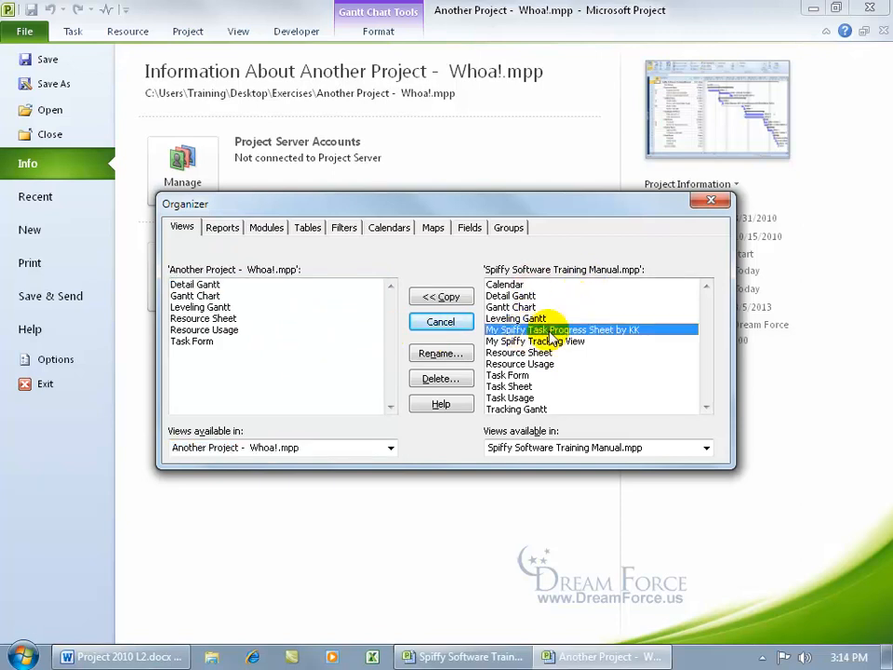
pyautogui.click(554, 342)
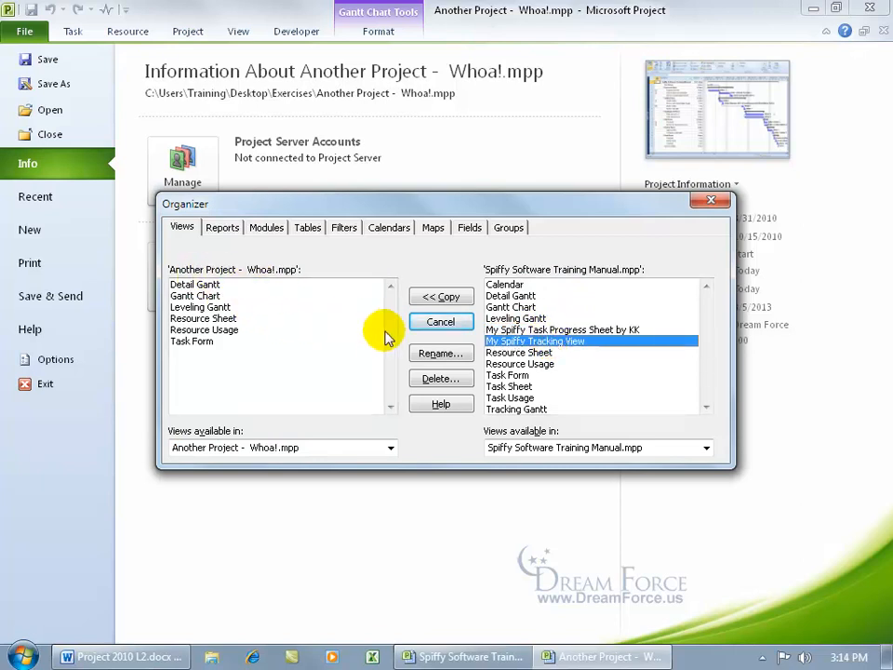
pyautogui.click(456, 297)
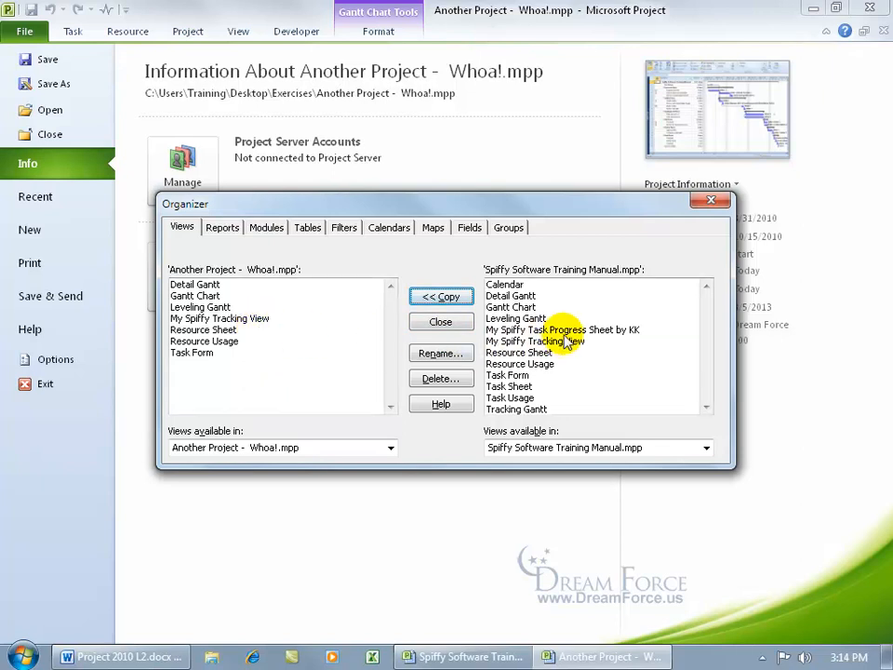
# Step: Look at the views available in Global.MPT within the Organizer, and return to the Another Project - Whoa!.mpp list
pyautogui.click(391, 447)
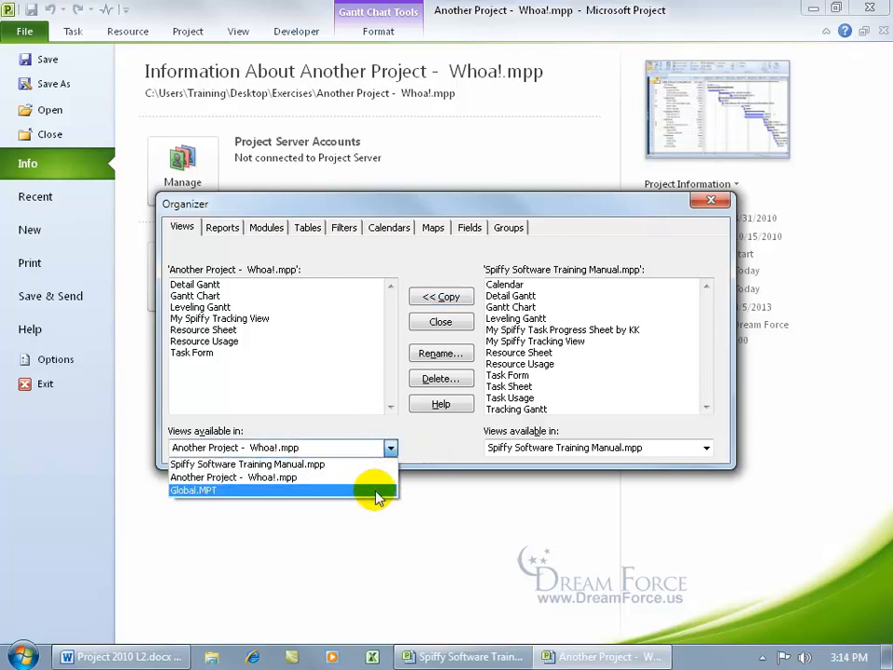
pyautogui.click(375, 491)
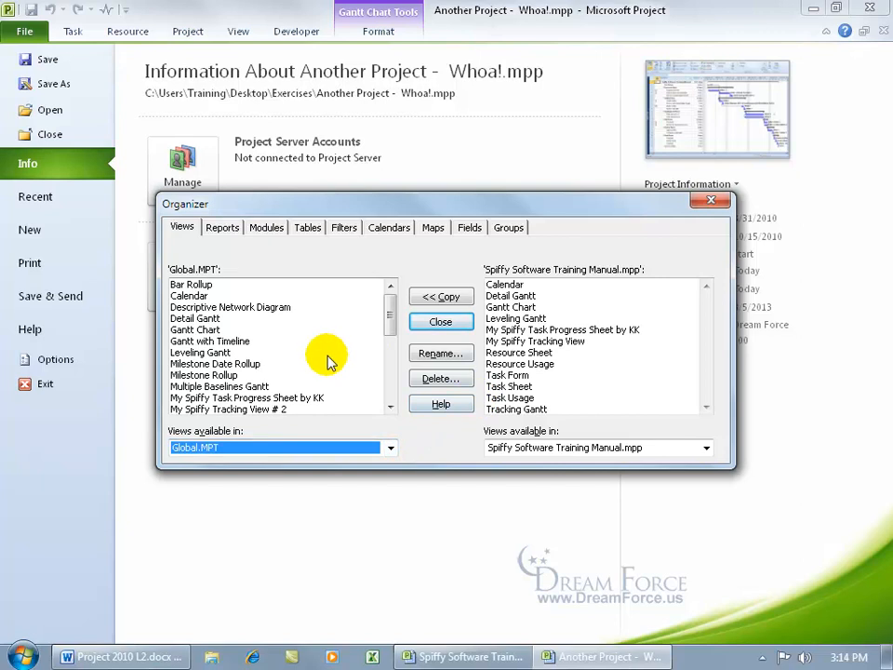
pyautogui.click(391, 448)
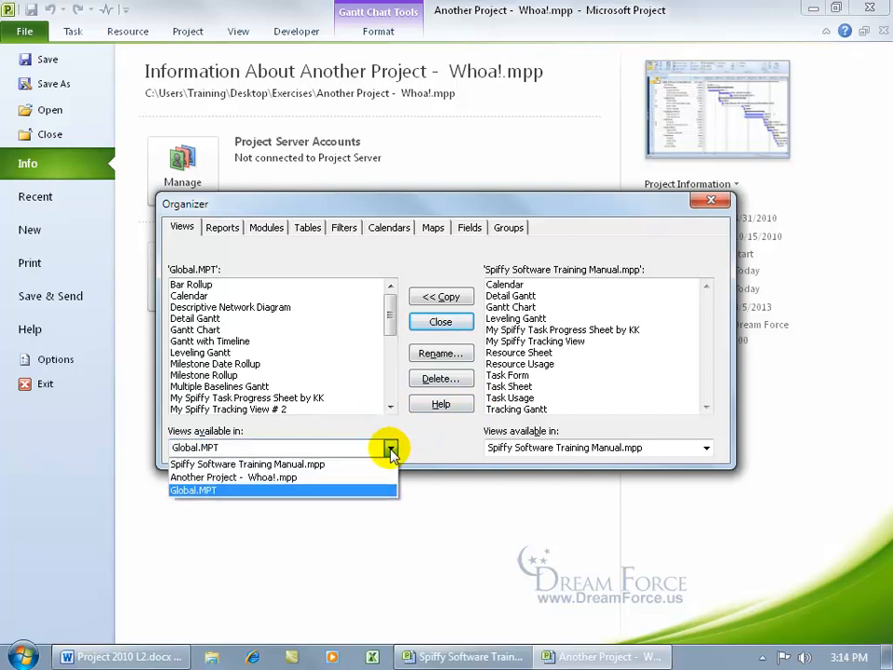
pyautogui.click(377, 477)
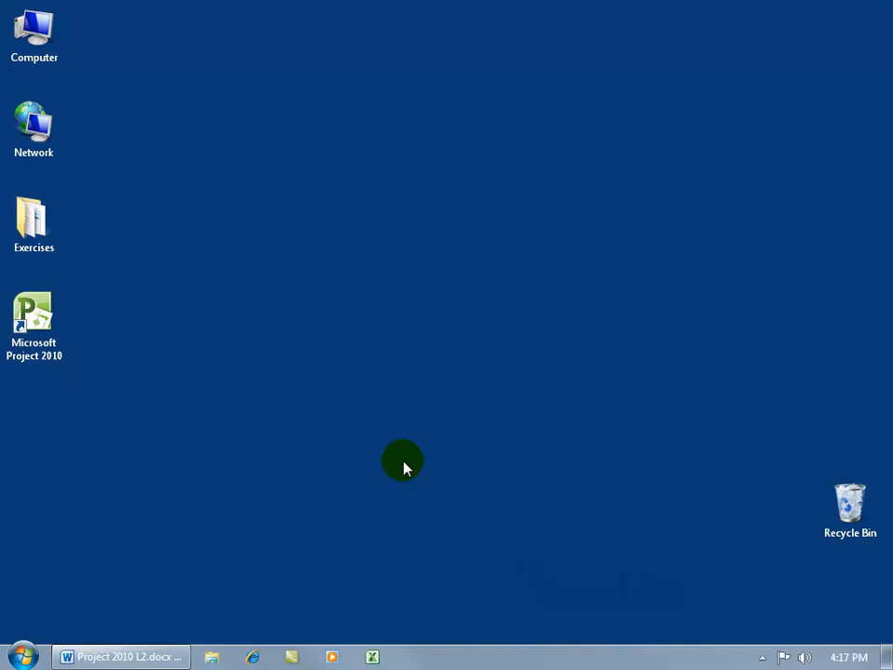
# Step: Open Training Manual Resource Pool.mpp from the desktop's Exercises folder as read-only, allowing others to work on connected projects
pyautogui.doubleClick(32, 221)
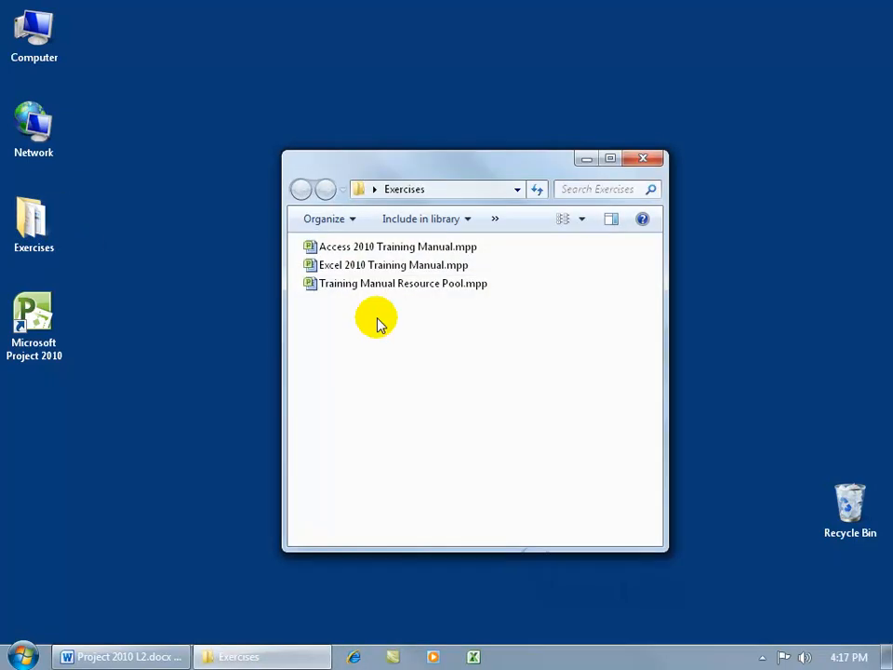
pyautogui.click(400, 287)
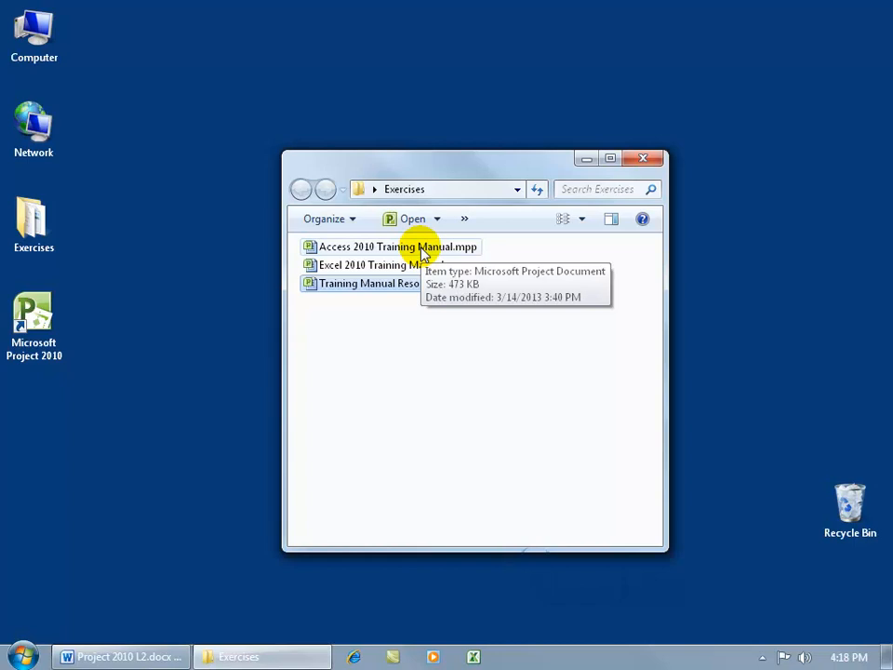
pyautogui.doubleClick(378, 284)
pyautogui.click(339, 286)
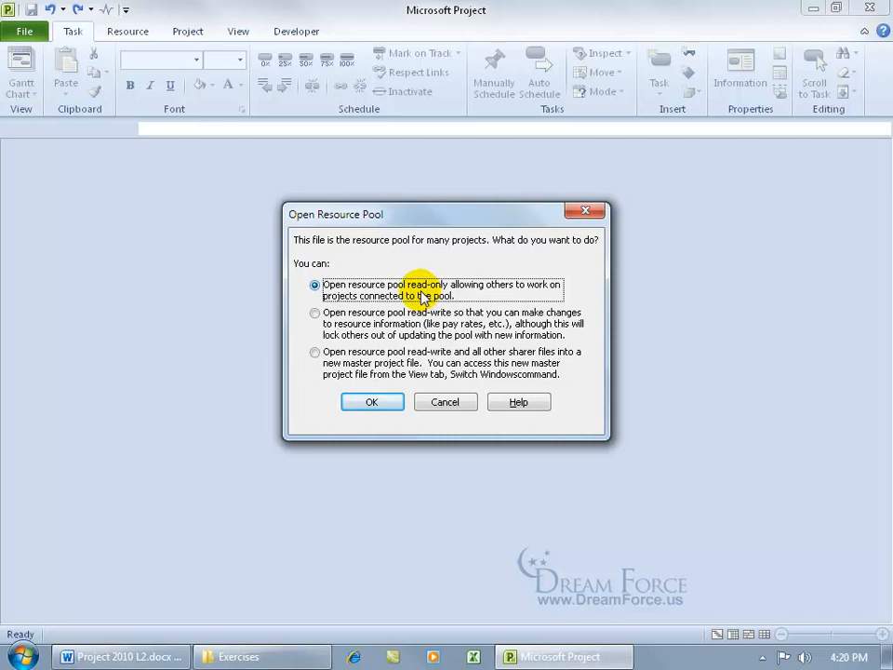
pyautogui.click(372, 402)
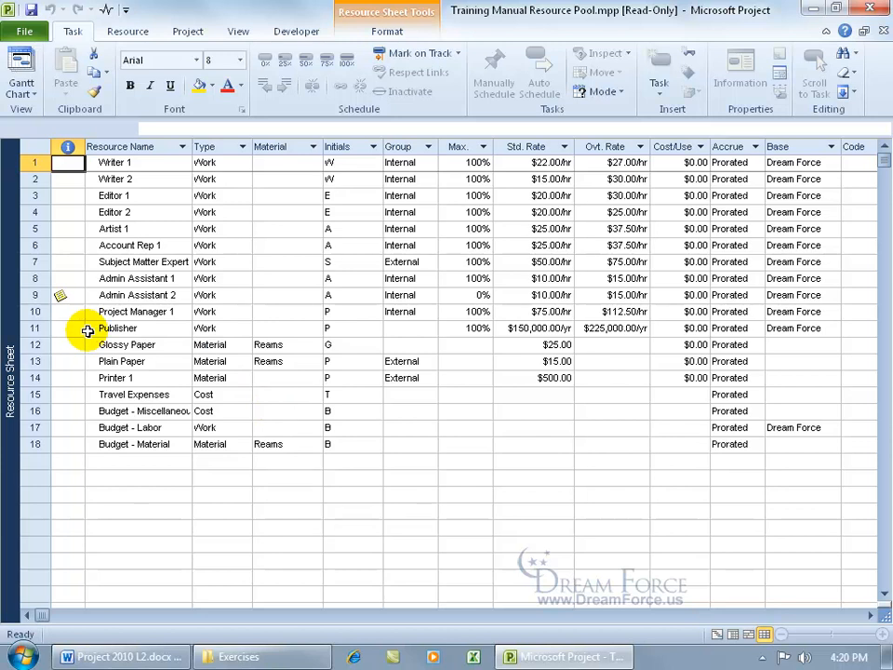
# Step: Check the resource pool's Gantt Chart view for tasks, and return to the Resource Sheet view
pyautogui.rightClick(9, 324)
pyautogui.click(44, 334)
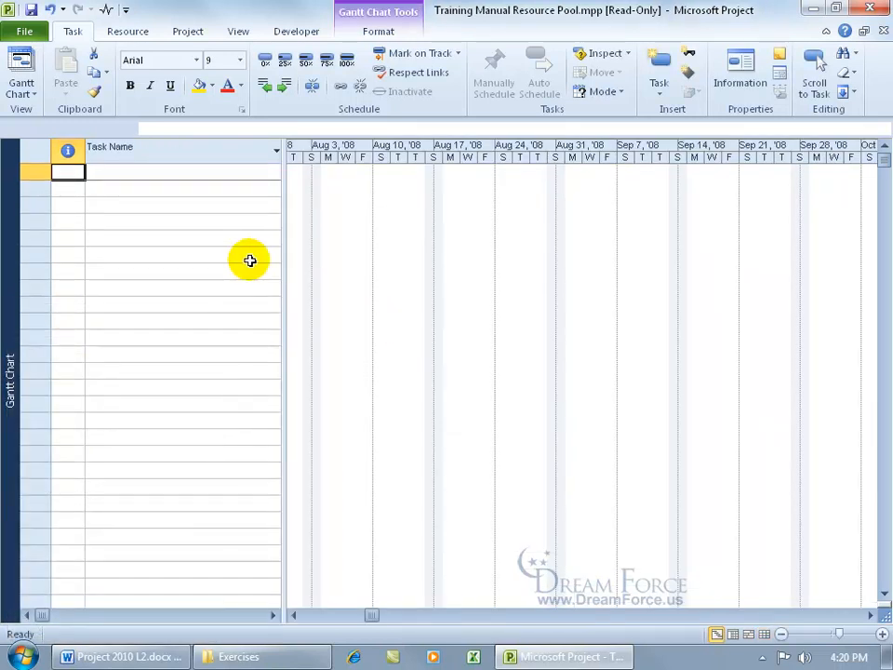
pyautogui.rightClick(11, 304)
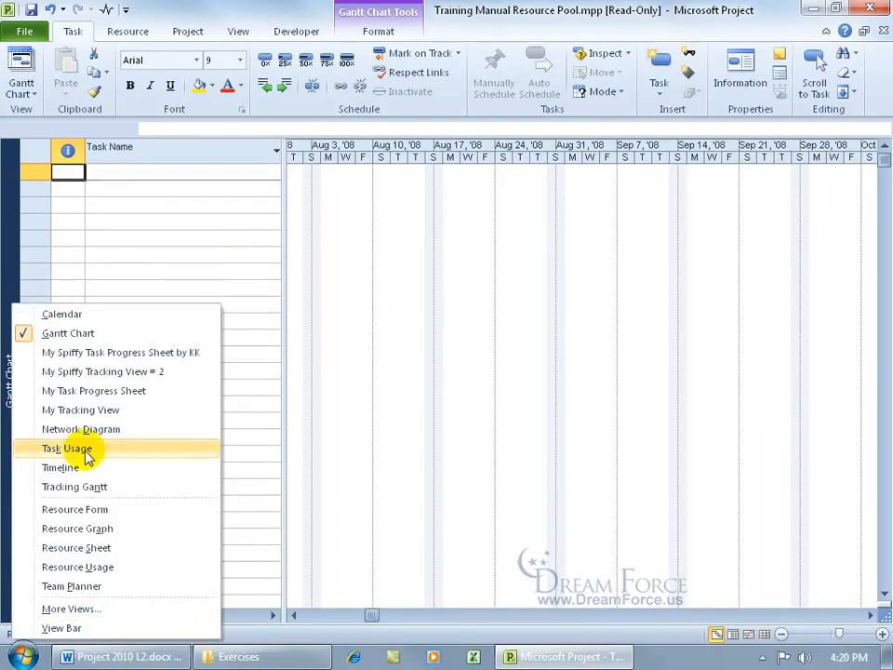
pyautogui.click(97, 547)
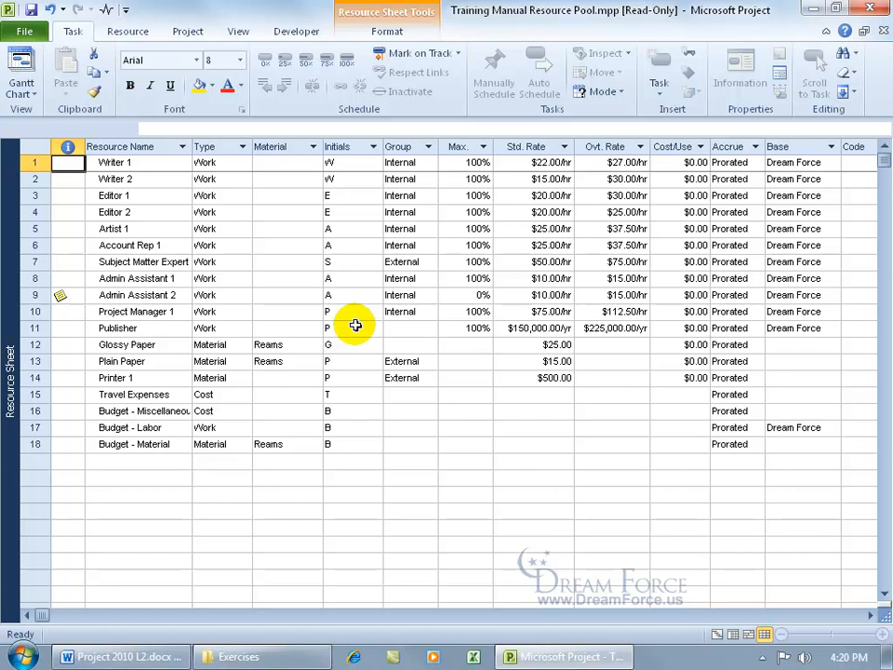
# Step: Review the projects linked to the resource pool in Share Resources without changing anything, and close the pool file
pyautogui.click(128, 31)
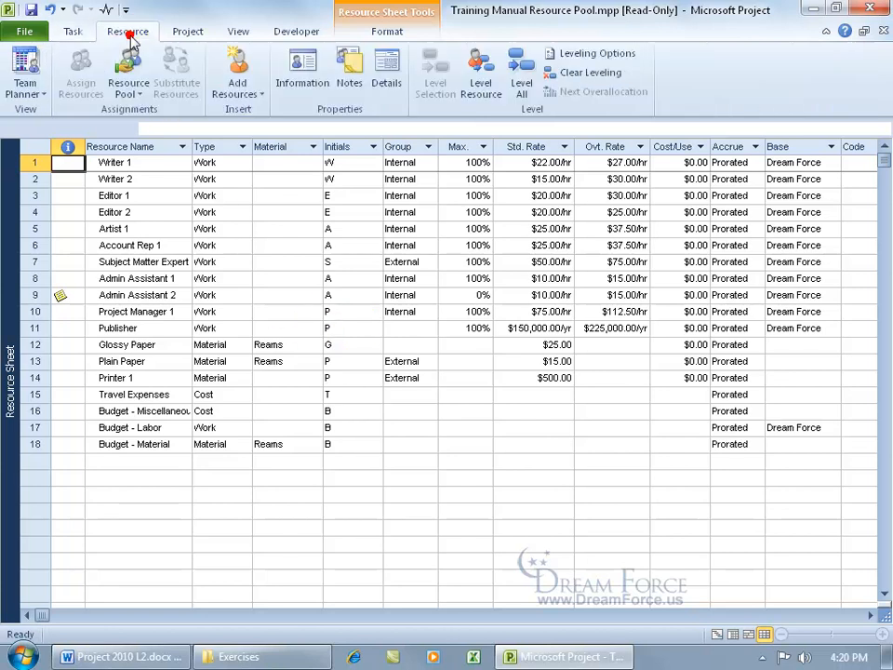
pyautogui.click(137, 94)
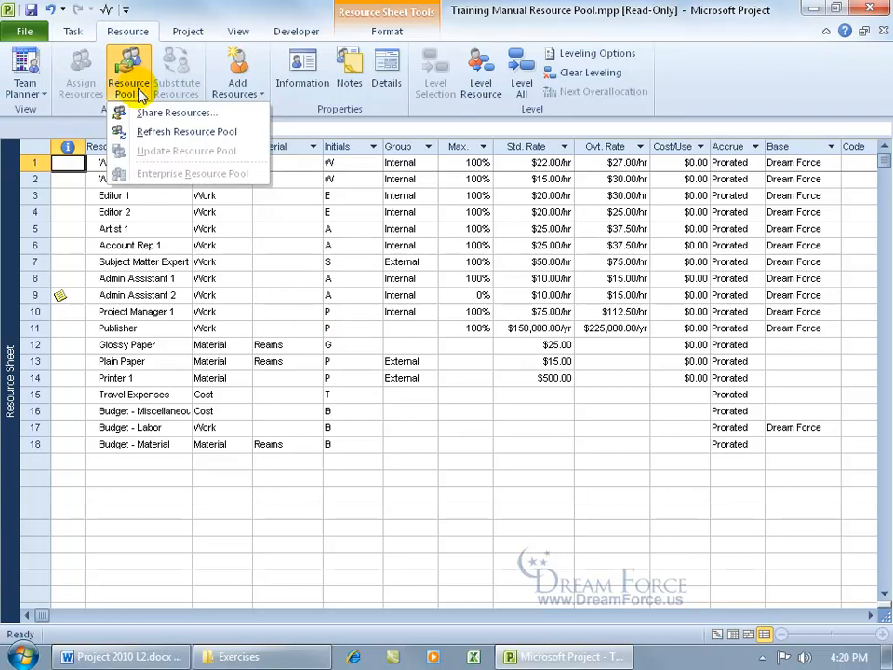
pyautogui.click(141, 113)
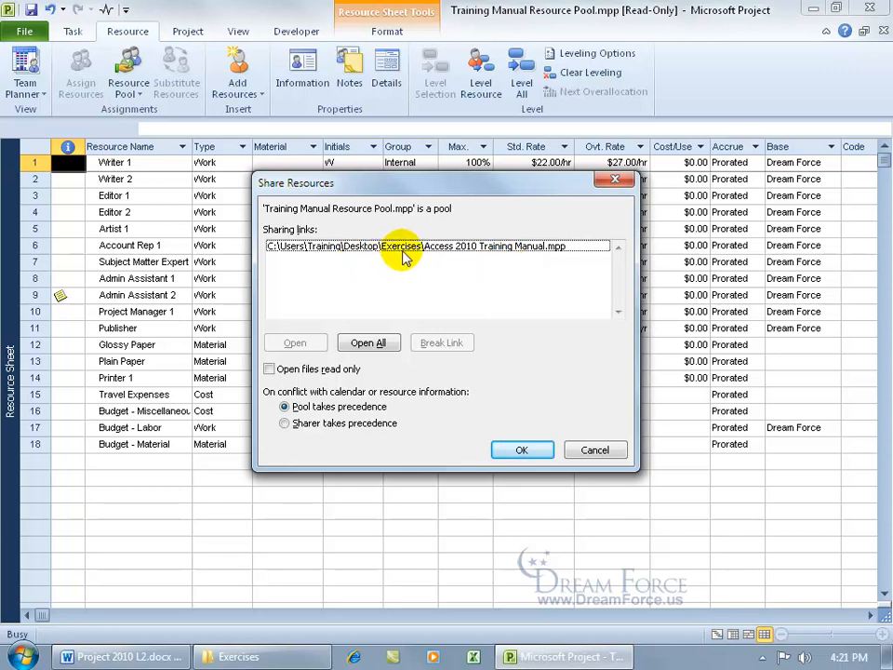
pyautogui.click(585, 453)
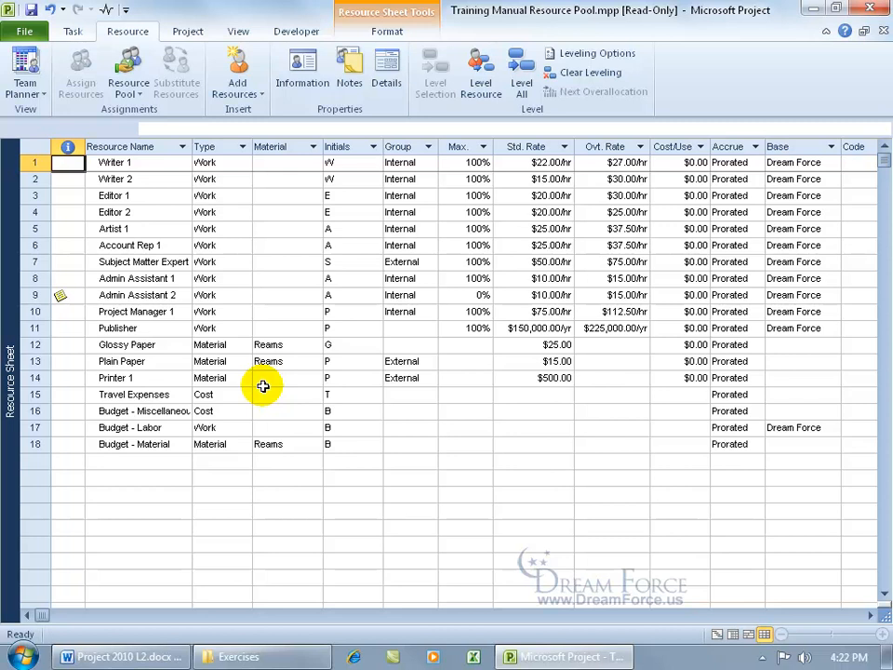
pyautogui.click(883, 32)
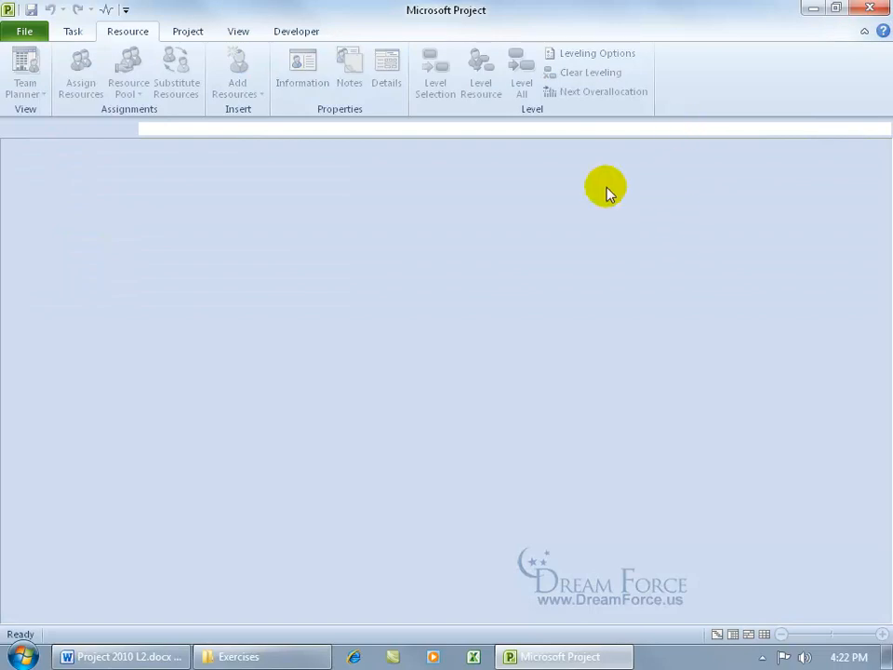
# Step: Open Access 2010 Training Manual.mpp from the Exercises folder along with its resource pool, look at the pool, and return to the project
pyautogui.click(284, 657)
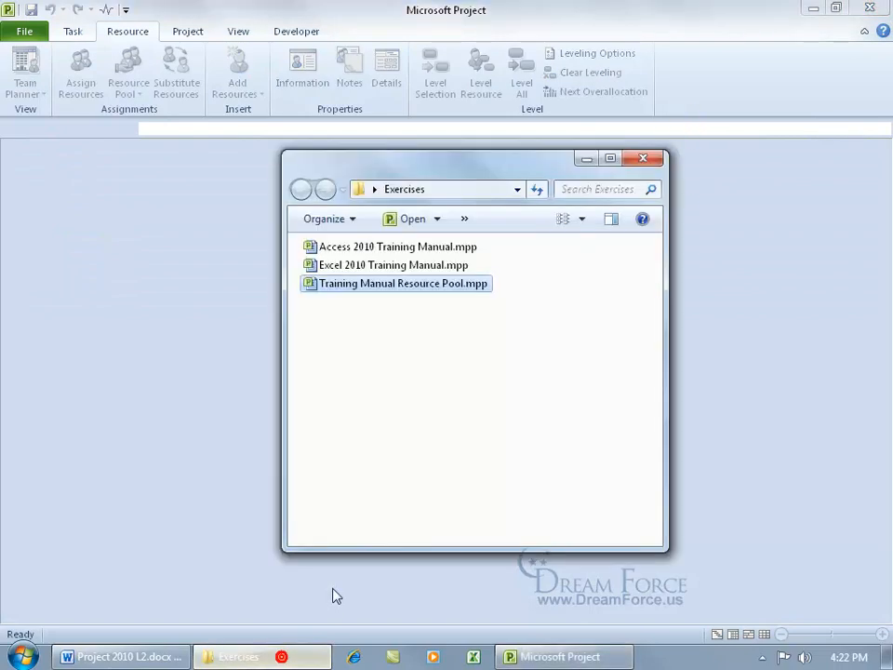
pyautogui.doubleClick(382, 246)
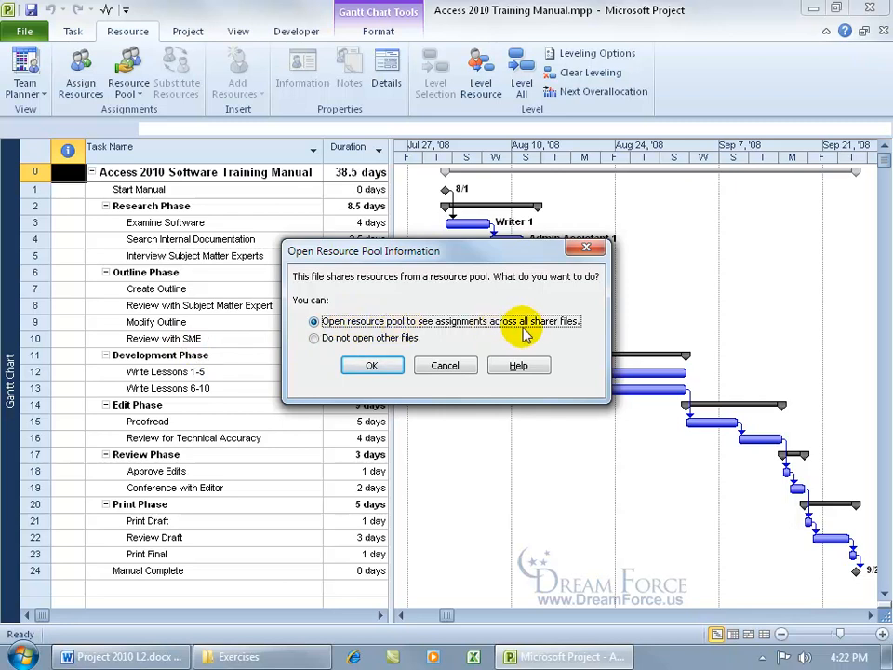
pyautogui.click(363, 365)
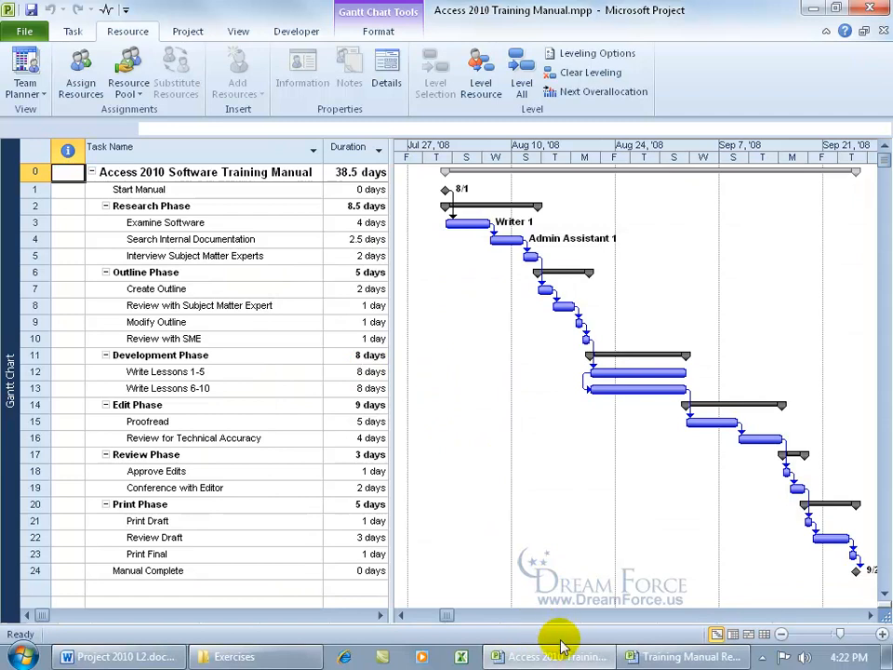
pyautogui.moveTo(568, 658)
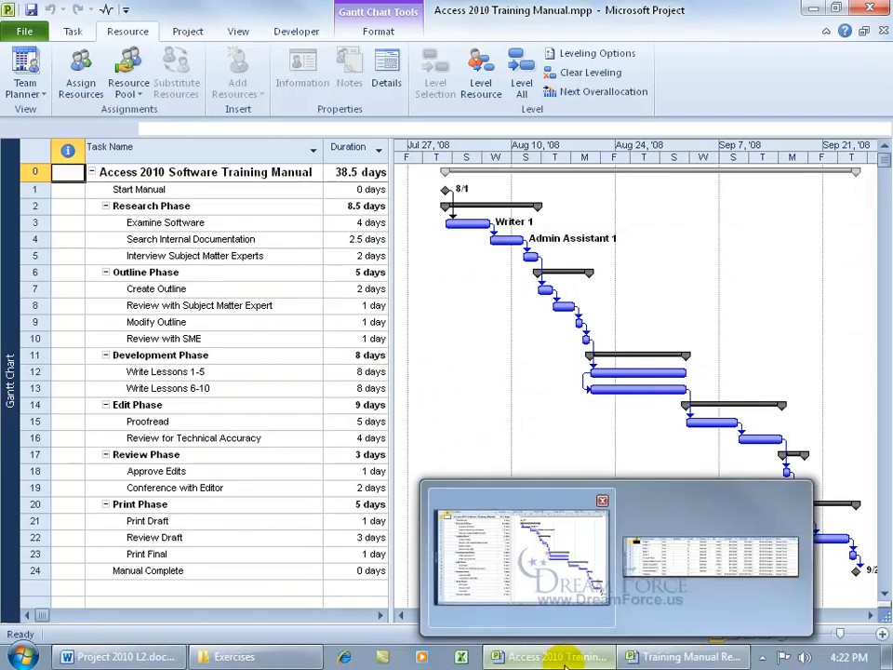
pyautogui.click(692, 659)
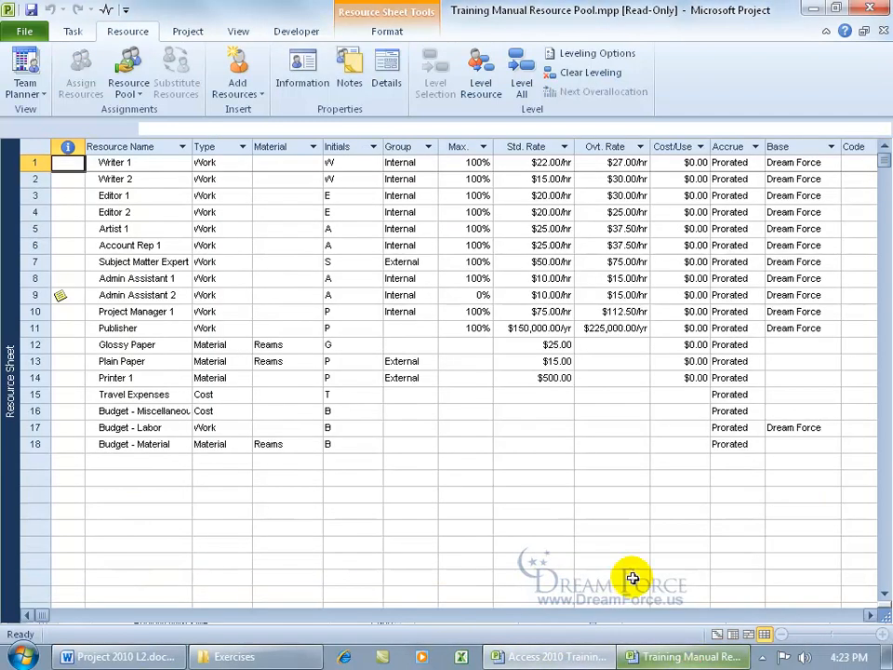
pyautogui.click(568, 656)
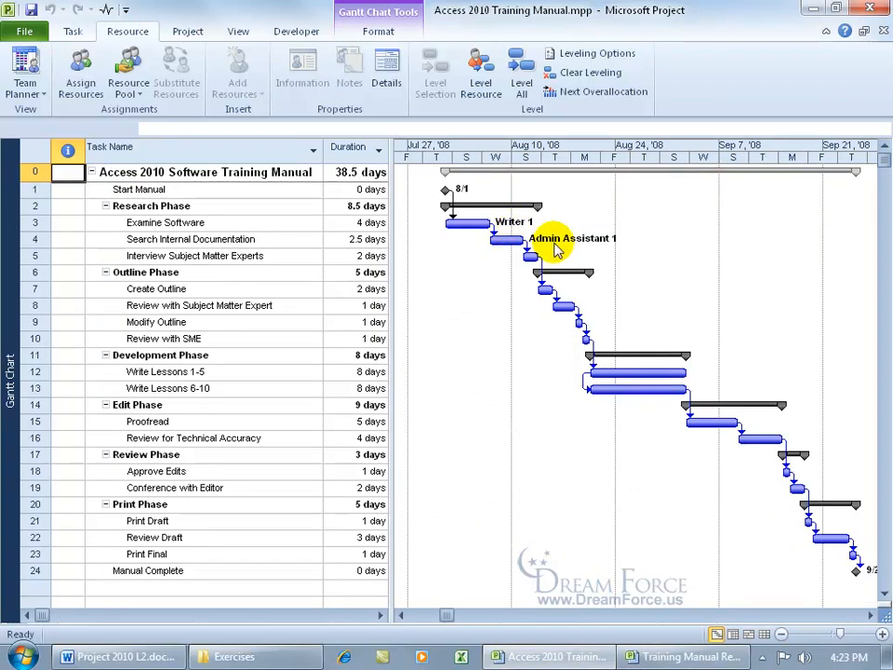
# Step: Examine the Access project's shared resources in Resource Sheet view, and close it without saving, along with the resource pool
pyautogui.rightClick(11, 287)
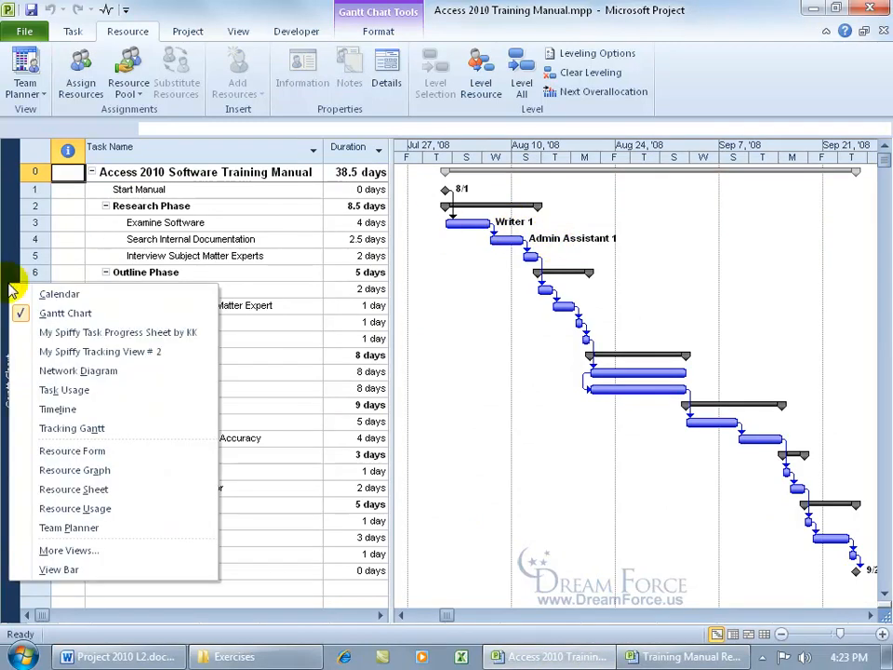
pyautogui.click(56, 488)
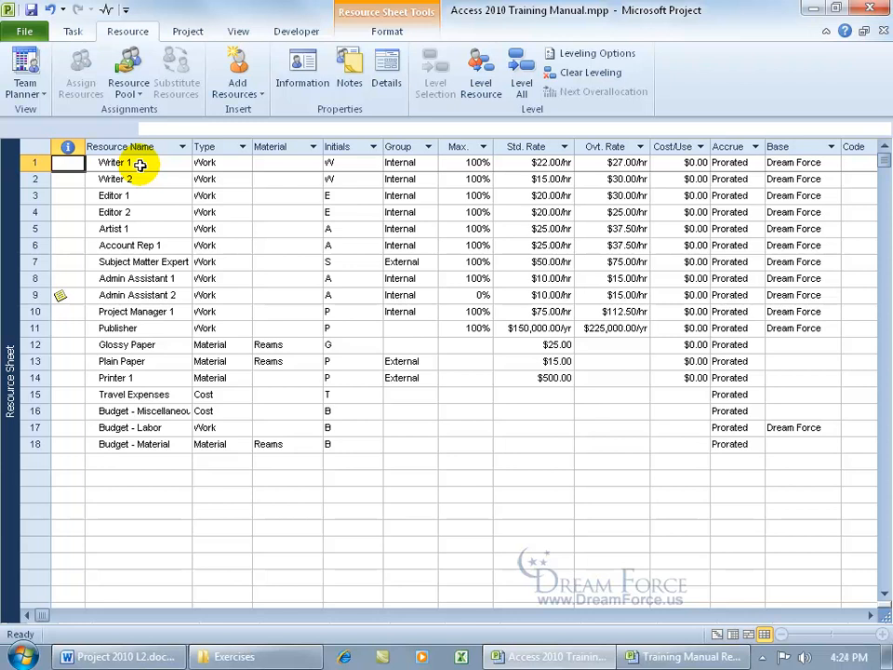
pyautogui.click(883, 30)
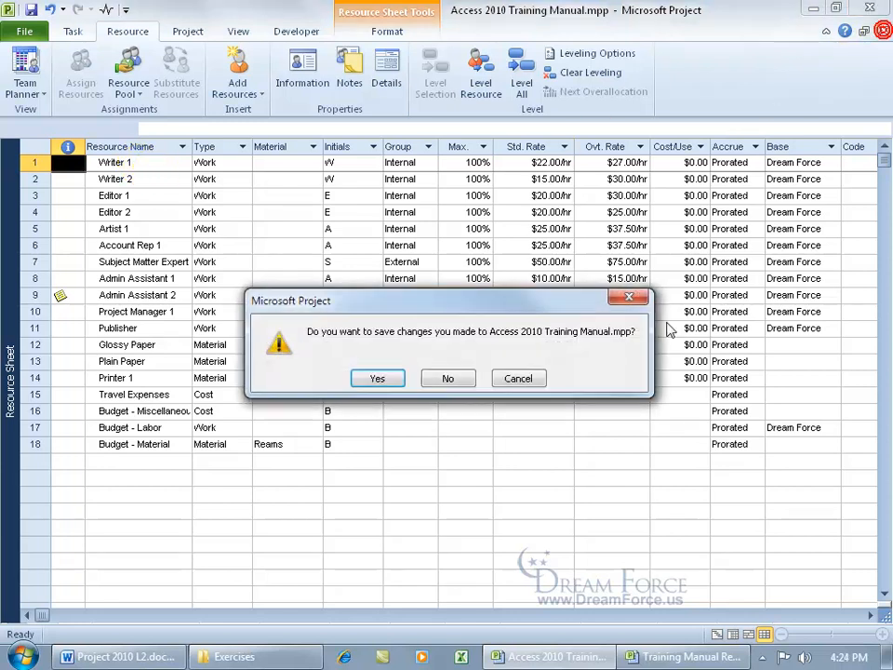
pyautogui.click(442, 378)
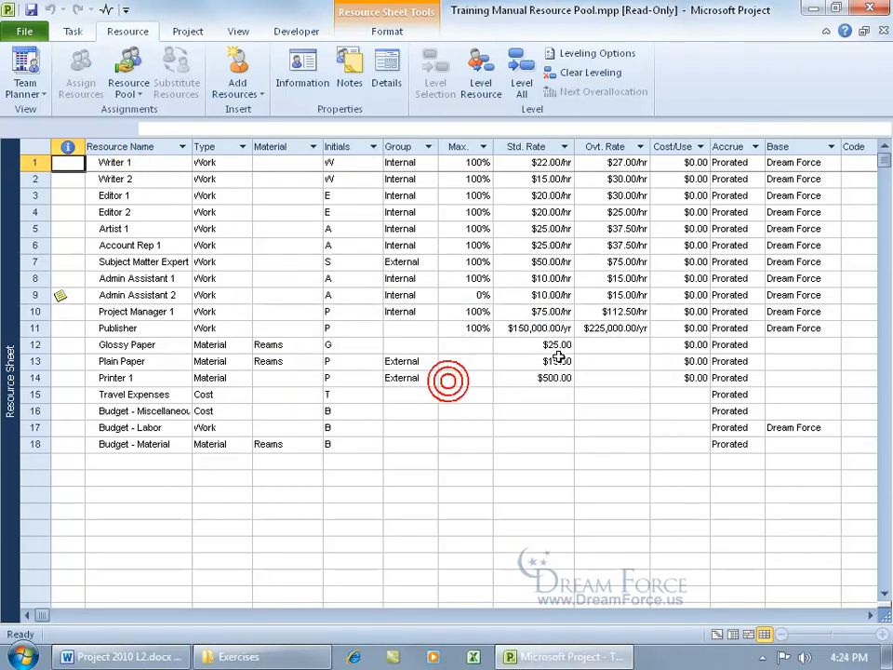
pyautogui.click(884, 32)
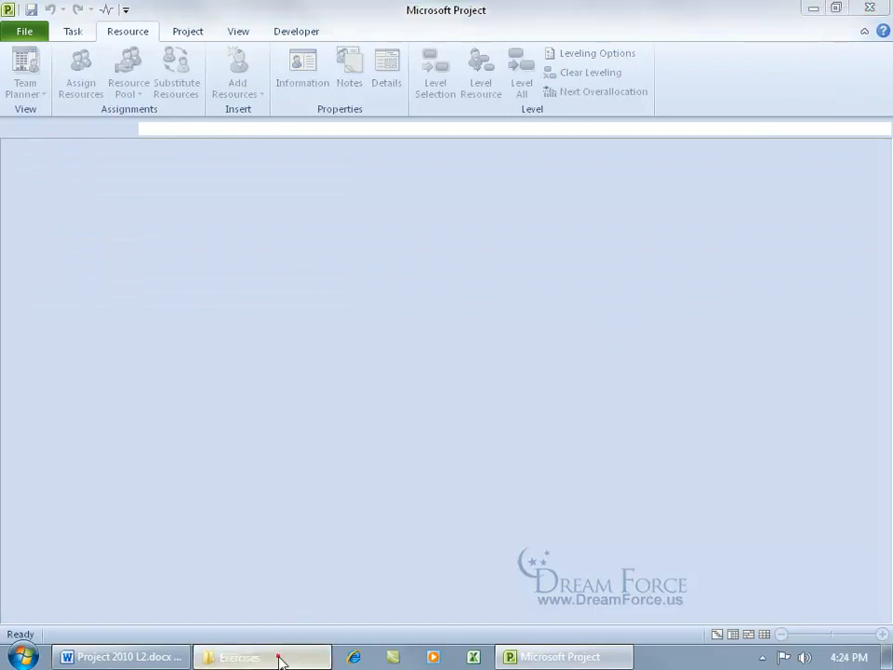
# Step: Reopen Access 2010 Training Manual.mpp from the Exercises folder, choosing not to open other files
pyautogui.click(279, 657)
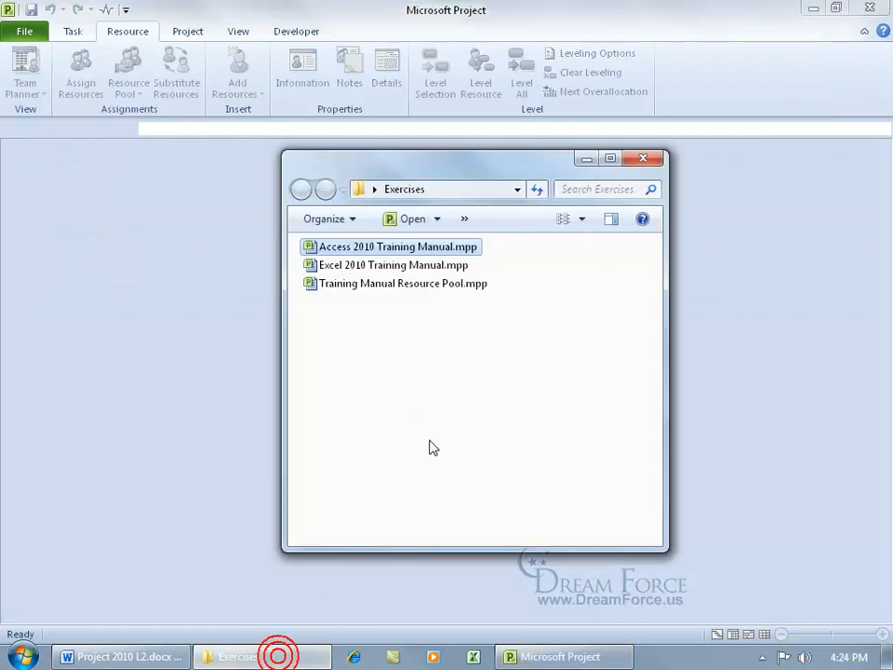
pyautogui.doubleClick(393, 246)
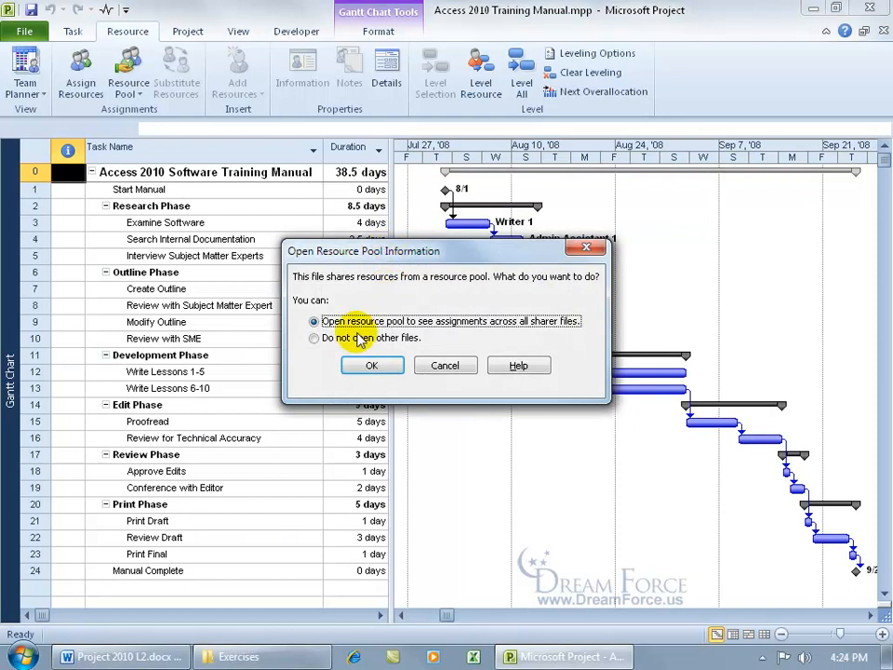
pyautogui.click(321, 339)
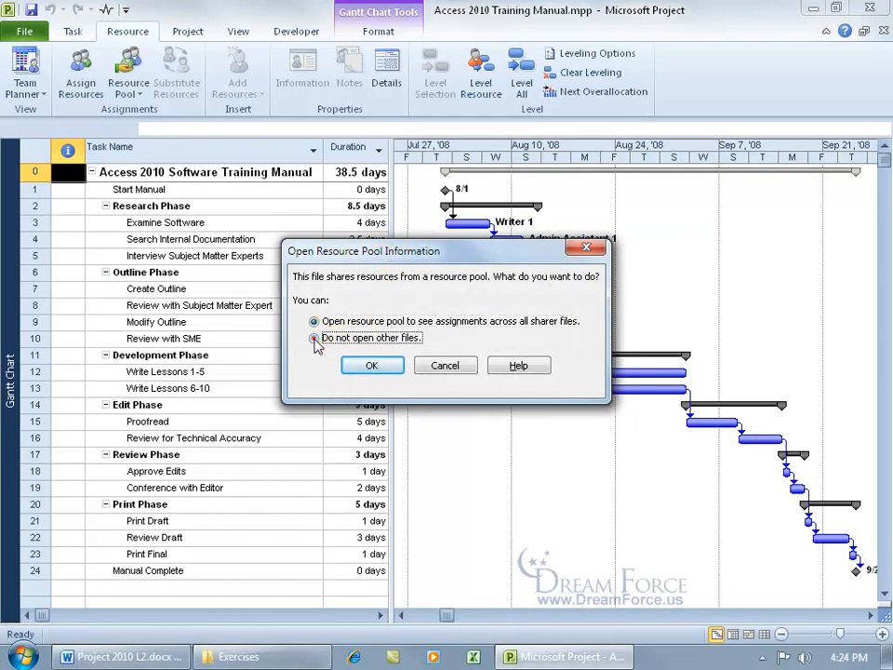
pyautogui.click(355, 363)
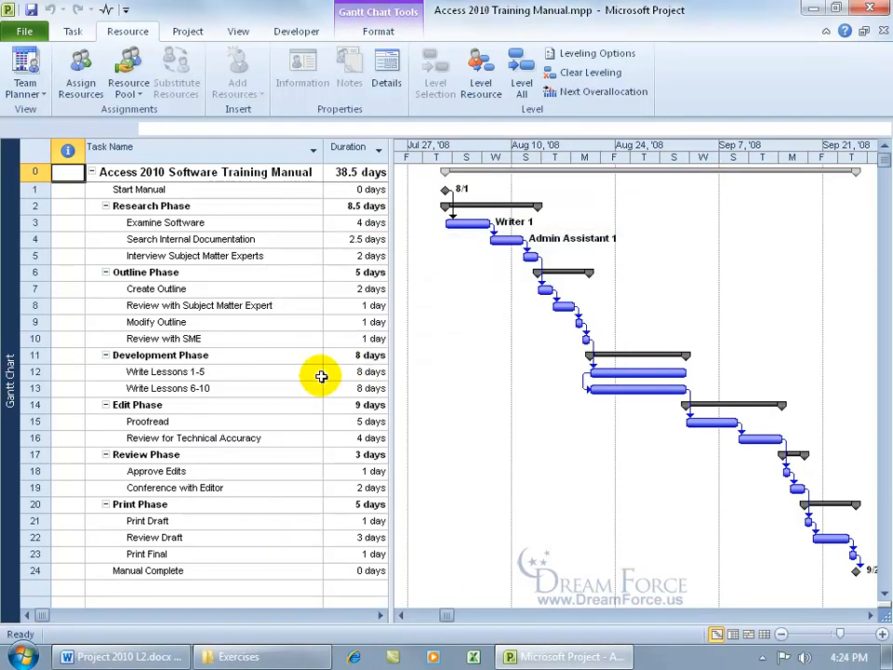
# Step: Compare the project's Resource Sheet with the assignments in its Gantt Chart, and close the project without saving changes
pyautogui.rightClick(6, 298)
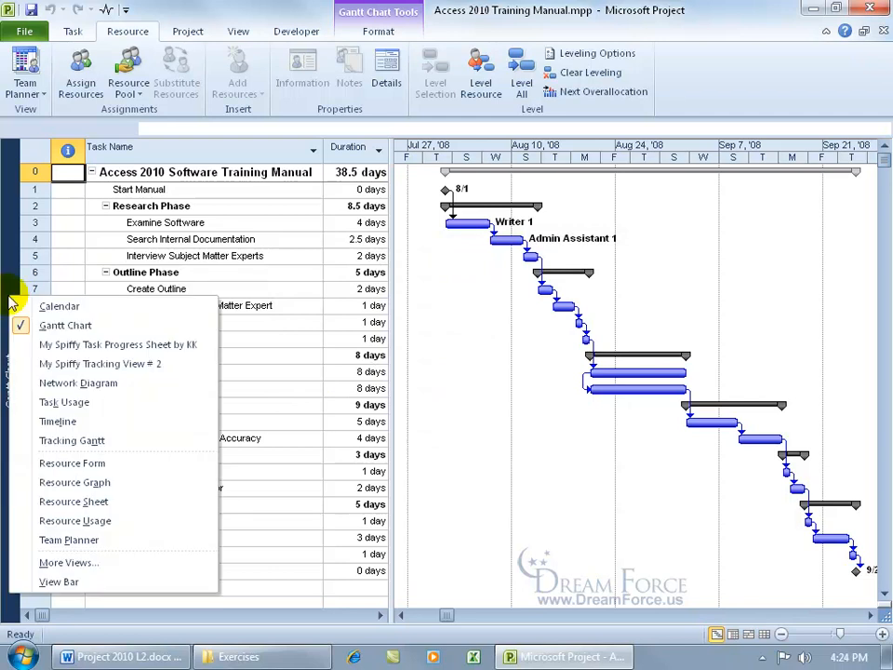
pyautogui.click(62, 503)
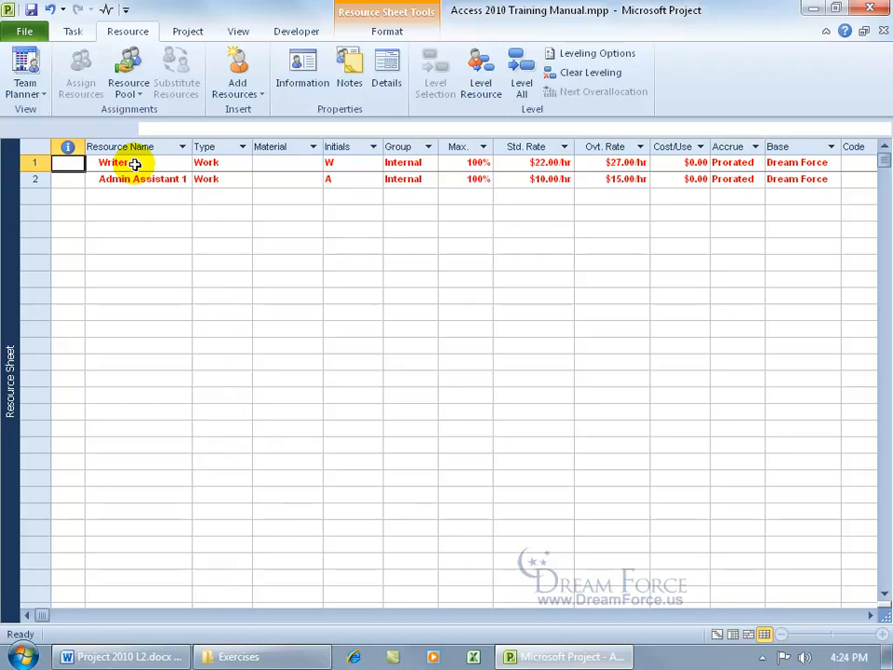
pyautogui.rightClick(9, 240)
pyautogui.click(65, 265)
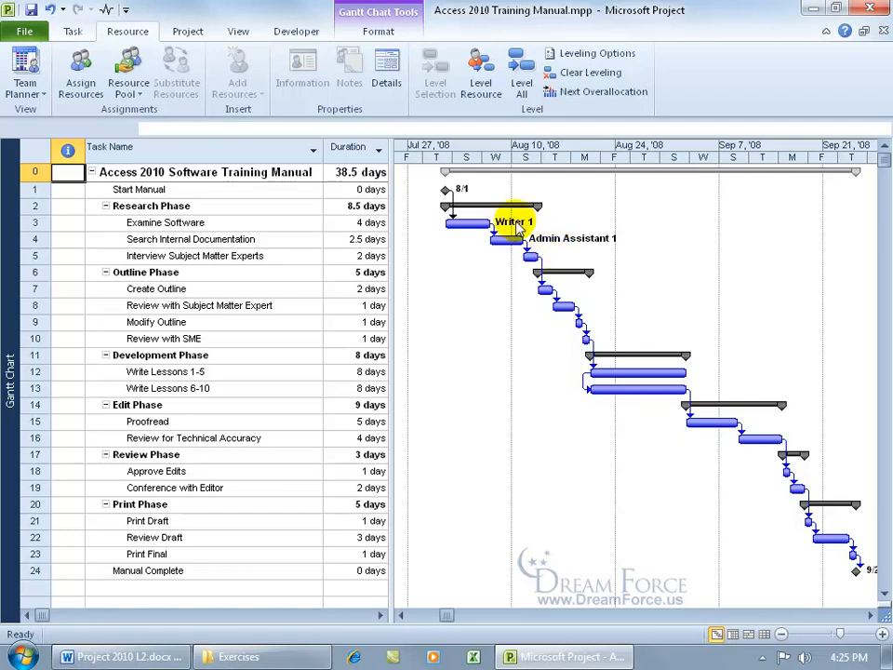
pyautogui.click(883, 31)
pyautogui.click(449, 378)
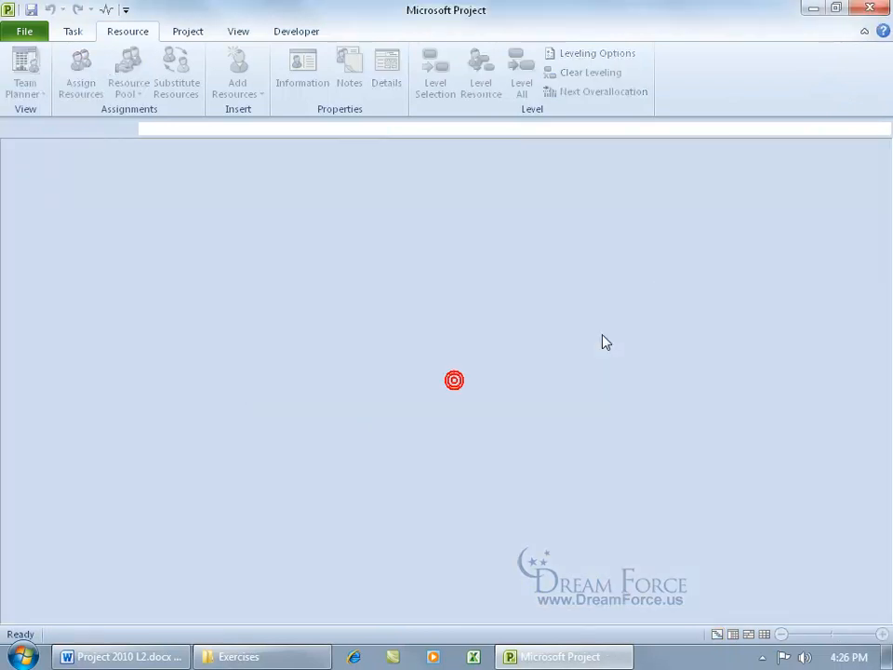
# Step: Open Excel 2010 Training Manual.mpp from the Exercises folder and show it in Resource Sheet view
pyautogui.click(270, 657)
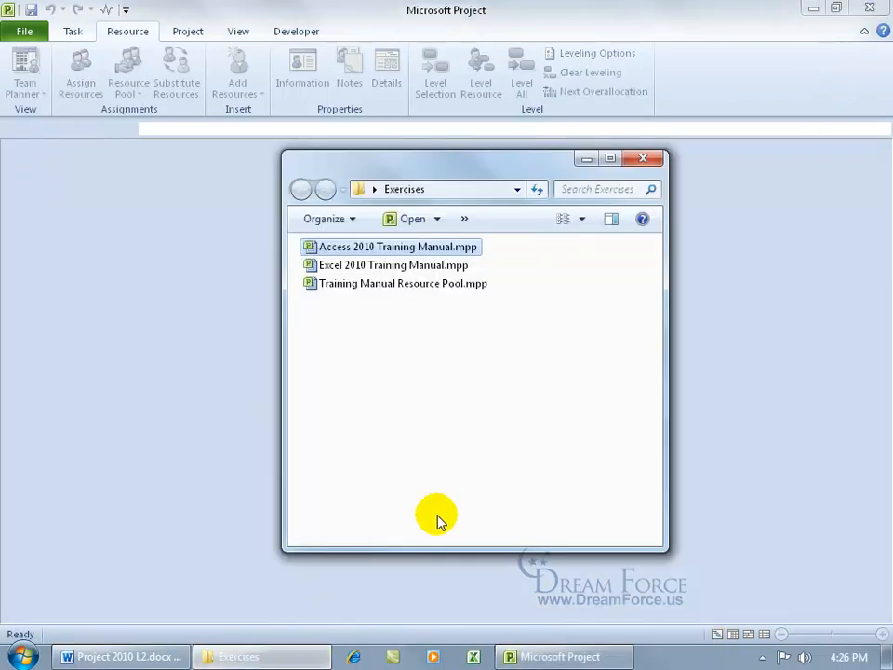
pyautogui.doubleClick(363, 265)
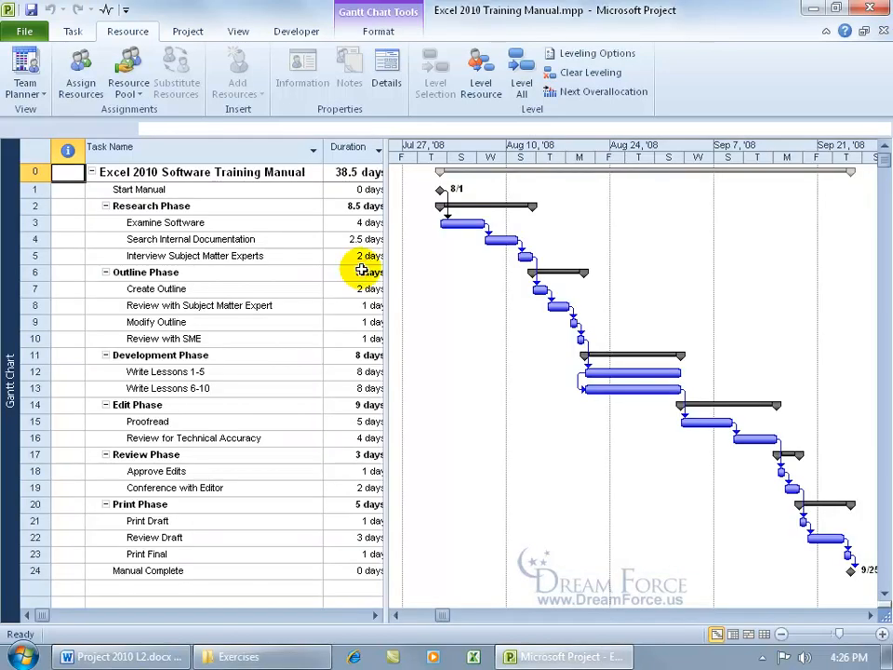
pyautogui.rightClick(17, 263)
pyautogui.click(72, 460)
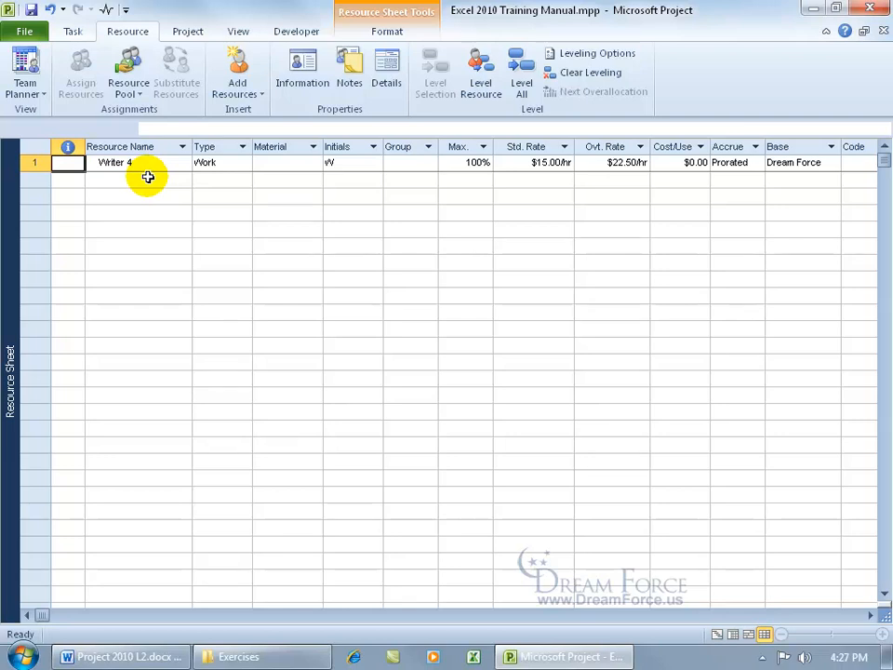
# Step: Check the Share Resources options for Excel 2010 Training Manual.mpp, and leave them unchanged
pyautogui.click(143, 94)
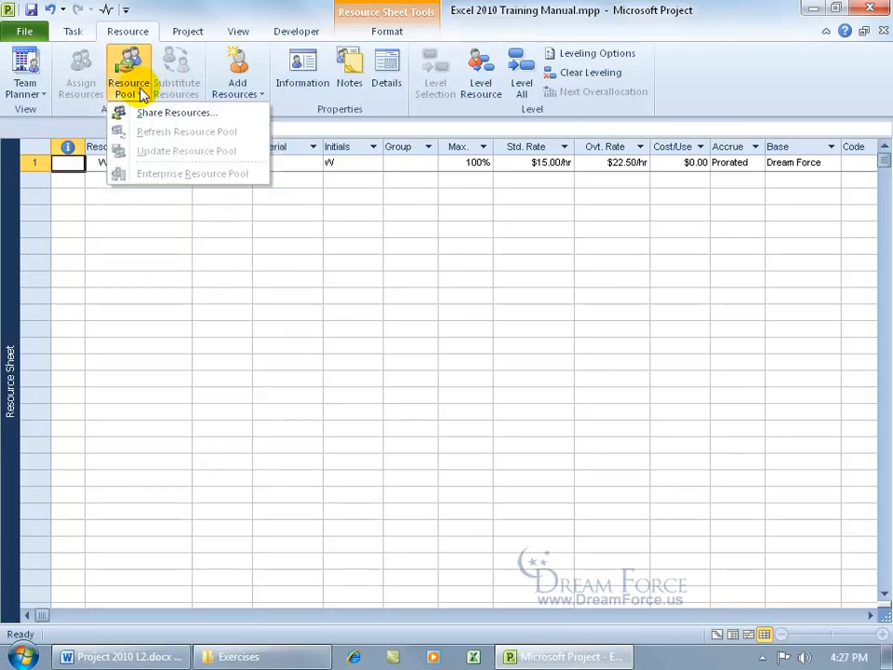
pyautogui.click(121, 113)
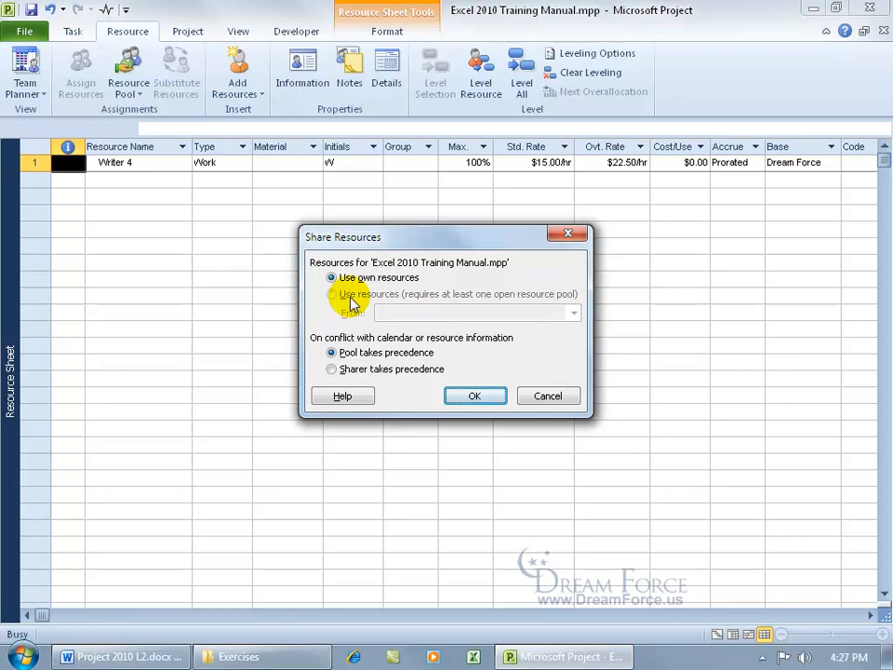
pyautogui.click(536, 395)
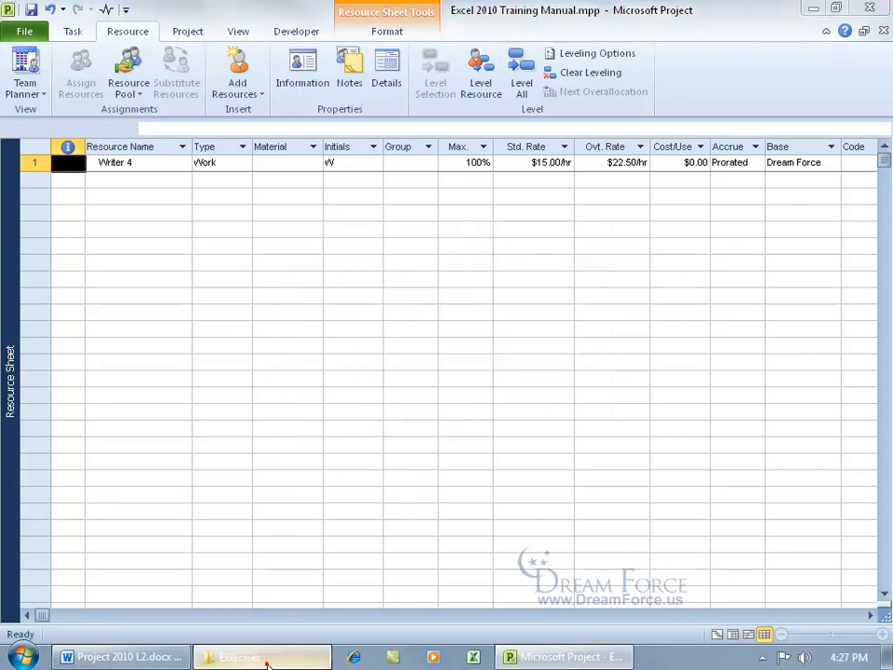
# Step: Open Training Manual Resource Pool.mpp as read-only, allowing others to work on connected projects, and return to Excel 2010 Training Manual.mpp
pyautogui.click(258, 656)
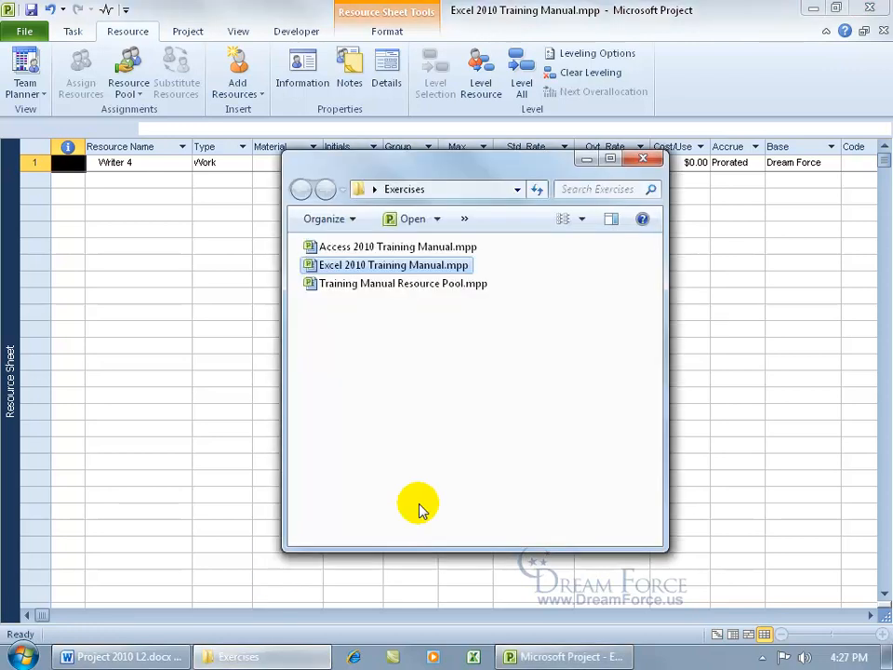
pyautogui.doubleClick(391, 283)
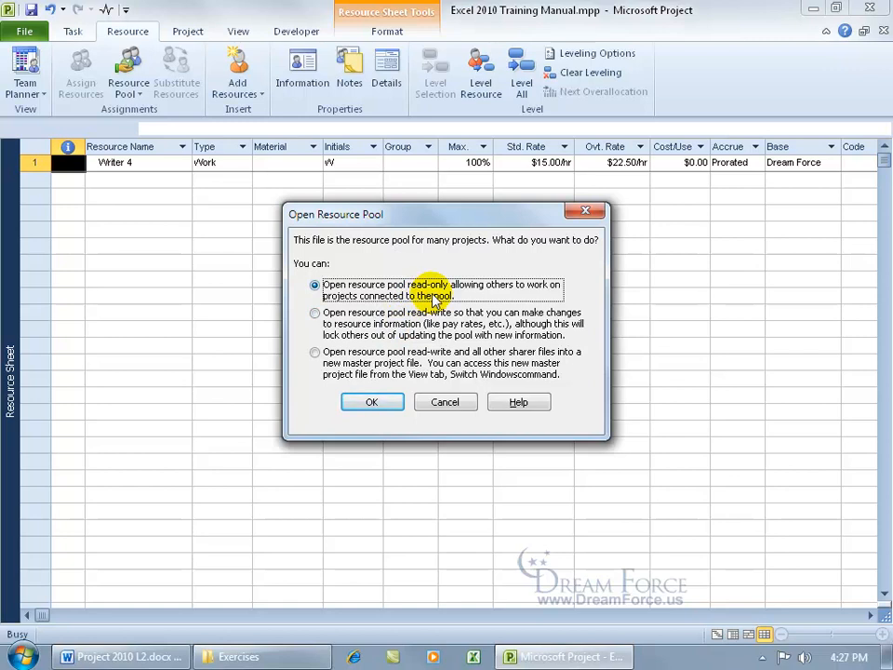
pyautogui.click(383, 403)
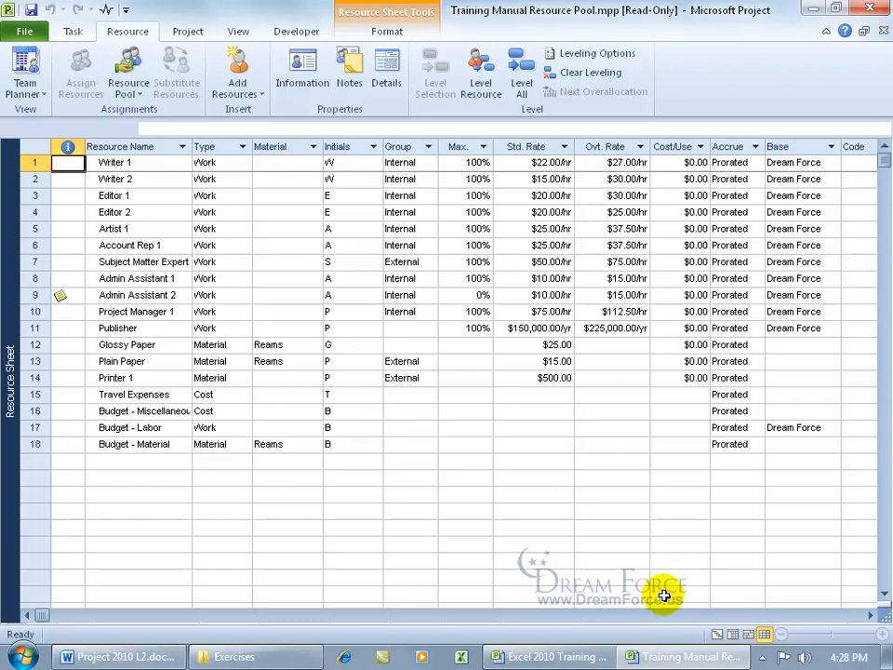
pyautogui.moveTo(666, 655)
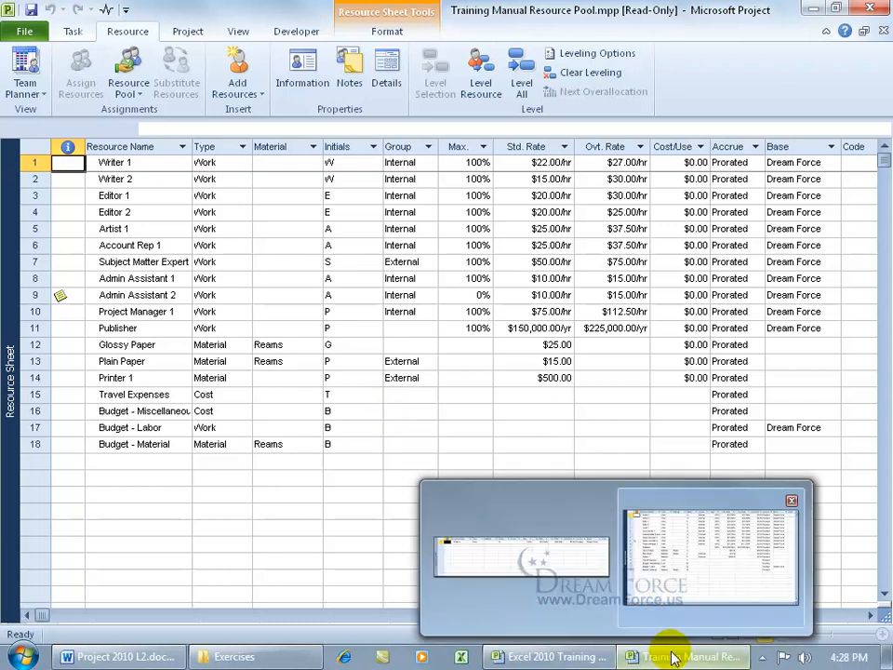
pyautogui.click(582, 657)
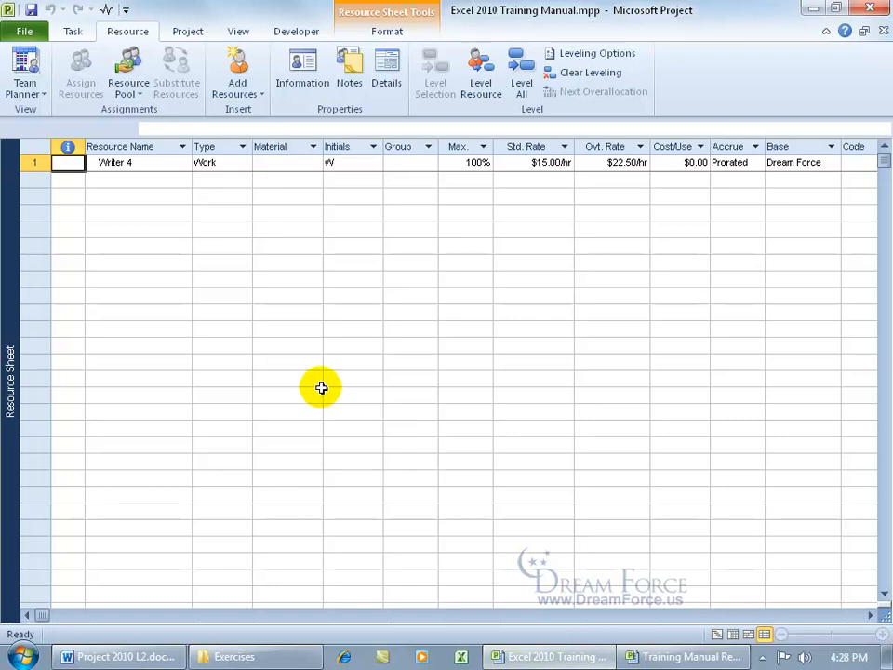
# Step: Share resources for Excel 2010 Training Manual.mpp from Training Manual Resource Pool.mpp, with the pool taking precedence on conflicts
pyautogui.click(126, 90)
pyautogui.click(145, 114)
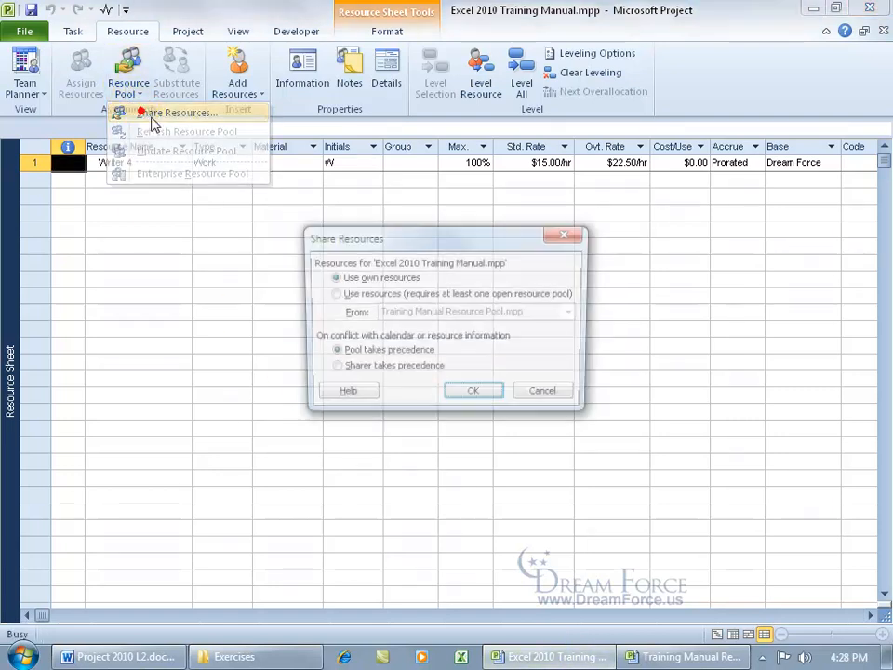
pyautogui.click(337, 296)
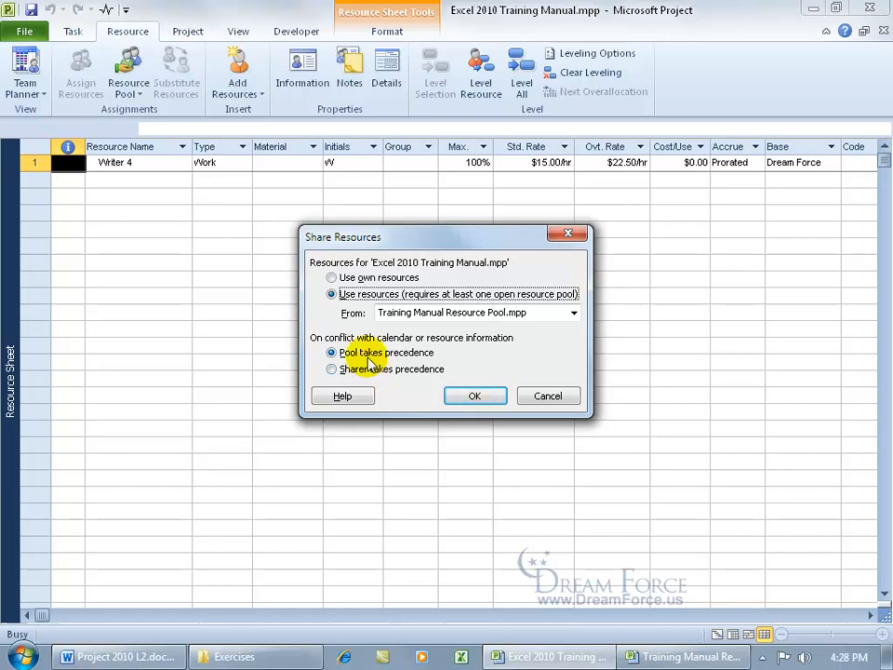
pyautogui.click(473, 397)
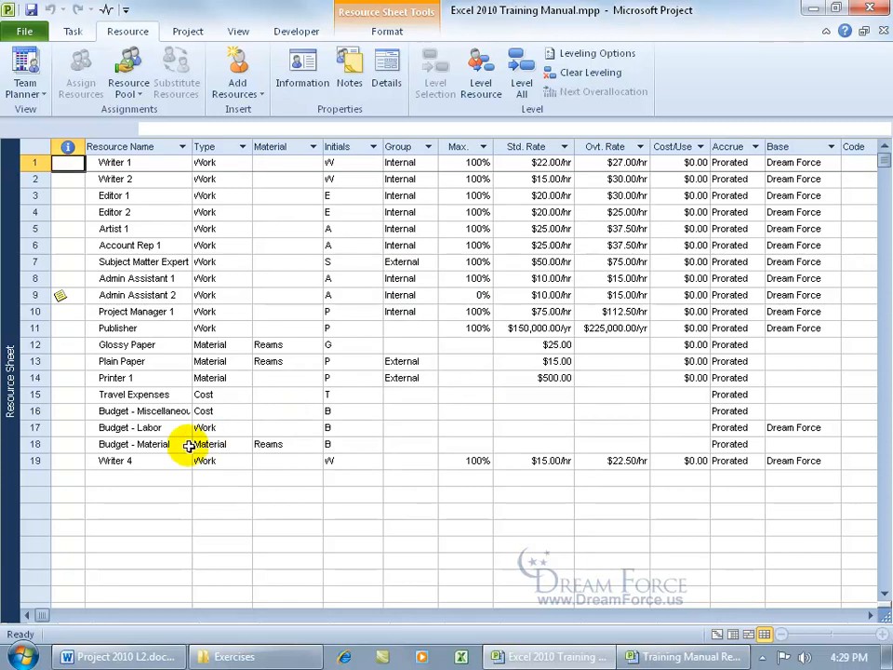
# Step: Review the pooled resources alongside Writer 4, and save the project while updating the resource pool with its changes
pyautogui.click(140, 461)
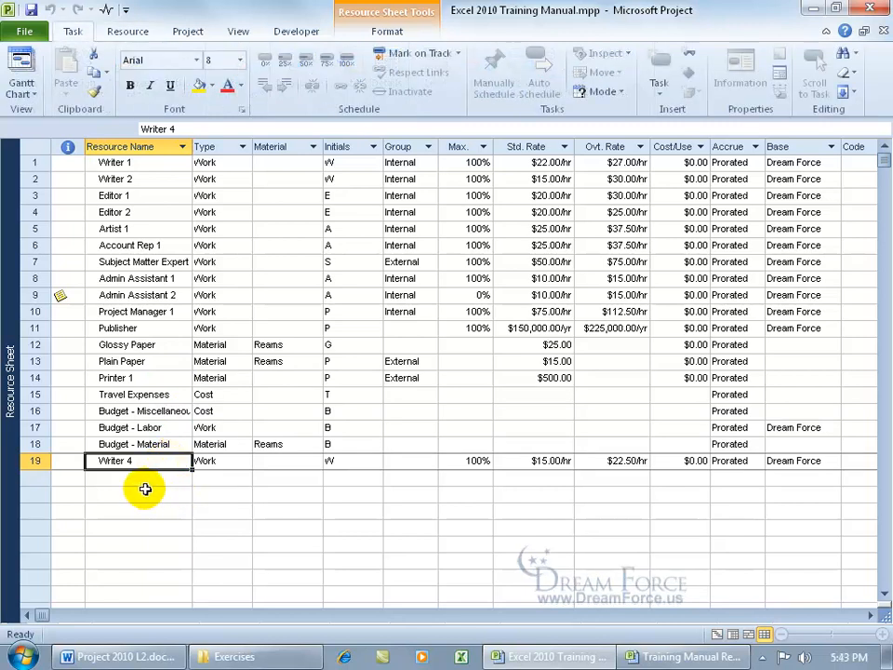
pyautogui.moveTo(129, 162); pyautogui.dragTo(160, 438)
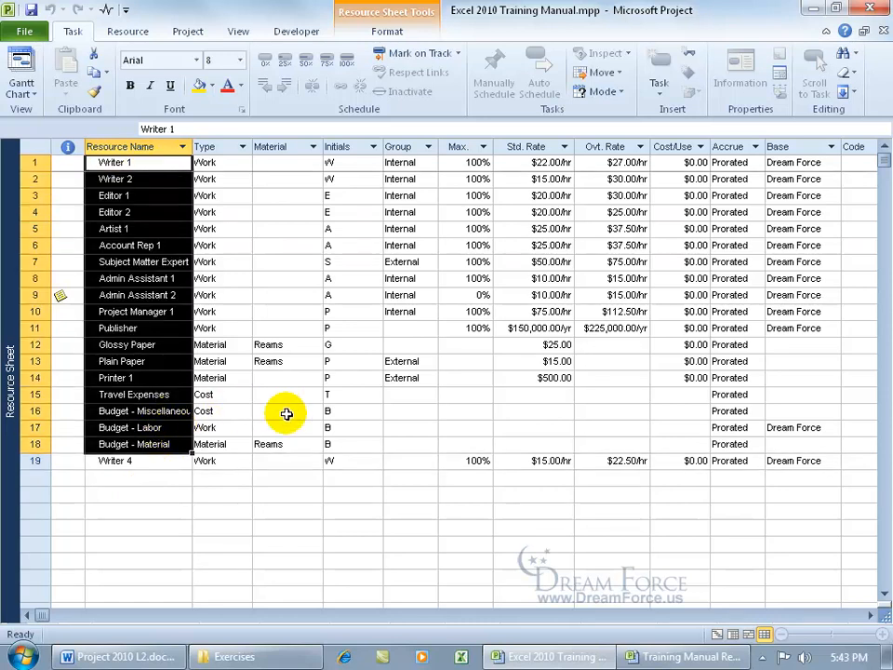
pyautogui.click(184, 460)
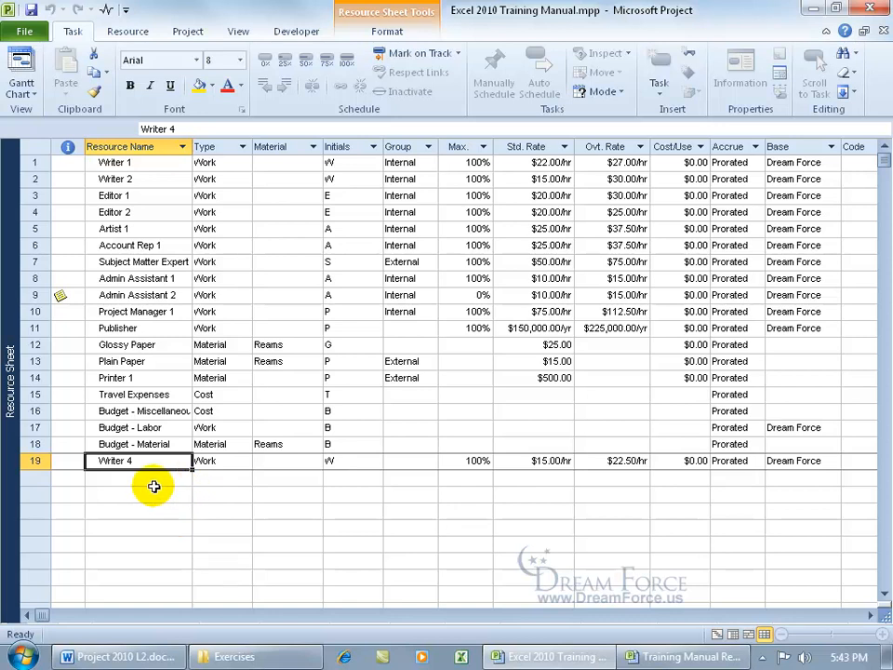
pyautogui.click(31, 10)
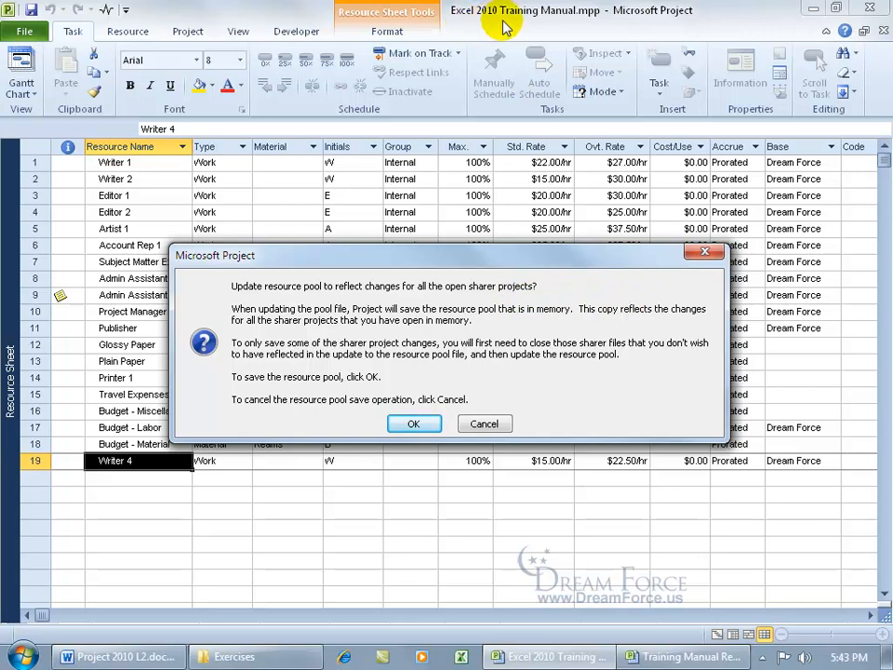
pyautogui.click(410, 423)
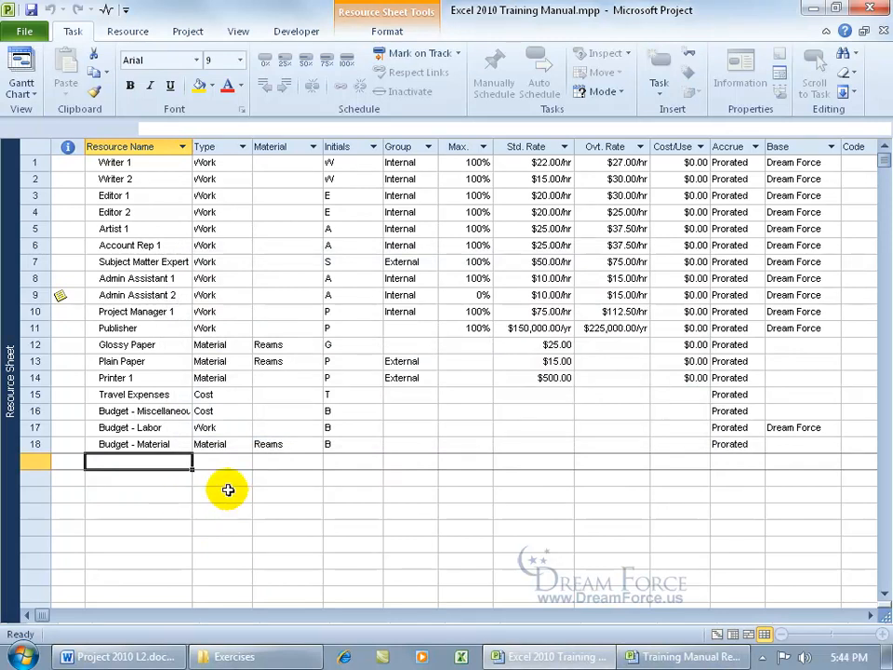
# Step: Close Excel 2010 Training Manual.mpp without saving changes, and close the resource pool file
pyautogui.click(878, 31)
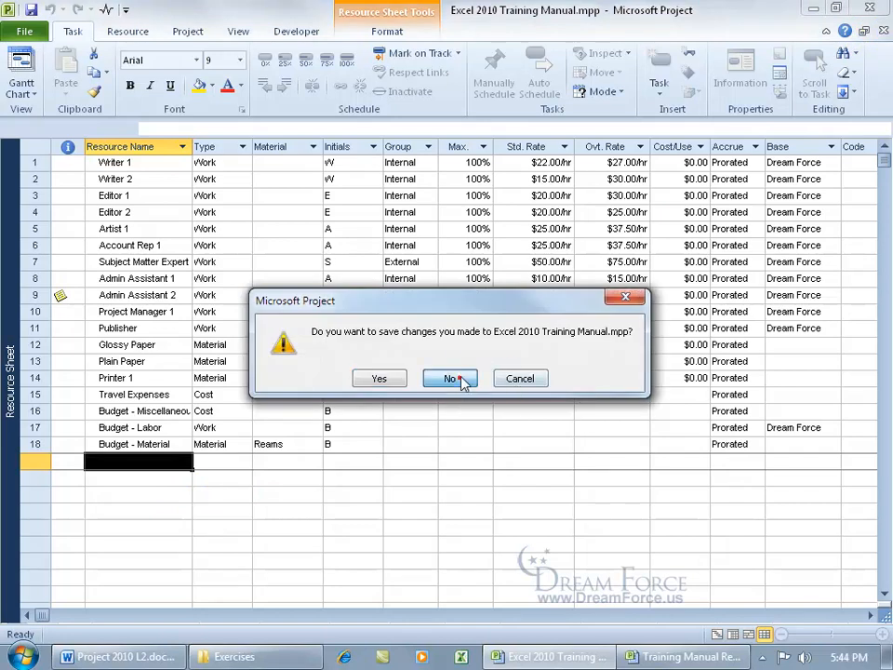
pyautogui.click(456, 379)
pyautogui.click(879, 30)
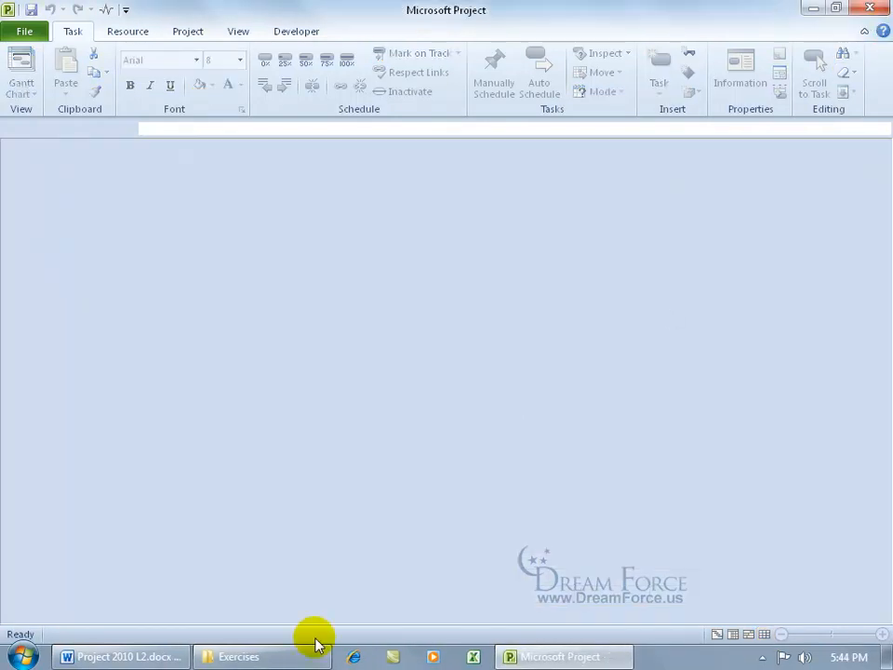
# Step: Reopen Excel 2010 Training Manual.mpp from the Exercises folder without opening other files
pyautogui.click(261, 657)
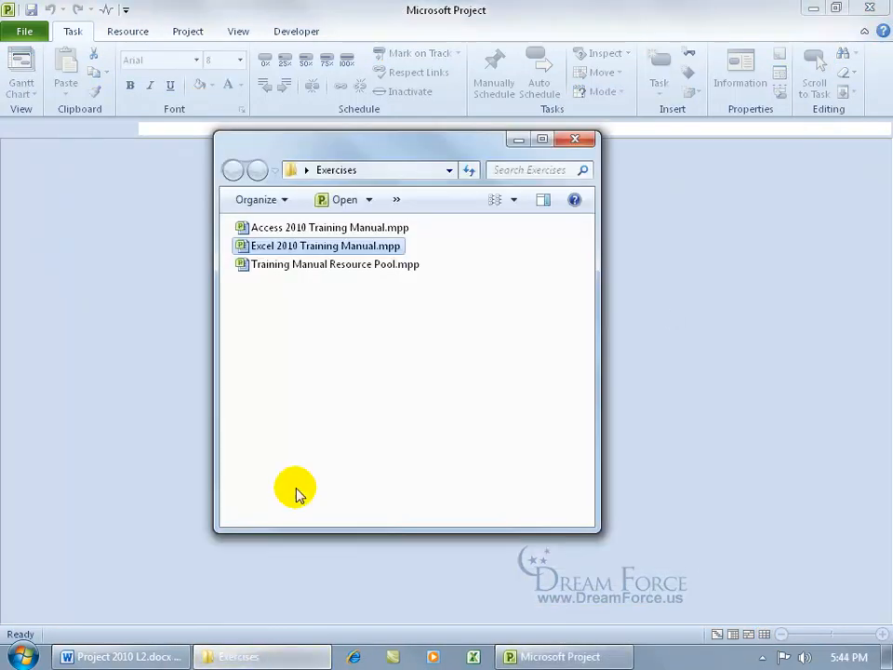
pyautogui.doubleClick(286, 252)
pyautogui.click(318, 338)
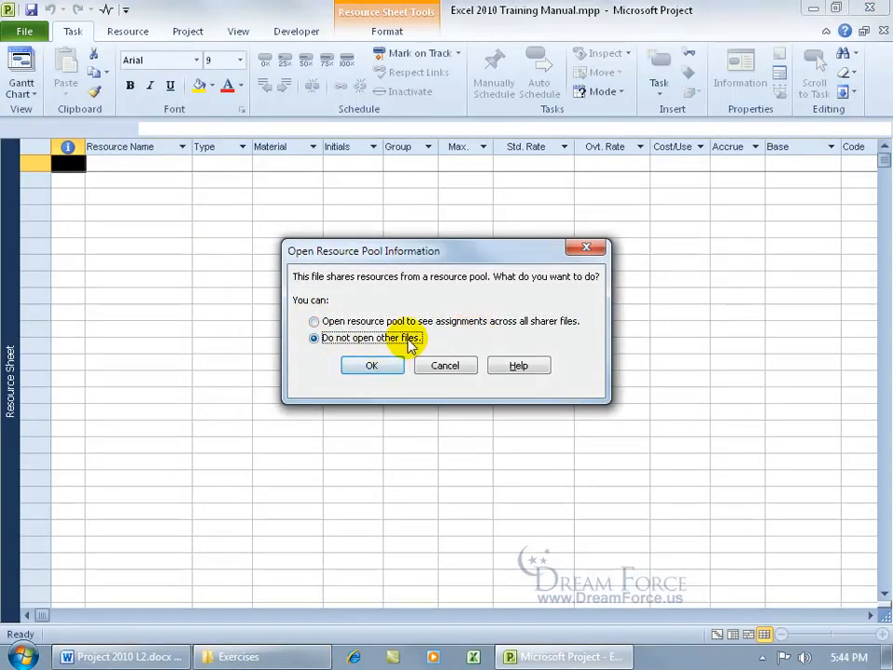
pyautogui.click(374, 366)
# Step: Add a resource named Writer 4 to the empty Resource Sheet, and close the project
pyautogui.click(142, 163)
pyautogui.write('Writer 4')
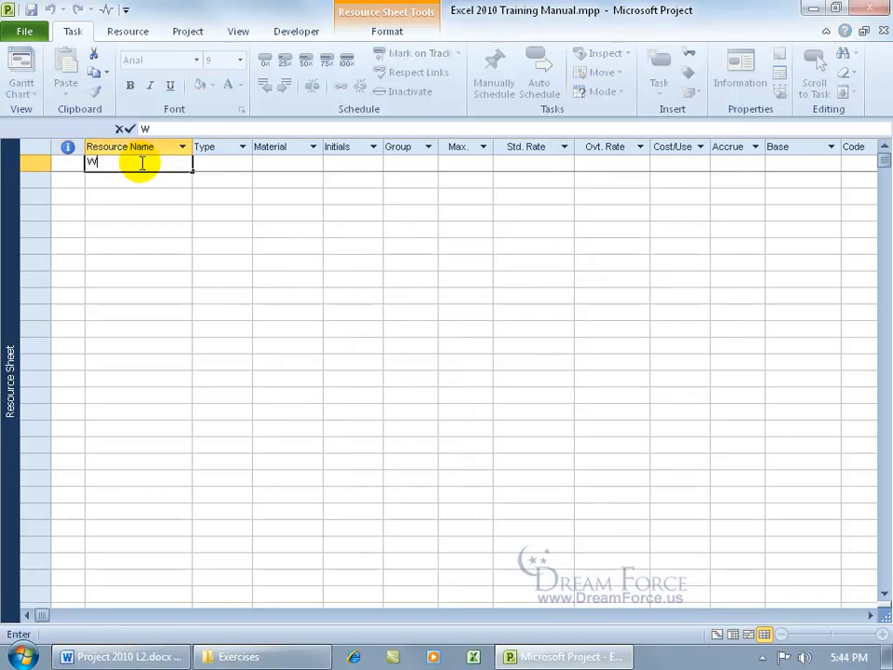
pyautogui.press('Return')
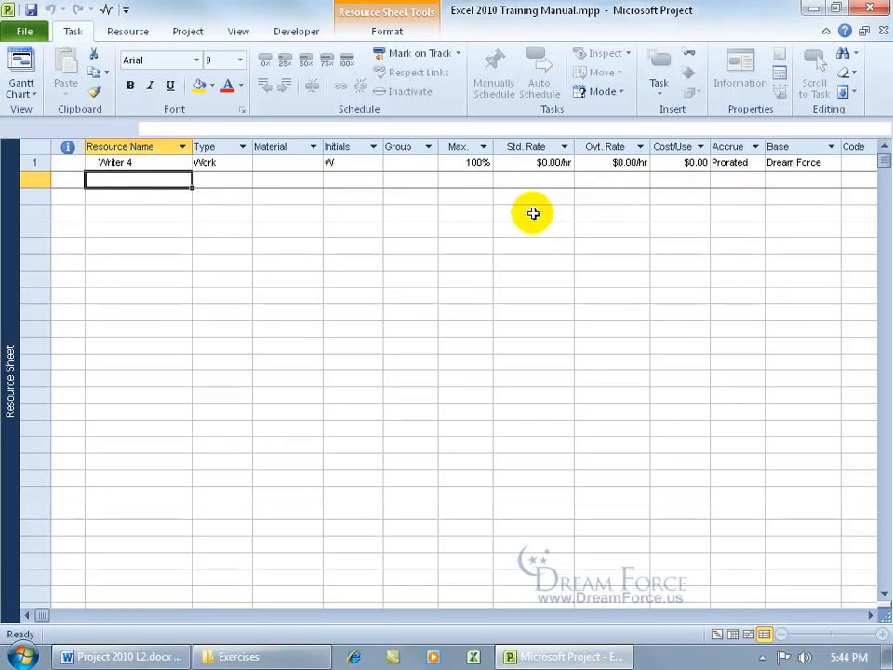
pyautogui.click(881, 31)
# Step: Reopen Excel 2010 Training Manual.mpp together with its resource pool, and review the pooled resources and Writer 4
pyautogui.click(262, 656)
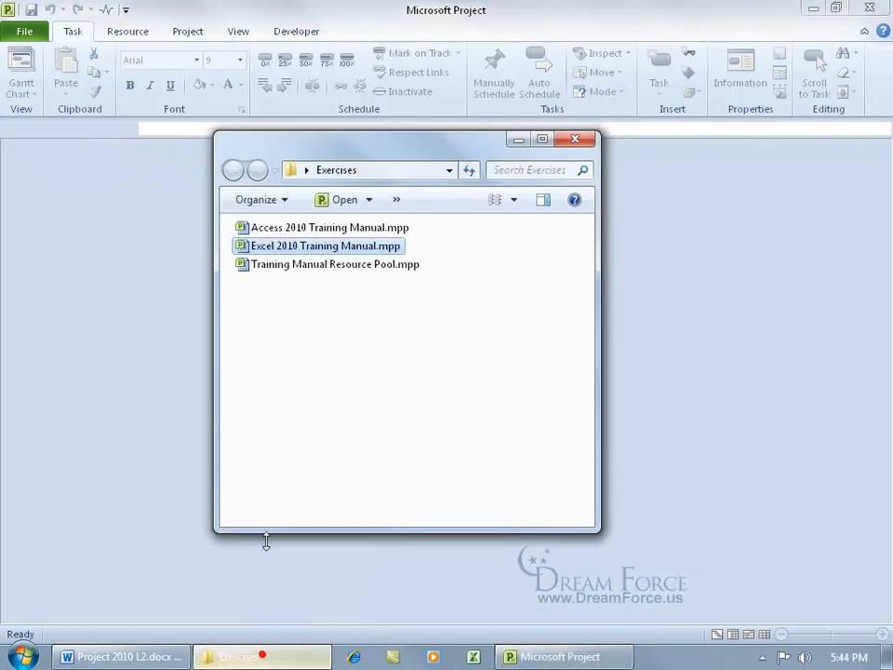
pyautogui.doubleClick(277, 247)
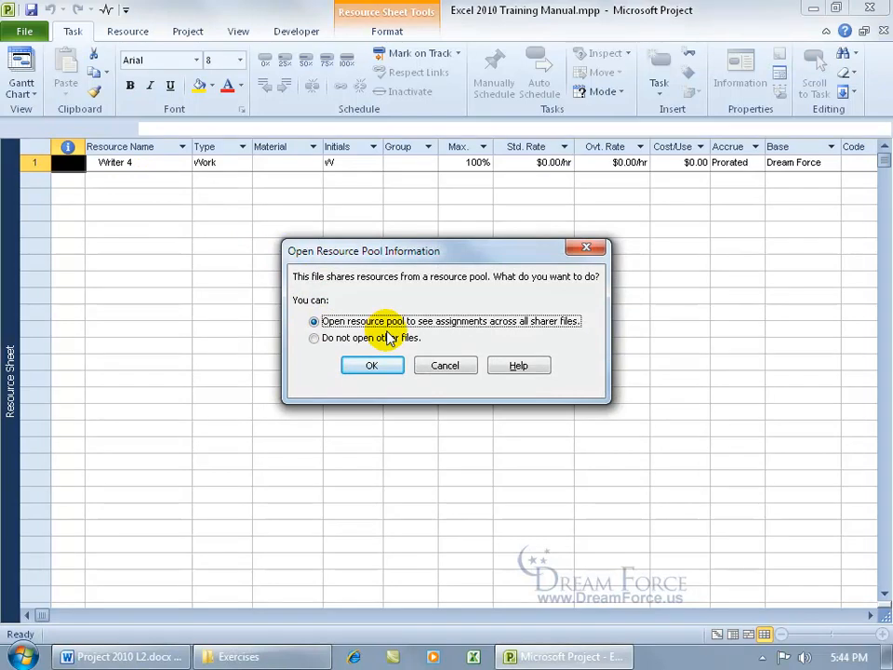
pyautogui.click(376, 363)
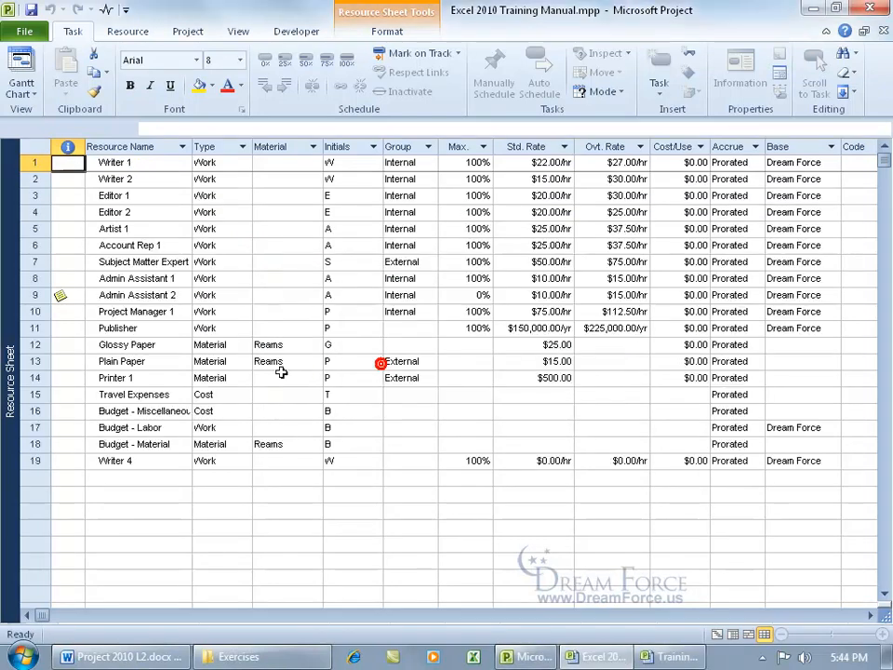
pyautogui.moveTo(144, 163); pyautogui.dragTo(124, 443)
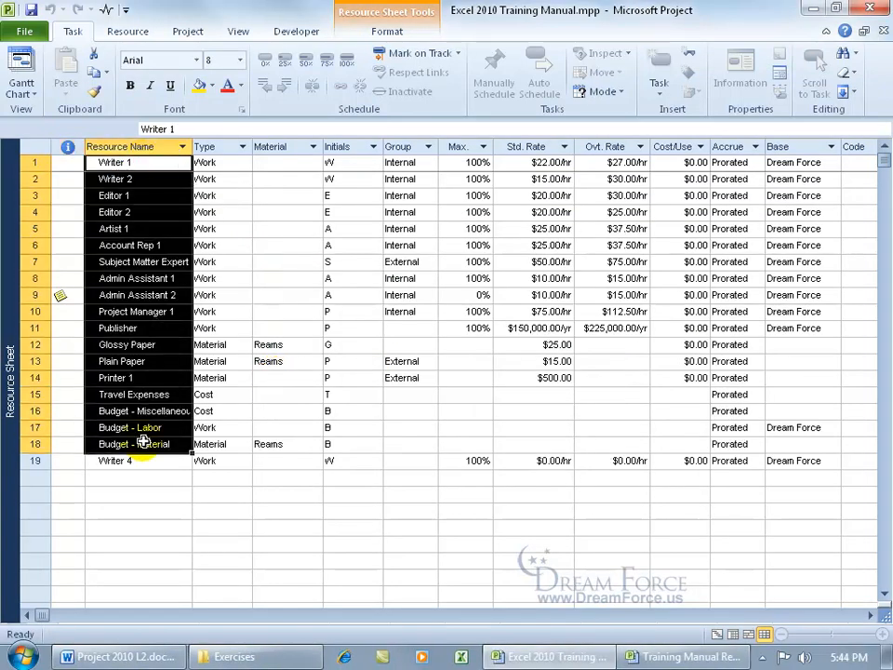
pyautogui.click(134, 463)
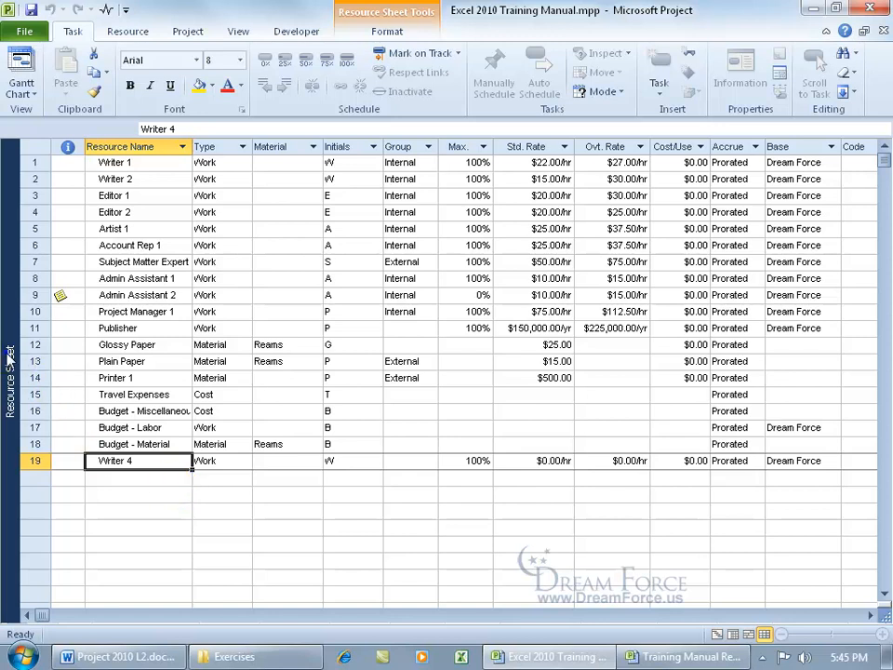
# Step: Show the project in Gantt Chart view and assign Writer 4 to the Create Outline task
pyautogui.rightClick(11, 262)
pyautogui.click(61, 85)
pyautogui.click(147, 288)
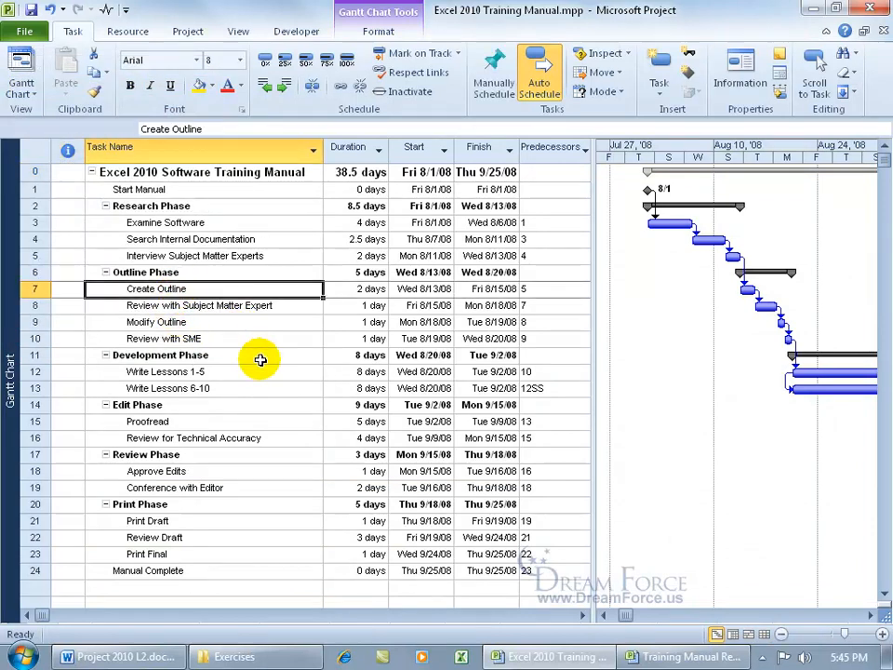
pyautogui.click(128, 32)
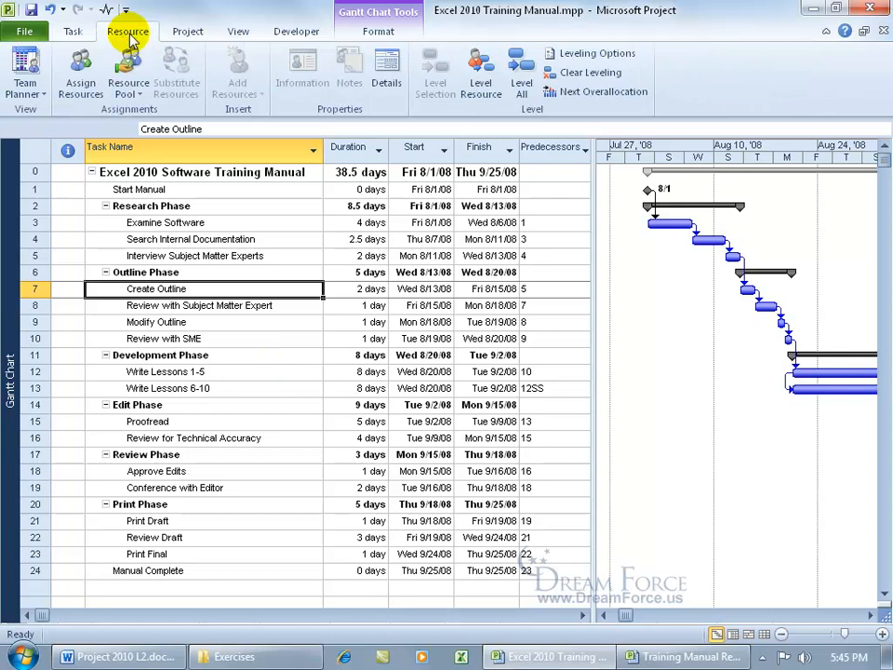
pyautogui.click(81, 75)
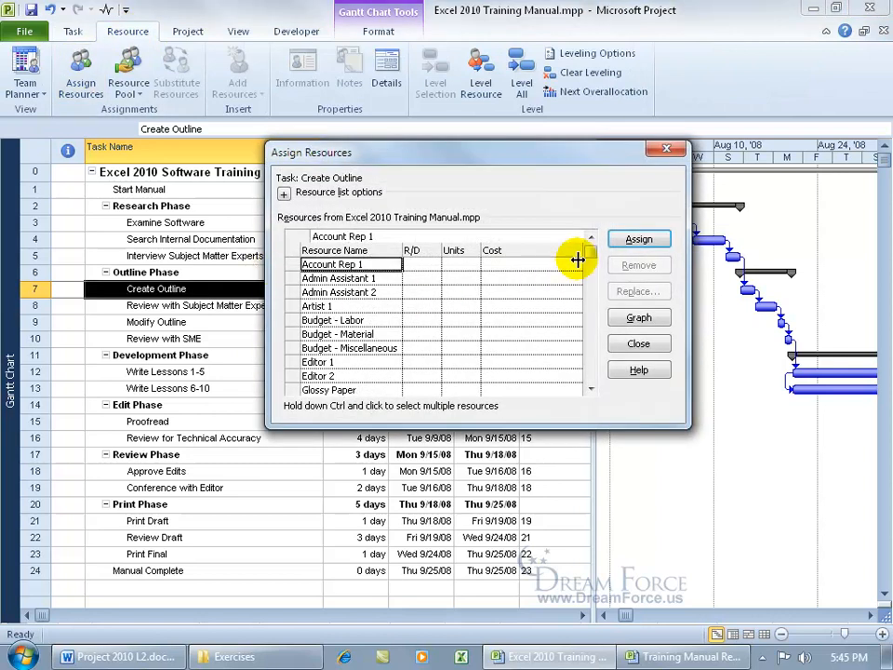
pyautogui.moveTo(591, 249); pyautogui.dragTo(592, 336)
pyautogui.click(346, 362)
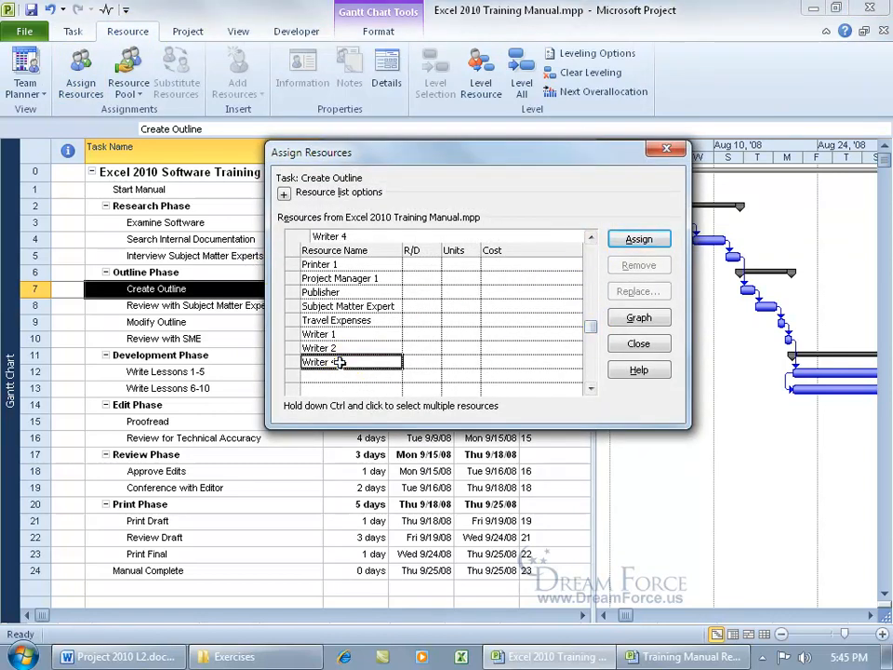
pyautogui.click(636, 244)
pyautogui.click(650, 341)
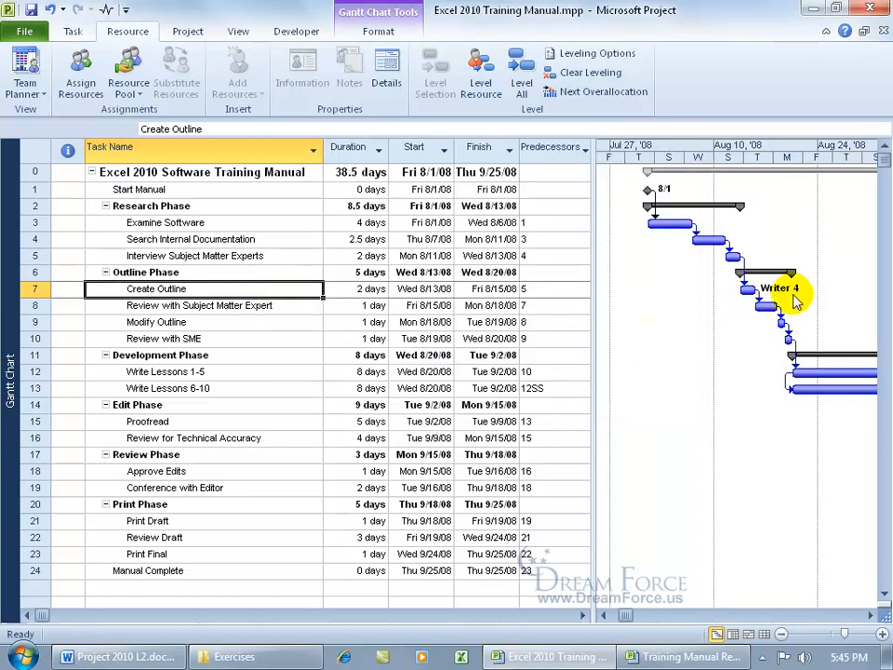
# Step: Return to Resource Sheet view, select Writer 4, and save the project with its changes updated in the resource pool
pyautogui.click(12, 359)
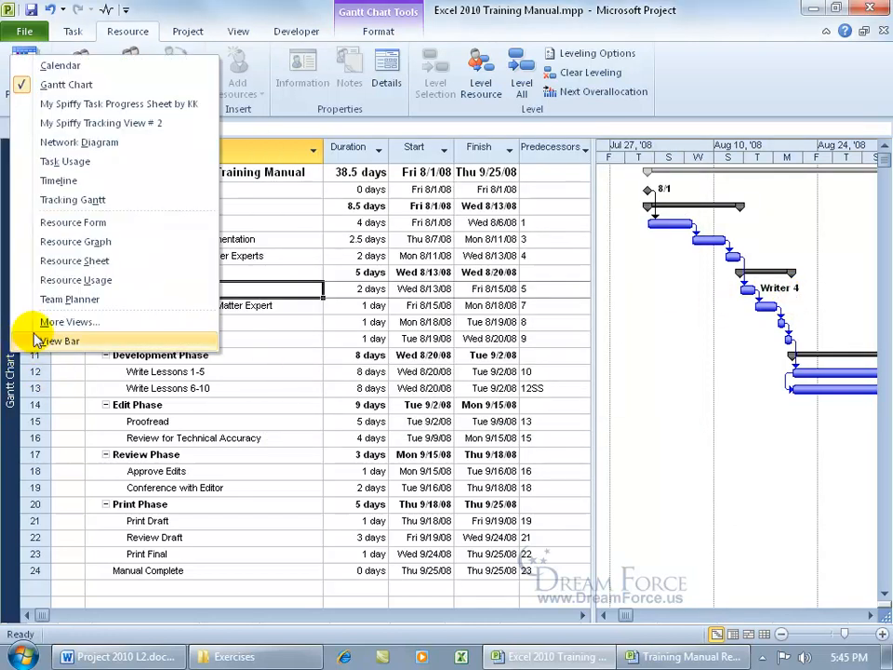
pyautogui.click(71, 261)
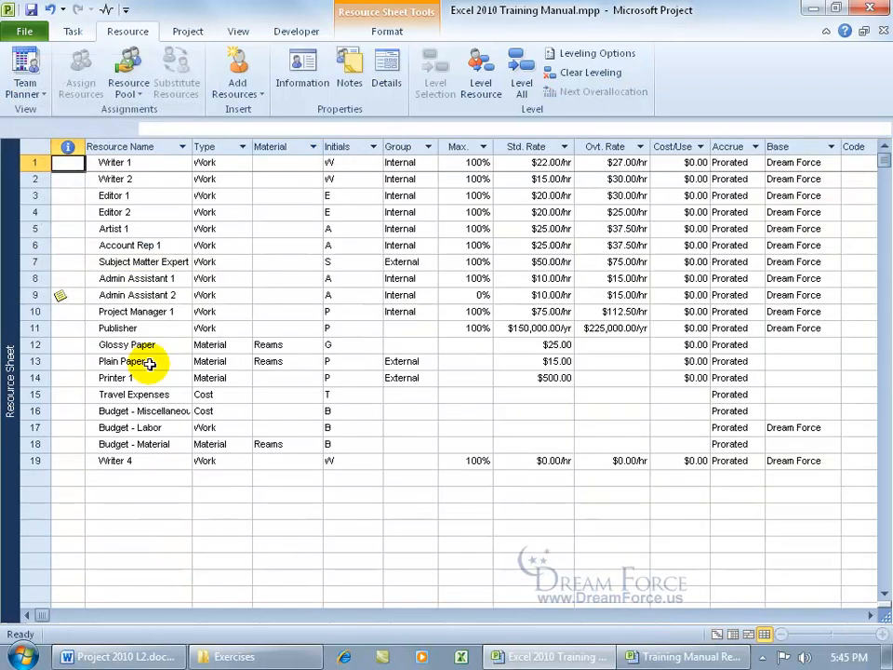
pyautogui.click(130, 463)
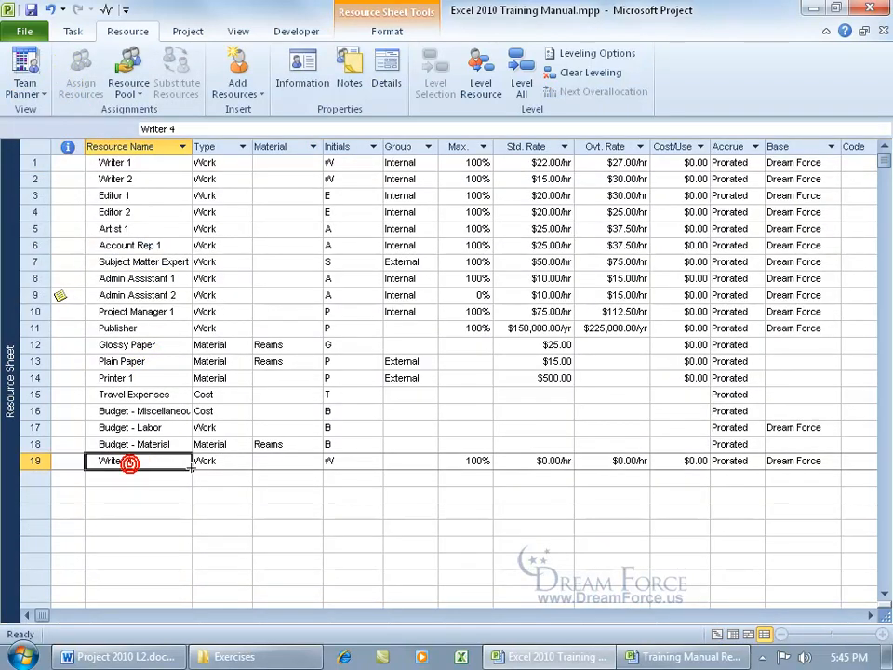
pyautogui.click(31, 9)
pyautogui.click(401, 421)
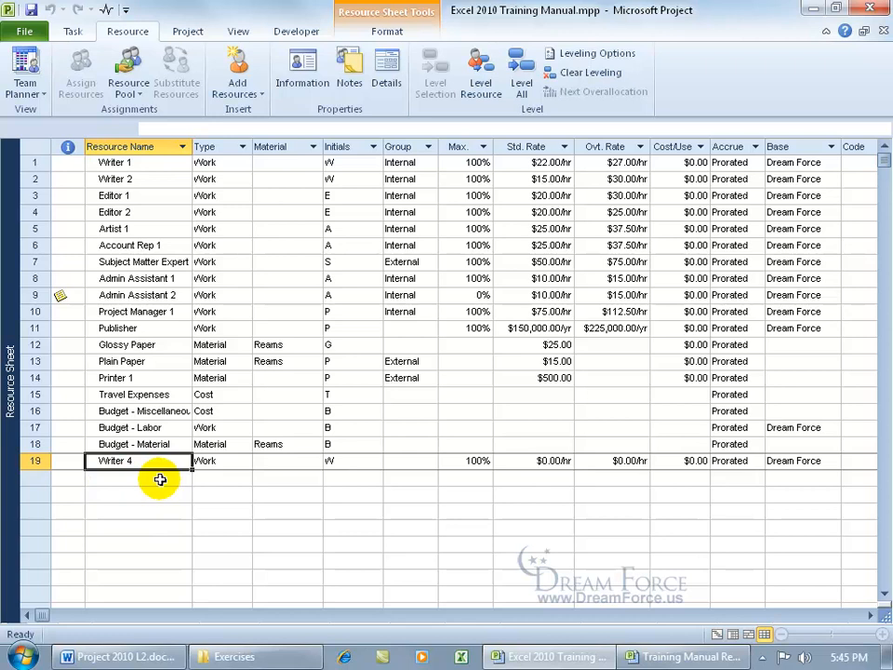
# Step: Close Excel 2010 Training Manual.mpp with its changes saved, and close Training Manual Resource Pool.mpp
pyautogui.click(869, 8)
pyautogui.click(379, 378)
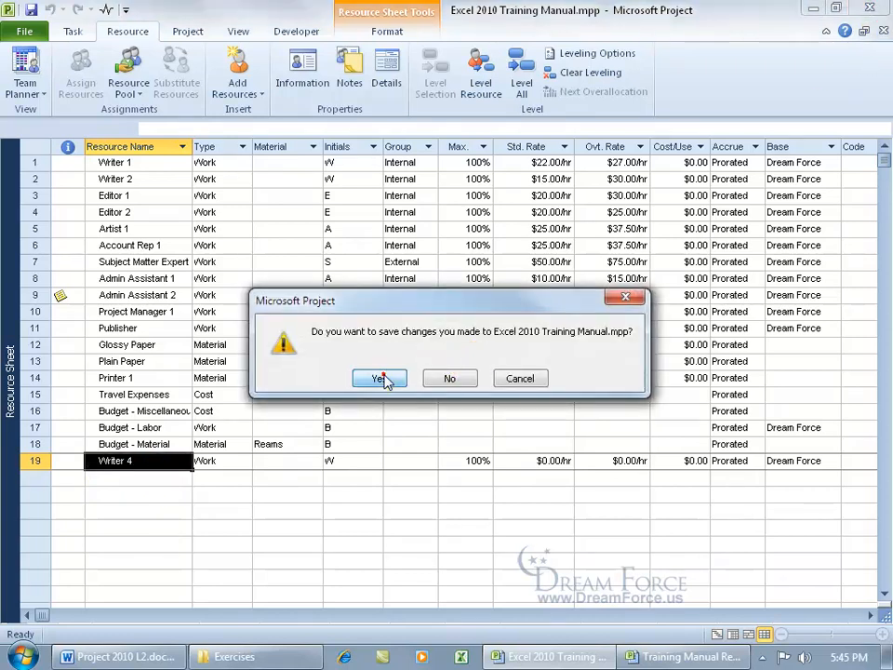
pyautogui.click(401, 367)
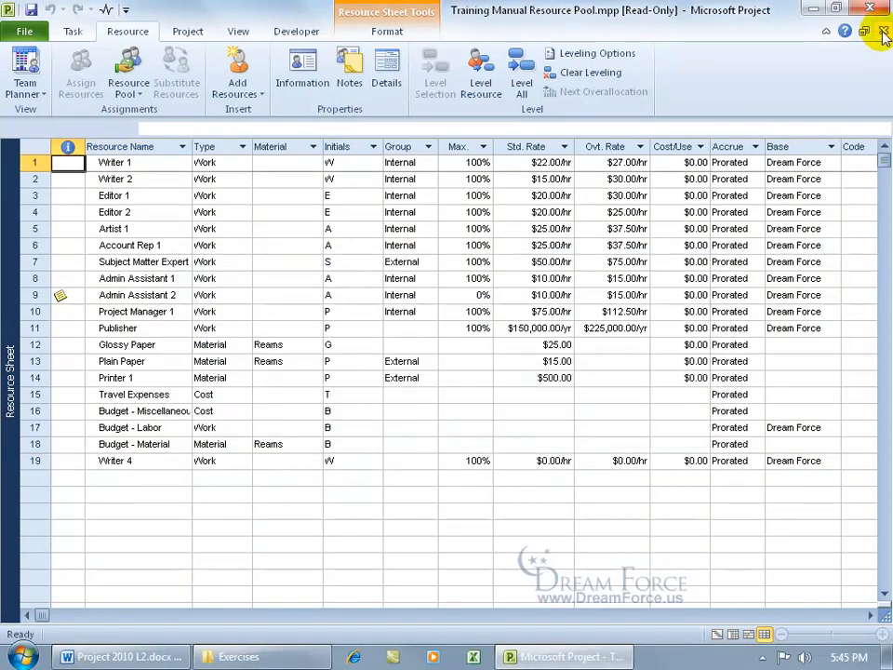
pyautogui.click(884, 31)
# Step: Open Training Manual Resource Pool.mpp as read-only to check its Writer 4 entry, and close it again
pyautogui.click(250, 657)
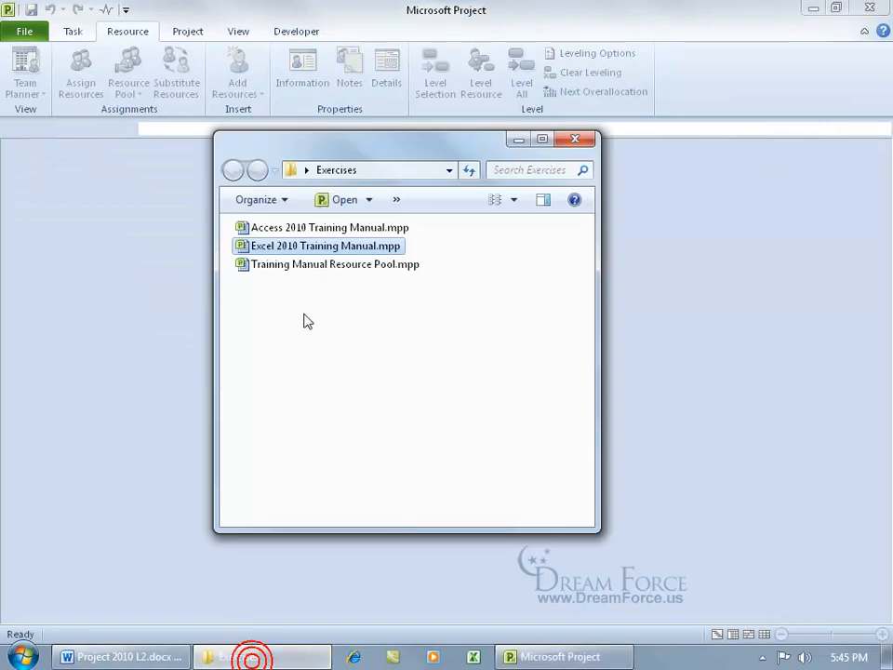
pyautogui.doubleClick(305, 267)
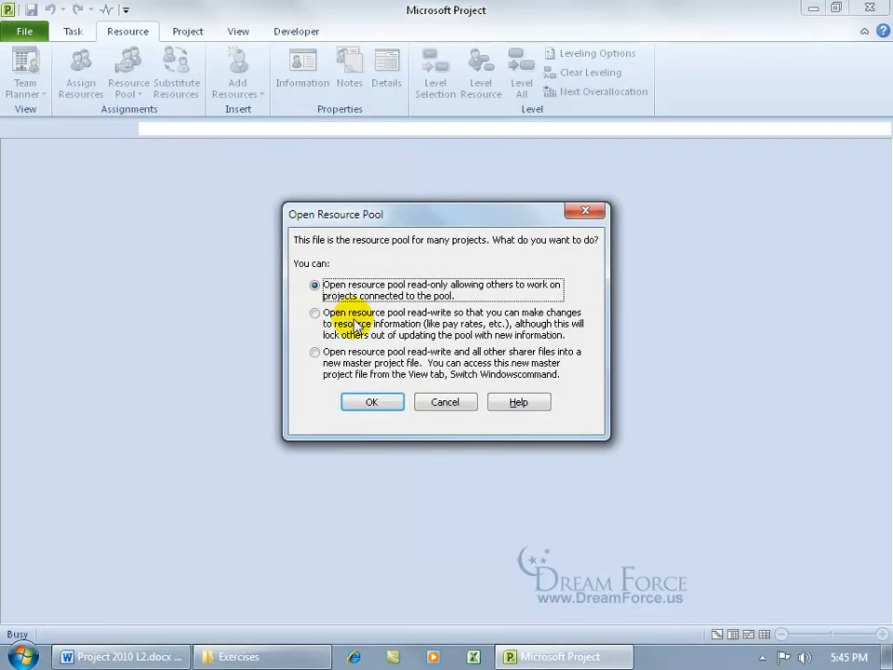
pyautogui.click(368, 394)
pyautogui.click(163, 461)
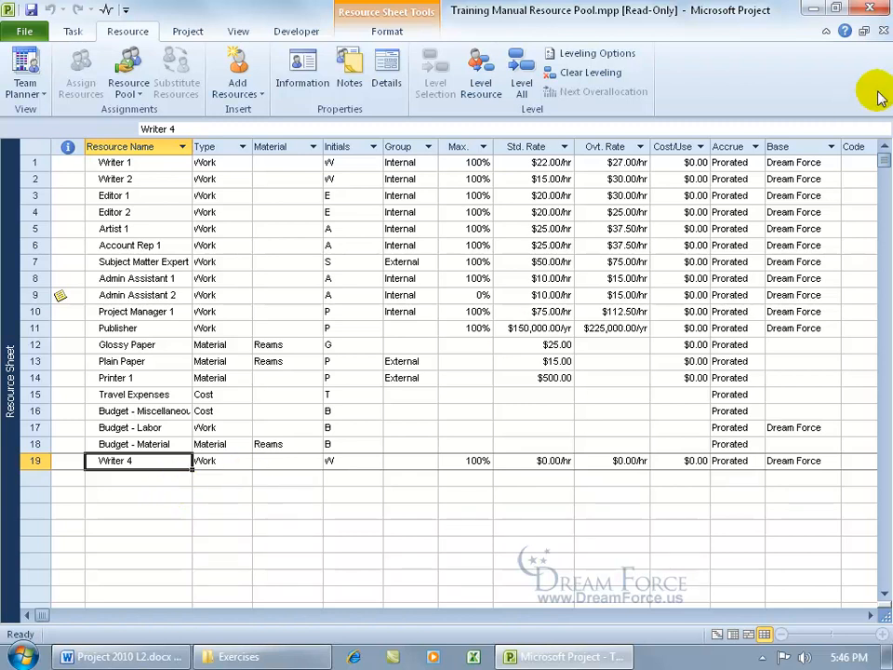
pyautogui.click(883, 31)
# Step: Open Access 2010 Training Manual.mpp together with its resource pool and widen the task table to check its dates and resource assignments
pyautogui.click(268, 657)
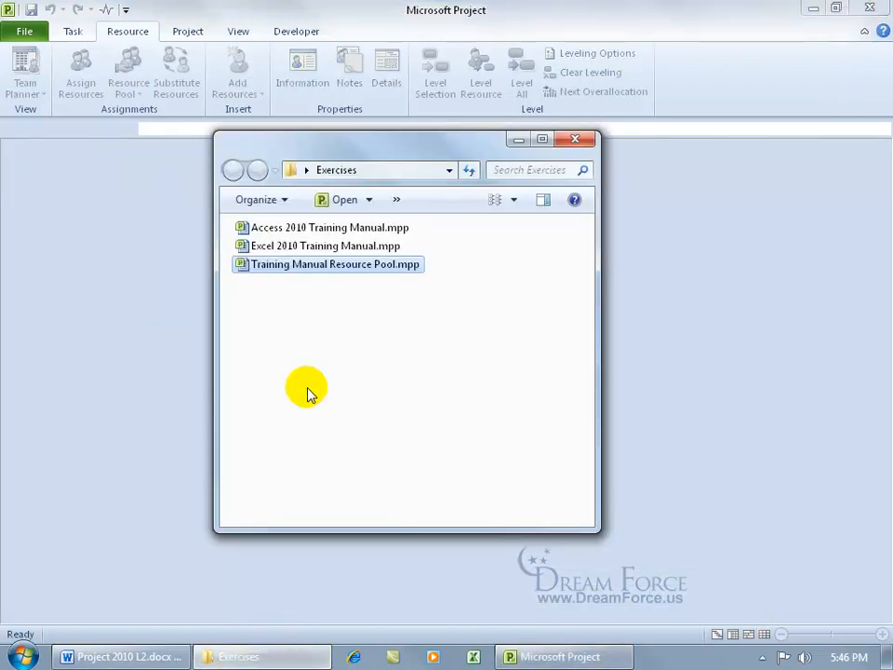
pyautogui.click(305, 232)
pyautogui.doubleClick(305, 233)
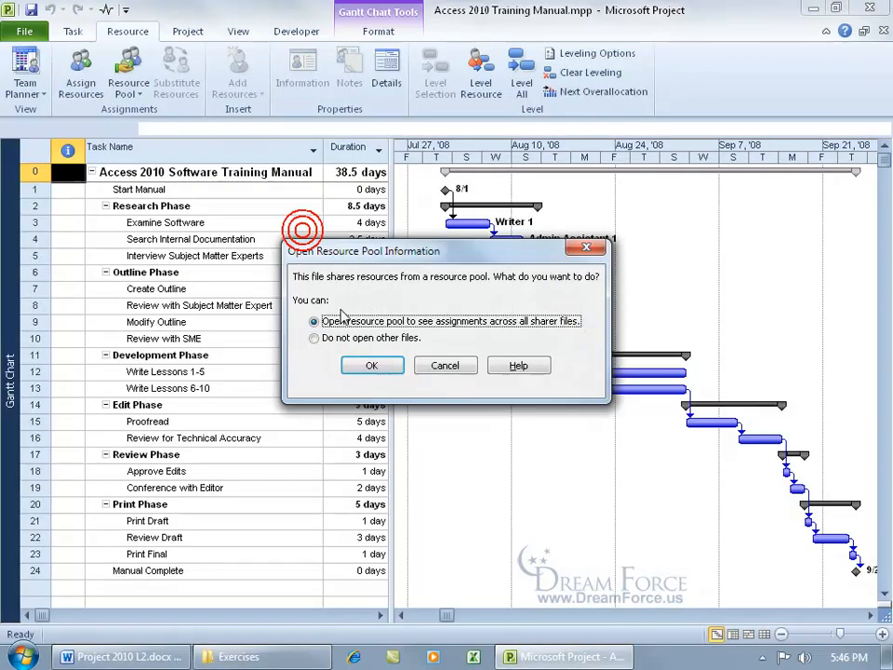
pyautogui.click(372, 366)
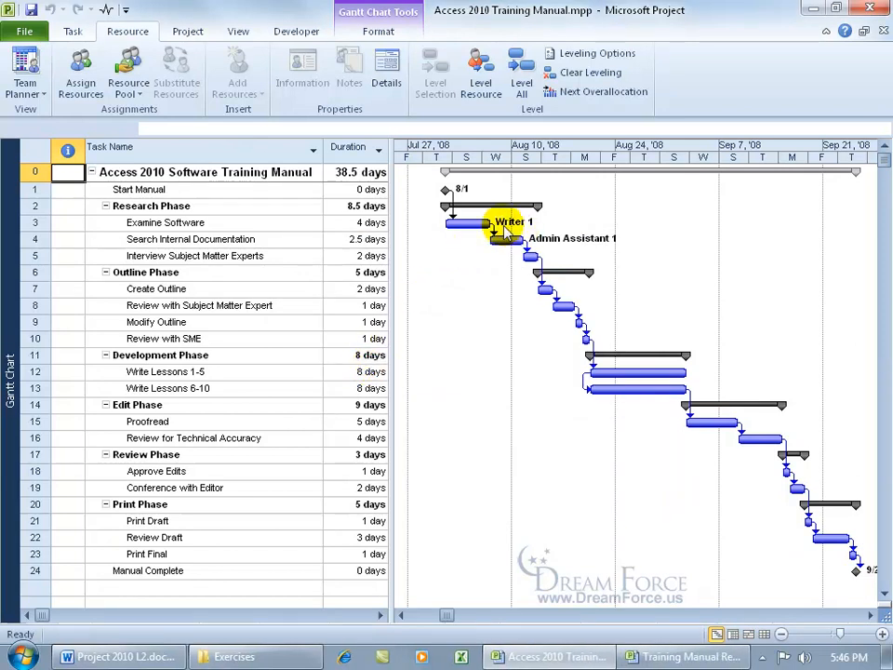
pyautogui.moveTo(393, 232); pyautogui.dragTo(626, 249)
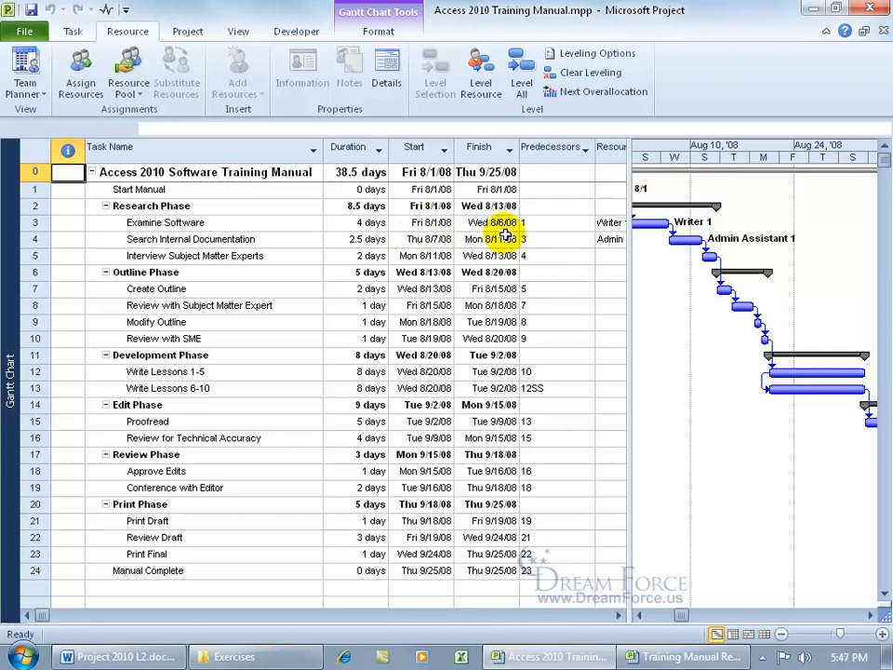
# Step: Close Access 2010 Training Manual.mpp without saving changes, and close Training Manual Resource Pool.mpp
pyautogui.click(880, 29)
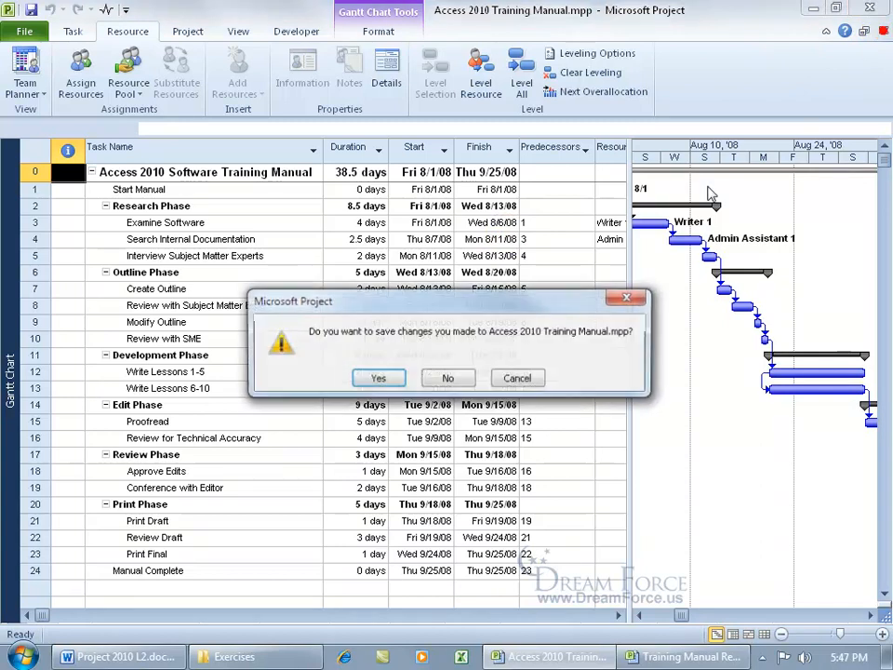
pyautogui.click(447, 379)
pyautogui.click(451, 376)
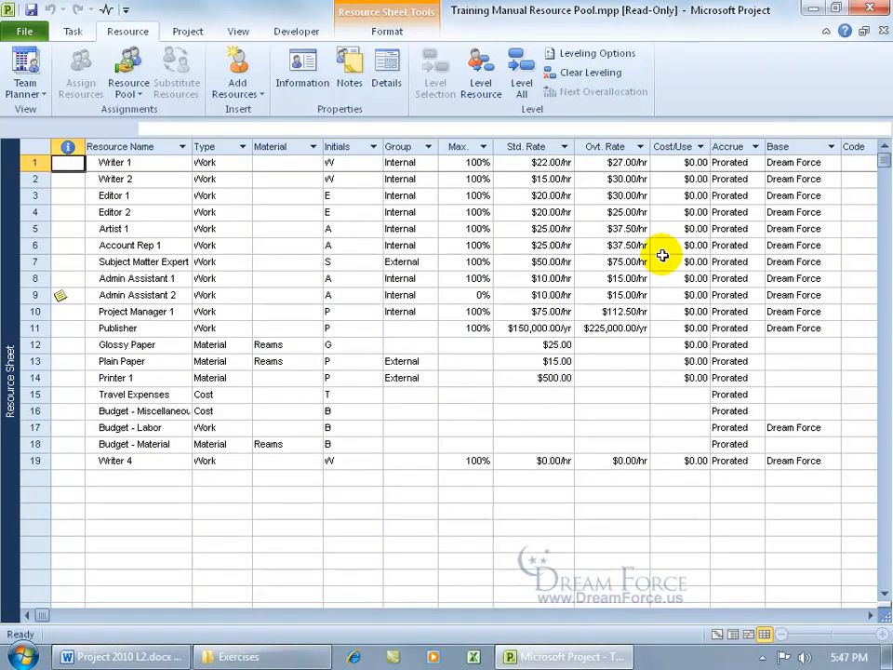
pyautogui.click(881, 29)
# Step: Open Excel 2010 Training Manual.mpp together with its resource pool and show it in Gantt Chart view
pyautogui.click(289, 655)
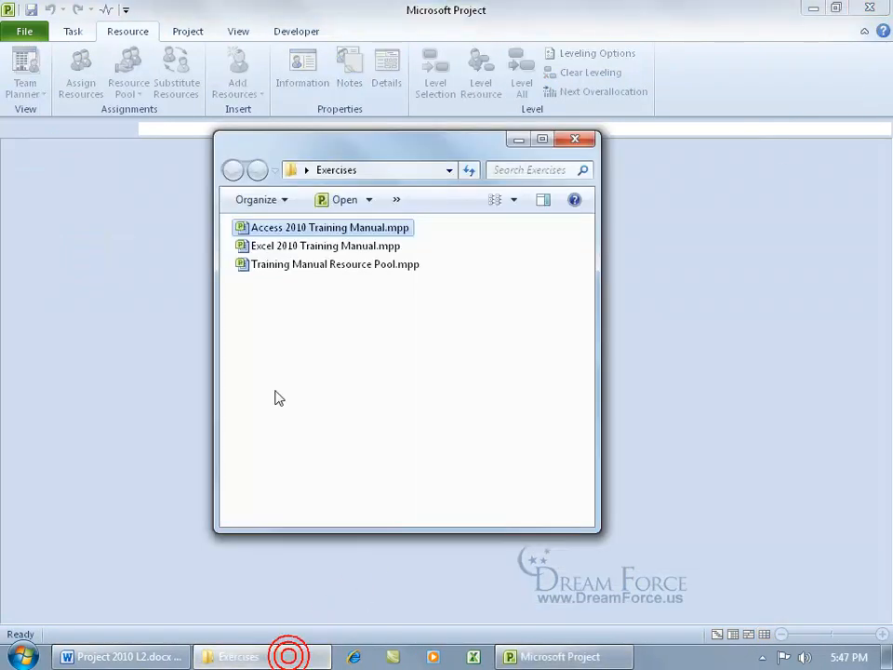
pyautogui.doubleClick(279, 247)
pyautogui.click(358, 367)
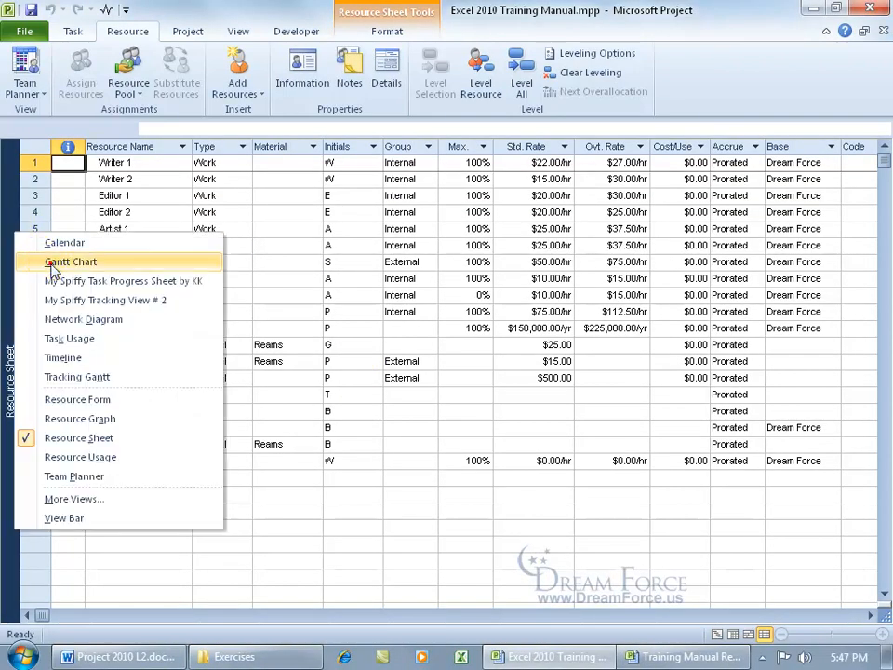
pyautogui.click(50, 262)
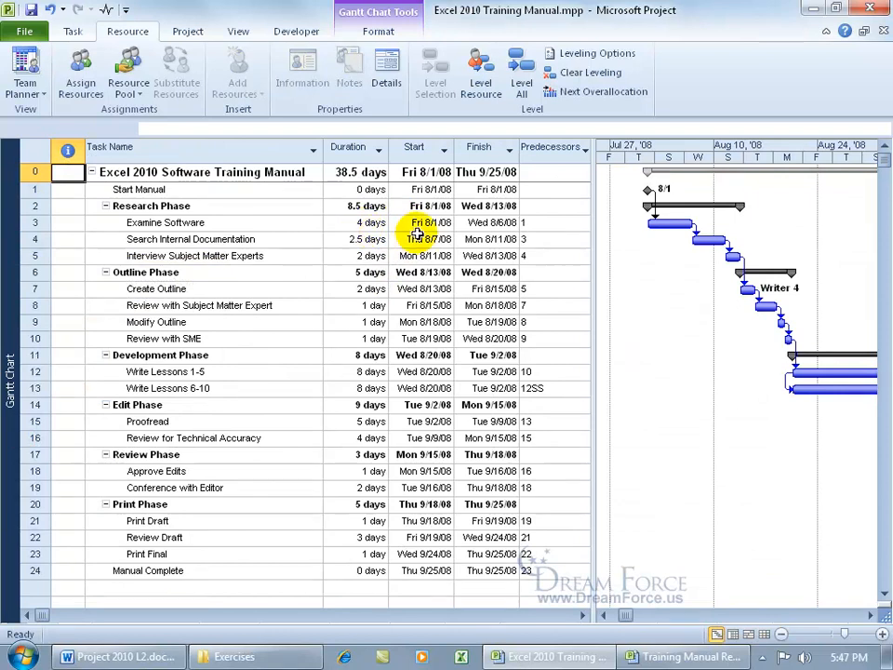
# Step: Assign Writer 1 to the Examine Software task
pyautogui.click(270, 227)
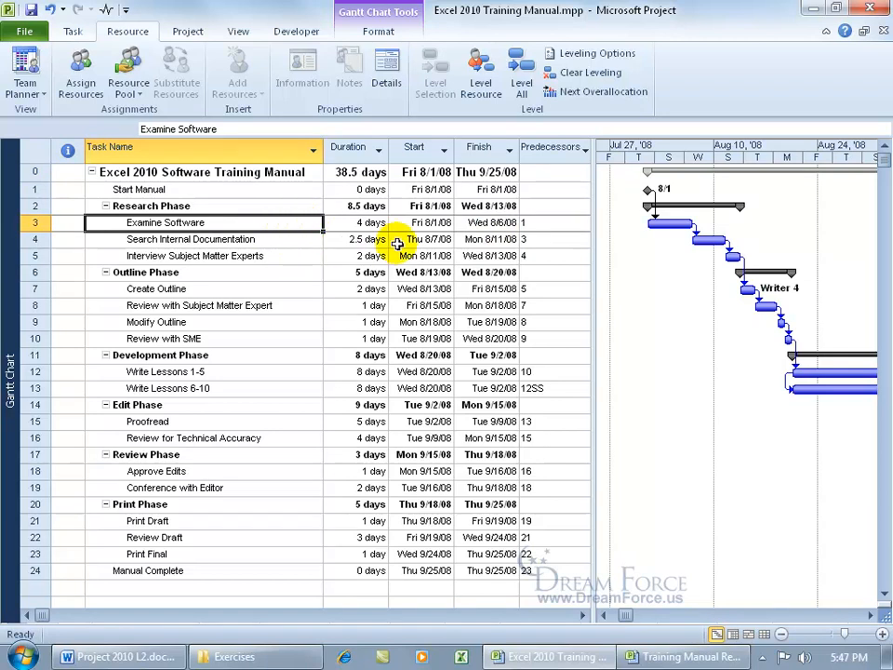
pyautogui.click(62, 58)
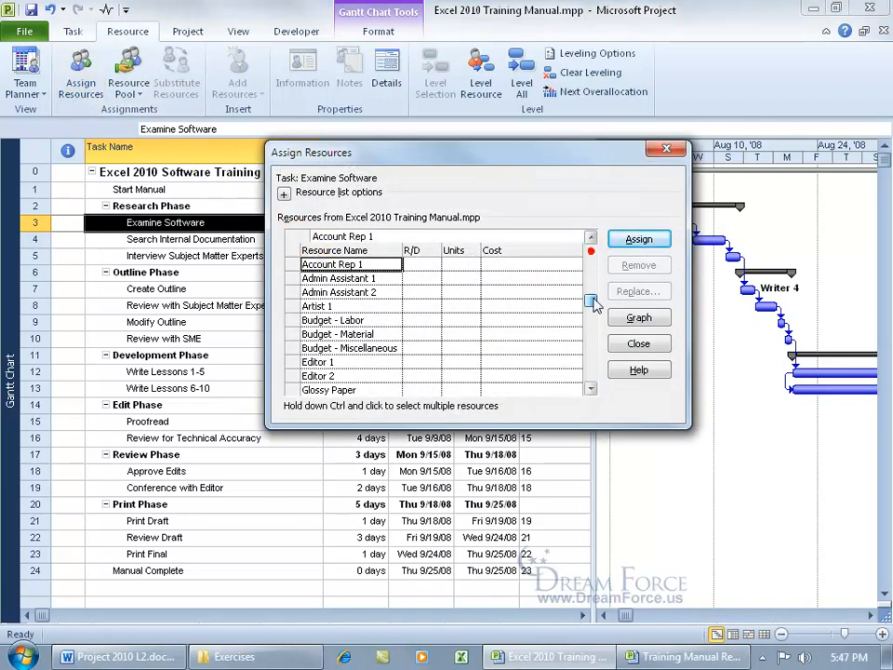
pyautogui.click(592, 292)
pyautogui.click(325, 390)
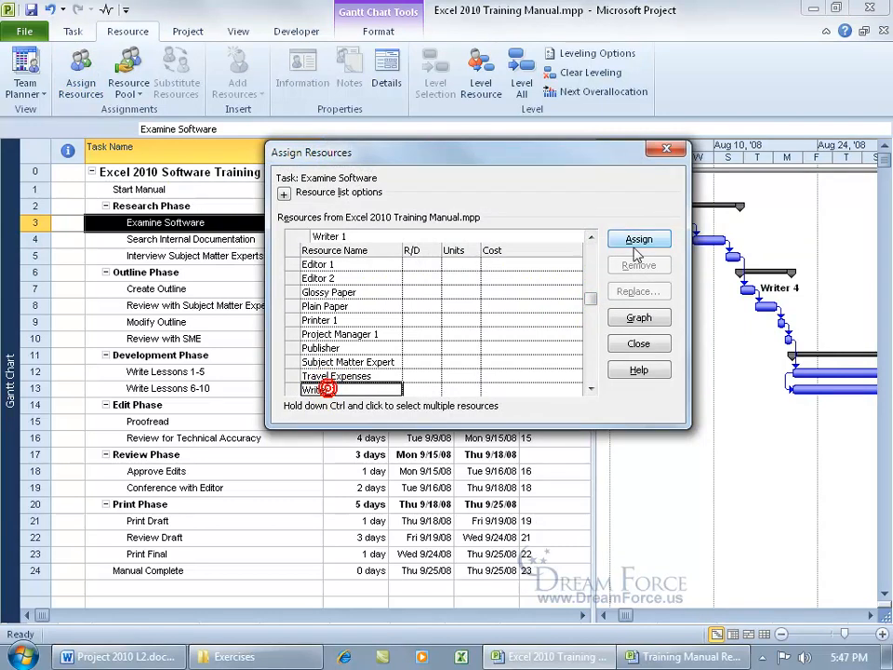
pyautogui.click(639, 239)
pyautogui.click(639, 343)
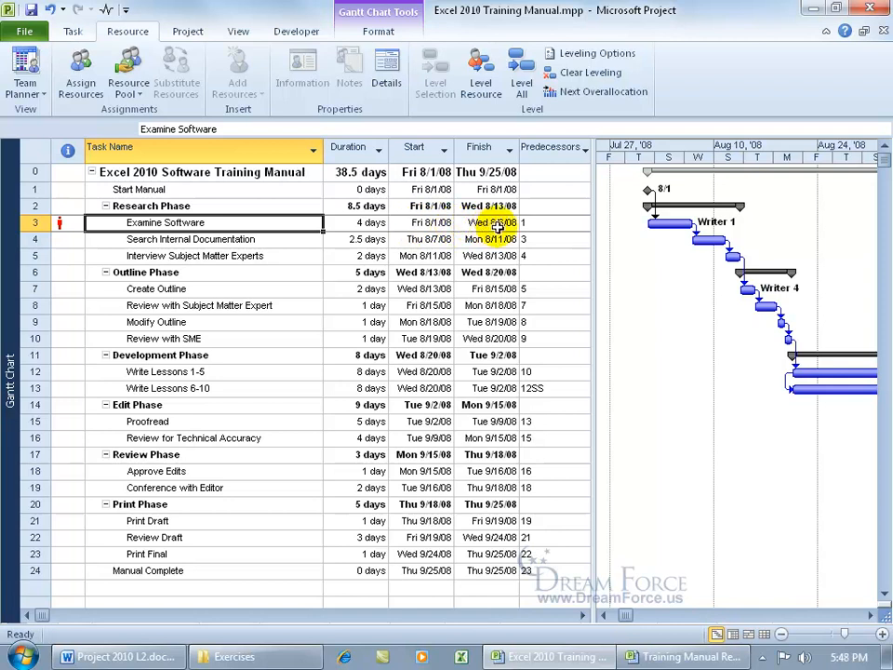
# Step: Move the start of Examine Software to Thu 8/7/08 while keeping its link to Start Manual, check its constraint indicator, and undo the move
pyautogui.click(426, 224)
pyautogui.click(447, 223)
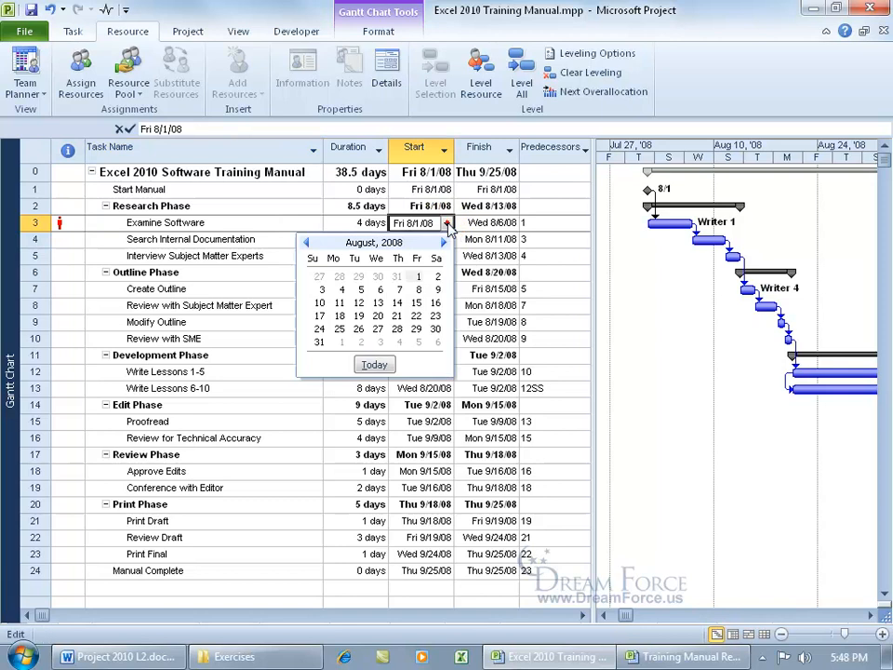
pyautogui.click(399, 289)
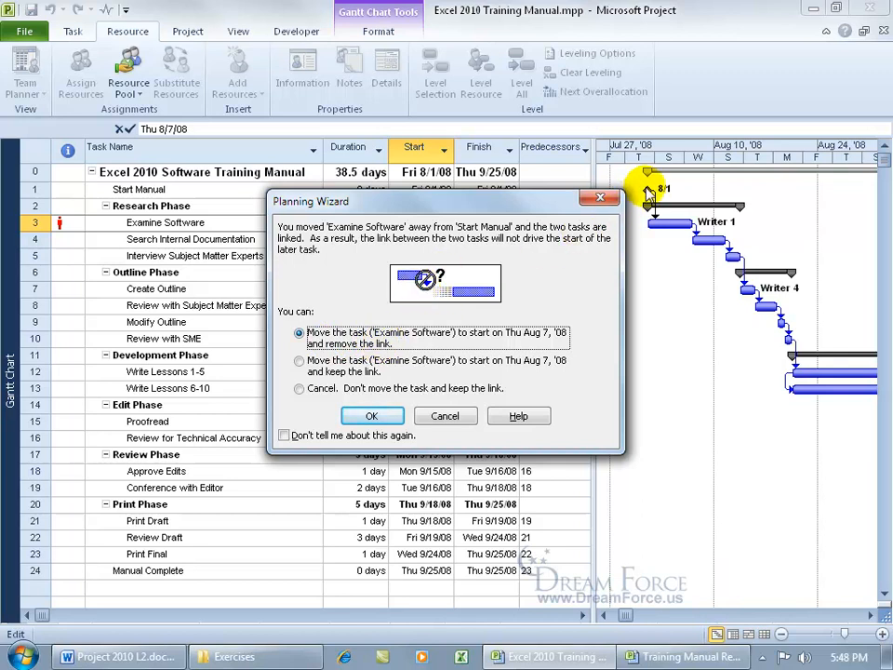
pyautogui.click(354, 363)
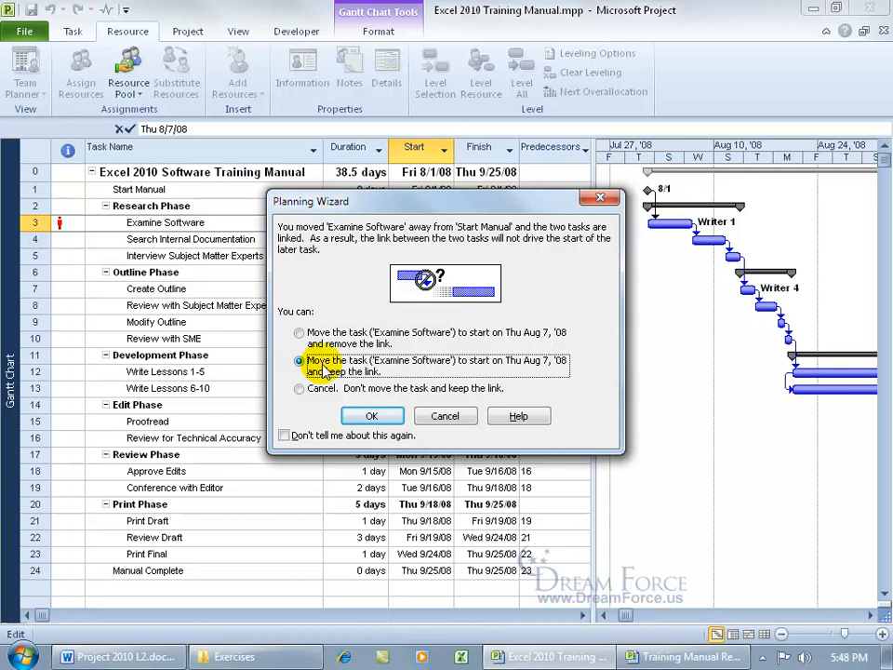
pyautogui.click(370, 416)
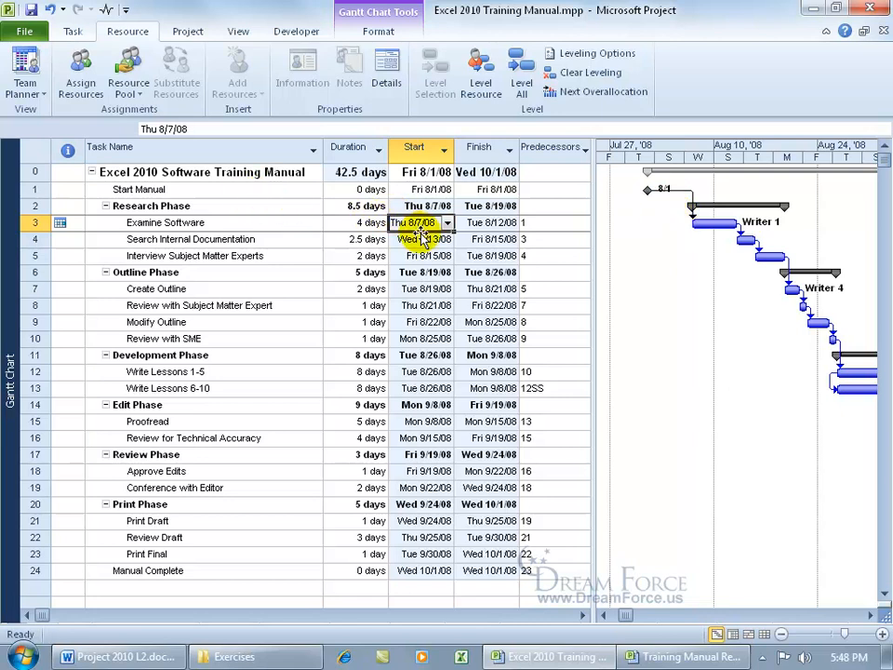
pyautogui.moveTo(82, 226)
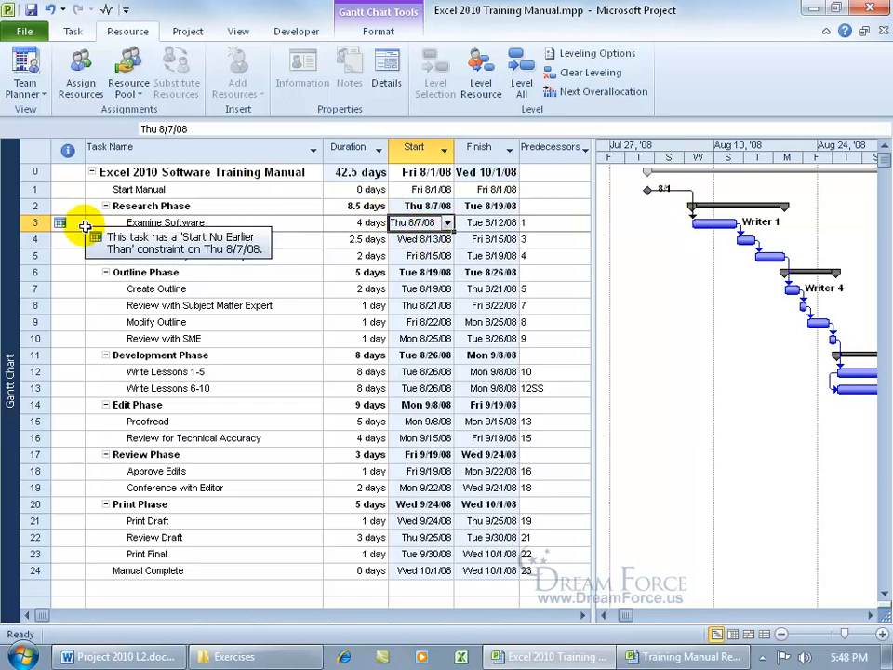
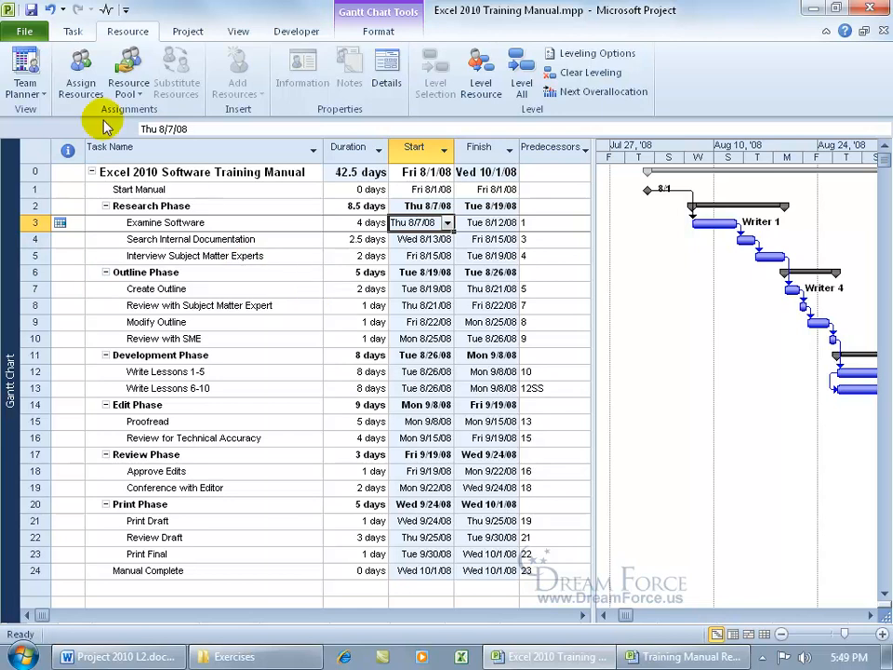
pyautogui.click(47, 10)
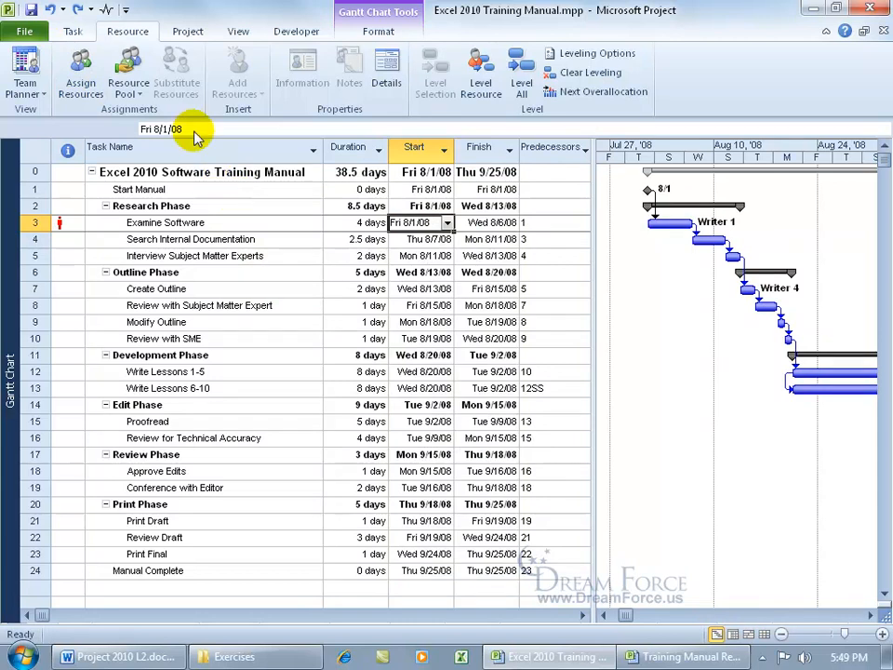
# Step: Level only the Writer 1 resource in Excel 2010 Training Manual.mpp, and undo the leveling
pyautogui.click(483, 93)
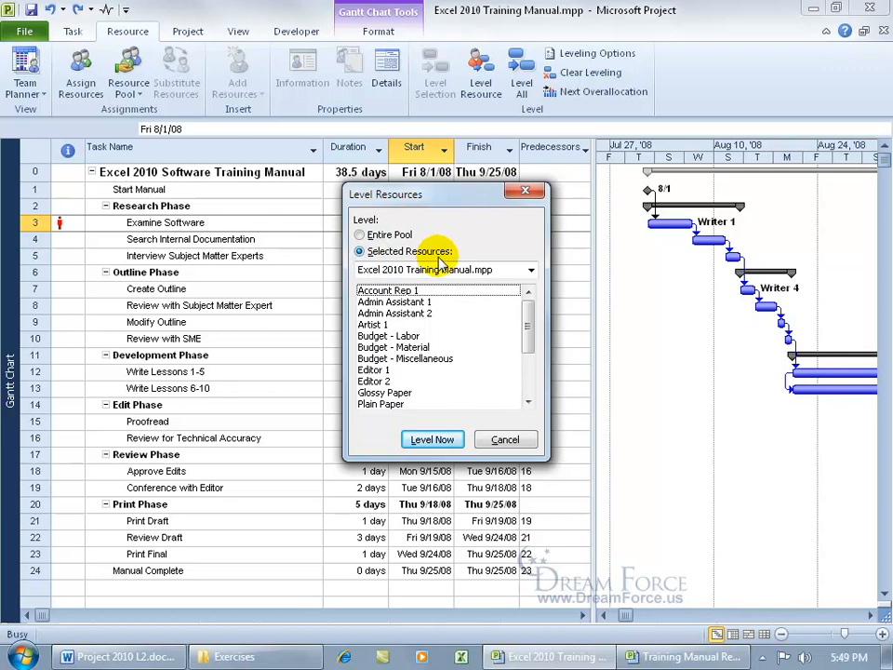
pyautogui.moveTo(528, 313); pyautogui.dragTo(530, 364)
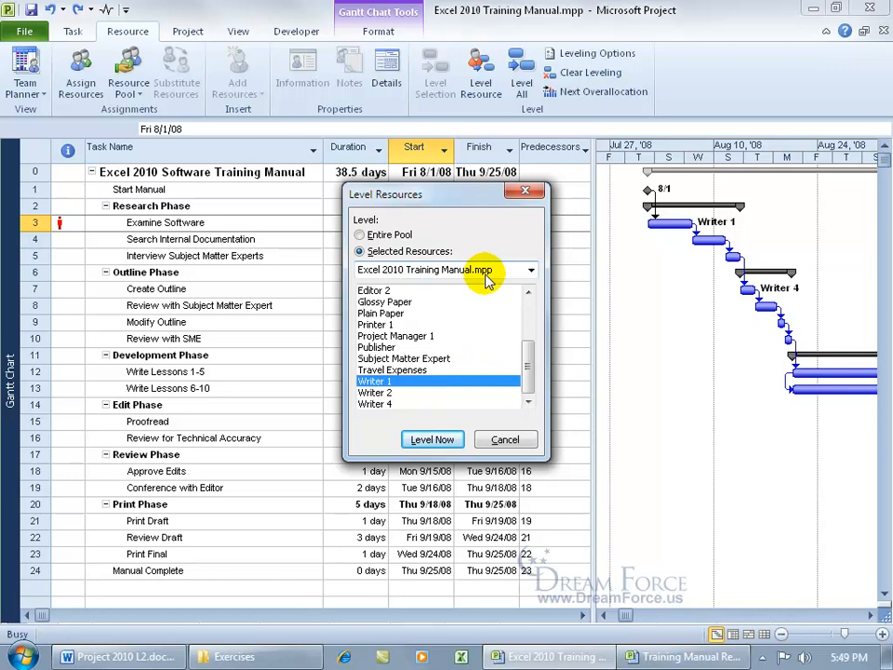
pyautogui.click(432, 438)
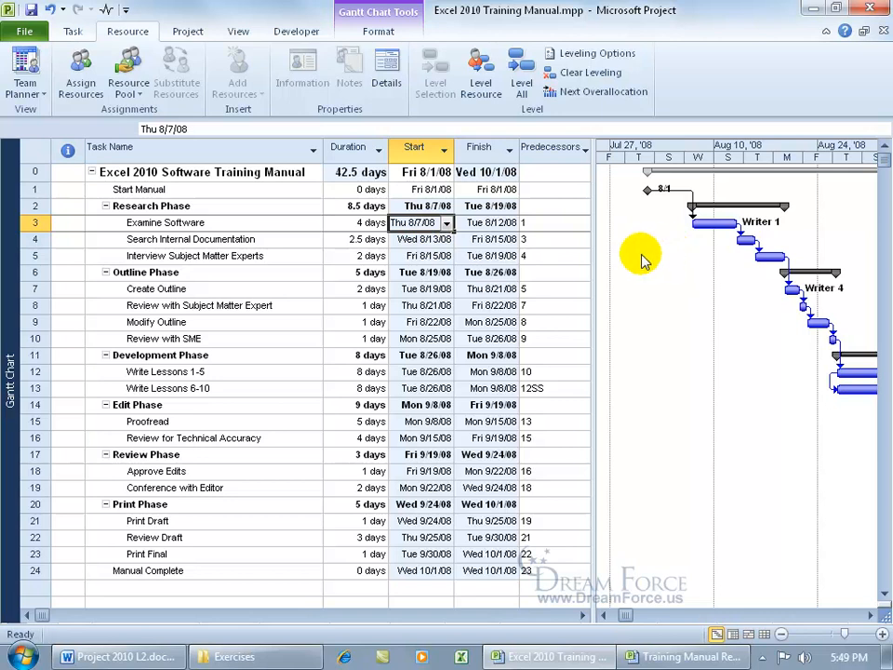
pyautogui.click(52, 9)
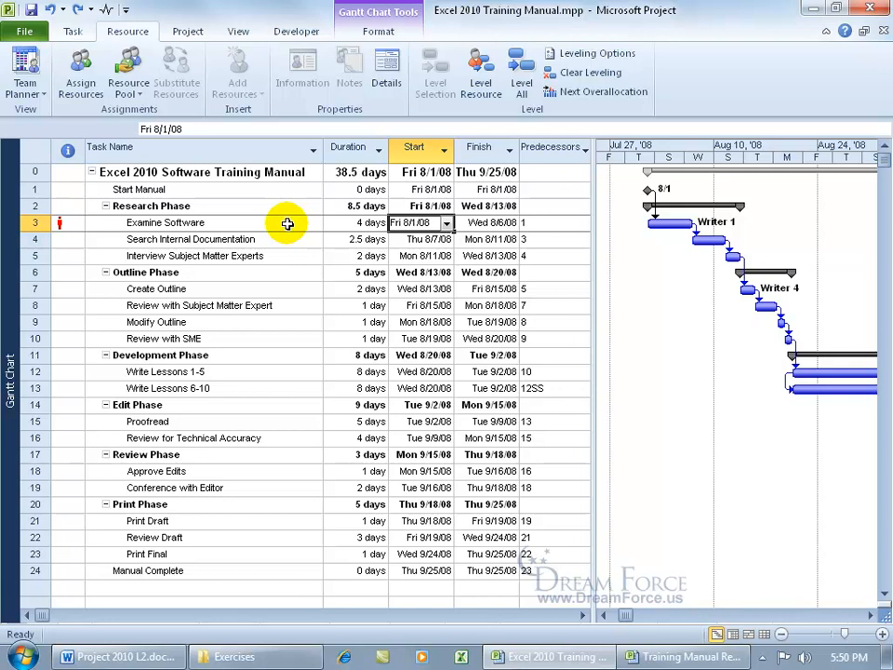
# Step: Show the project in Resource Usage view and examine the Examine Software assignments listed under Writer 1
pyautogui.rightClick(11, 283)
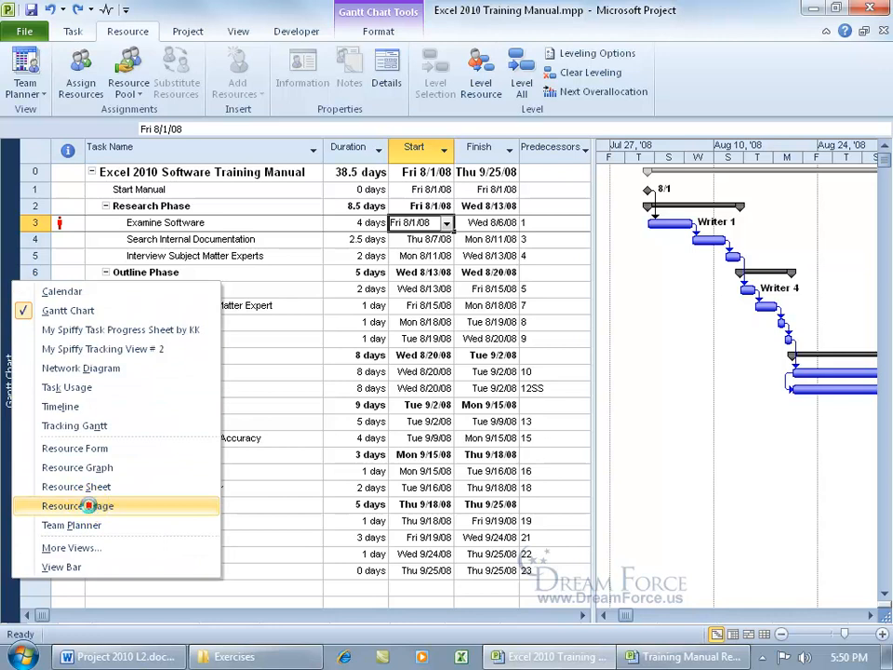
pyautogui.click(89, 509)
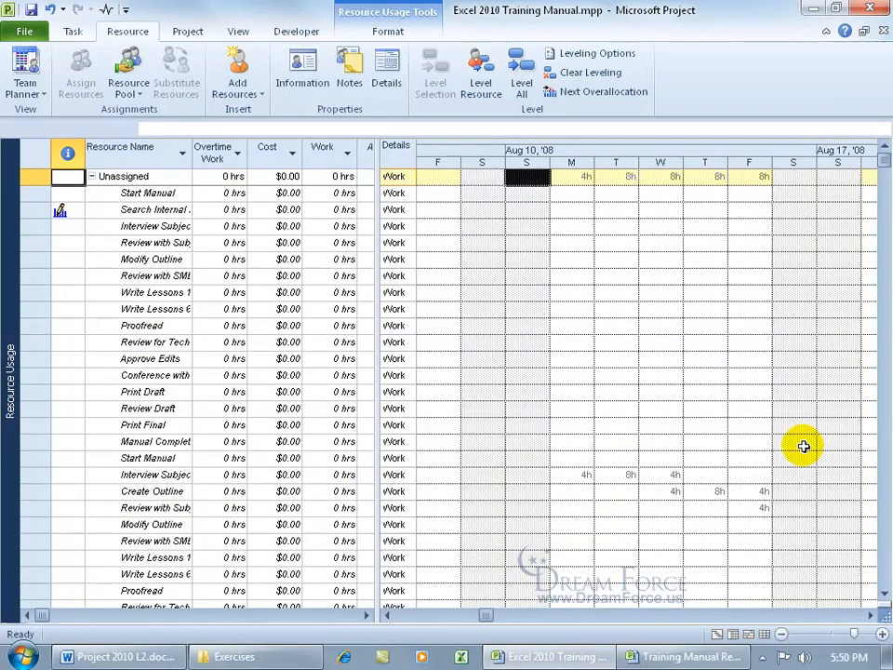
pyautogui.click(884, 594)
pyautogui.scroll(-6, 884, 596)
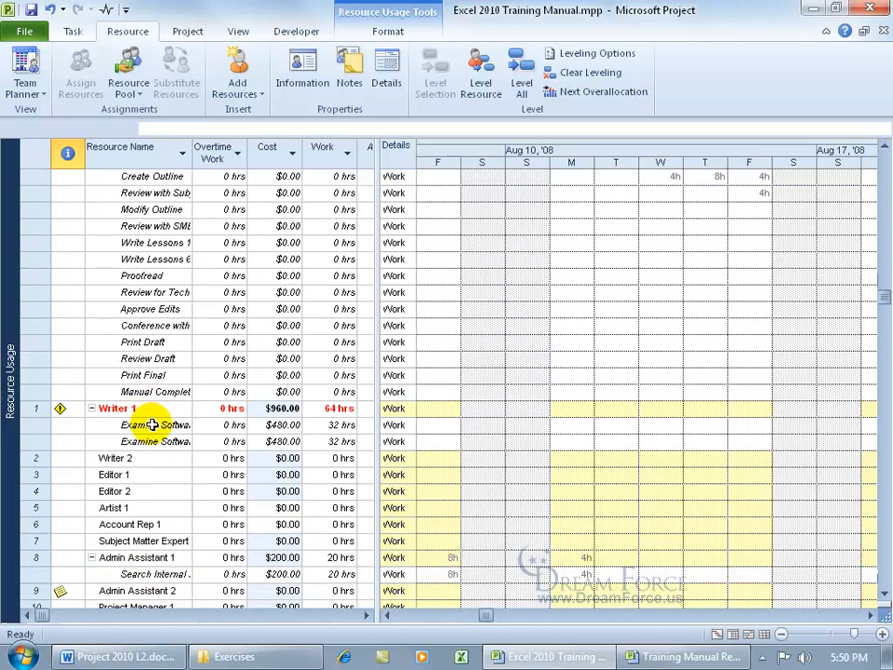
pyautogui.click(152, 425)
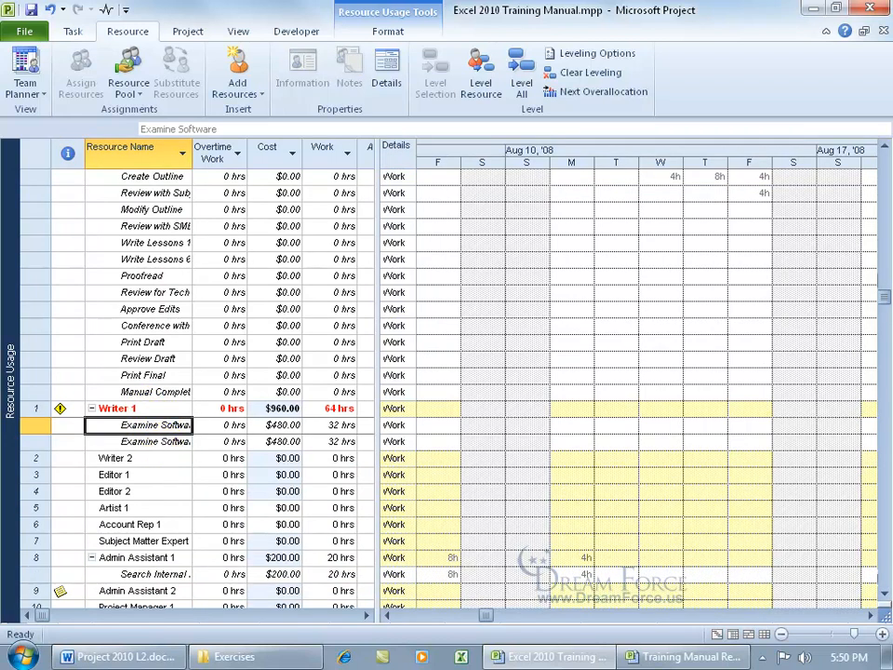
pyautogui.click(98, 441)
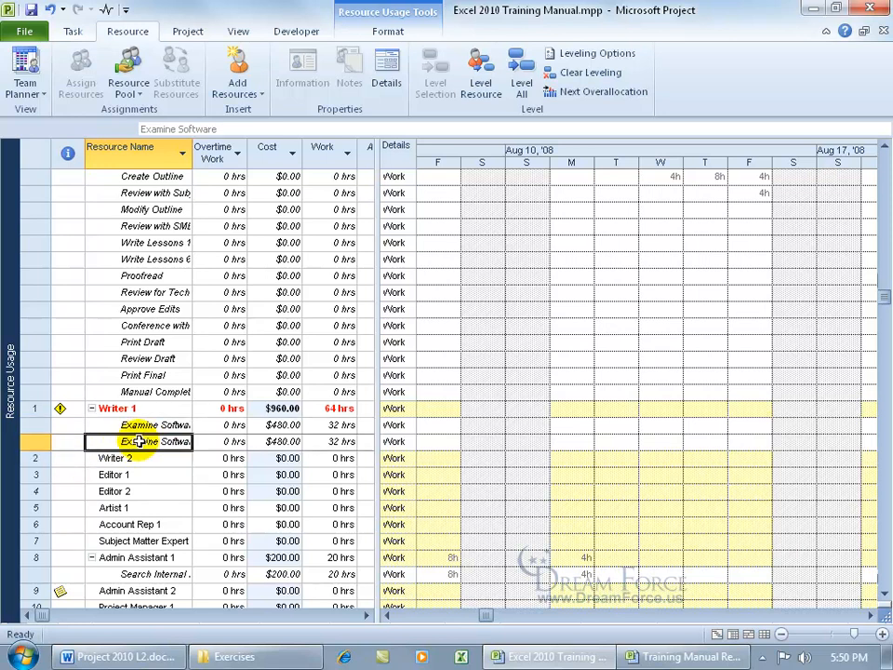
pyautogui.press('F2')
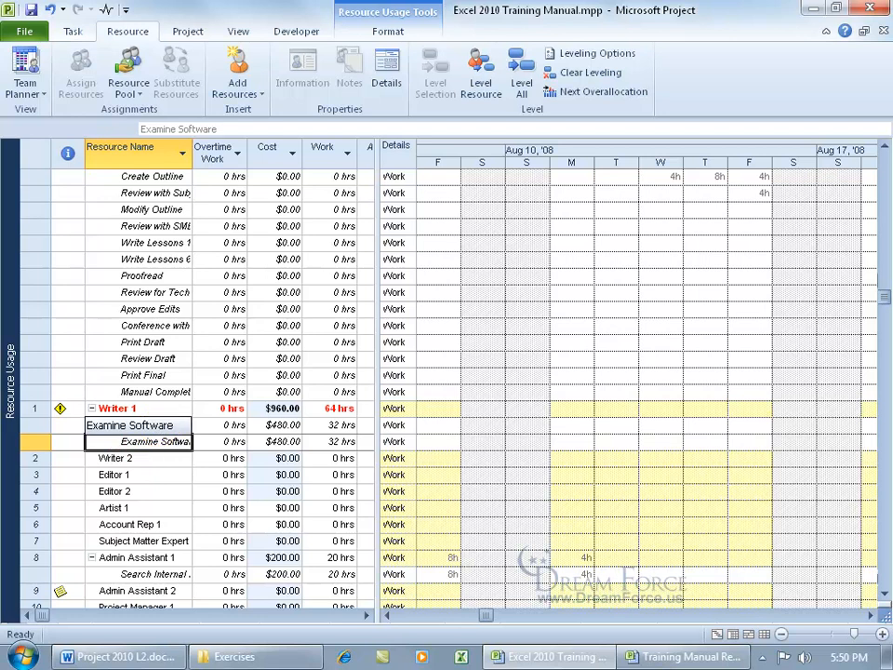
pyautogui.press('Escape')
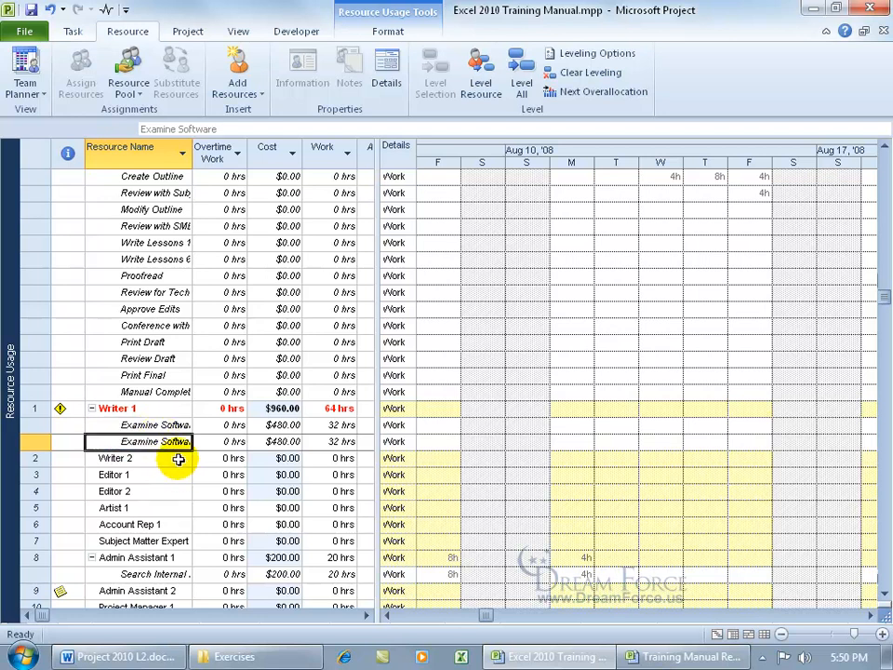
pyautogui.press('F2')
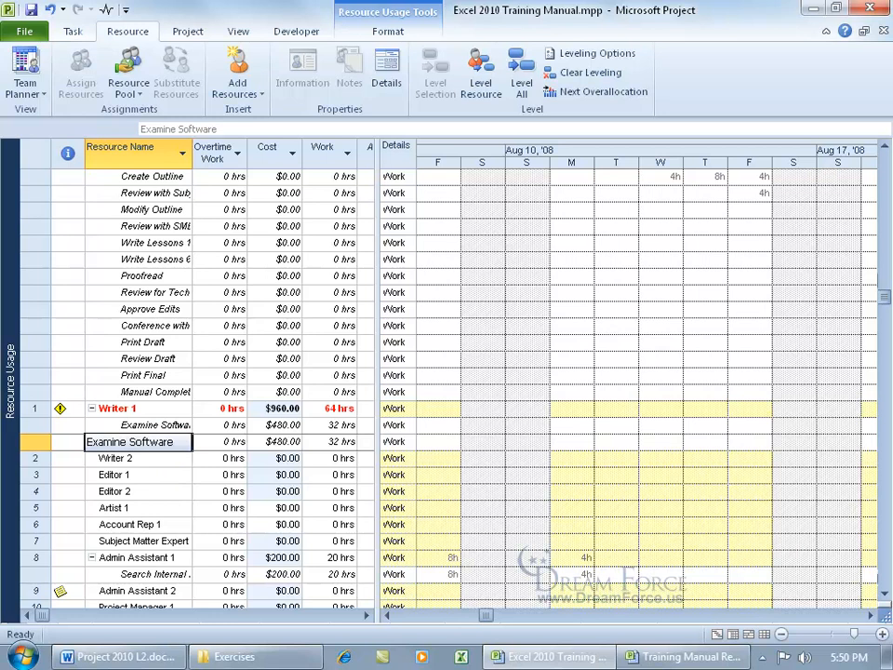
pyautogui.press('Escape')
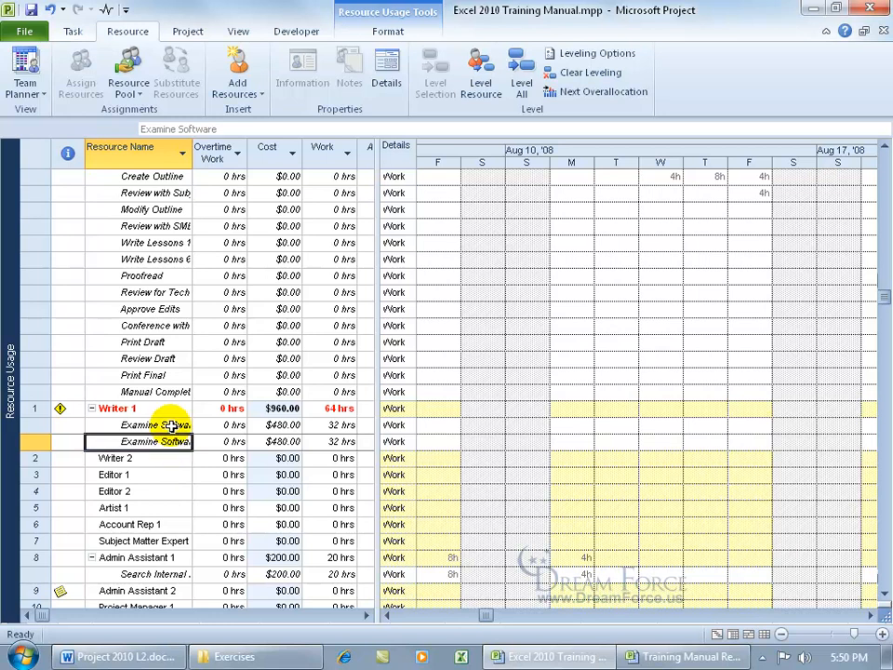
pyautogui.press('F2')
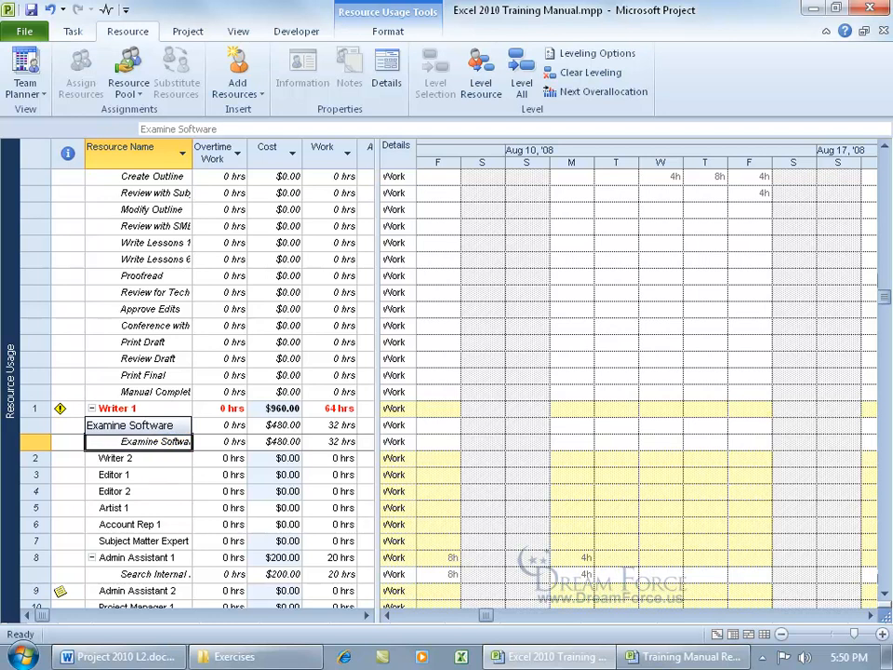
pyautogui.press('Escape')
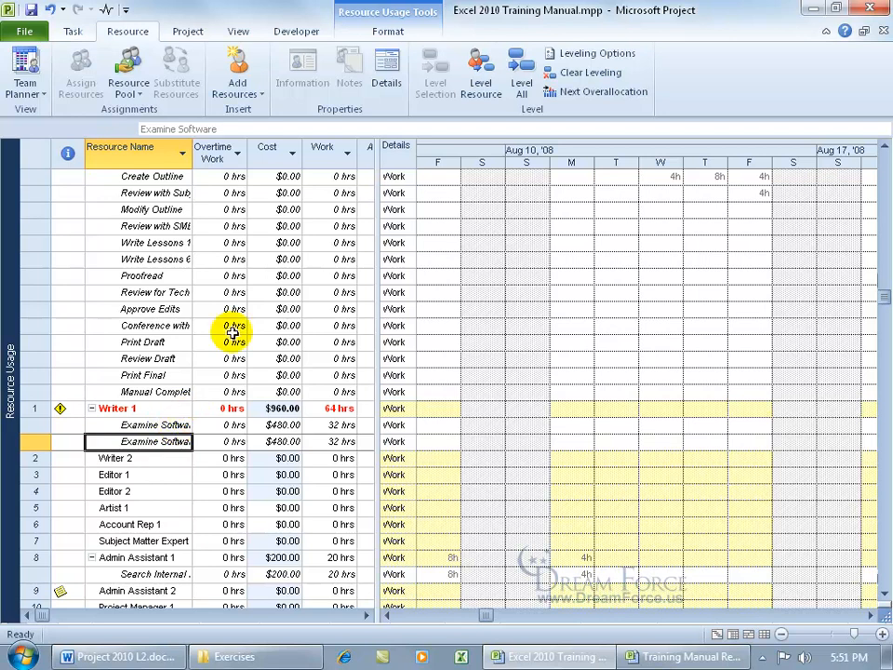
# Step: Add a Project column after the Work column in the Resource Usage table
pyautogui.rightClick(226, 152)
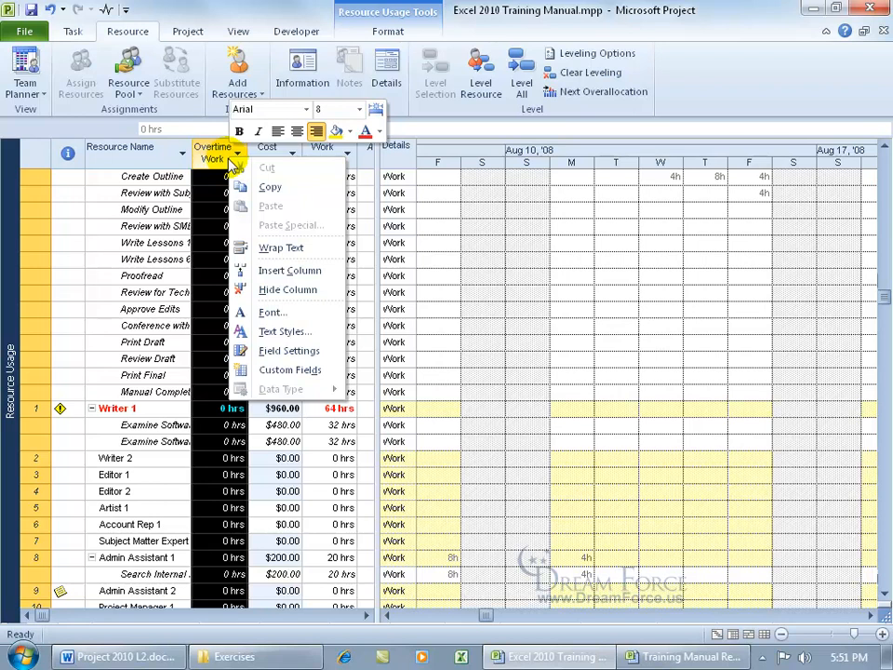
pyautogui.click(277, 269)
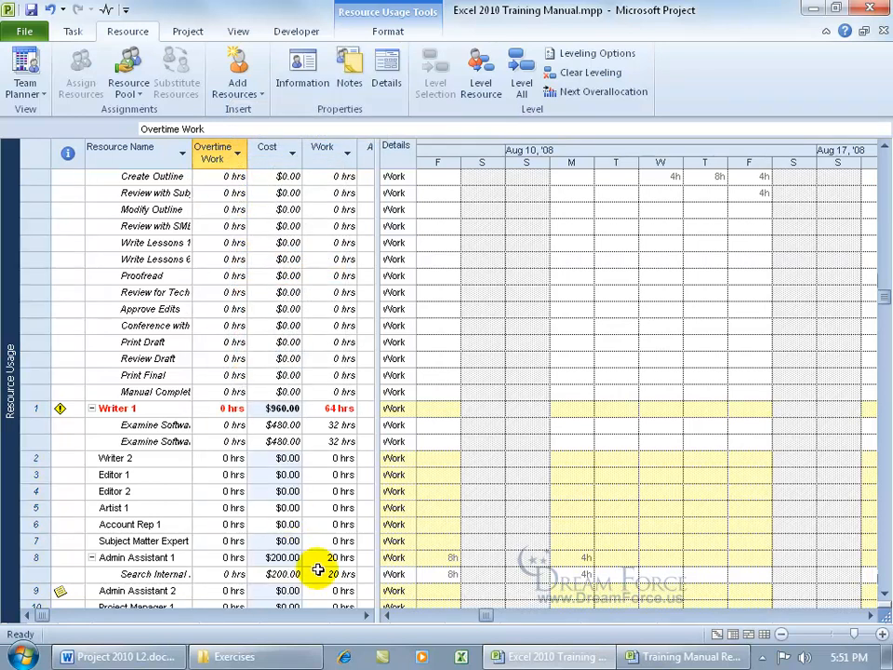
pyautogui.click(366, 615)
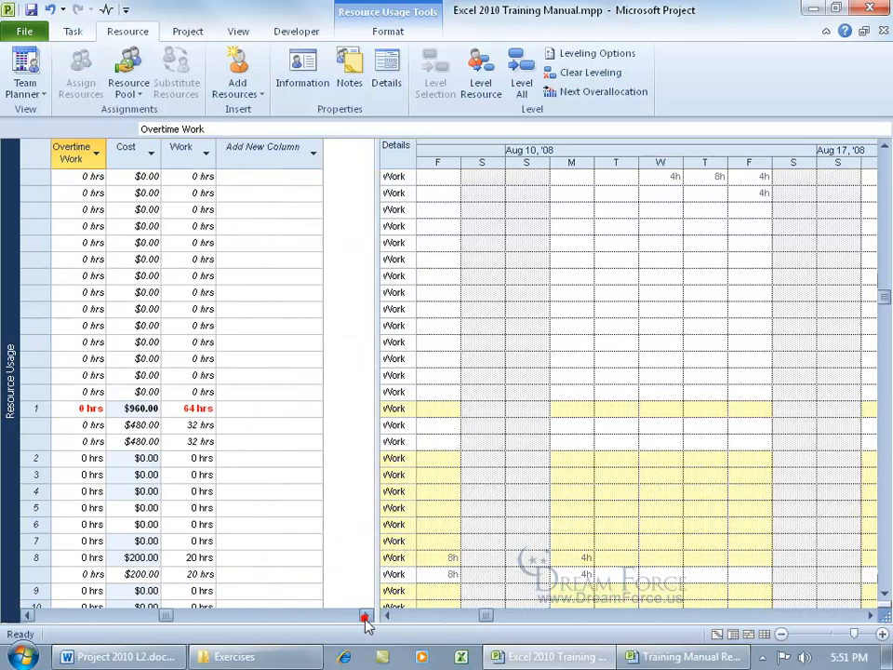
pyautogui.click(285, 152)
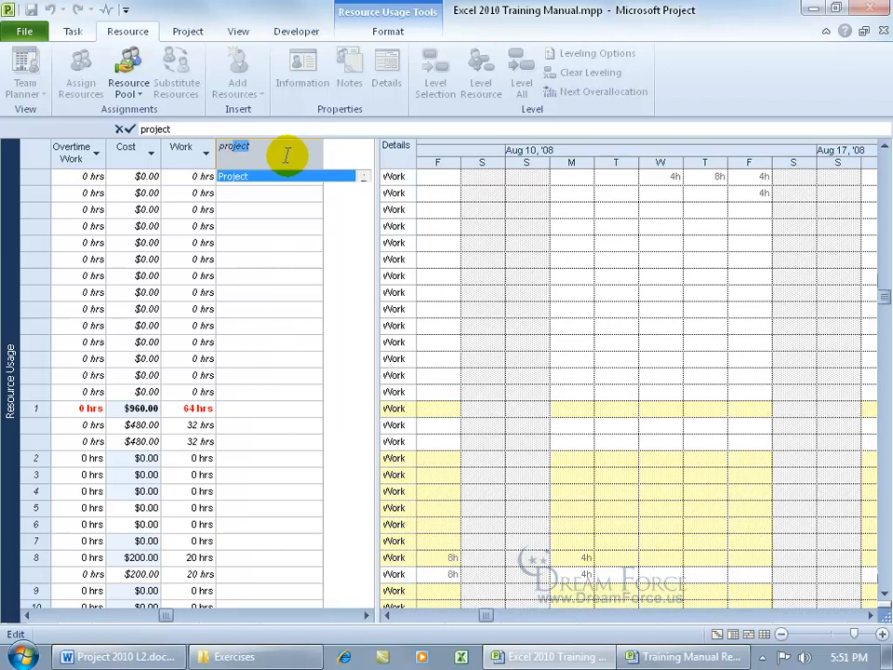
pyautogui.click(244, 177)
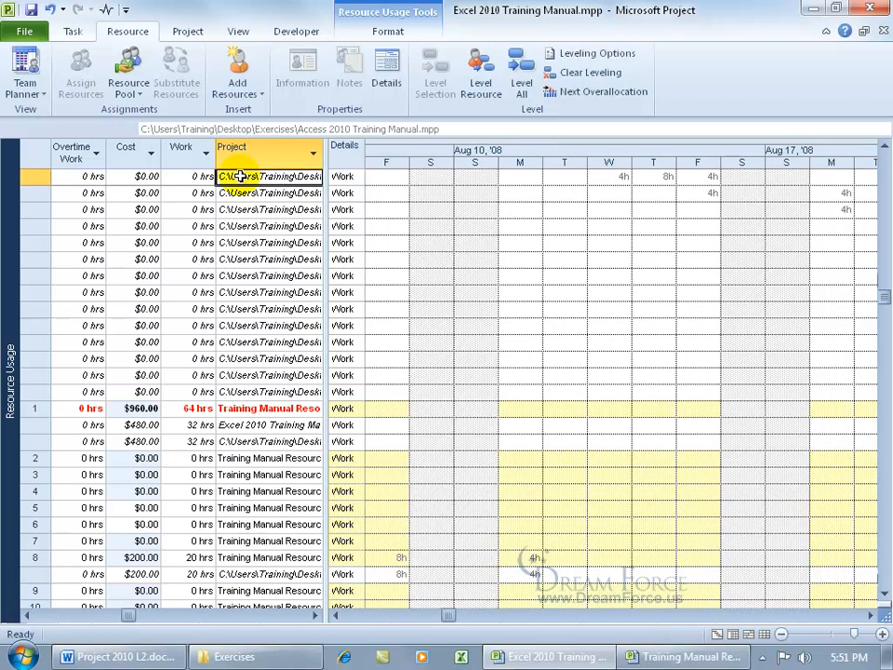
# Step: Widen the Resource Usage table area so the Resource Name through Project columns are shown together
pyautogui.scroll(-6, 292, 351)
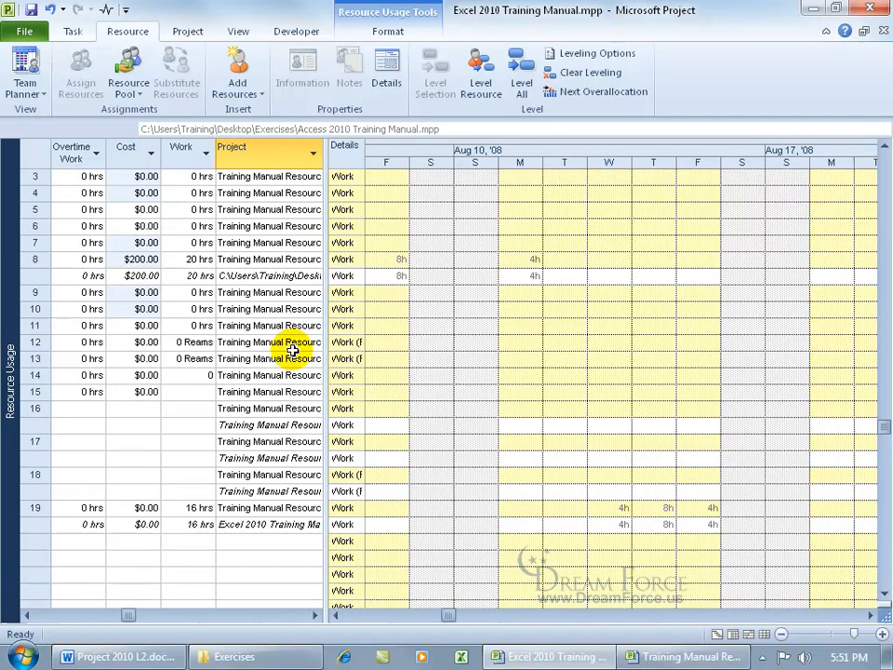
pyautogui.moveTo(326, 343); pyautogui.dragTo(539, 342)
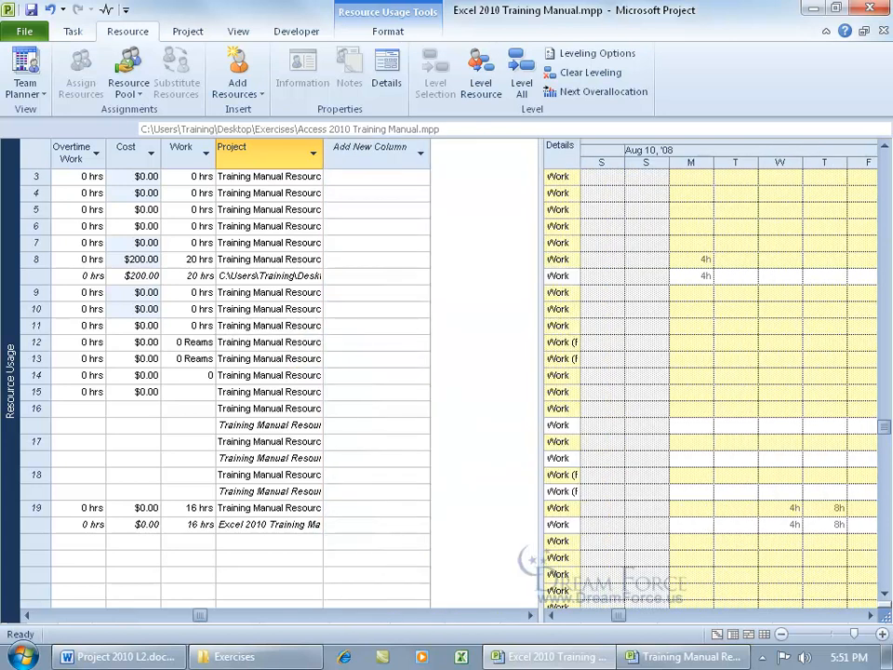
pyautogui.click(25, 615)
pyautogui.click(25, 615)
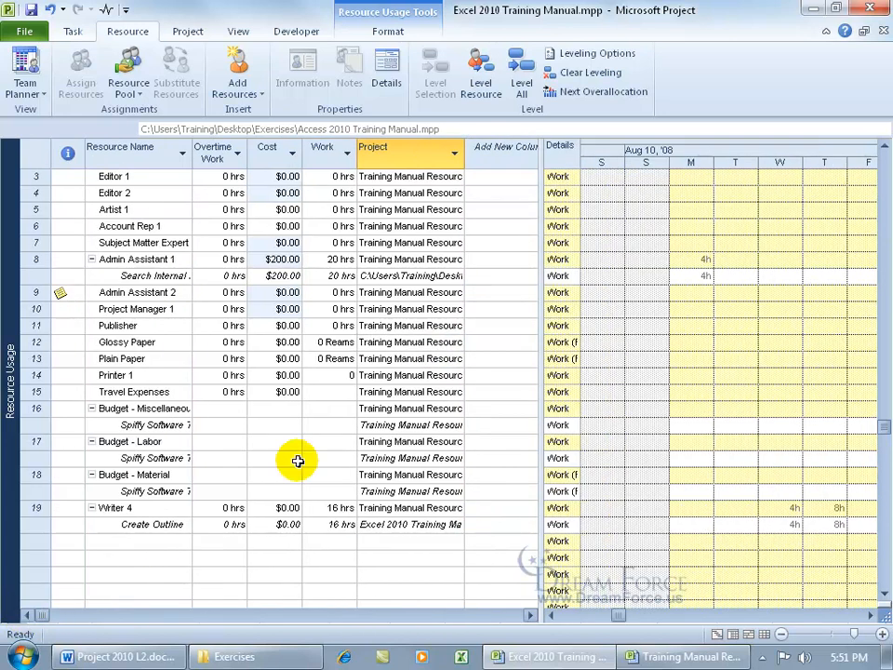
# Step: Check which project file each of Writer 1's two Examine Software assignments belongs to
pyautogui.click(884, 146)
pyautogui.click(884, 146)
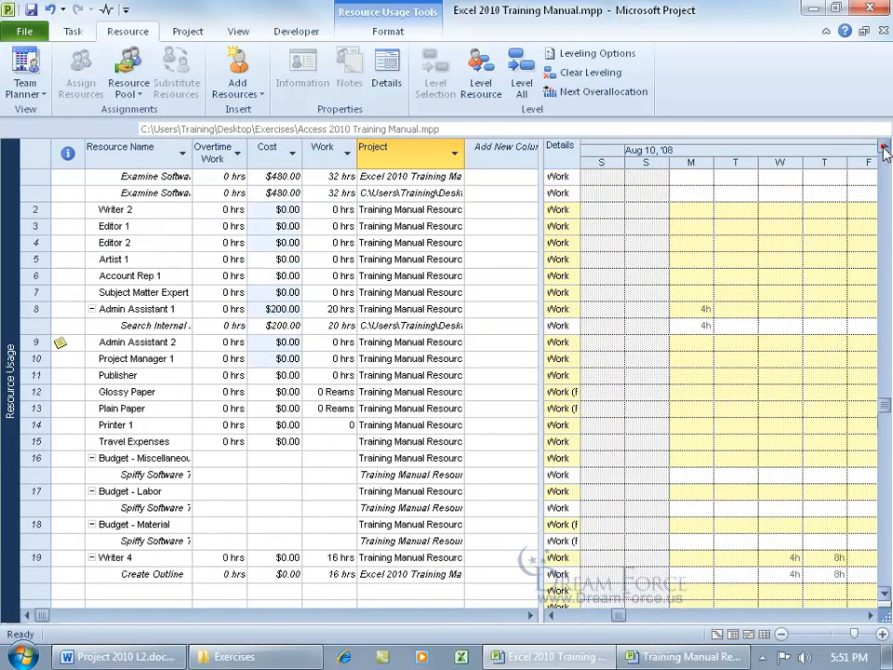
pyautogui.click(884, 146)
pyautogui.click(884, 146)
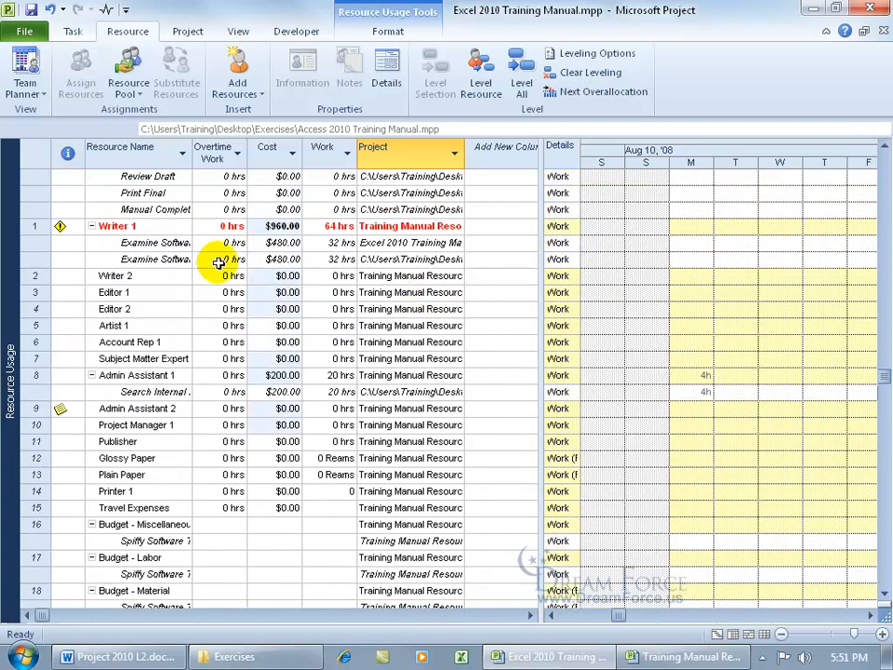
pyautogui.click(173, 243)
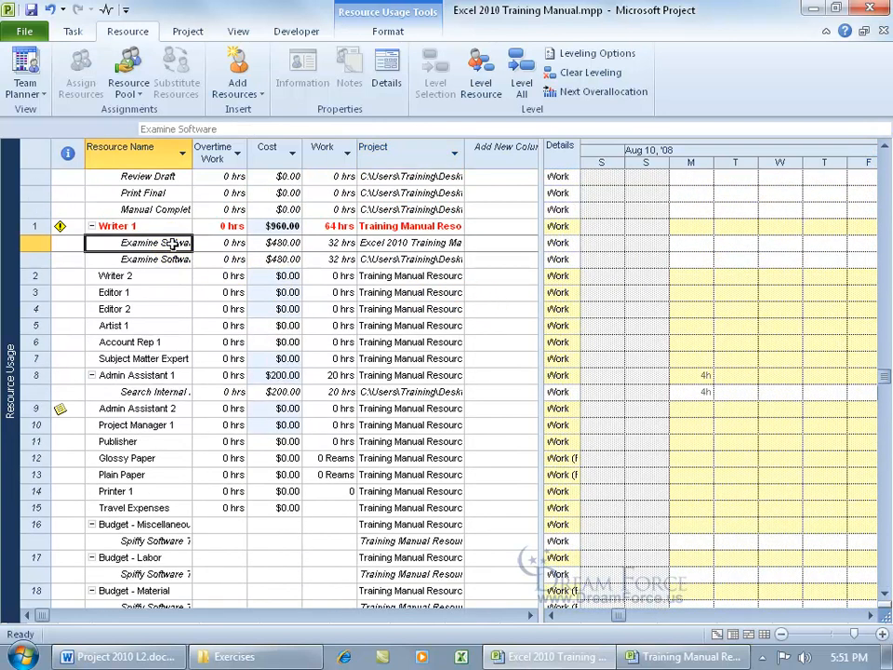
pyautogui.click(387, 243)
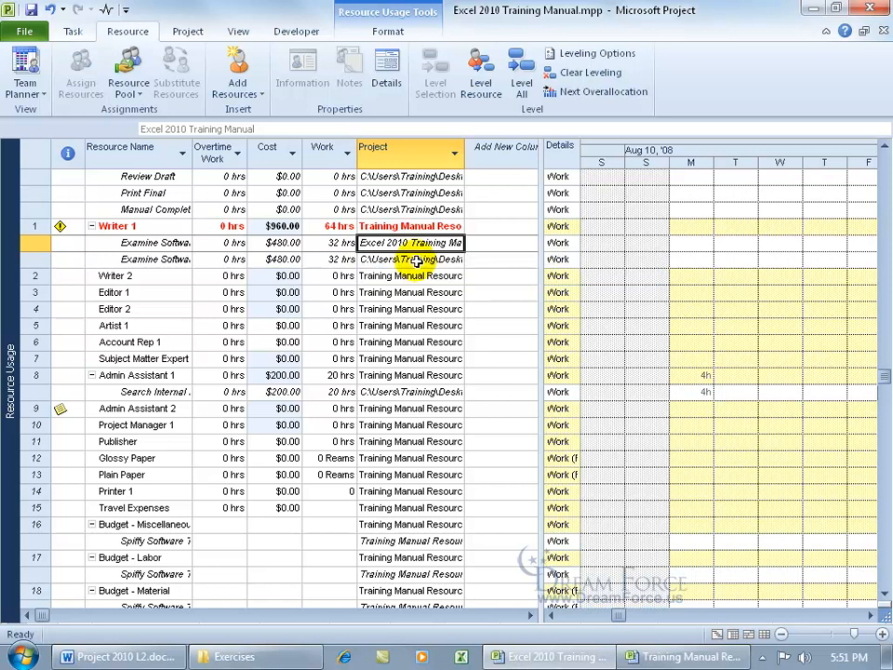
pyautogui.click(416, 262)
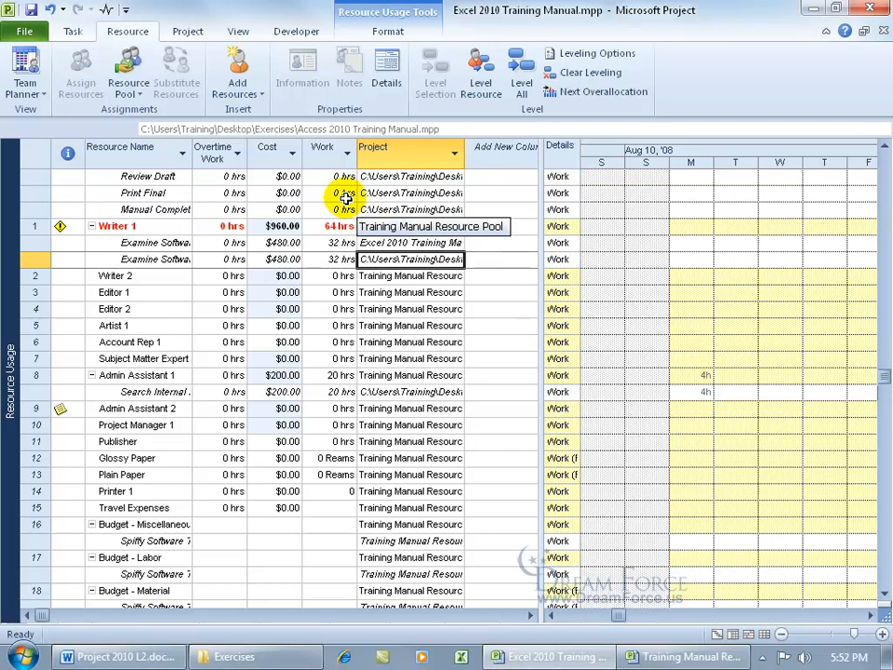
# Step: Check the Entry bar setting among the Display options of Project Options, and leave the options without changes
pyautogui.click(19, 30)
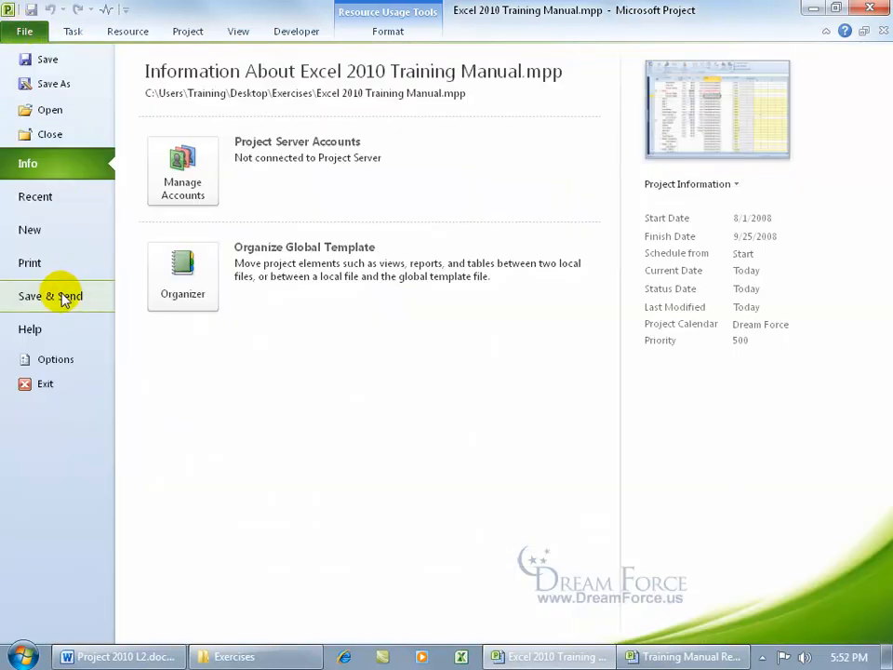
pyautogui.click(55, 358)
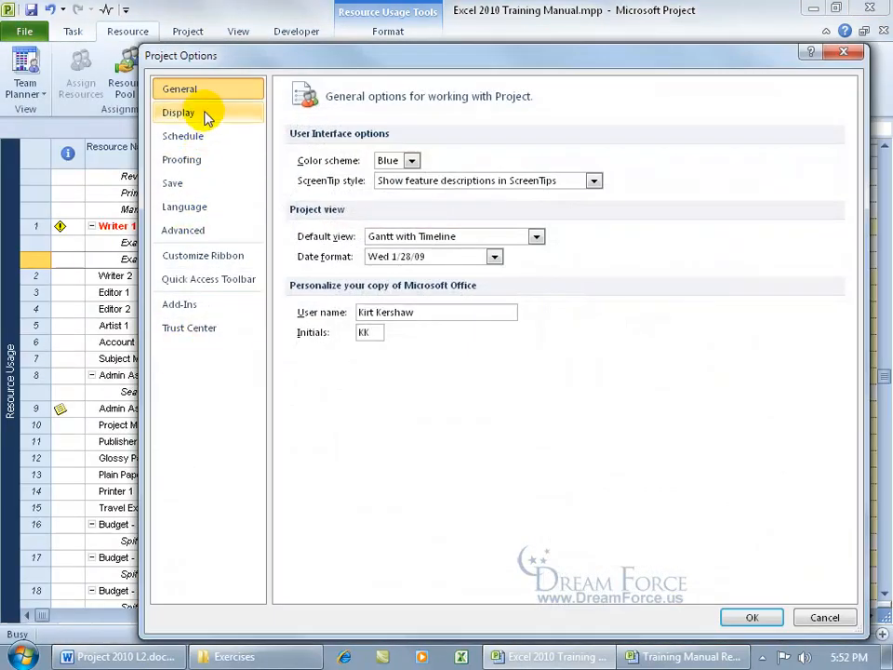
pyautogui.click(204, 114)
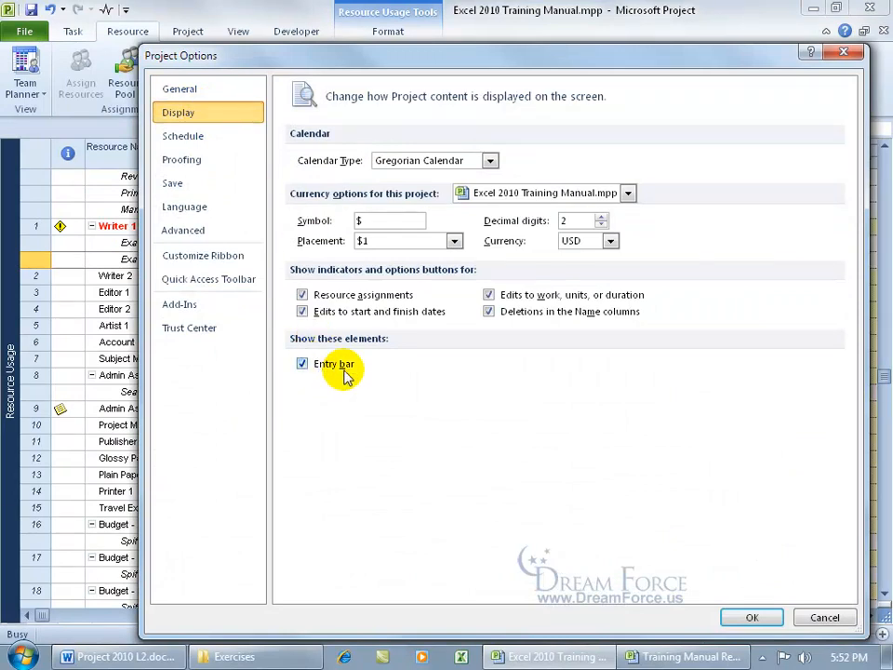
pyautogui.click(823, 619)
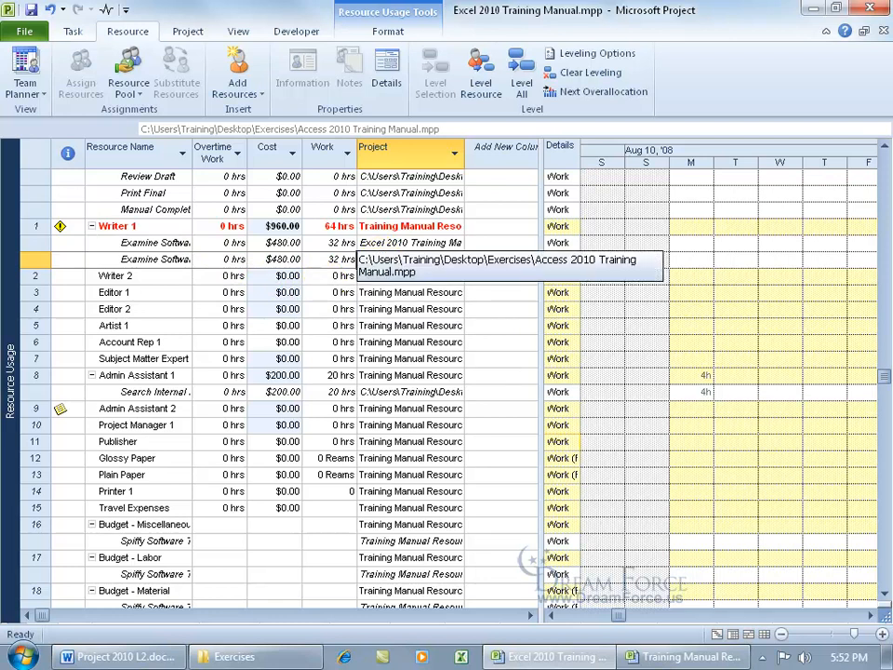
# Step: Scroll the timescale to the work of Writer 1's first Examine Software assignment and examine the daily hours
pyautogui.click(178, 243)
pyautogui.click(72, 30)
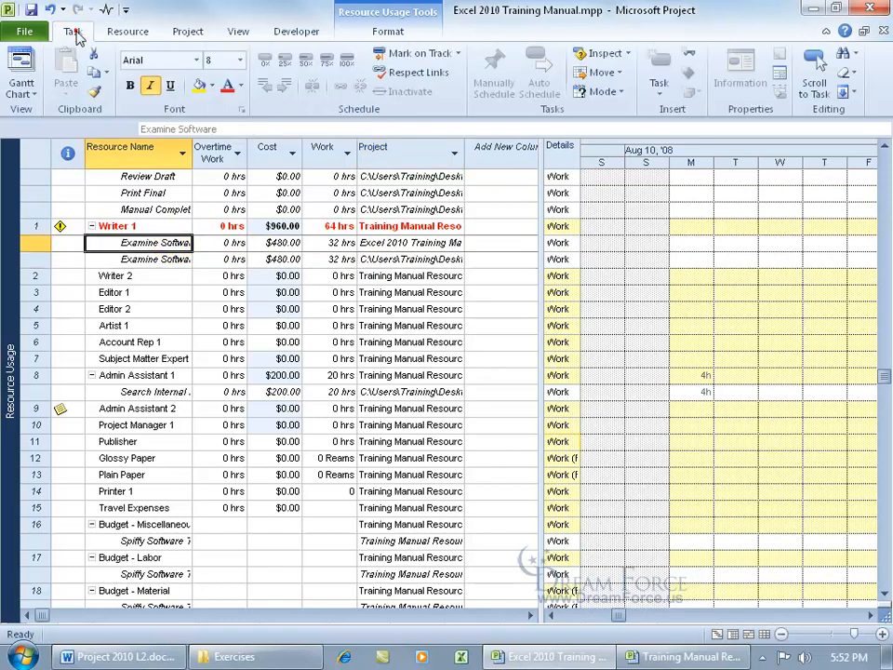
pyautogui.click(815, 84)
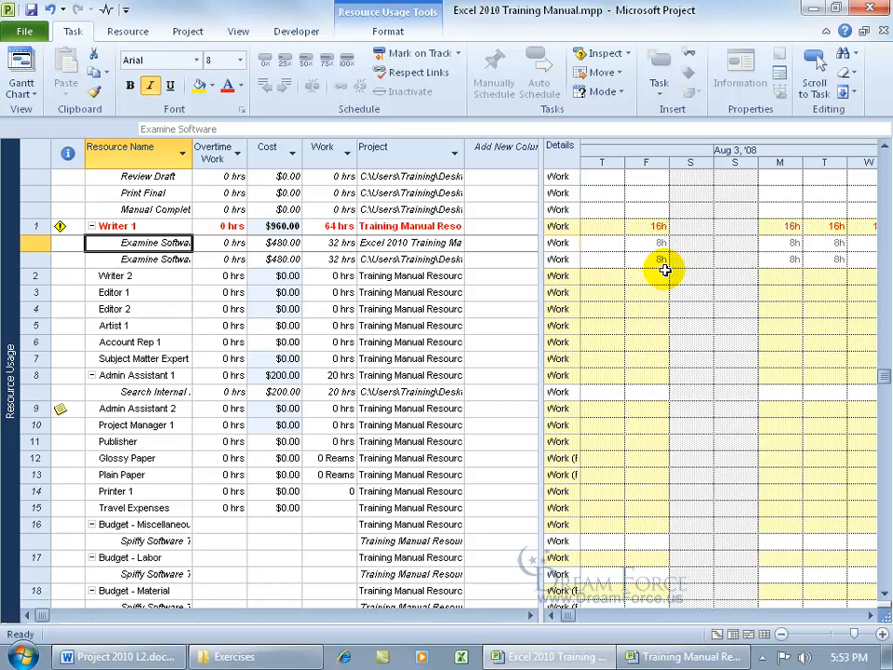
# Step: Switch the Excel 2010 Training Manual project back to the Gantt Chart view
pyautogui.rightClick(7, 255)
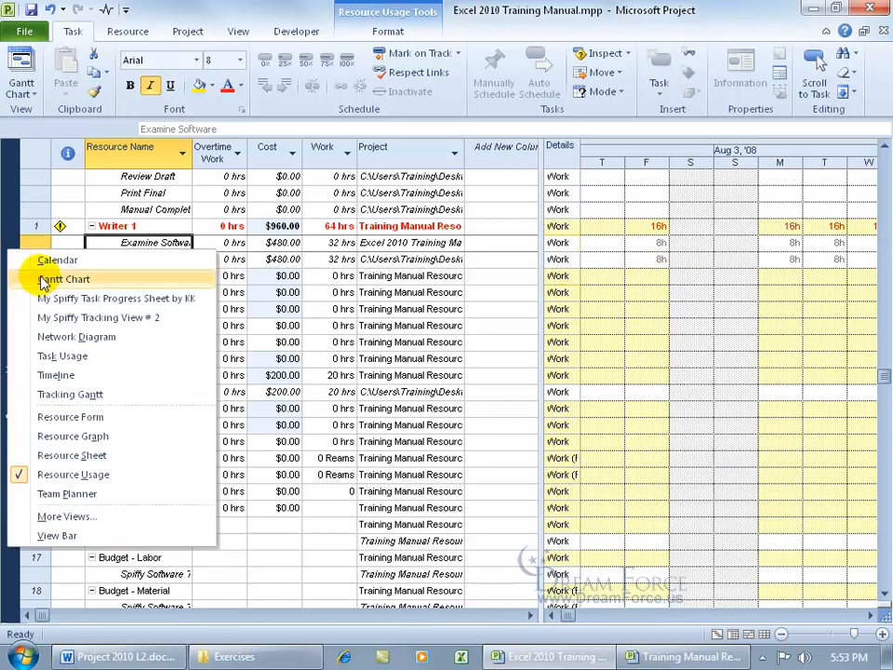
pyautogui.click(37, 279)
pyautogui.click(223, 224)
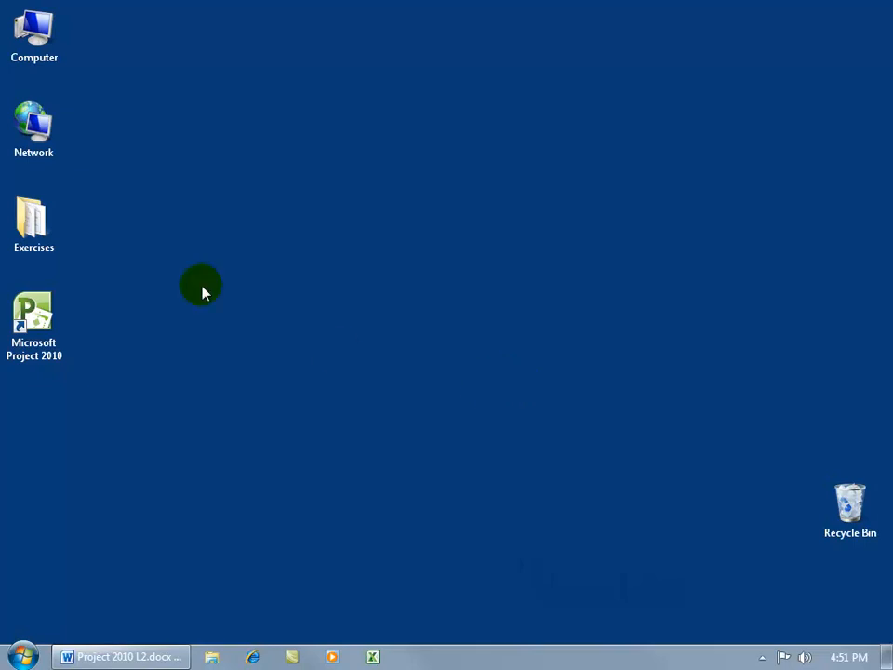
# Step: Open the Exercises folder on the desktop and look over the Excel 2010 and Access 2010 Training Manual files
pyautogui.doubleClick(47, 225)
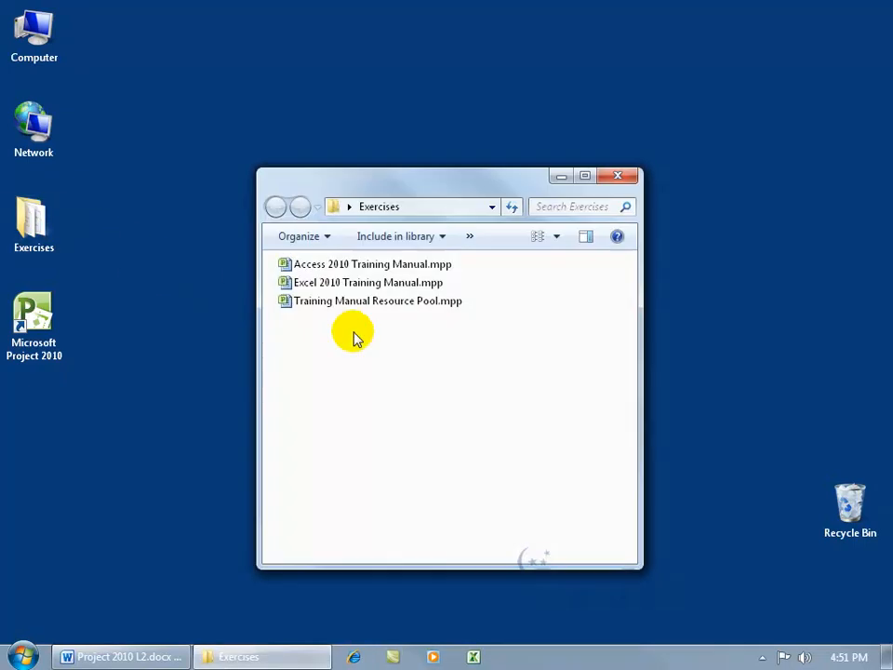
pyautogui.click(411, 283)
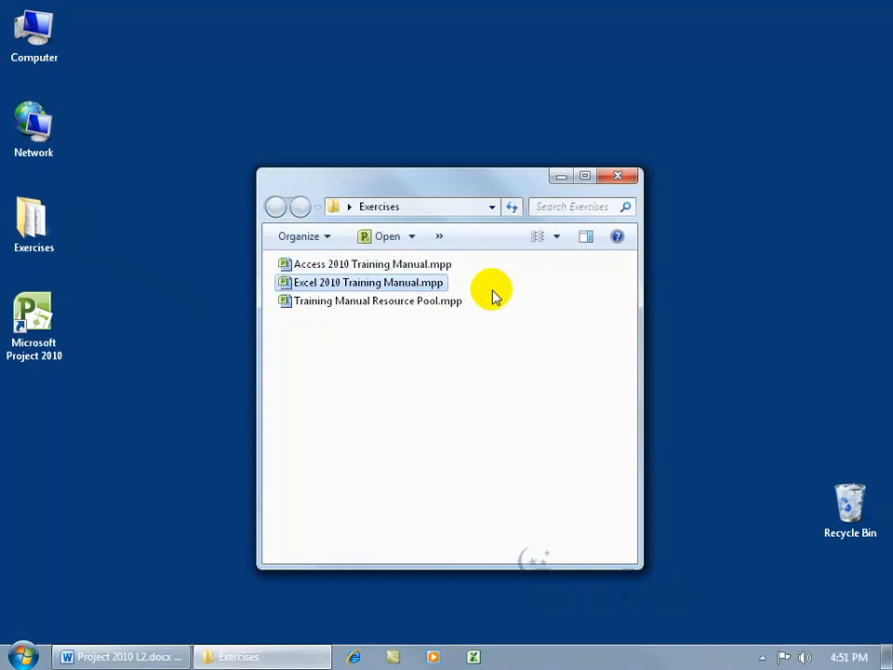
pyautogui.click(445, 266)
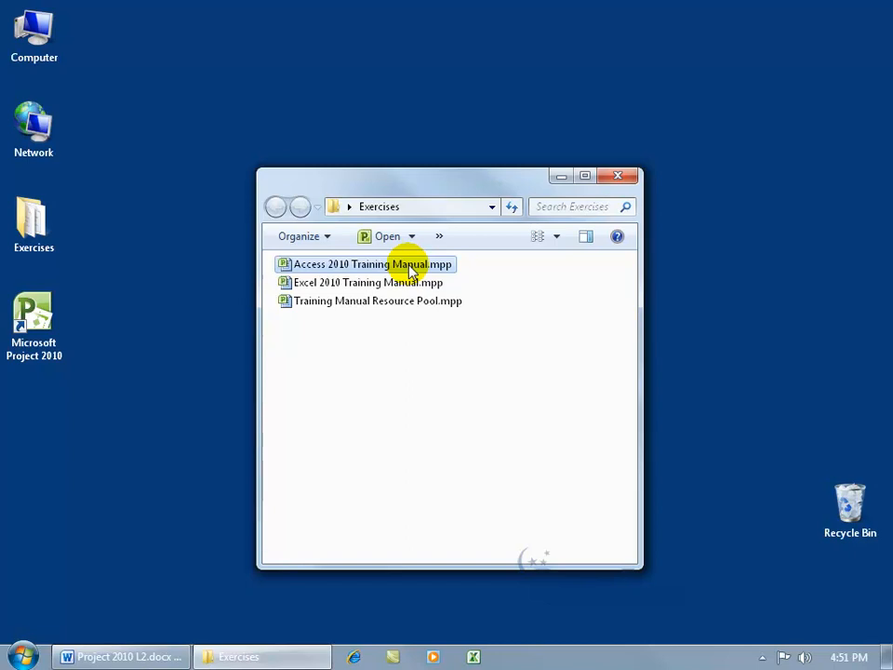
# Step: Start Microsoft Project 2010 and save the new blank project to the Desktop as Oh Master
pyautogui.doubleClick(51, 319)
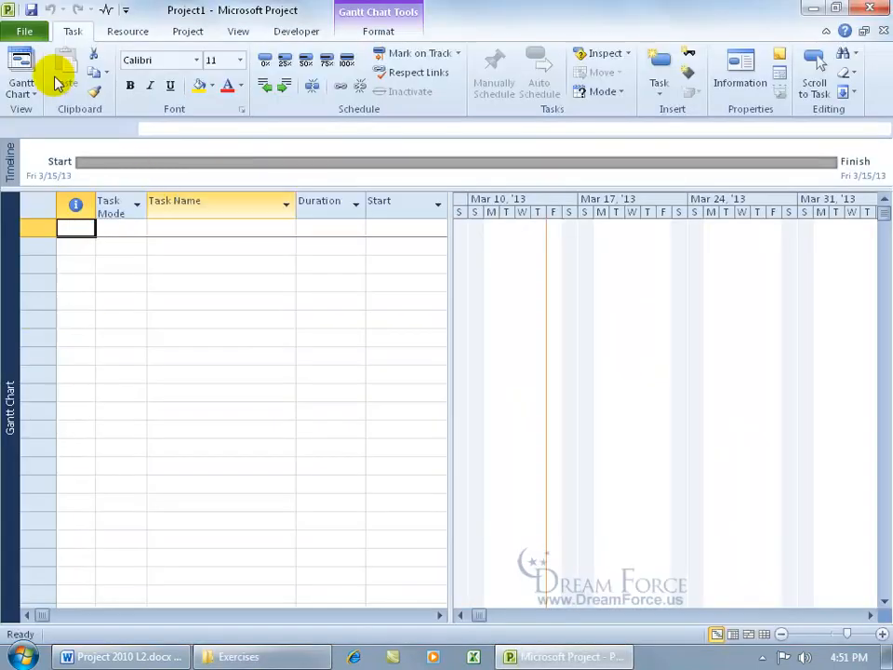
pyautogui.click(30, 11)
pyautogui.click(341, 306)
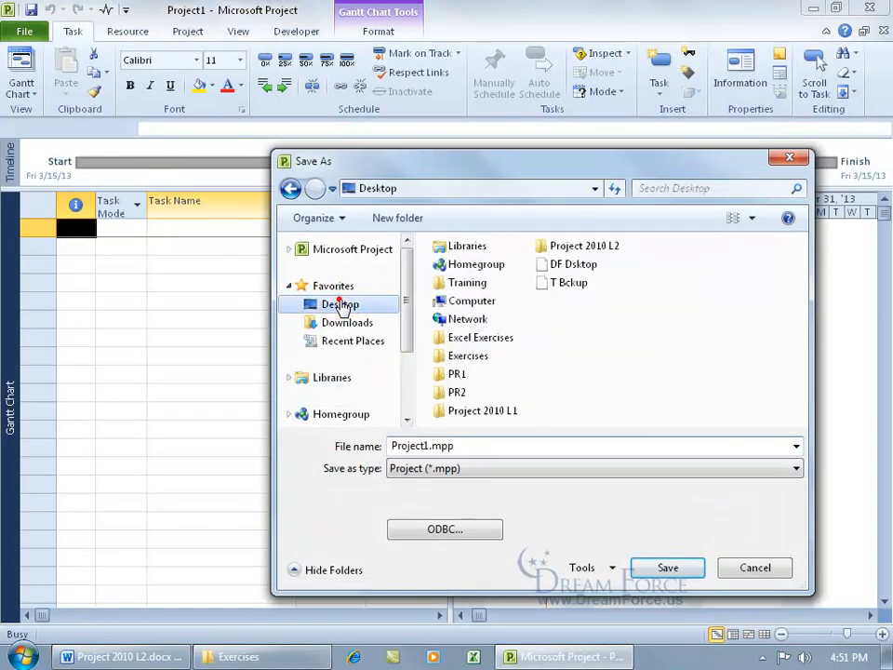
pyautogui.click(460, 450)
pyautogui.write('Oh Master')
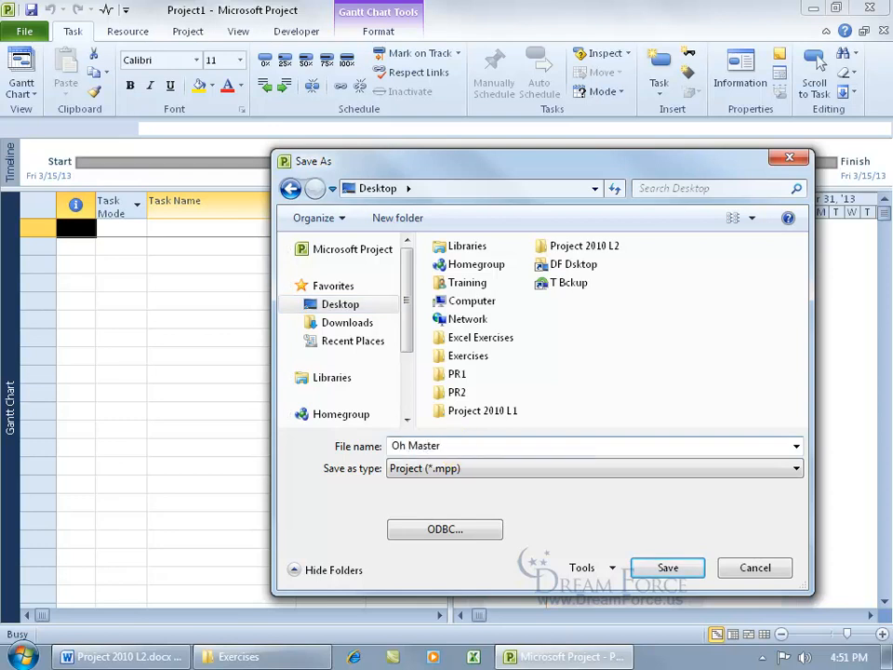
pyautogui.click(663, 568)
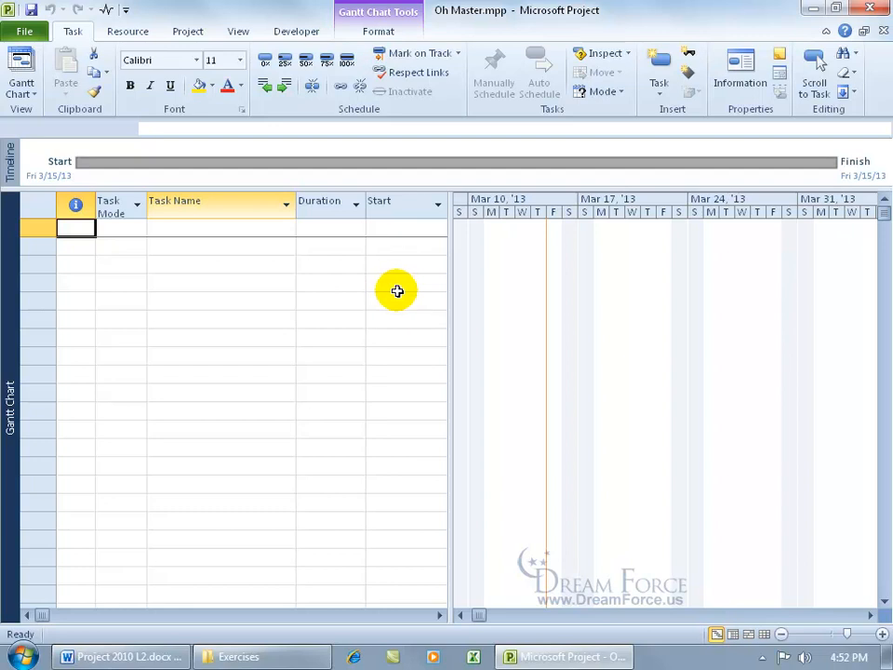
# Step: Enable the project summary task in the Advanced display options for Oh Master.mpp
pyautogui.click(30, 30)
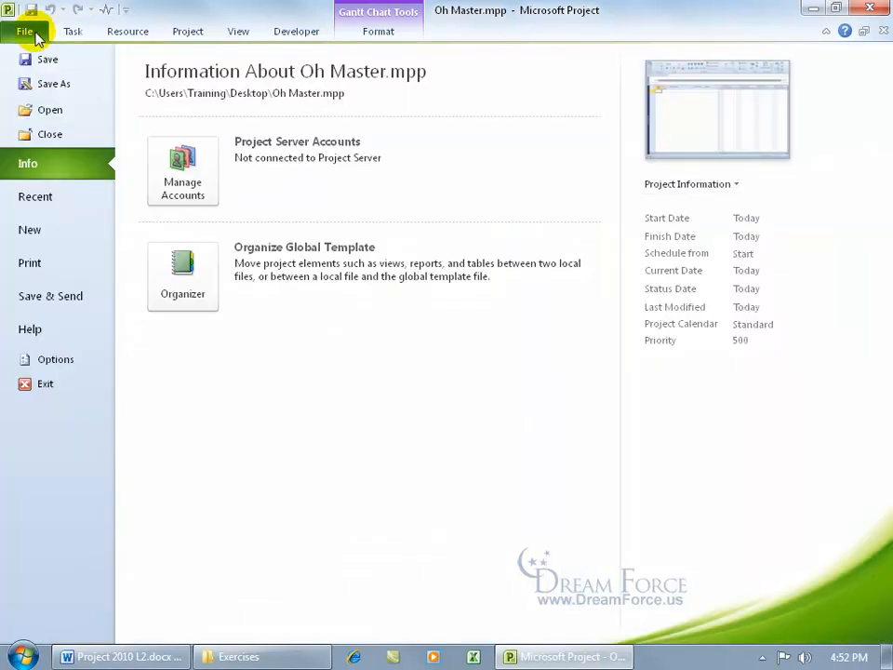
pyautogui.click(56, 360)
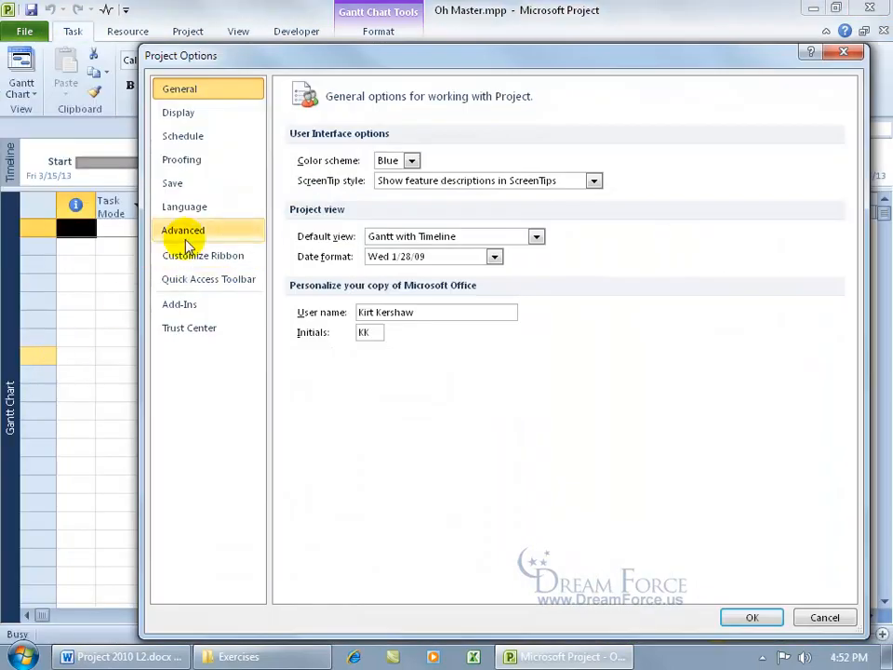
pyautogui.click(184, 235)
pyautogui.moveTo(853, 290); pyautogui.dragTo(804, 489)
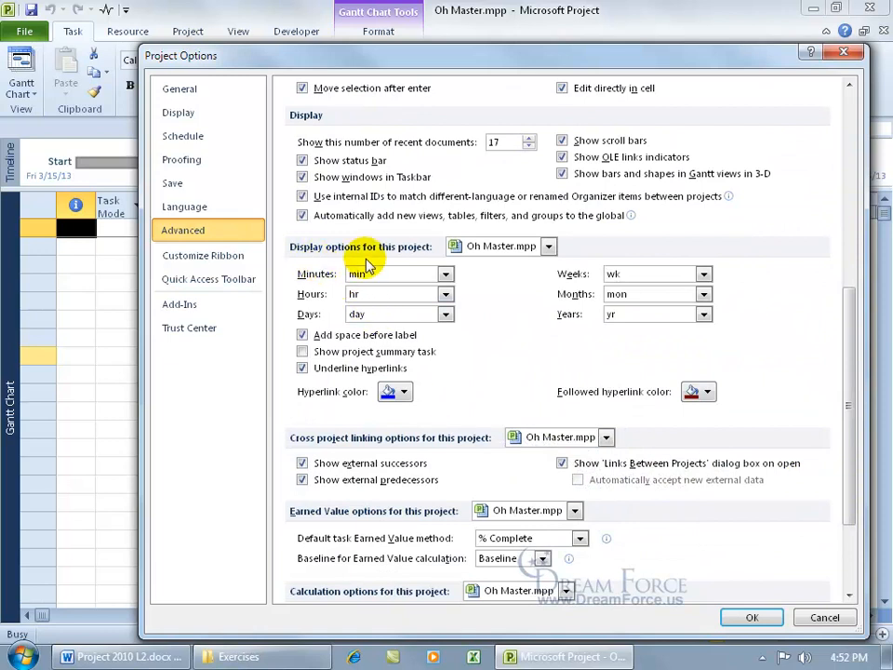
pyautogui.click(302, 351)
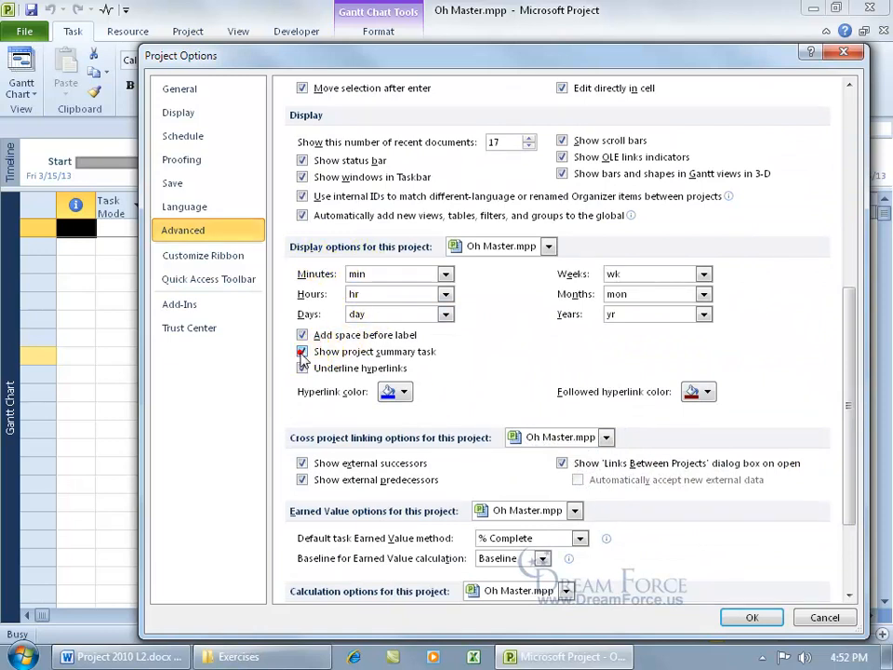
pyautogui.click(743, 613)
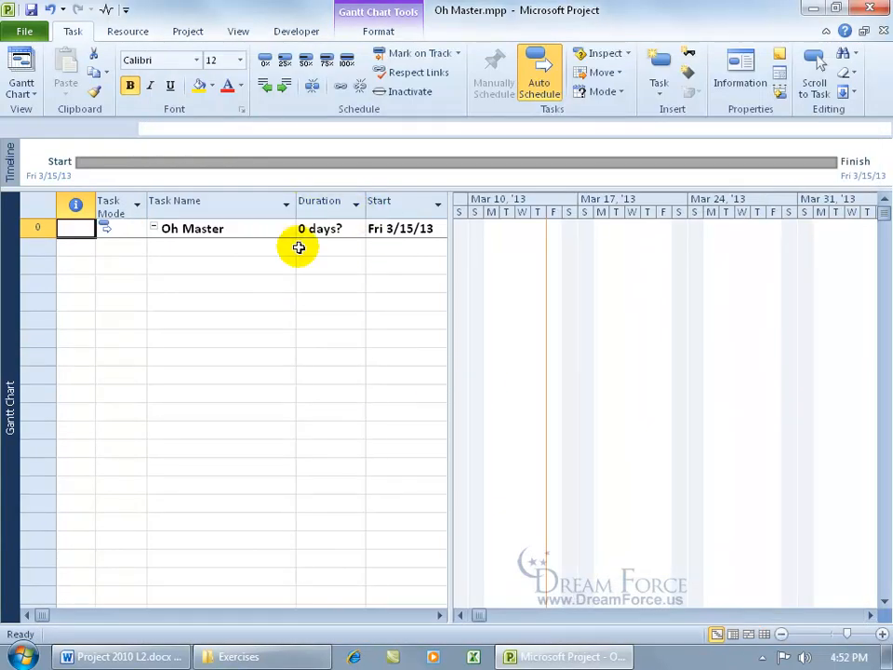
# Step: Insert Access 2010 Training Manual.mpp from the Exercises folder as a linked subproject beneath the Oh Master summary task
pyautogui.click(234, 249)
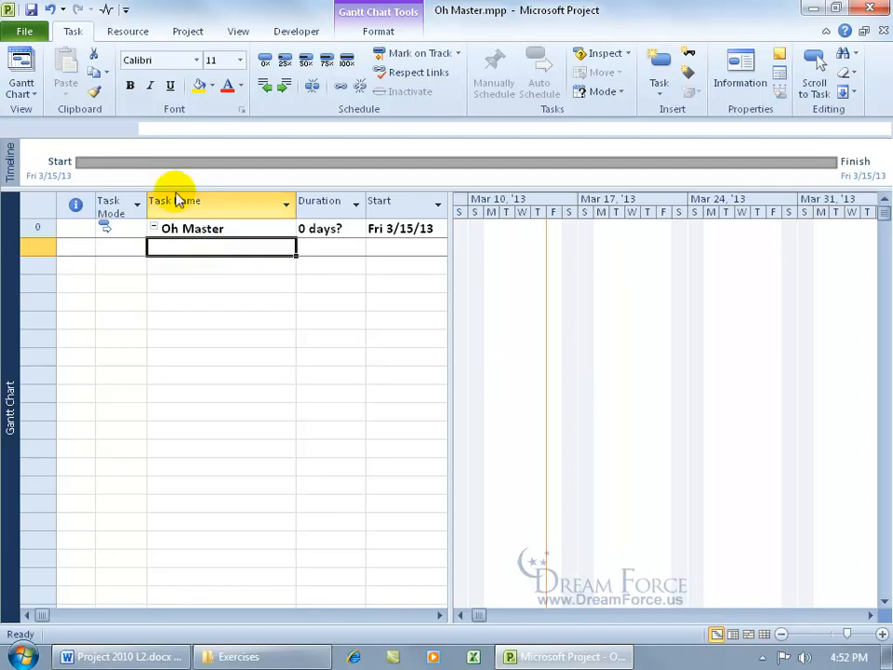
pyautogui.click(185, 34)
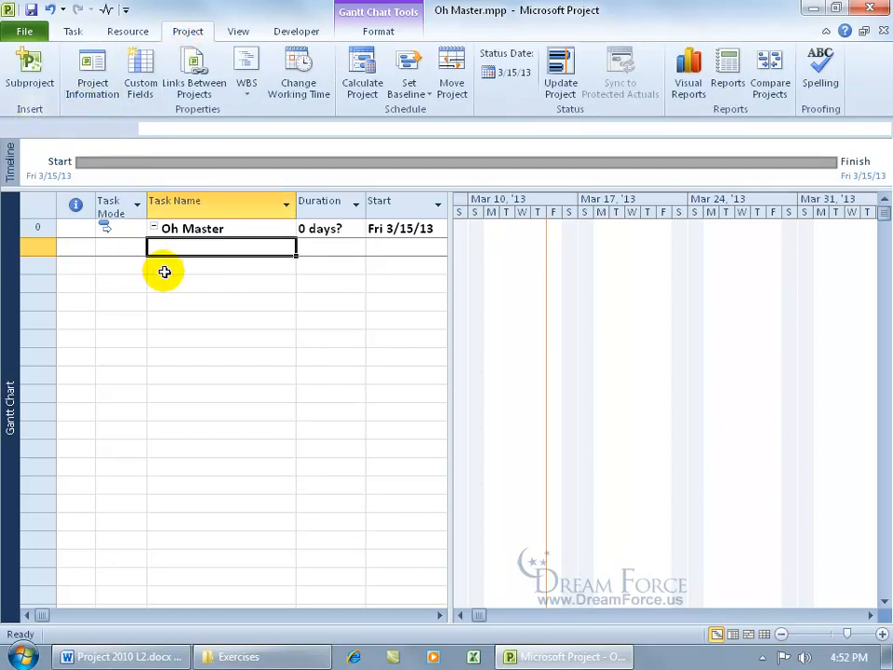
pyautogui.click(193, 230)
pyautogui.click(206, 248)
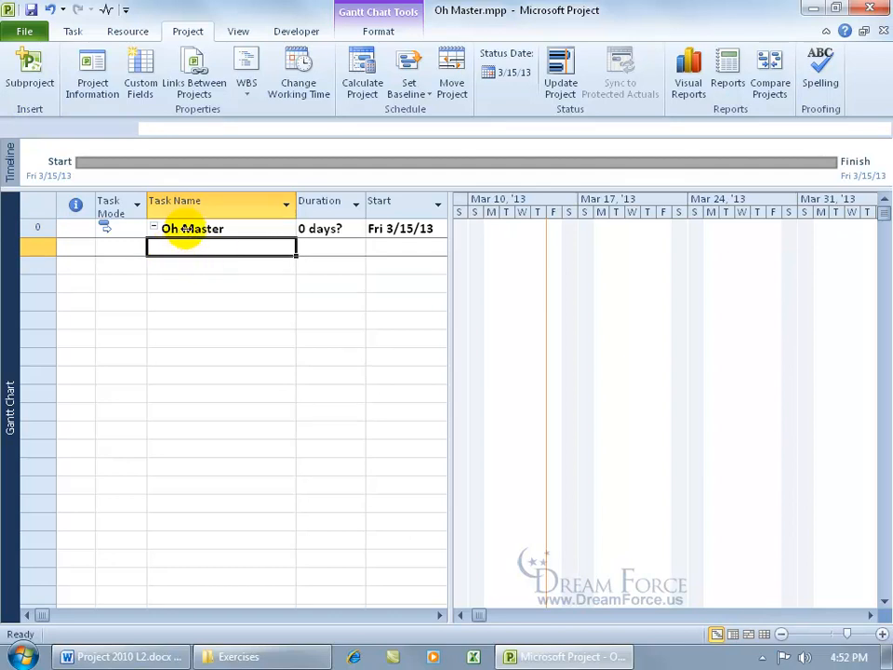
pyautogui.click(31, 84)
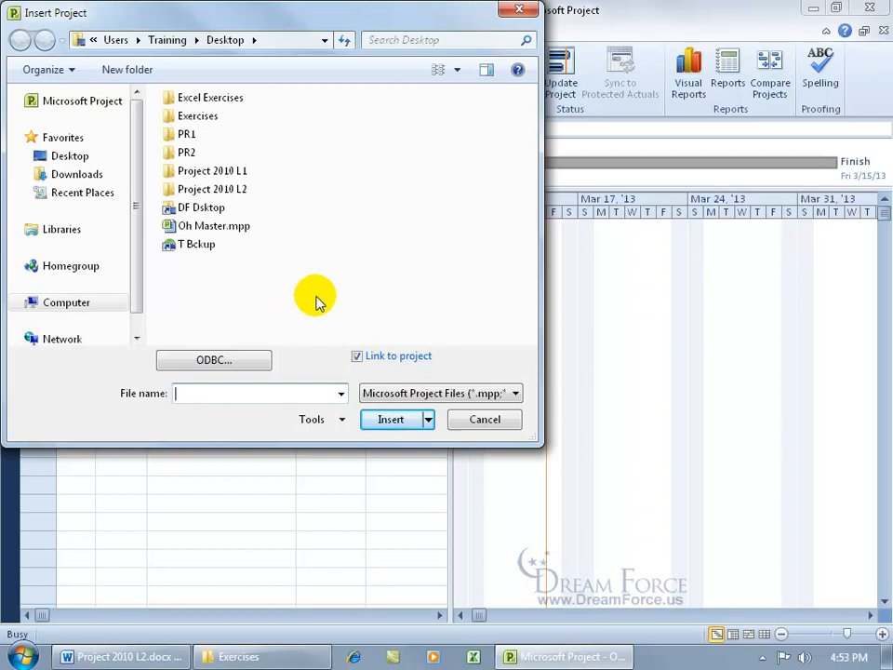
pyautogui.doubleClick(193, 119)
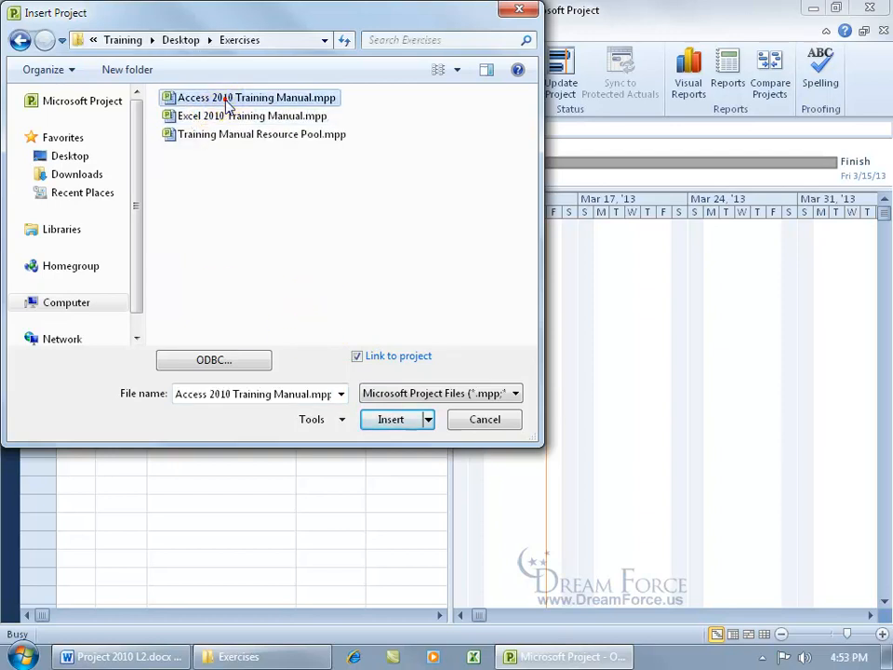
pyautogui.doubleClick(228, 99)
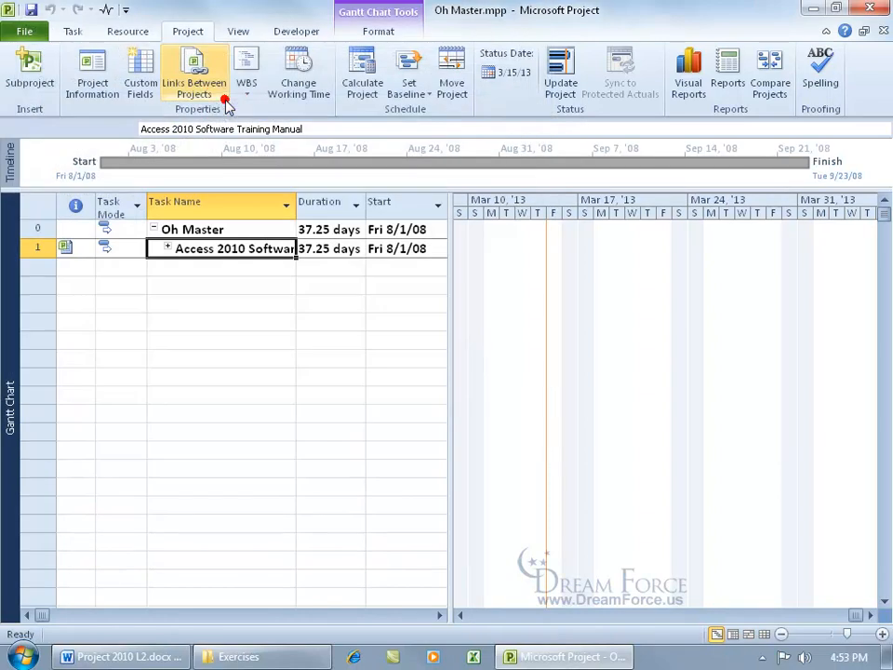
# Step: Insert Excel 2010 Training Manual.mpp as a linked subproject in the row below the Access subproject
pyautogui.click(184, 267)
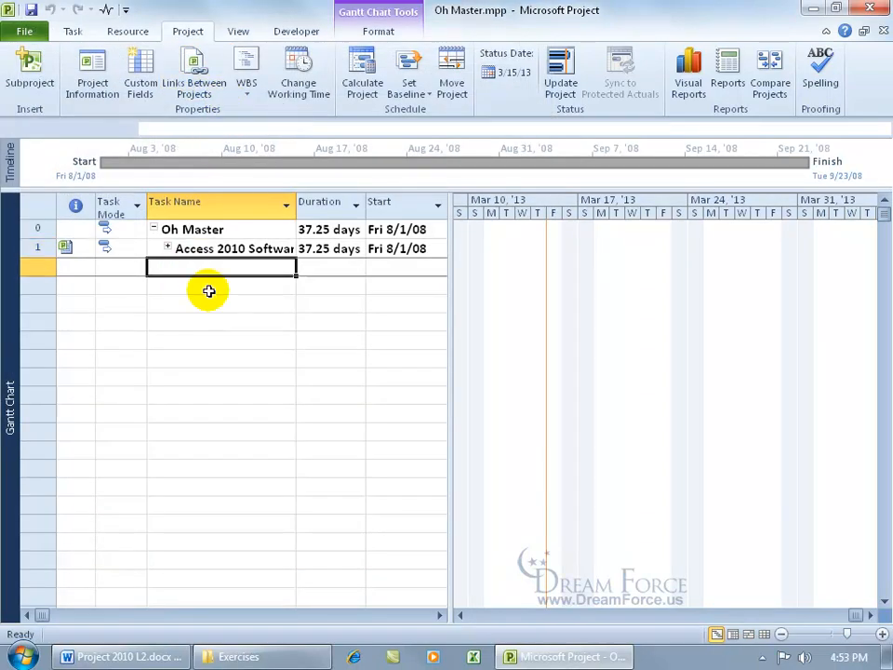
pyautogui.click(33, 74)
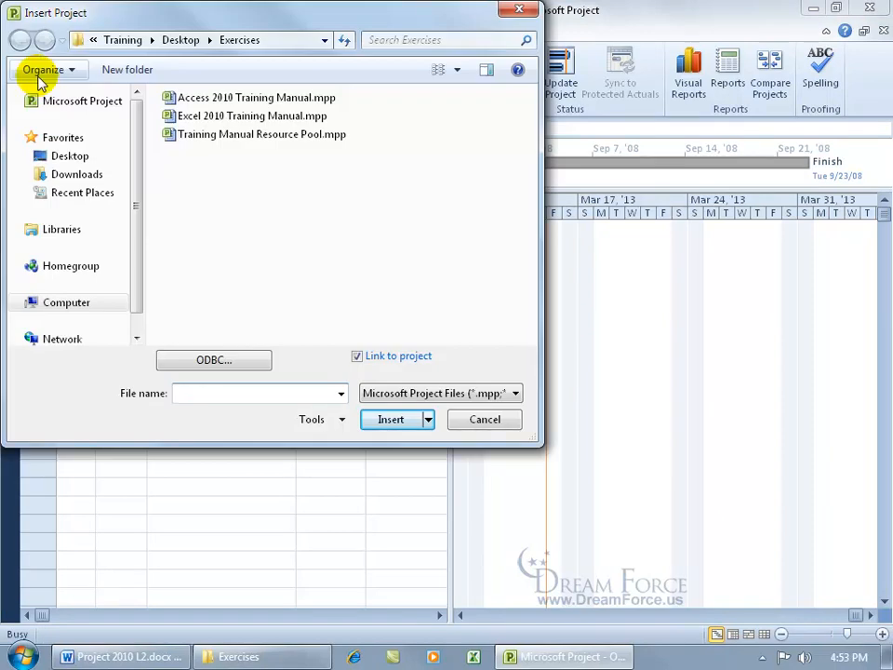
pyautogui.doubleClick(193, 115)
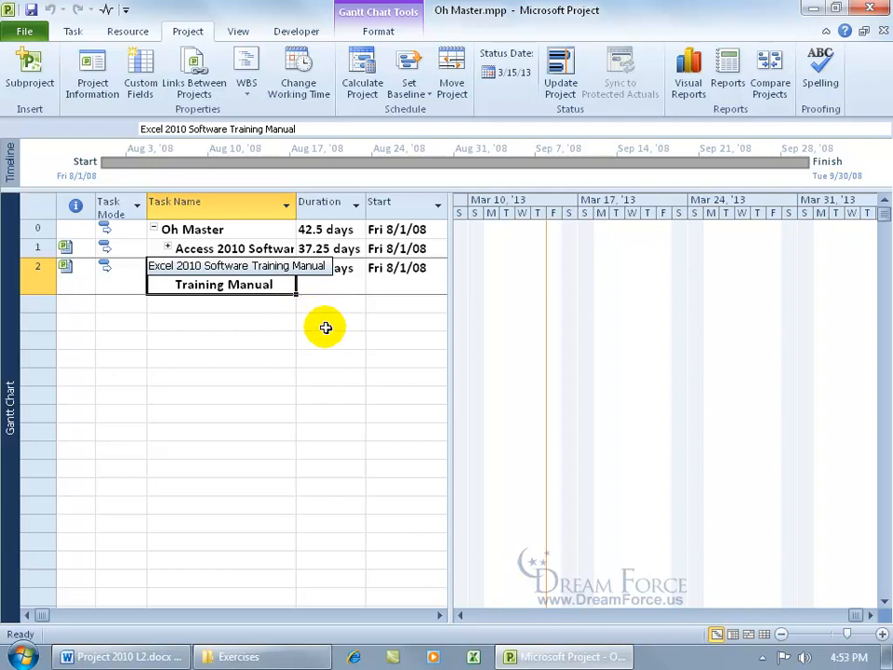
# Step: Look at the Training Manual Resource Pool file in the Exercises folder and return to Oh Master
pyautogui.click(269, 651)
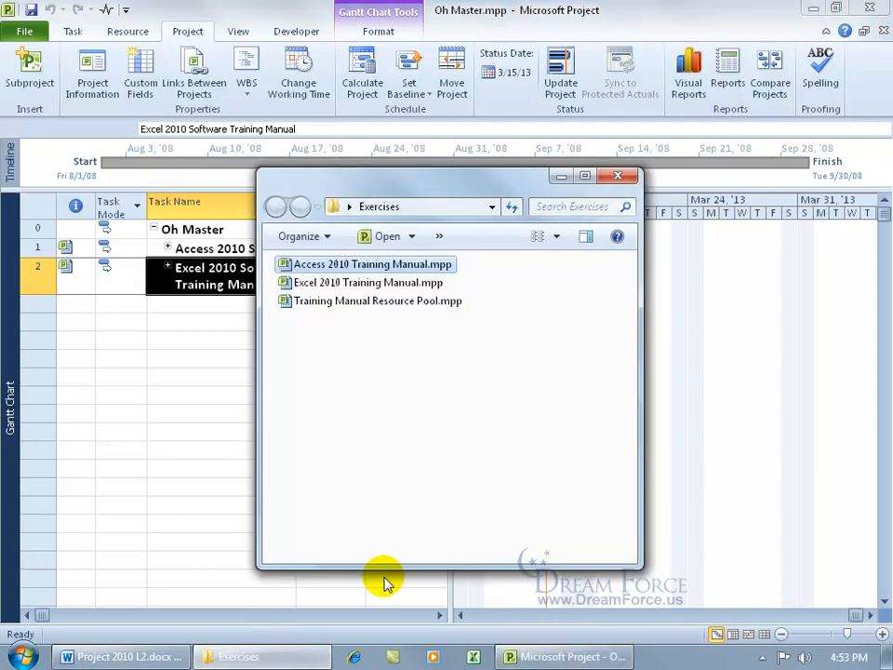
pyautogui.click(375, 301)
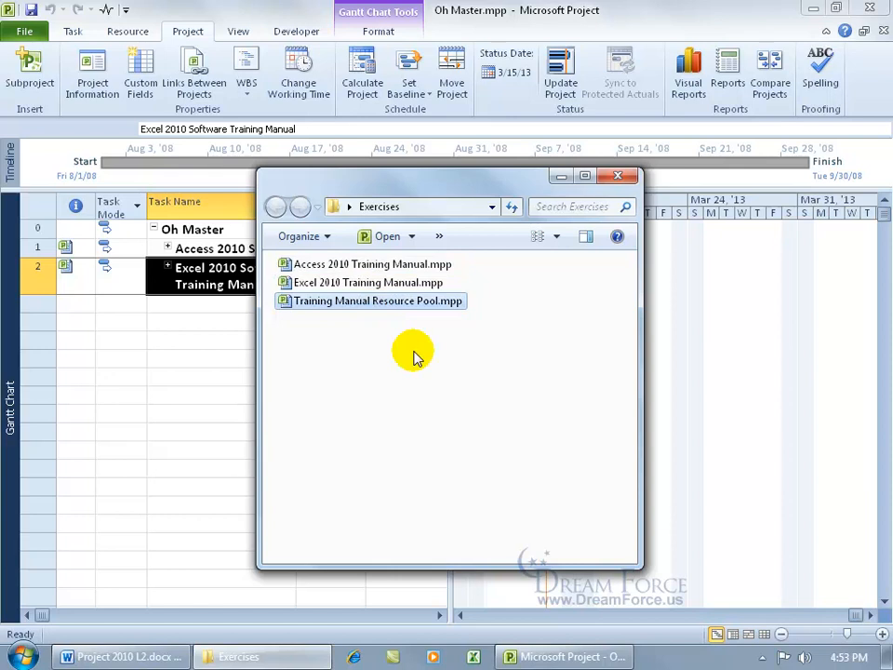
pyautogui.click(562, 176)
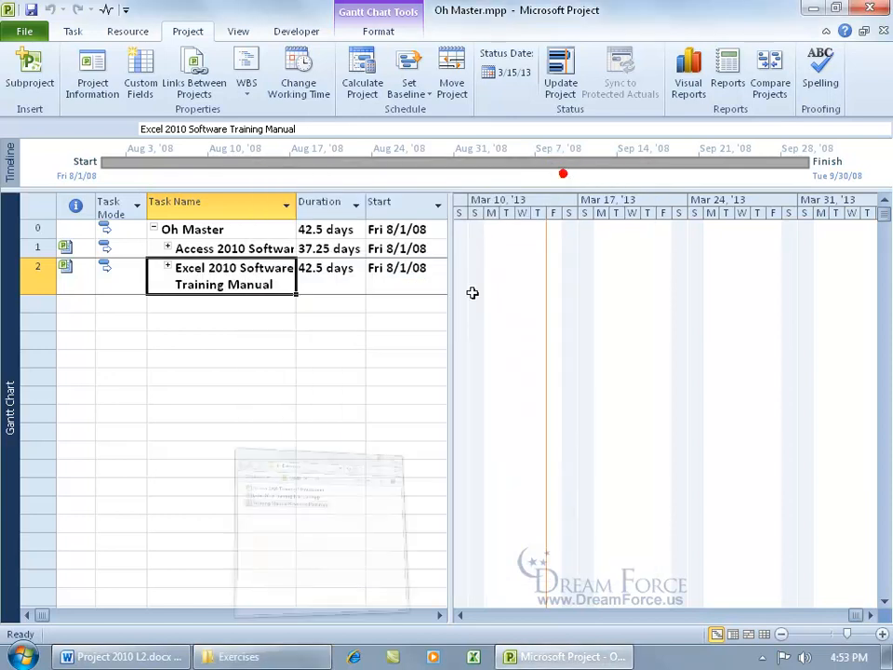
# Step: Expand the Access 2010 subproject with its resource pool opened, and zoom the Gantt timescale to the entire project
pyautogui.click(167, 247)
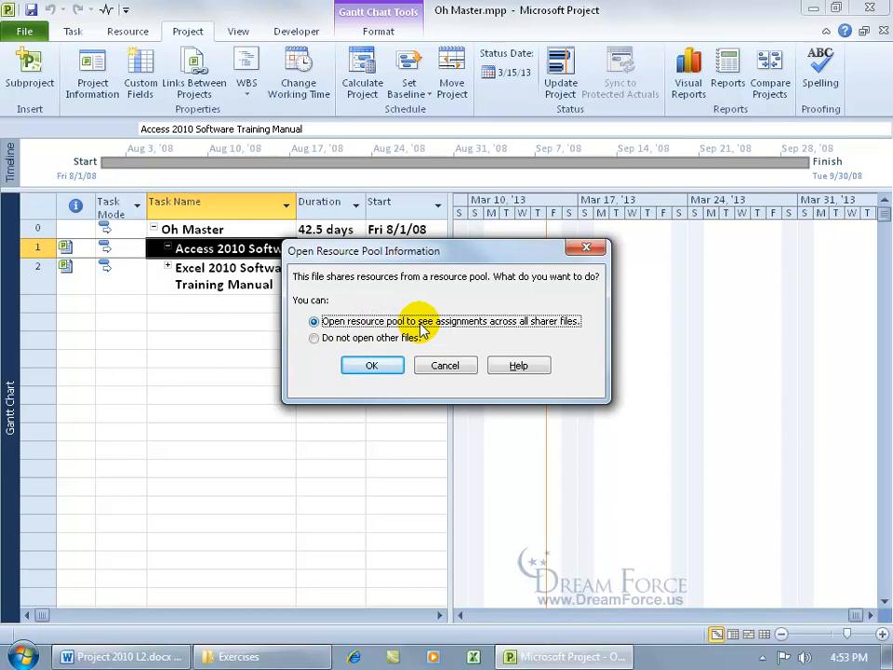
pyautogui.click(373, 367)
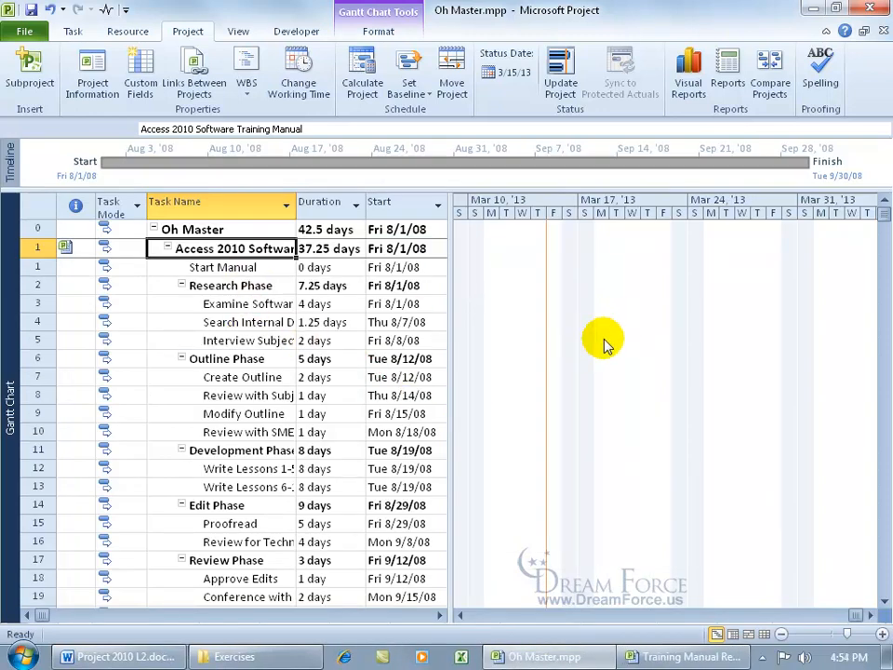
pyautogui.rightClick(624, 203)
pyautogui.click(652, 231)
pyautogui.click(384, 354)
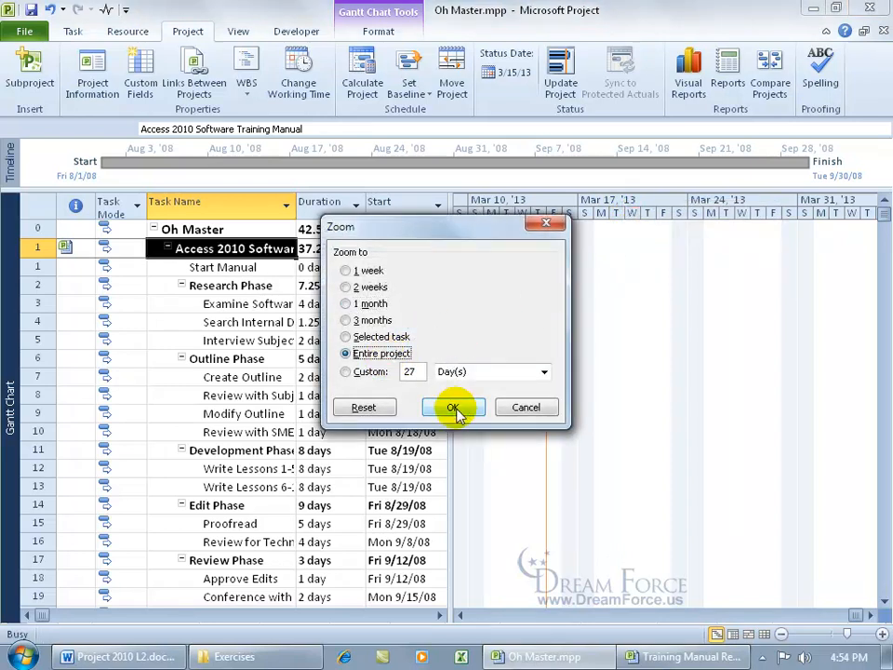
pyautogui.click(453, 406)
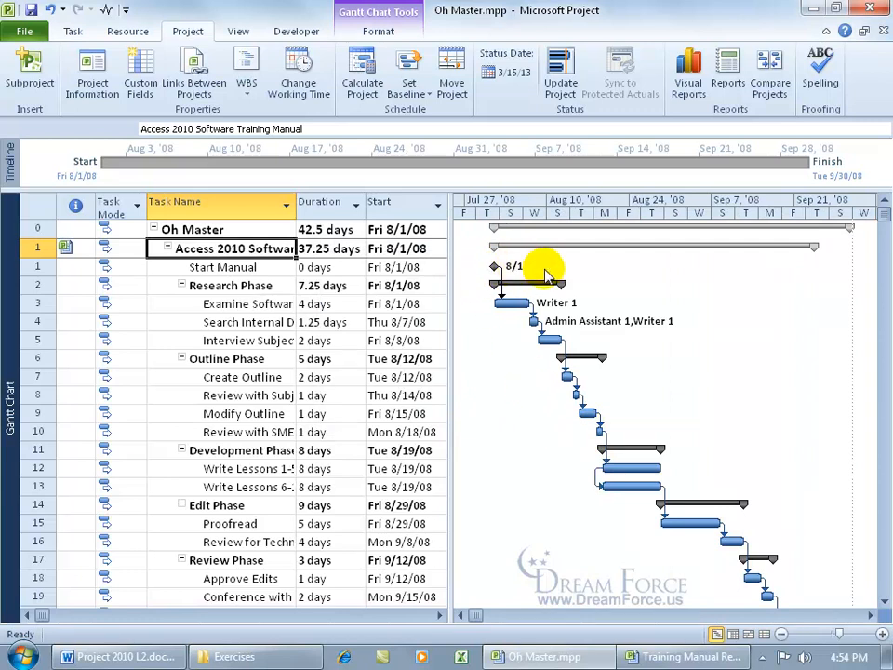
# Step: Check the resource sheet in Training Manual Resource Pool, and expand the Excel 2010 subproject in Oh Master
pyautogui.click(662, 657)
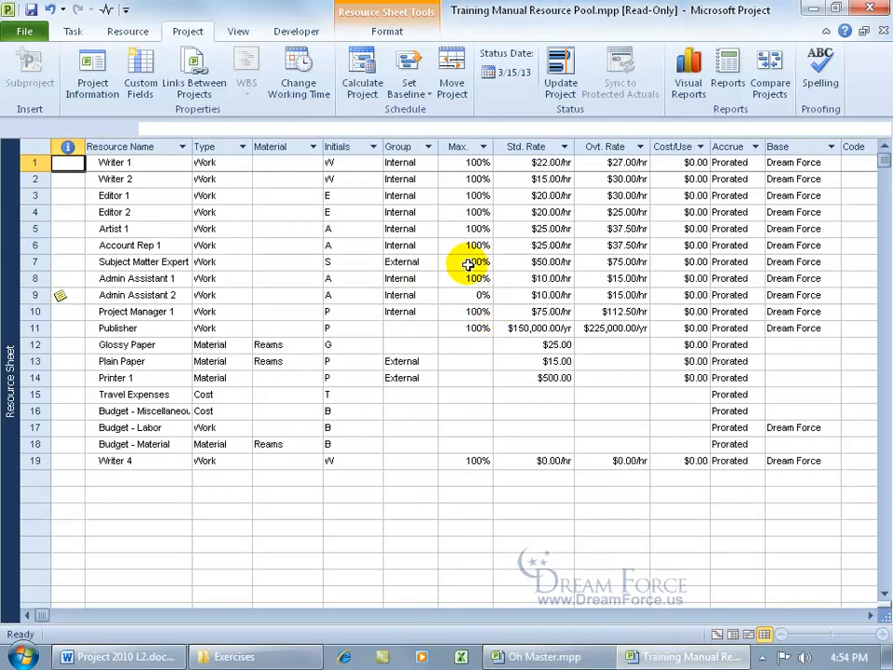
pyautogui.click(558, 657)
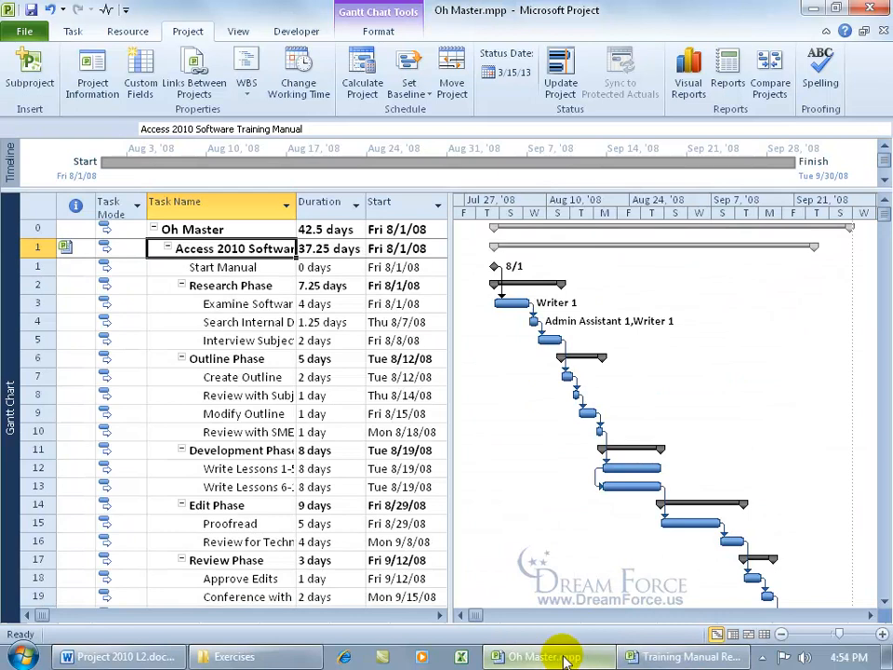
pyautogui.click(885, 604)
pyautogui.click(884, 605)
pyautogui.click(884, 605)
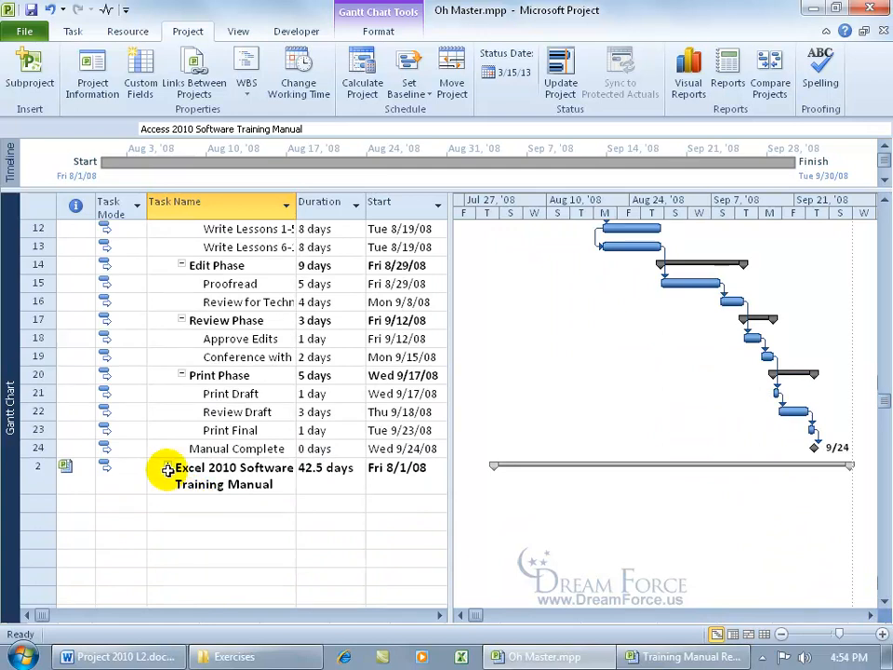
pyautogui.click(169, 468)
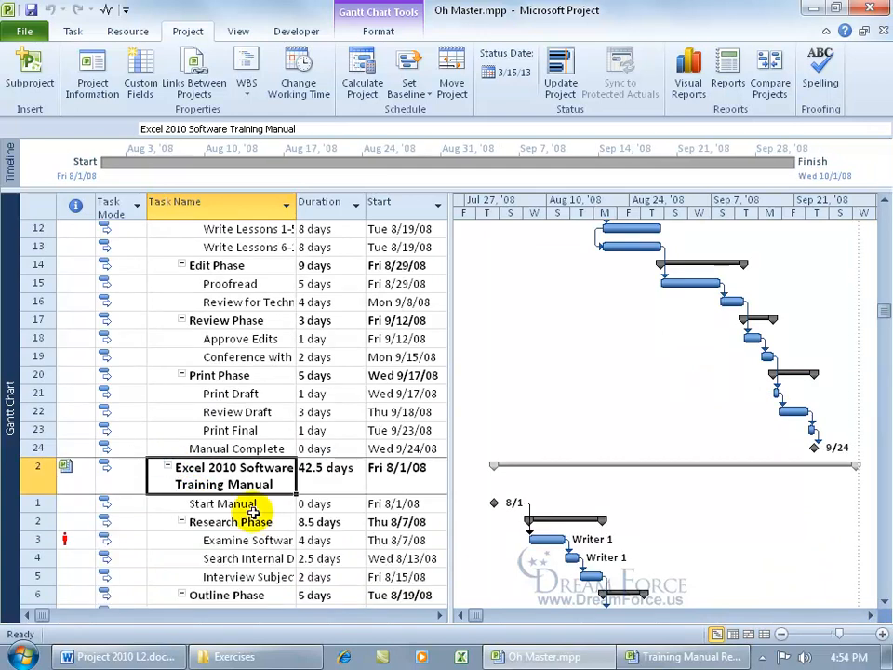
# Step: Examine the Excel subproject's tasks and the overallocation indicator on its Examine Software task
pyautogui.scroll(-2, 433, 530)
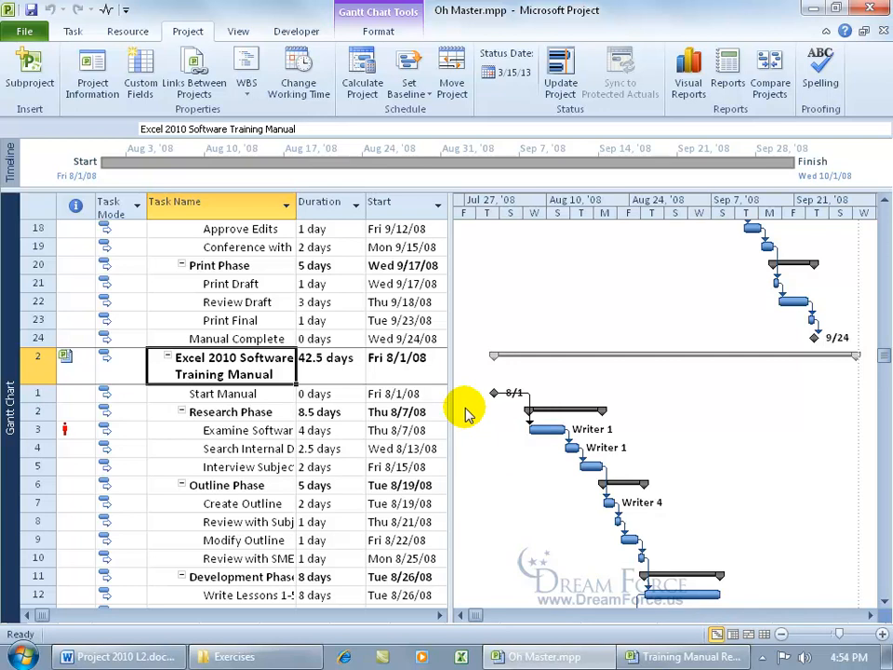
pyautogui.click(71, 429)
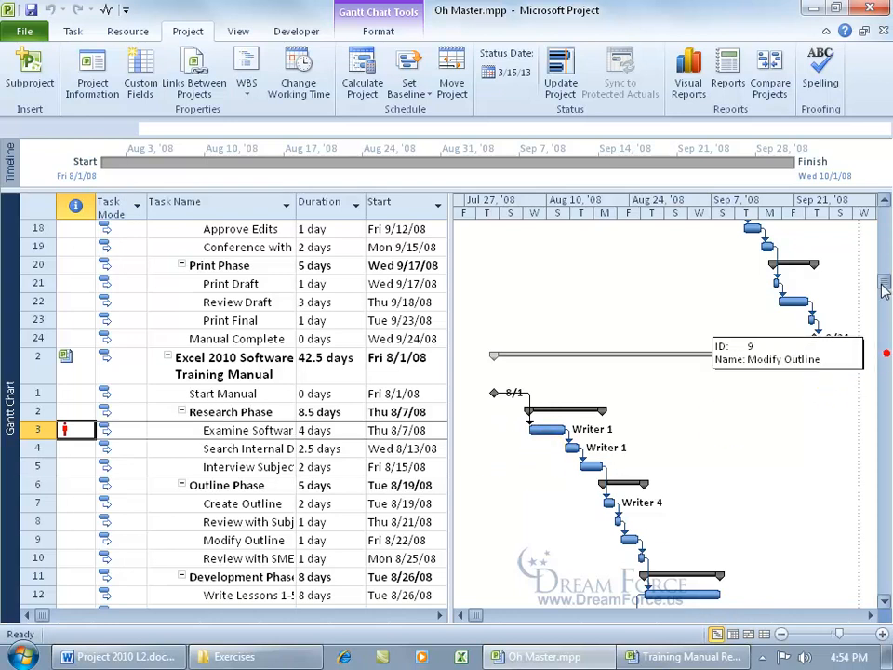
pyautogui.click(885, 207)
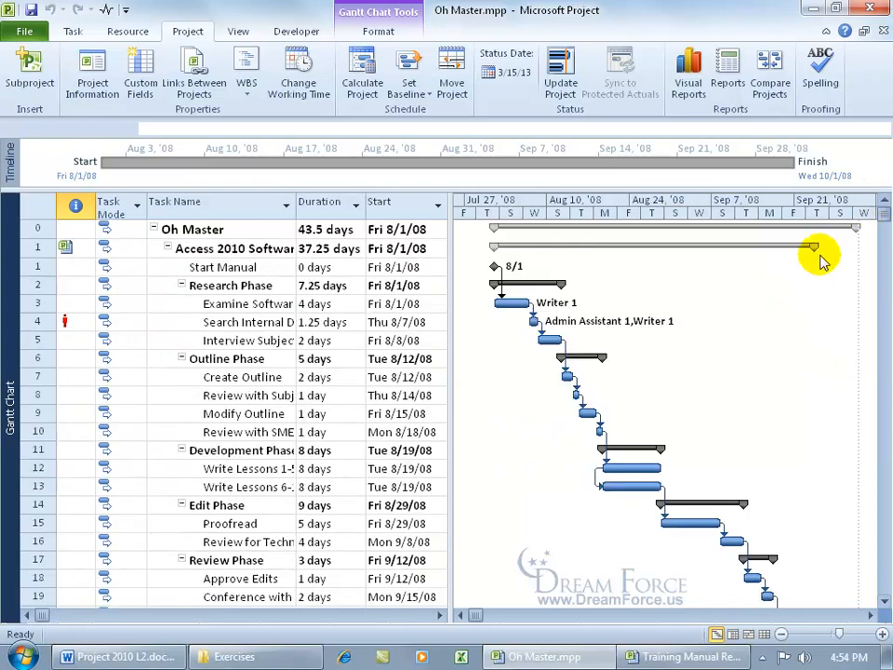
# Step: Set the duration of the Access subproject's Examine Software task to 3 days
pyautogui.click(261, 304)
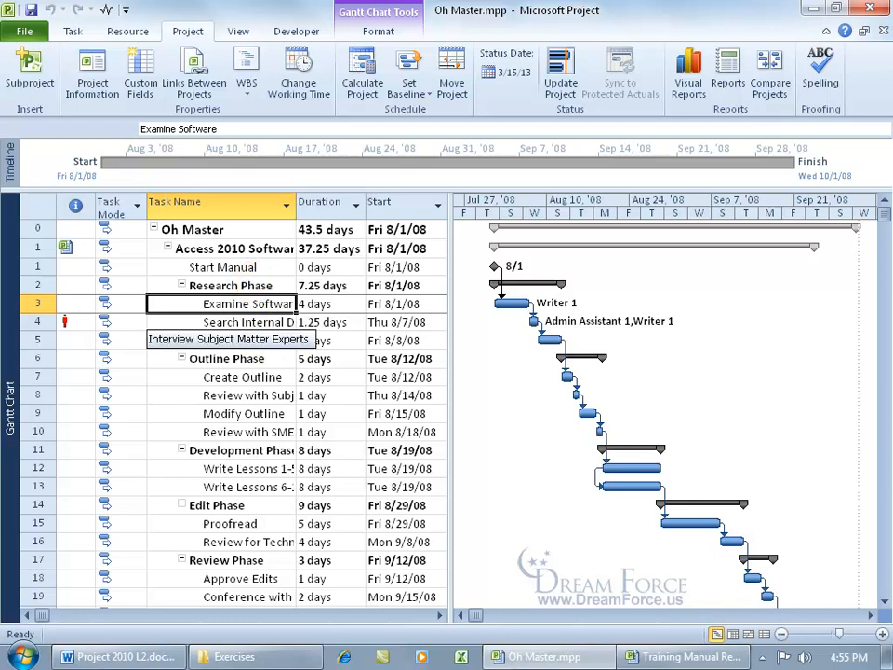
pyautogui.click(354, 305)
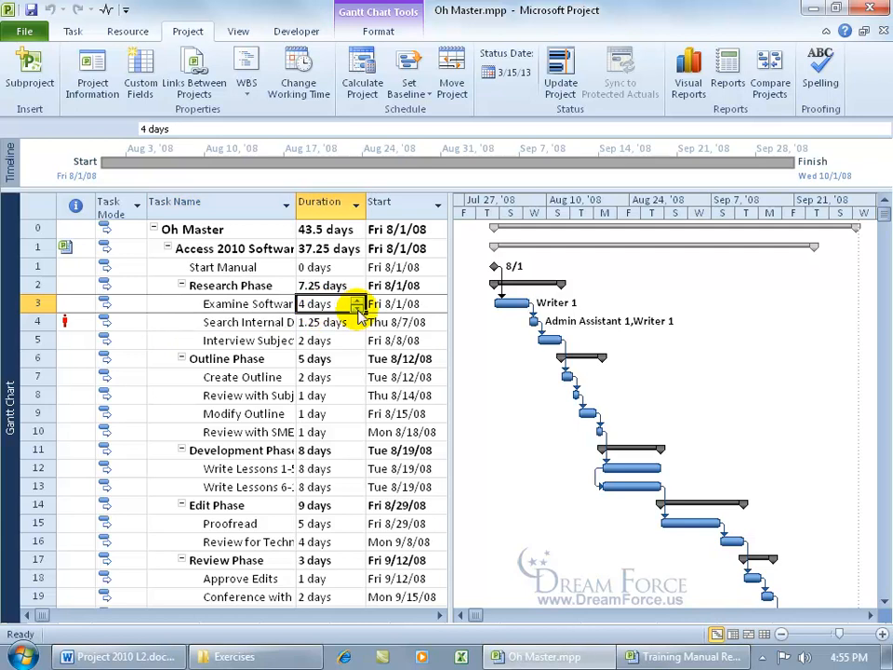
pyautogui.click(358, 310)
pyautogui.click(284, 322)
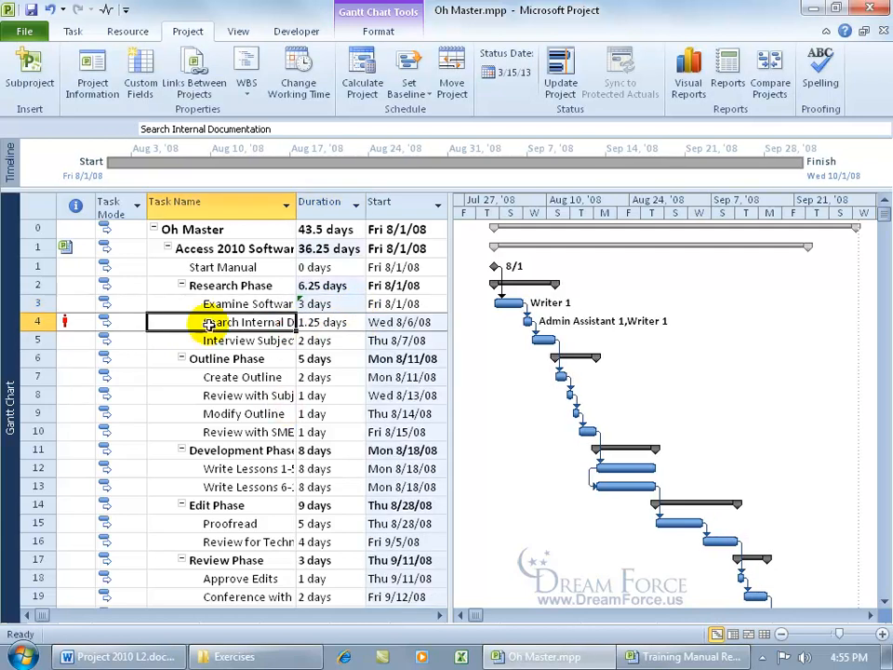
# Step: Save Oh Master together with the changes to the Access and Excel subprojects, and update the resource pool
pyautogui.click(31, 9)
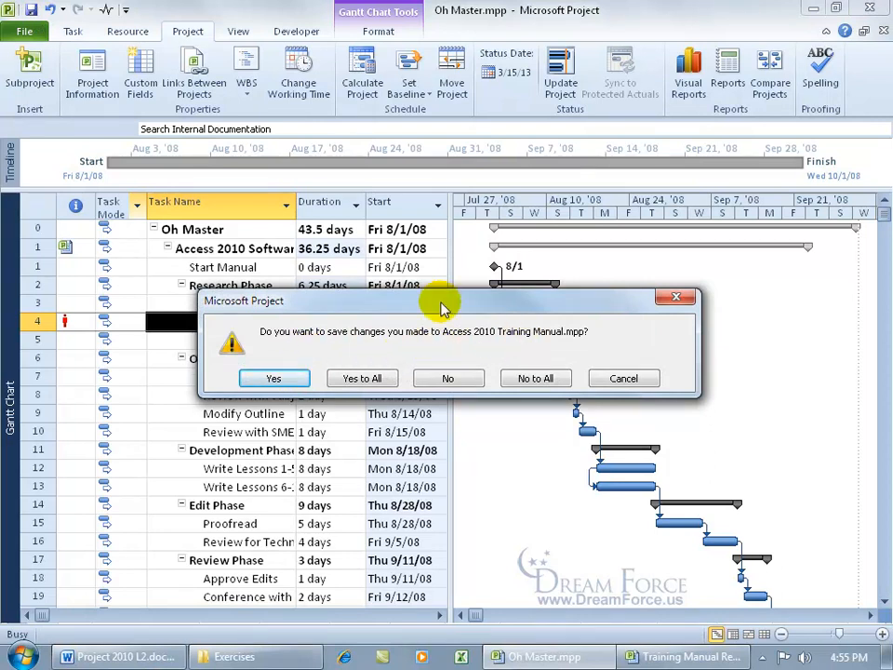
pyautogui.click(278, 377)
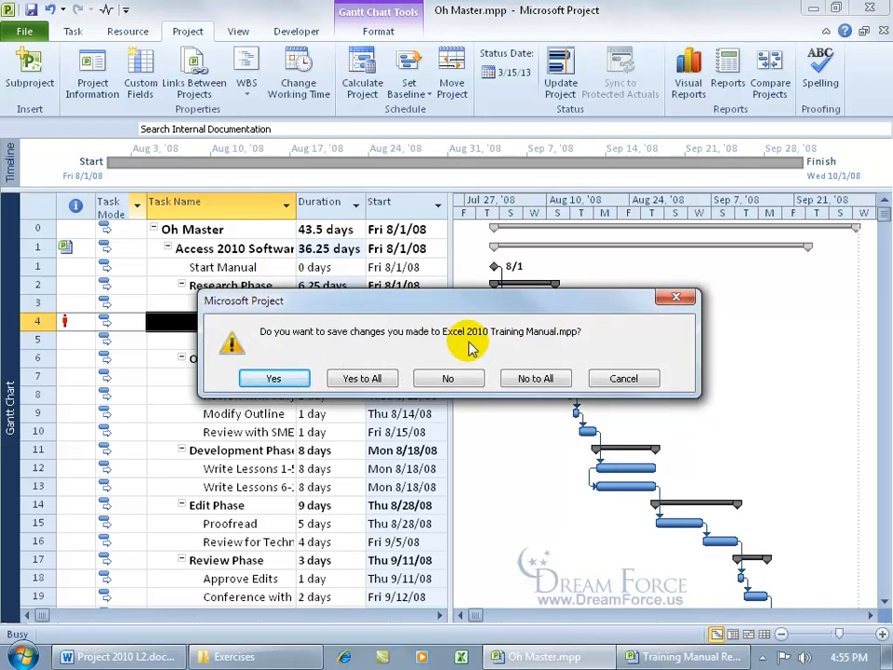
pyautogui.click(274, 377)
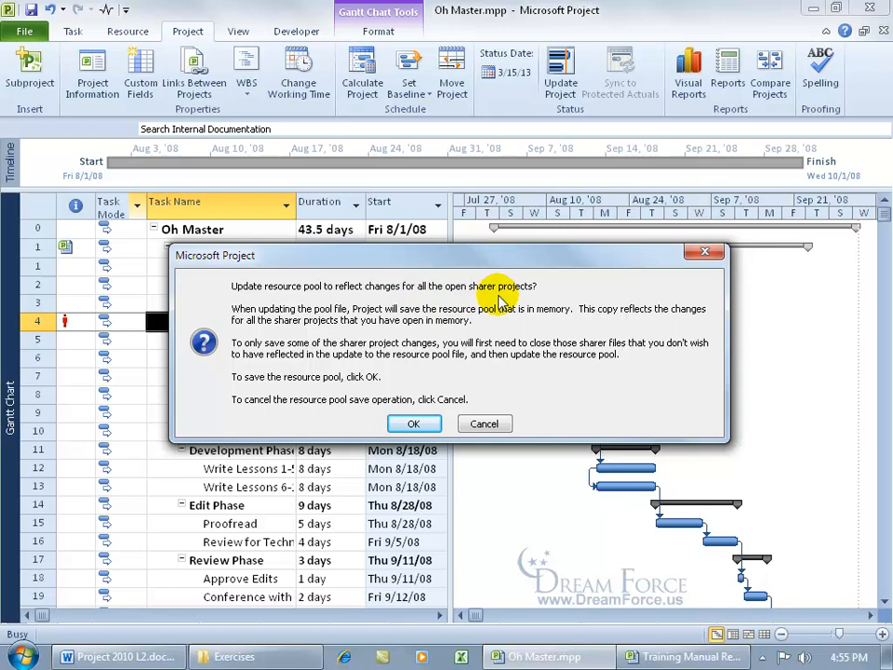
pyautogui.click(421, 424)
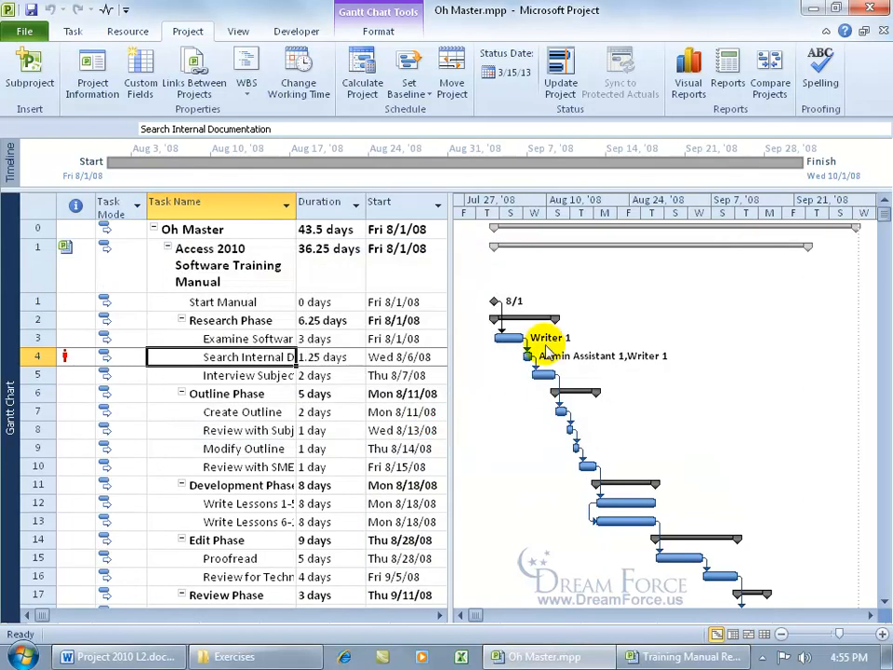
# Step: Close Microsoft Project, saving the changes to all open project files
pyautogui.click(871, 9)
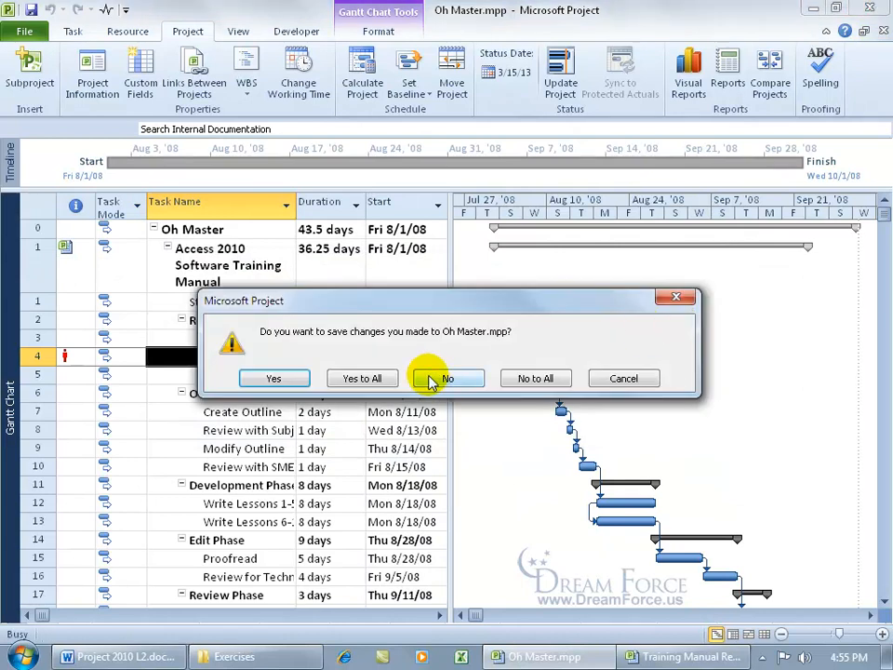
pyautogui.click(363, 385)
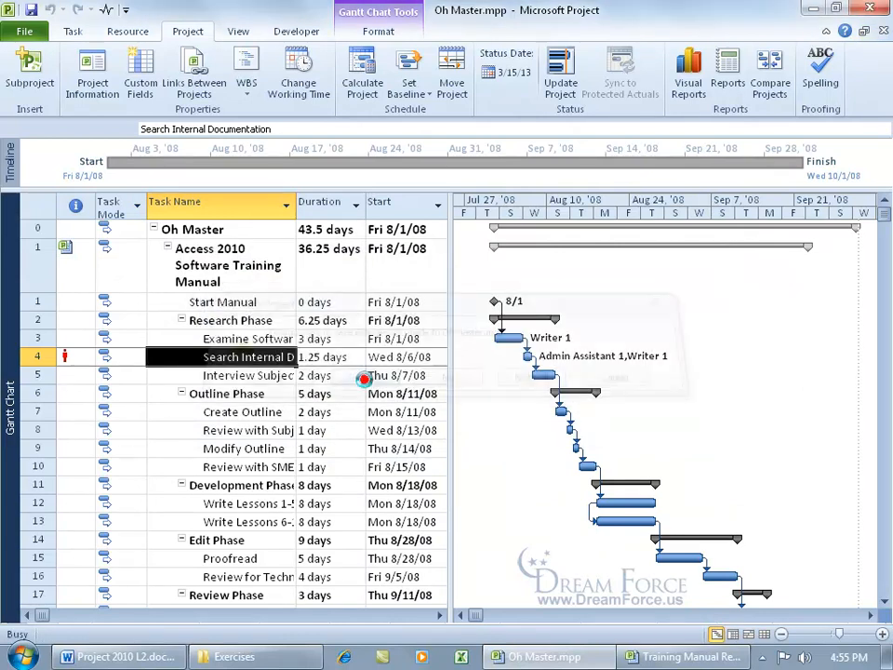
pyautogui.click(449, 425)
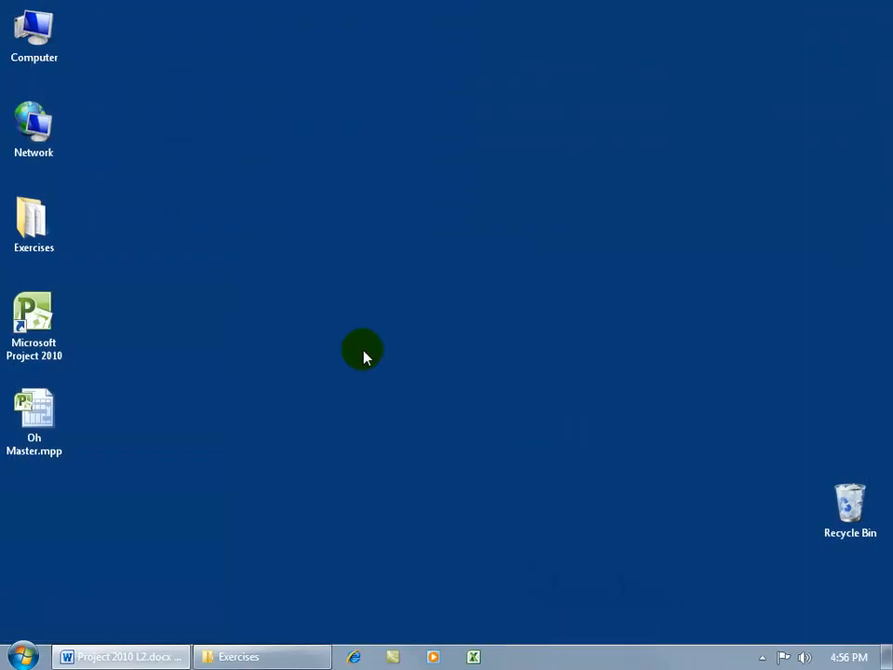
# Step: Open Access 2010 Training Manual.mpp from the Exercises folder together with its resource pool
pyautogui.doubleClick(30, 223)
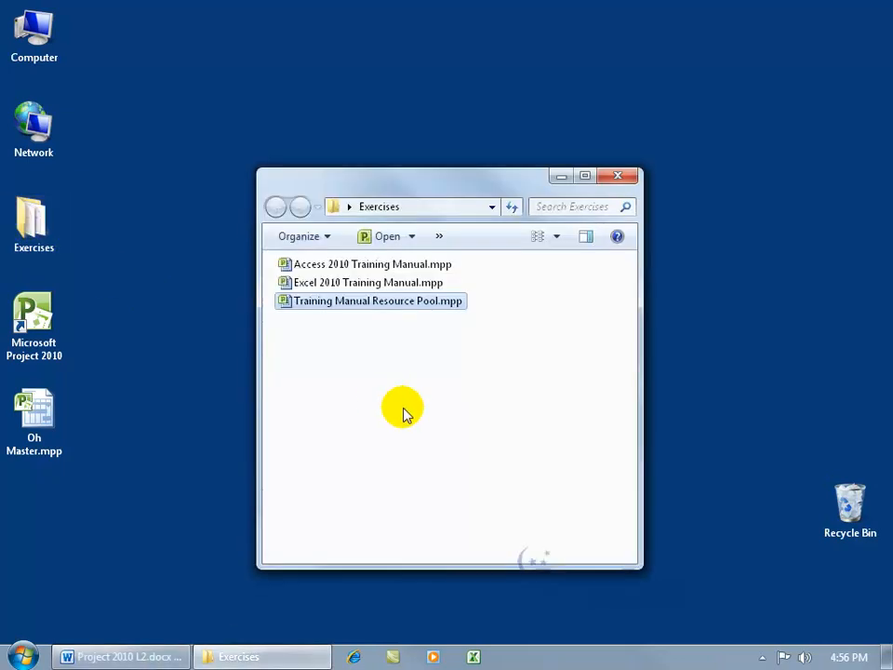
pyautogui.doubleClick(332, 268)
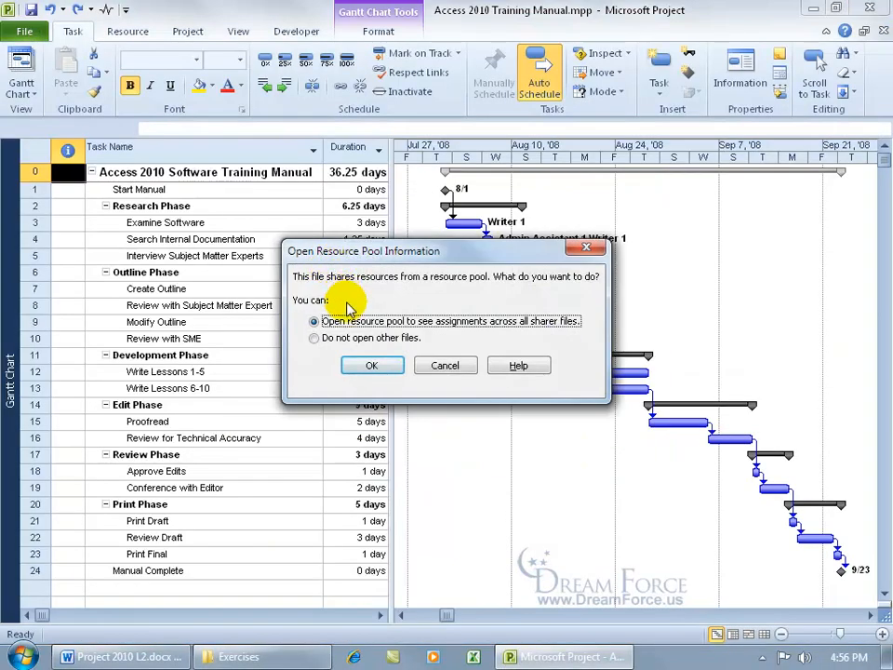
pyautogui.click(364, 364)
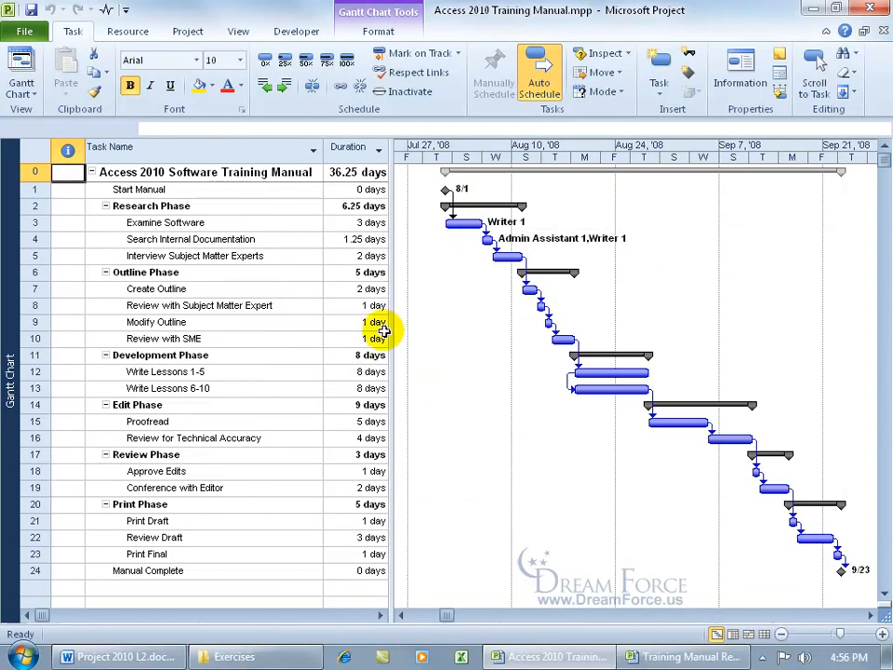
# Step: Set the duration of the Examine Software task in the Access project to 4 days
pyautogui.click(346, 224)
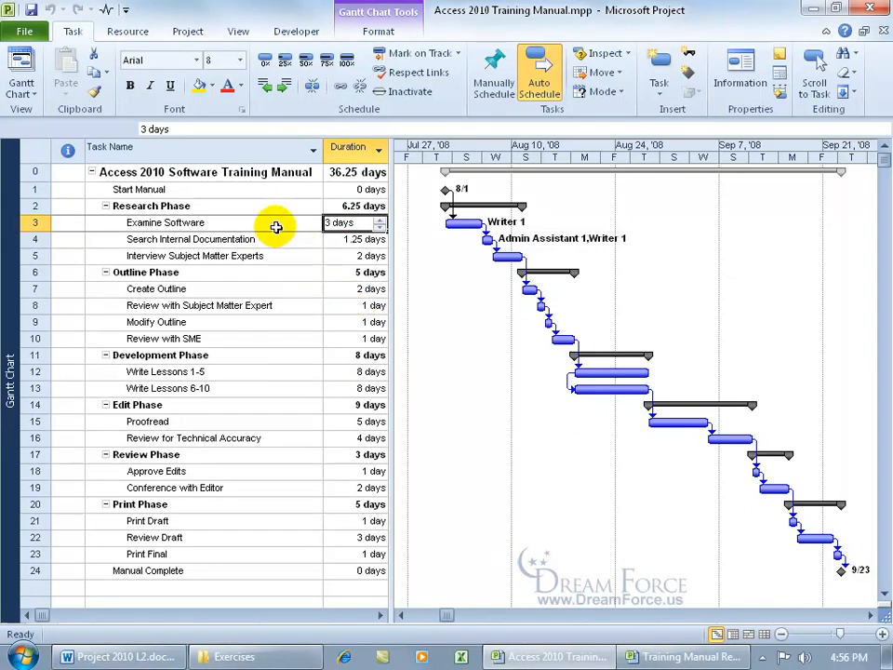
pyautogui.click(380, 221)
pyautogui.click(267, 255)
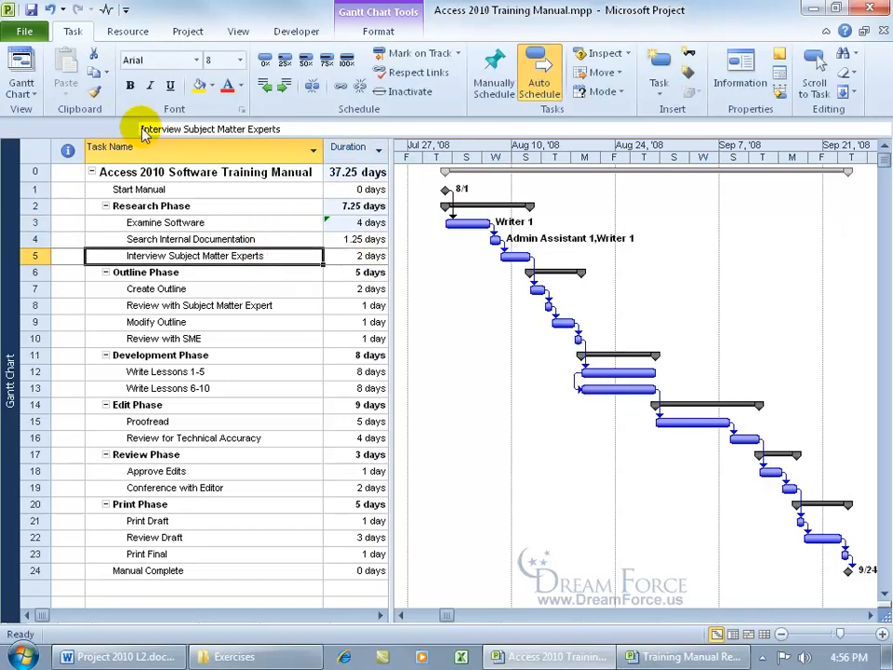
# Step: Save the Access project with the resource pool updated, and close both files and Microsoft Project
pyautogui.click(32, 12)
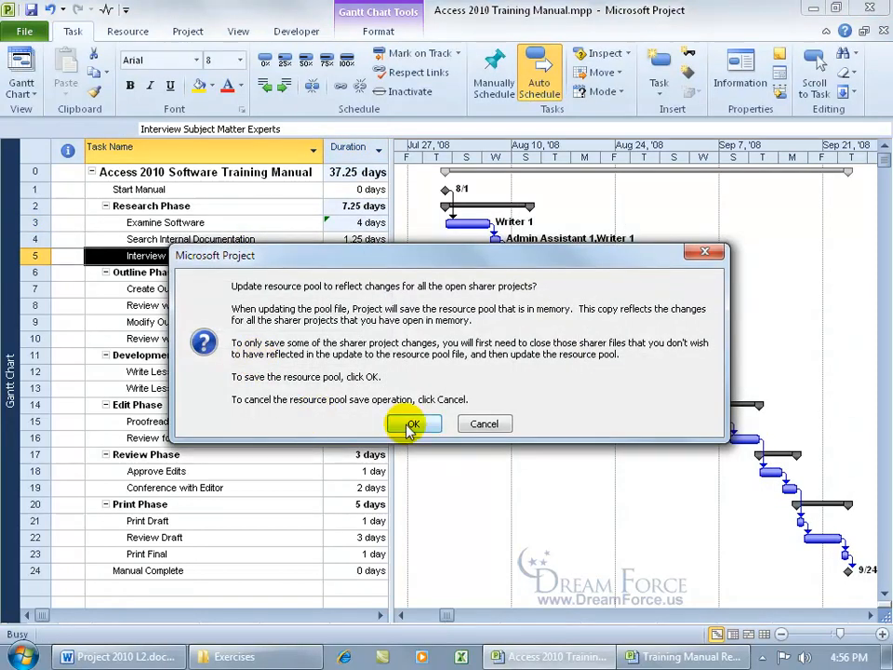
pyautogui.click(414, 424)
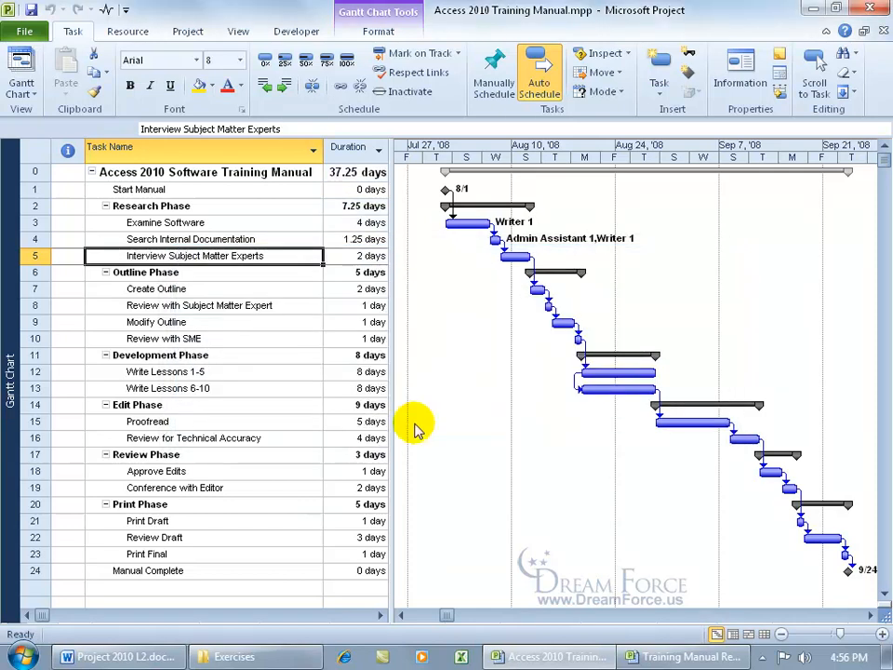
pyautogui.click(884, 29)
pyautogui.click(390, 376)
pyautogui.click(415, 422)
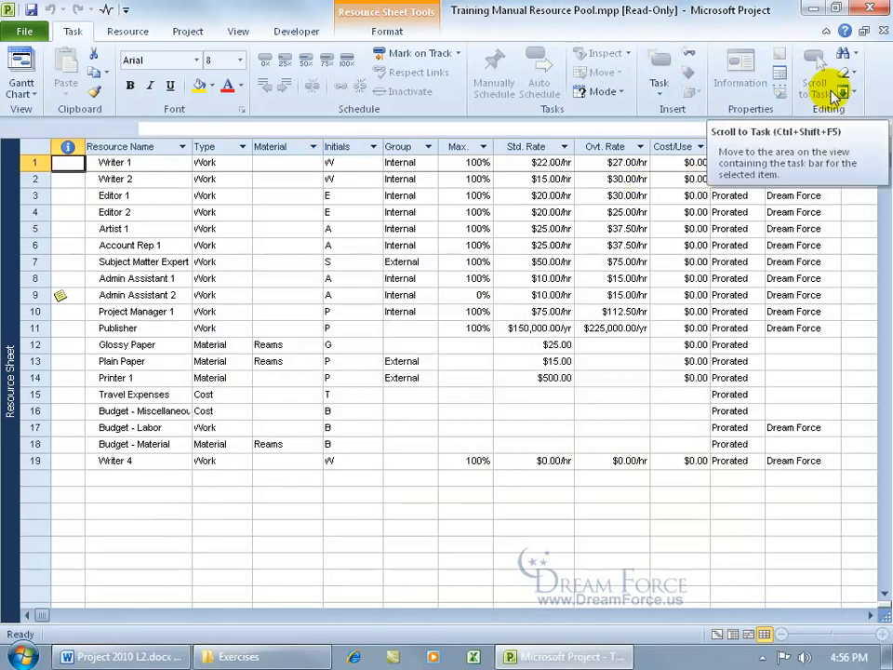
pyautogui.click(870, 8)
# Step: Open Oh Master.mpp from the desktop together with the shared resource pool
pyautogui.doubleClick(39, 409)
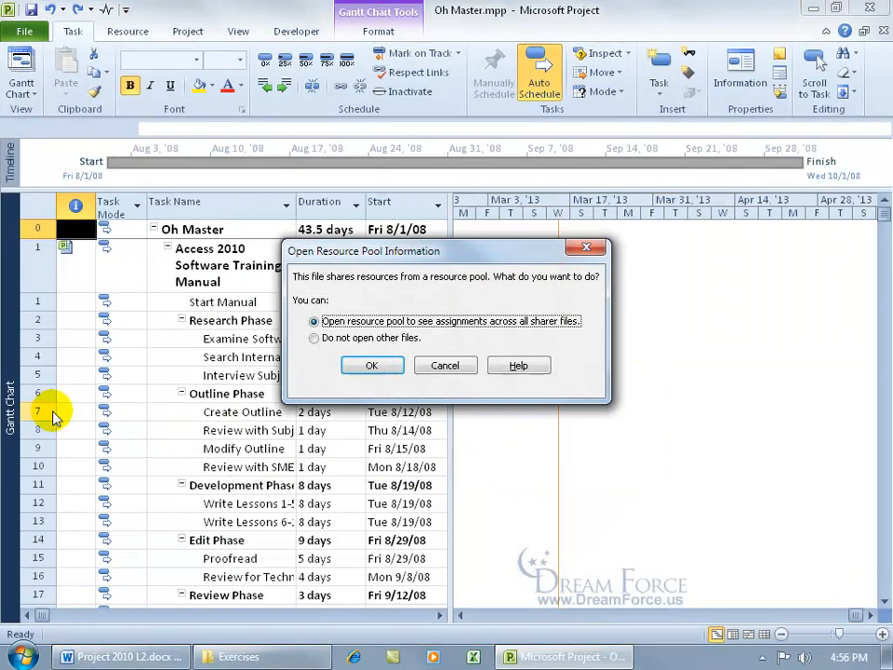
pyautogui.click(367, 364)
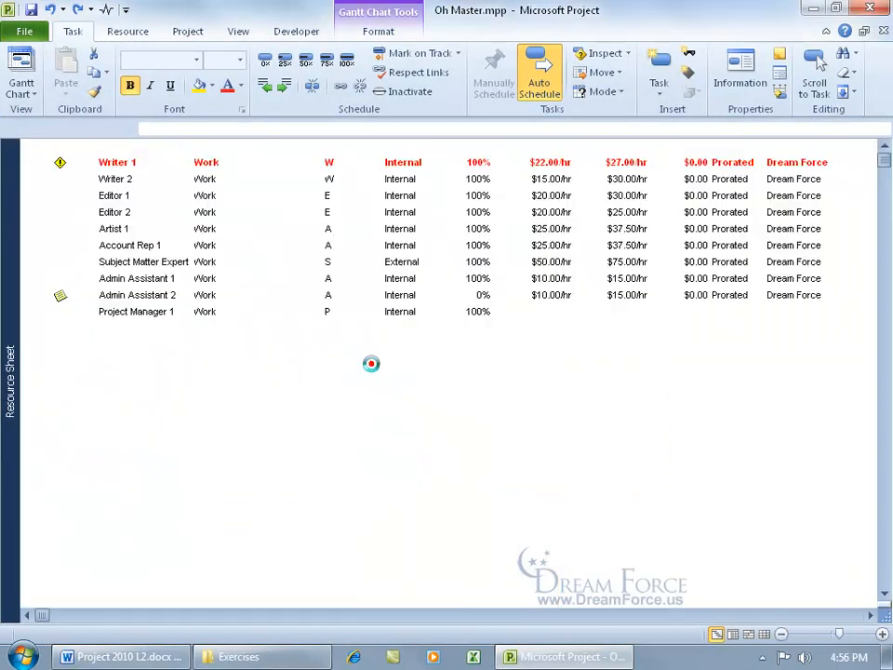
pyautogui.click(330, 343)
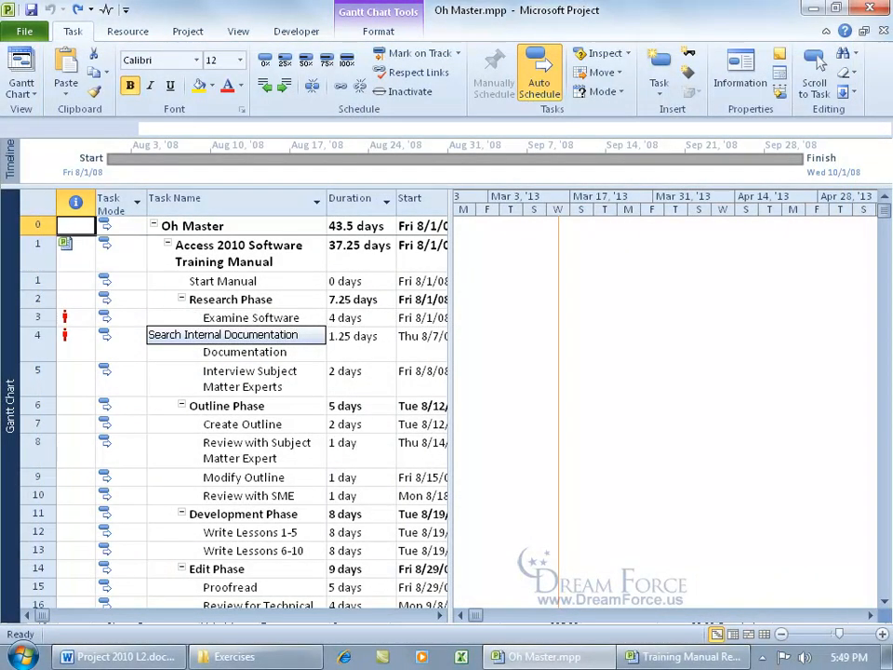
pyautogui.press('Down')
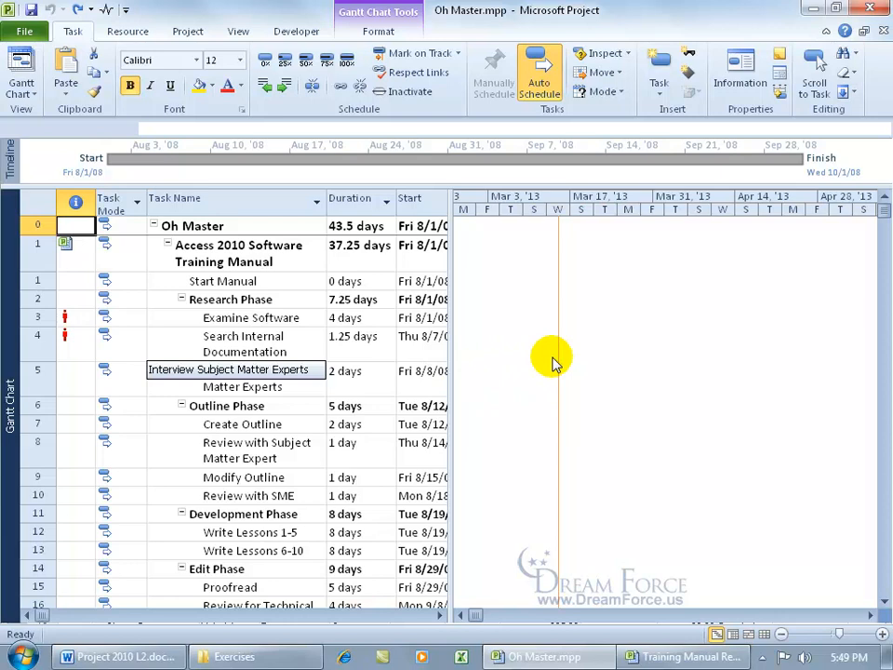
# Step: Zoom the Gantt chart of Oh Master to fit the entire project
pyautogui.rightClick(558, 203)
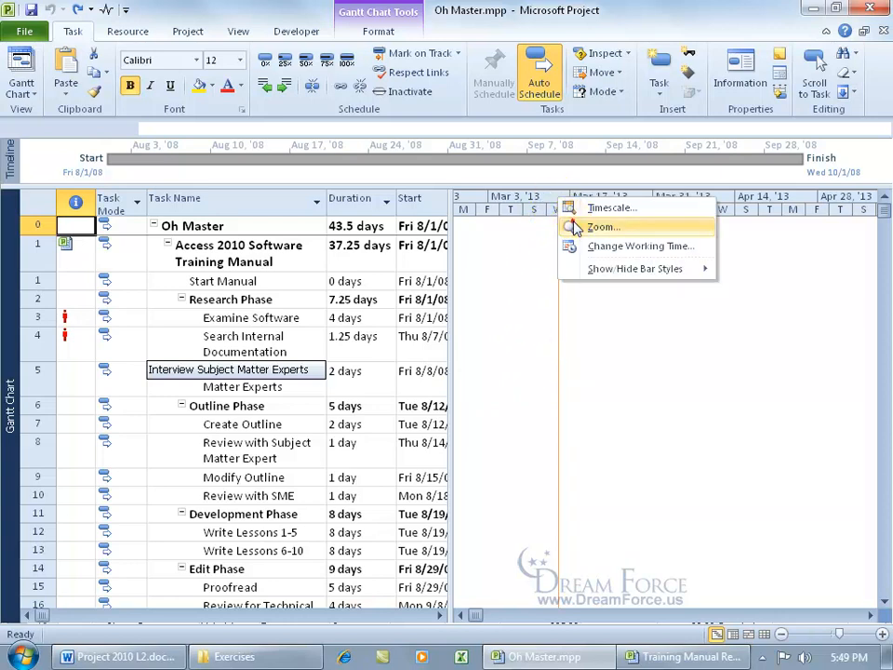
pyautogui.click(567, 227)
pyautogui.click(373, 354)
pyautogui.click(447, 407)
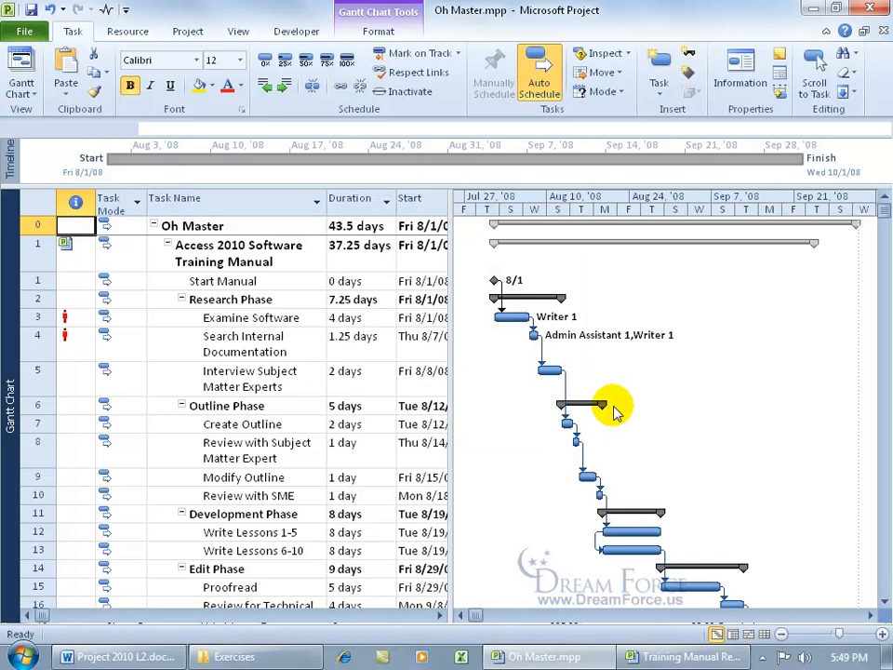
# Step: Check the Examine Software duration in the Access subproject and the subproject's link to its source file
pyautogui.click(291, 361)
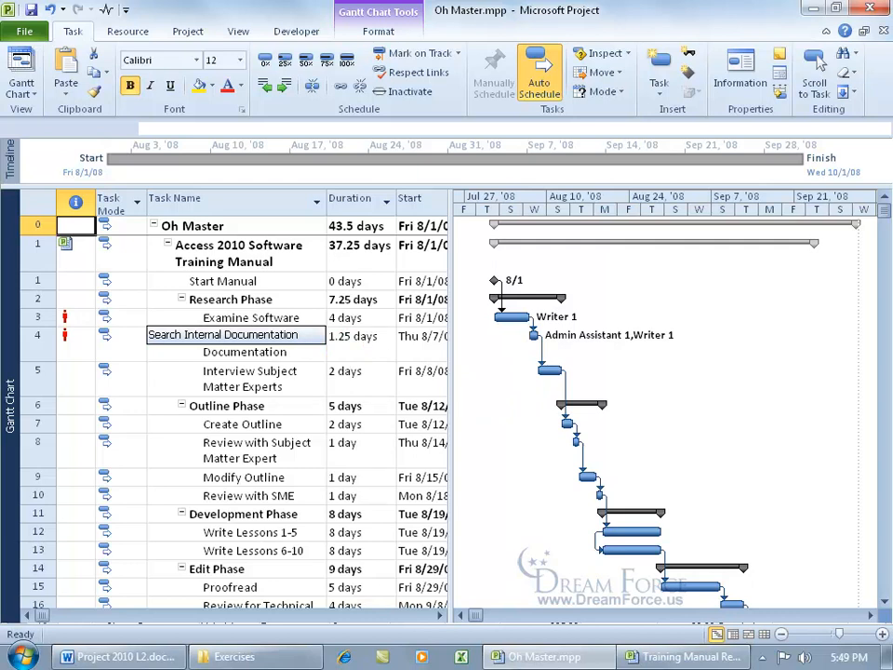
pyautogui.click(378, 296)
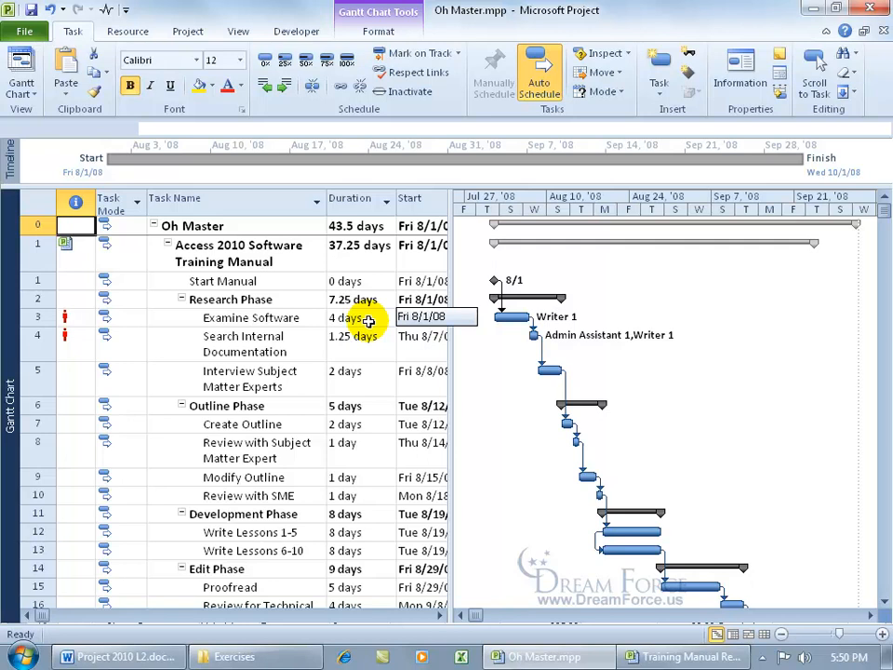
pyautogui.click(233, 257)
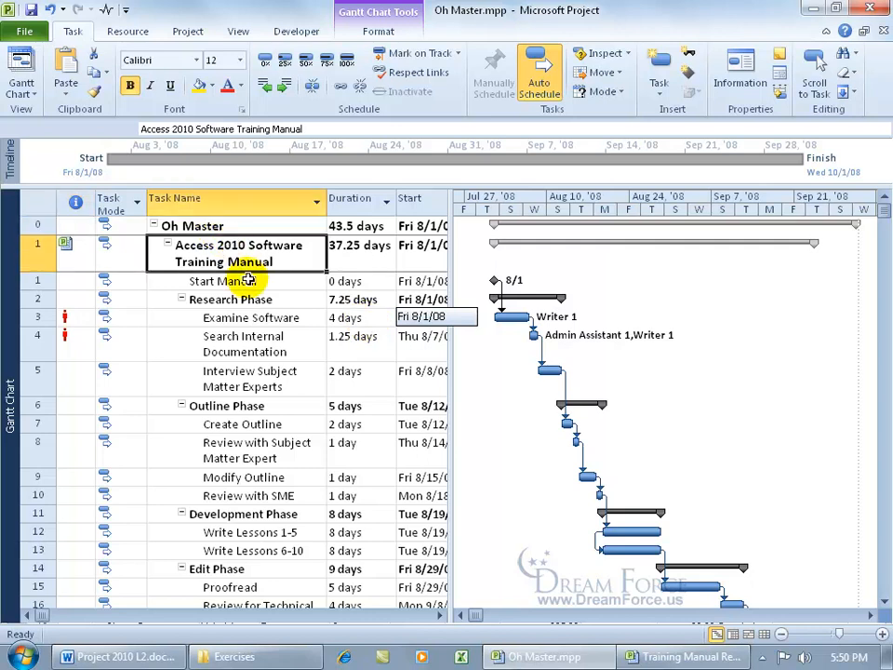
pyautogui.doubleClick(236, 256)
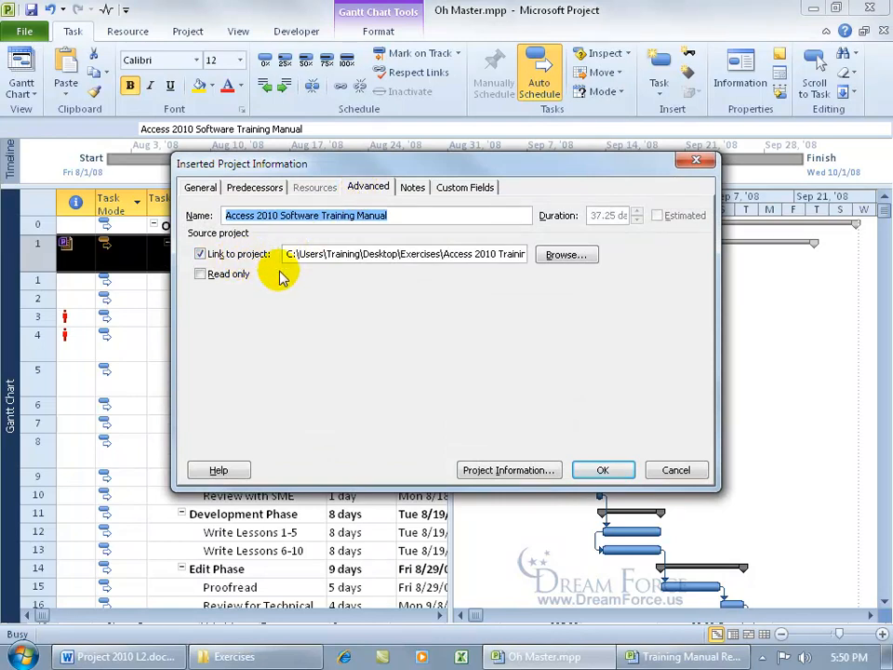
pyautogui.click(657, 472)
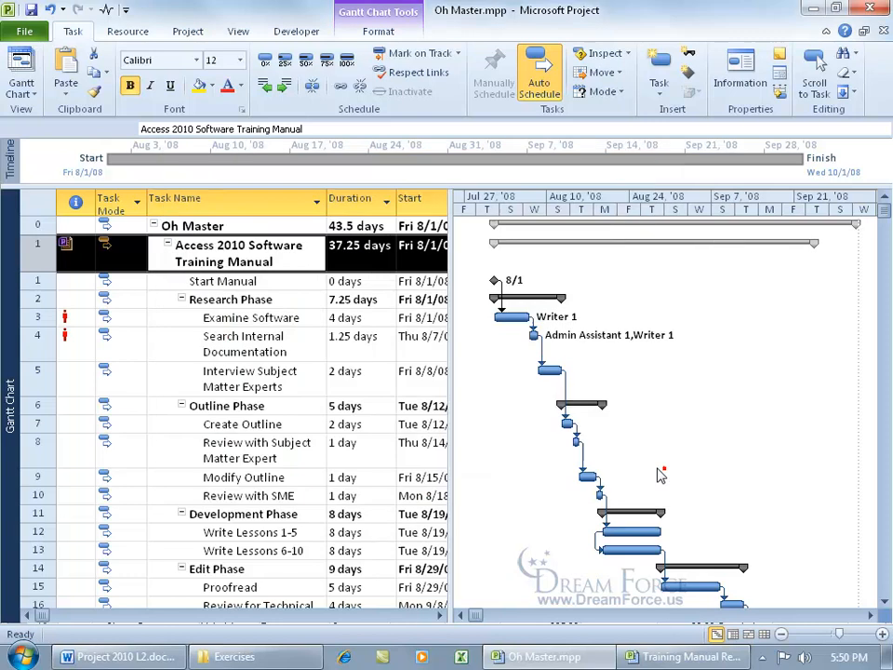
# Step: Turn on outline numbers for the tasks in Oh Master
pyautogui.click(358, 300)
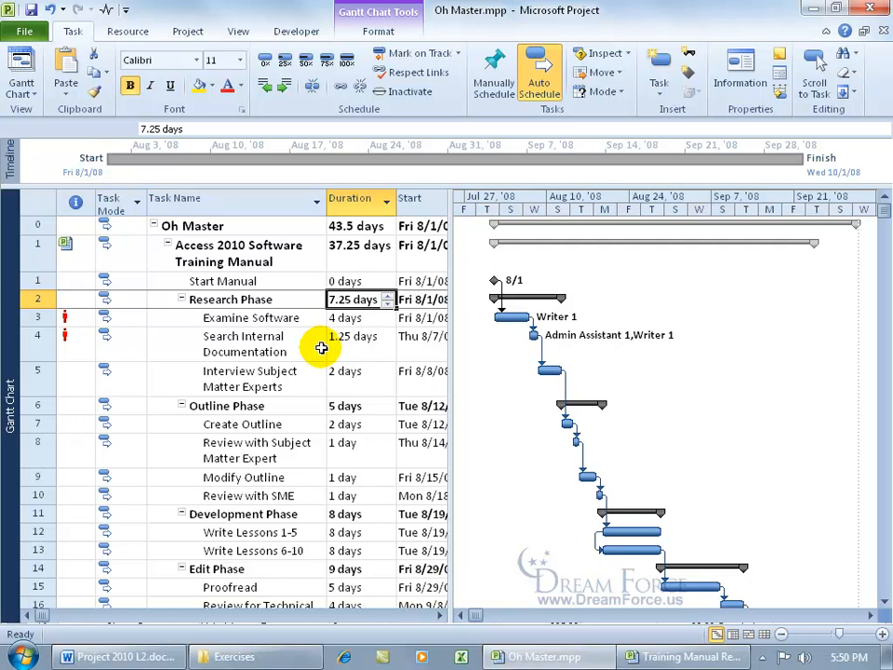
pyautogui.click(240, 320)
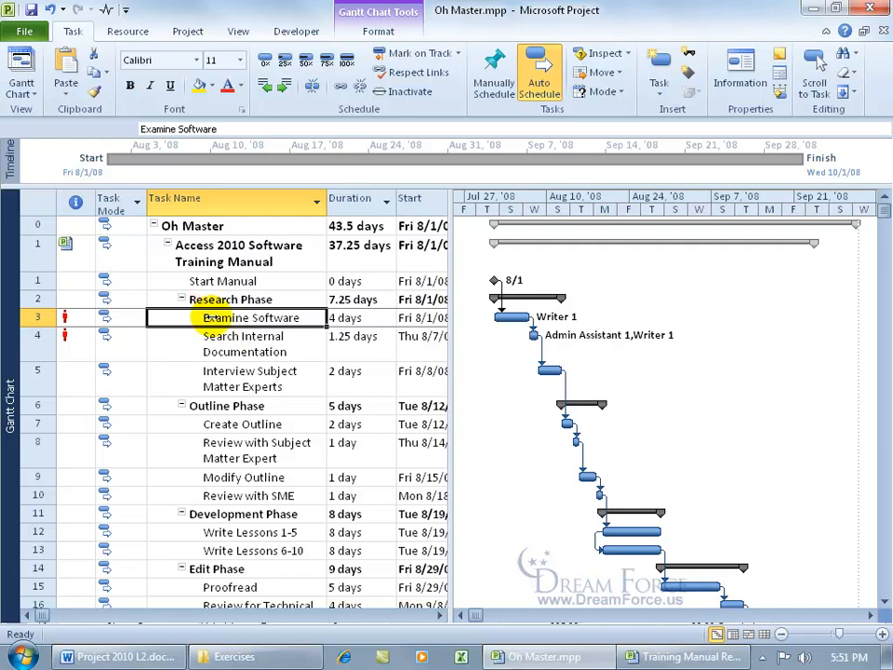
pyautogui.click(258, 301)
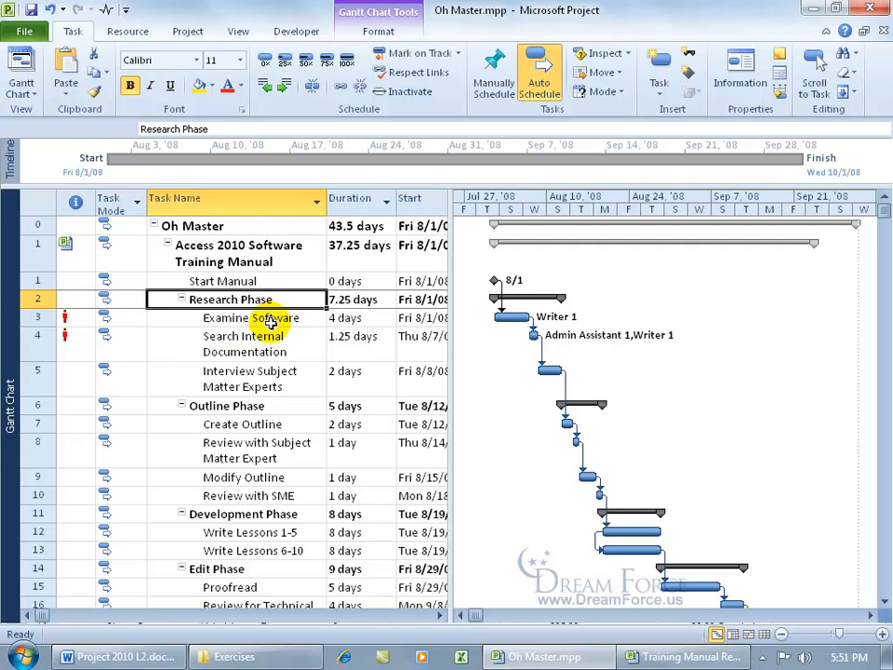
pyautogui.click(377, 30)
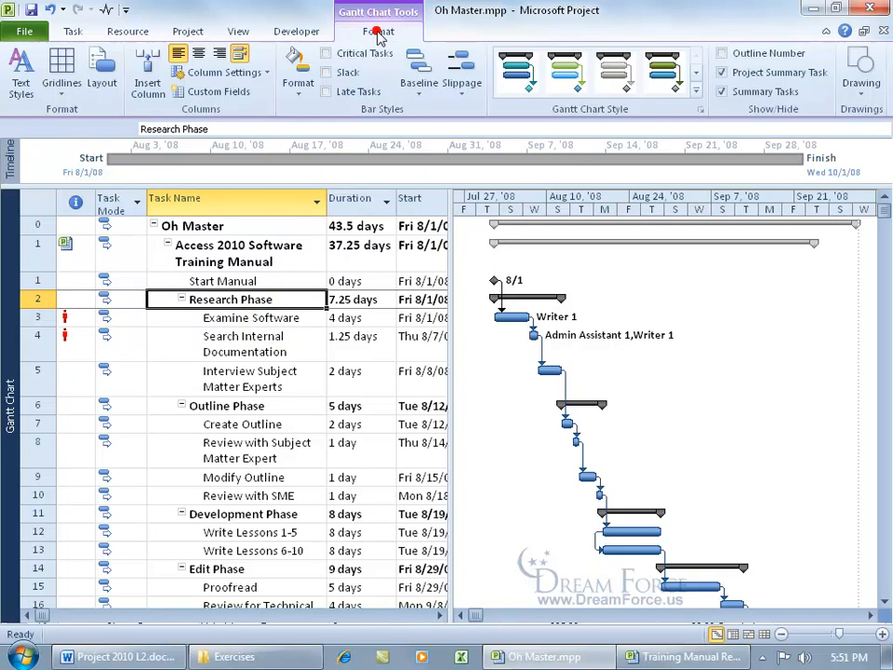
pyautogui.click(722, 54)
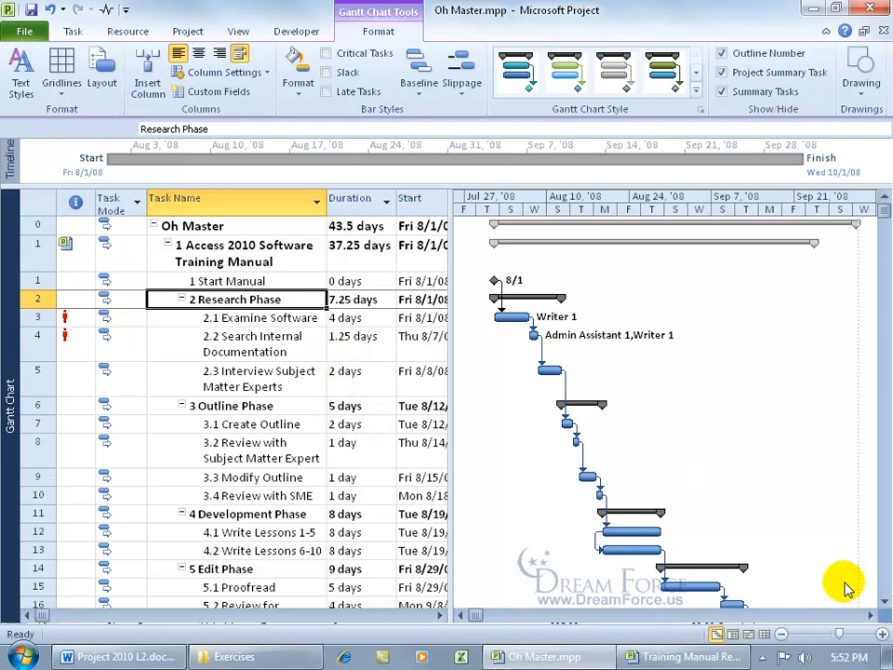
# Step: Examine the outline numbering of the phases and tasks throughout the Access subproject
pyautogui.click(883, 600)
pyautogui.click(882, 600)
pyautogui.click(882, 600)
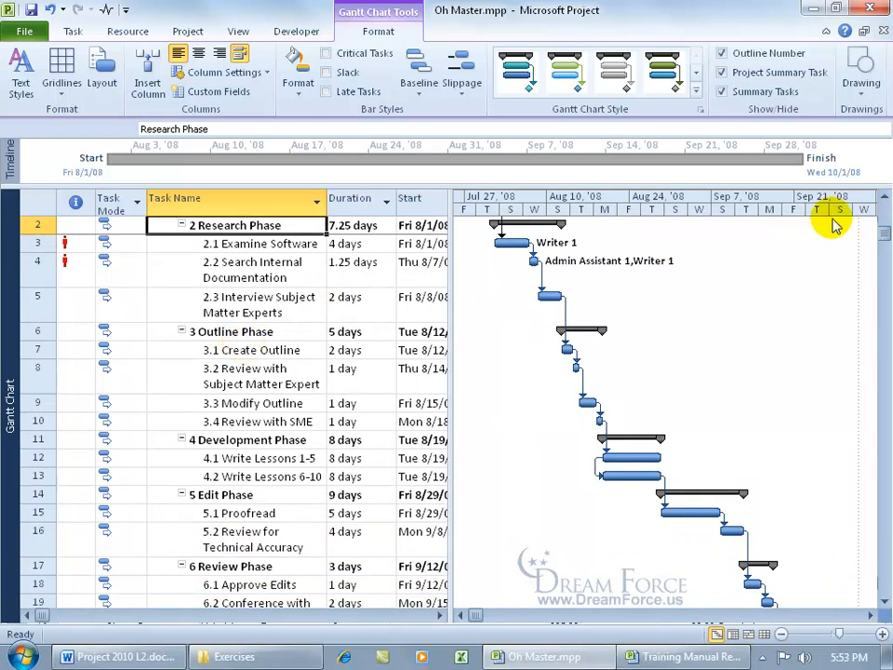
pyautogui.click(883, 199)
pyautogui.click(882, 199)
pyautogui.click(883, 200)
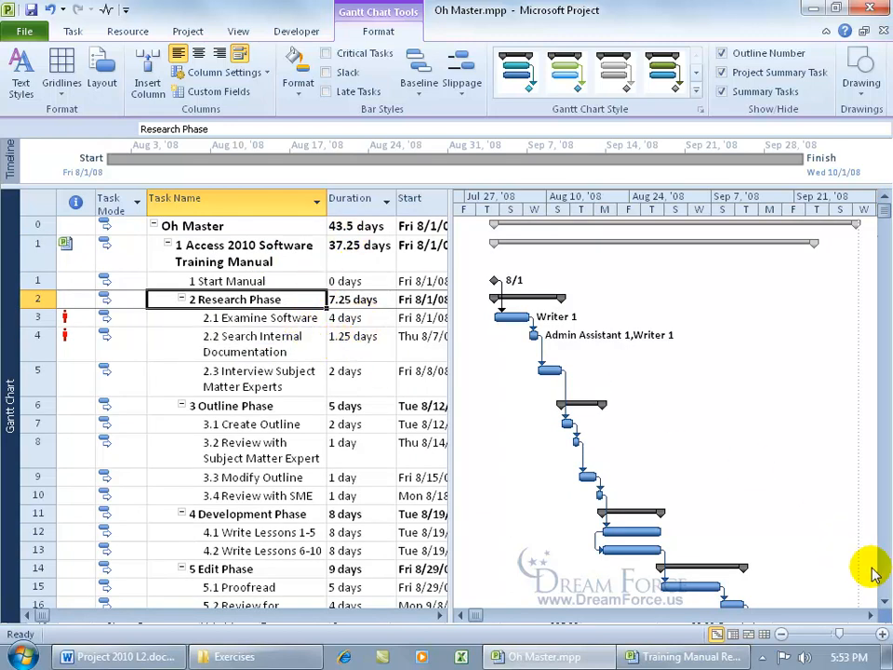
pyautogui.click(883, 607)
pyautogui.click(882, 607)
pyautogui.click(882, 607)
pyautogui.click(882, 606)
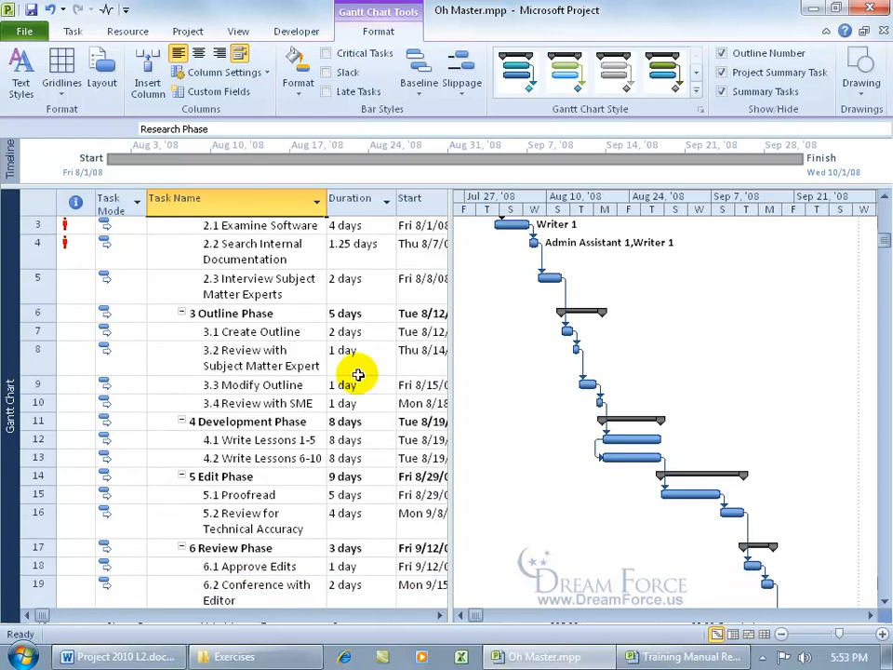
pyautogui.click(285, 295)
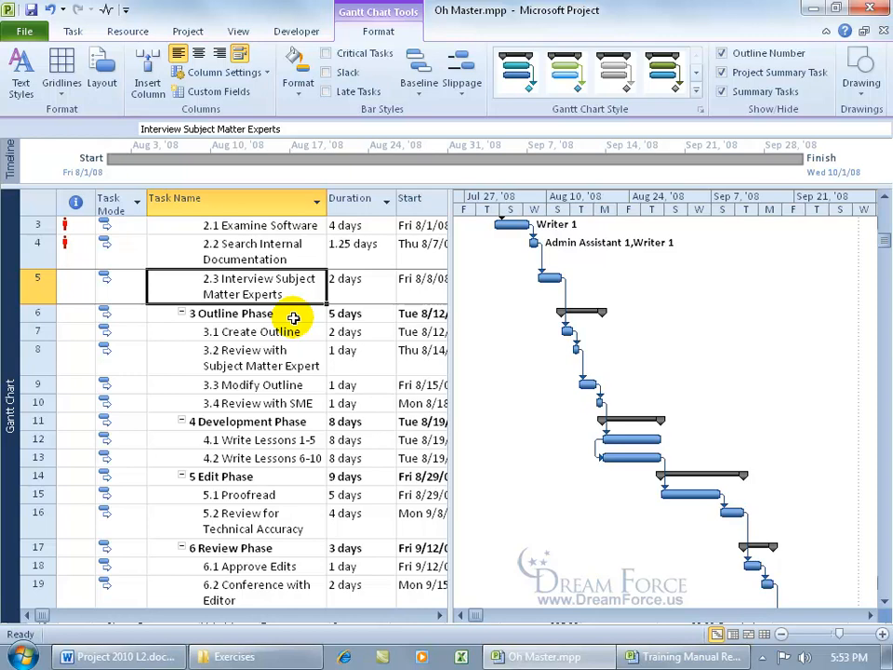
pyautogui.click(885, 197)
pyautogui.click(885, 197)
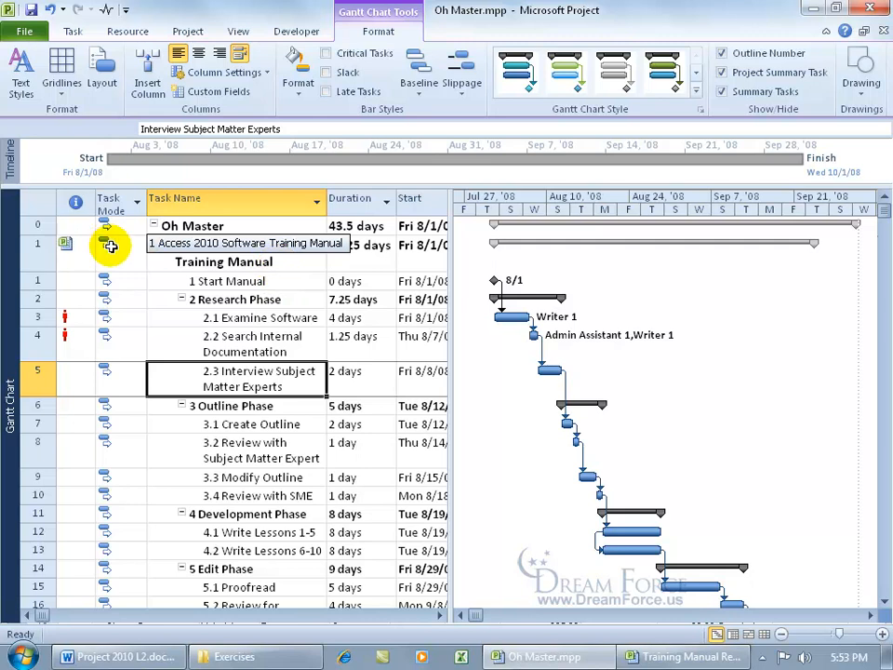
# Step: Collapse the Access 2010 Software Training Manual subproject and check the outline numbering of the Excel subproject
pyautogui.click(158, 285)
pyautogui.click(168, 244)
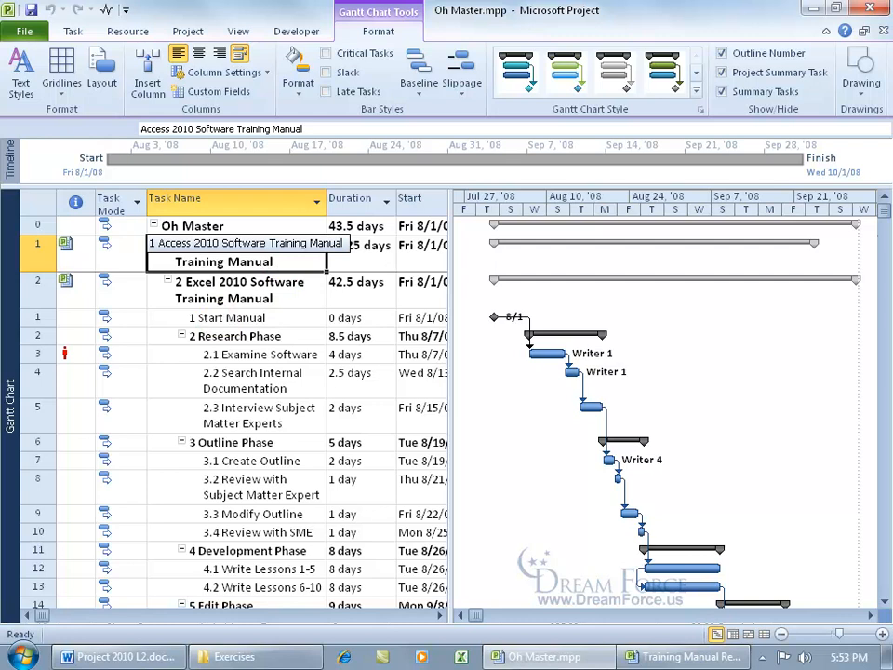
pyautogui.click(266, 296)
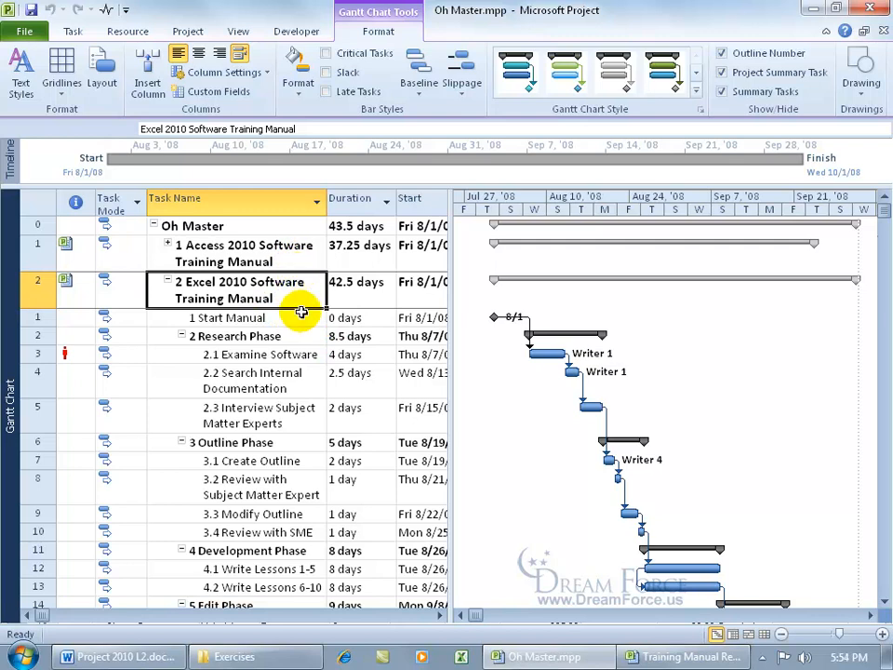
pyautogui.click(211, 226)
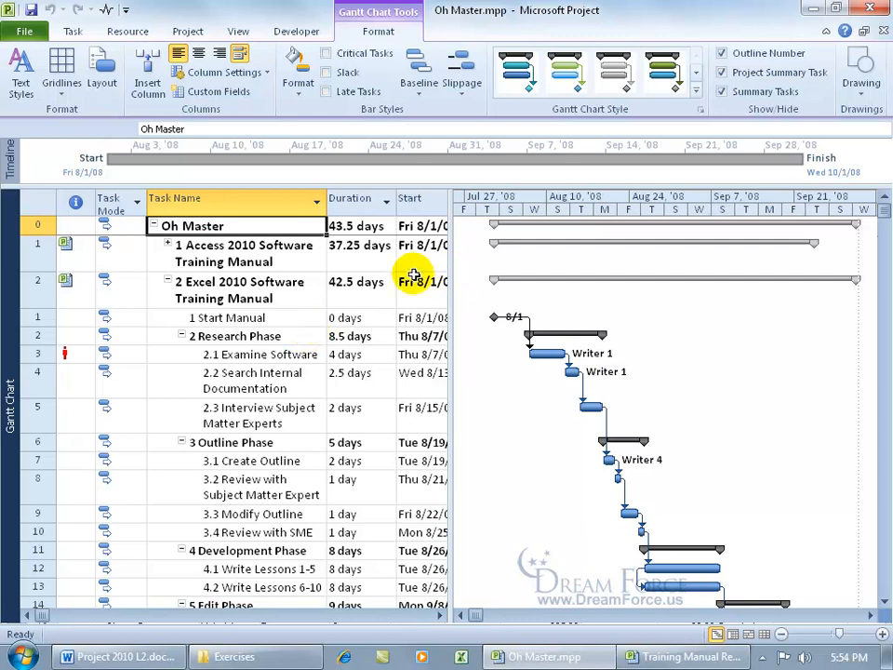
# Step: Close Microsoft Project, saving the changes to Oh Master and its subprojects and updating the resource pool
pyautogui.click(870, 8)
pyautogui.click(361, 379)
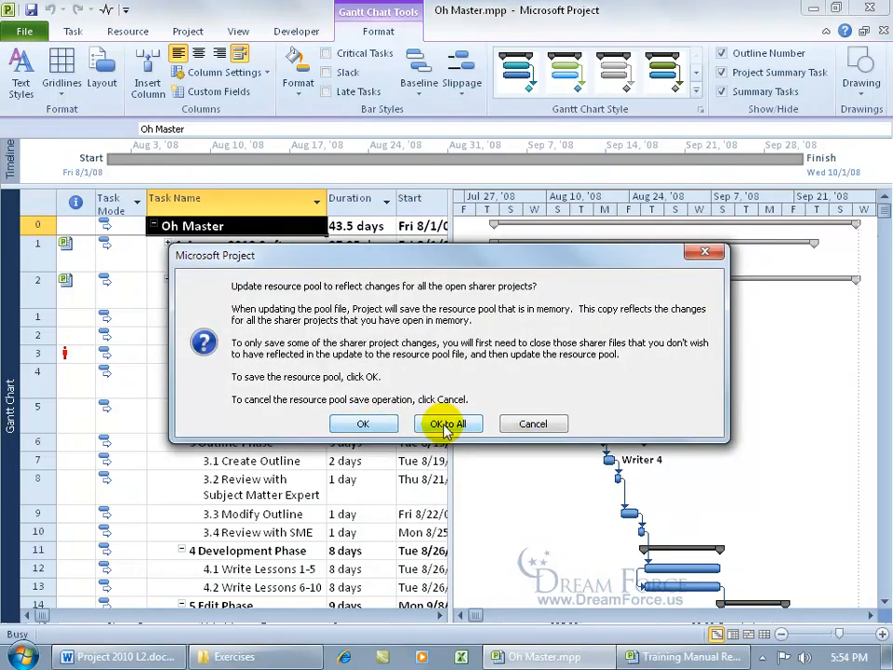
pyautogui.click(451, 424)
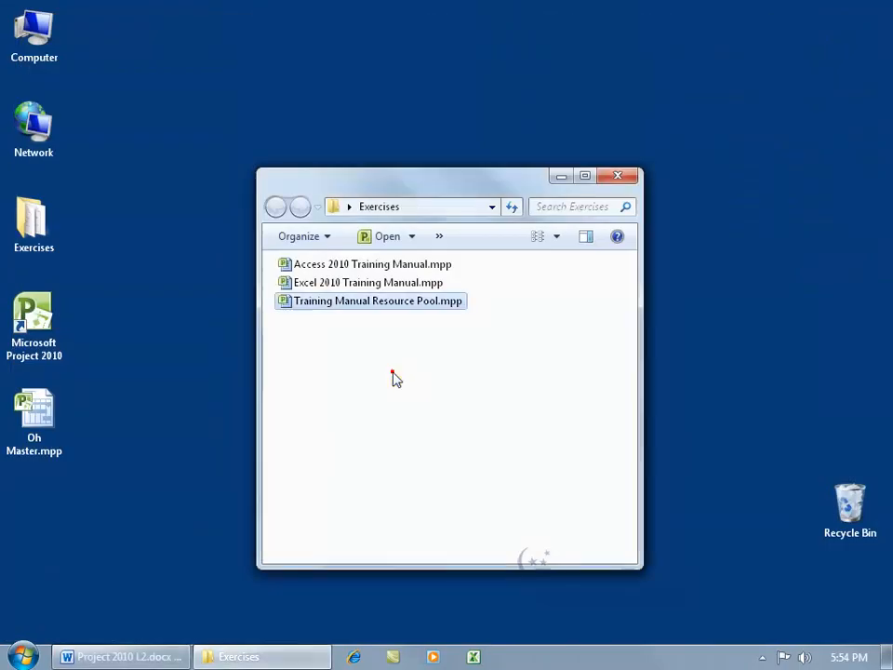
pyautogui.click(392, 378)
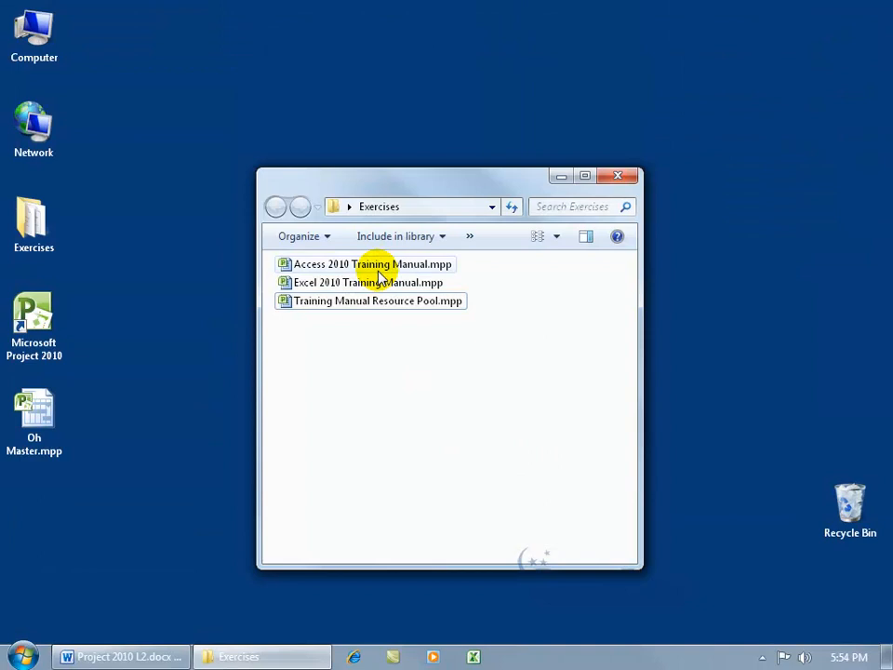
# Step: Open the Access 2010 Training Manual project with its resource pool and set its WBS project code prefix to "1 Access 2010"
pyautogui.doubleClick(324, 267)
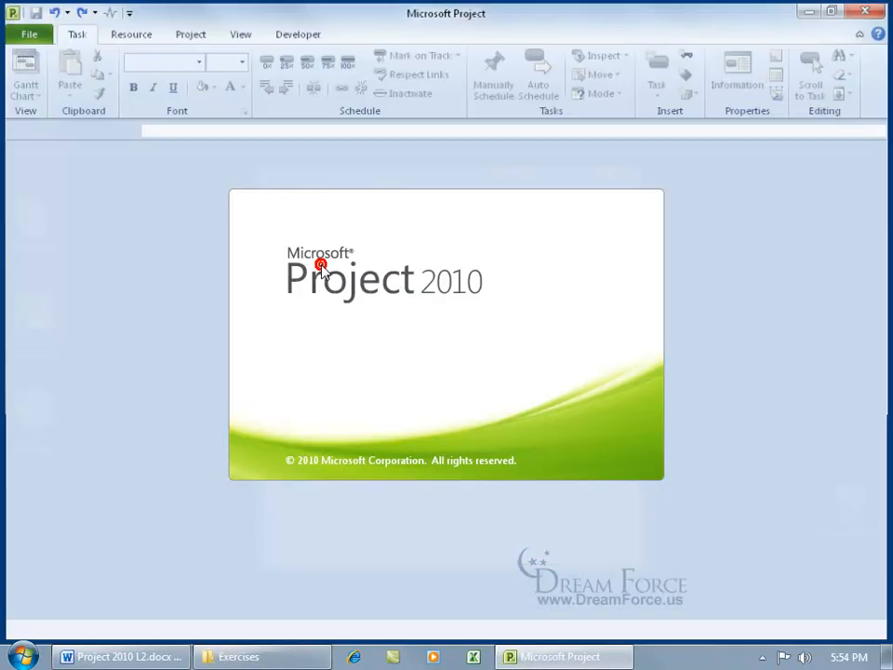
pyautogui.click(372, 367)
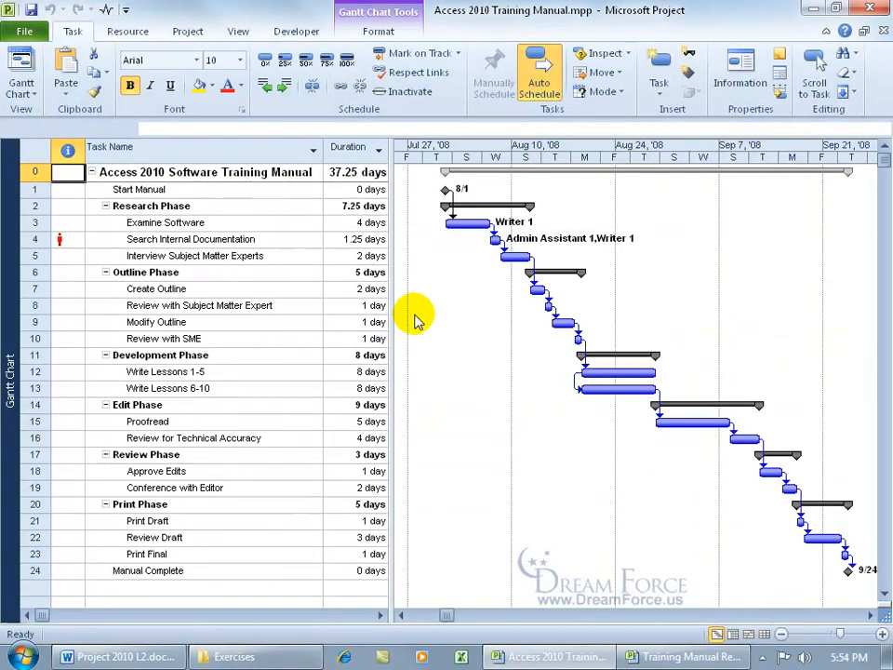
pyautogui.click(187, 31)
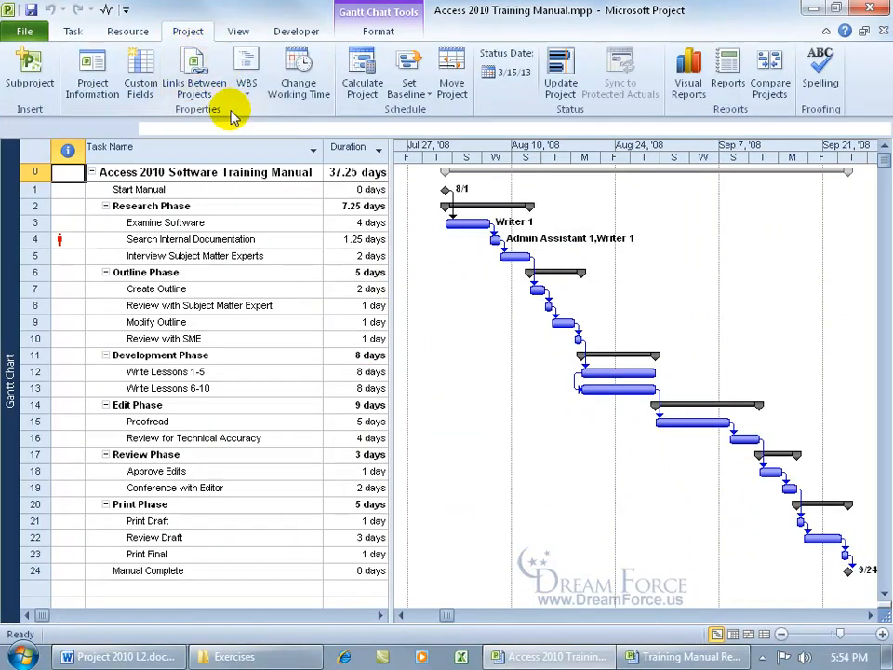
pyautogui.click(248, 84)
pyautogui.click(277, 113)
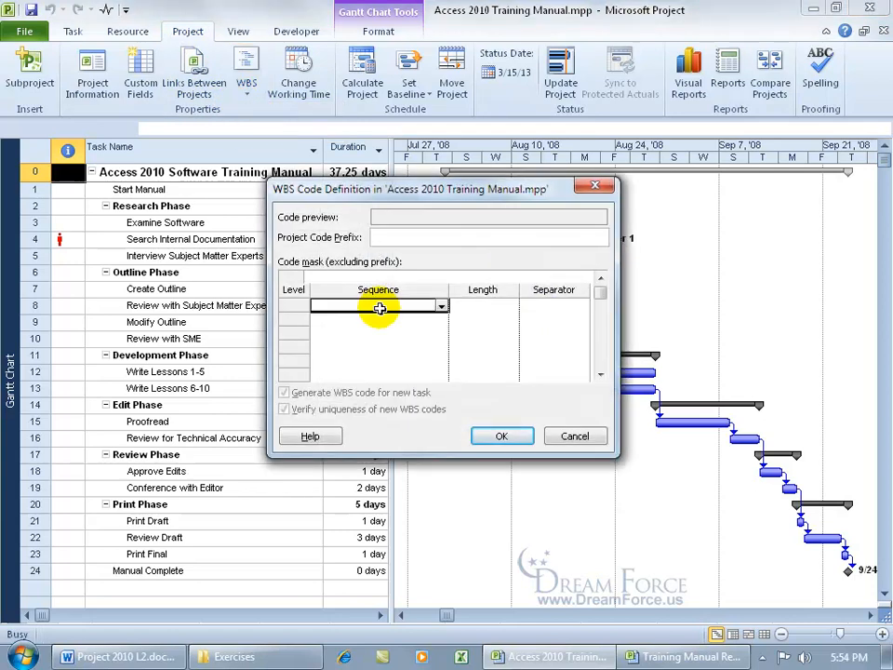
pyautogui.click(397, 238)
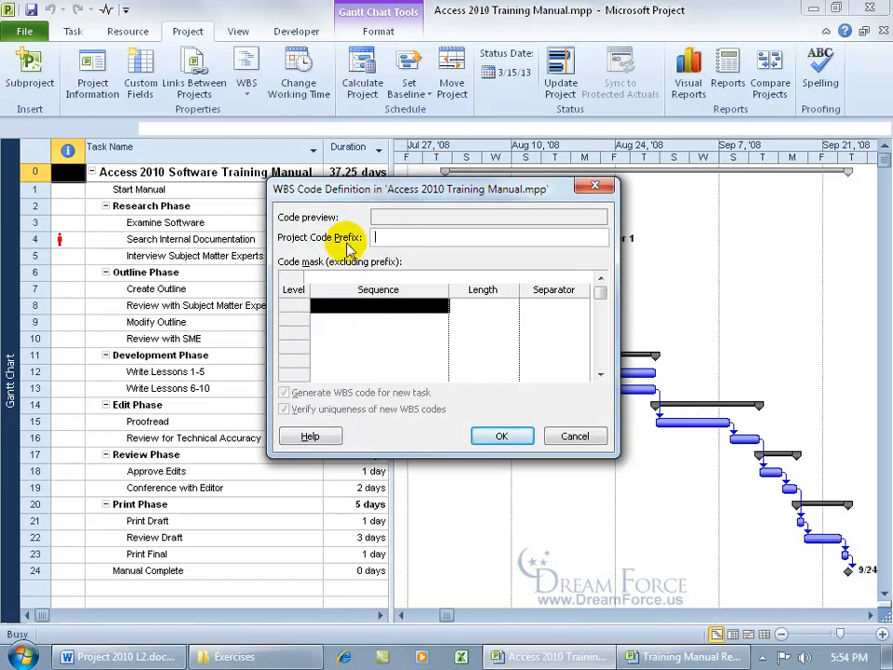
pyautogui.write('1')
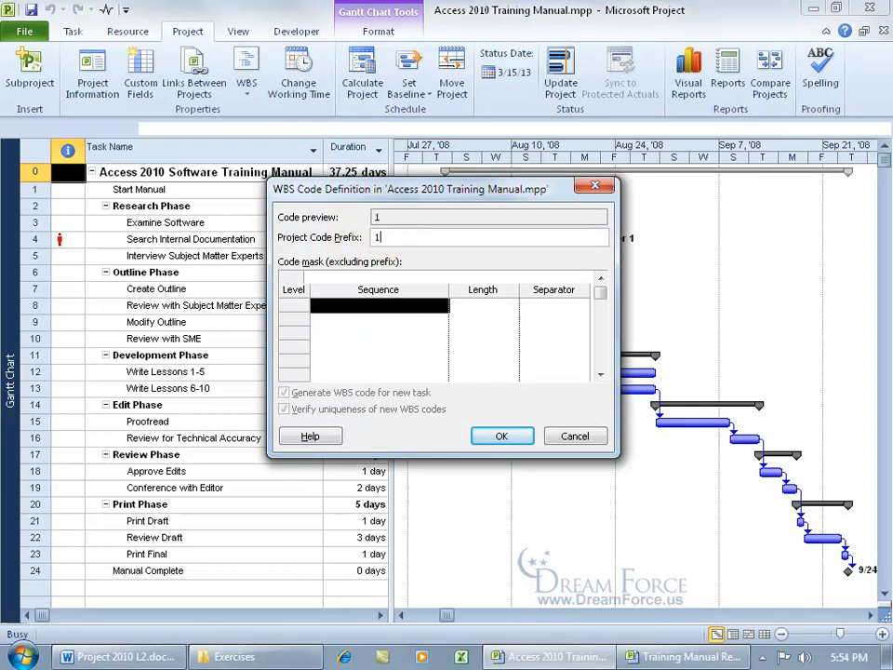
pyautogui.write(' Access 2010')
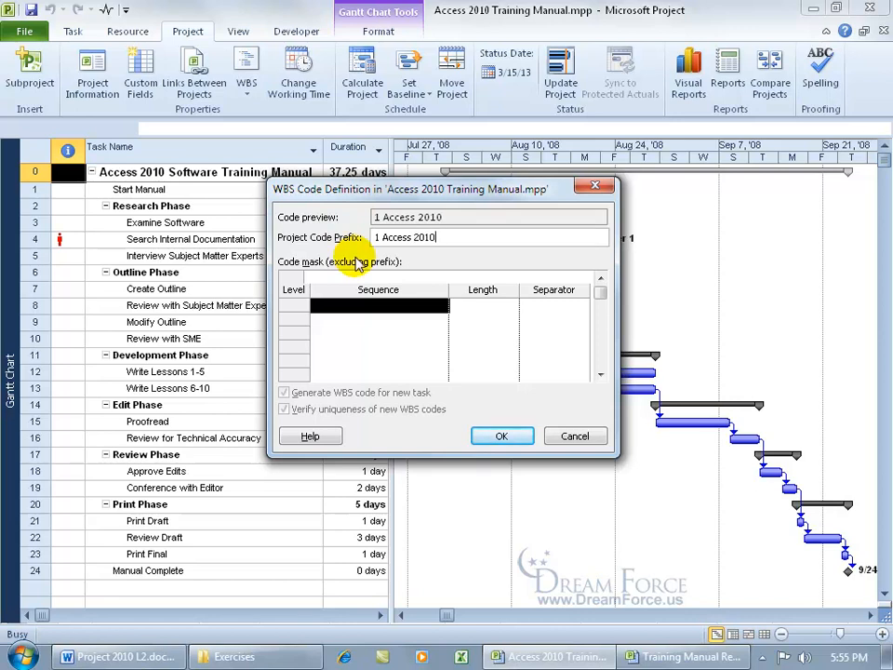
# Step: Define WBS level 1 as Numbers (ordered) and extend the project code prefix to "1 Access 2010 - "
pyautogui.click(438, 305)
pyautogui.click(441, 306)
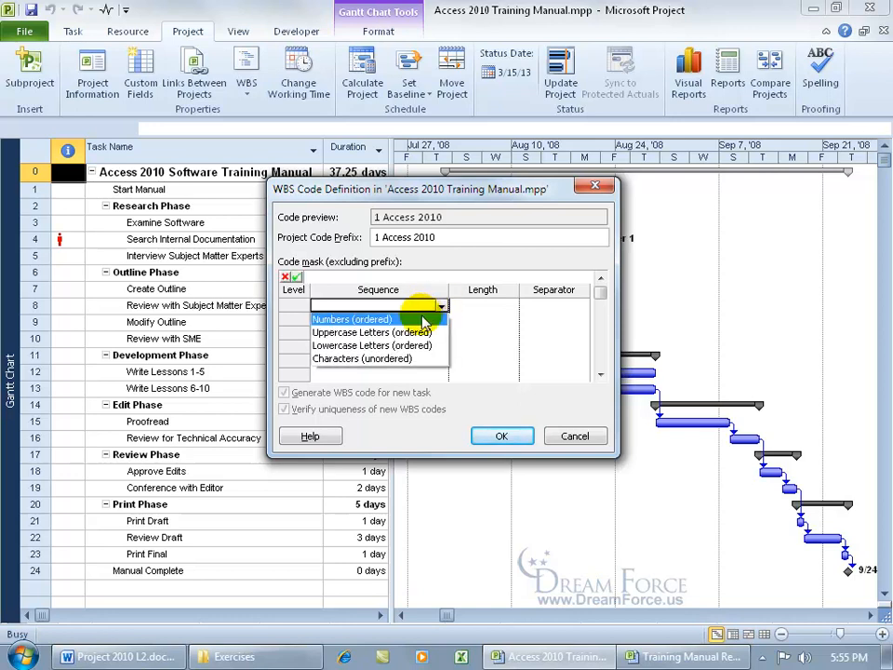
pyautogui.click(409, 319)
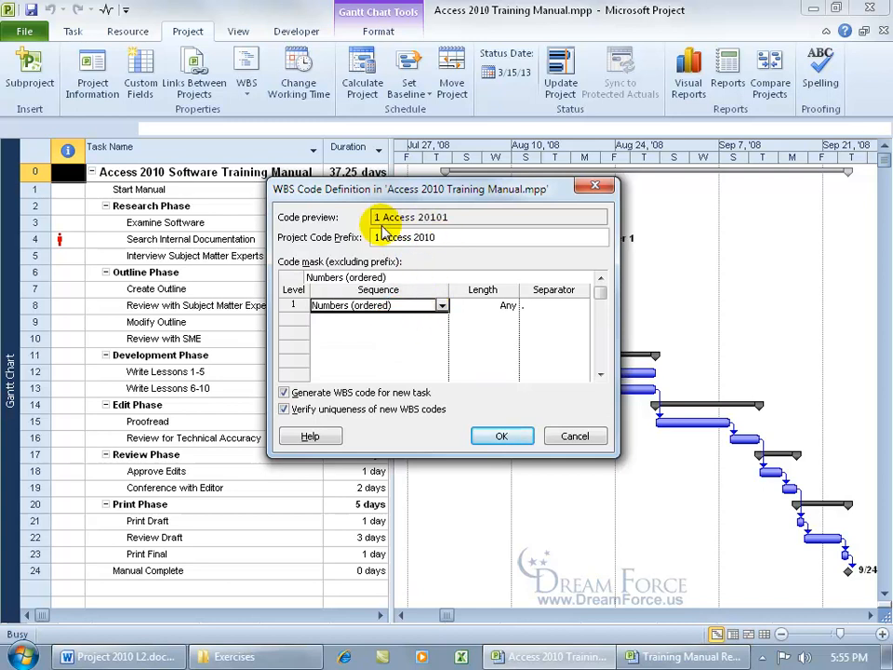
pyautogui.click(441, 237)
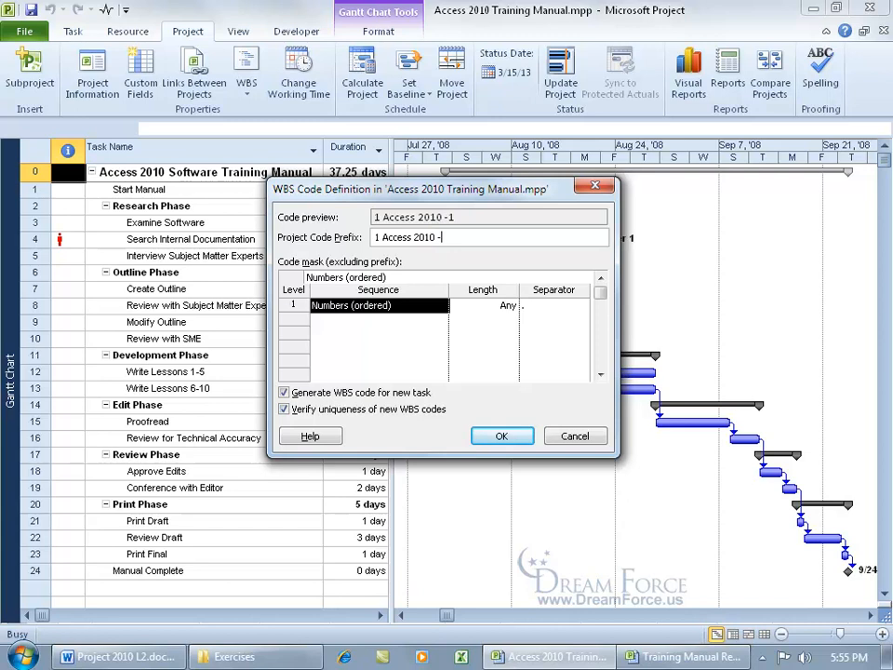
pyautogui.click(459, 234)
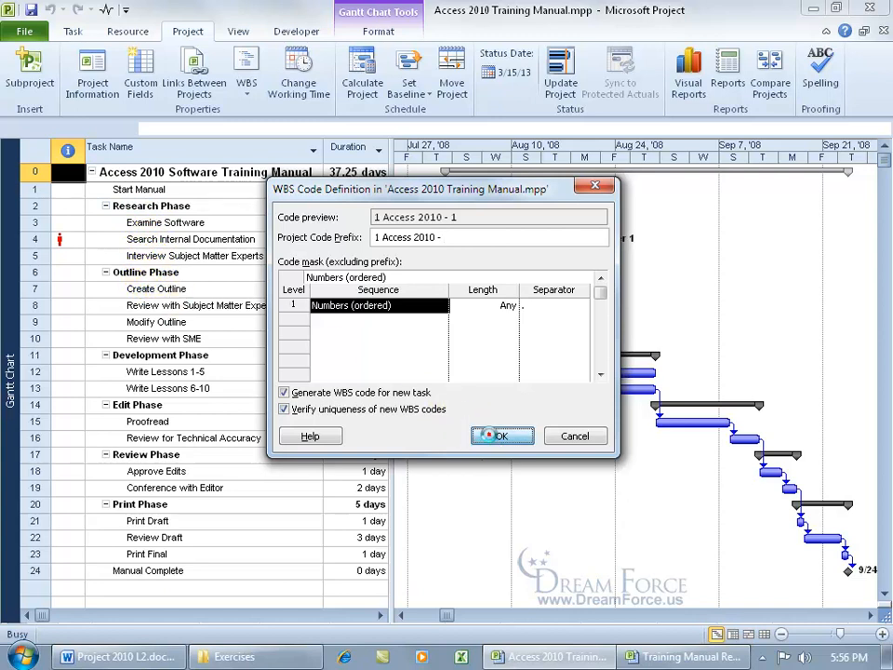
pyautogui.click(493, 438)
# Step: Save the Access 2010 Training Manual project and update the resource pool, closing both files without saving again
pyautogui.click(31, 11)
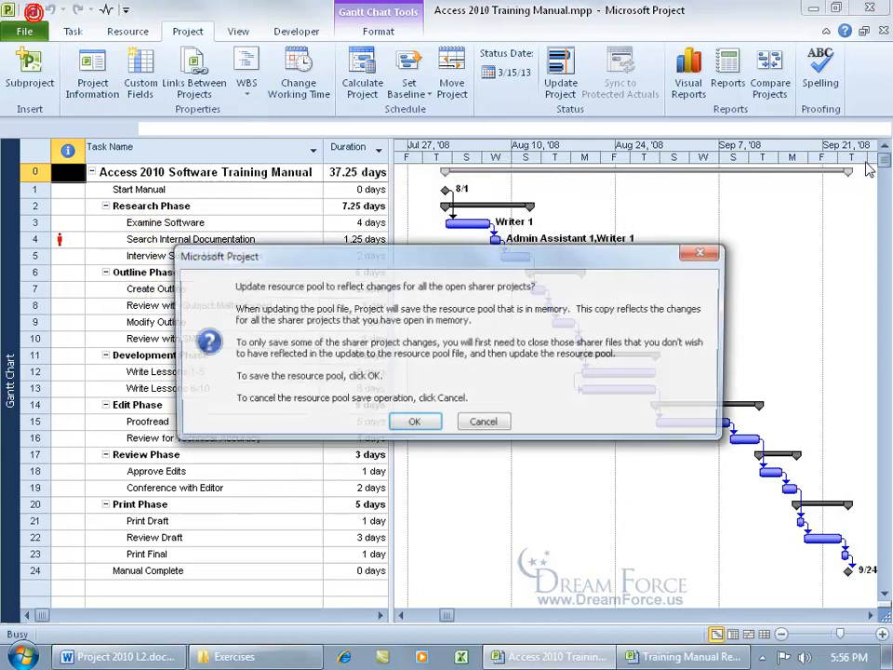
pyautogui.click(414, 424)
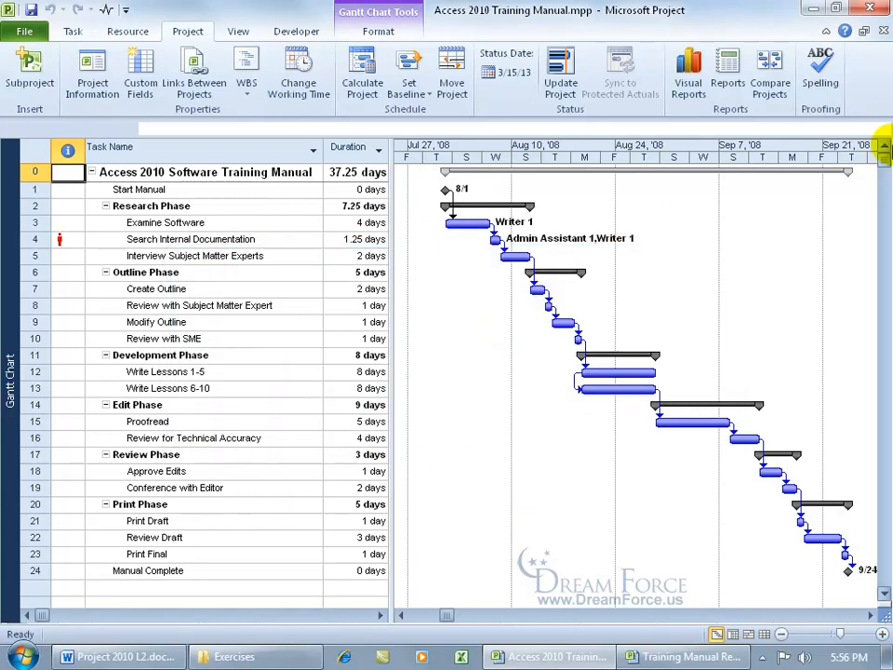
pyautogui.click(885, 33)
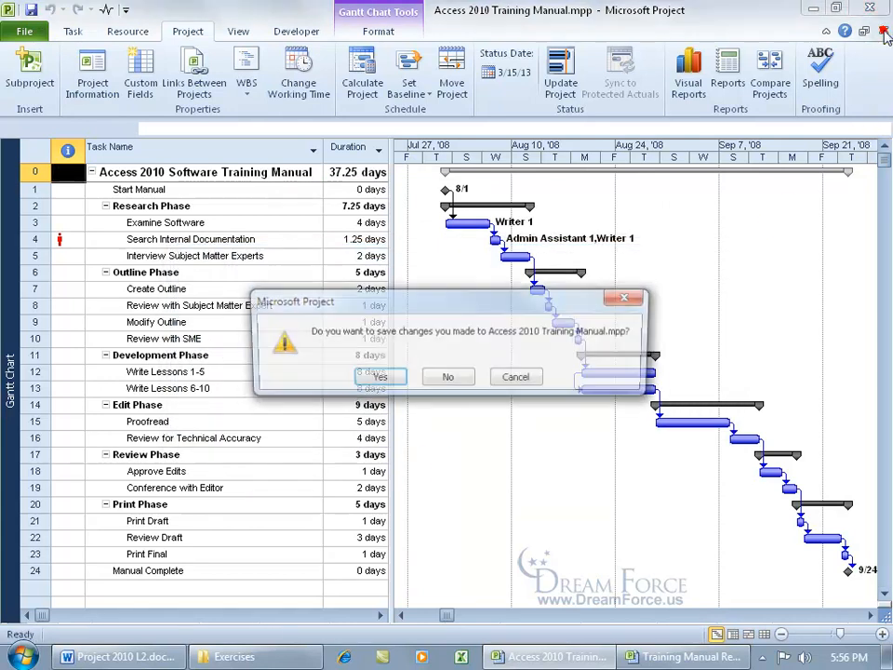
pyautogui.click(450, 379)
pyautogui.click(885, 34)
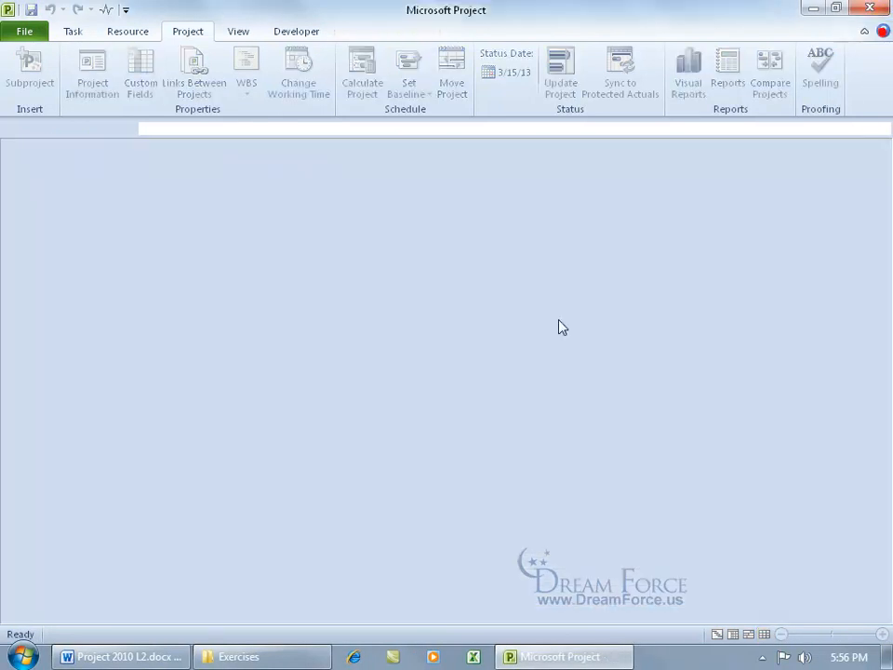
# Step: Open the Excel 2010 Training Manual project from the Exercises folder together with its resource pool
pyautogui.click(260, 656)
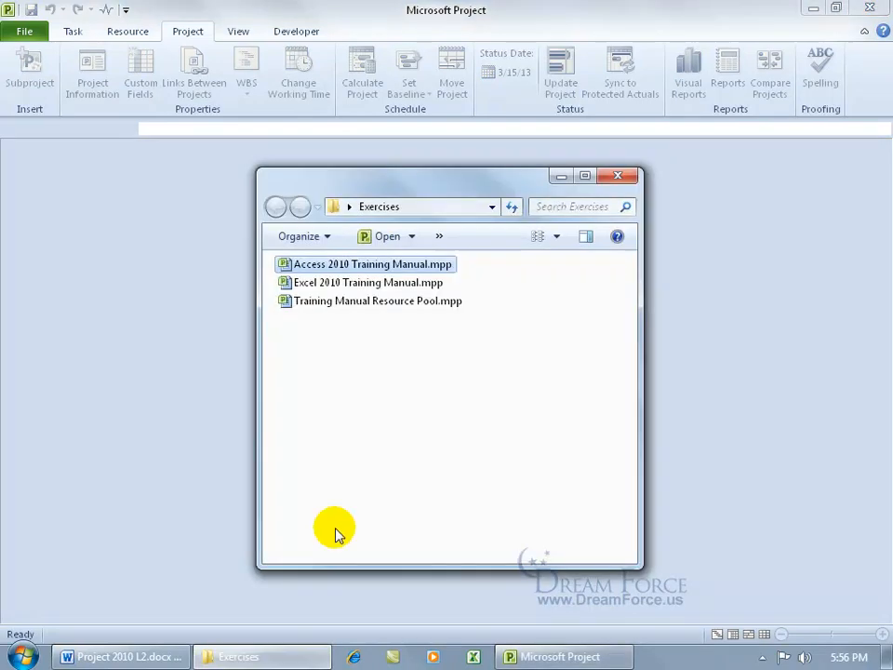
pyautogui.doubleClick(365, 283)
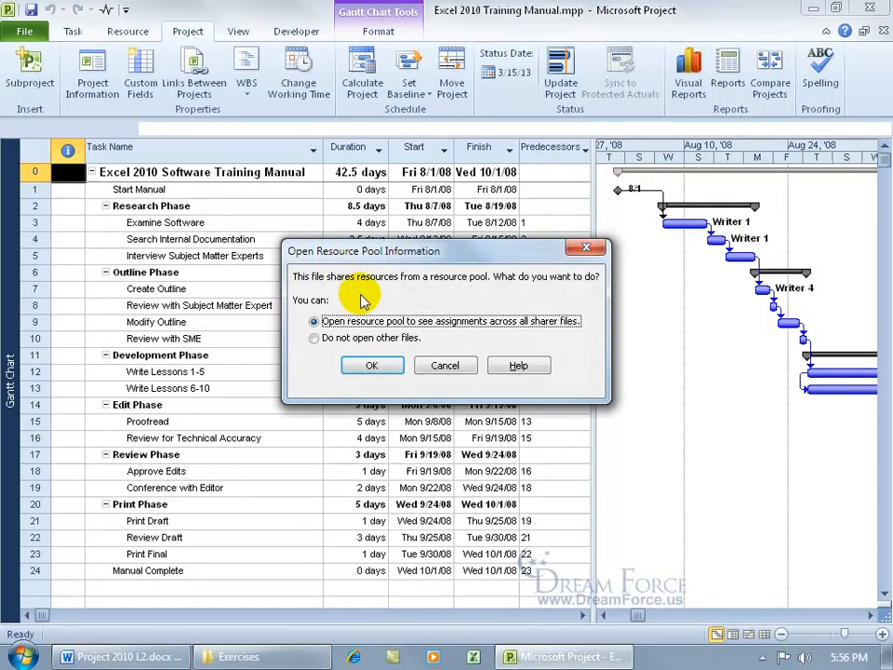
pyautogui.click(371, 367)
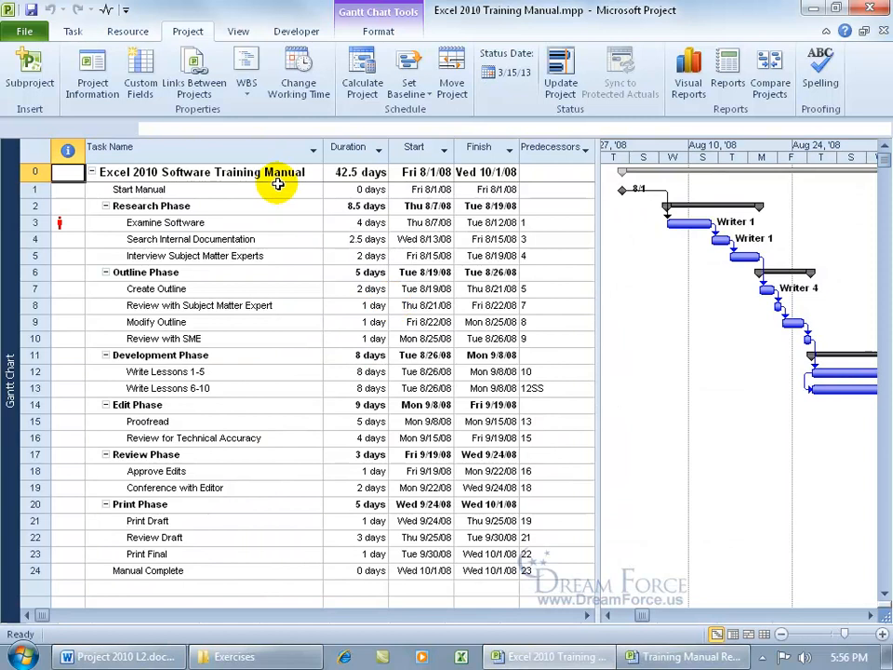
# Step: Start a WBS code definition for the Excel project with the project code prefix "2 Excel 10"
pyautogui.click(248, 102)
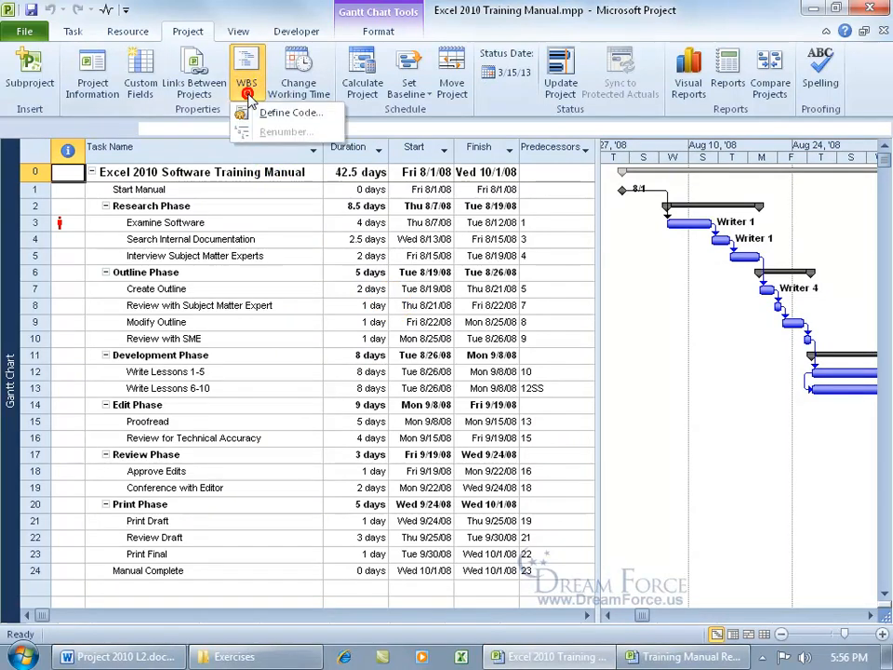
pyautogui.click(243, 114)
pyautogui.click(407, 236)
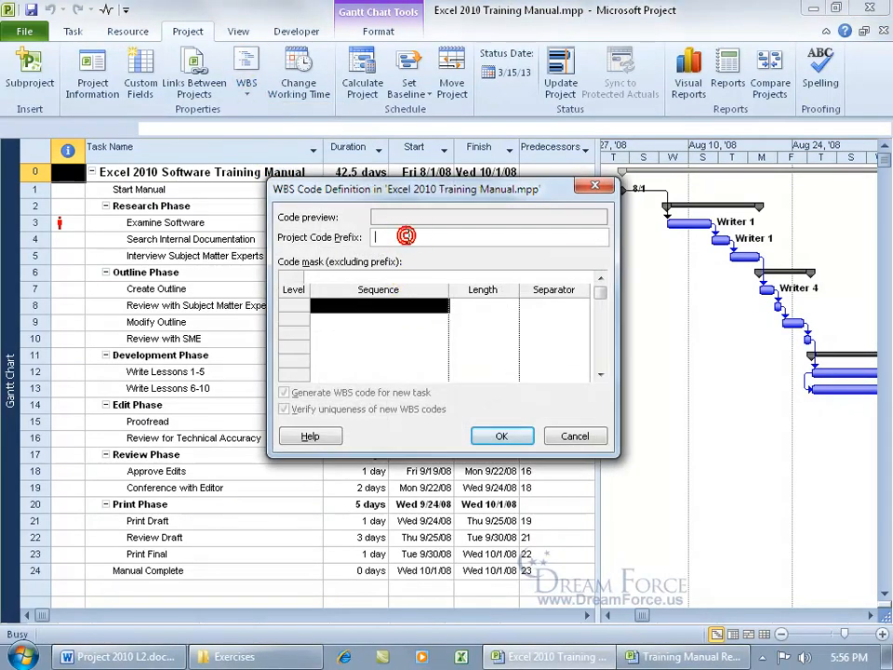
pyautogui.write('2')
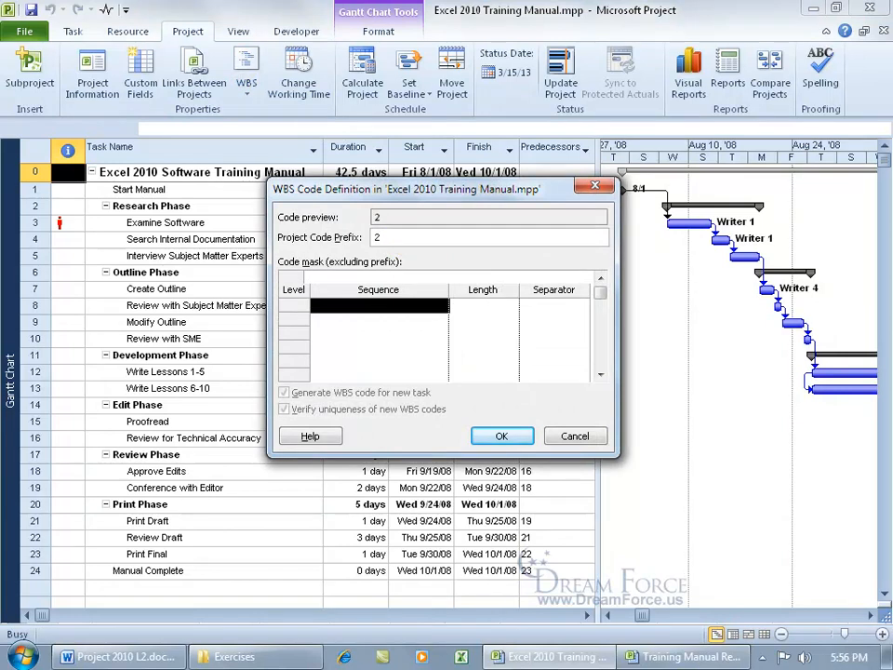
pyautogui.write(' Excel 2010')
pyautogui.press('BackSpace')
pyautogui.press('BackSpace')
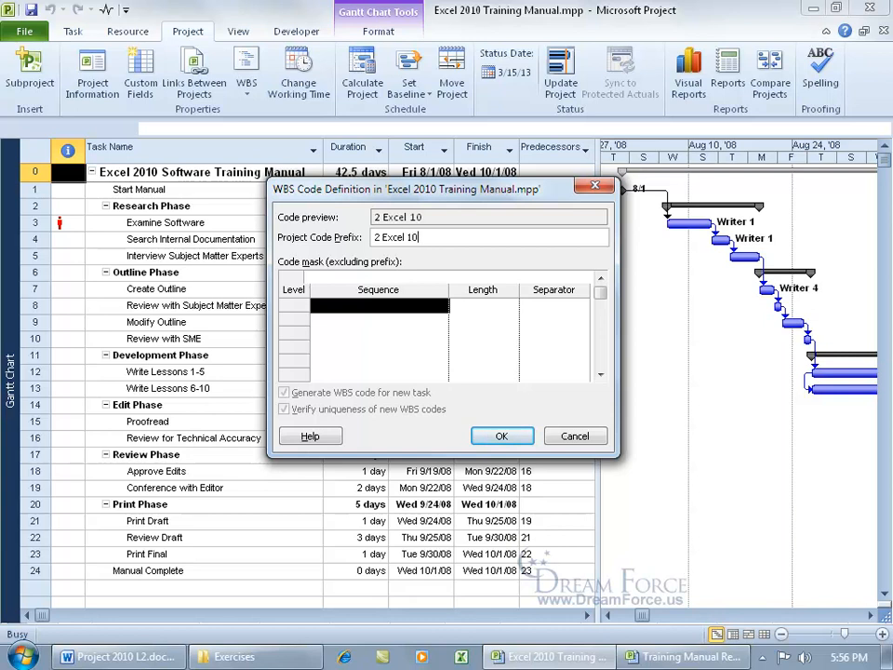
# Step: Define WBS level 1 as Numbers (ordered) and extend the project code prefix to "2 Excel 10 - "
pyautogui.click(443, 306)
pyautogui.click(443, 307)
pyautogui.click(354, 315)
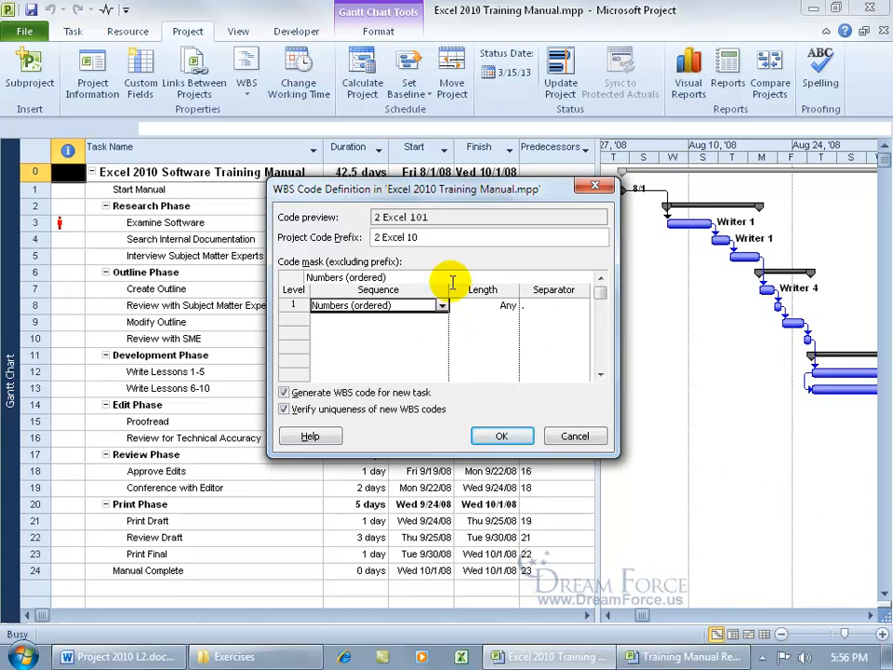
pyautogui.click(423, 238)
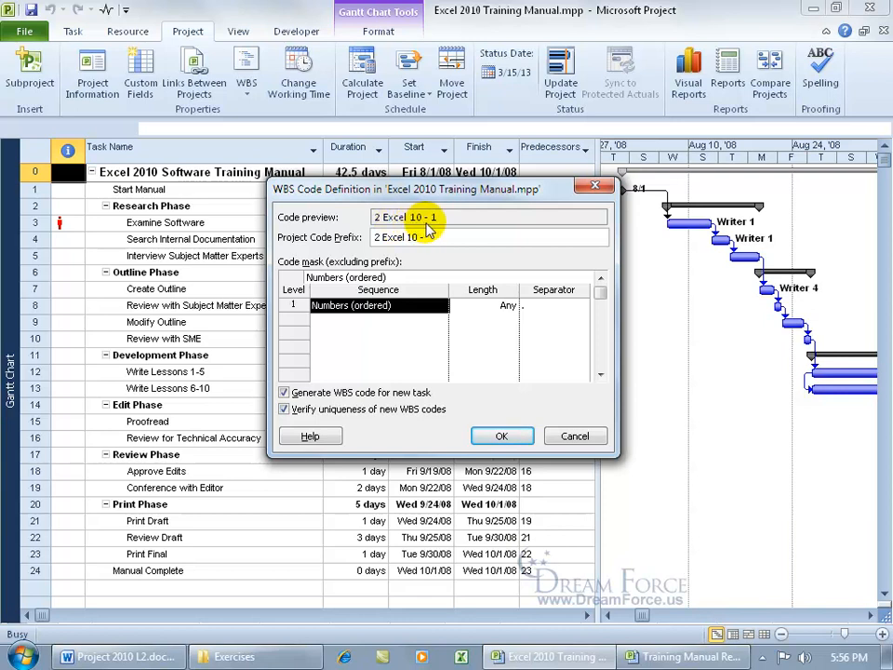
pyautogui.click(500, 439)
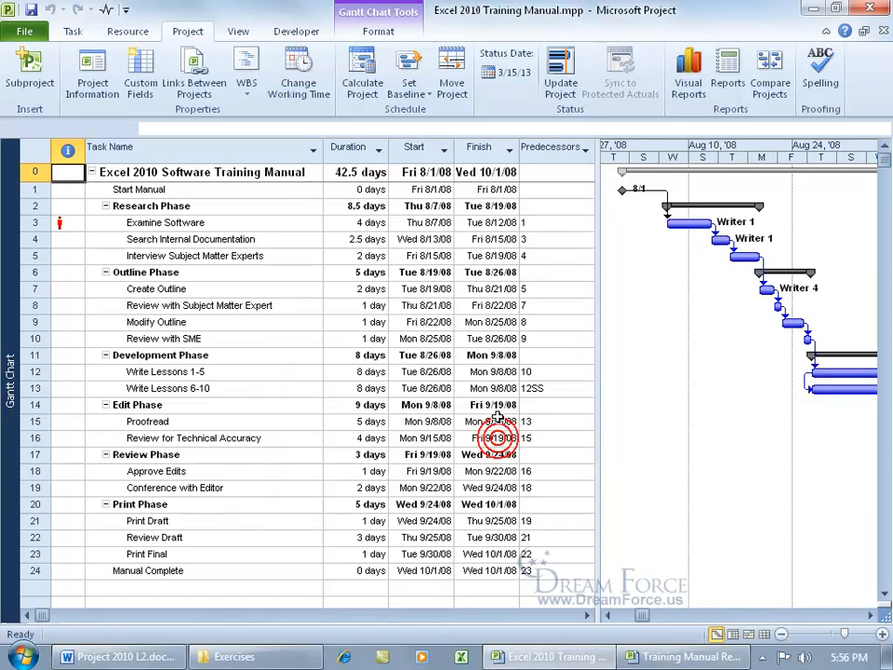
# Step: Save the Excel 2010 Training Manual project and update the resource pool, closing both files without saving again
pyautogui.click(30, 10)
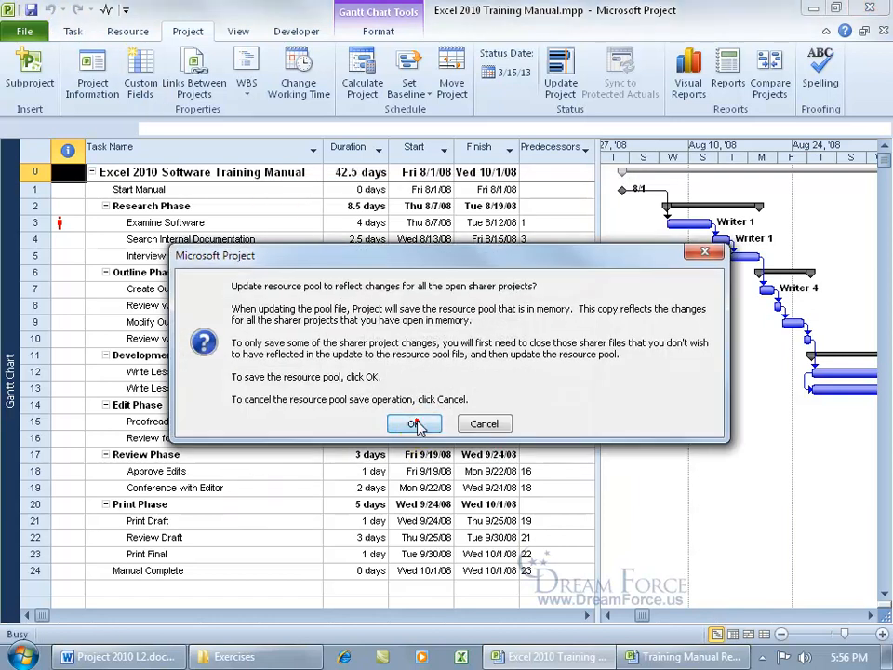
pyautogui.click(416, 424)
pyautogui.click(883, 30)
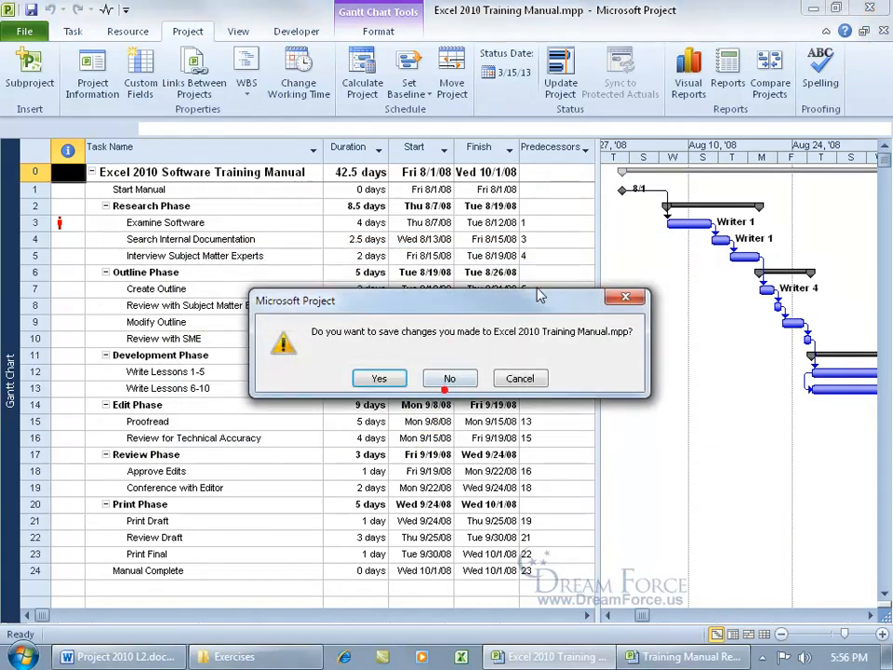
pyautogui.click(456, 379)
pyautogui.click(884, 29)
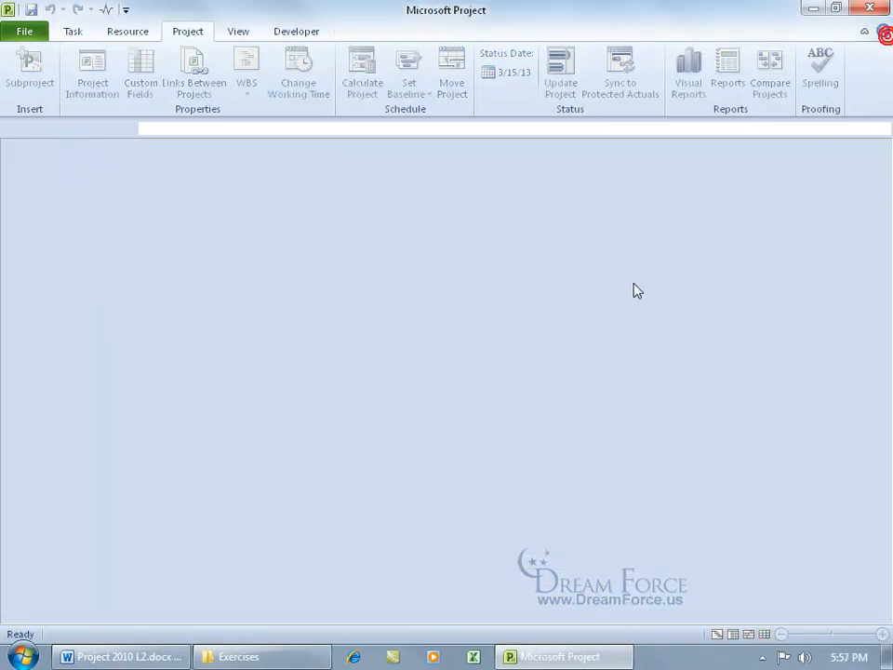
# Step: Open the Oh Master project from the desktop together with its resource pool
pyautogui.click(274, 657)
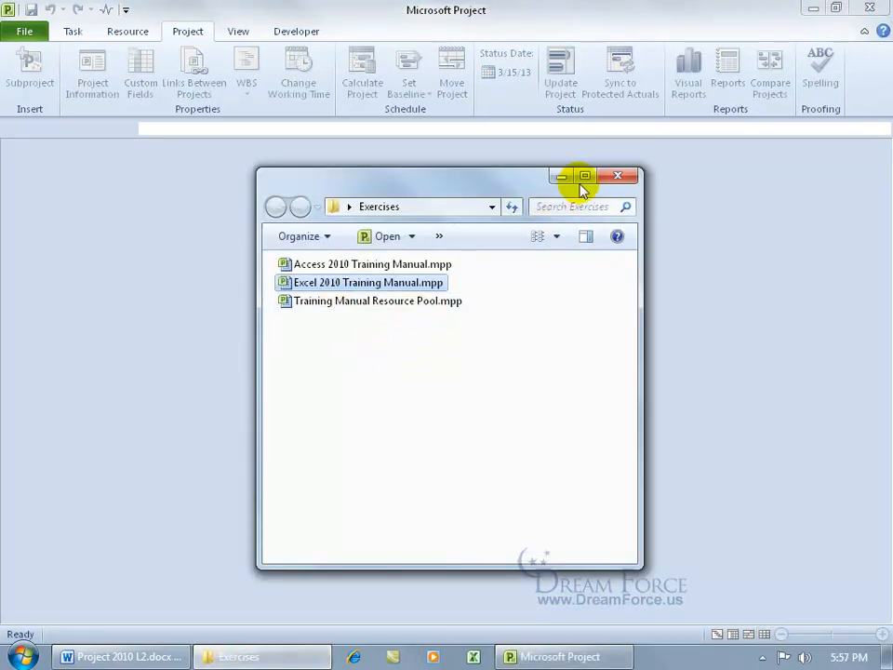
pyautogui.click(813, 8)
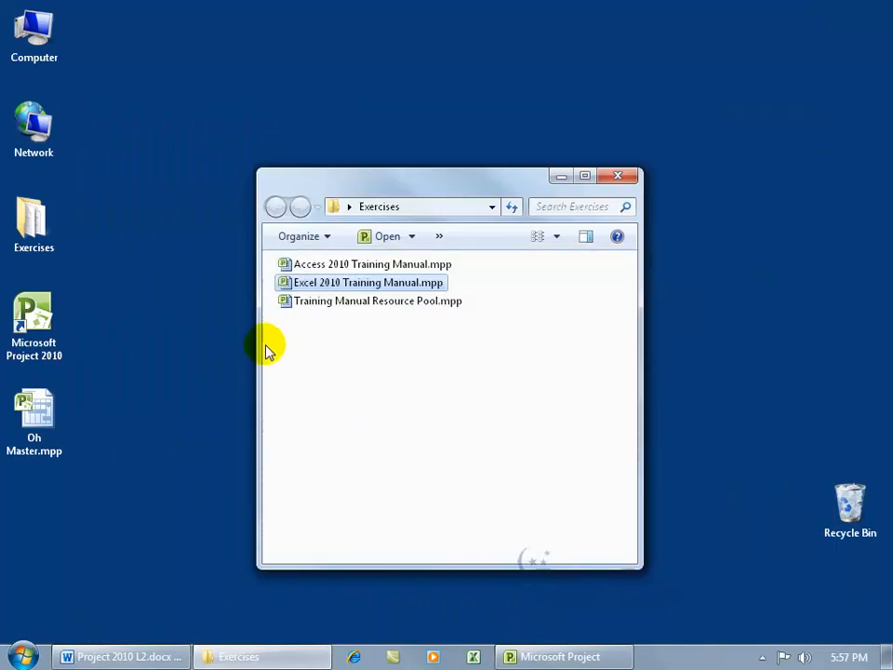
pyautogui.click(49, 411)
pyautogui.doubleClick(51, 414)
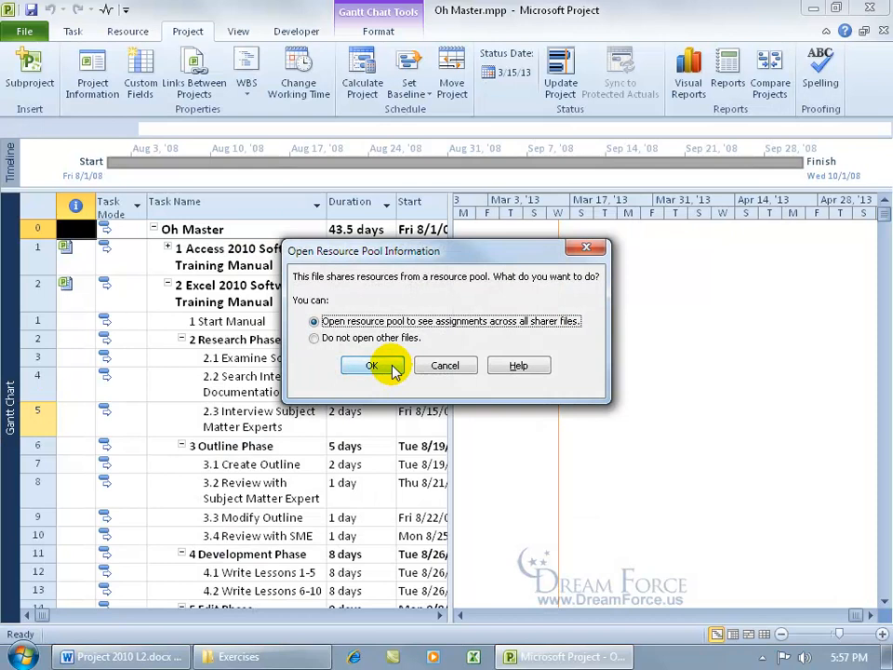
pyautogui.click(372, 366)
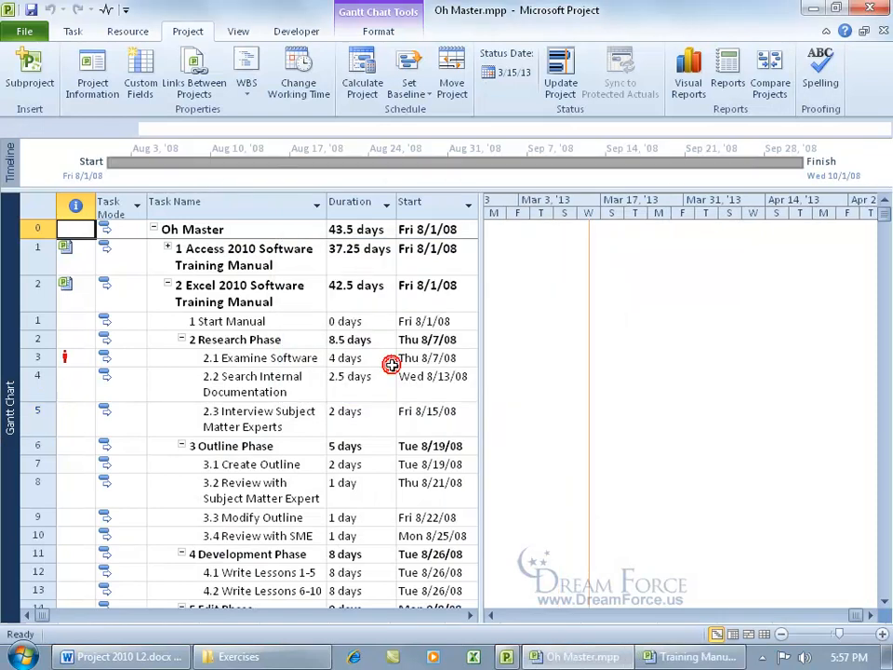
# Step: Define the Oh Master WBS code with the project code prefix "Master - " and Uppercase Letters (ordered) for level 1
pyautogui.click(244, 88)
pyautogui.click(268, 115)
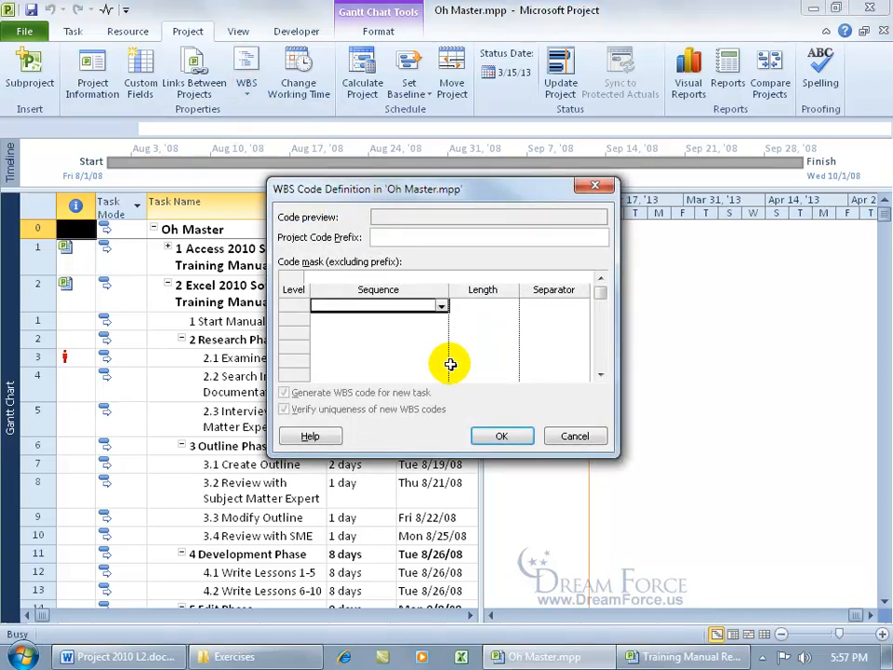
pyautogui.click(443, 306)
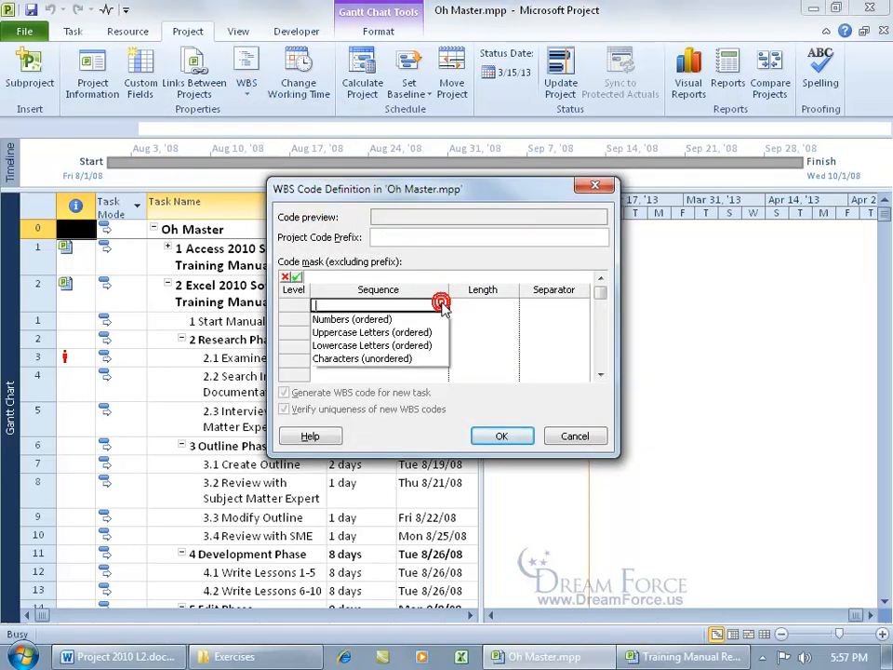
pyautogui.click(373, 333)
pyautogui.click(415, 238)
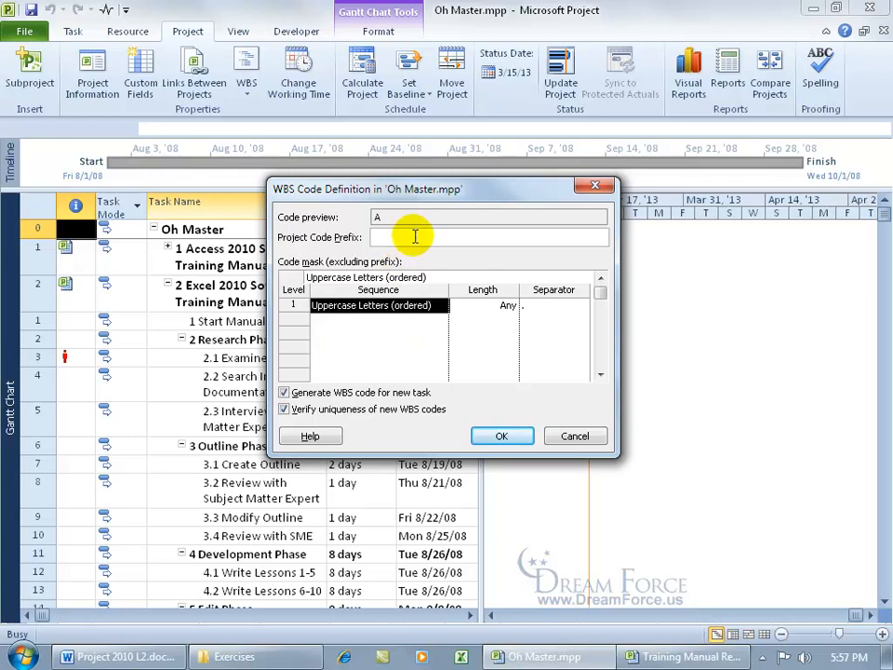
pyautogui.write('Master -')
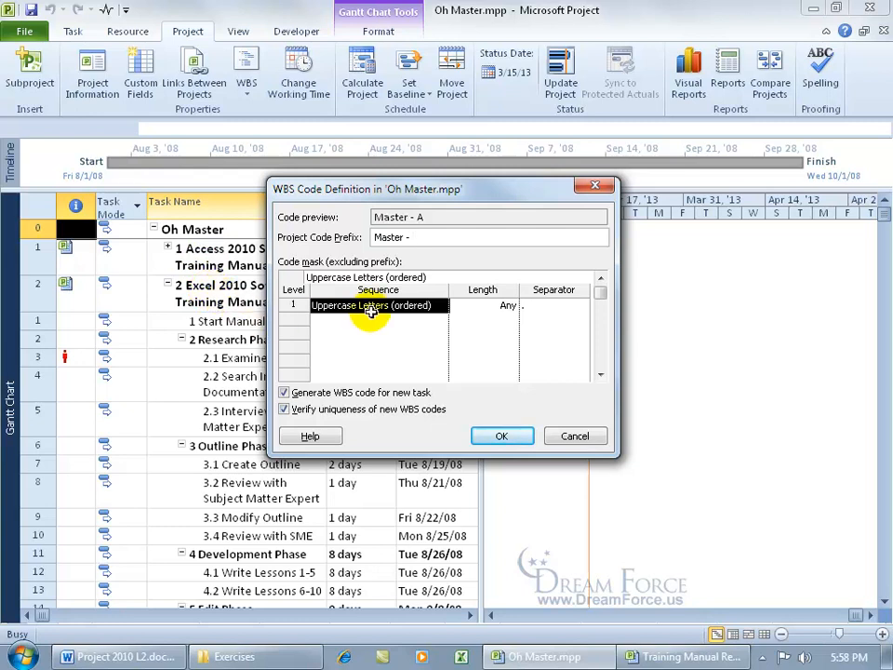
pyautogui.click(506, 434)
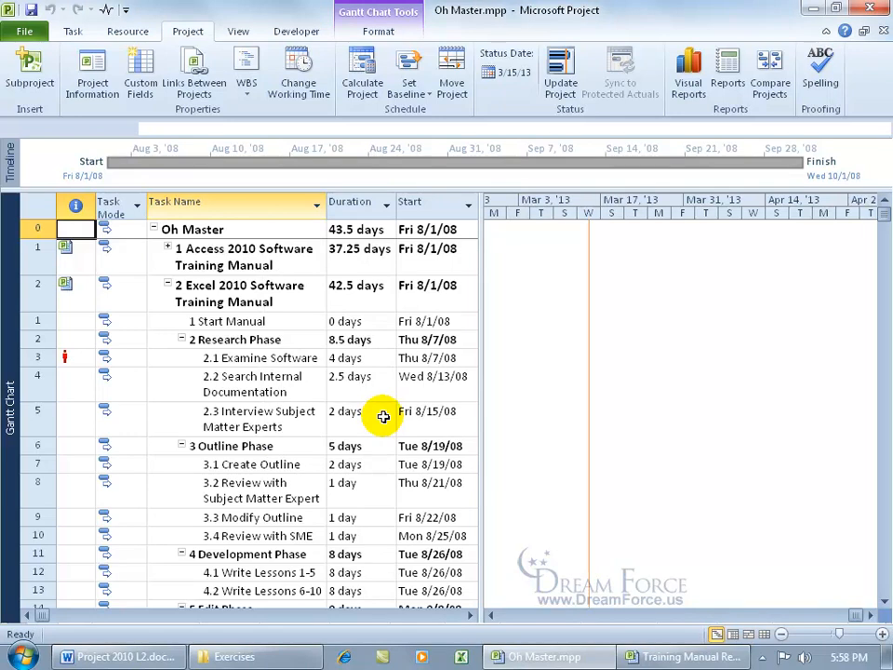
# Step: Insert a WBS column before the Duration column in the task table
pyautogui.rightClick(366, 202)
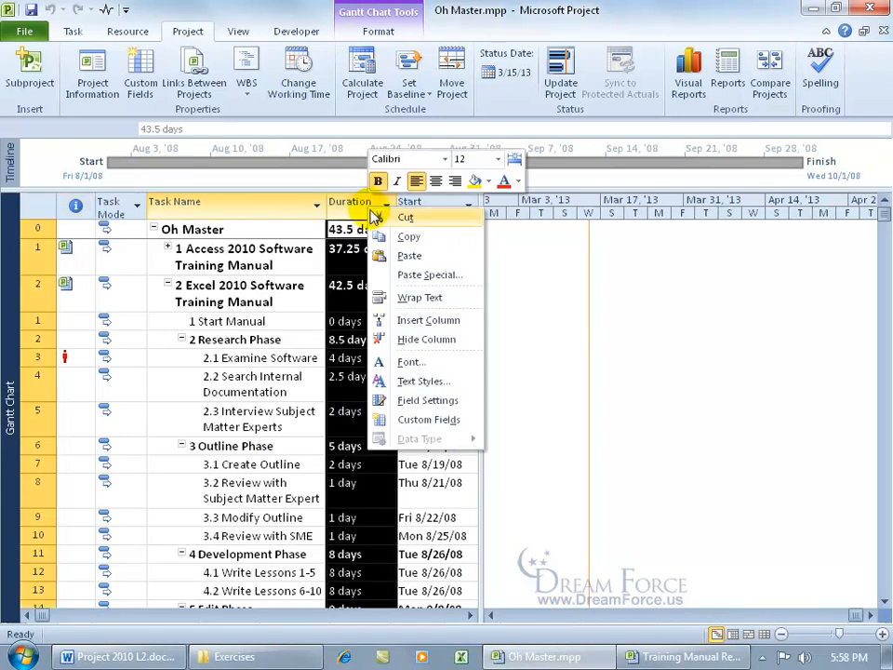
pyautogui.click(426, 320)
pyautogui.write('wbS')
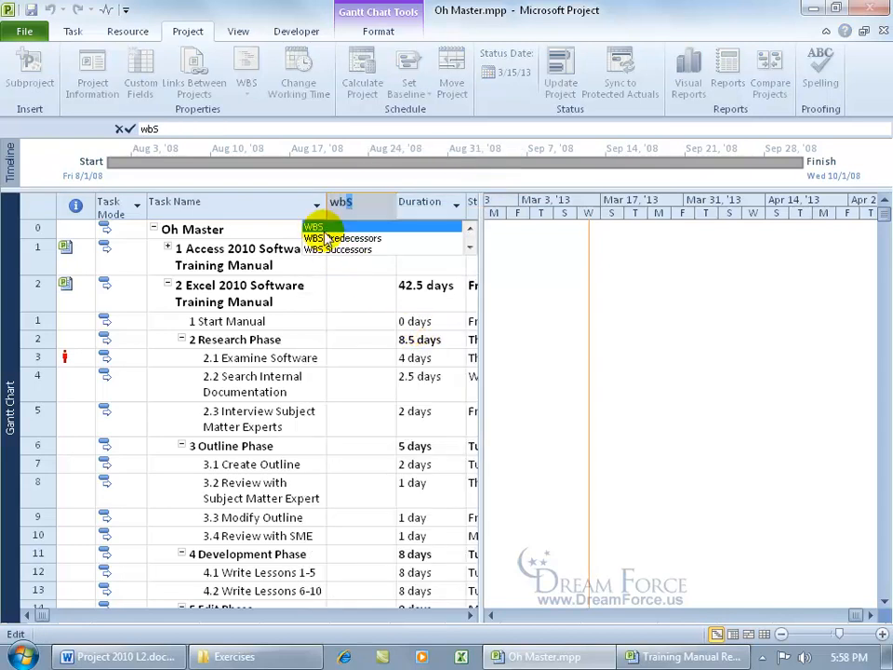
pyautogui.press('Return')
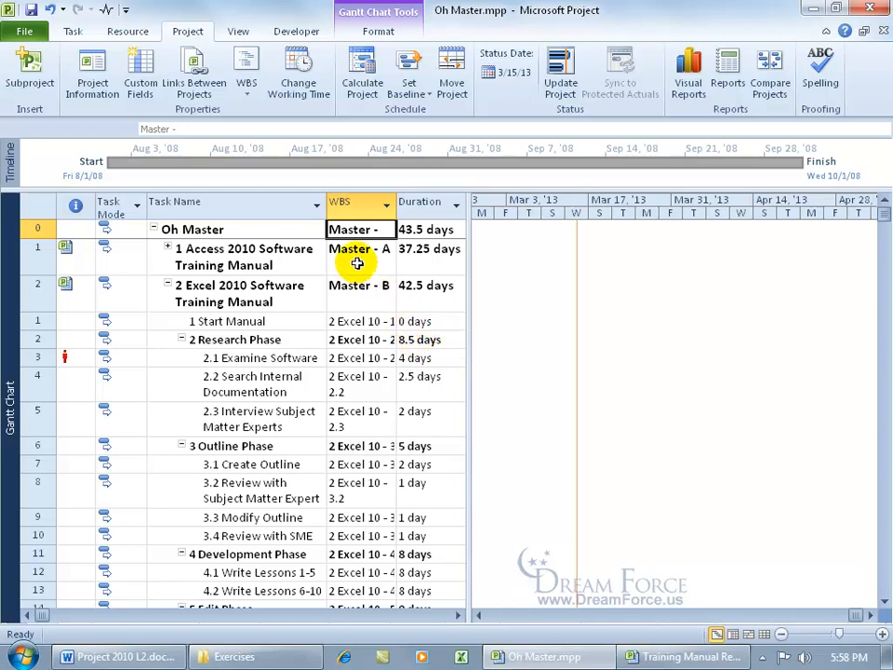
# Step: Collapse the Excel subproject, expand the Access subproject, and widen the WBS column so its codes fit on one line
pyautogui.click(168, 284)
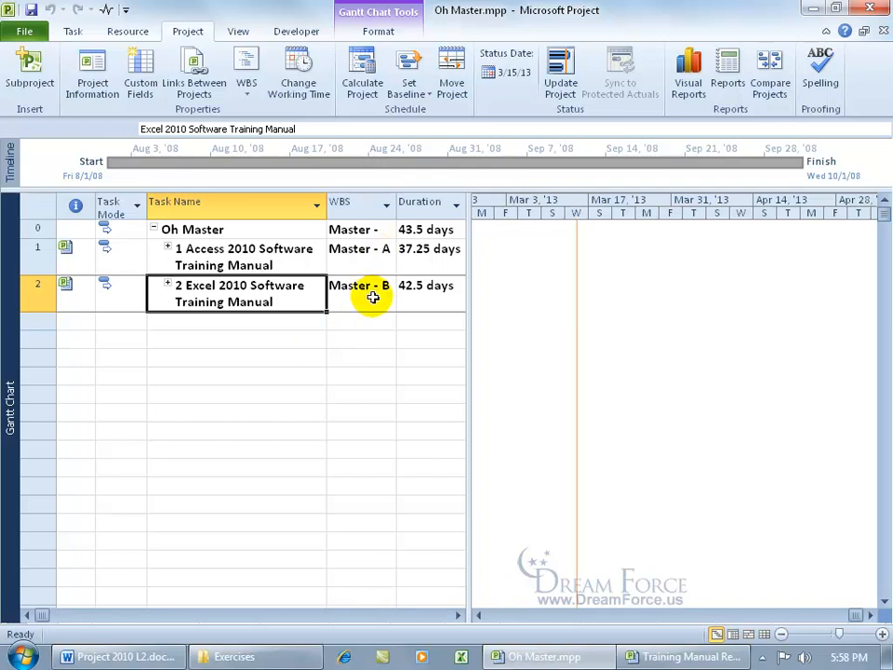
pyautogui.click(170, 251)
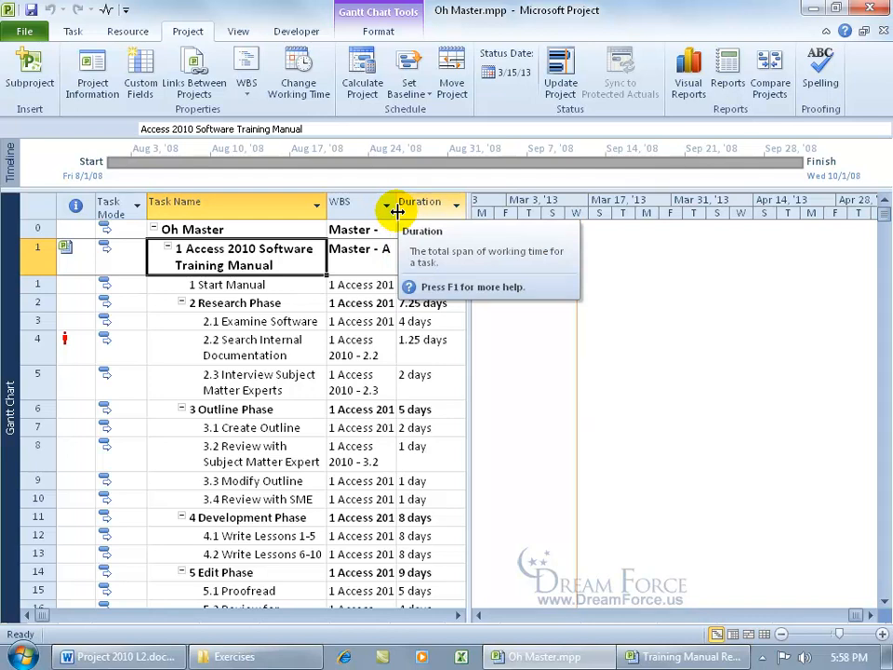
pyautogui.moveTo(397, 211); pyautogui.dragTo(437, 206)
pyautogui.moveTo(469, 266); pyautogui.dragTo(580, 288)
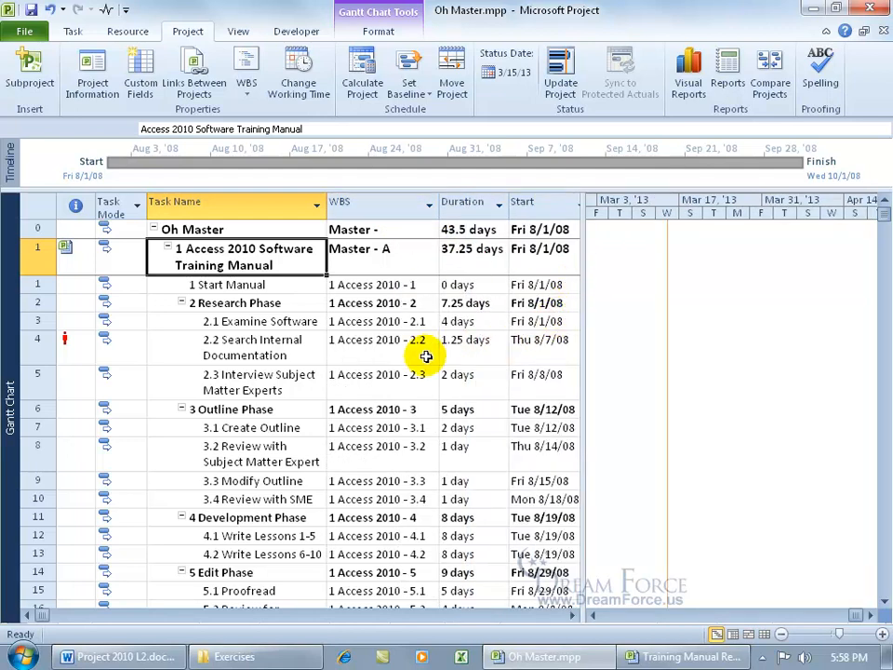
# Step: Hide the outline numbers in front of the task names
pyautogui.click(884, 602)
pyautogui.click(884, 602)
pyautogui.click(884, 602)
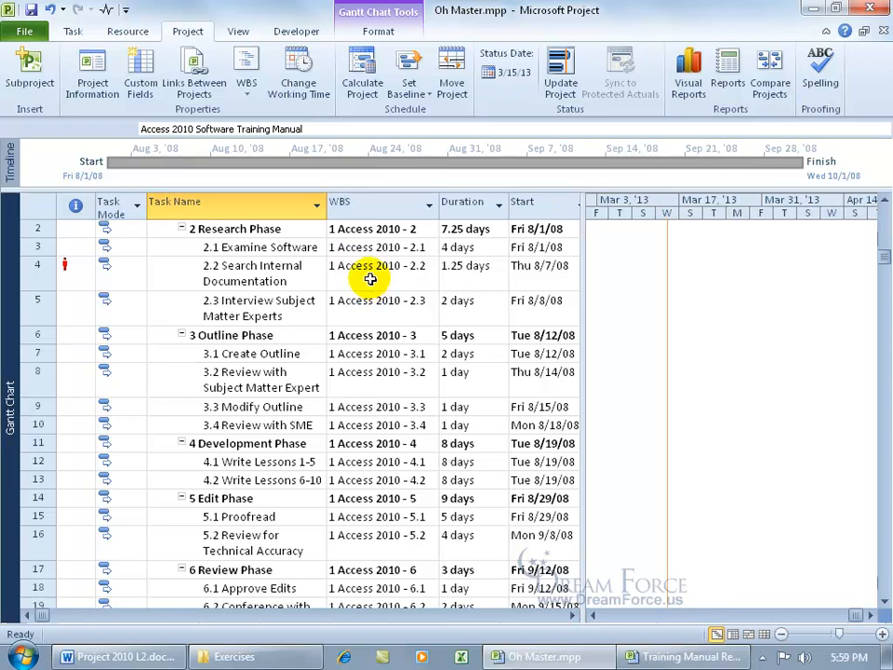
pyautogui.click(375, 30)
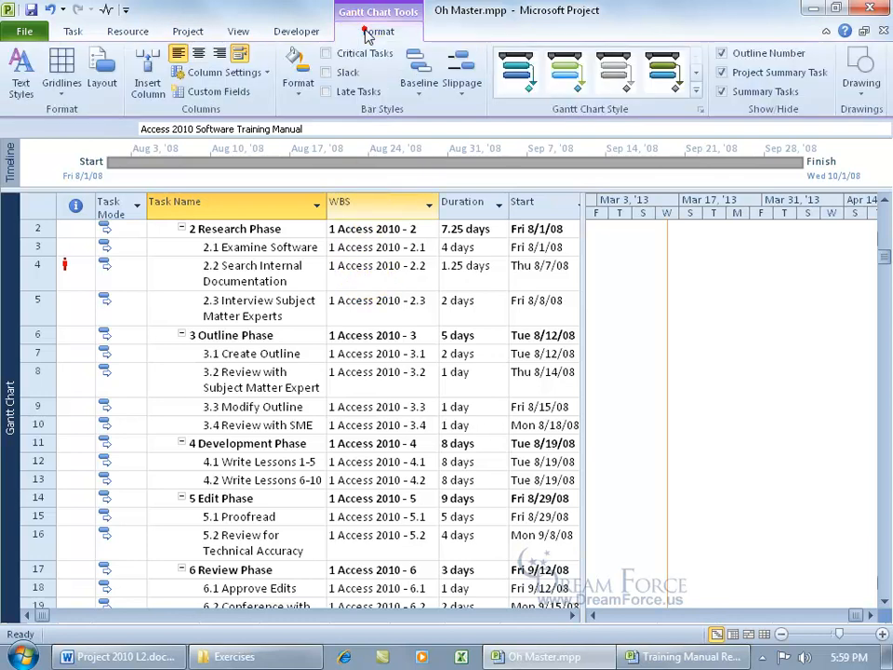
pyautogui.click(723, 54)
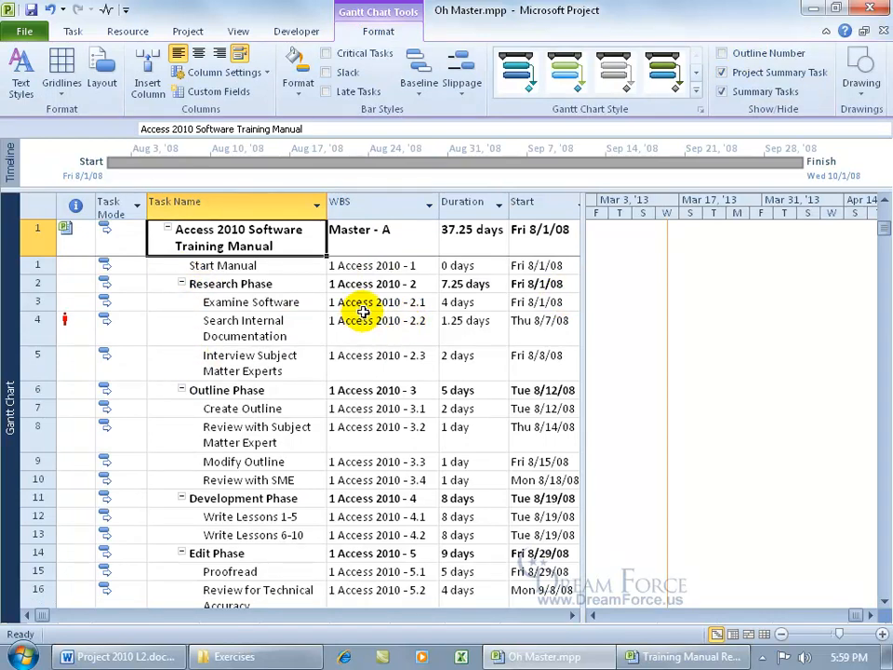
# Step: Compare the Access subproject's Research Phase and Outline Phase tasks with their WBS codes
pyautogui.click(292, 282)
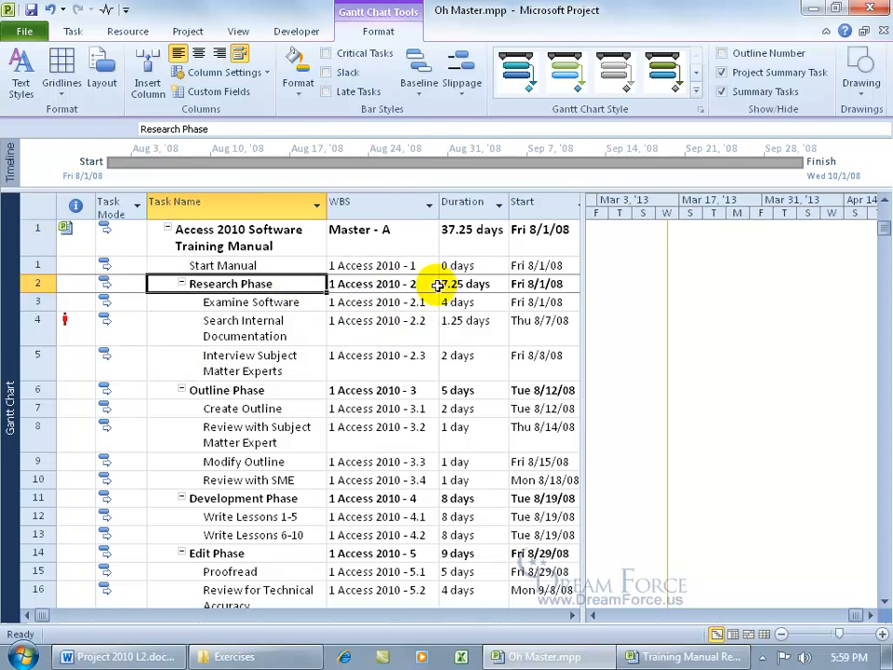
pyautogui.click(277, 303)
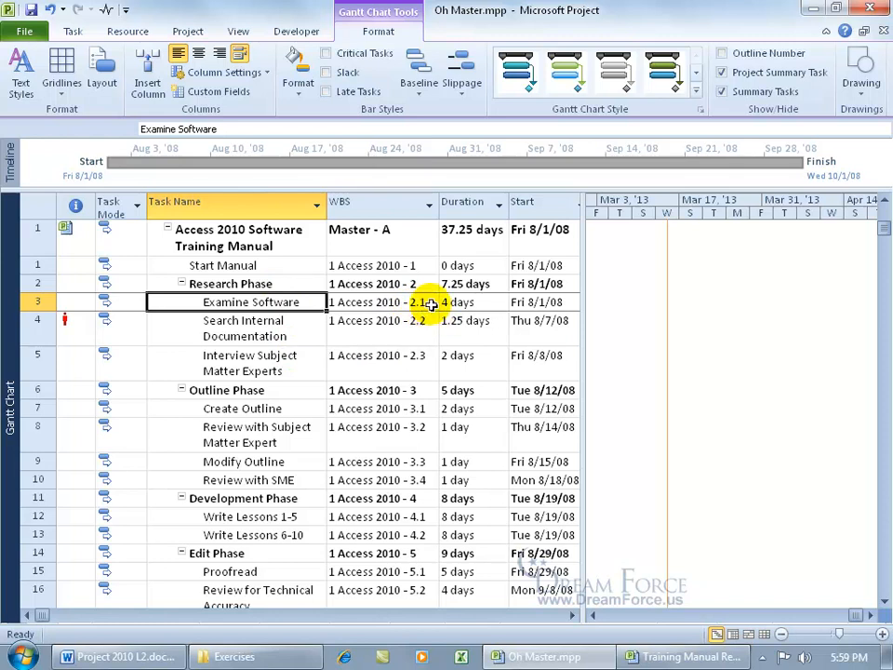
pyautogui.click(313, 321)
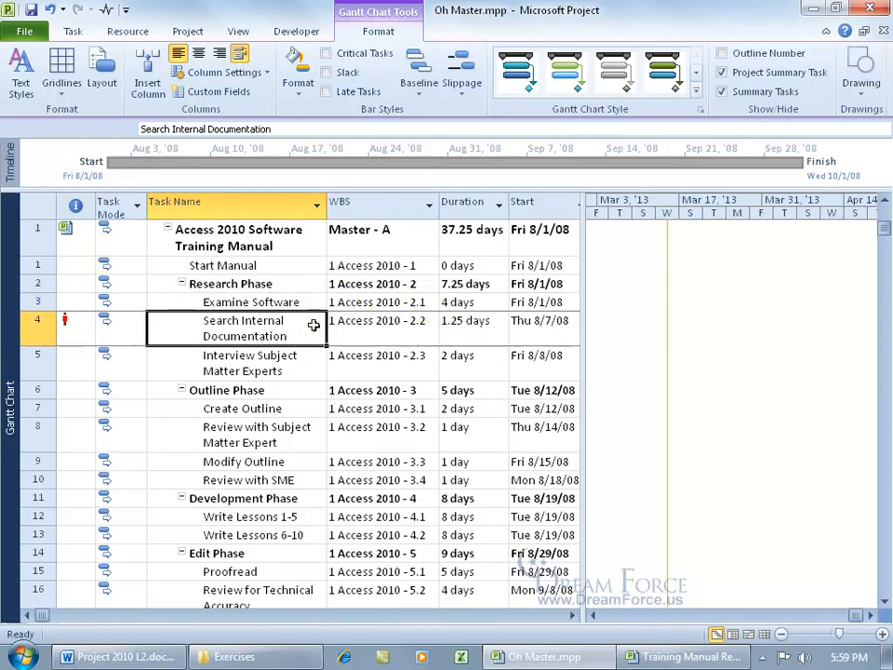
pyautogui.click(301, 358)
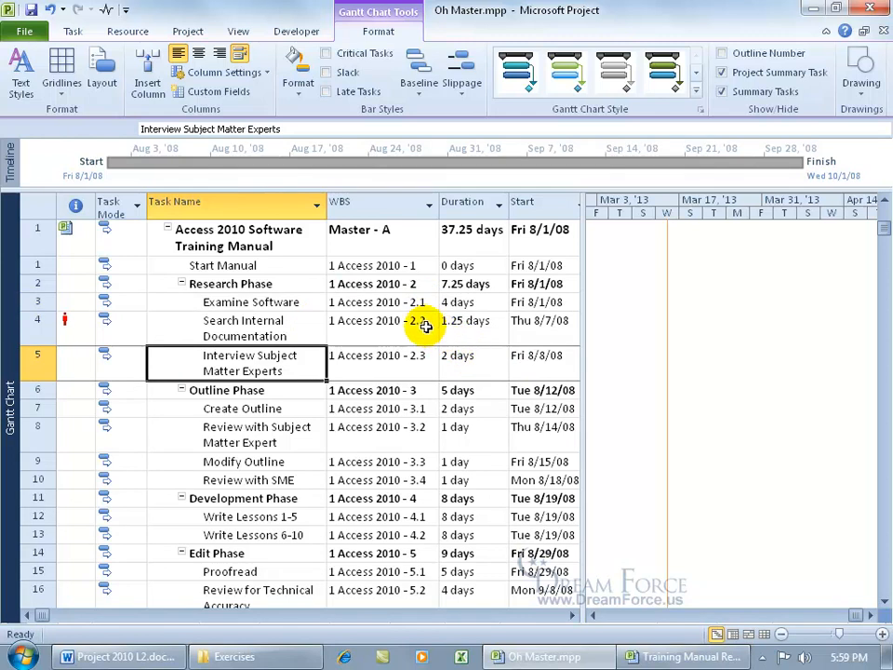
pyautogui.click(884, 602)
pyautogui.click(885, 602)
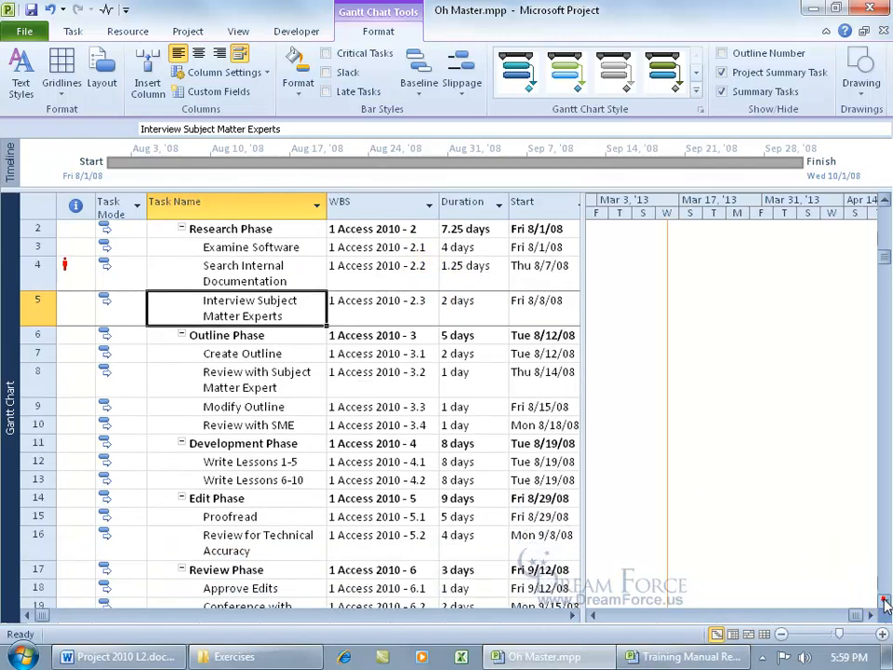
pyautogui.click(315, 386)
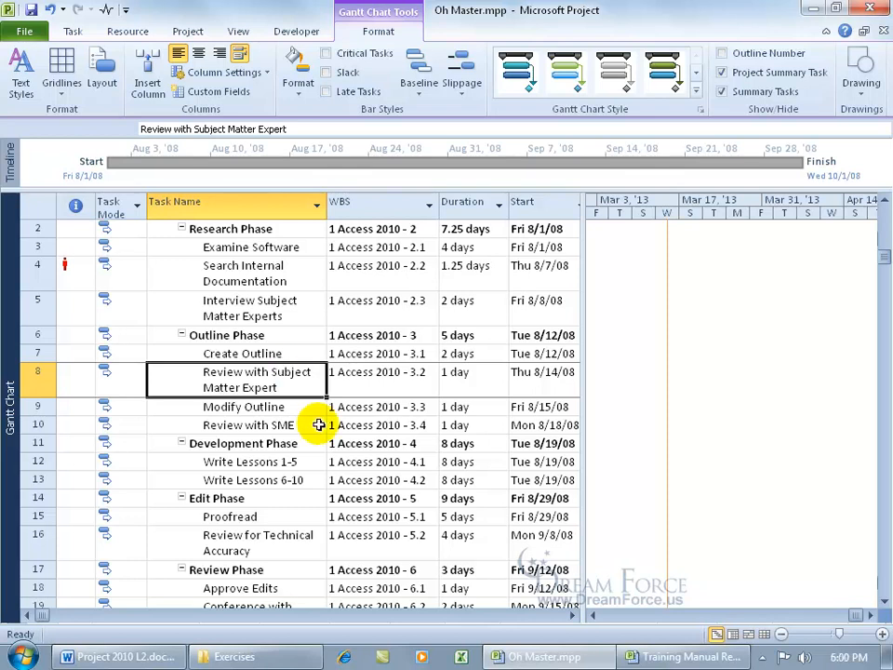
# Step: Insert a Project column before the WBS column in the task table
pyautogui.rightClick(385, 201)
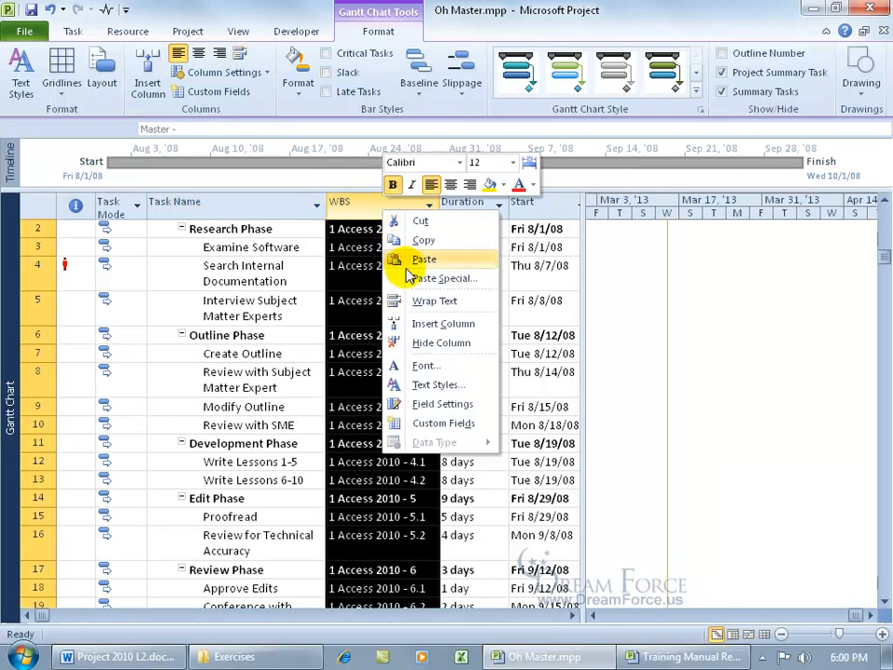
pyautogui.click(400, 323)
pyautogui.write('project')
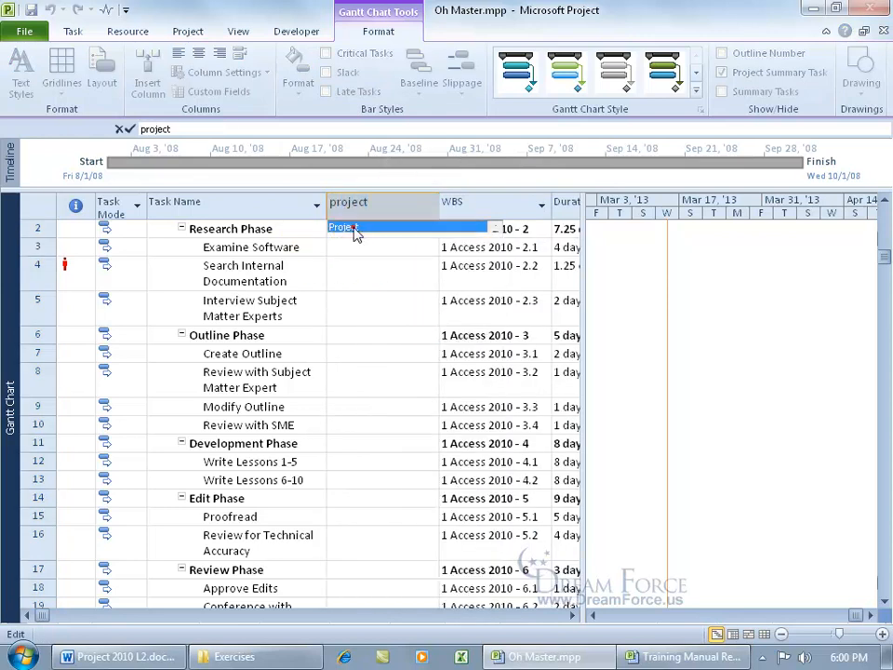
pyautogui.click(351, 229)
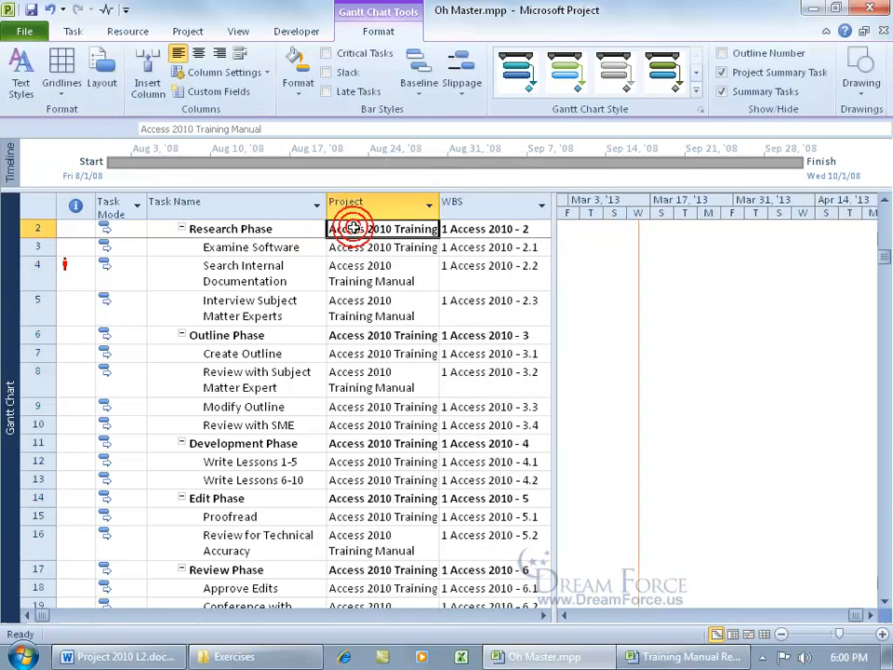
# Step: Expand the Excel 2010 subproject and check the Project column entries for the tasks of both subprojects
pyautogui.click(382, 318)
pyautogui.scroll(-3, 369, 449)
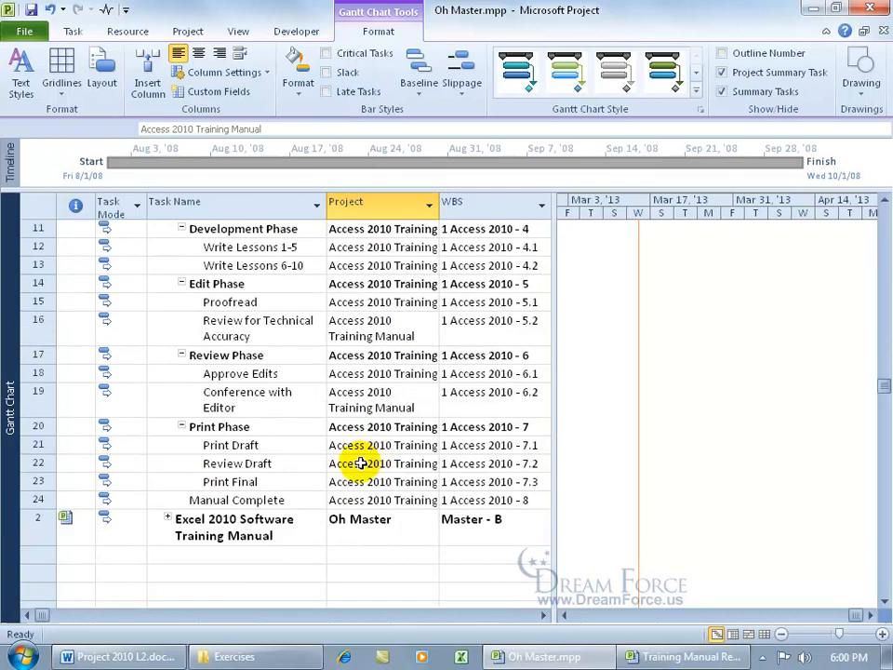
pyautogui.click(168, 521)
pyautogui.scroll(-3, 415, 485)
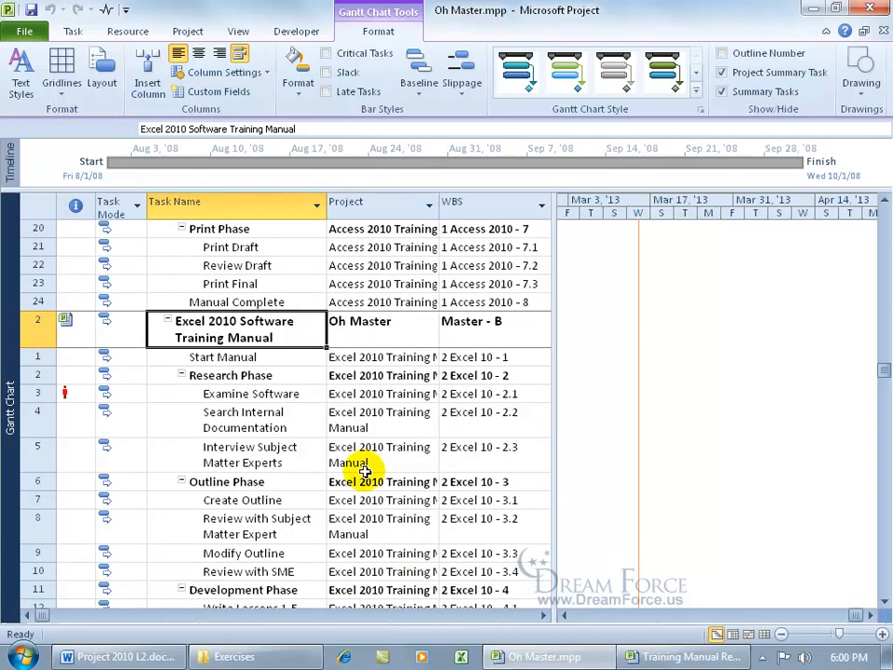
pyautogui.click(382, 456)
pyautogui.click(371, 523)
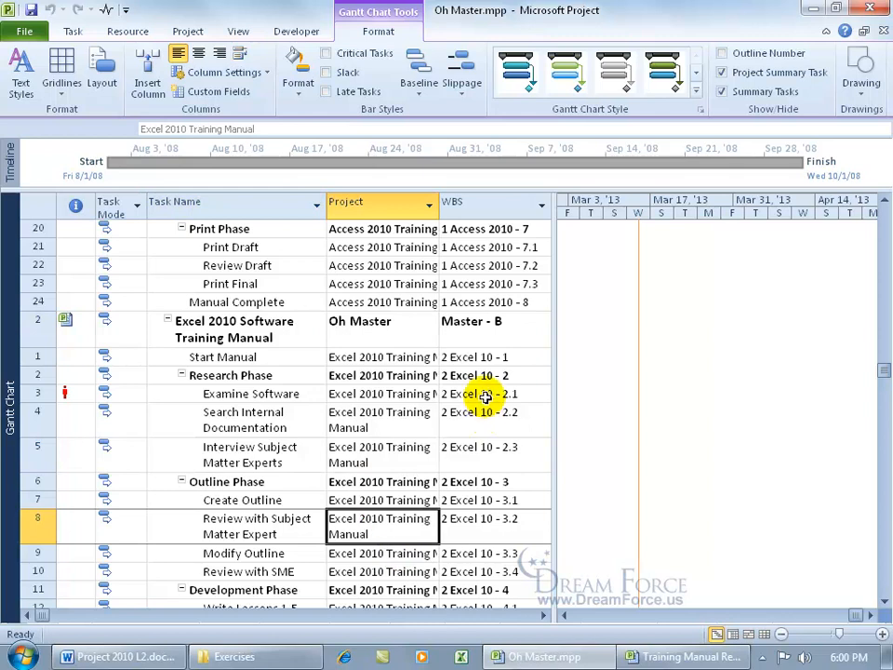
# Step: Narrow the table to the Task Name column and zoom the Gantt timescale to the entire project
pyautogui.moveTo(554, 350); pyautogui.dragTo(332, 359)
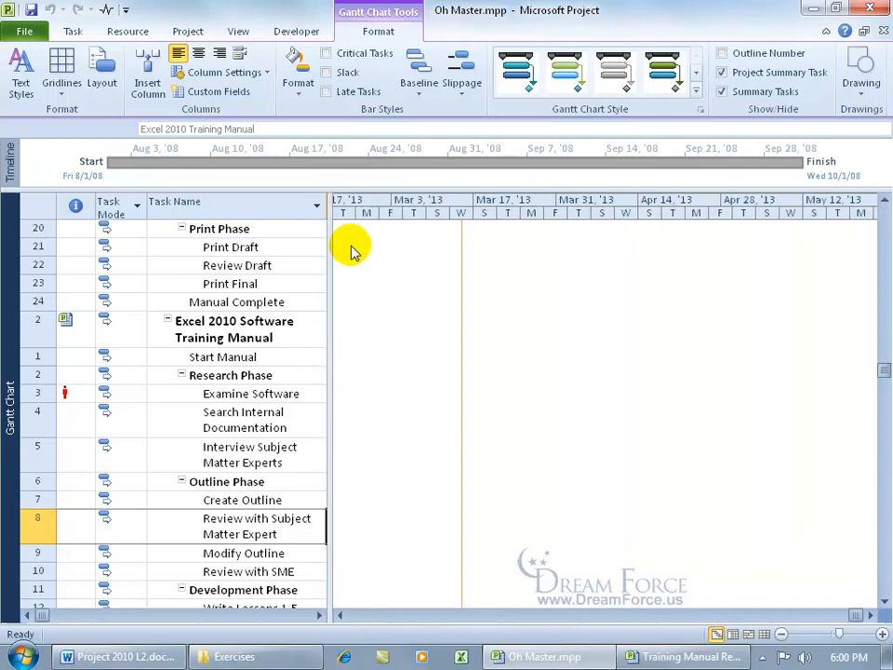
pyautogui.rightClick(450, 203)
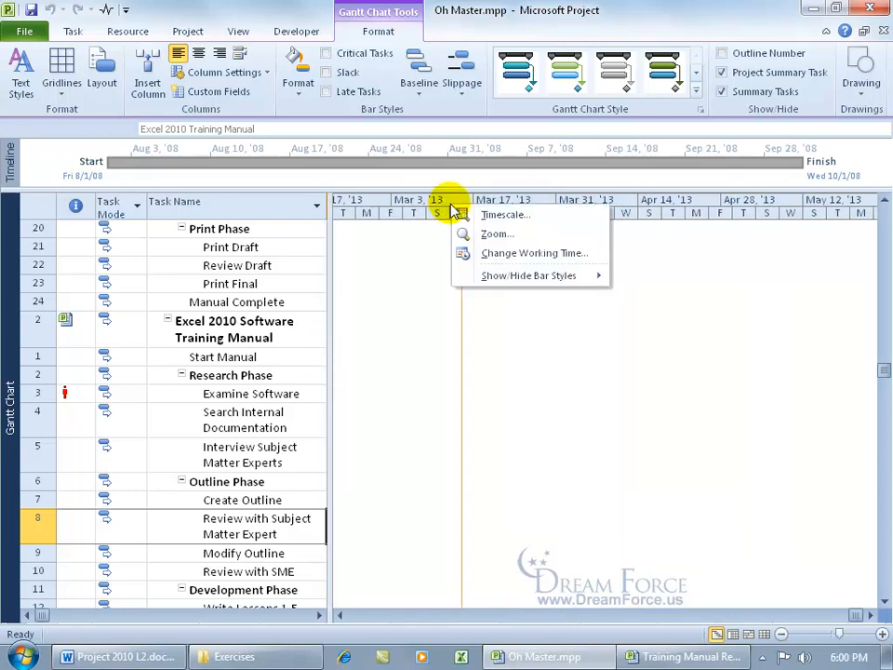
pyautogui.click(478, 232)
pyautogui.click(372, 354)
pyautogui.click(454, 409)
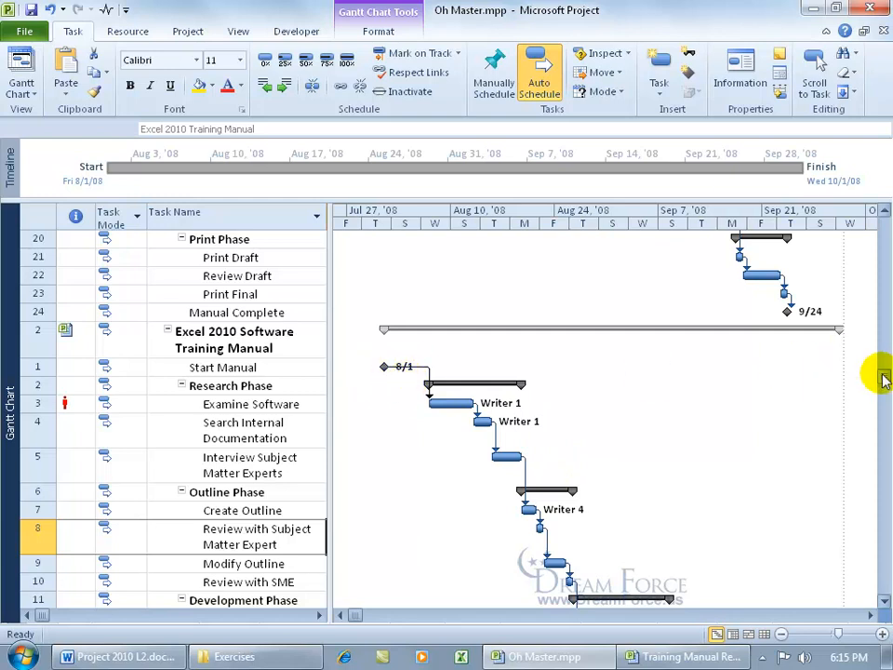
# Step: Set the Access subproject's Start Manual task to start on Thu 7/31/08, allowing it to precede the project start date
pyautogui.moveTo(883, 376); pyautogui.dragTo(881, 203)
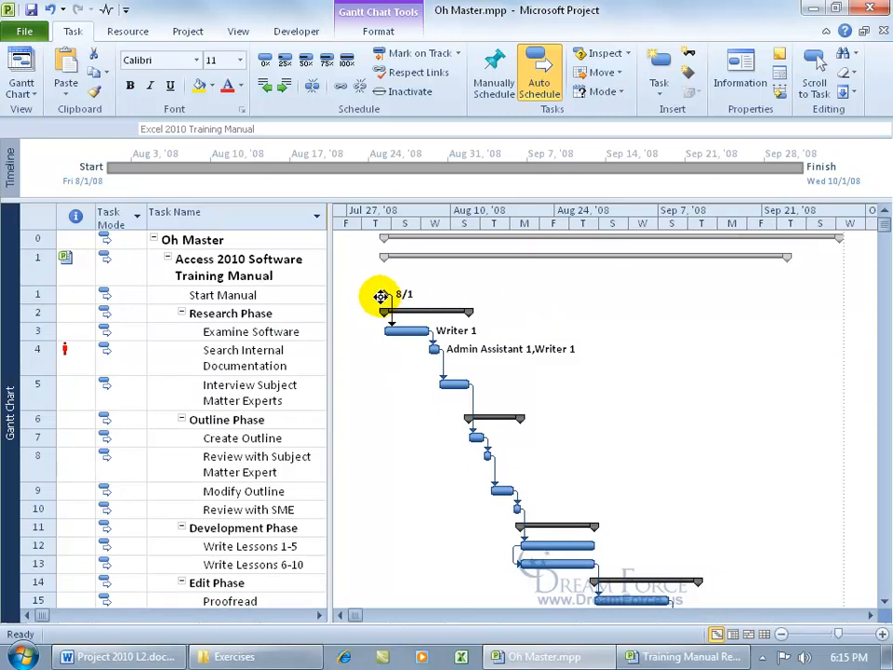
pyautogui.moveTo(329, 323)
pyautogui.mouseDown()
pyautogui.moveTo(478, 335)
pyautogui.moveTo(704, 332)
pyautogui.mouseUp()
pyautogui.click(674, 295)
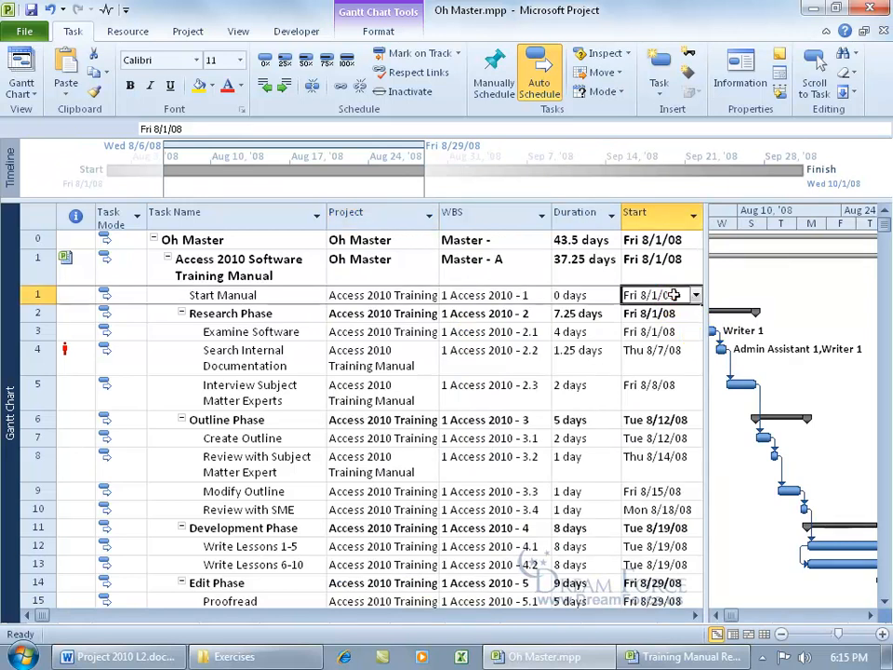
pyautogui.click(696, 295)
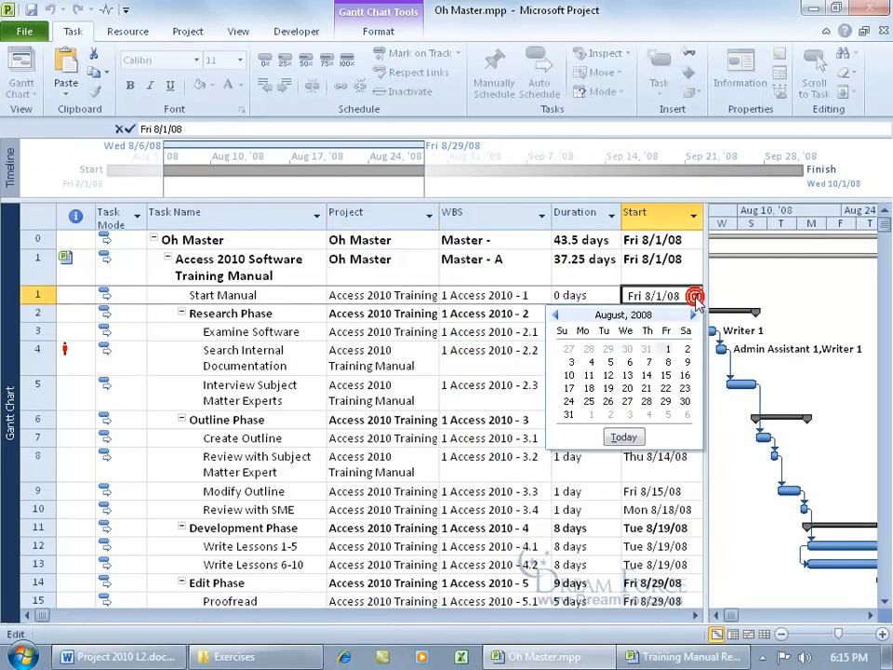
pyautogui.click(647, 349)
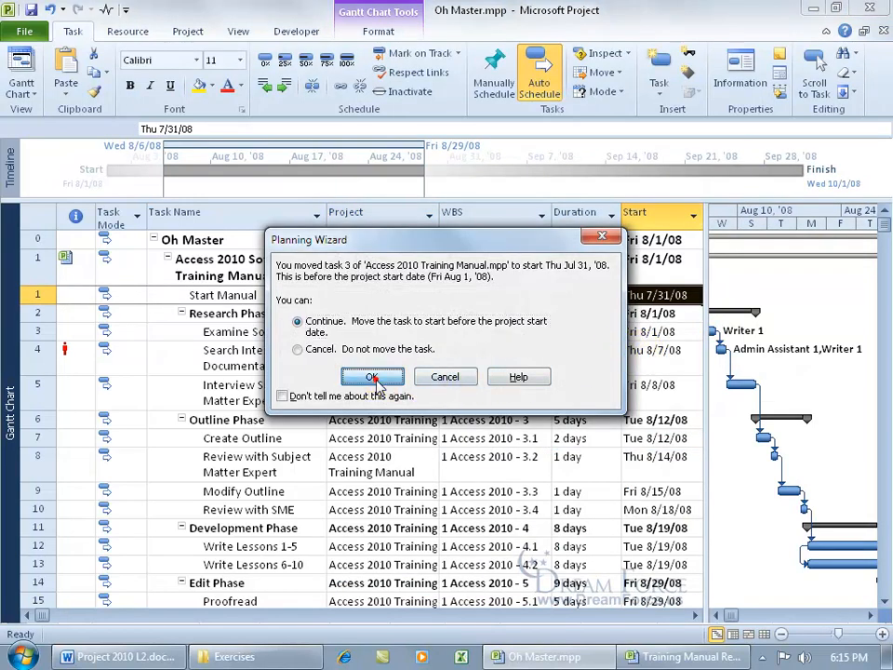
pyautogui.click(374, 379)
# Step: Narrow the task table to the Task Name column and examine the Gantt bars of both subprojects through their Manual Complete milestones
pyautogui.moveTo(705, 372); pyautogui.dragTo(561, 372)
pyautogui.click(567, 616)
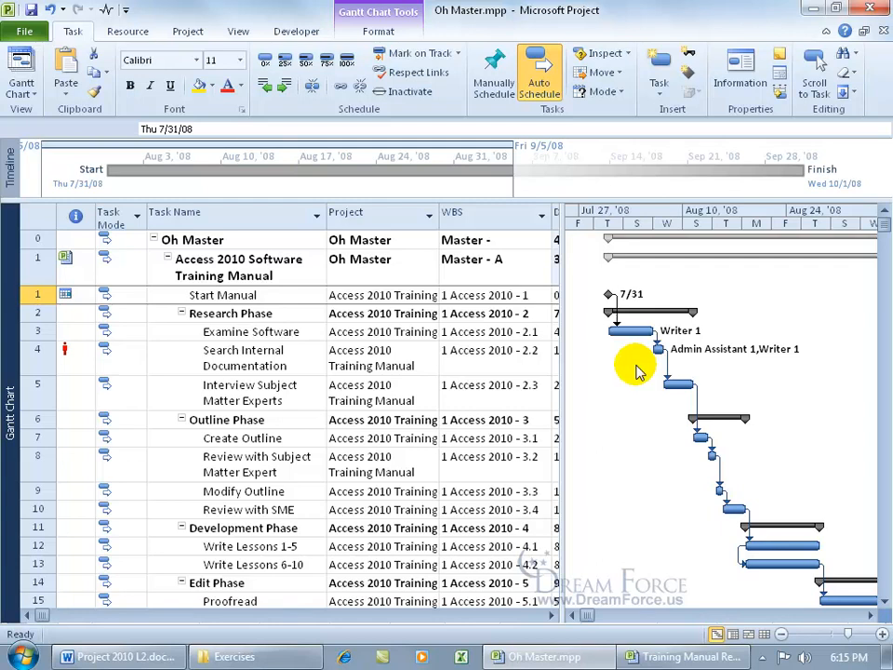
pyautogui.click(884, 603)
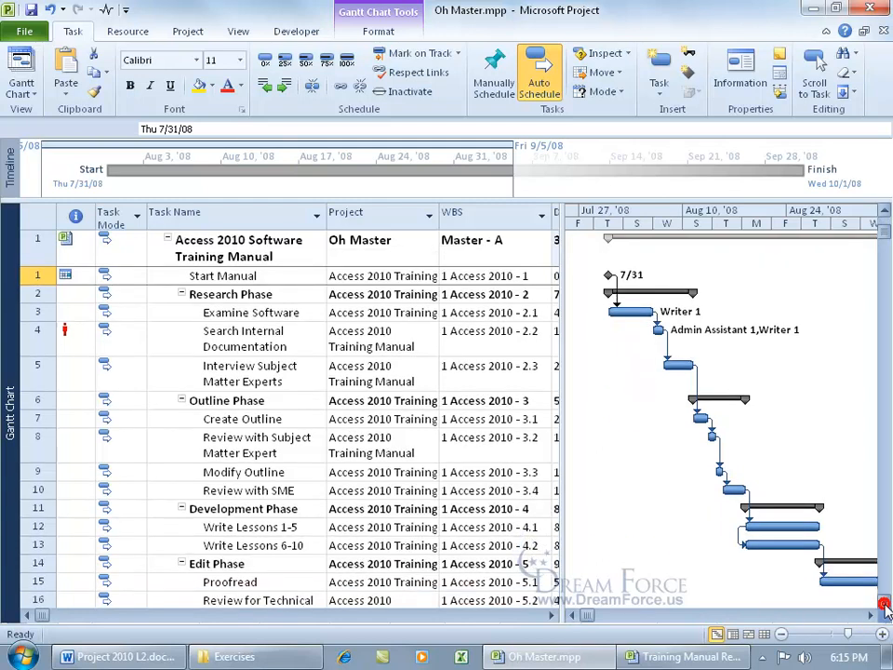
pyautogui.scroll(-3, 884, 603)
pyautogui.moveTo(562, 529); pyautogui.dragTo(346, 535)
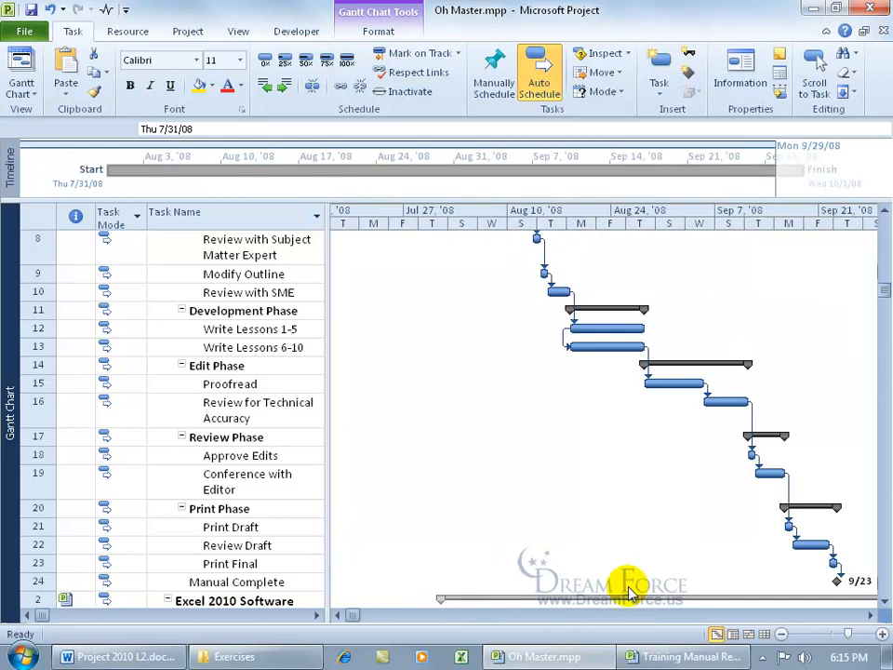
pyautogui.click(884, 603)
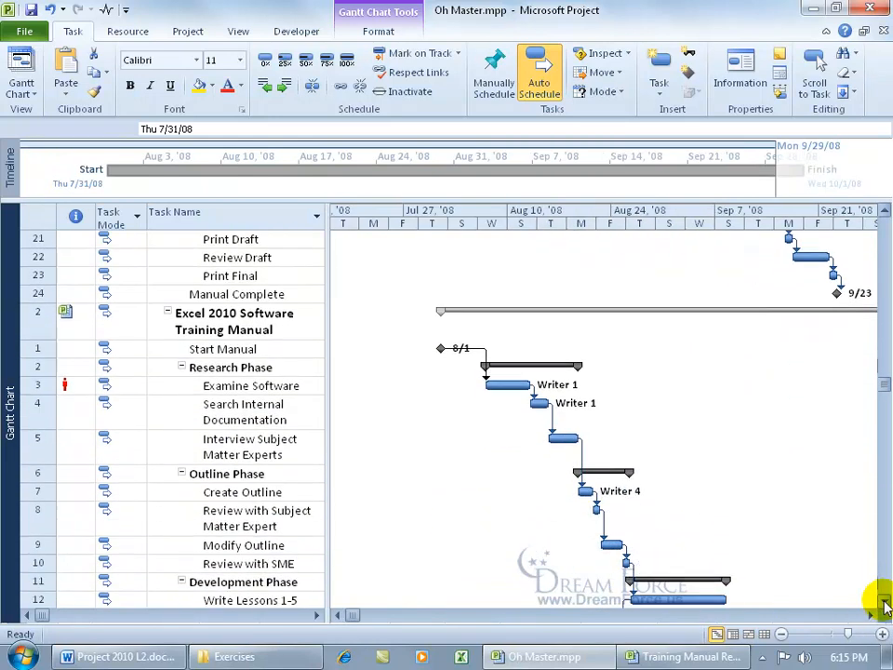
pyautogui.click(872, 615)
pyautogui.click(871, 615)
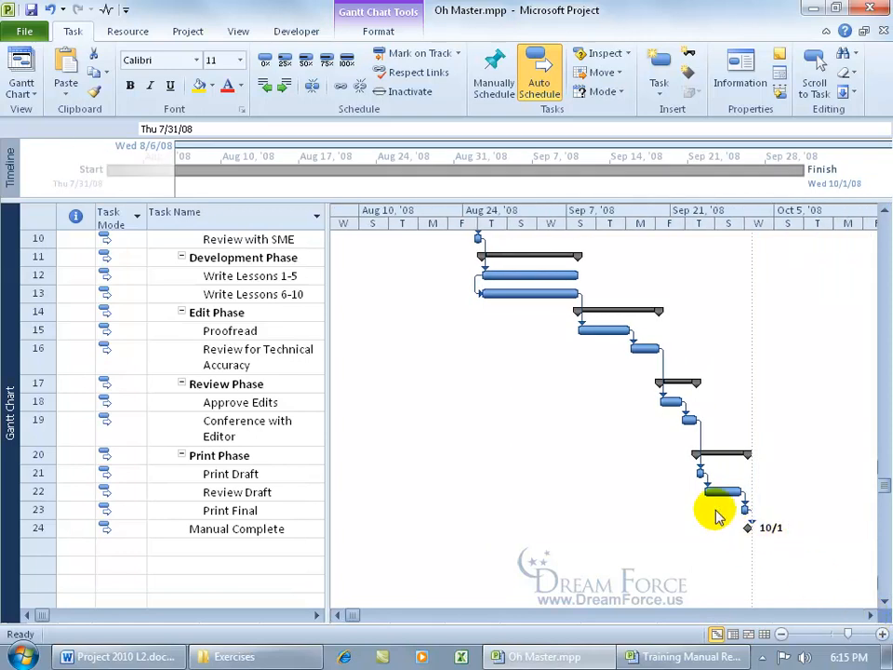
# Step: Preview the Project Summary overview report for the master project and examine its start and finish dates up close
pyautogui.click(186, 31)
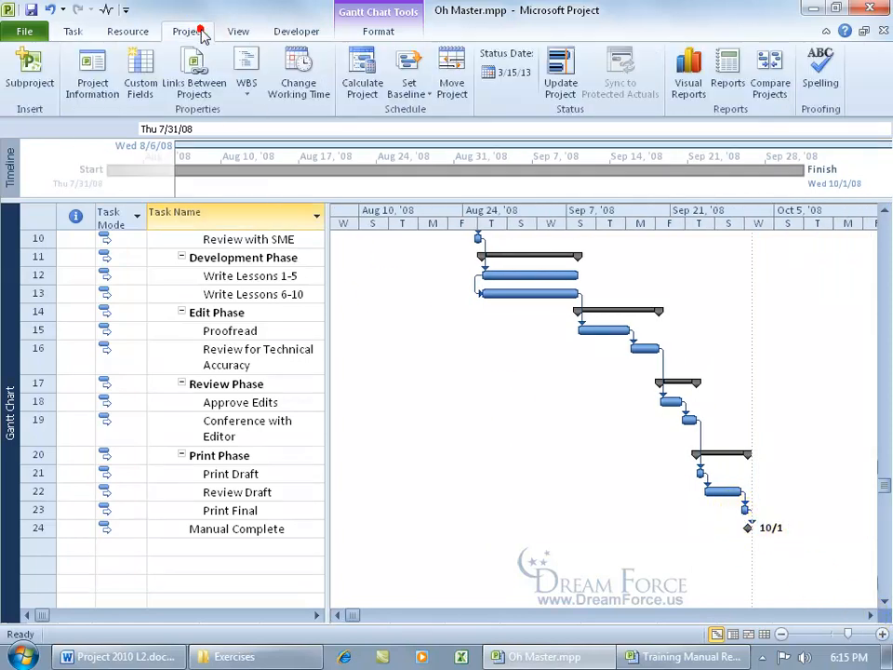
pyautogui.click(728, 77)
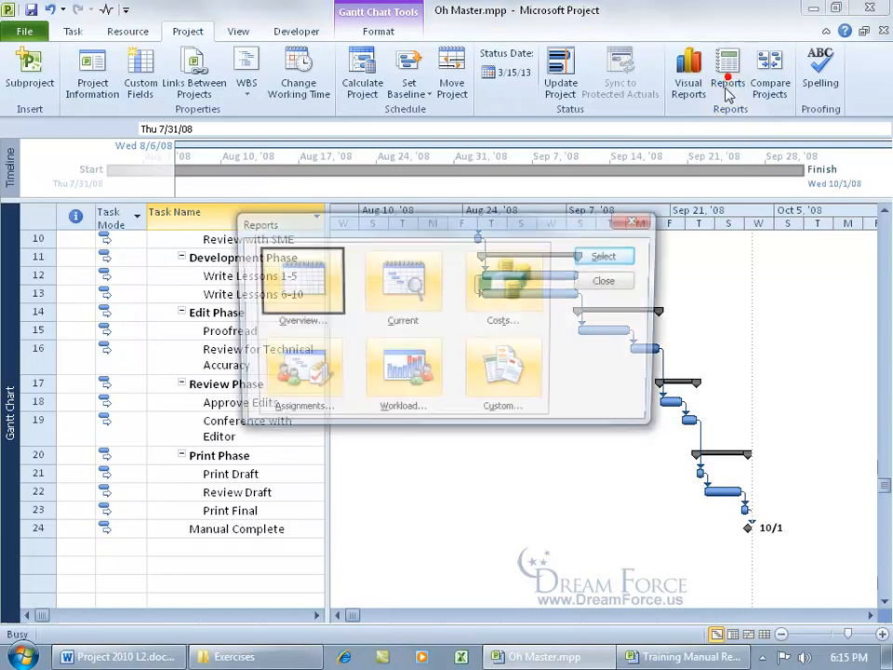
pyautogui.doubleClick(320, 303)
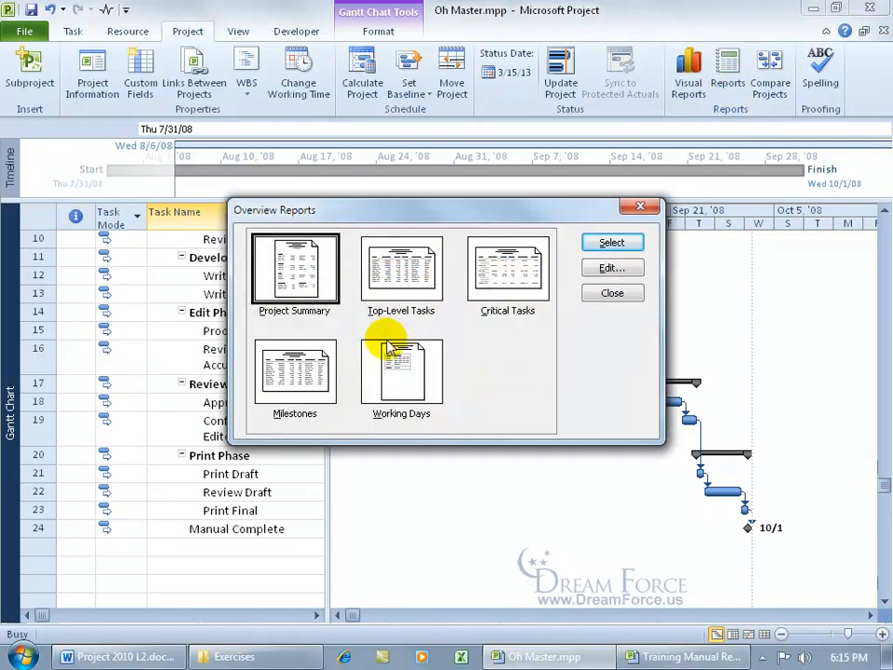
pyautogui.doubleClick(302, 281)
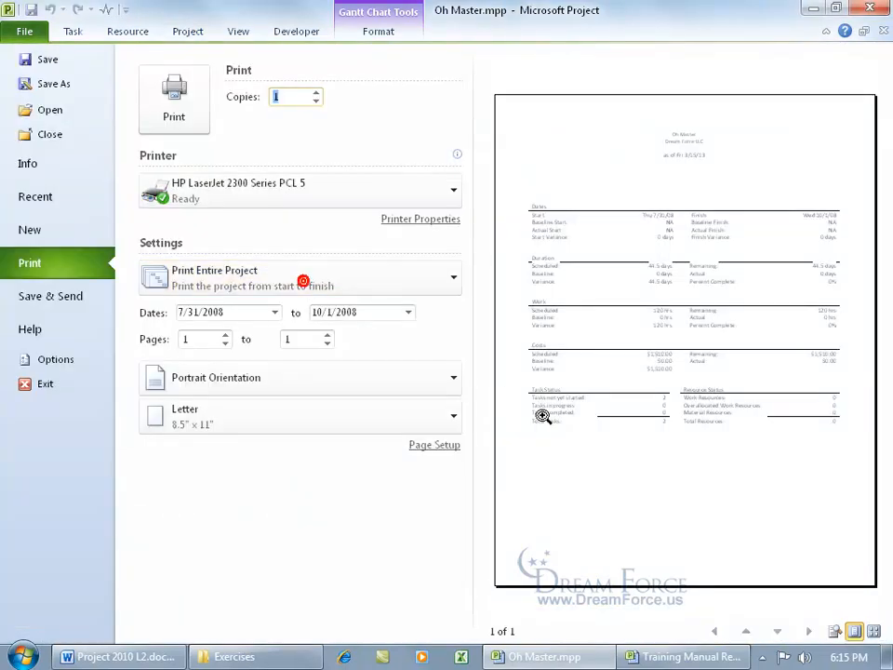
pyautogui.click(664, 295)
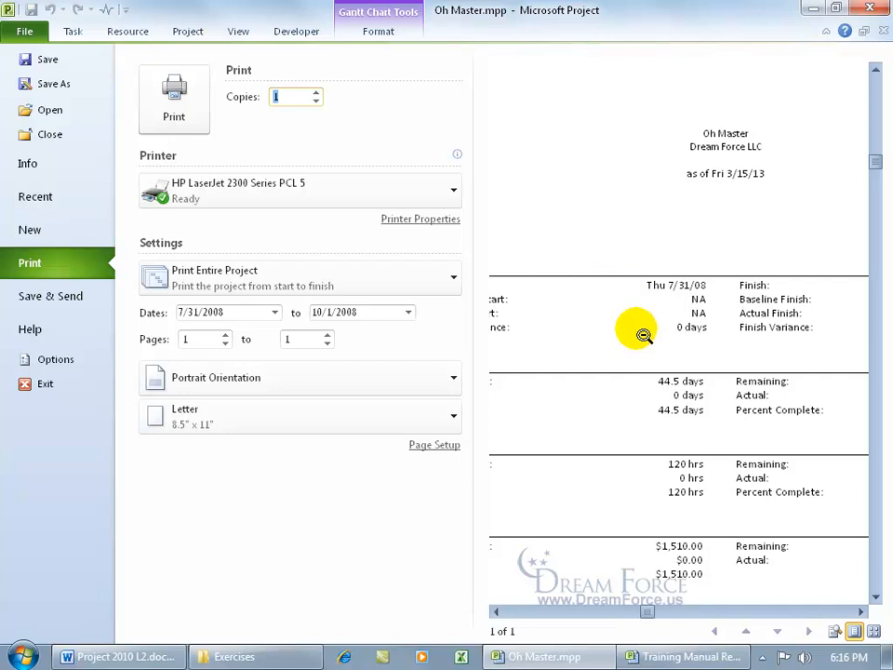
pyautogui.click(860, 613)
pyautogui.click(860, 613)
pyautogui.click(860, 613)
pyautogui.click(860, 613)
pyautogui.click(860, 613)
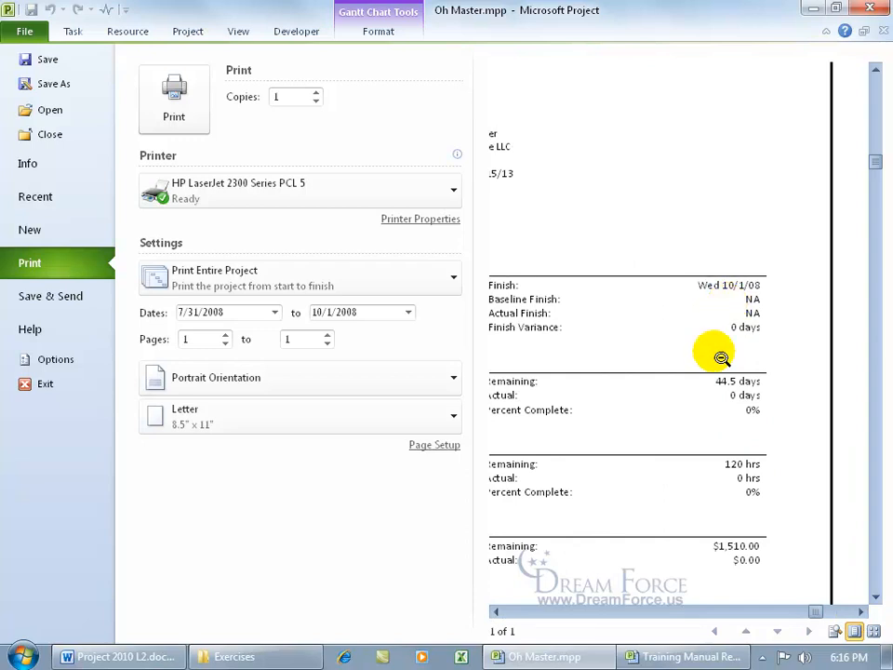
# Step: Examine the work, costs and task status sections of the summary report, then return to the Gantt chart
pyautogui.click(516, 584)
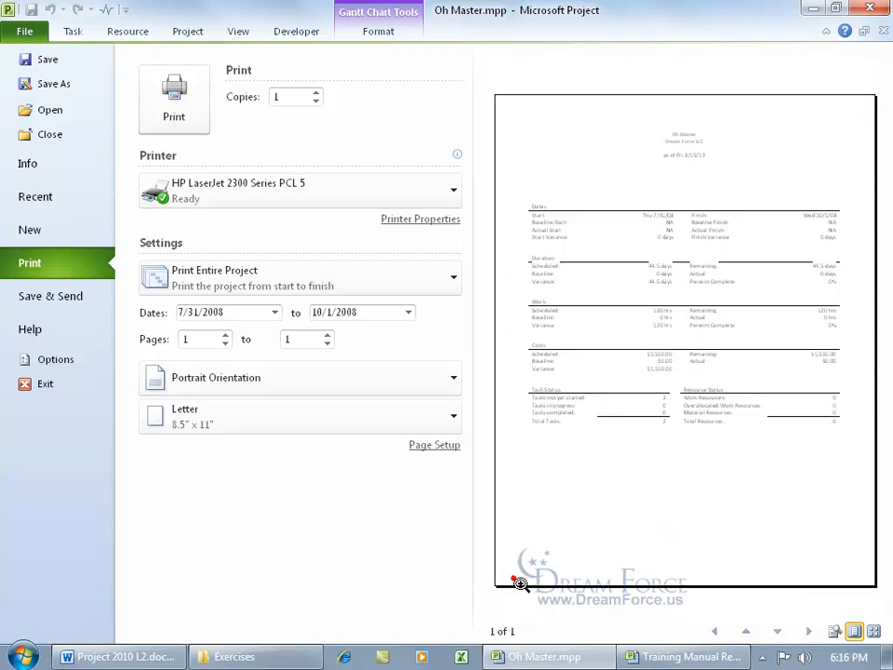
pyautogui.click(639, 426)
pyautogui.click(633, 426)
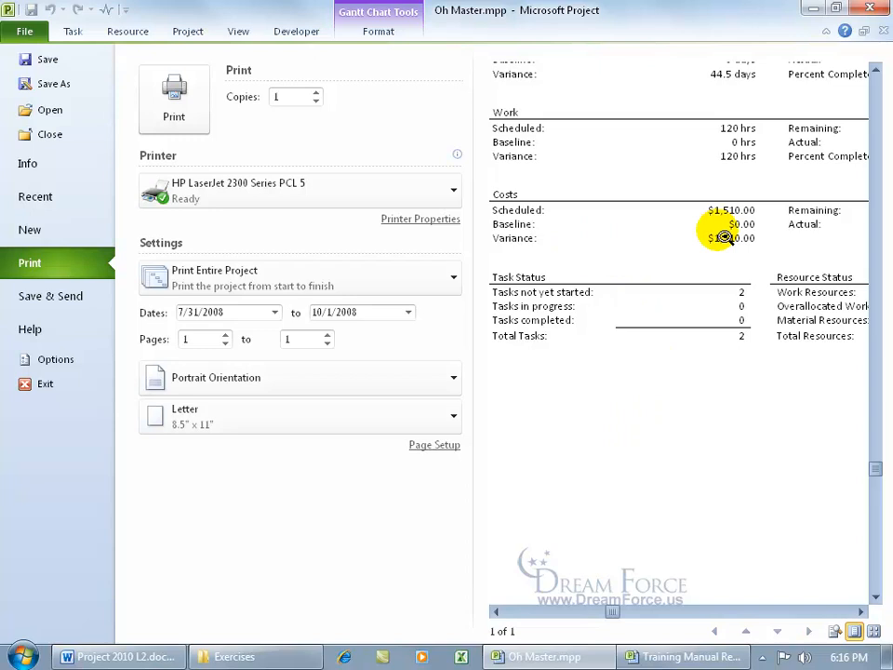
pyautogui.click(26, 30)
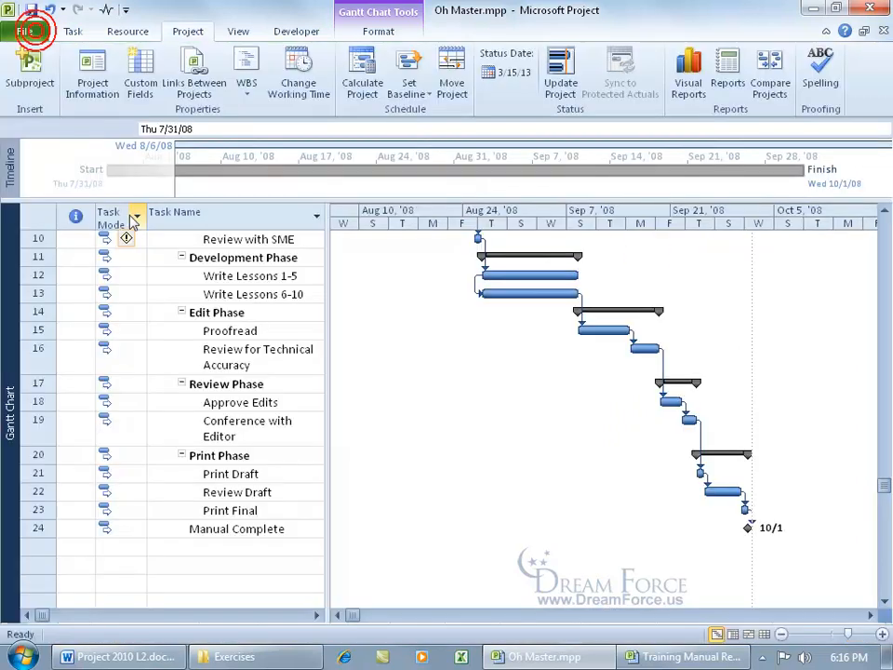
# Step: Link the Access subproject's Manual Complete milestone to the Excel subproject's Start Manual milestone in the Gantt chart
pyautogui.moveTo(884, 488); pyautogui.dragTo(886, 455)
pyautogui.click(884, 212)
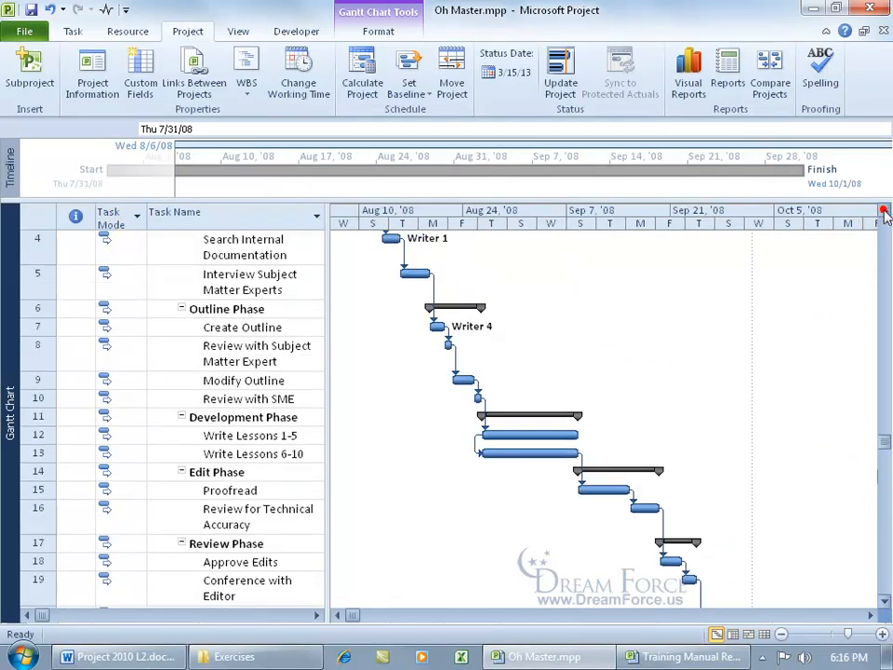
pyautogui.click(884, 212)
pyautogui.click(884, 212)
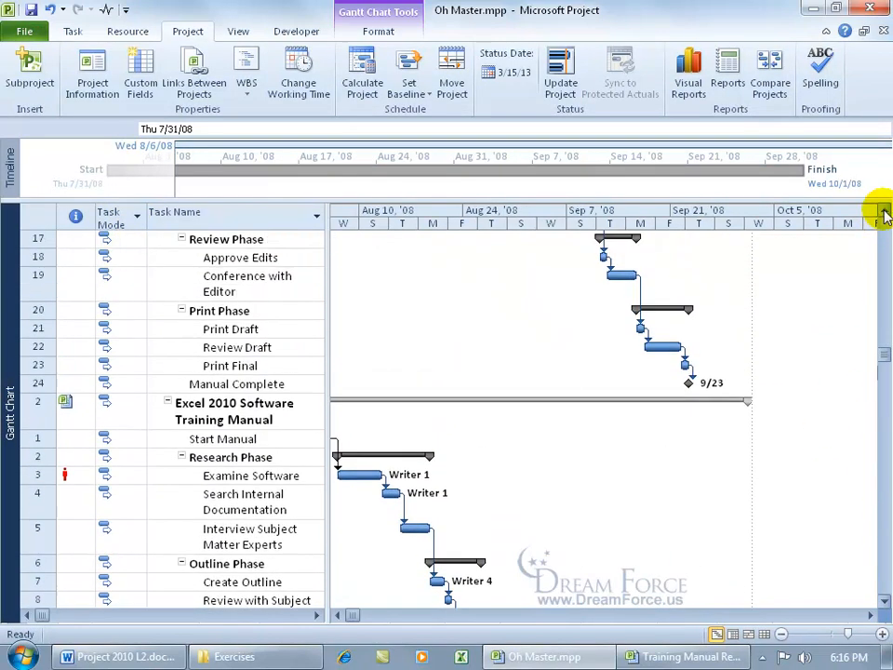
pyautogui.click(337, 616)
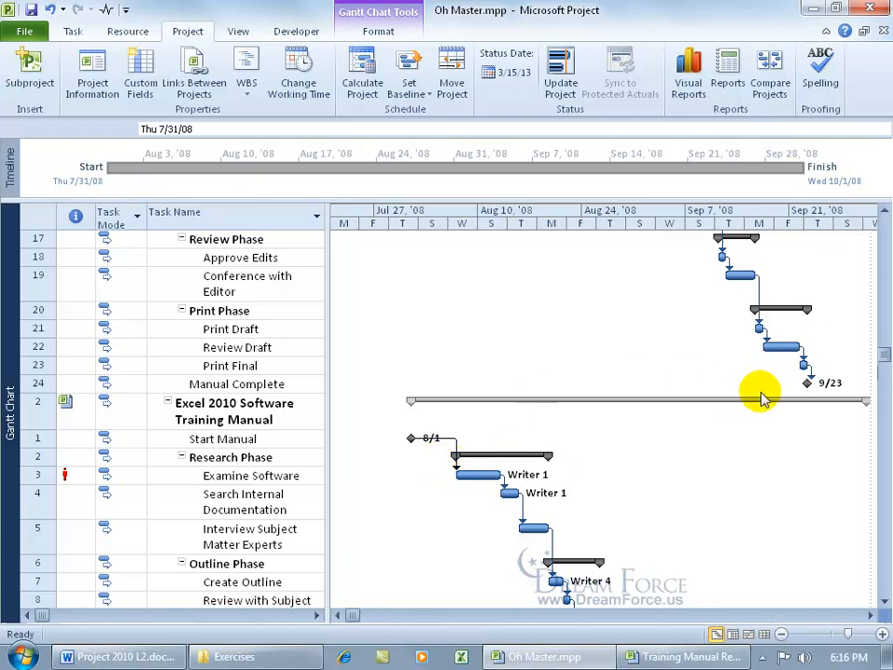
pyautogui.moveTo(808, 383); pyautogui.dragTo(409, 442)
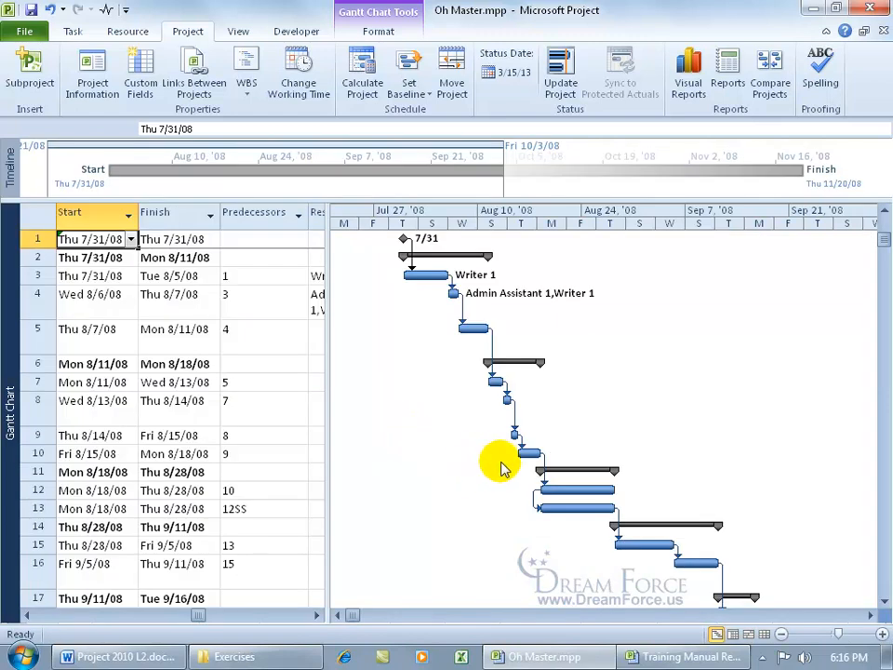
# Step: Check the cross-project link between the Access Manual Complete and Excel Start Manual milestones in the Gantt chart
pyautogui.click(28, 616)
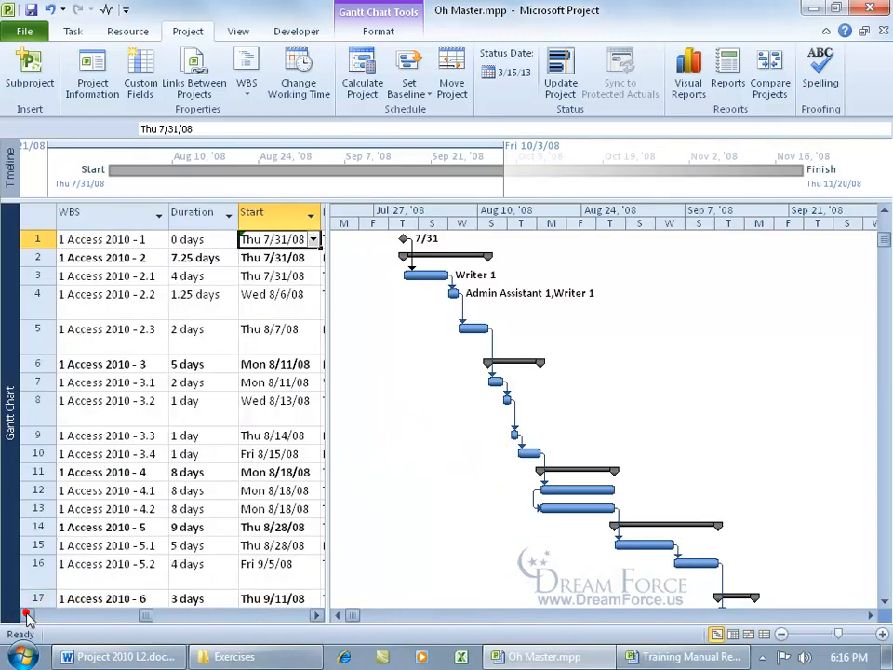
pyautogui.click(27, 616)
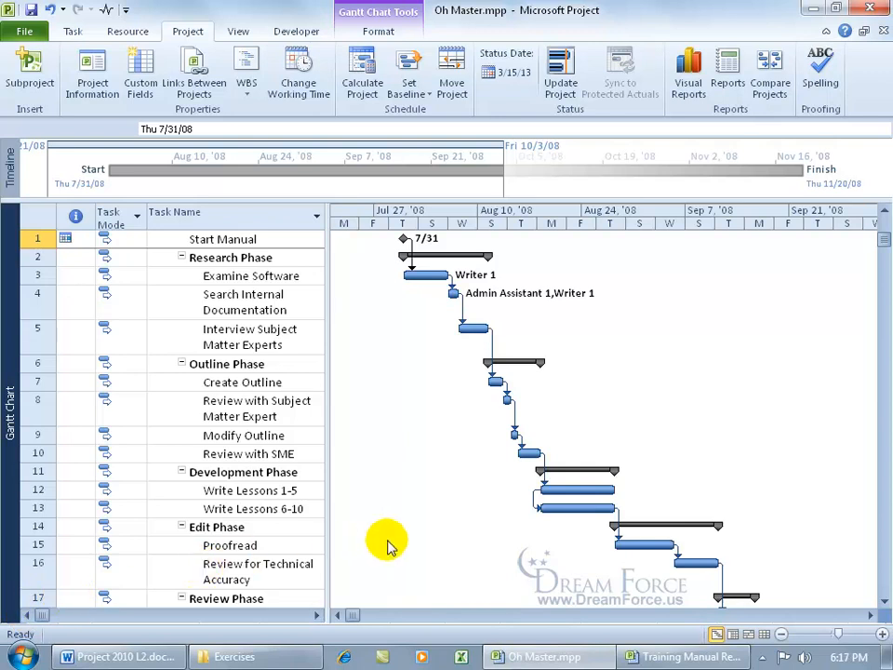
pyautogui.click(884, 212)
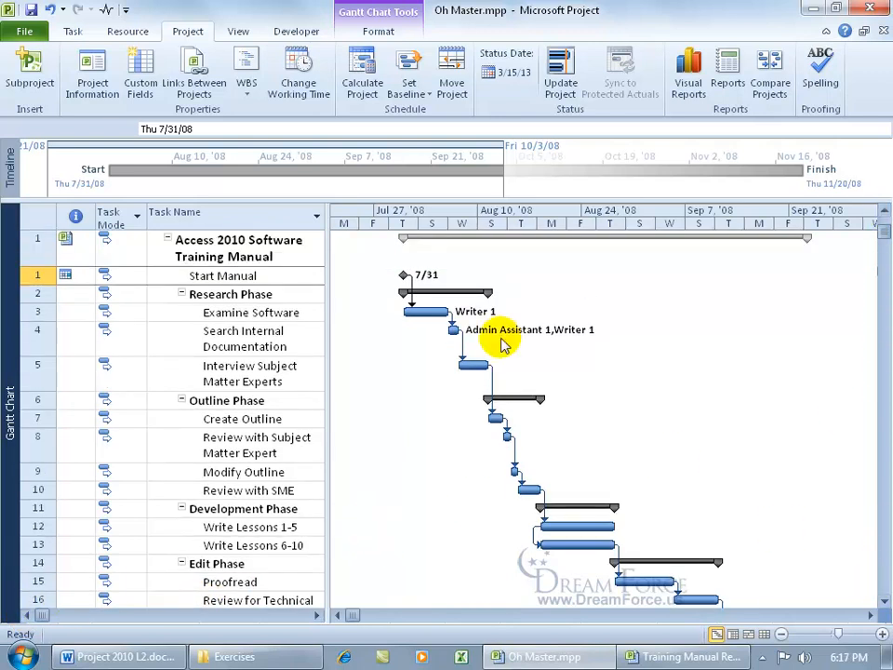
pyautogui.click(884, 605)
pyautogui.click(884, 605)
pyautogui.scroll(-4, 875, 559)
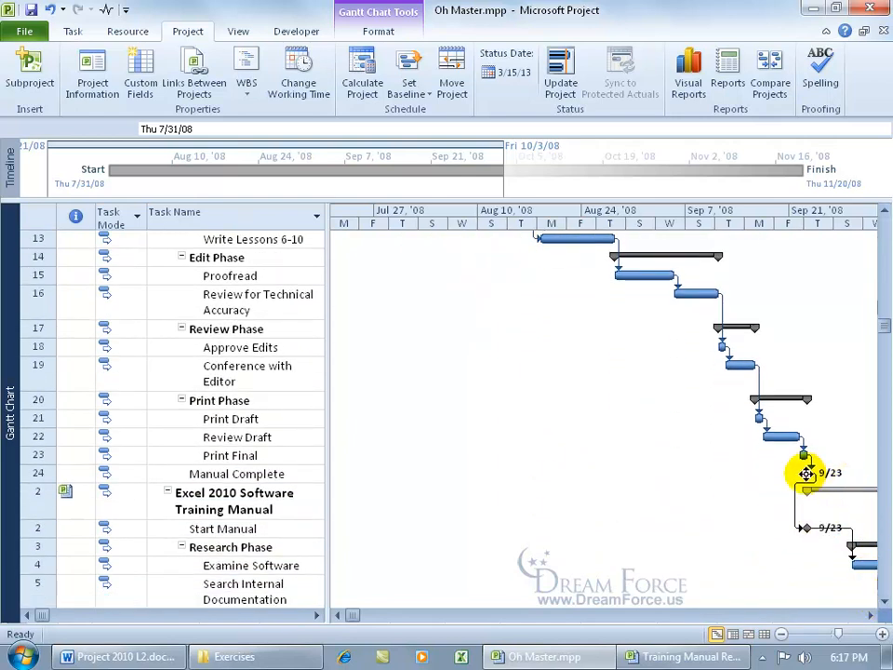
pyautogui.moveTo(819, 531)
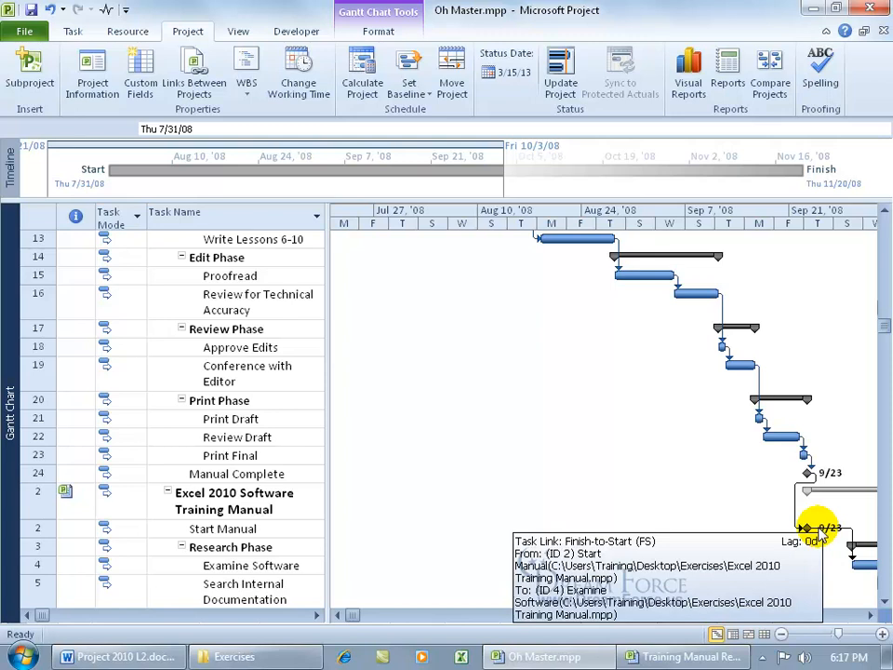
# Step: Preview the Project Summary report again, check the rescheduled start and finish dates, and return to the Gantt chart
pyautogui.click(731, 84)
pyautogui.doubleClick(296, 293)
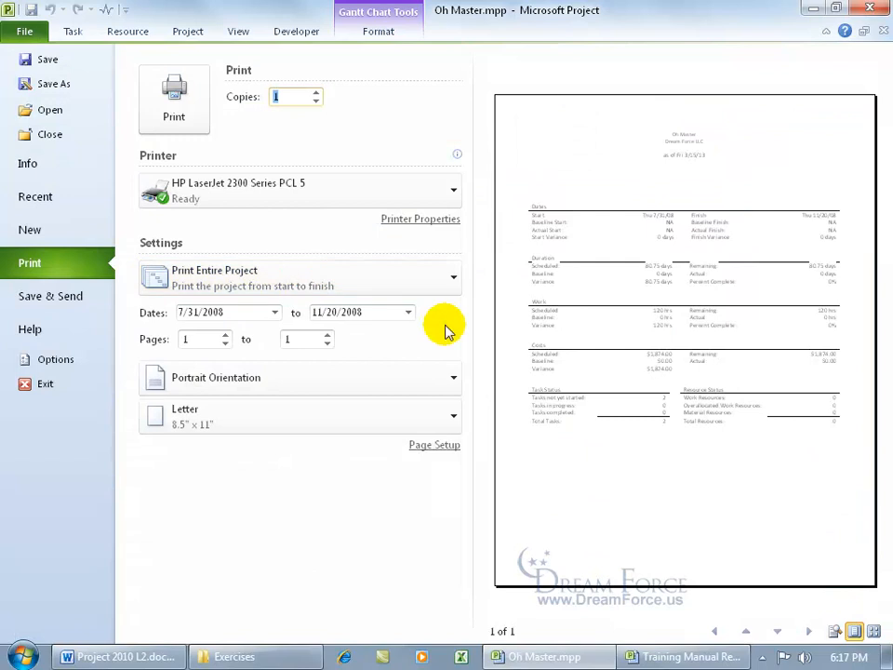
pyautogui.click(621, 242)
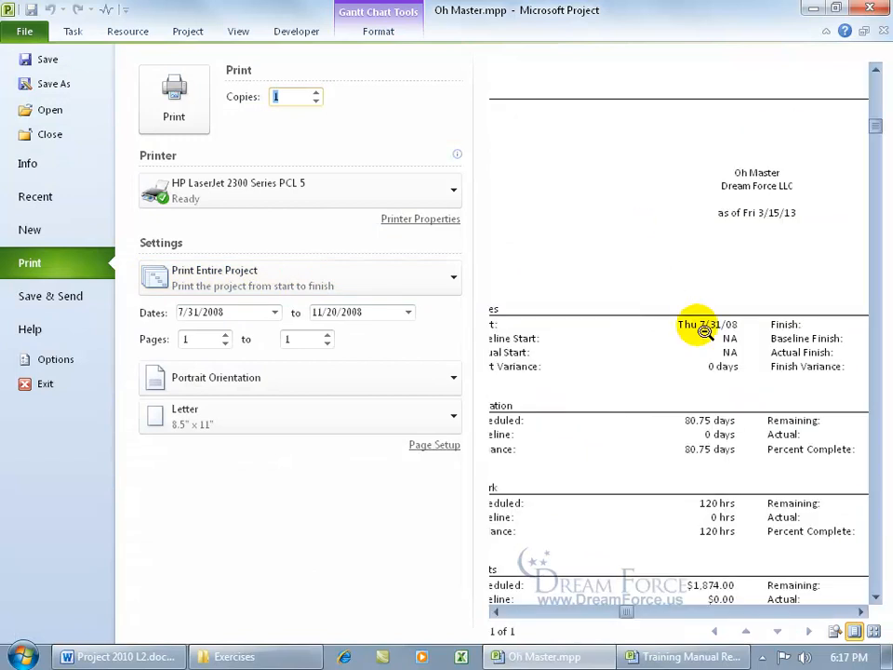
pyautogui.click(862, 611)
pyautogui.click(862, 611)
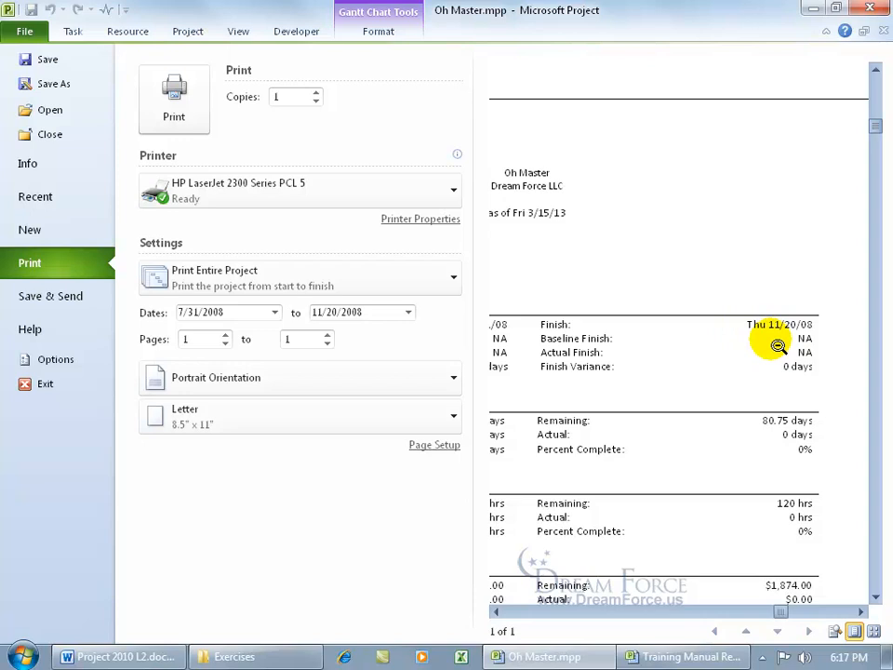
pyautogui.click(26, 35)
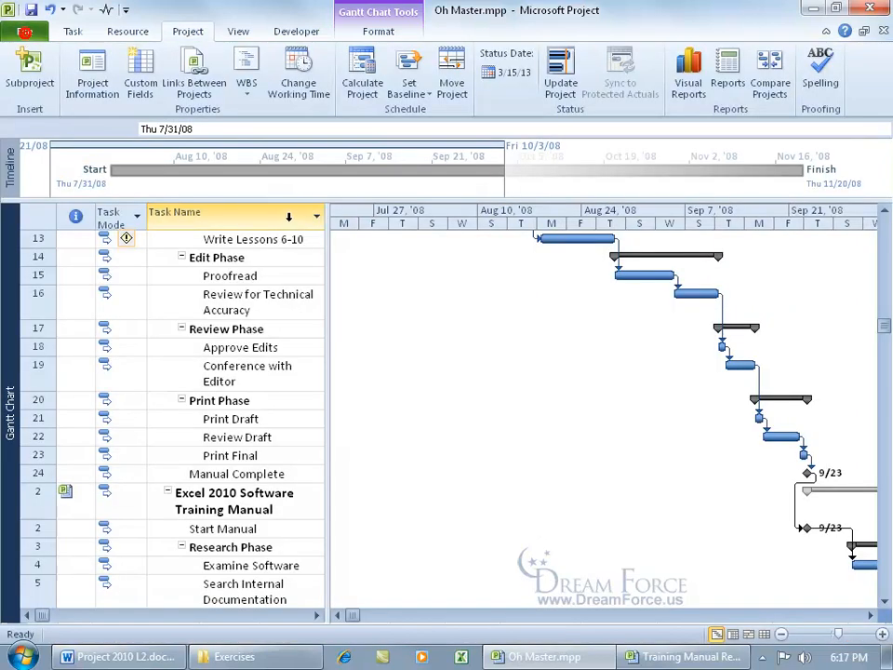
# Step: Open Excel 2010 Training Manual.mpp from the Exercises folder and select the project summary task's start date
pyautogui.click(251, 644)
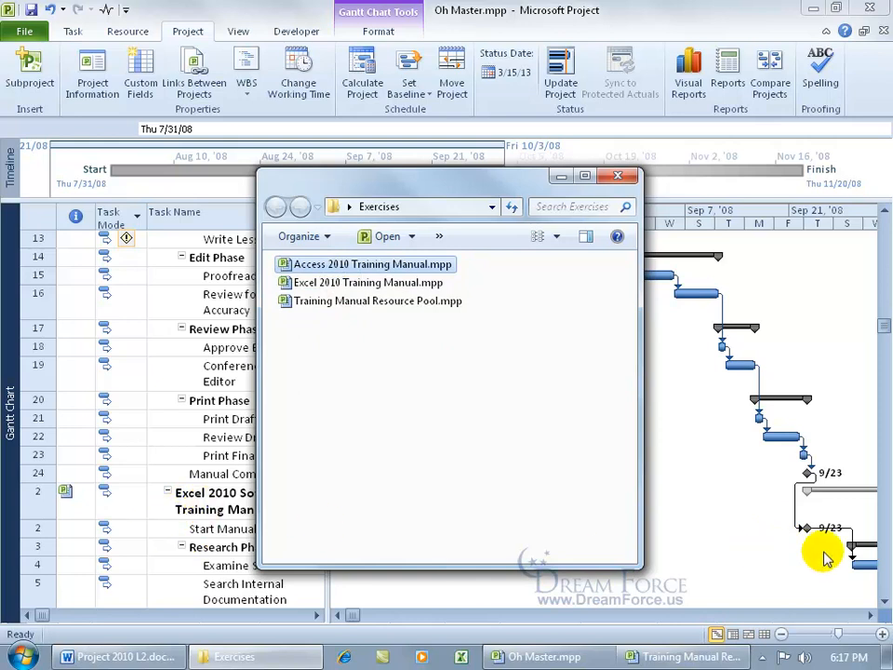
pyautogui.doubleClick(345, 283)
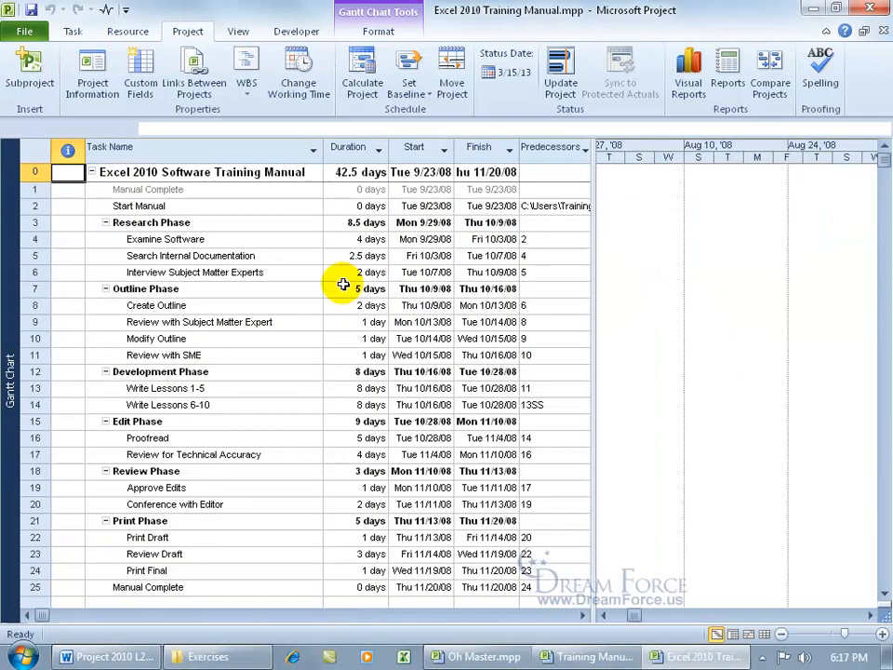
pyautogui.click(414, 172)
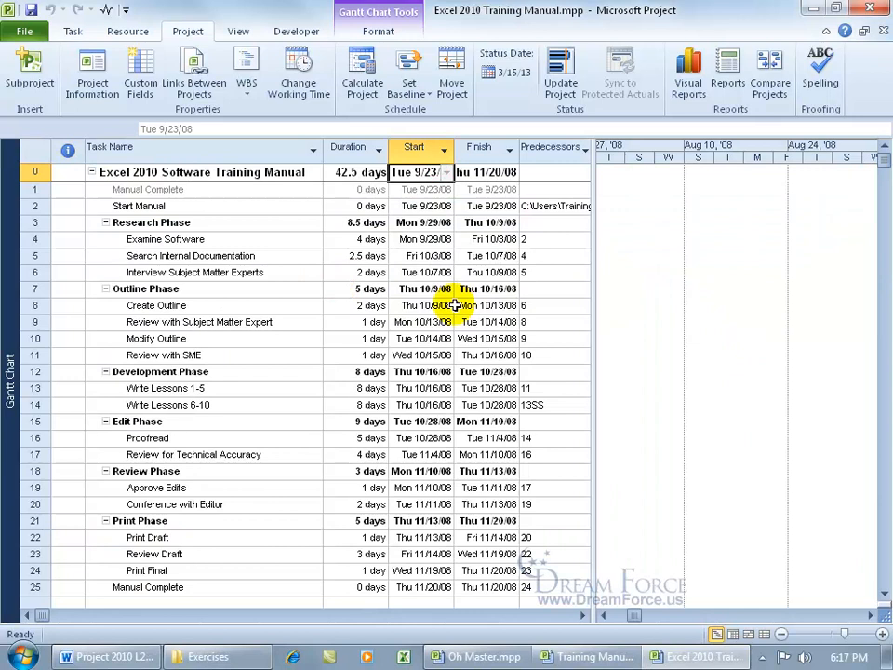
# Step: Inspect the external Manual Complete task and the full predecessor path of Start Manual in the Excel project
pyautogui.click(290, 189)
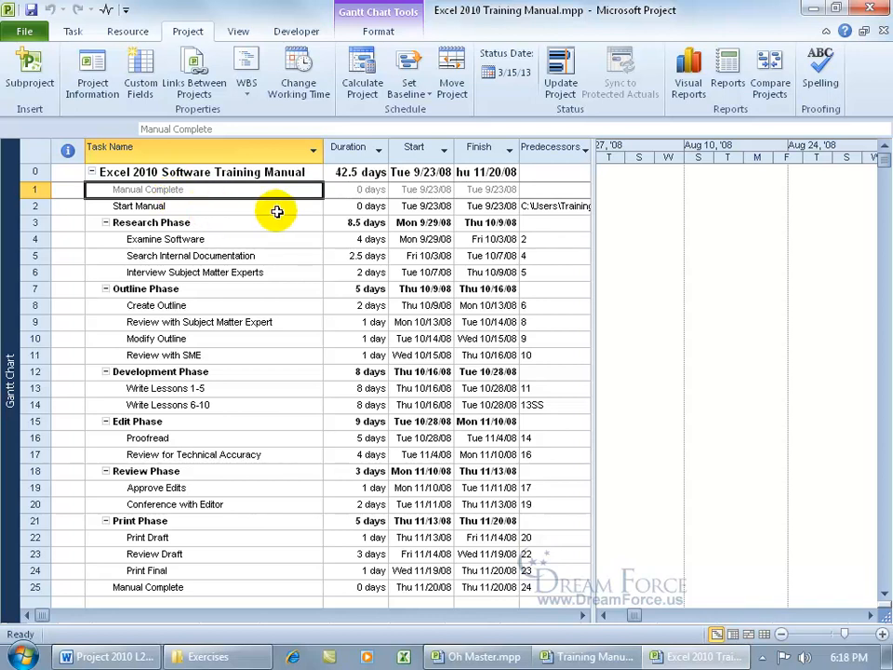
pyautogui.click(535, 205)
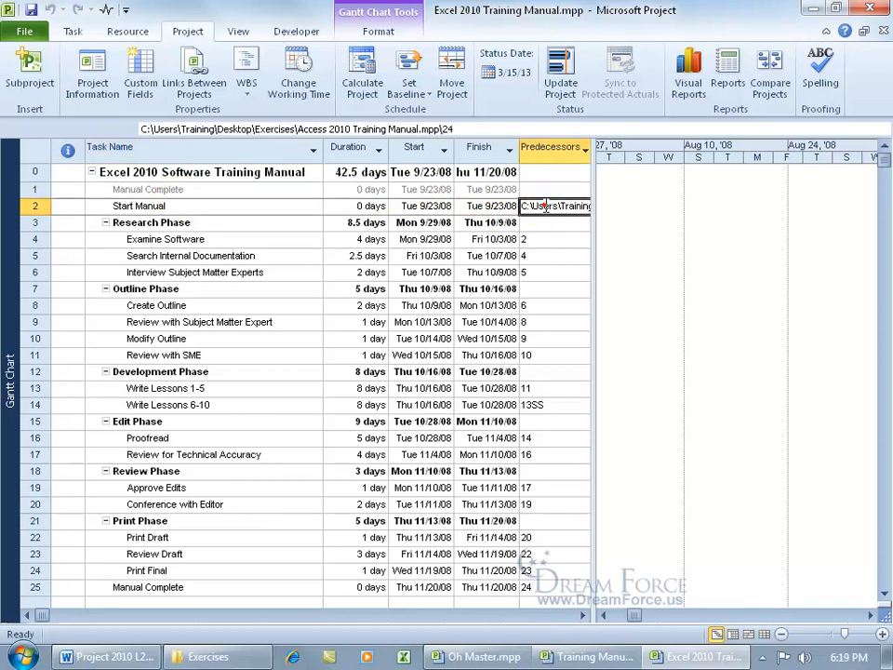
pyautogui.click(585, 615)
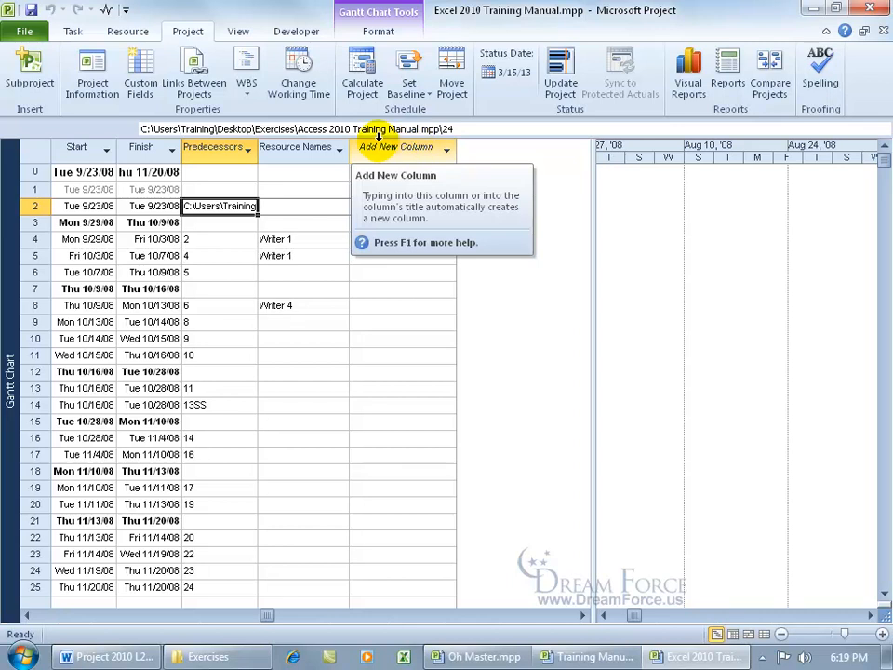
pyautogui.click(27, 615)
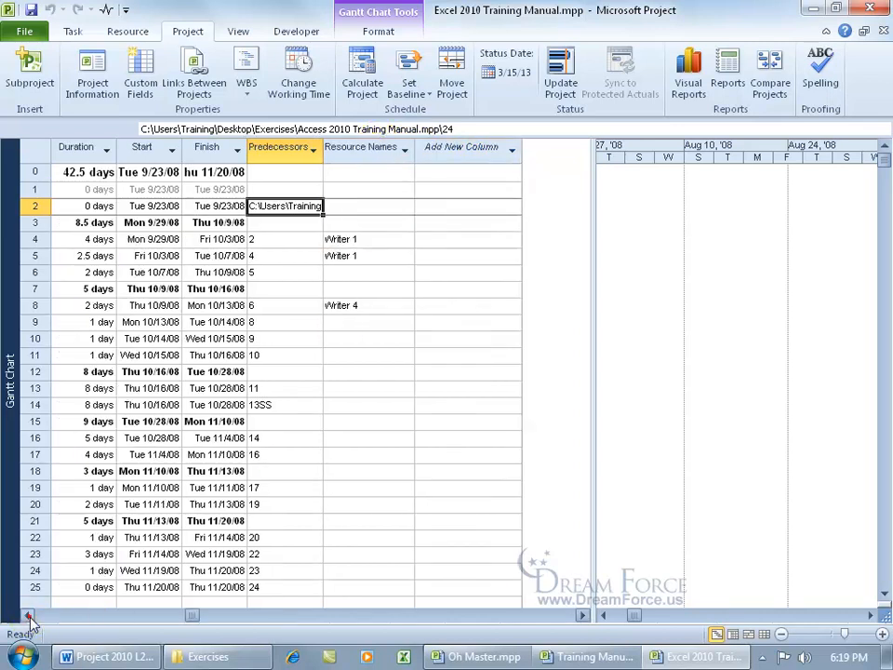
pyautogui.click(27, 615)
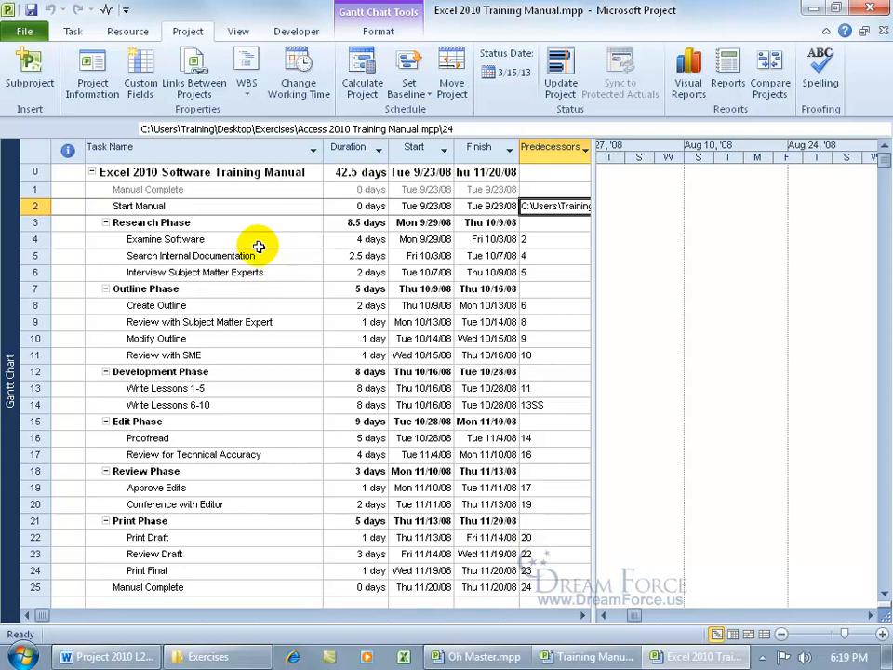
pyautogui.click(255, 191)
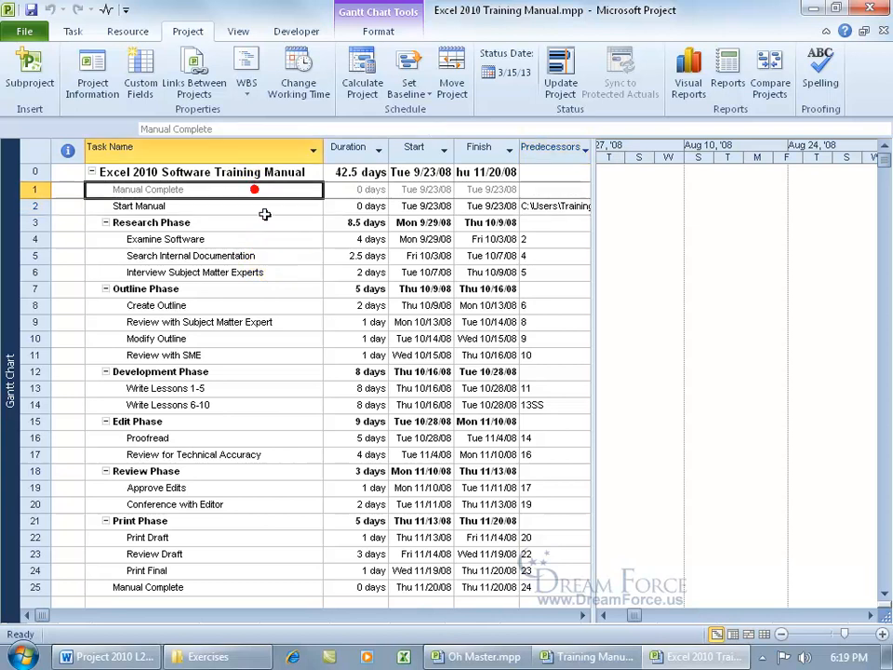
pyautogui.click(543, 204)
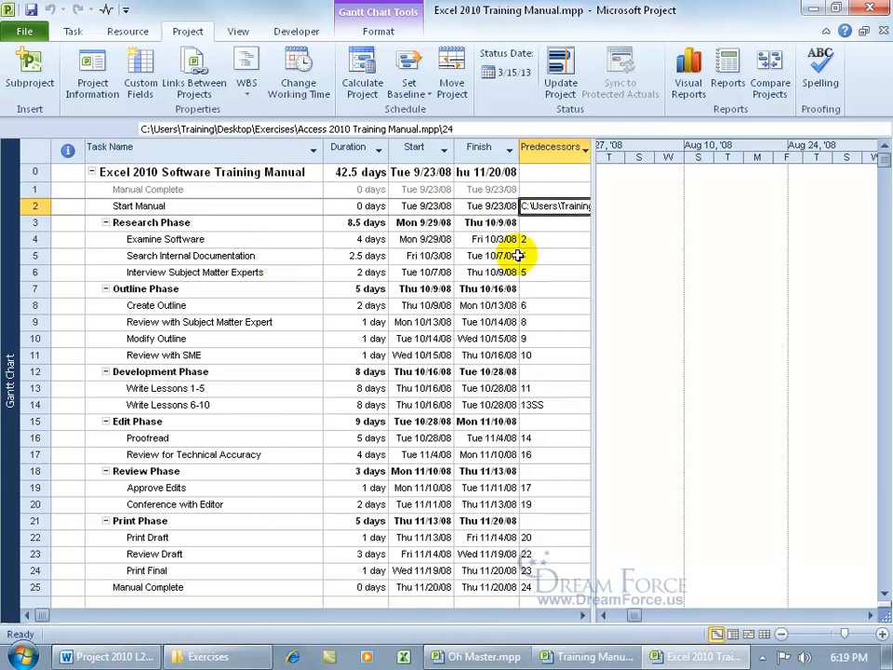